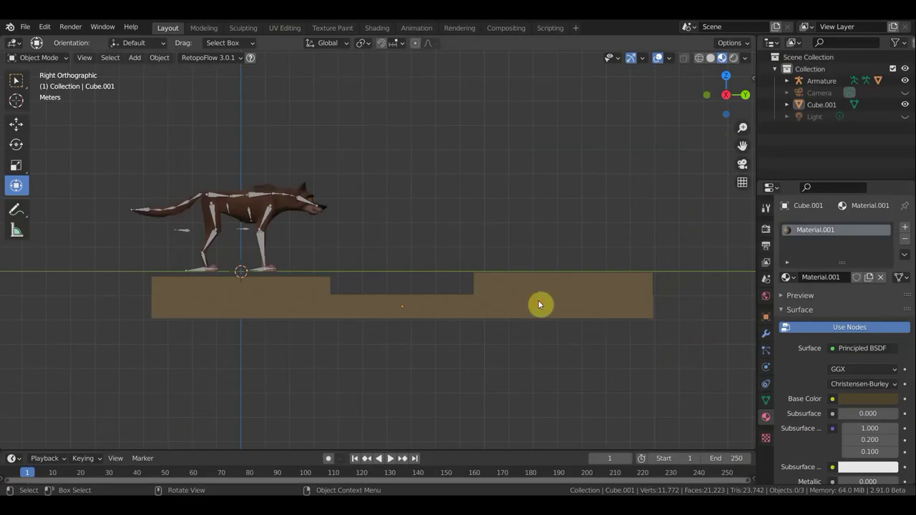
Raise Cube.001 slightly and scale it wider beneath the wolf, then select the armature.
left_click(538, 300)
left_click_drag(403, 241, 405, 233)
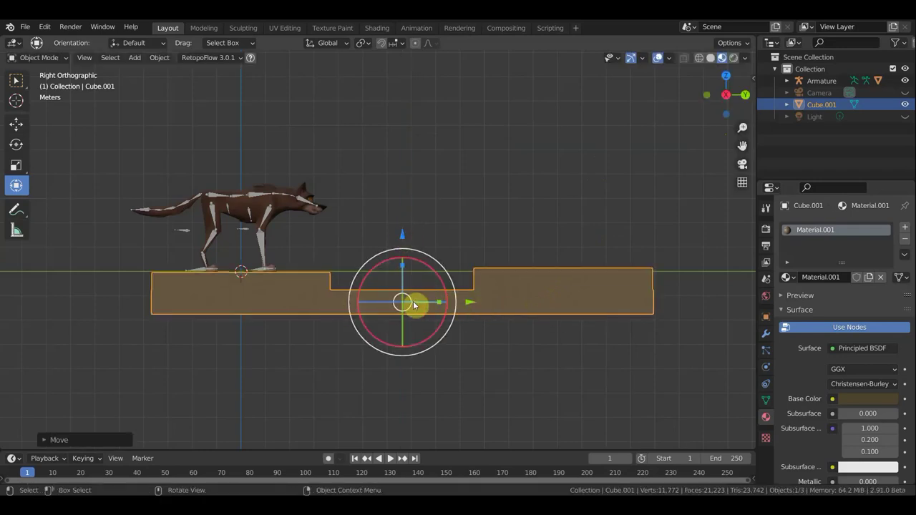
mouse_move(439, 304)
left_mouse_down()
mouse_move(452, 304)
mouse_move(436, 306)
mouse_move(452, 315)
left_mouse_up()
left_click(16, 80)
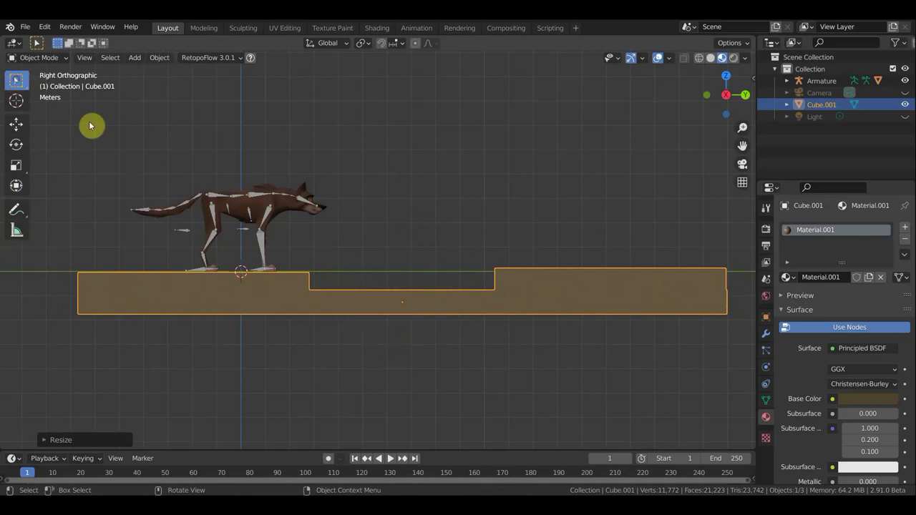
left_click(261, 197)
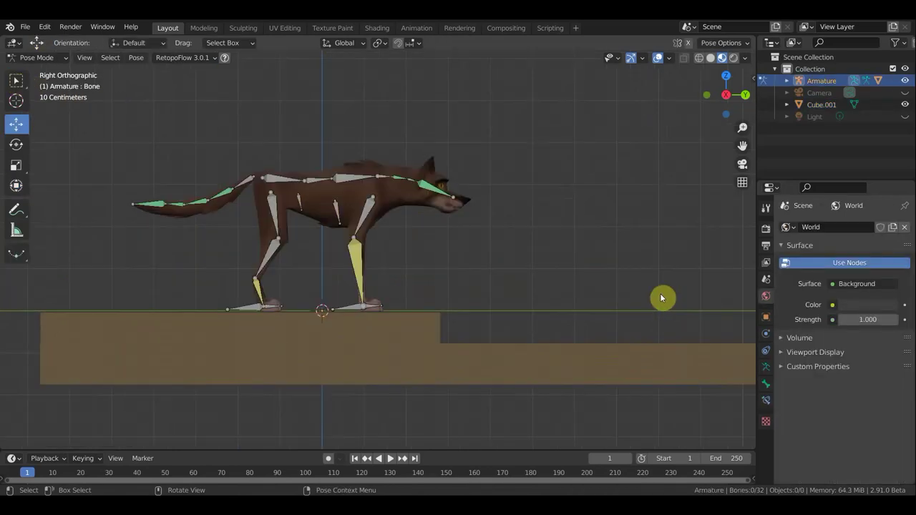
In Bone Constraints, clear the IK pole targets on one front leg and one hind leg.
middle_click_drag(658, 285, 576, 298, "shift")
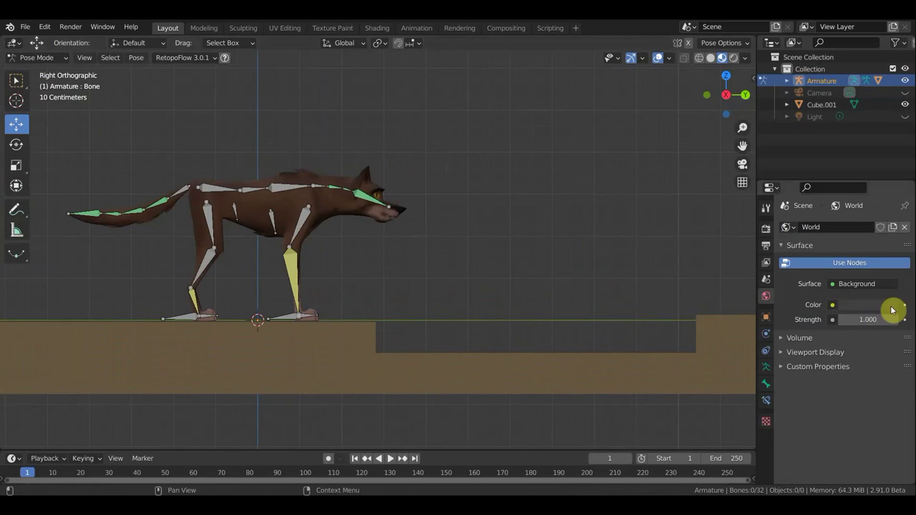
left_click(765, 399)
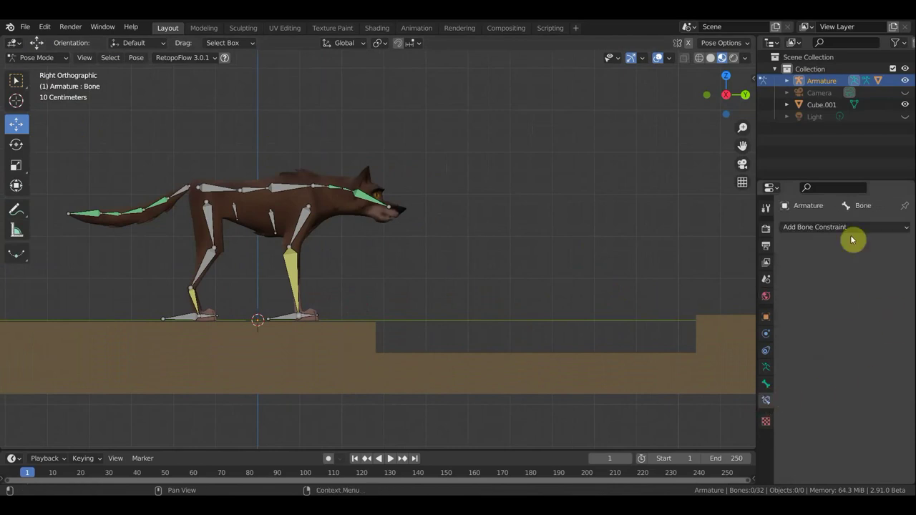
left_click(296, 282)
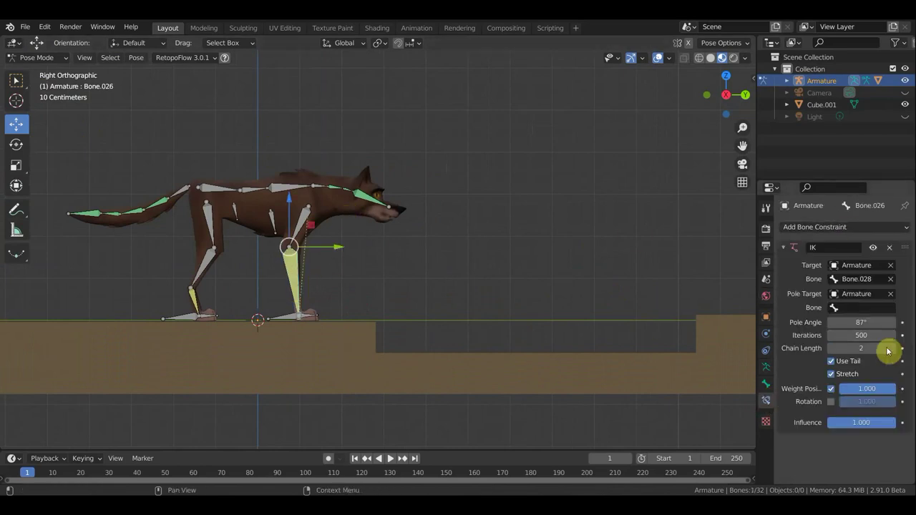
left_click(890, 294)
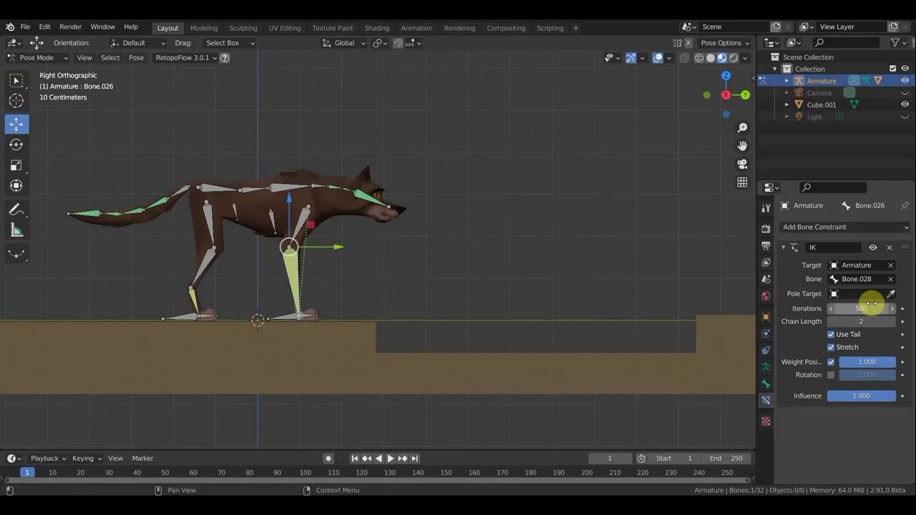
left_click(193, 302)
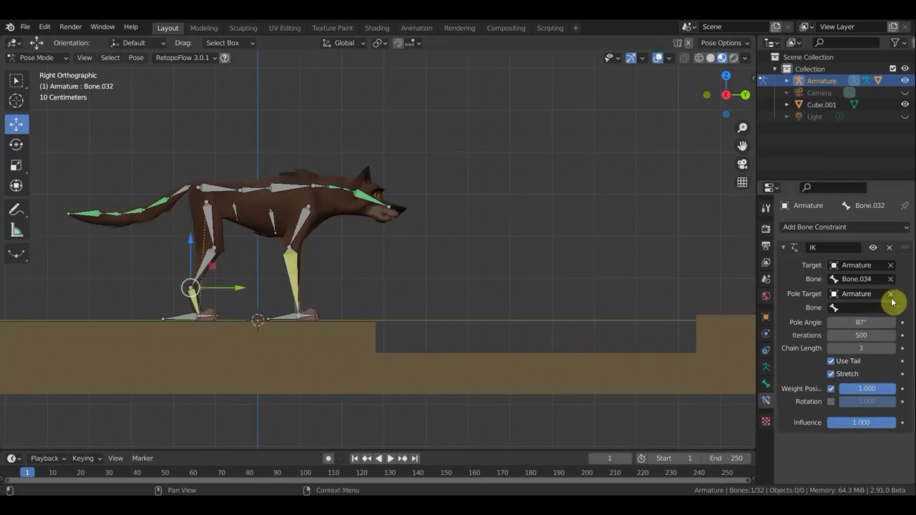
left_click(893, 295)
Clear the IK pole targets on the remaining front and hind legs, then return to side view.
middle_click_drag(468, 298, 408, 296)
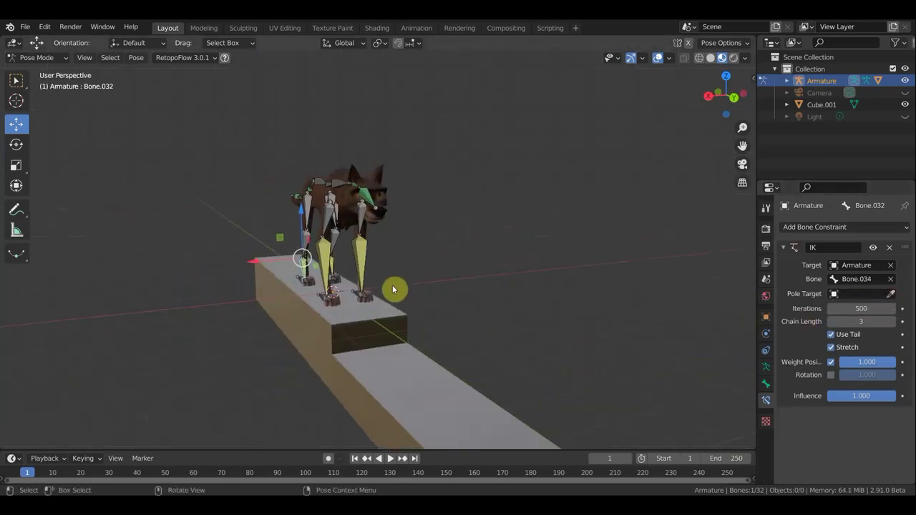
left_click(364, 265)
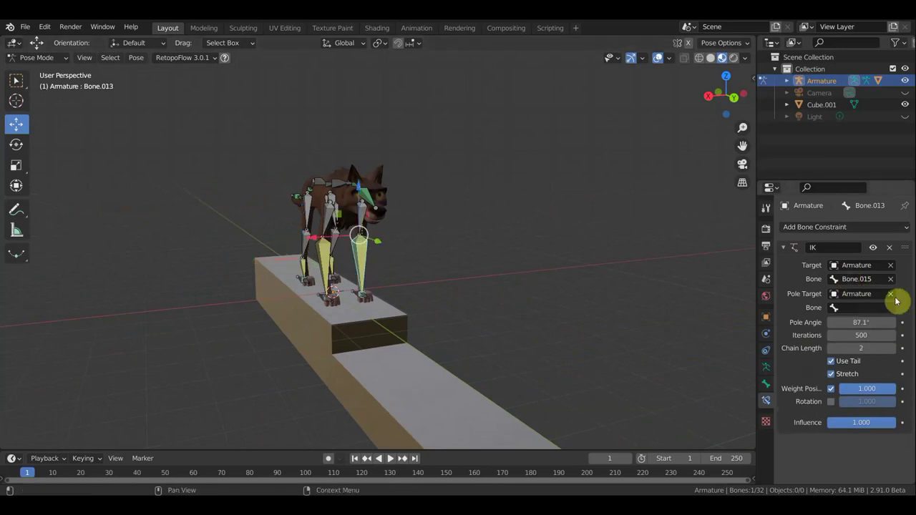
left_click(889, 296)
mouse_move(654, 302)
middle_mouse_down()
mouse_move(505, 307)
mouse_move(533, 288)
middle_mouse_up()
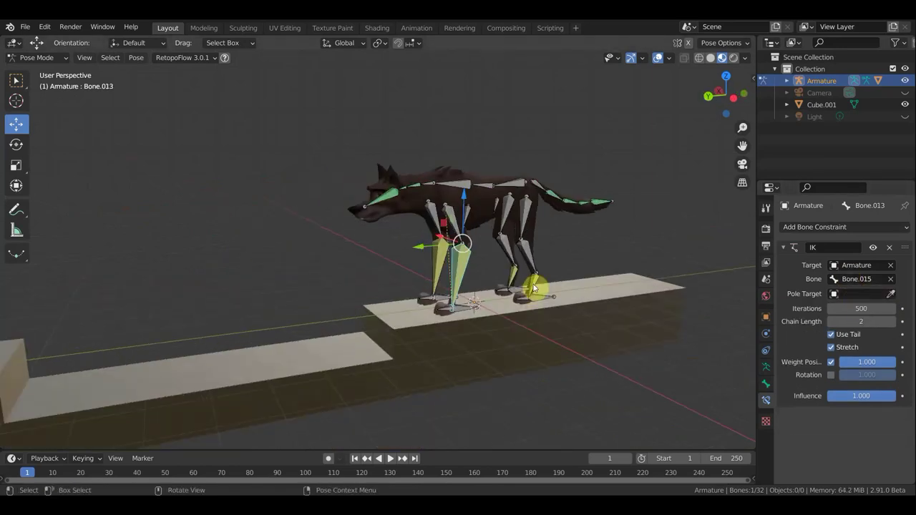
left_click(535, 285)
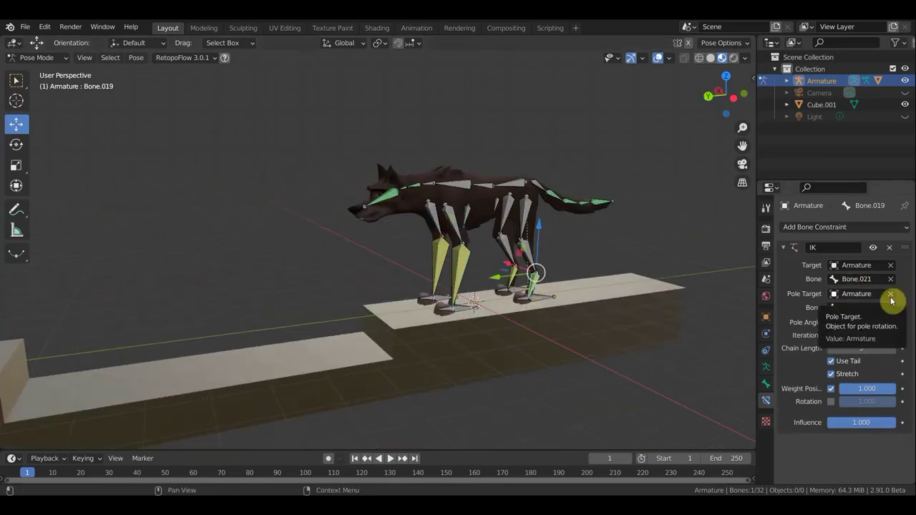
left_click(890, 294)
key("KP_3")
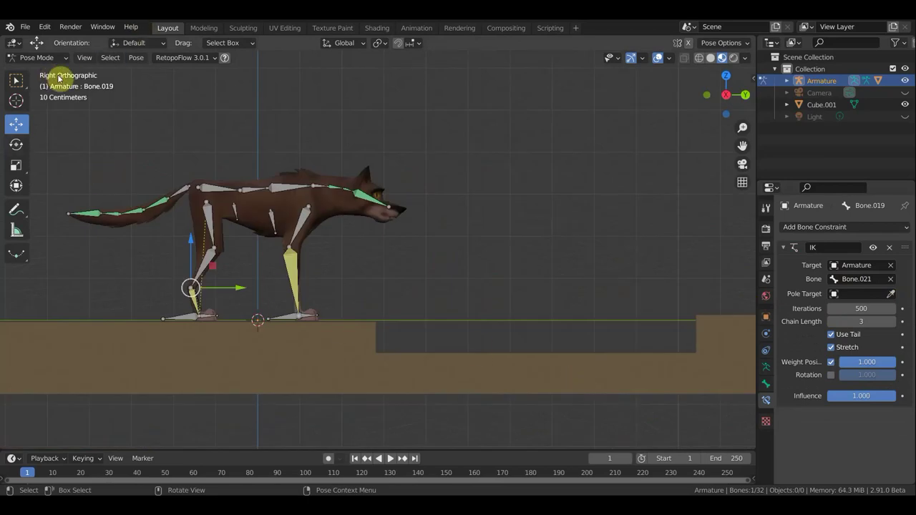
left_click(16, 80)
left_click(25, 27)
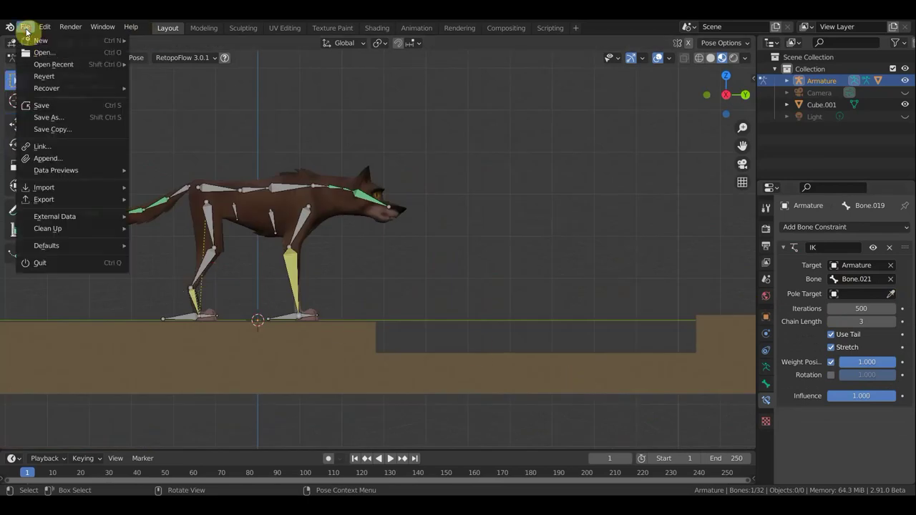
Save the wolf rig file and zoom the viewport out to frame the wolf and ledges.
left_click(52, 107)
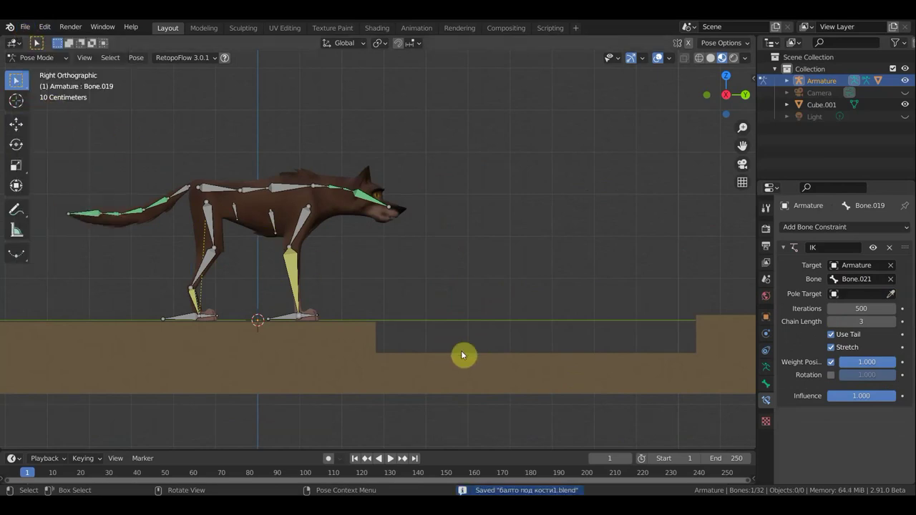
scroll(437, 334, "down", 1)
scroll(488, 306, "down", 1)
middle_click_drag(470, 296, 392, 298, "shift")
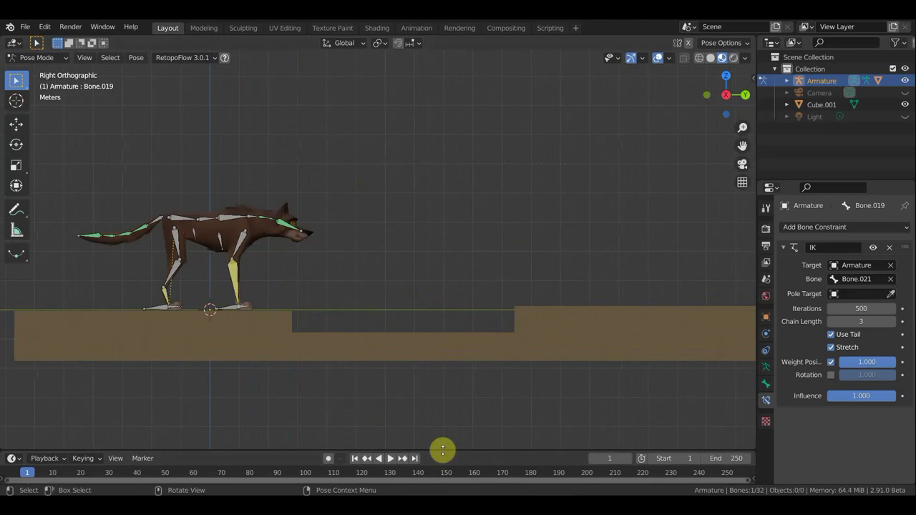
Make the timeline taller and zoom it to show roughly frames 0 to 50.
left_click_drag(442, 449, 448, 402)
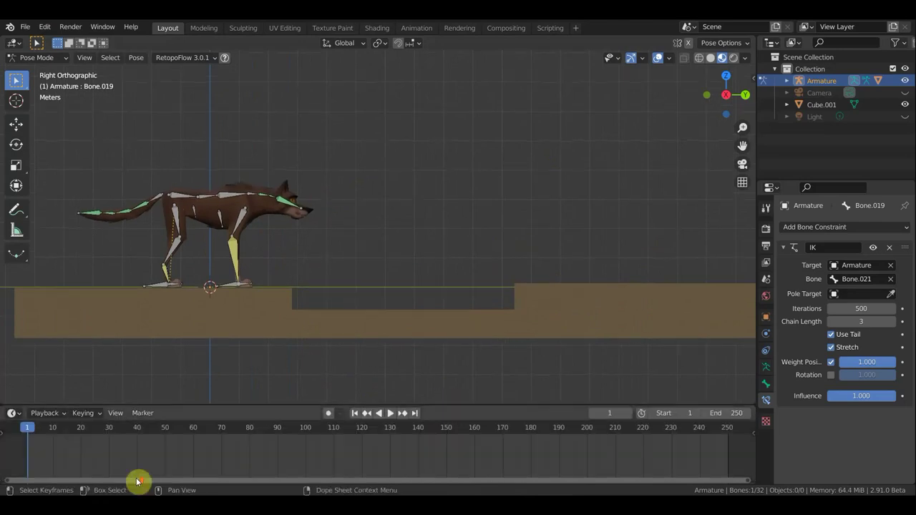
scroll(146, 469, "up", 2)
scroll(149, 462, "up", 2)
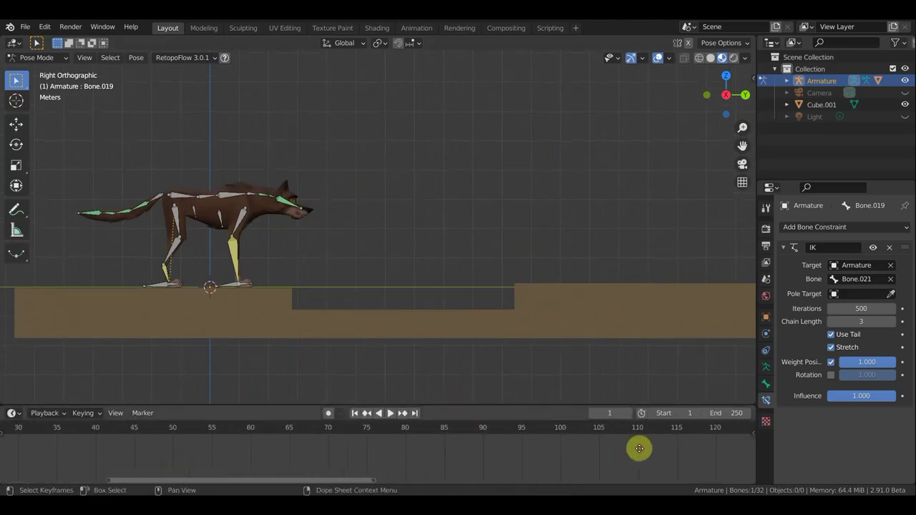
scroll(117, 429, "up", 5, "ctrl")
middle_click_drag(117, 430, 227, 447)
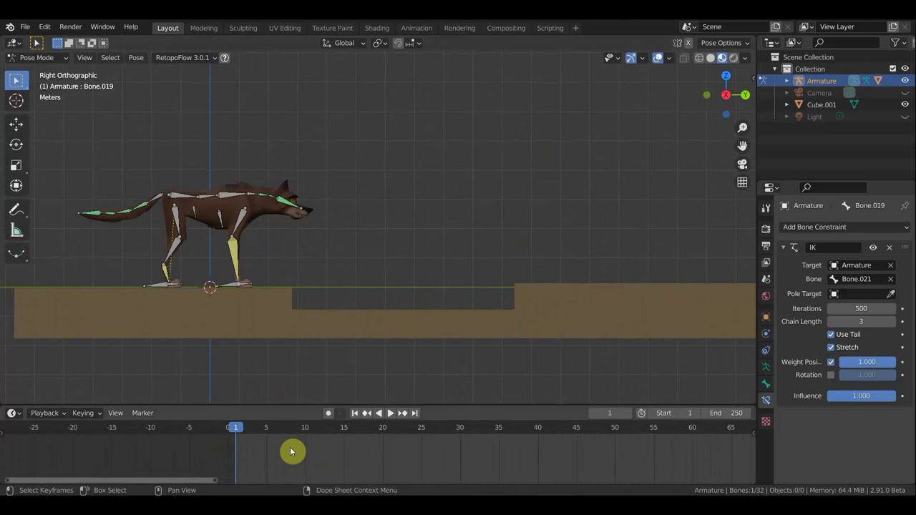
scroll(284, 452, "up", 1)
scroll(236, 447, "up", 1)
scroll(234, 447, "up", 1)
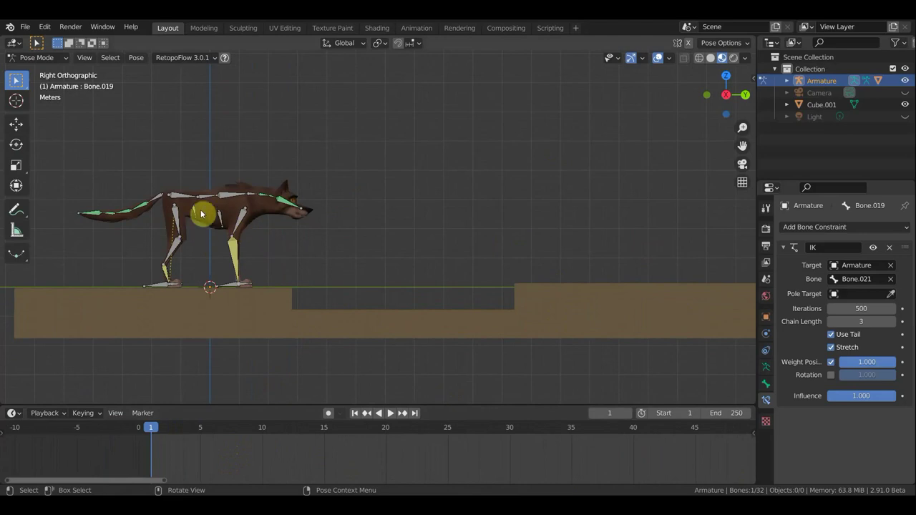
Lower the wolf's main body bone into a crouch.
left_click(225, 206)
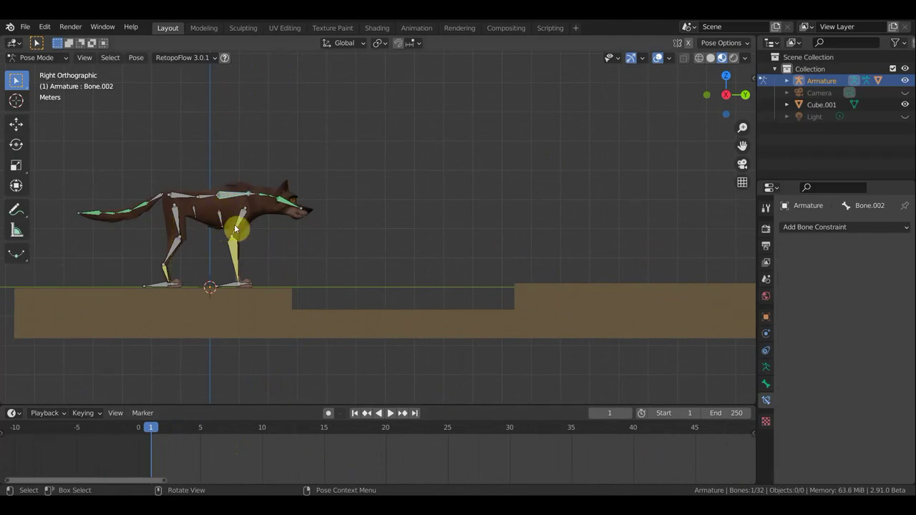
key("a")
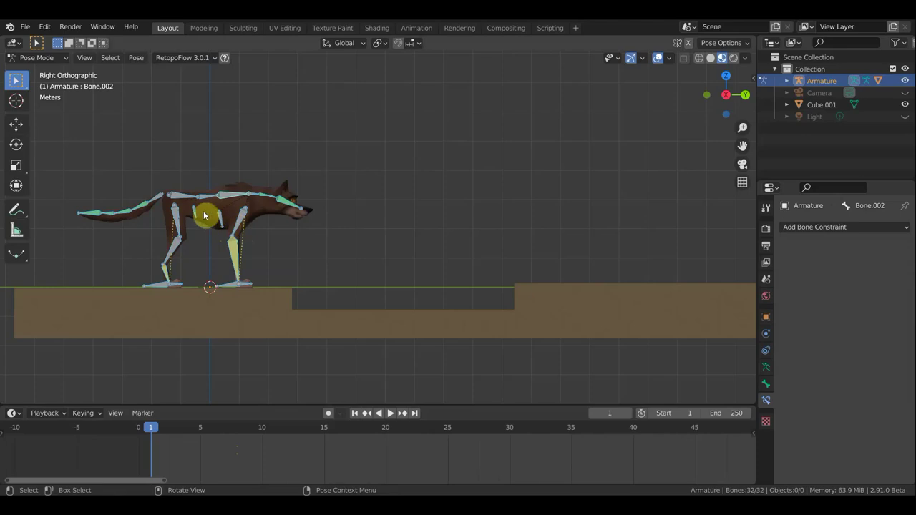
left_click(186, 198)
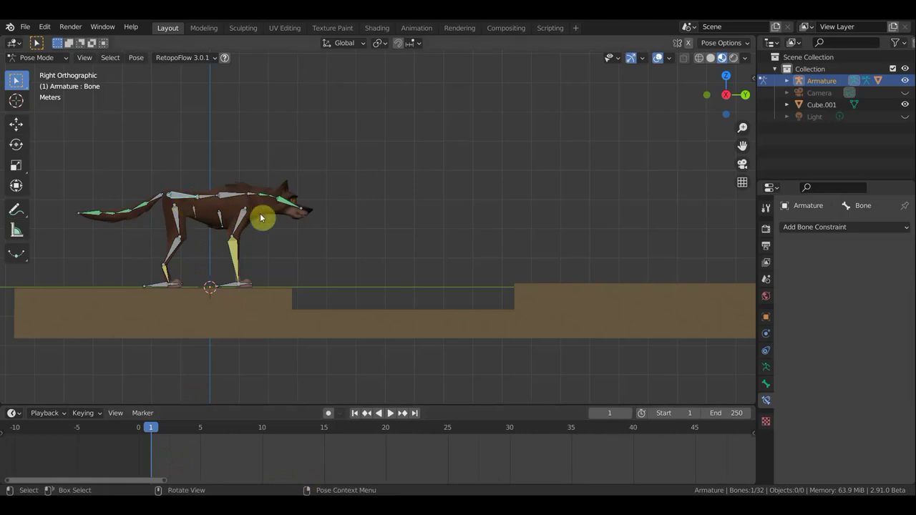
key("g")
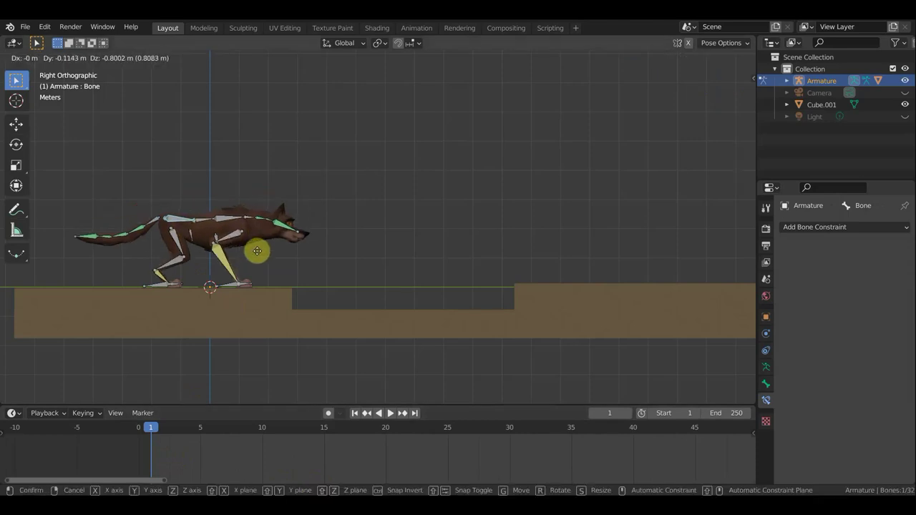
left_click(250, 253)
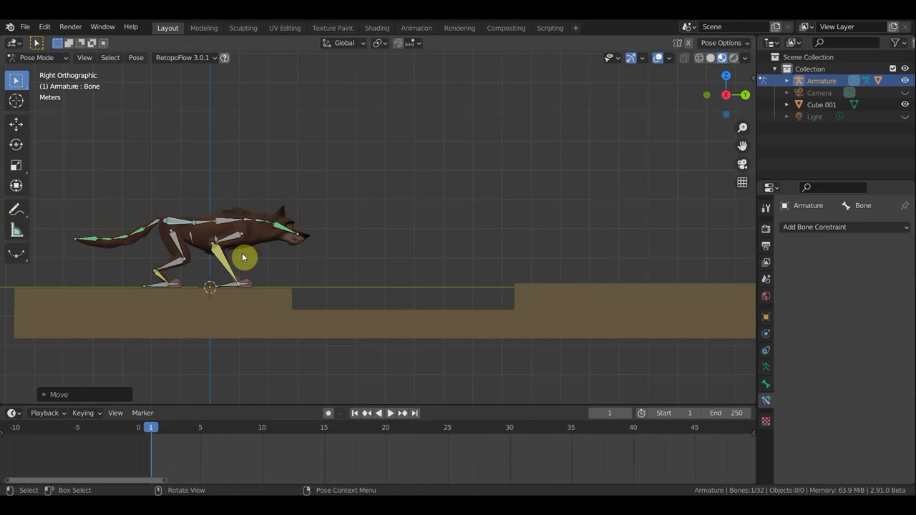
Slide both hind foot IK controls back into the starting stride.
left_click(160, 288)
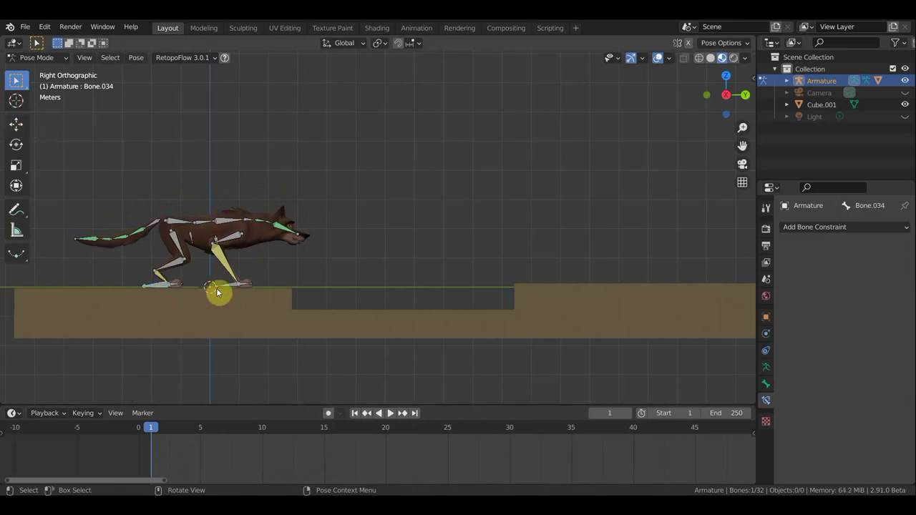
key("g")
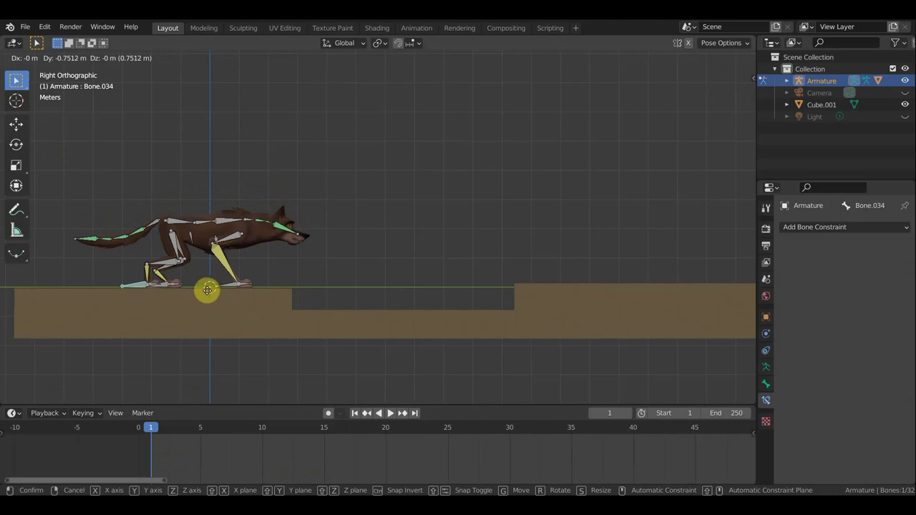
left_click(206, 290)
left_click(164, 286)
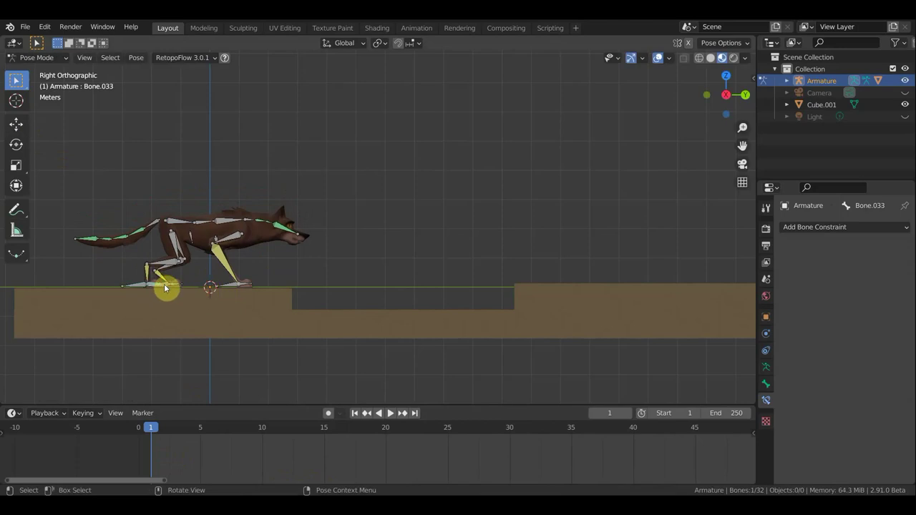
key("g")
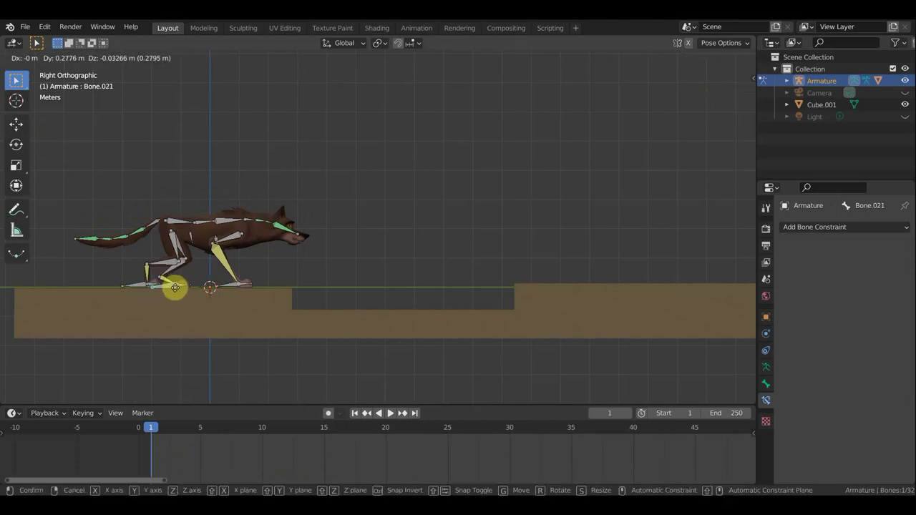
left_click(179, 288)
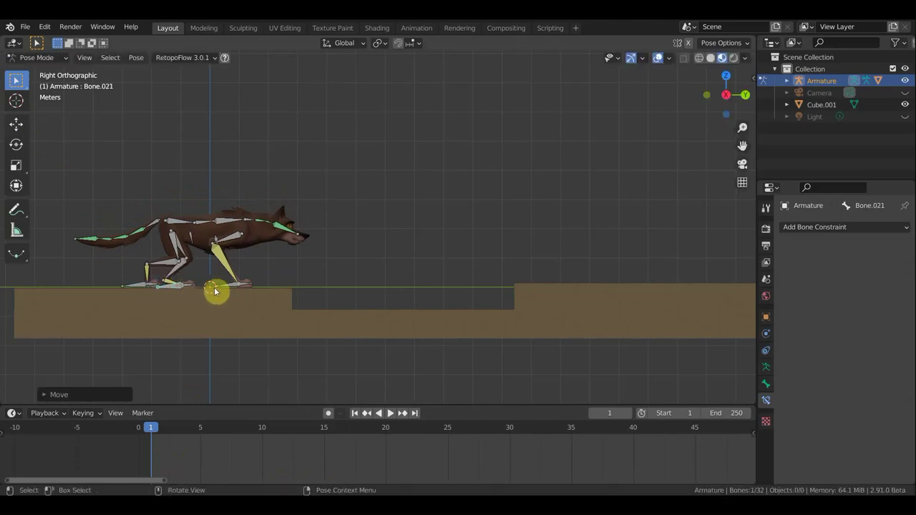
Move the front foot Bone.028 and leg bone Bone.015 into place on the ledge.
left_click(229, 287)
key("g")
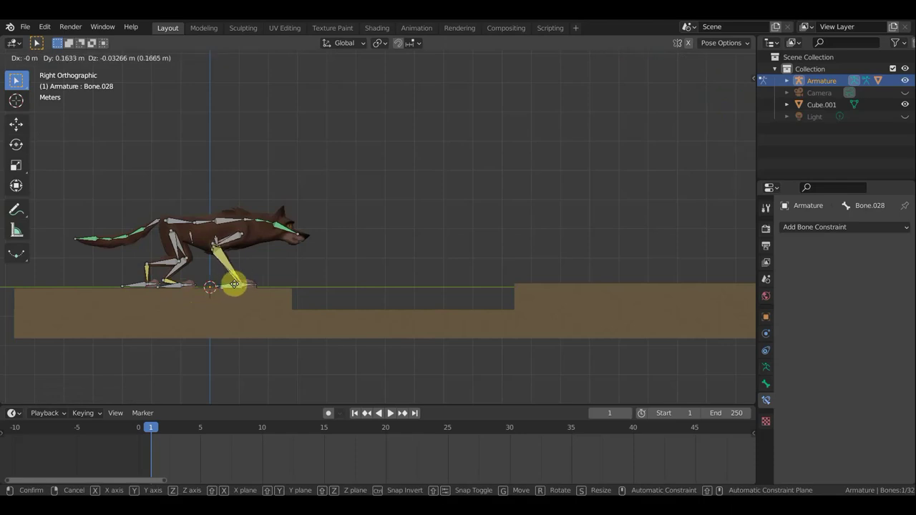
left_click(247, 287)
left_click(229, 284)
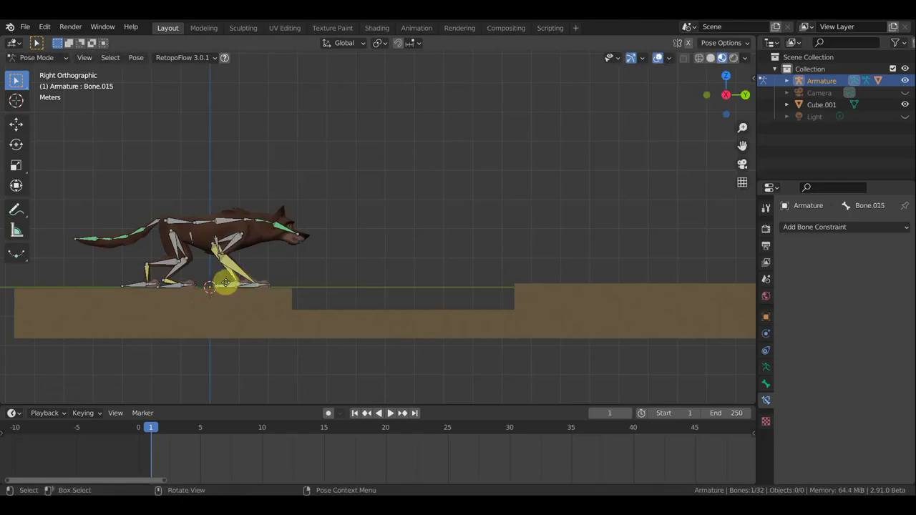
key("g")
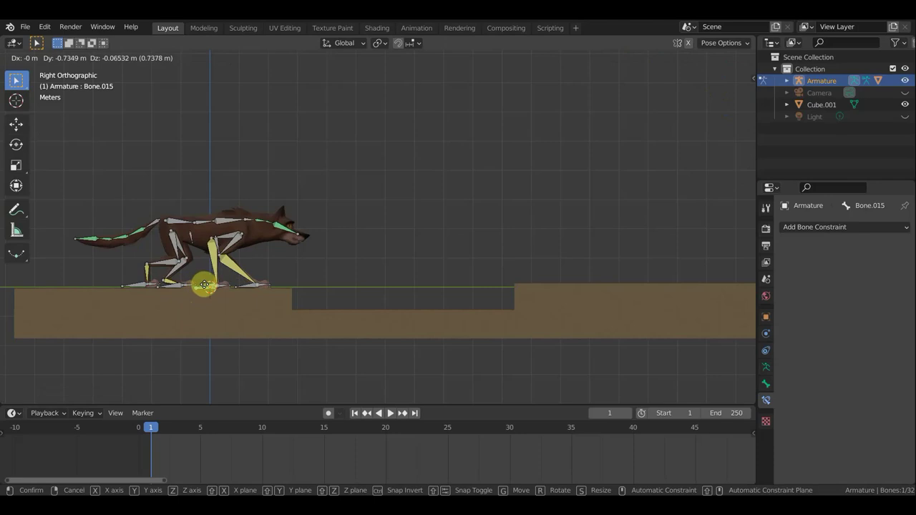
left_click(204, 285)
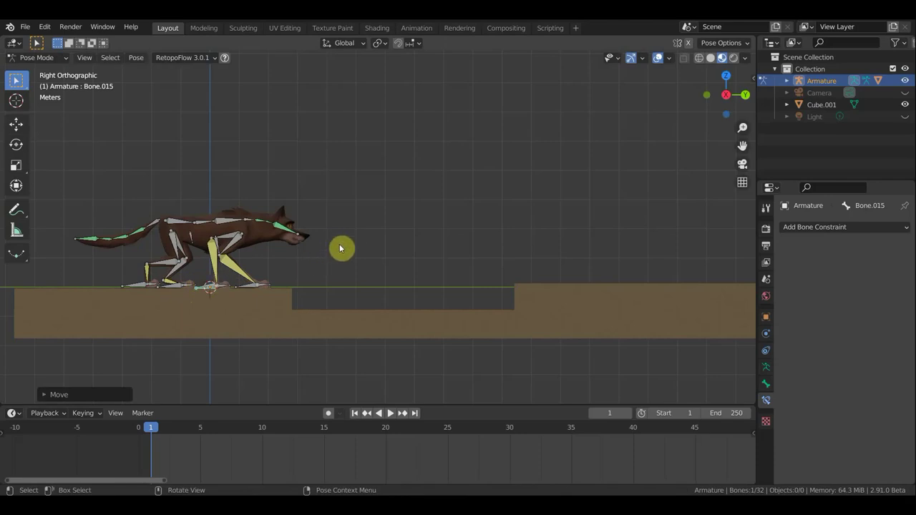
Key Location & Rotation on all wolf bones at frame 1, then go to frame 5.
key("a")
key("i")
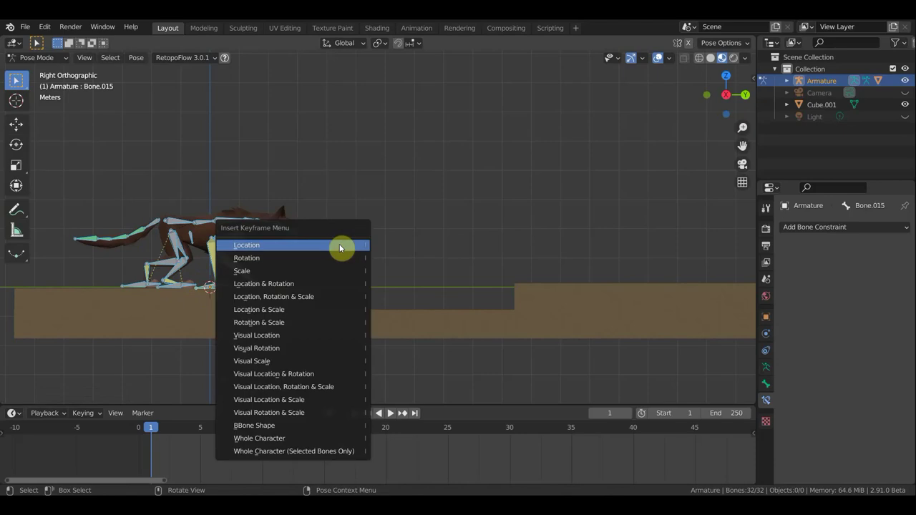
left_click(309, 284)
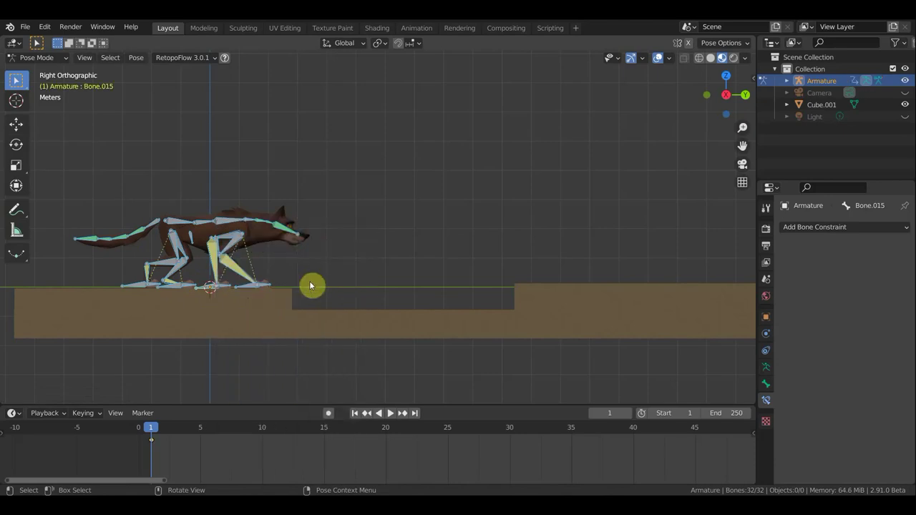
left_click(201, 431)
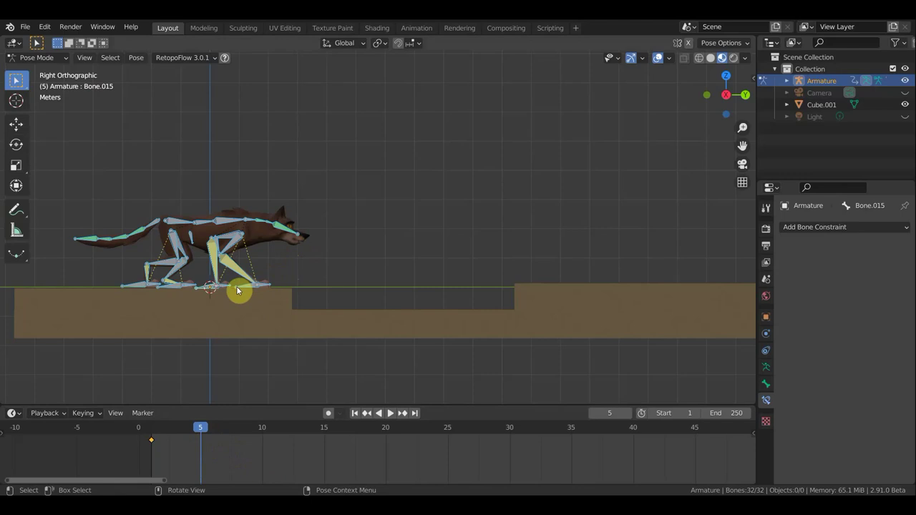
Hide overlays, reframe the view on the wolf and ledge, then show overlays again.
left_click(658, 58)
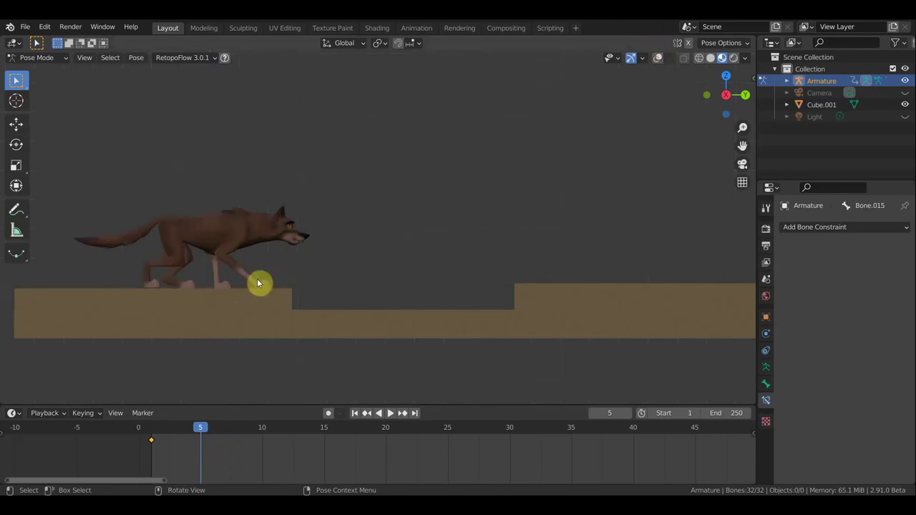
scroll(259, 283, "up", 3)
middle_click_drag(274, 276, 512, 192, "shift")
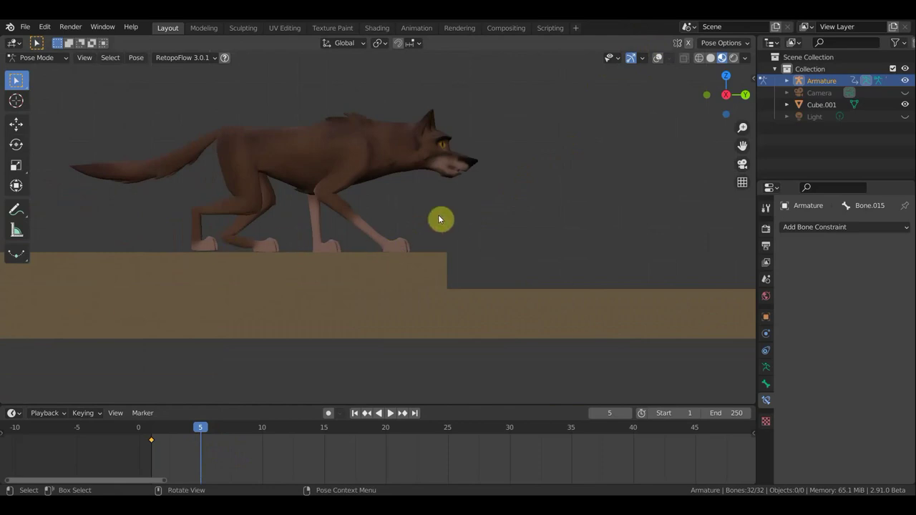
scroll(440, 219, "down", 2)
middle_click_drag(487, 213, 417, 260, "shift")
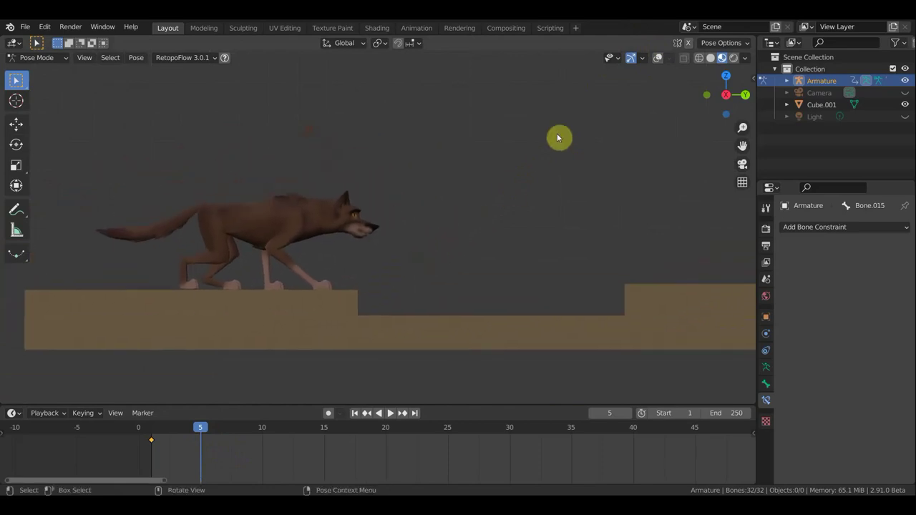
left_click(657, 58)
mouse_move(293, 279)
left_mouse_down()
mouse_move(297, 266)
mouse_move(319, 272)
mouse_move(327, 261)
mouse_move(326, 280)
mouse_move(272, 270)
mouse_move(341, 260)
mouse_move(331, 273)
left_mouse_up()
Move the whole wolf forward, shift hind foot Bone.034 forward and tilt the body upward.
key("g")
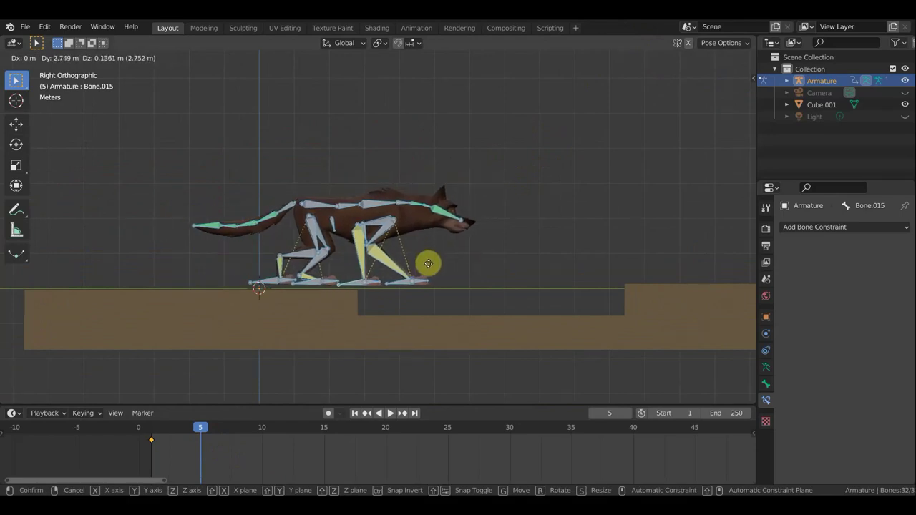
left_click(423, 265)
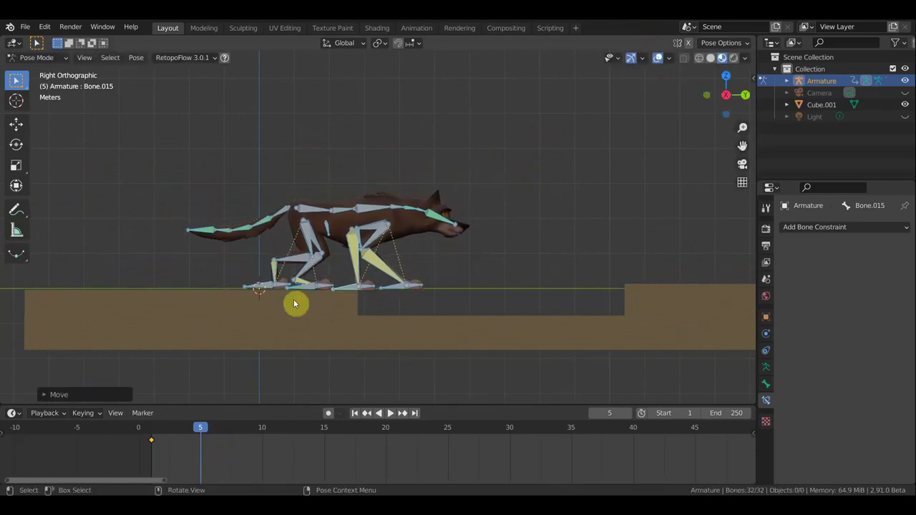
left_click_drag(259, 289, 300, 284)
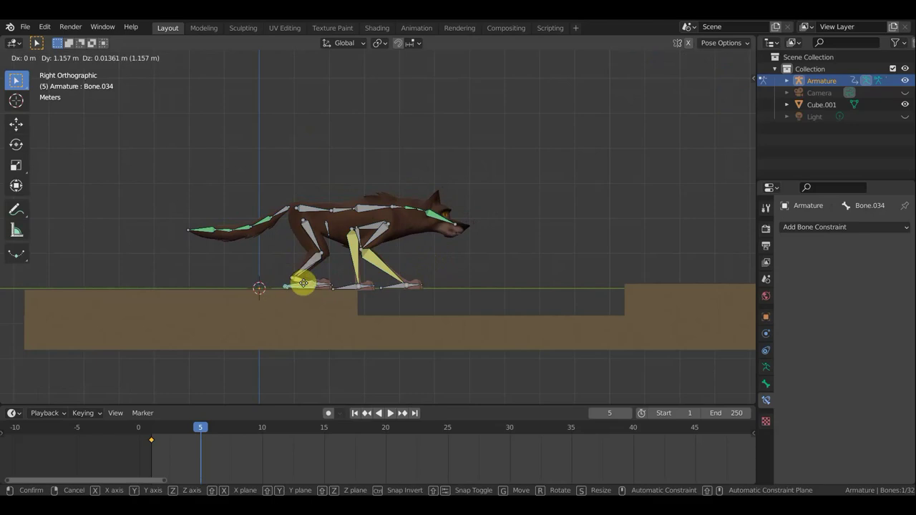
left_click_drag(300, 284, 302, 286)
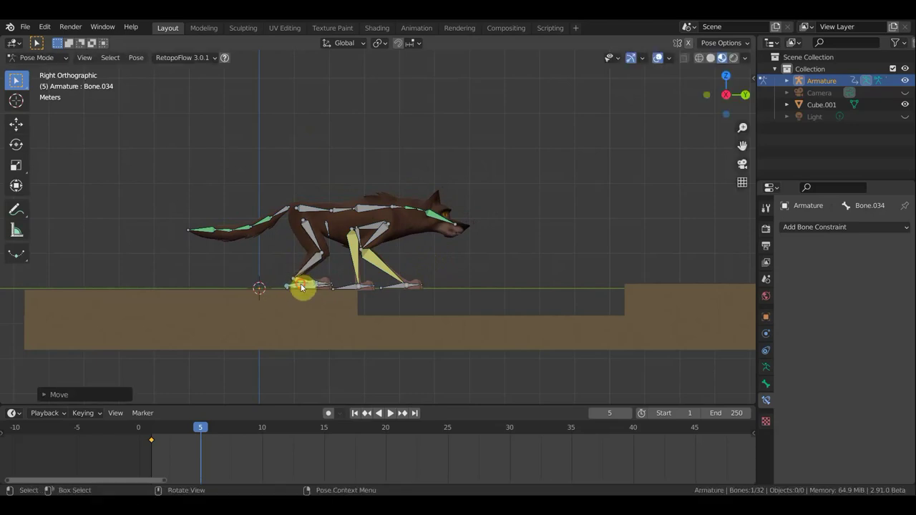
left_click(334, 210)
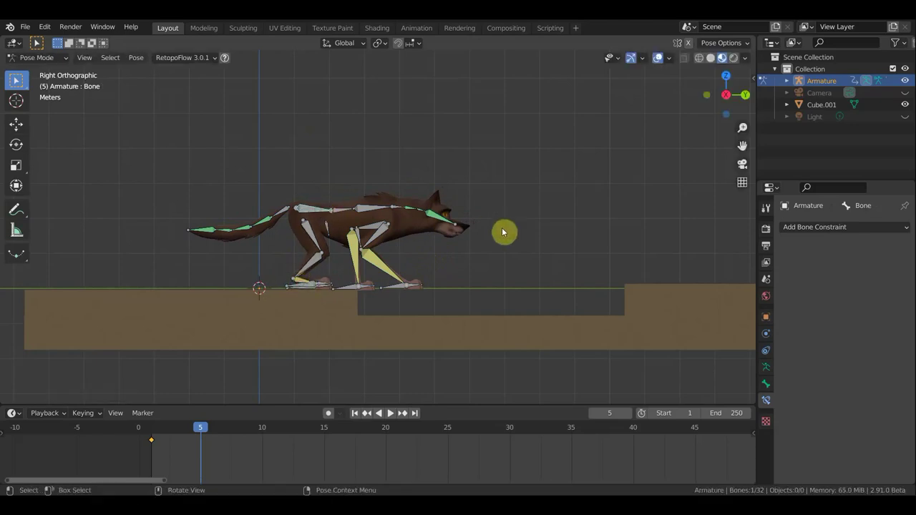
key("r")
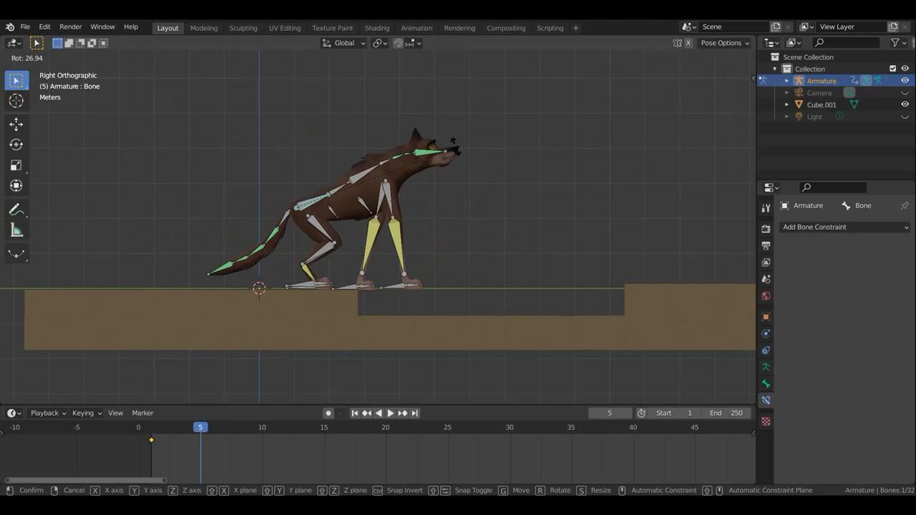
left_click(452, 142)
Raise and rotate foreleg Bone.015 upward, then lift and rotate front foot Bone.028.
left_click_drag(350, 289, 390, 245)
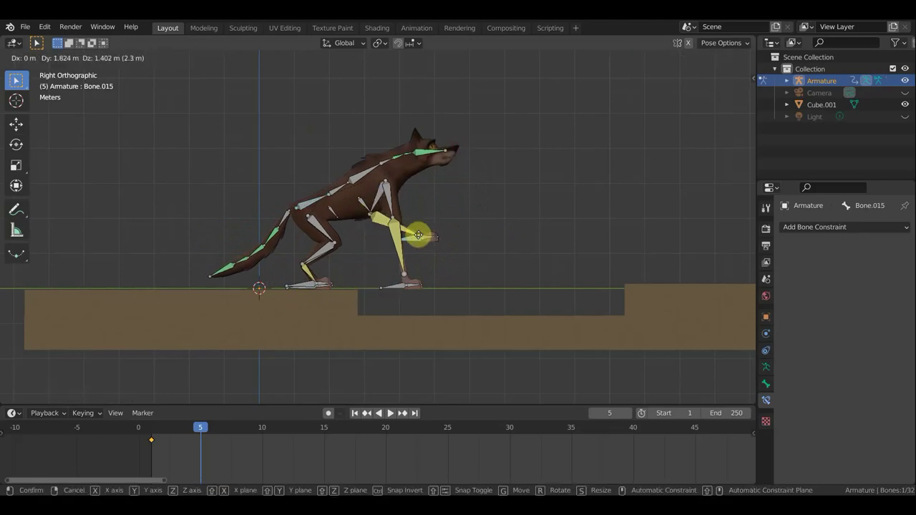
left_click_drag(390, 245, 424, 233)
mouse_move(532, 207)
middle_mouse_down()
mouse_move(415, 239)
mouse_move(515, 219)
middle_mouse_up()
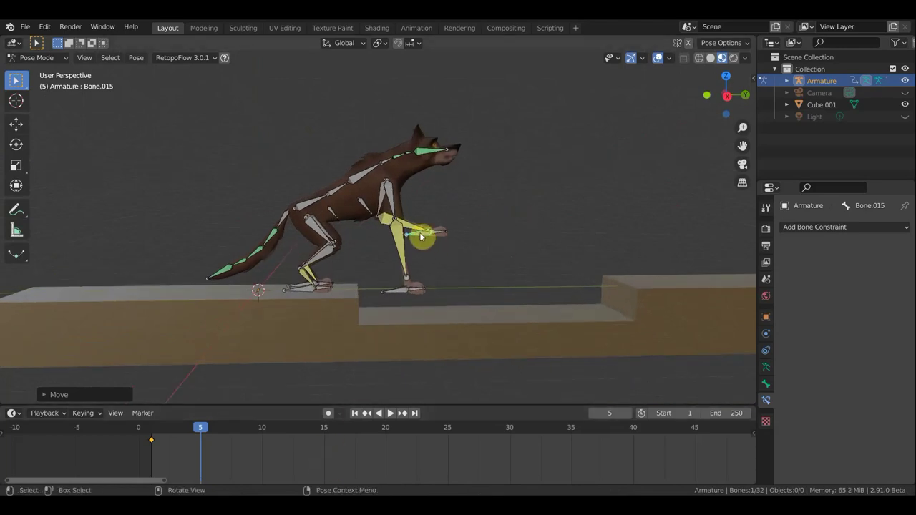
key("r")
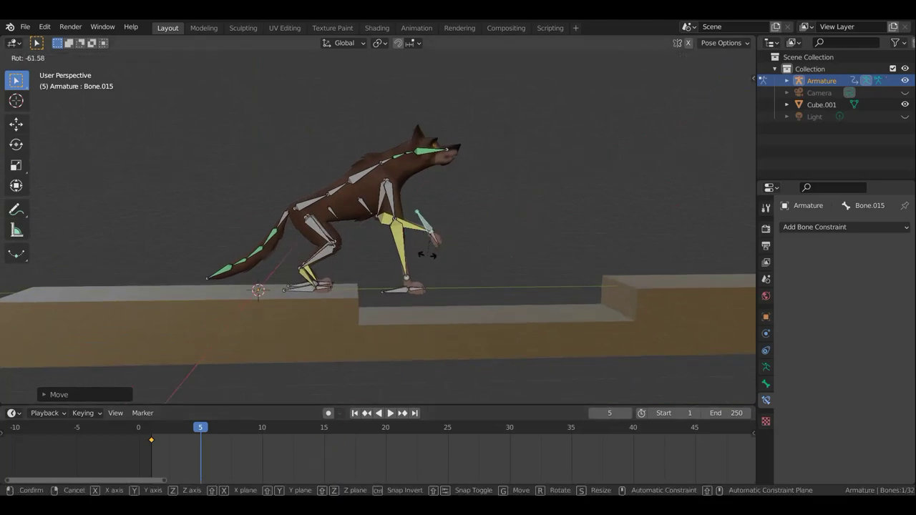
left_click(428, 256)
left_click(394, 295)
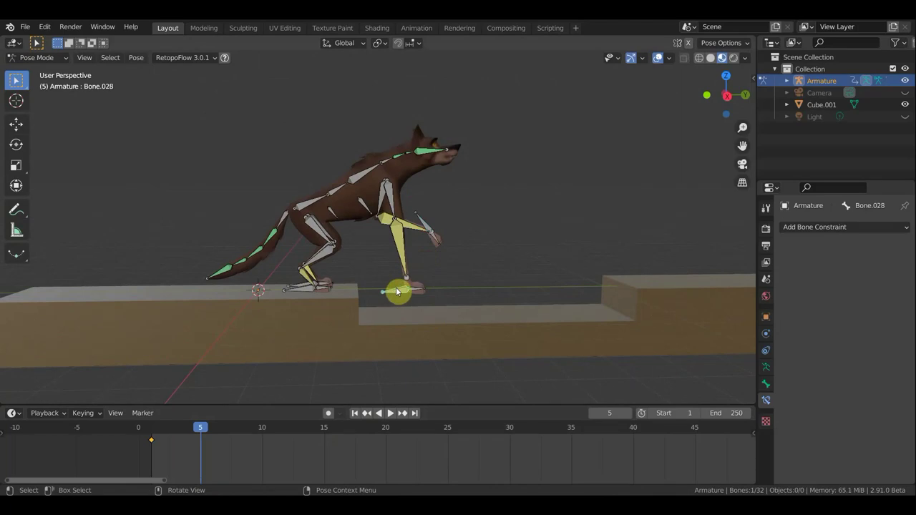
key("g")
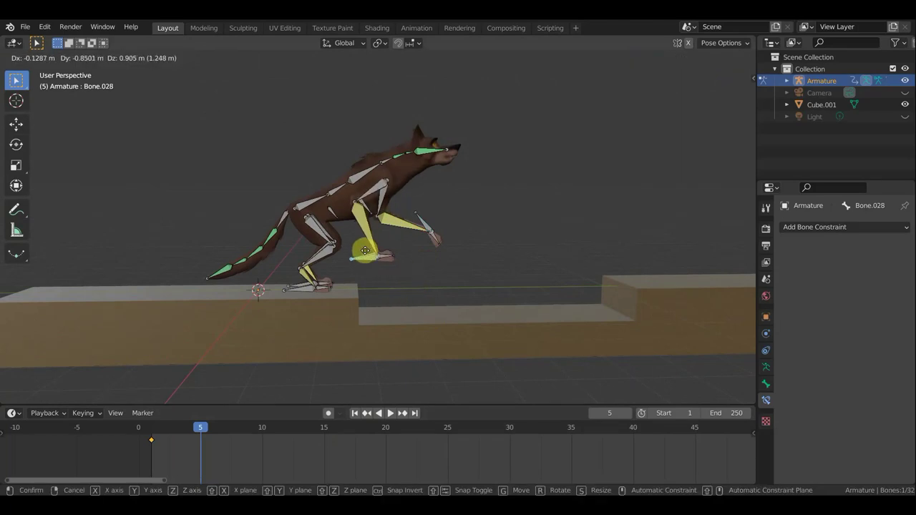
left_click(367, 242)
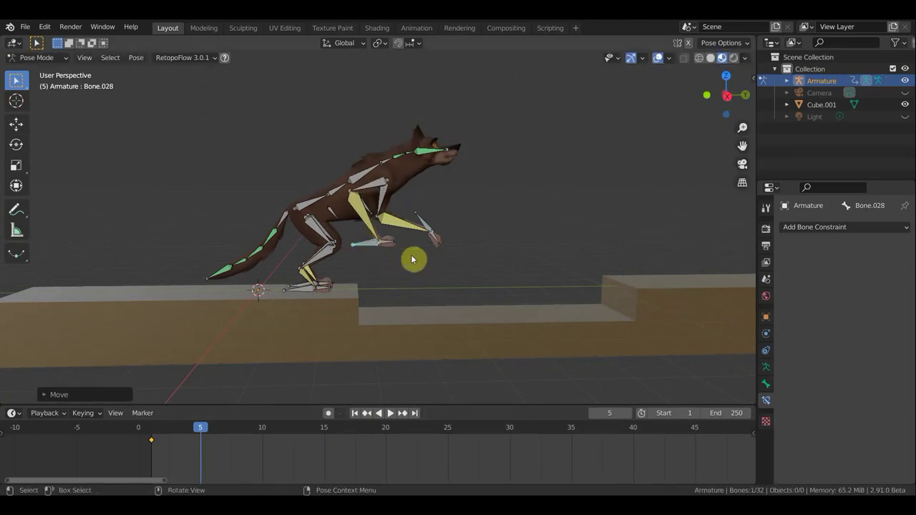
key("r")
left_click(358, 278)
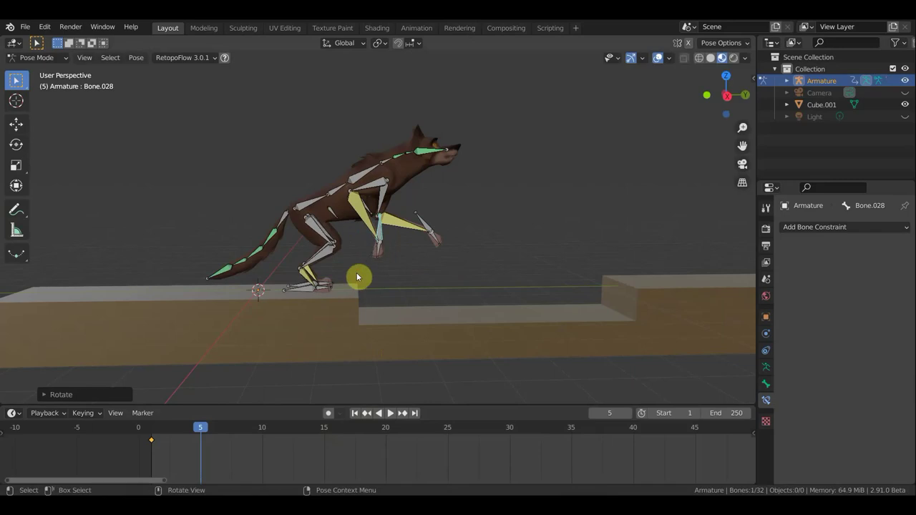
Tilt the body bone steeper and raise front foot Bone.028 higher.
left_click(469, 217)
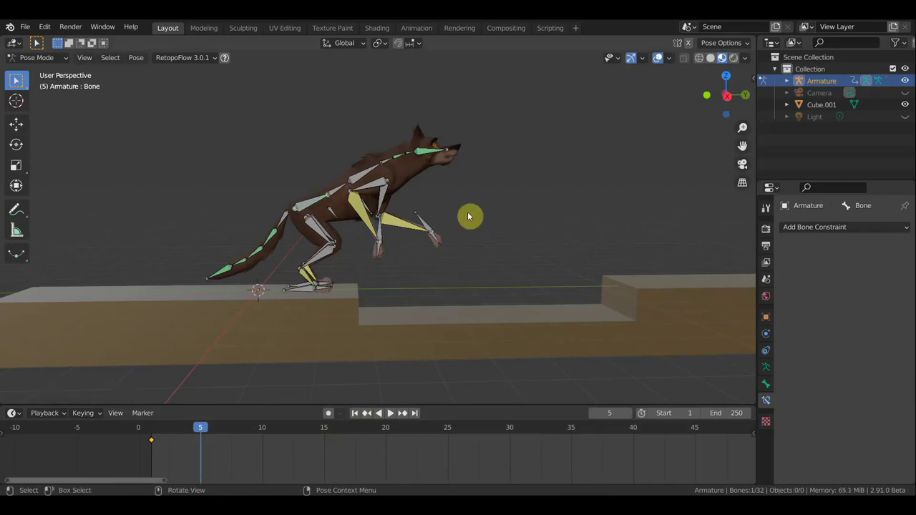
key("r")
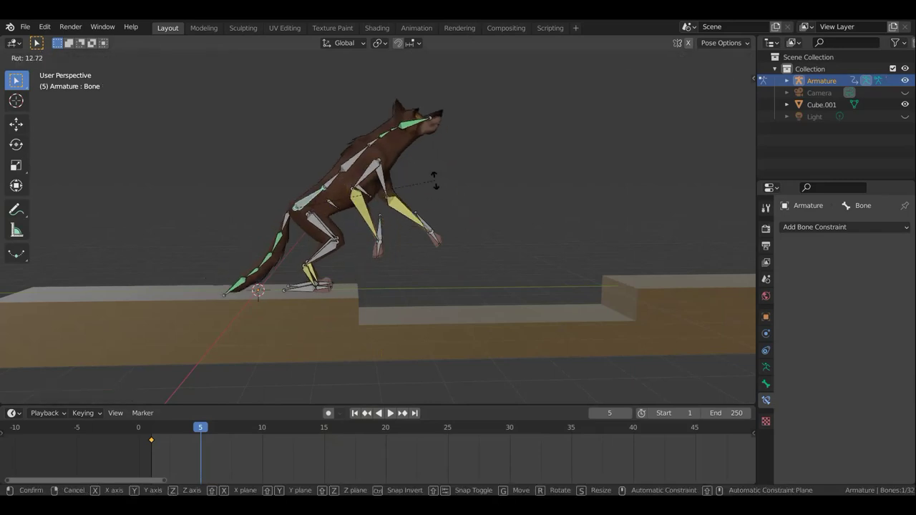
left_click(433, 183)
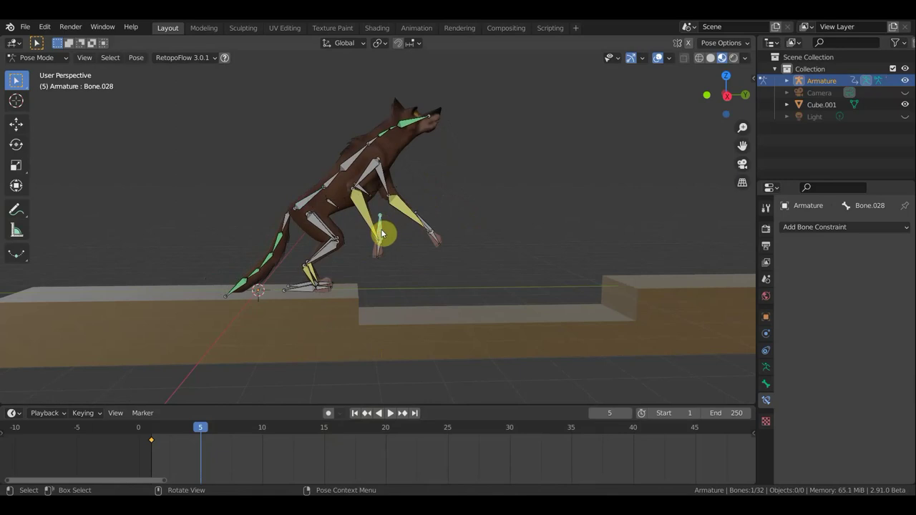
left_click_drag(380, 233, 405, 206)
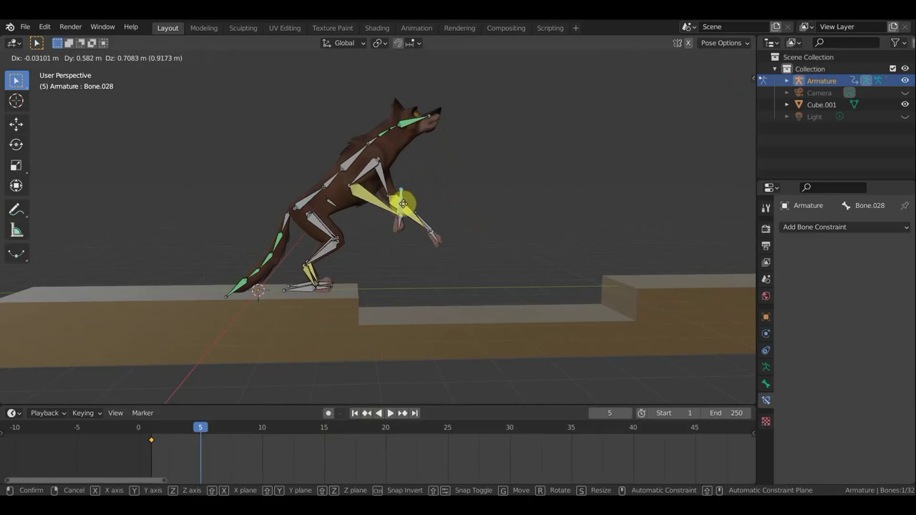
left_click(402, 211)
left_click(425, 227)
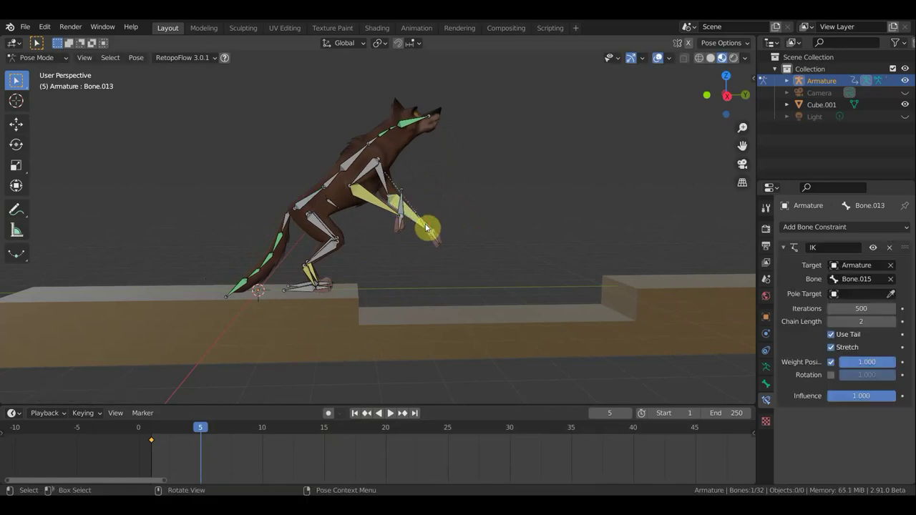
Raise leg bone Bone.015 and tilt chest bone Bone.002 upward.
left_click(425, 228)
key("g")
left_click(435, 186)
left_click(351, 151)
key("r")
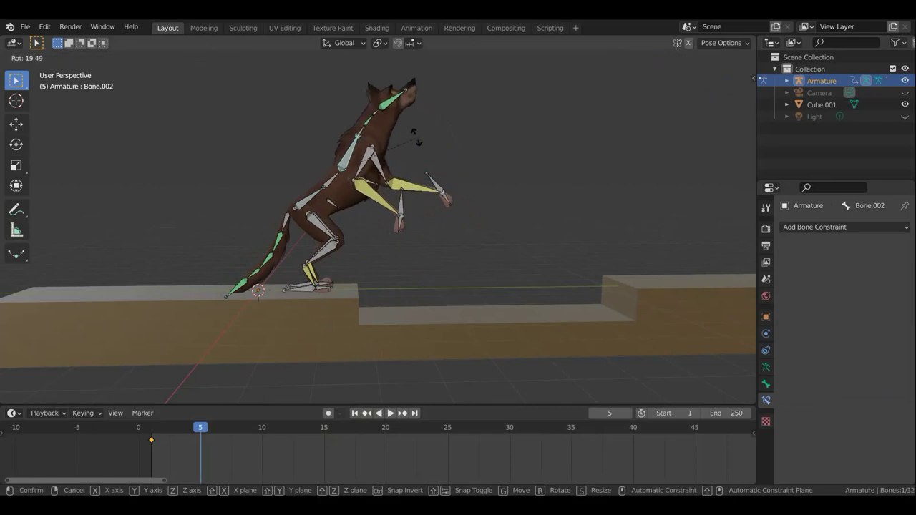
left_click(408, 136)
Rotate the main body bone, lower head bone Bone.005 level and swing tail Bone.007 upward.
left_click(472, 160)
key("r")
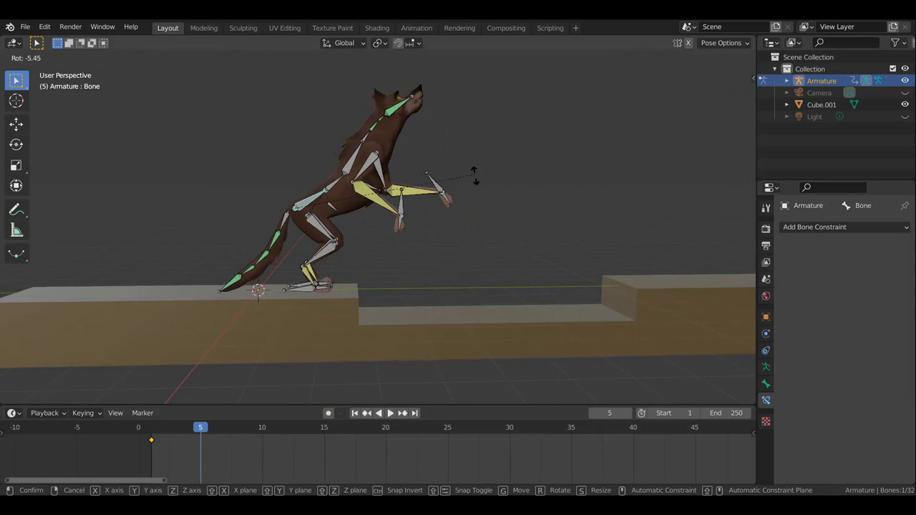
left_click(473, 189)
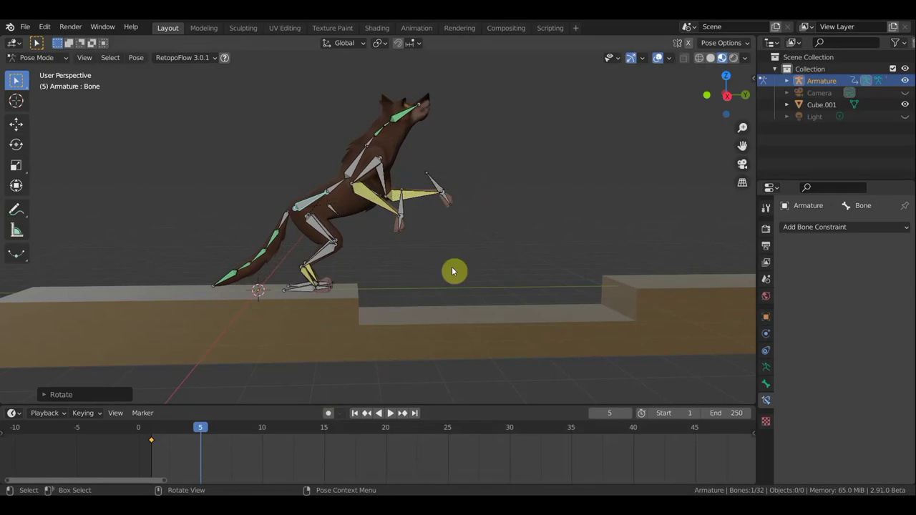
left_click(419, 139)
key("r")
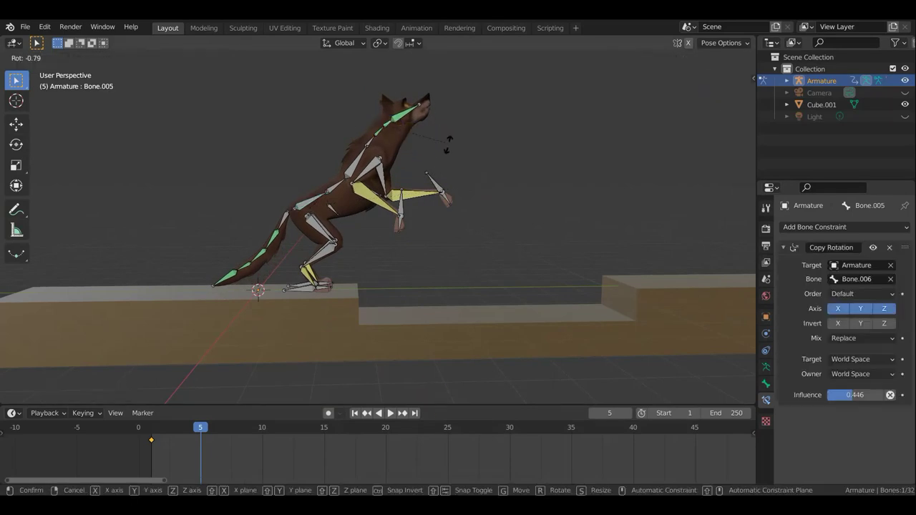
left_click(440, 172)
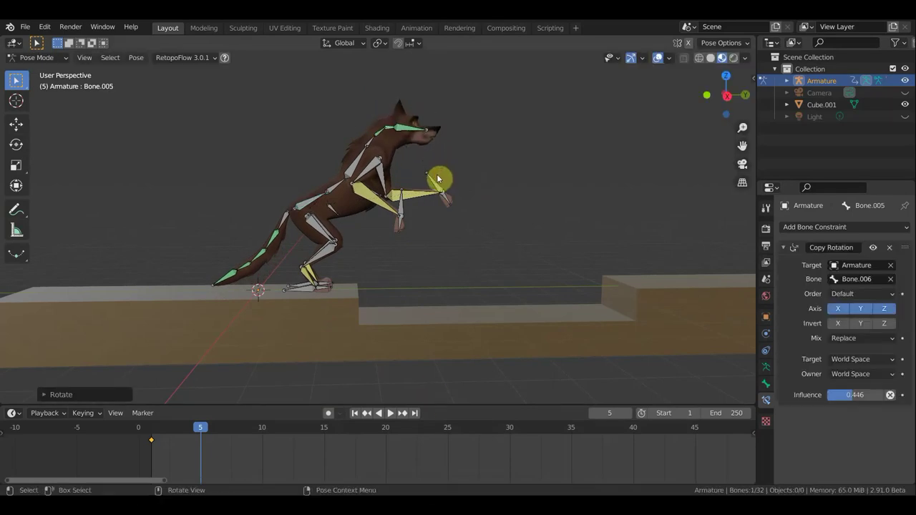
left_click(289, 223)
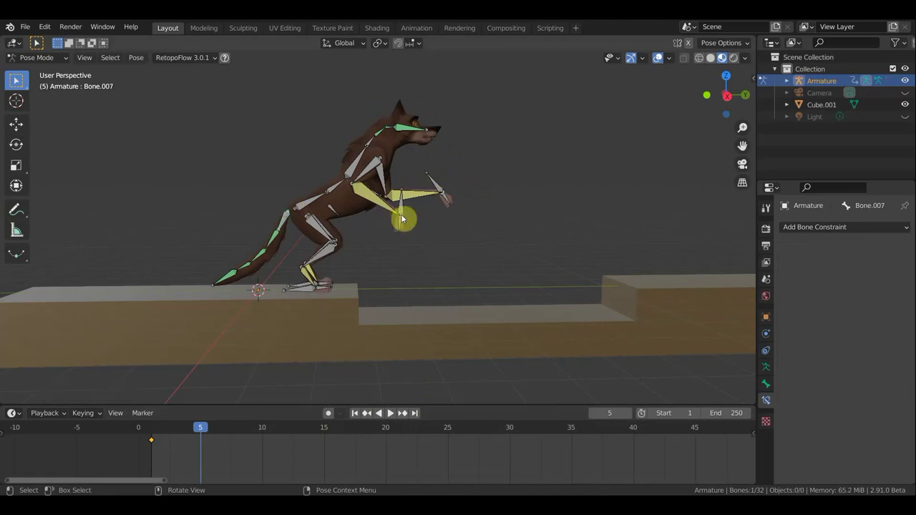
key("r")
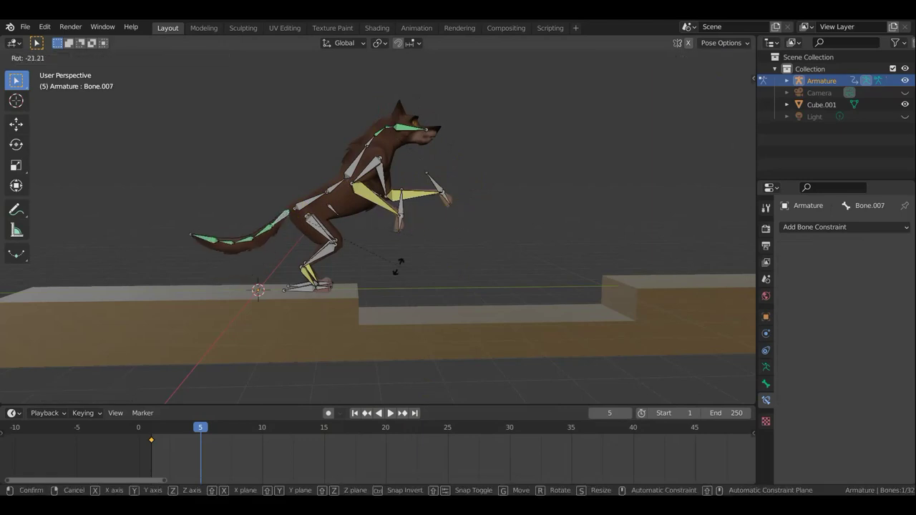
left_click(329, 263)
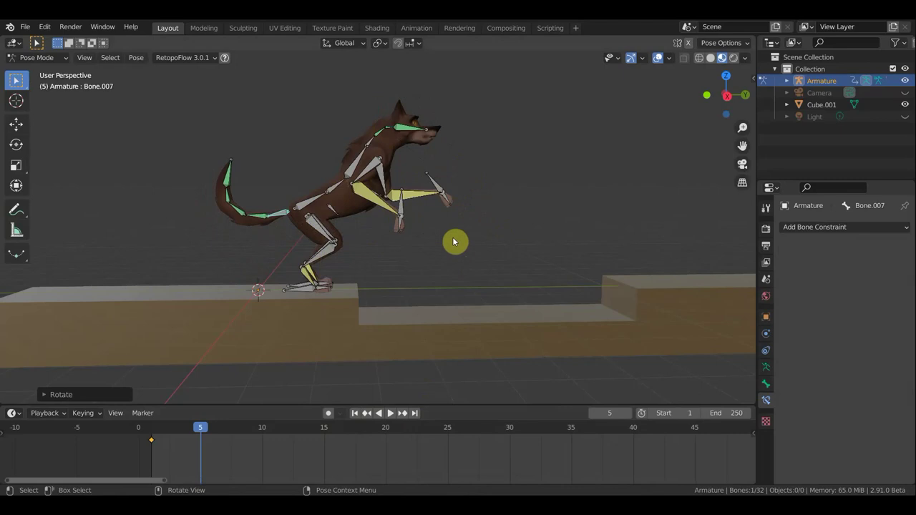
key("KP_3")
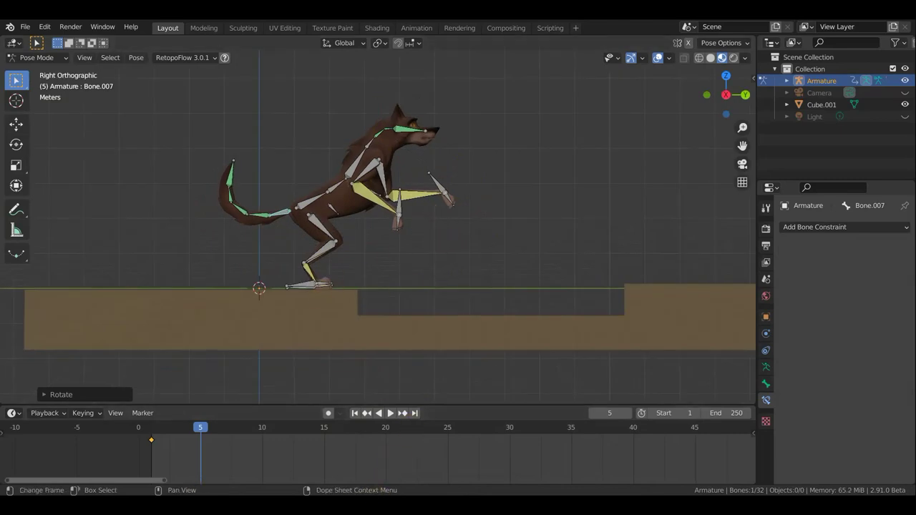
Move the front leg bone down and rotate it forward.
left_click(402, 206)
key("g")
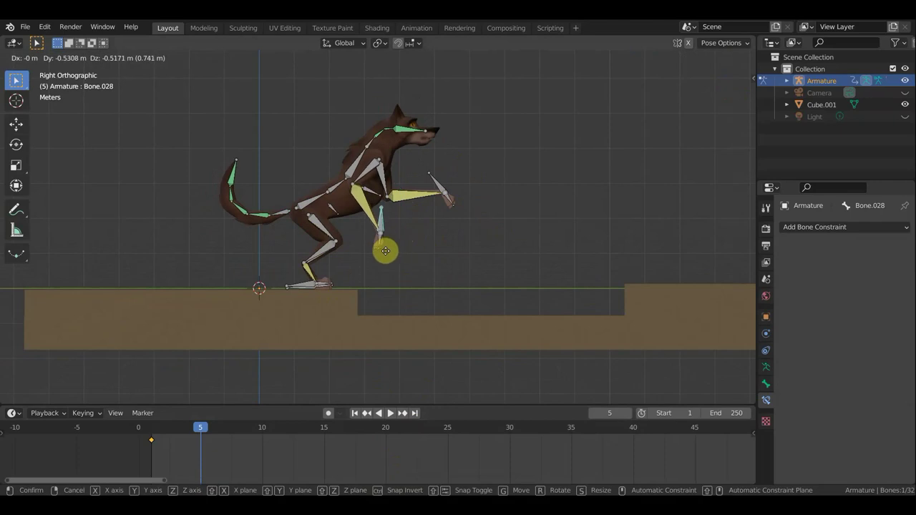
left_click(390, 255)
key("r")
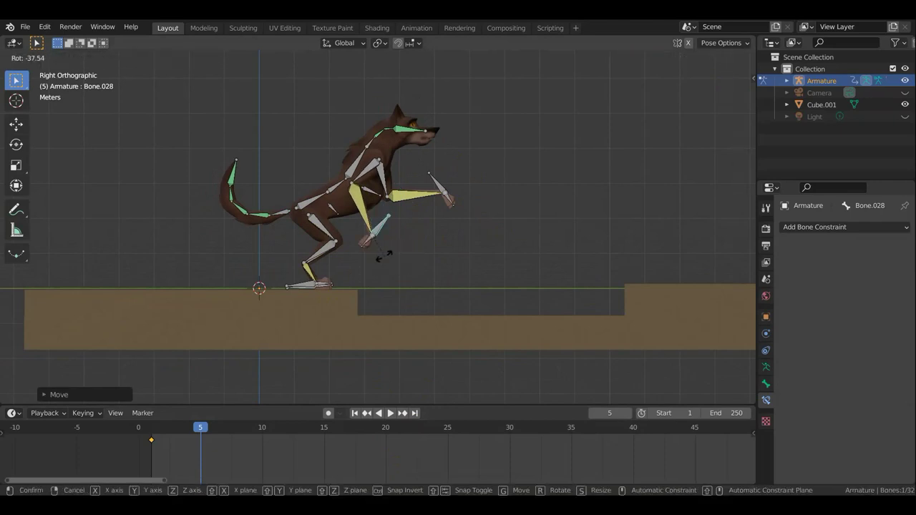
left_click(437, 191)
Lower the front paw under the chest, angle it down, and hide the overlays.
left_click(441, 193)
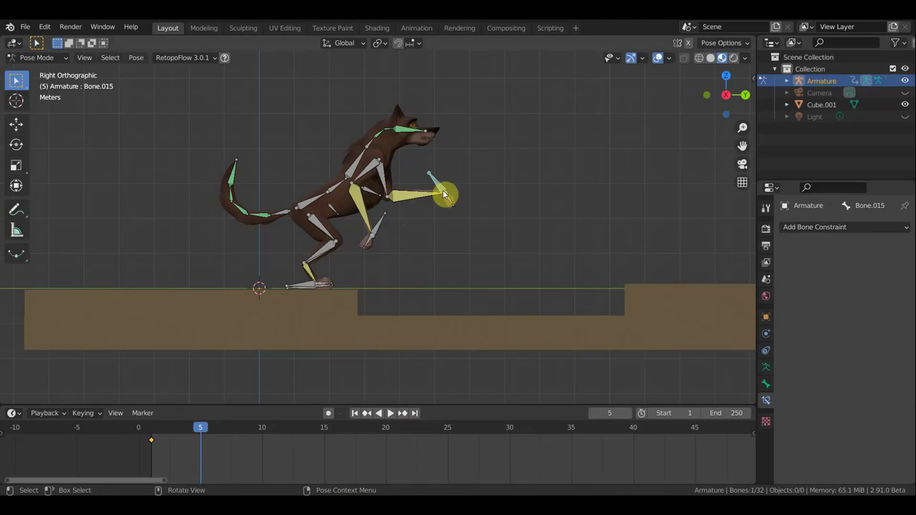
key("g")
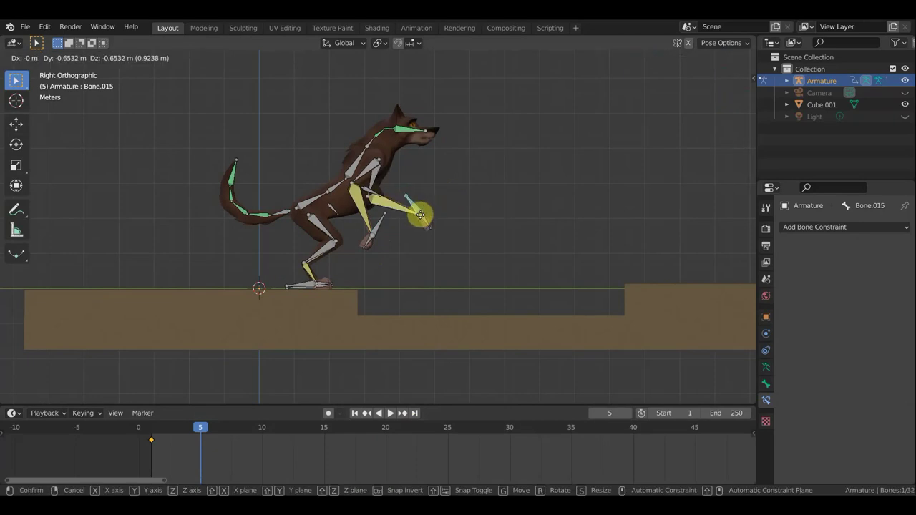
left_click(421, 219)
key("r")
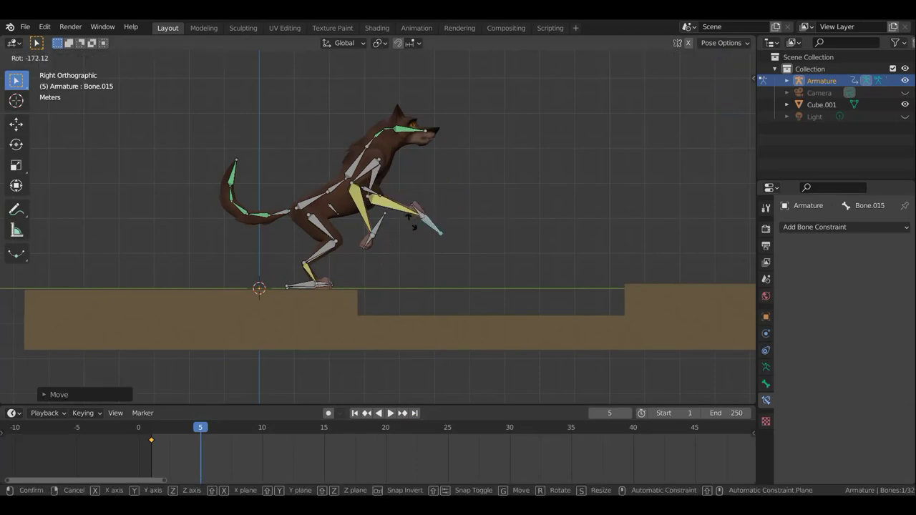
left_click(421, 211)
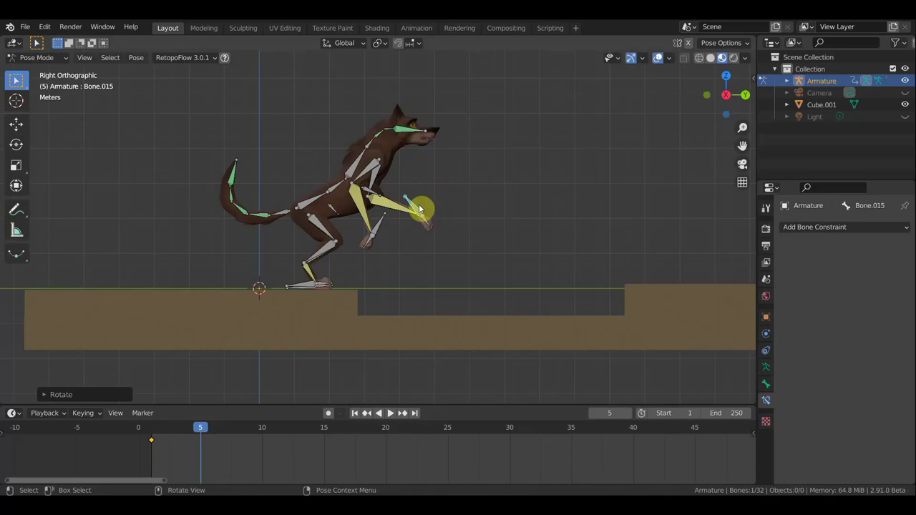
left_click(659, 58)
mouse_move(470, 194)
middle_mouse_down()
mouse_move(245, 216)
mouse_move(429, 211)
mouse_move(410, 205)
middle_mouse_up()
Zoom around the wolf, play back the leap, and stop at frame 1.
scroll(390, 195, "up", 4)
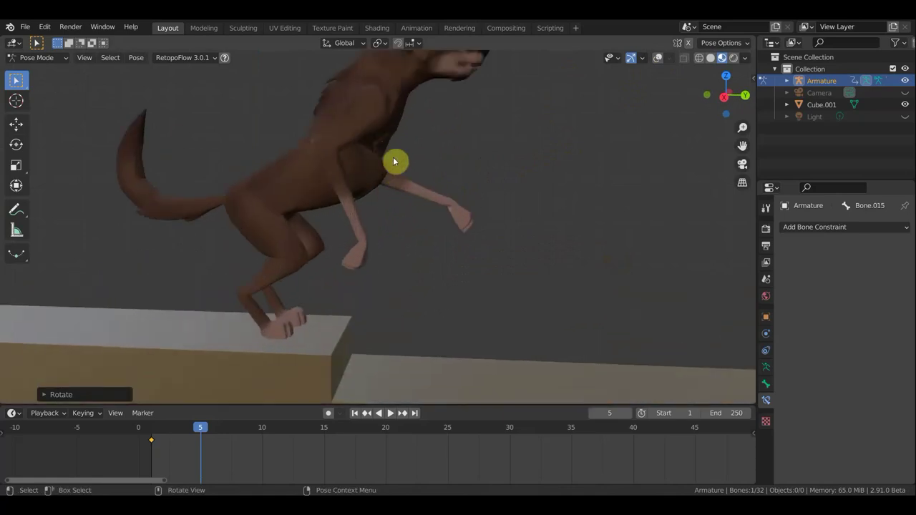
scroll(396, 155, "down", 2)
scroll(394, 159, "down", 2)
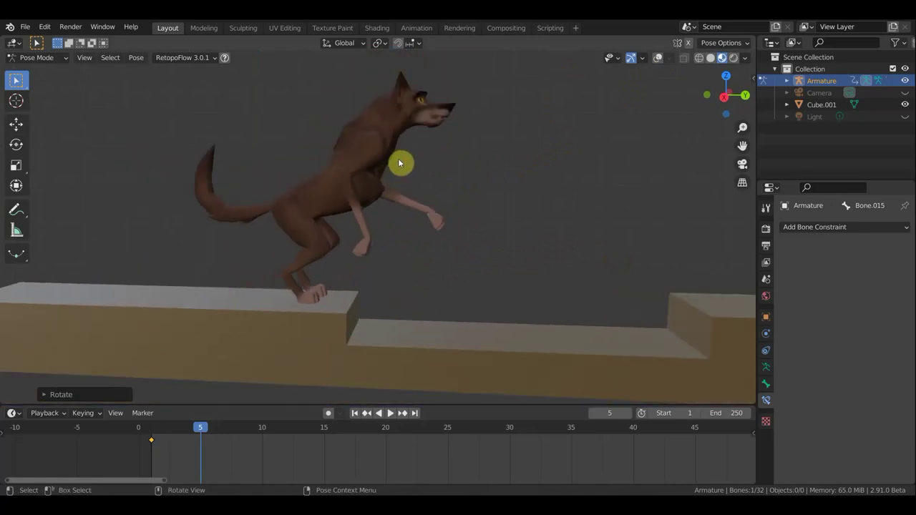
left_click_drag(200, 427, 152, 431)
key("space")
key("Escape")
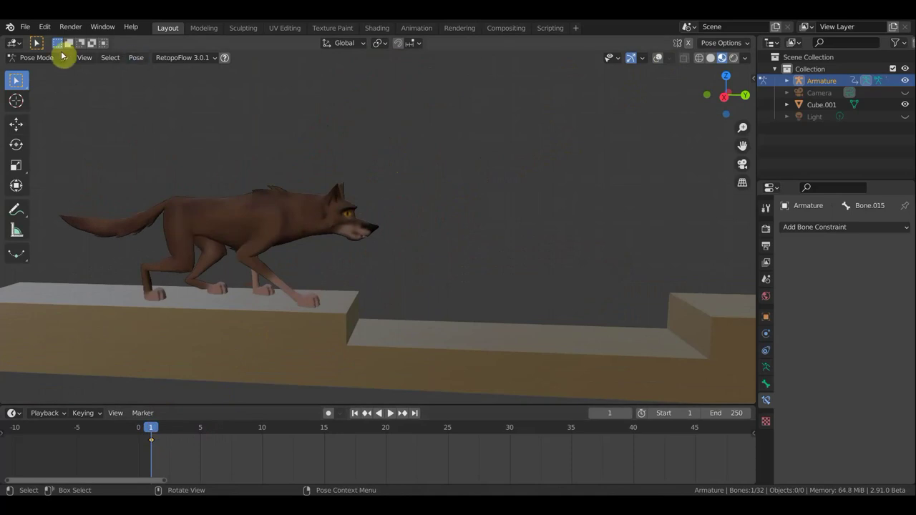
Enter Edit Mode with X-ray on and orbit to the wolf's chest bones.
left_click(43, 59)
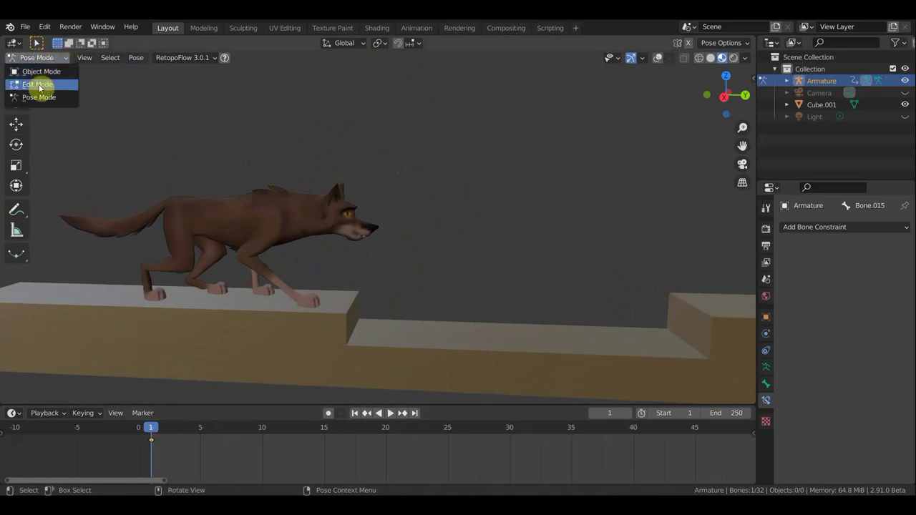
left_click(39, 84)
left_click(658, 57)
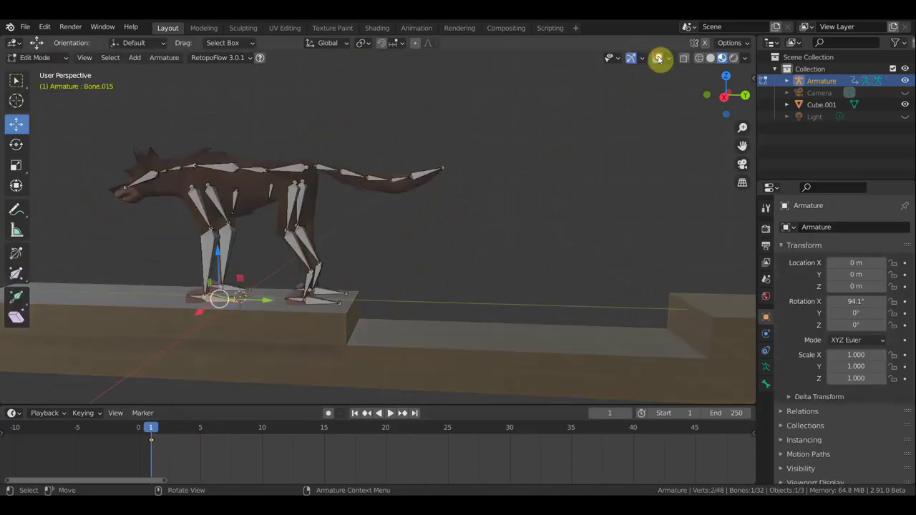
mouse_move(454, 157)
middle_mouse_down()
mouse_move(507, 159)
mouse_move(439, 225)
middle_mouse_up()
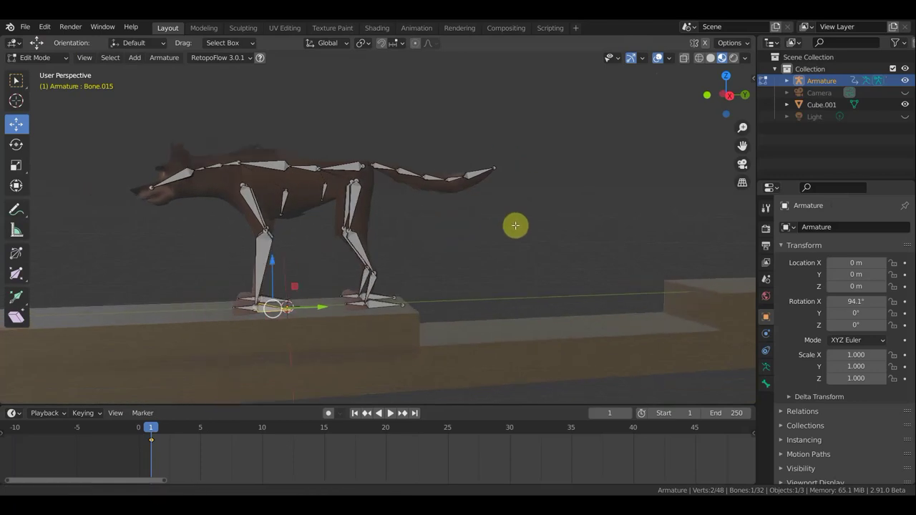
middle_click_drag(515, 225, 436, 211)
mouse_move(367, 192)
middle_mouse_down()
mouse_move(431, 190)
mouse_move(415, 203)
mouse_move(376, 204)
mouse_move(393, 189)
middle_mouse_up()
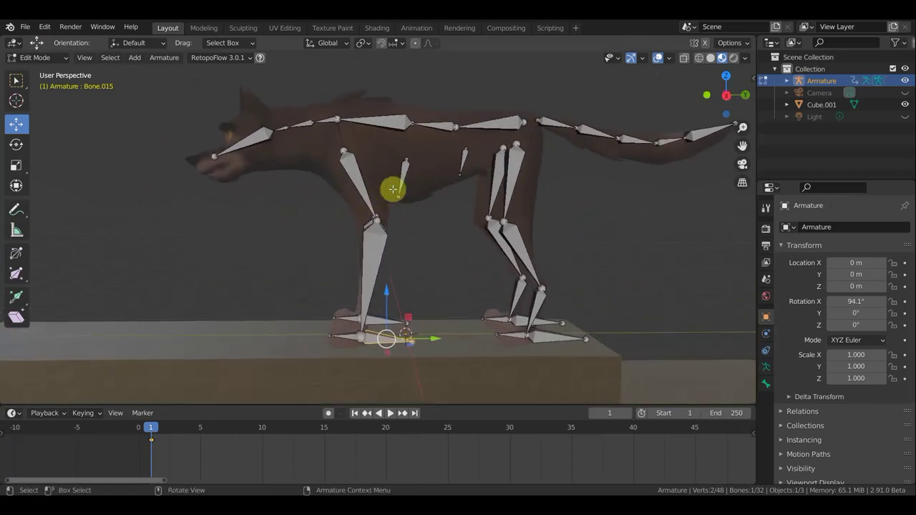
Duplicate chest bone Bone.023 twice near the shoulder, then return to Object Mode.
left_click(404, 174)
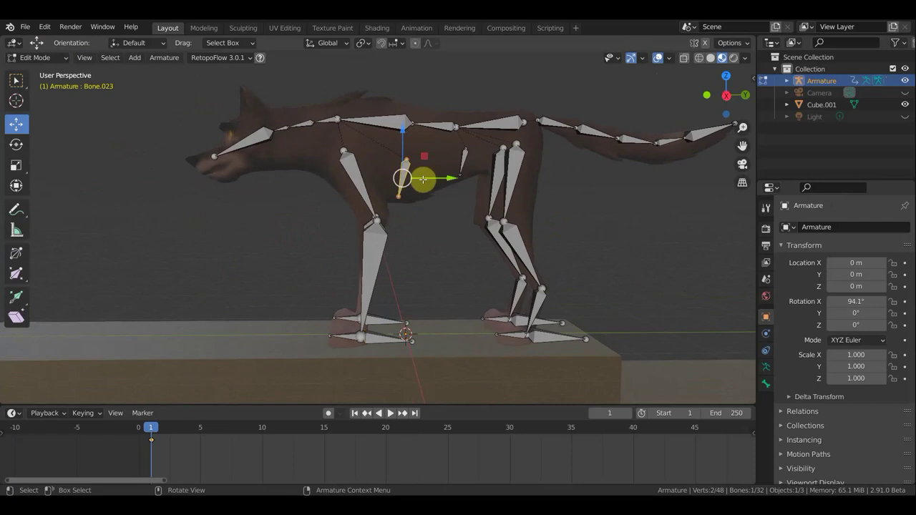
key("shift+d")
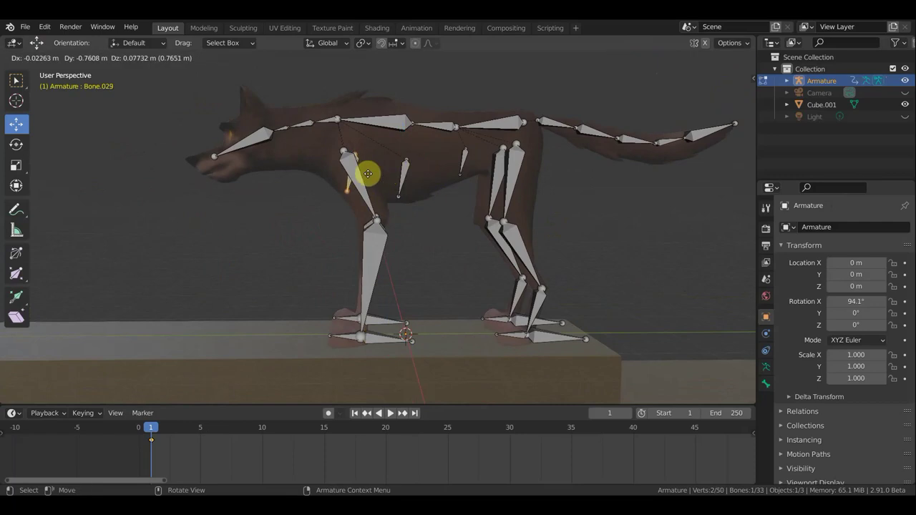
left_click(366, 173)
mouse_move(366, 173)
middle_mouse_down()
mouse_move(487, 176)
mouse_move(394, 180)
middle_mouse_up()
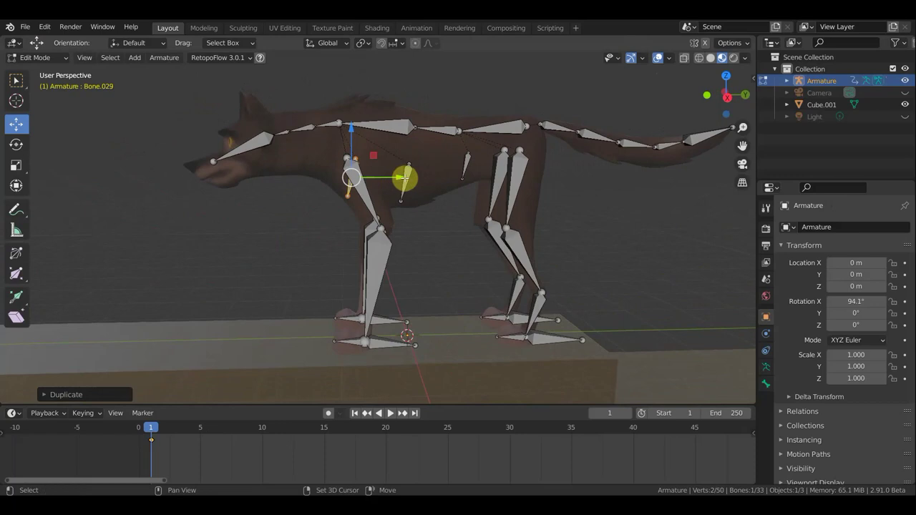
key("shift+d")
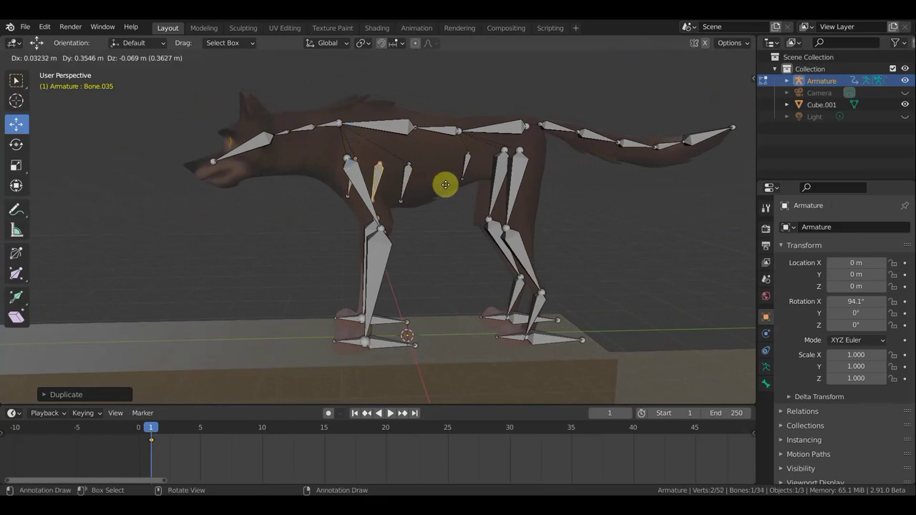
left_click(446, 184)
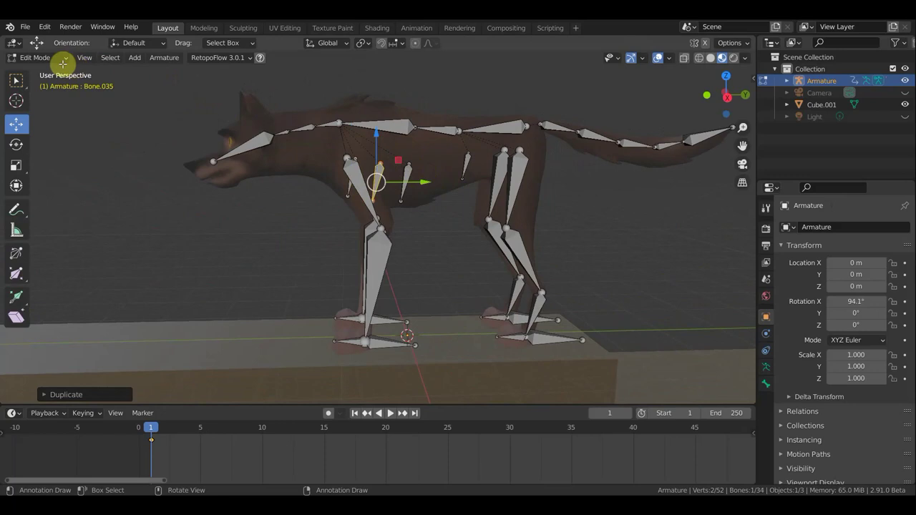
left_click(49, 61)
left_click(43, 72)
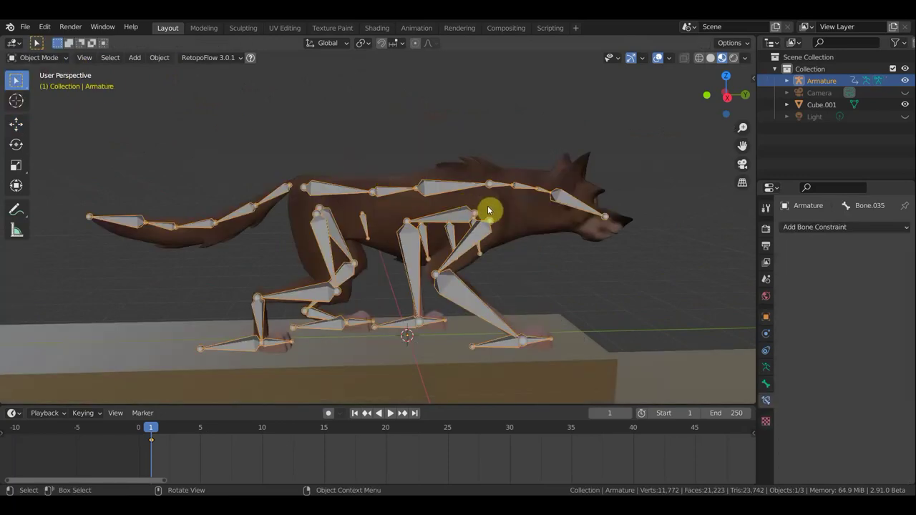
Parent the balto_2.001 wolf mesh to the Armature with automatic weights.
middle_click_drag(506, 212, 503, 214)
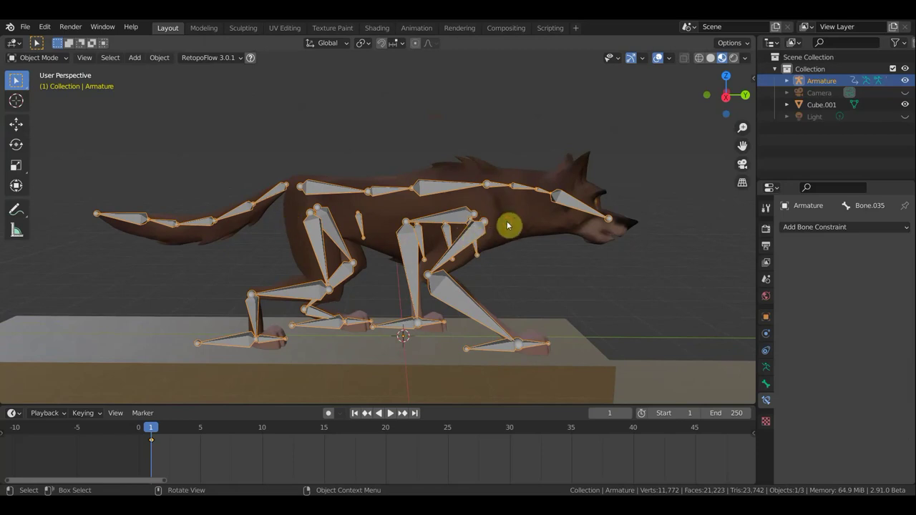
left_click(507, 225)
left_click(494, 183, "shift")
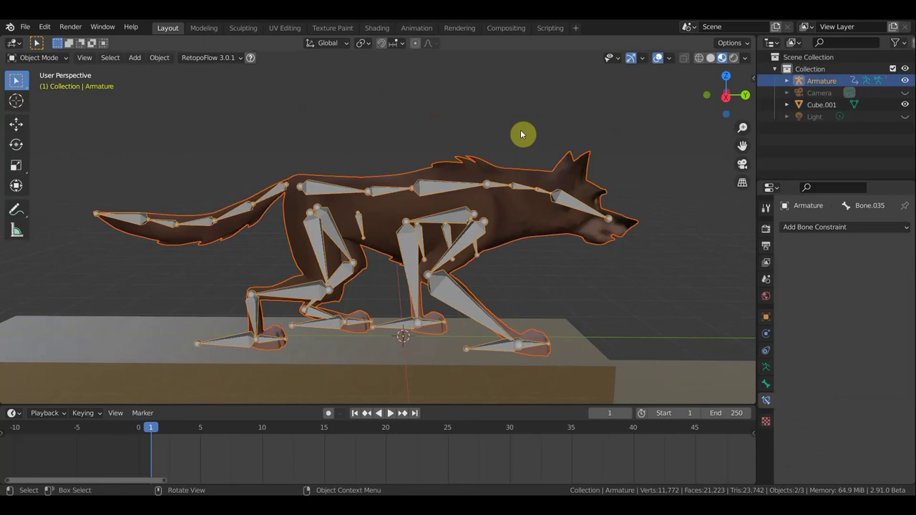
key("ctrl+p")
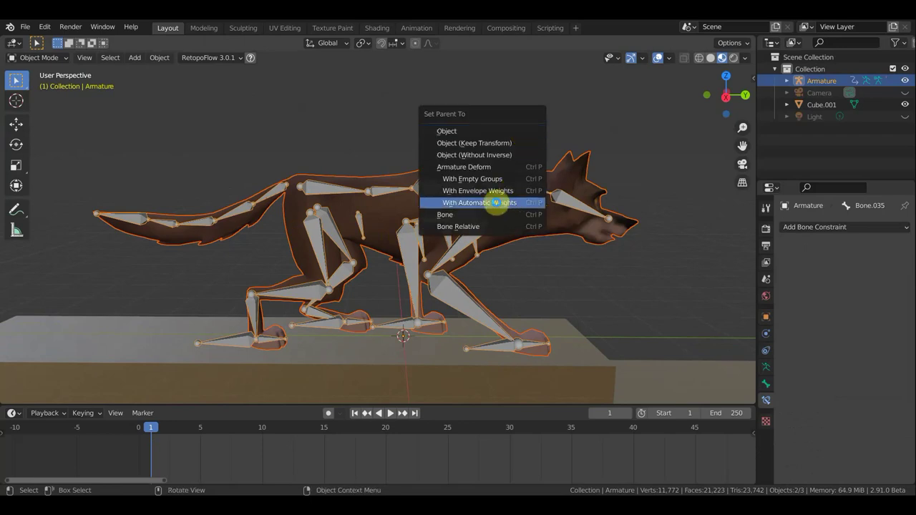
left_click(495, 202)
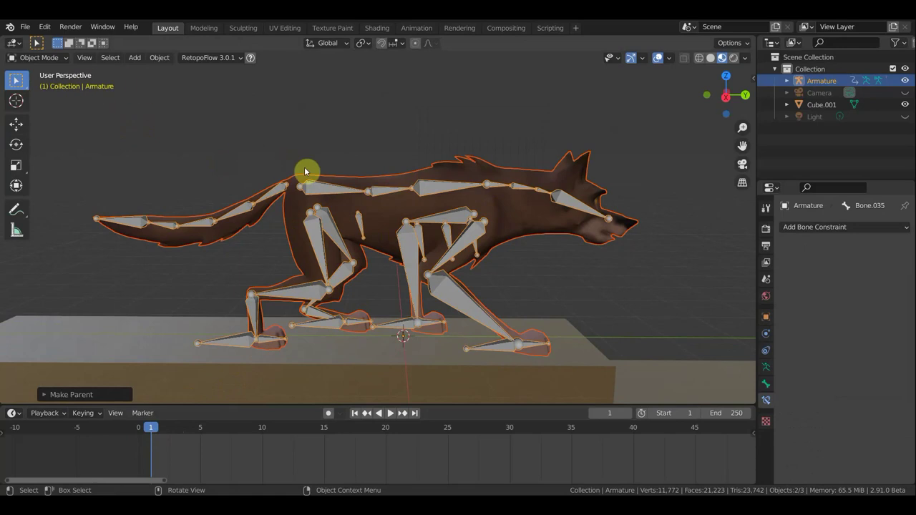
Click the wolf mesh, then make the Armature the active object again.
left_click(321, 188)
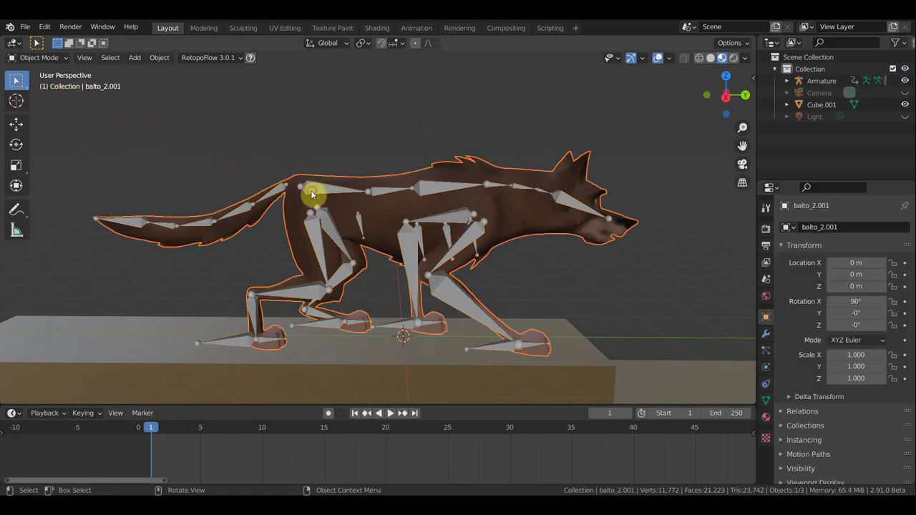
left_click(312, 191)
left_click(45, 60)
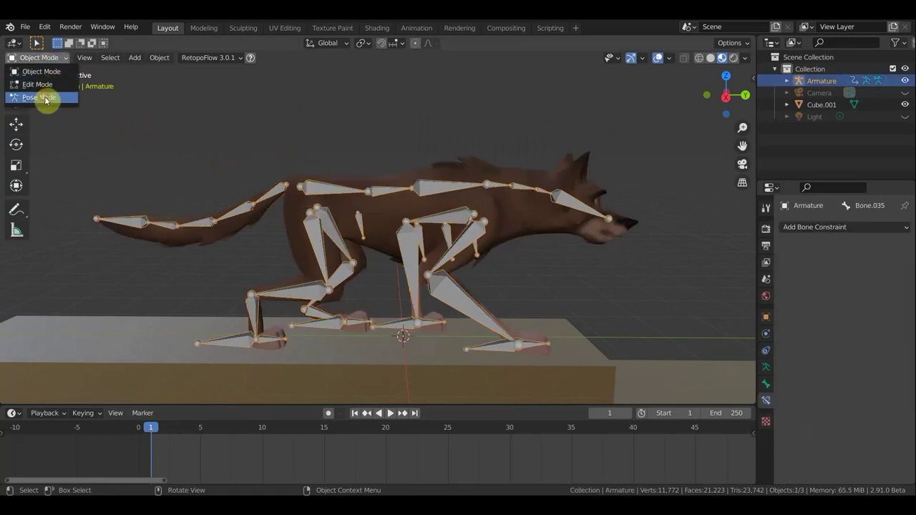
Enter Pose Mode with all bones selected at frame 5, framed in Right side view.
left_click(45, 98)
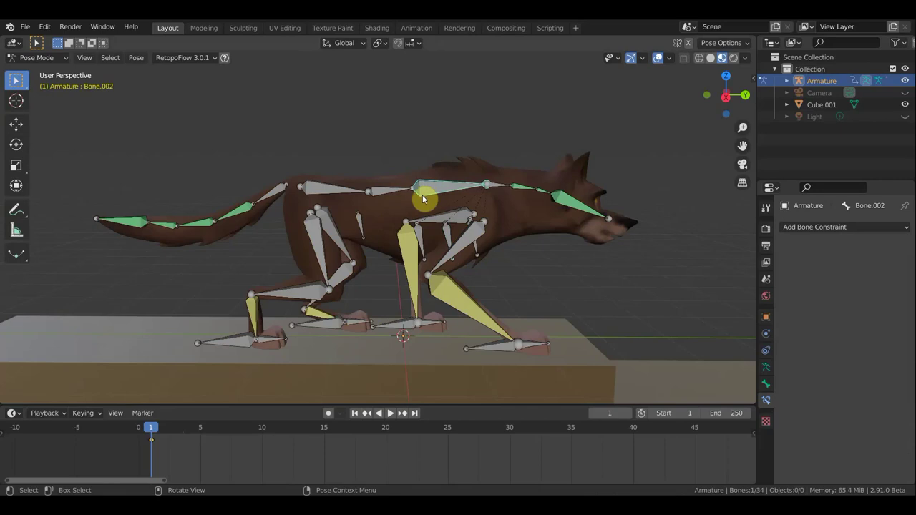
key("a")
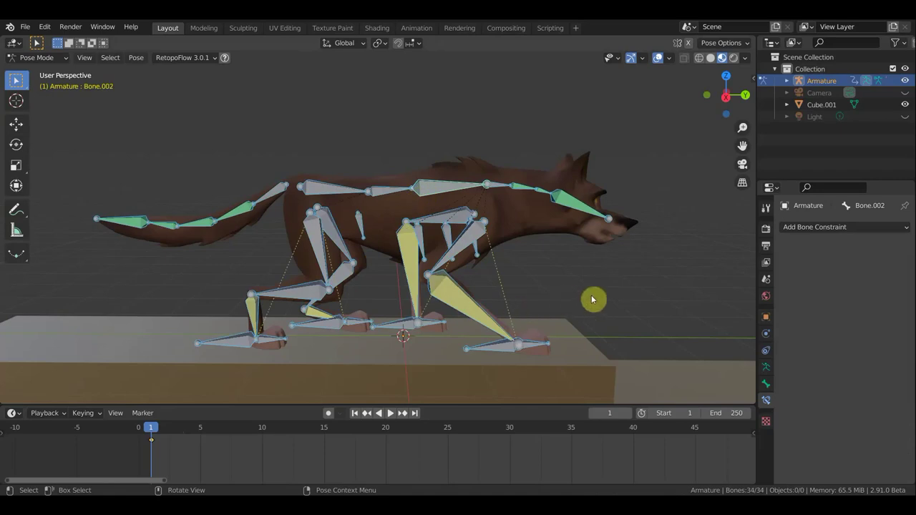
left_click_drag(165, 433, 202, 443)
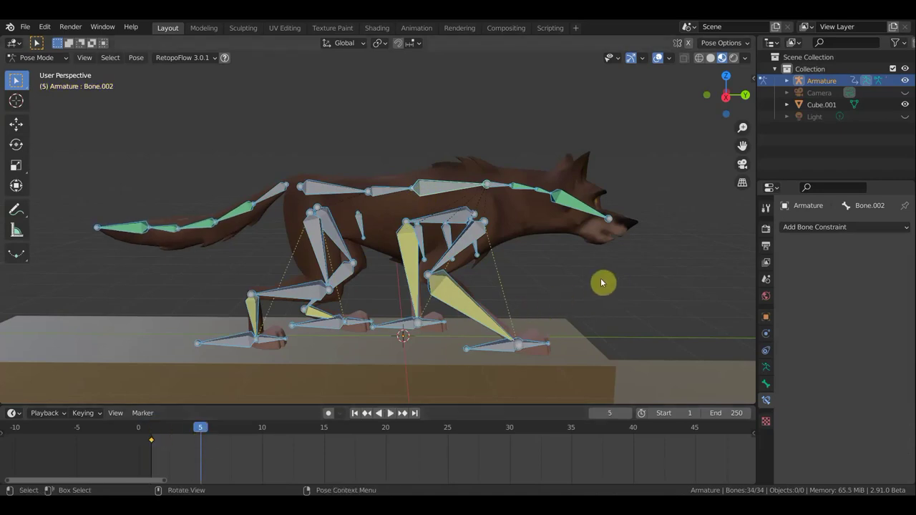
key("KP_3")
mouse_move(616, 278)
middle_mouse_down("shift")
mouse_move(439, 292)
mouse_move(420, 280)
mouse_move(457, 297)
middle_mouse_up("shift")
scroll(420, 280, "down", 2)
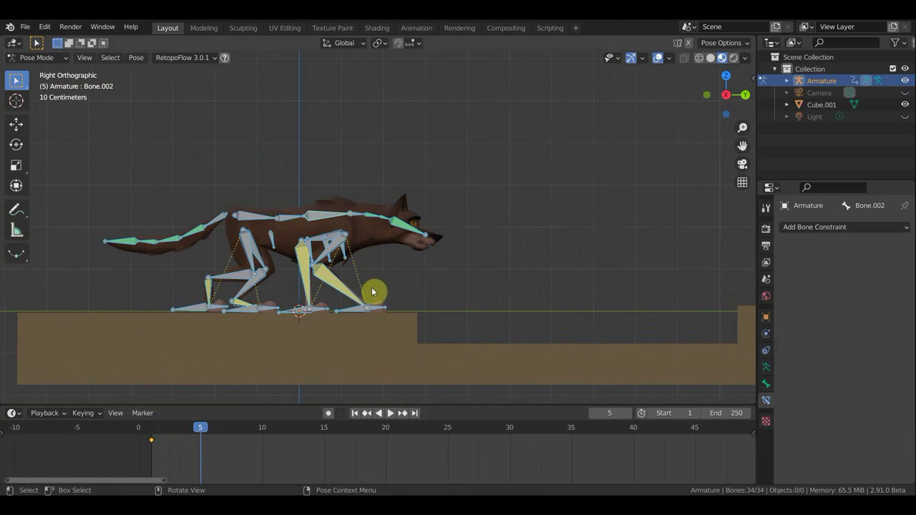
Move the rig forward, shift the hind foot, and tilt the body bone upward.
key("g")
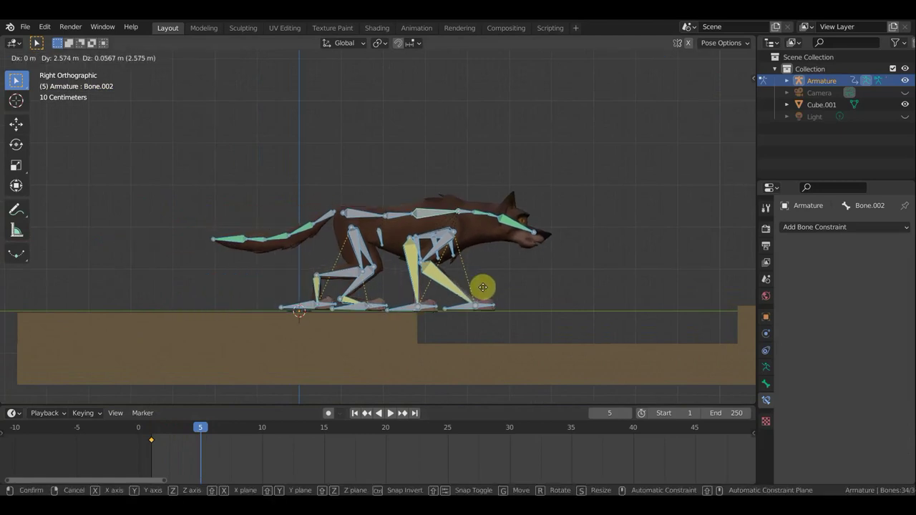
left_click(480, 290)
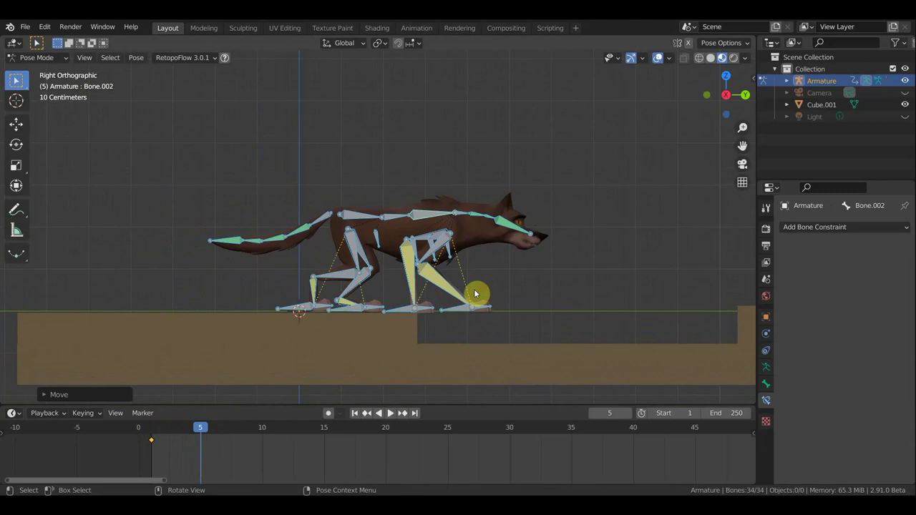
left_click(299, 309)
key("g")
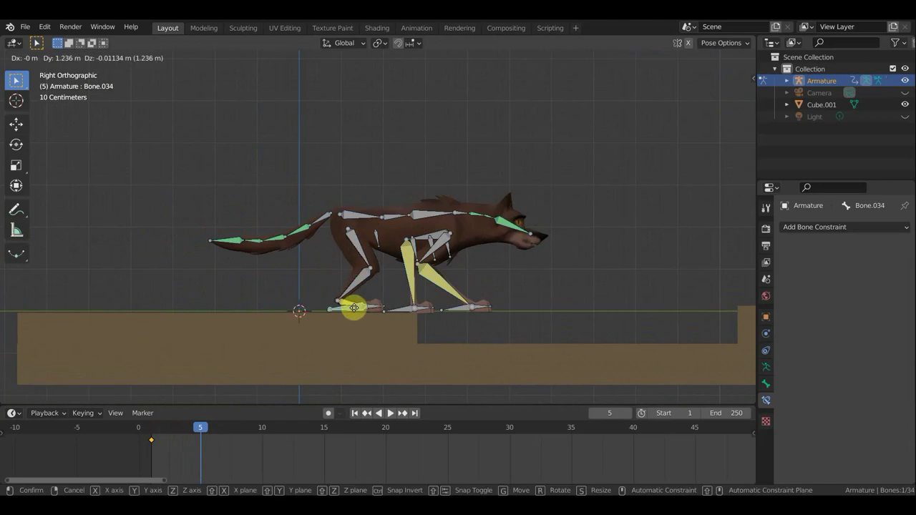
left_click(354, 309)
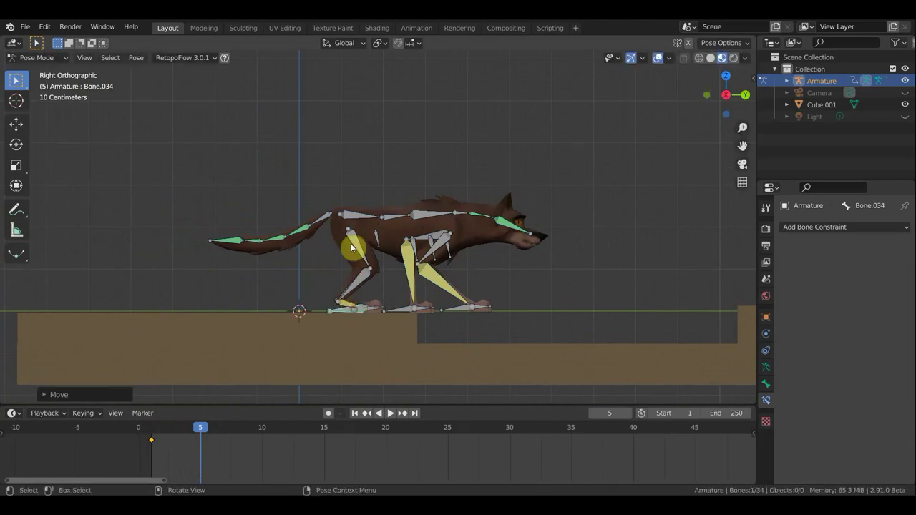
left_click(360, 220)
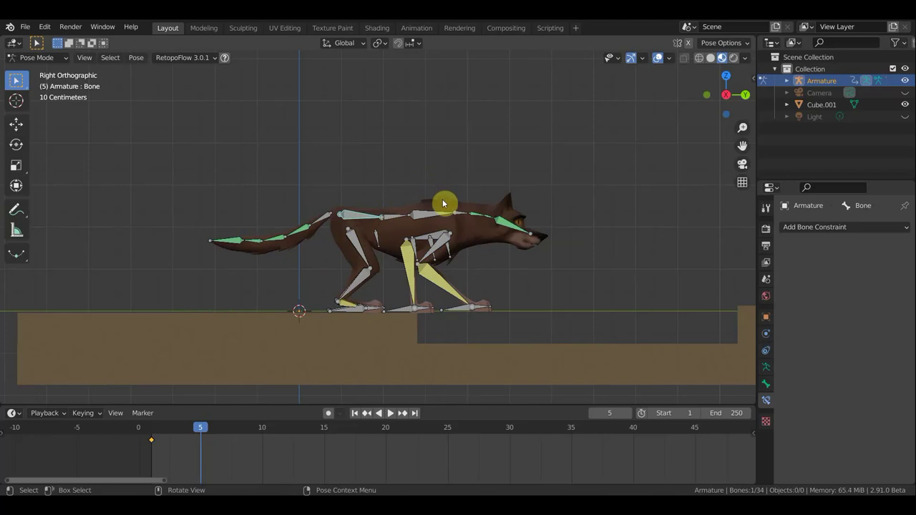
key("r")
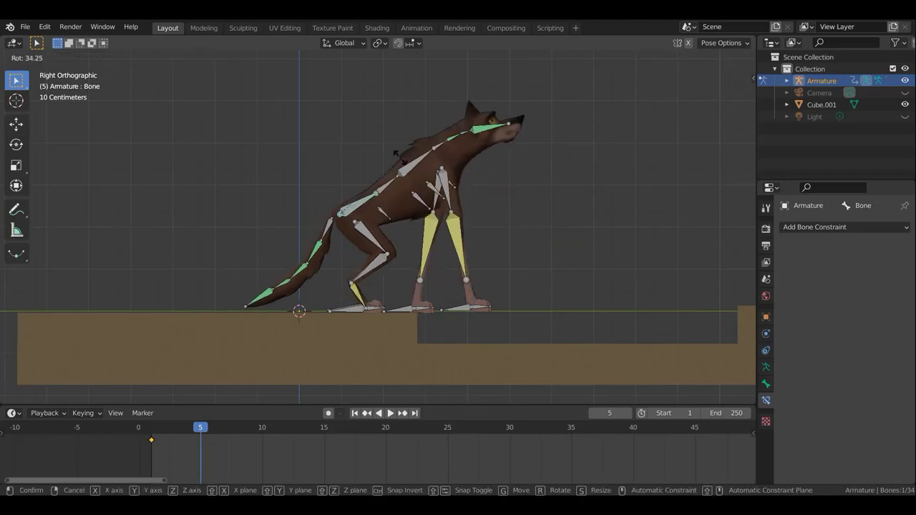
left_click(404, 154)
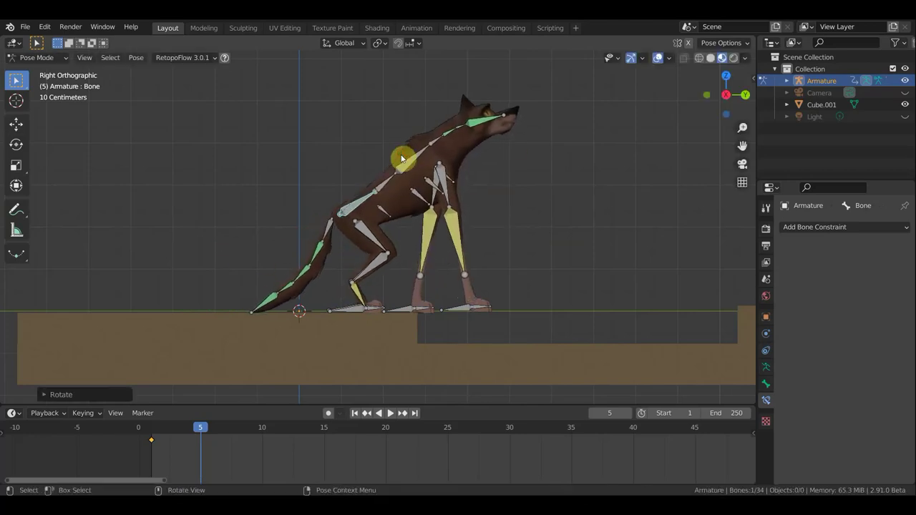
Lift and rotate one front leg so its paw bends downward.
left_click(403, 310)
key("g")
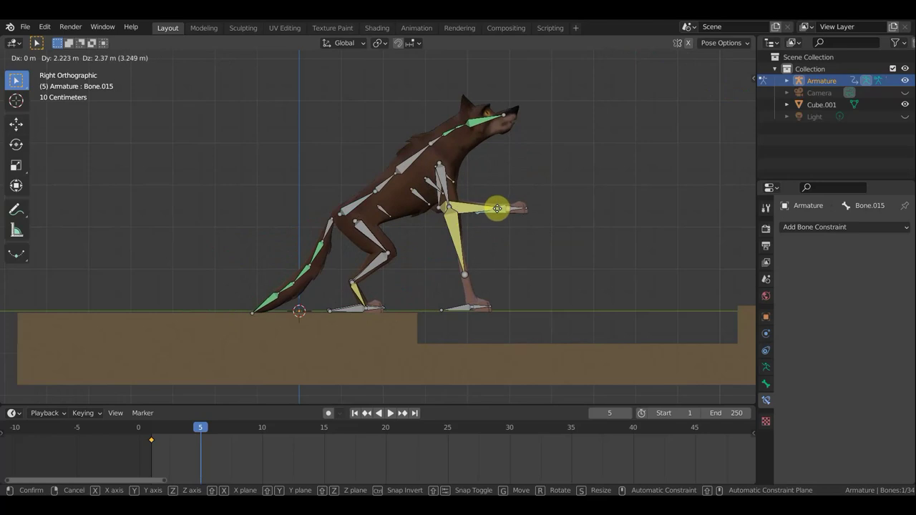
left_click(500, 209)
key("r")
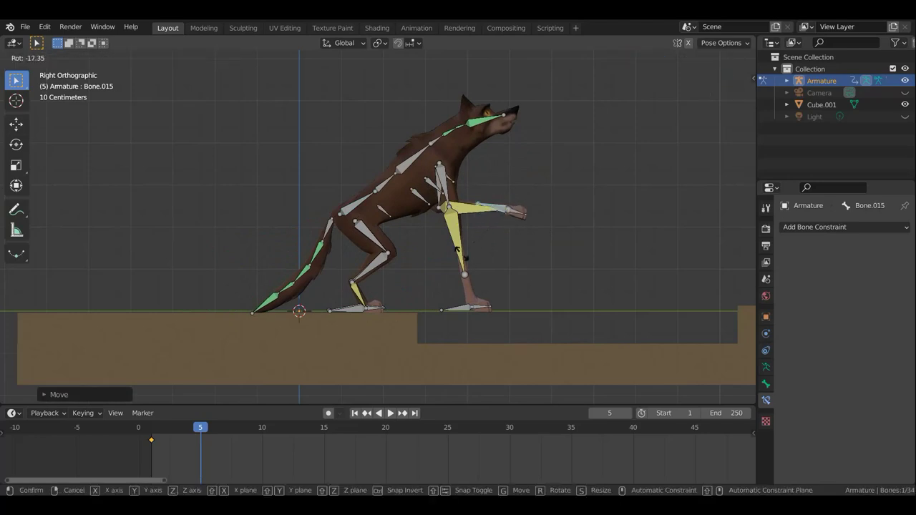
left_click(451, 248)
key("g")
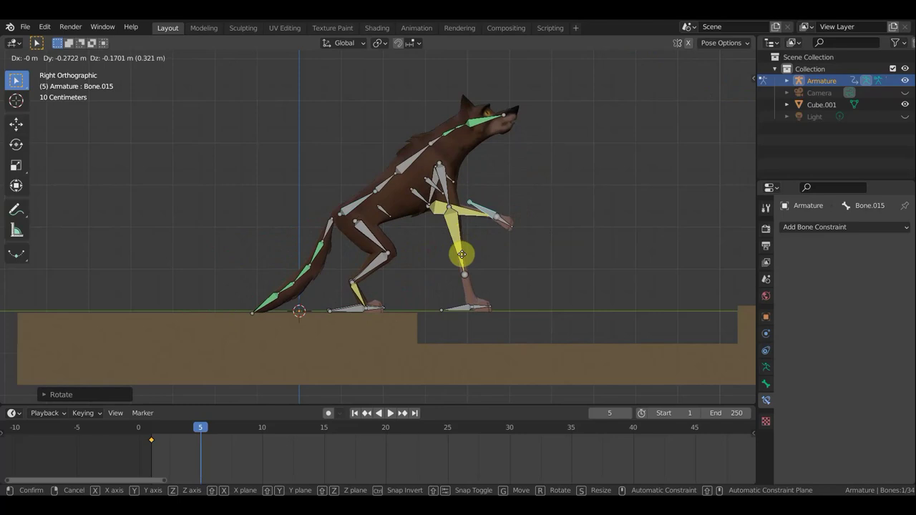
left_click(464, 262)
key("r")
left_click(492, 259)
Raise and angle the other front foot, then orbit and hide bones to check.
left_click(461, 308)
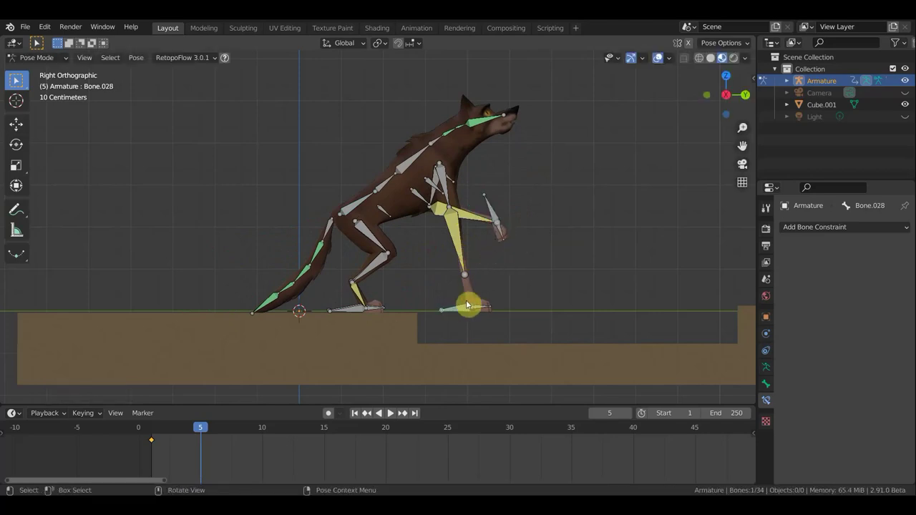
key("g")
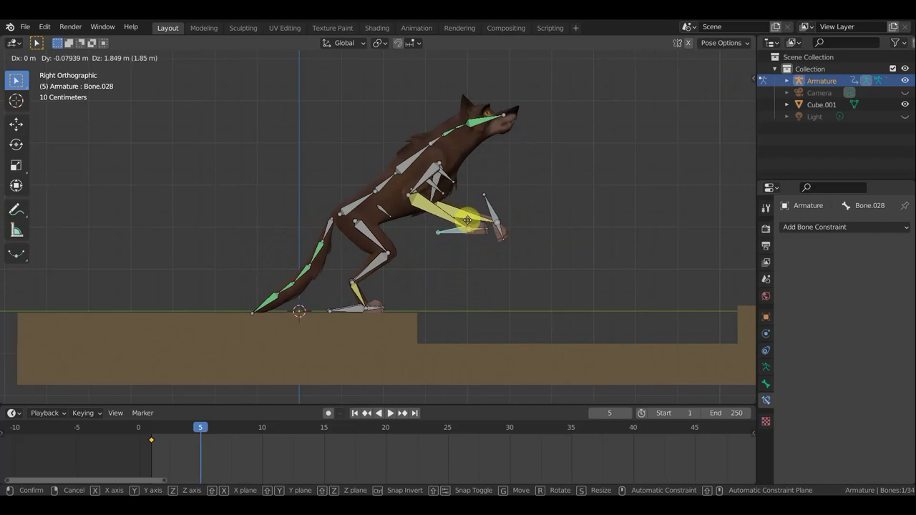
left_click(464, 226)
key("r")
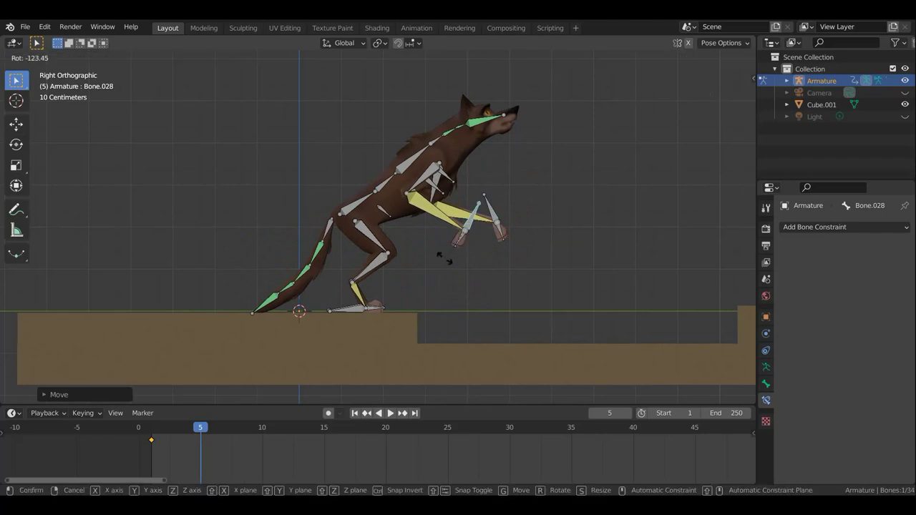
left_click(464, 250)
key("g")
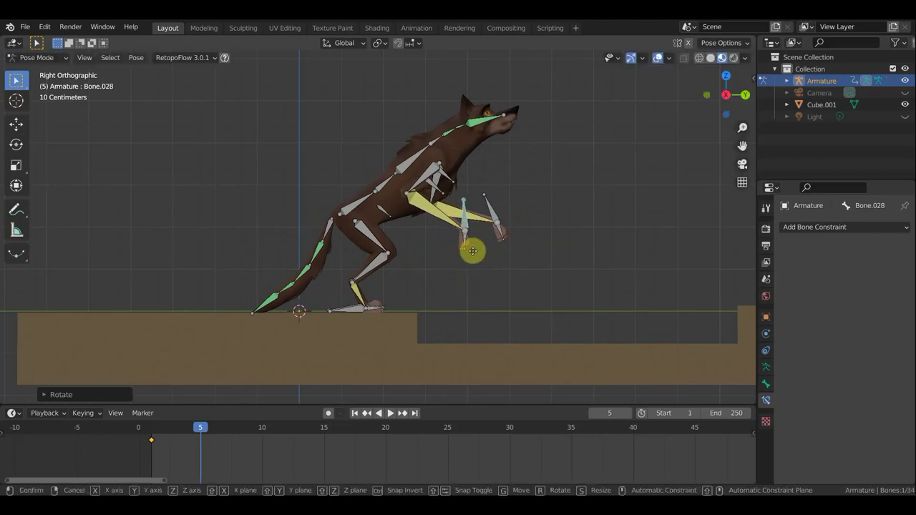
left_click(461, 263)
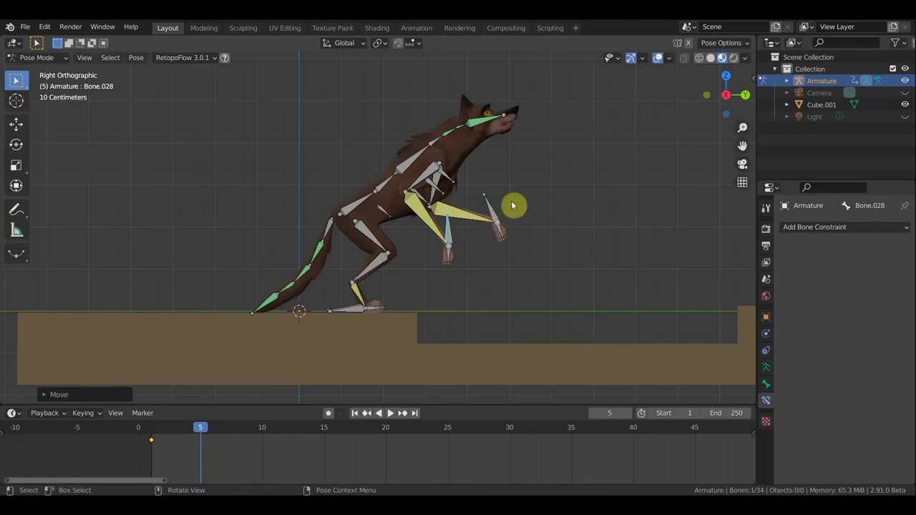
middle_click_drag(513, 205, 559, 102)
left_click(658, 58)
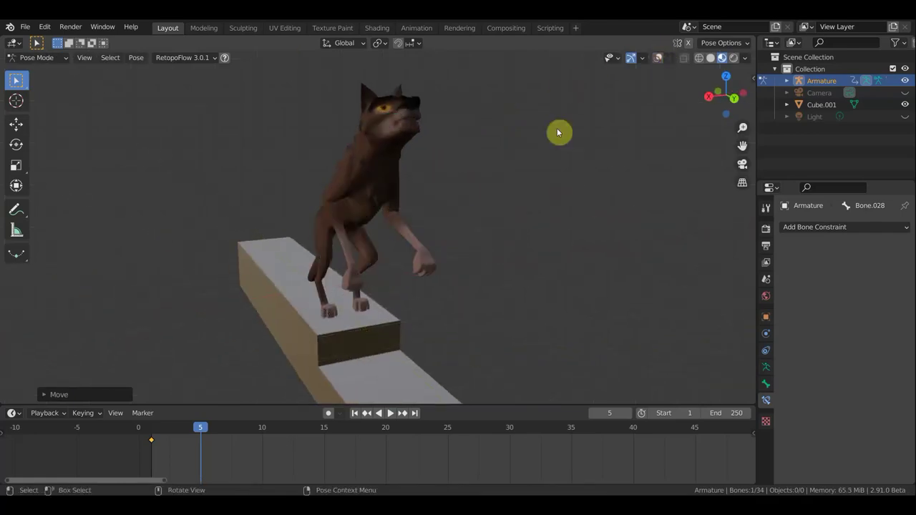
Inspect the rearing pose from close orbits, then return to side view with bones shown.
scroll(515, 157, "up", 5)
mouse_move(480, 188)
middle_mouse_down()
mouse_move(539, 199)
mouse_move(595, 176)
middle_mouse_up()
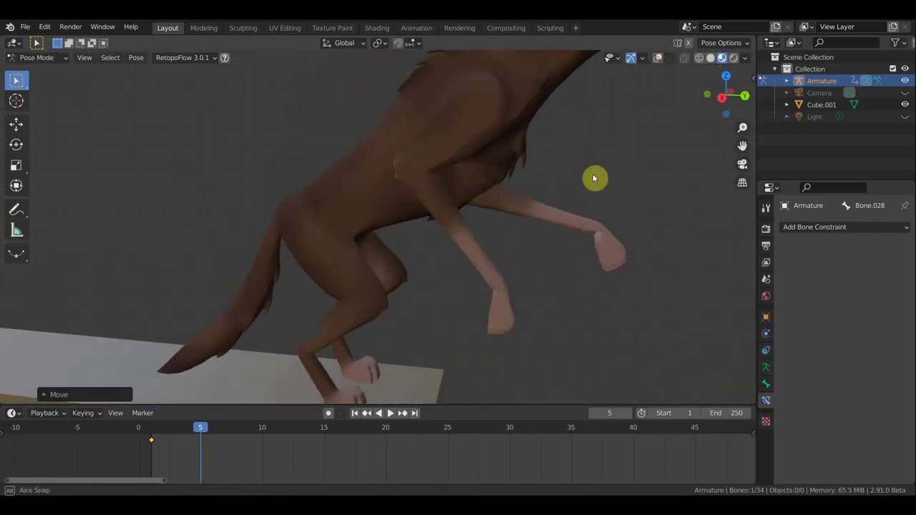
middle_click_drag(660, 87, 610, 135)
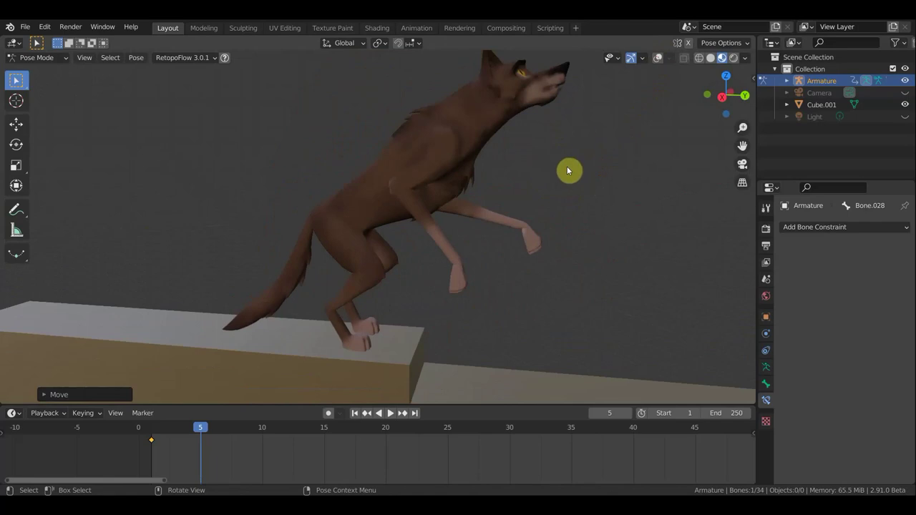
key("KP_3")
left_click(658, 60)
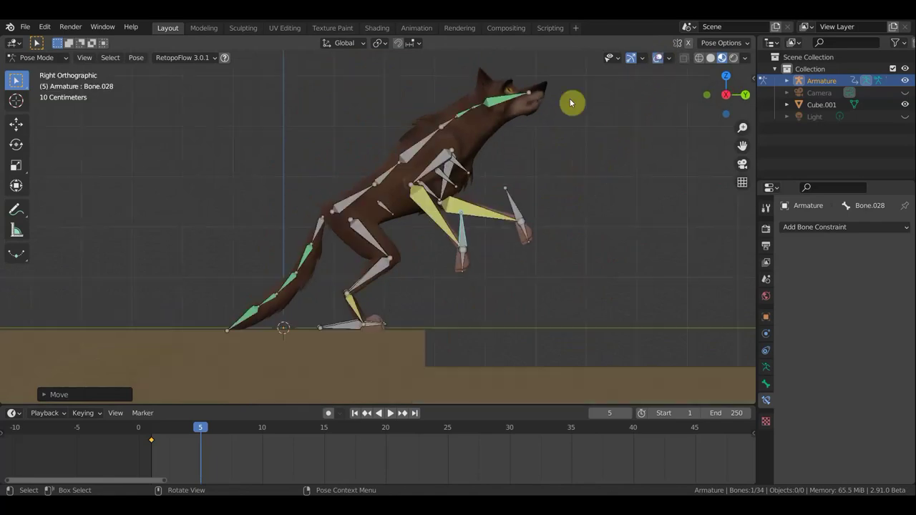
Tilt the spine bone upward and rotate the neck bones to lower the head.
left_click(411, 154)
key("r")
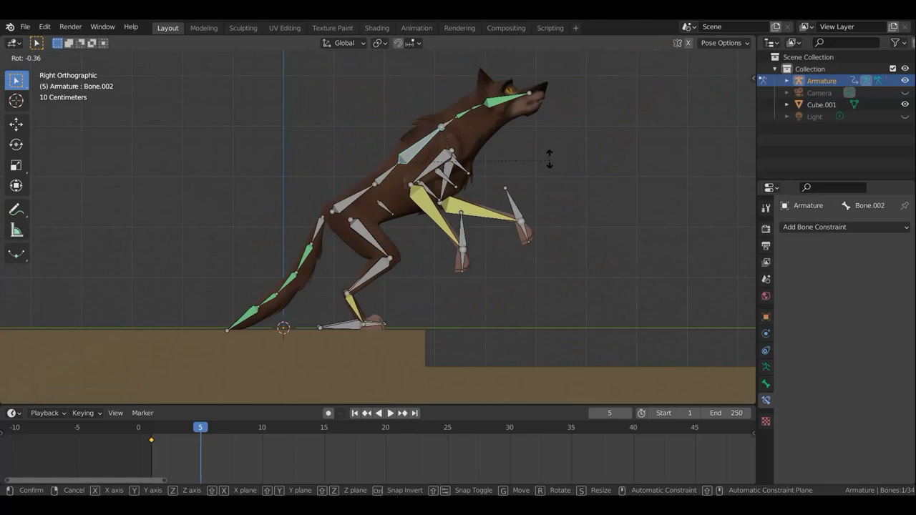
left_click(504, 122)
scroll(504, 122, "down", 2)
left_click(430, 127)
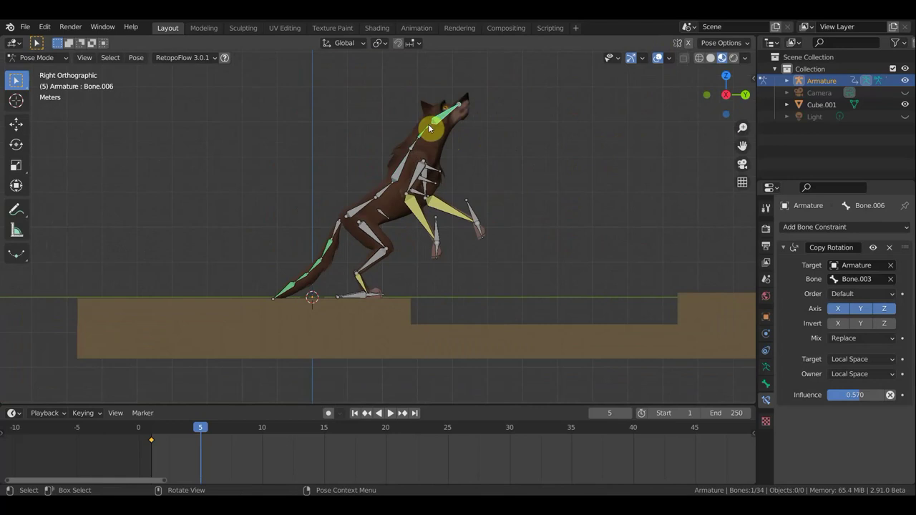
key("bracketleft")
key("r")
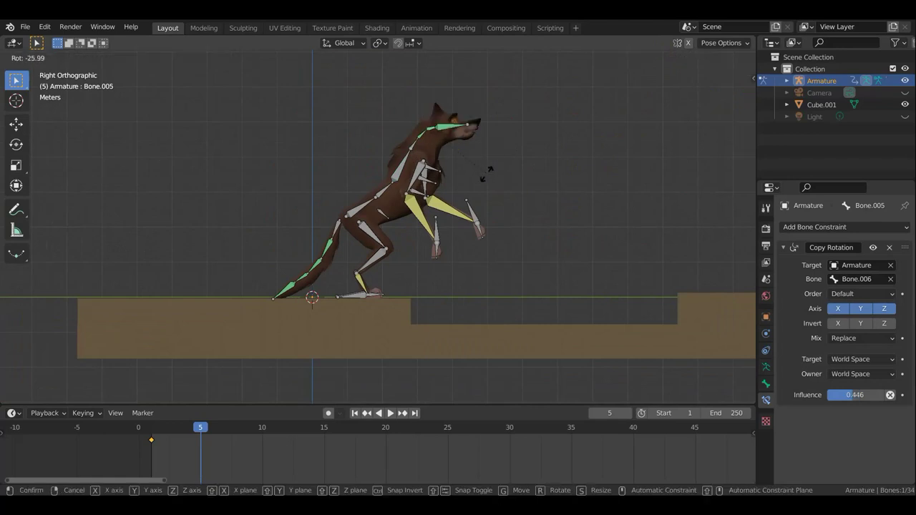
left_click(491, 175)
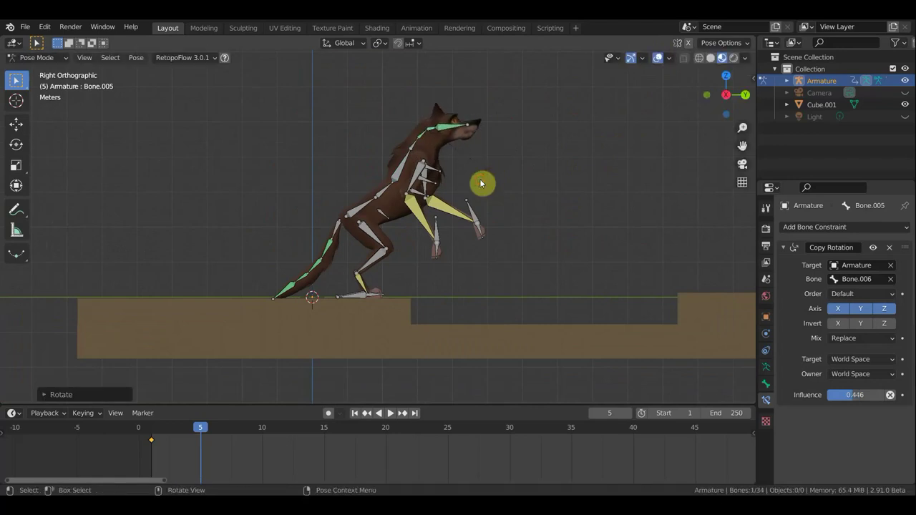
Review the front-leg pose with overlays hidden, then recentre the side view with bones shown.
left_click(473, 216)
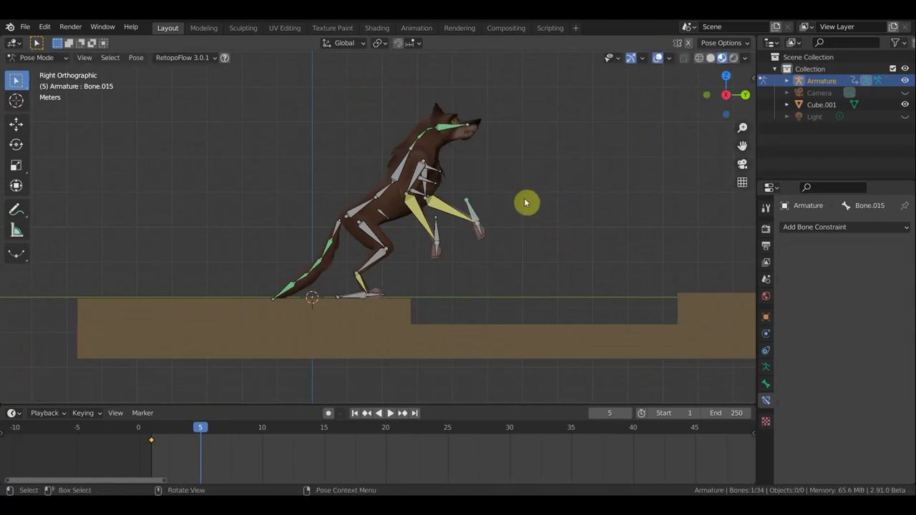
left_click(655, 58)
mouse_move(539, 199)
middle_mouse_down()
mouse_move(433, 221)
mouse_move(323, 225)
mouse_move(494, 214)
mouse_move(461, 172)
mouse_move(492, 173)
middle_mouse_up()
scroll(429, 218, "up", 3)
key("KP_5")
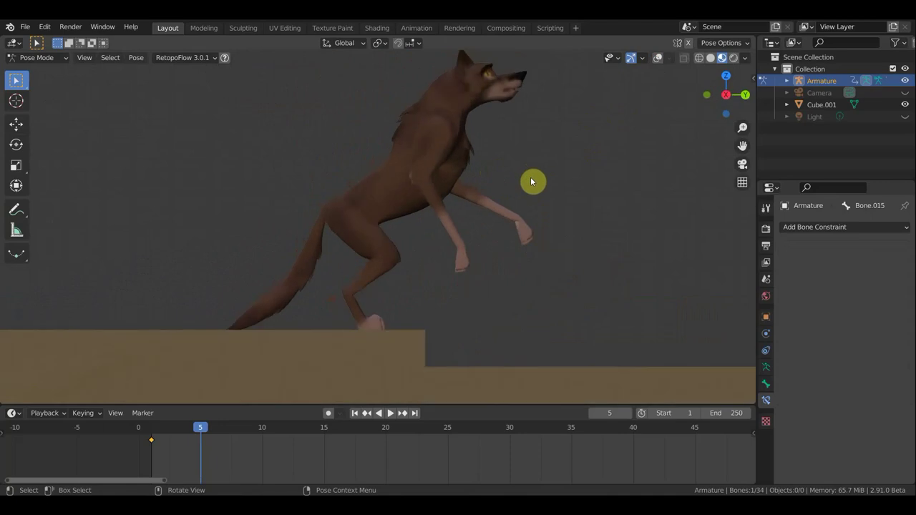
middle_click_drag(490, 215, 465, 222, "shift")
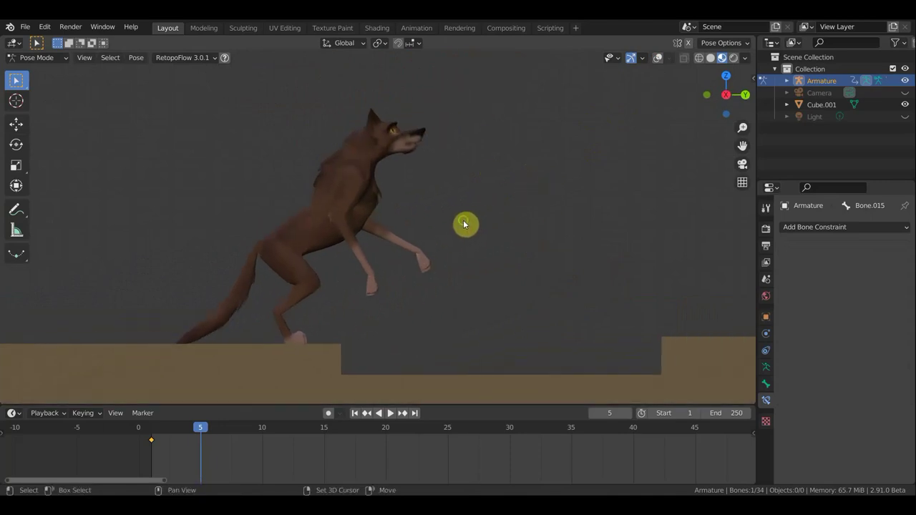
left_click(656, 58)
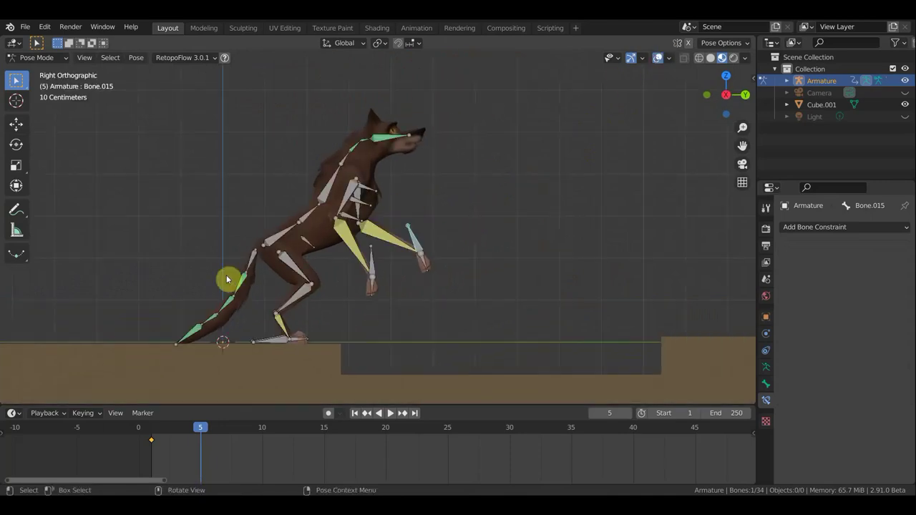
Rotate the tail bone up into a raised curl.
left_click(254, 264)
key("r")
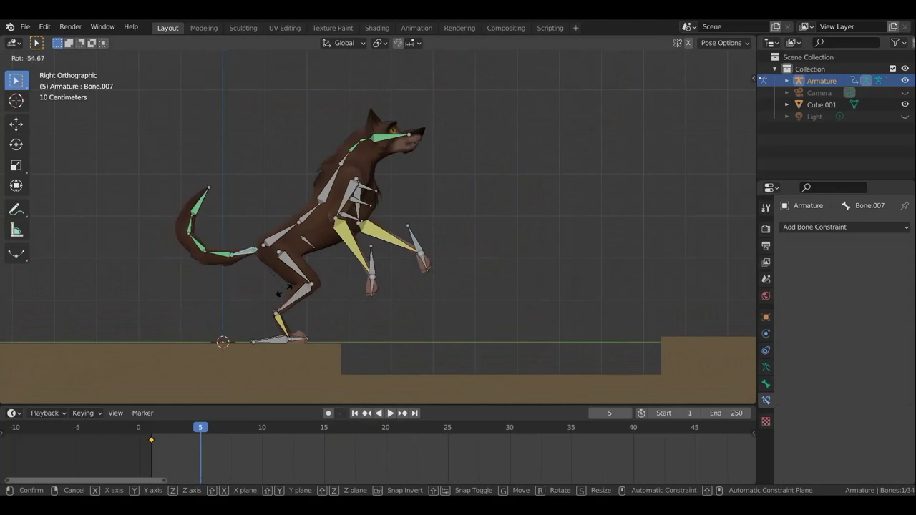
left_click(284, 293)
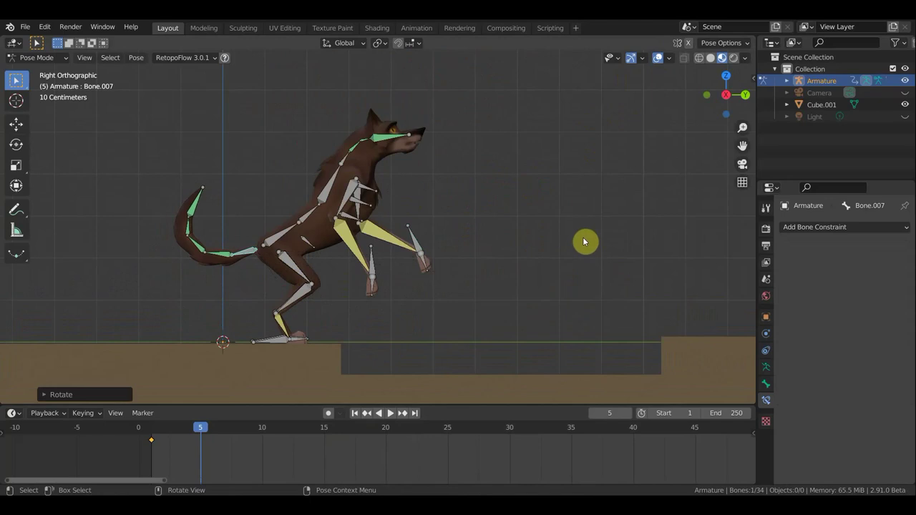
Key all bones at frame 5, hide overlays, and scrub back toward the start.
key("a")
key("i")
left_click(584, 241)
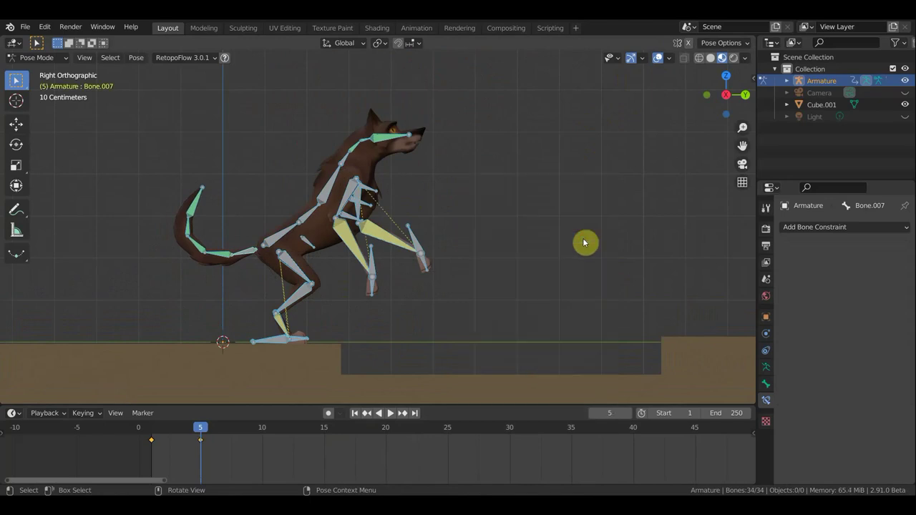
left_click(657, 57)
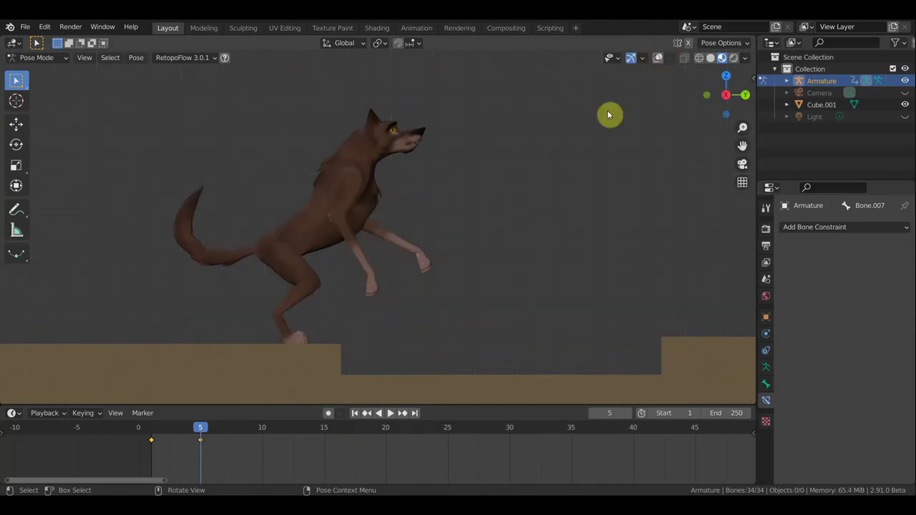
left_click_drag(202, 434, 149, 433)
Play the takeoff from the start, then scrub to frame 10 in side view with bones showing.
key("space")
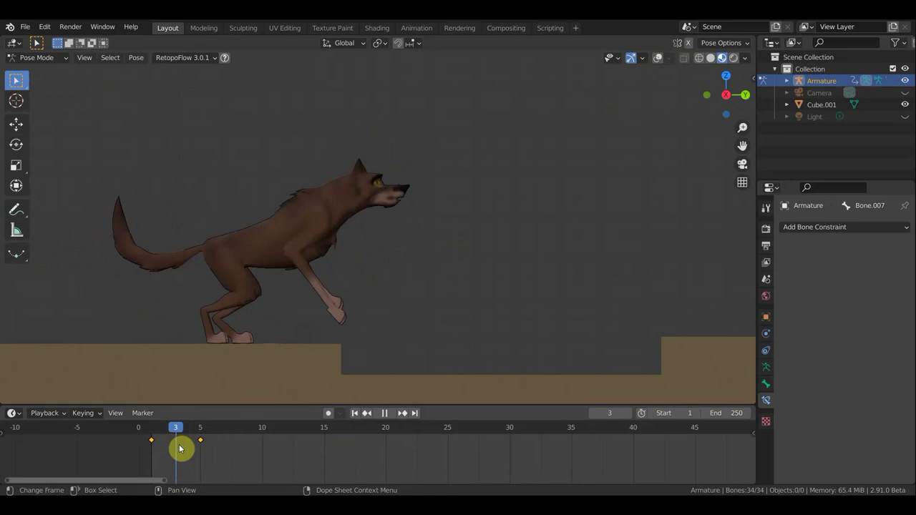
left_click_drag(180, 448, 198, 451)
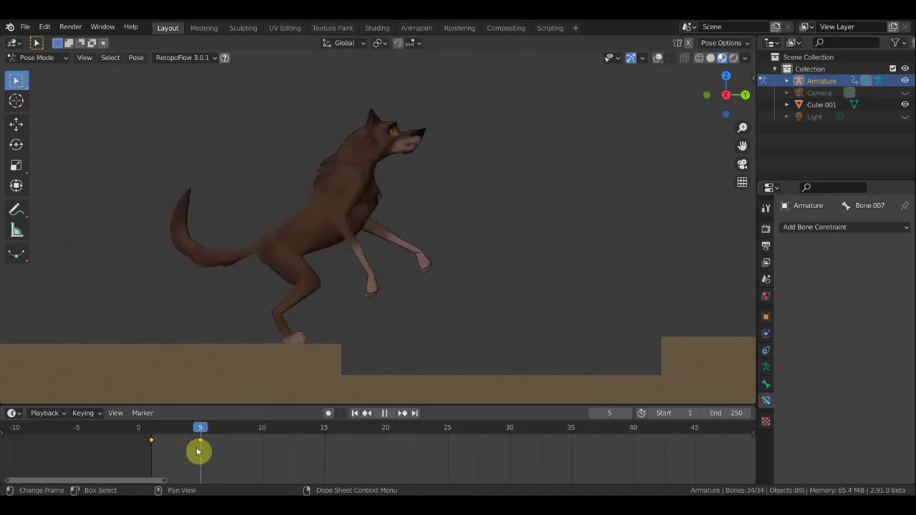
left_click_drag(200, 452, 256, 450)
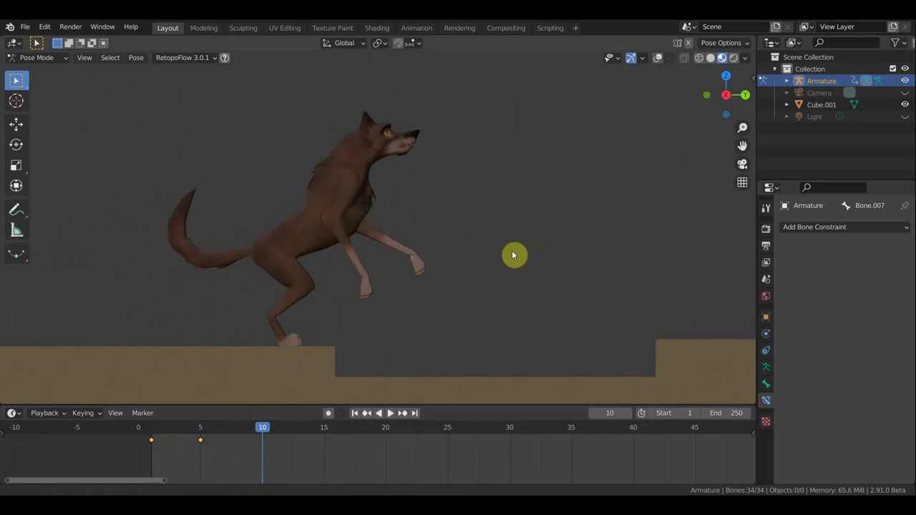
key("shift+alt+z")
key("KP_3")
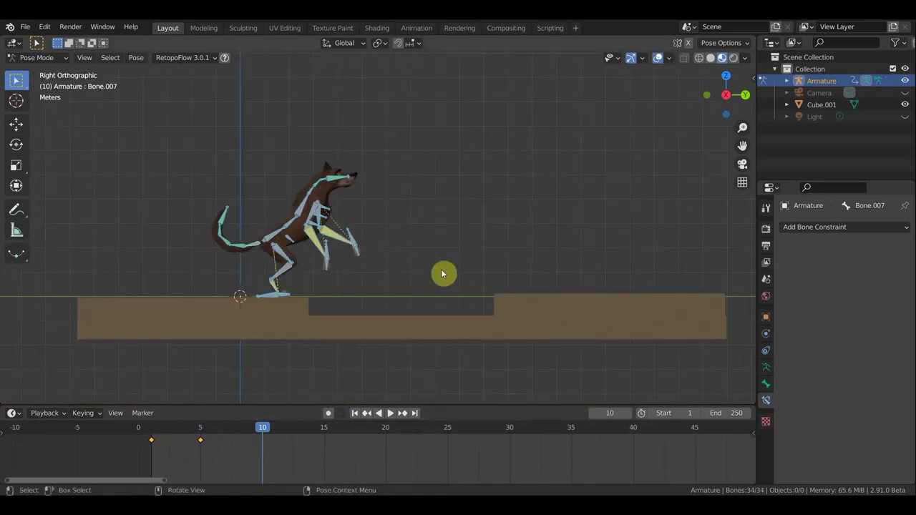
Raise the whole wolf up and forward and tilt its body level.
key("g")
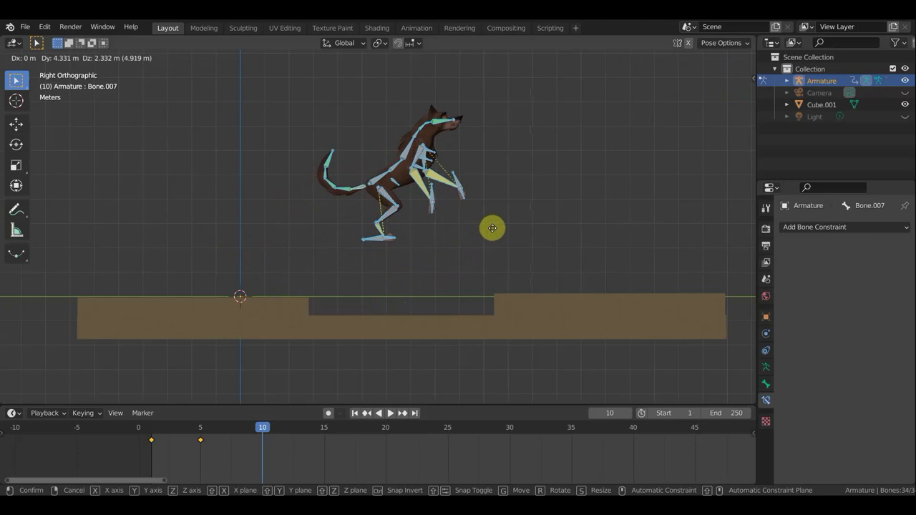
left_click(493, 229)
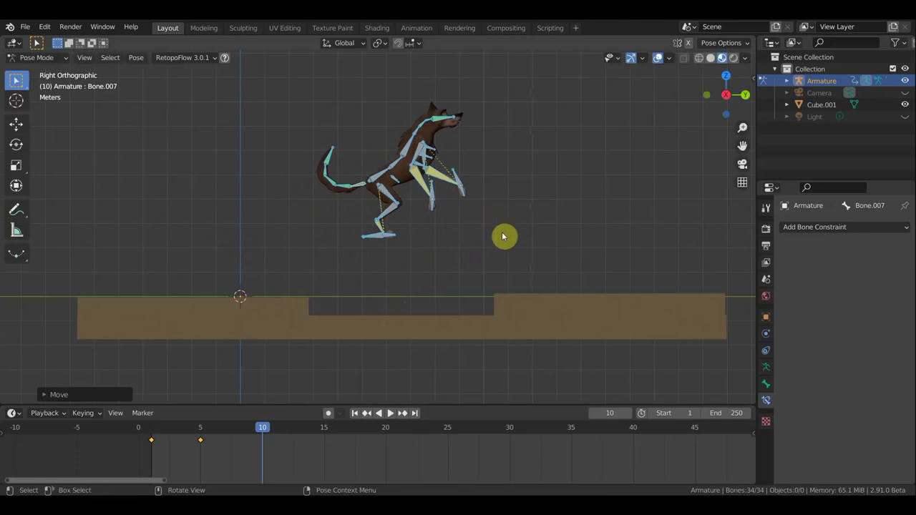
key("r")
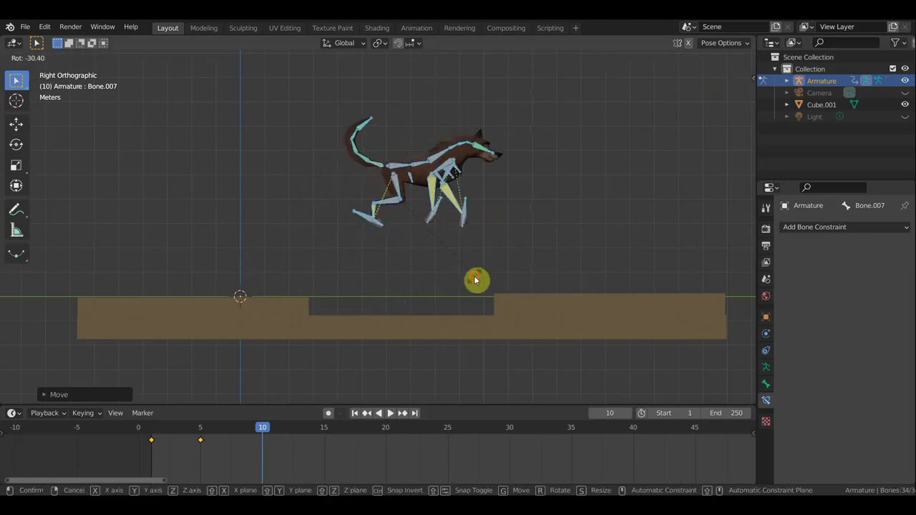
left_click(480, 275)
scroll(533, 225, "up", 2)
middle_click_drag(548, 219, 500, 246, "shift")
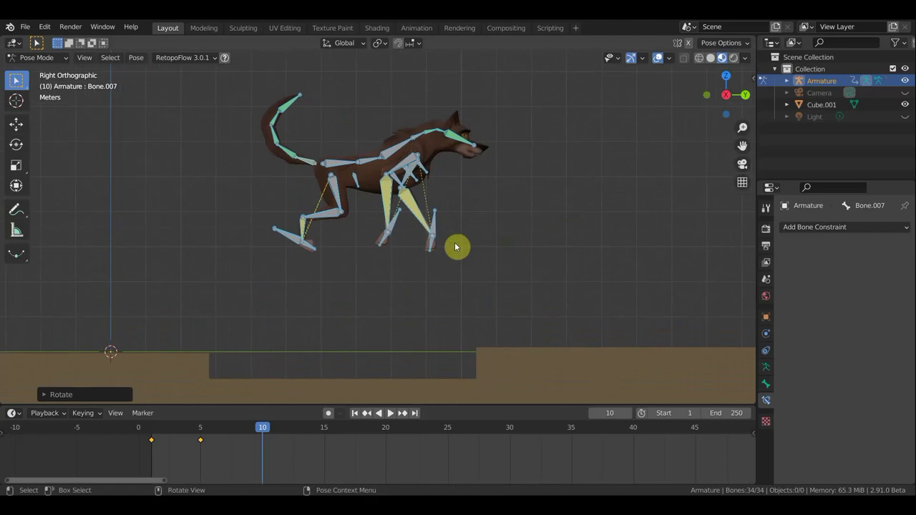
Move and rotate both rear feet back so the hind legs trail behind.
left_click(293, 240)
key("g")
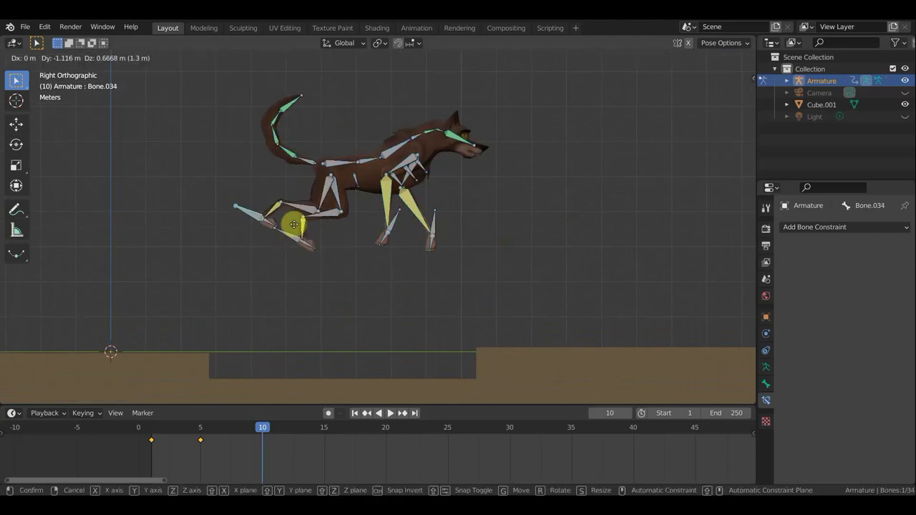
left_click(276, 203)
key("r")
left_click(230, 248)
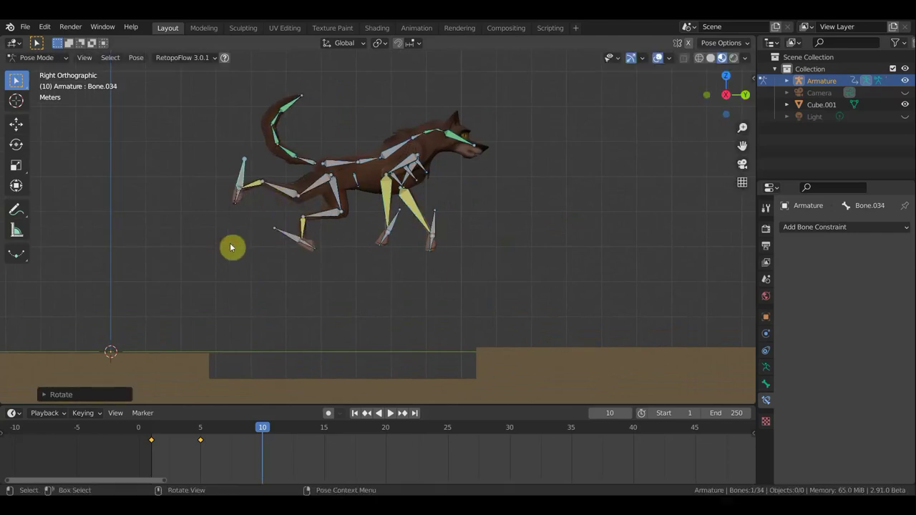
left_click(282, 236)
key("g")
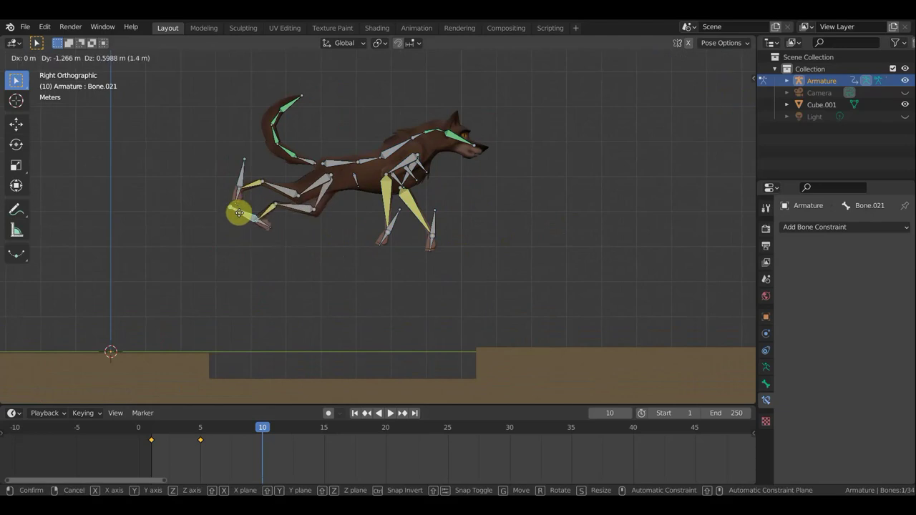
left_click(267, 214)
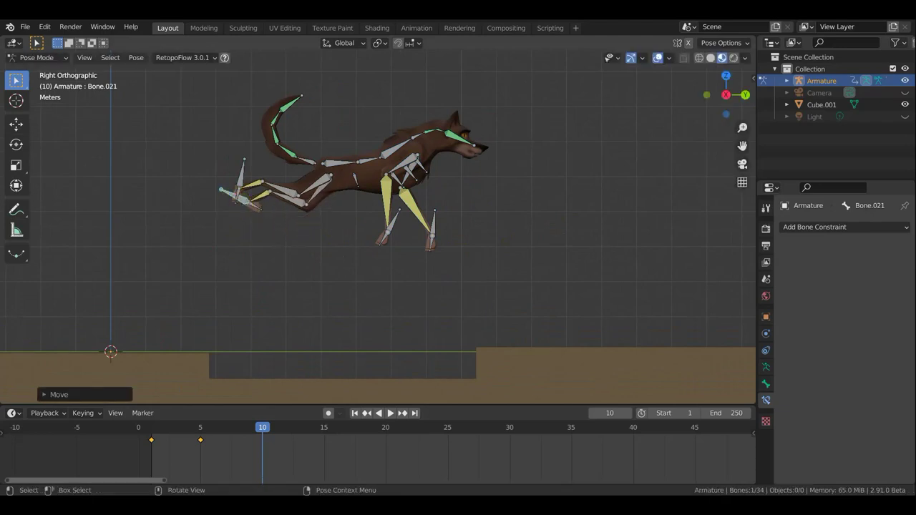
key("r")
left_click(246, 240)
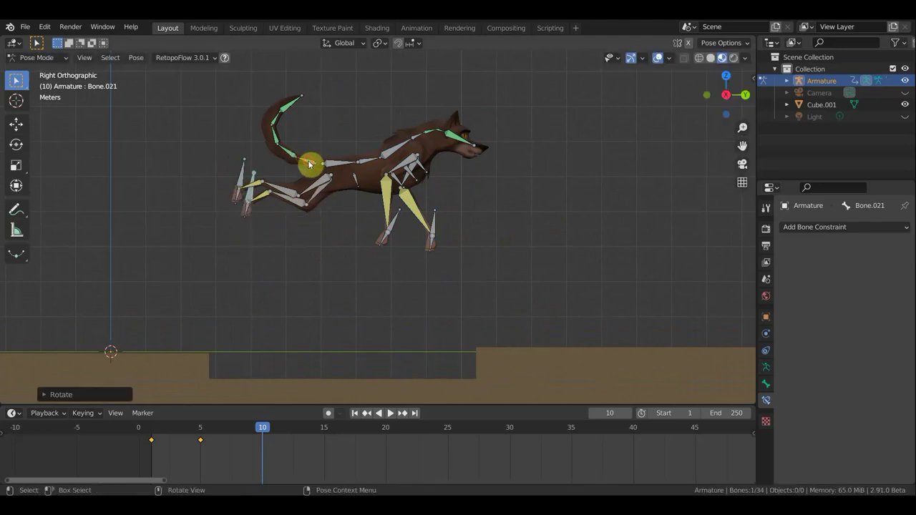
Swing the tail out behind and lower the neck and head.
left_click(309, 165)
key("r")
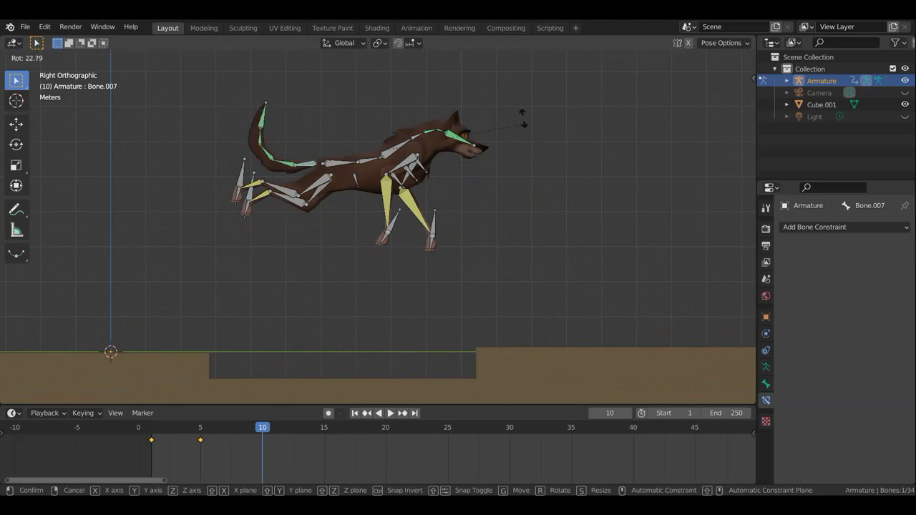
left_click(503, 84)
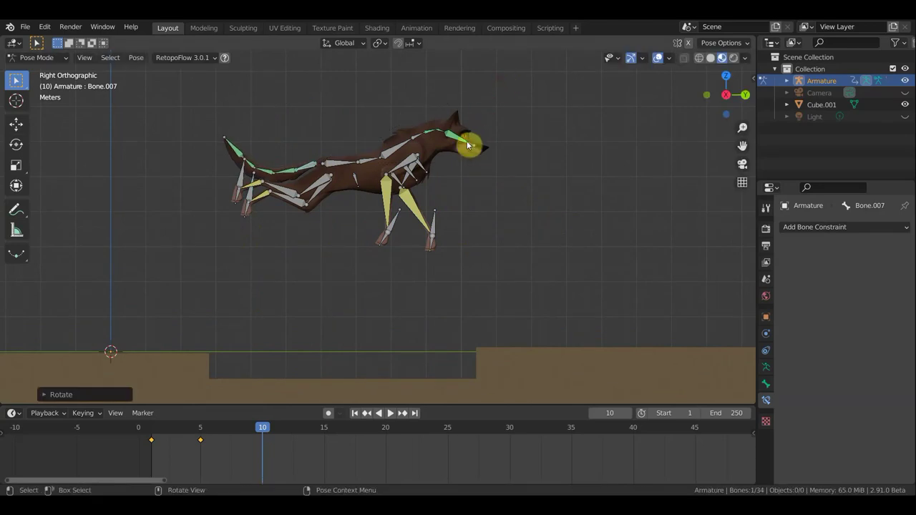
left_click(393, 152)
key("r")
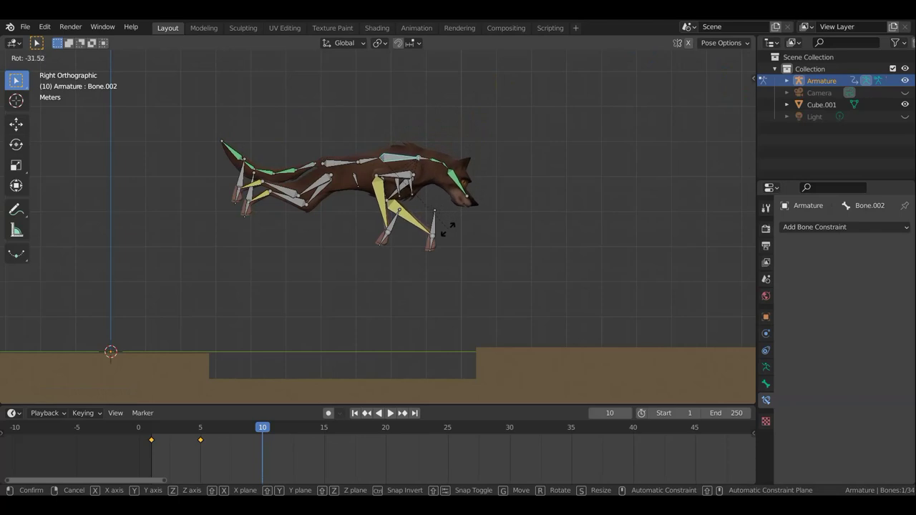
left_click(447, 232)
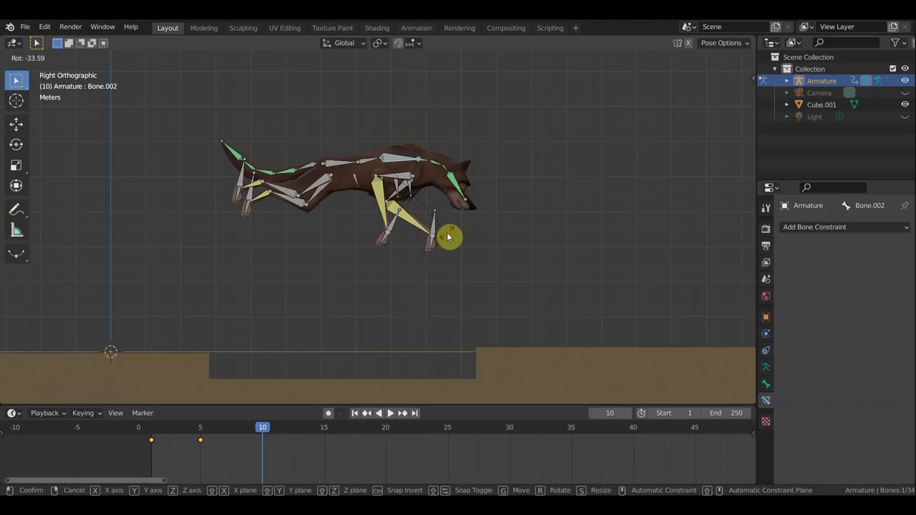
Reach both front paws forward and angle them for the stretched flight pose.
left_click(392, 222)
key("g")
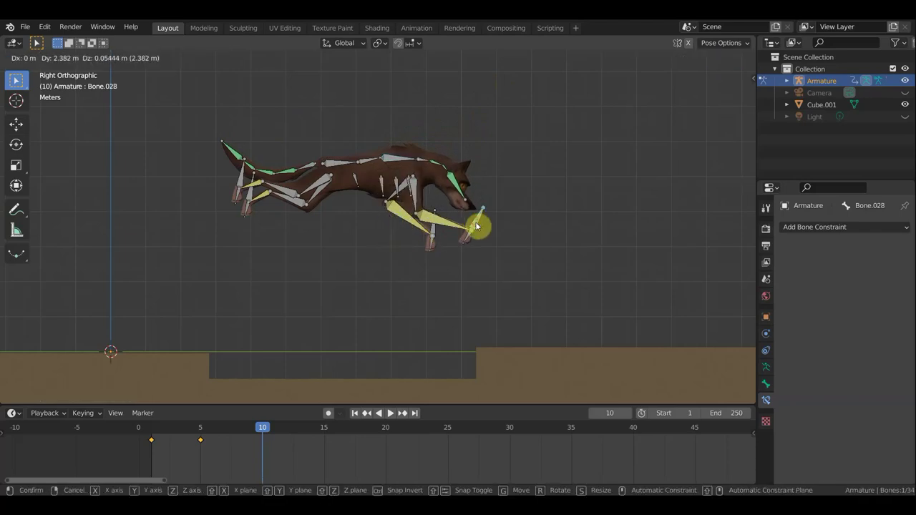
left_click(475, 226)
key("r")
left_click(492, 170)
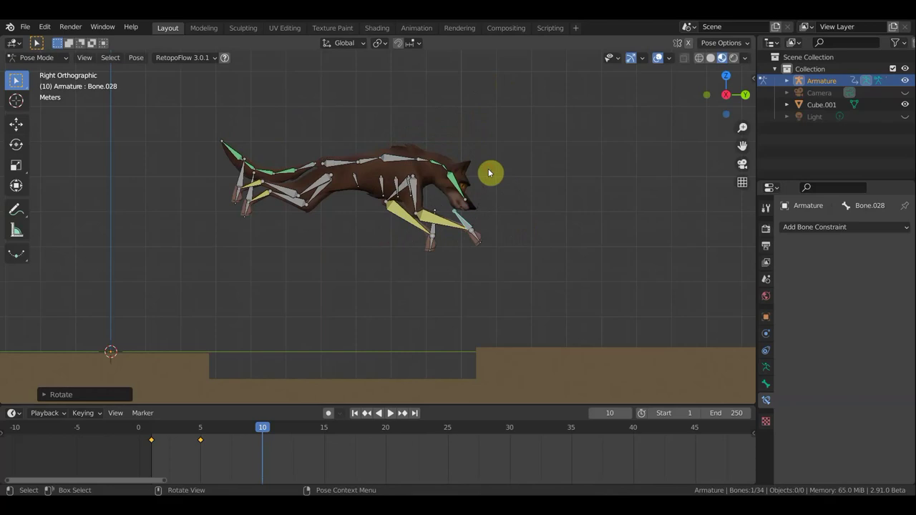
key("g")
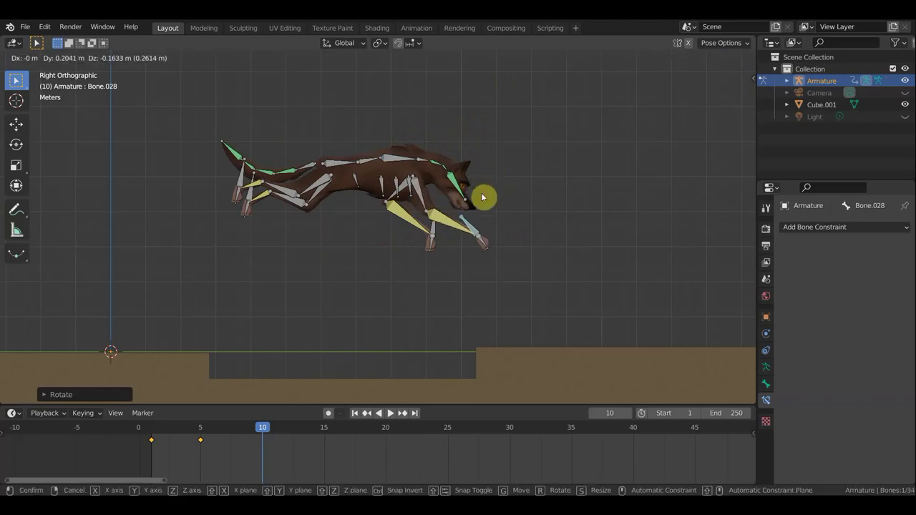
left_click(480, 196)
left_click(473, 229)
key("g")
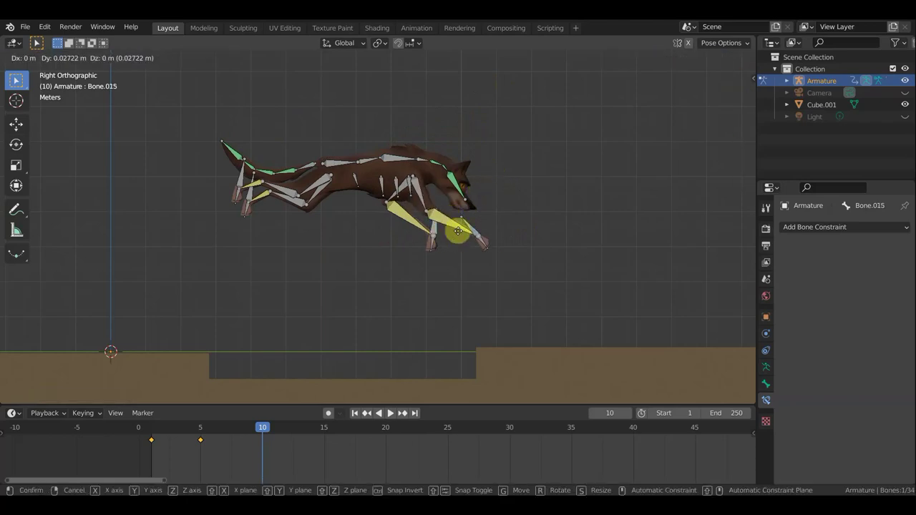
left_click(496, 220)
key("r")
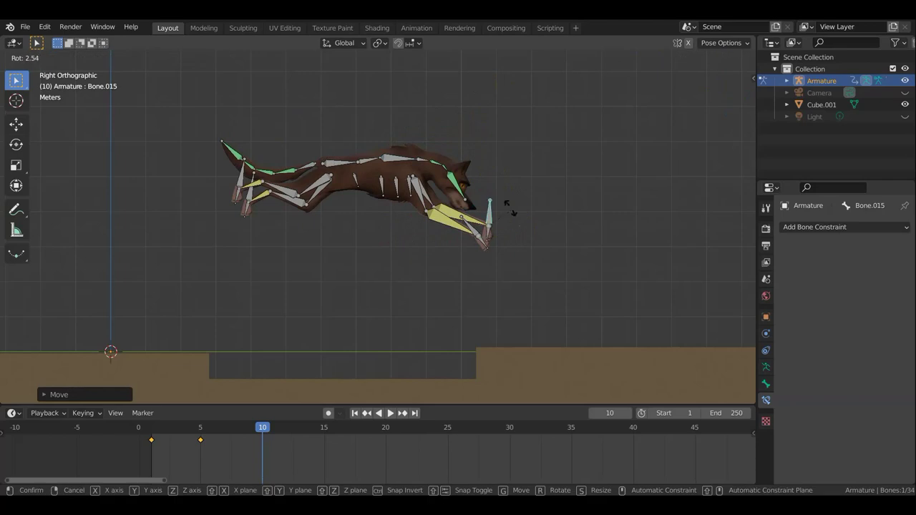
left_click(488, 180)
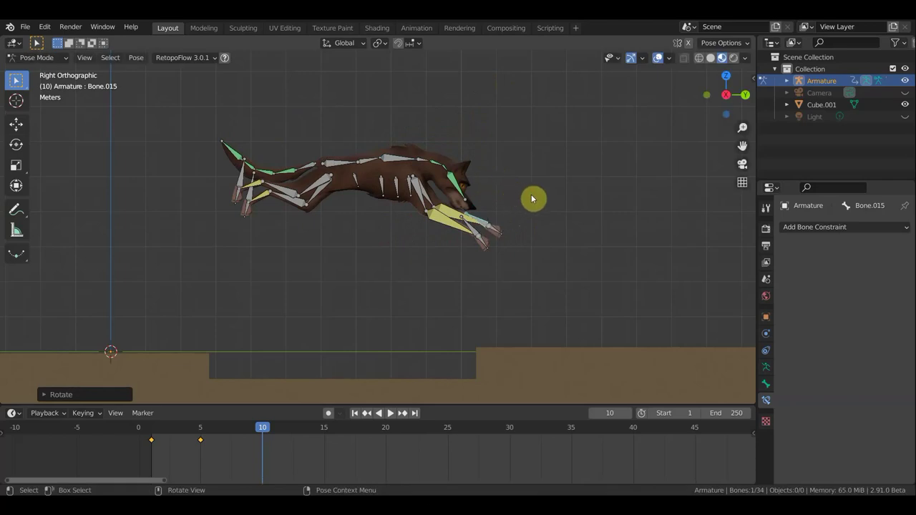
left_click(565, 195)
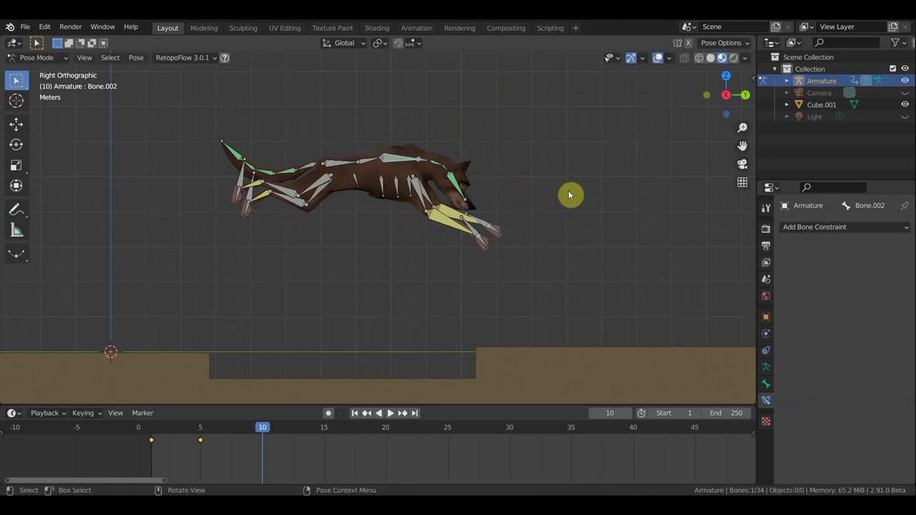
Insert a Whole Character keyframe at frame 10, then preview the leap up to frame 15.
key("a")
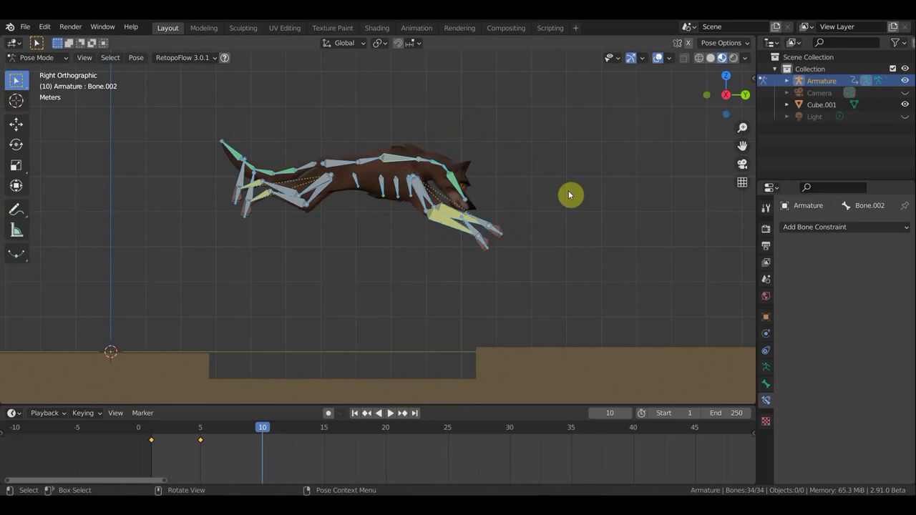
key("i")
left_click(570, 194)
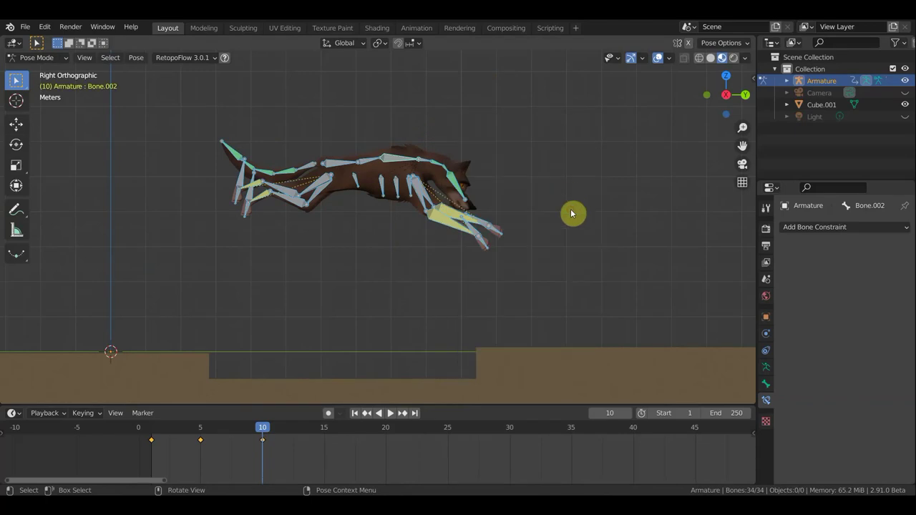
left_click(657, 59)
mouse_move(263, 429)
left_mouse_down()
mouse_move(147, 440)
mouse_move(317, 423)
mouse_move(138, 424)
mouse_move(248, 424)
mouse_move(225, 429)
mouse_move(324, 439)
left_mouse_up()
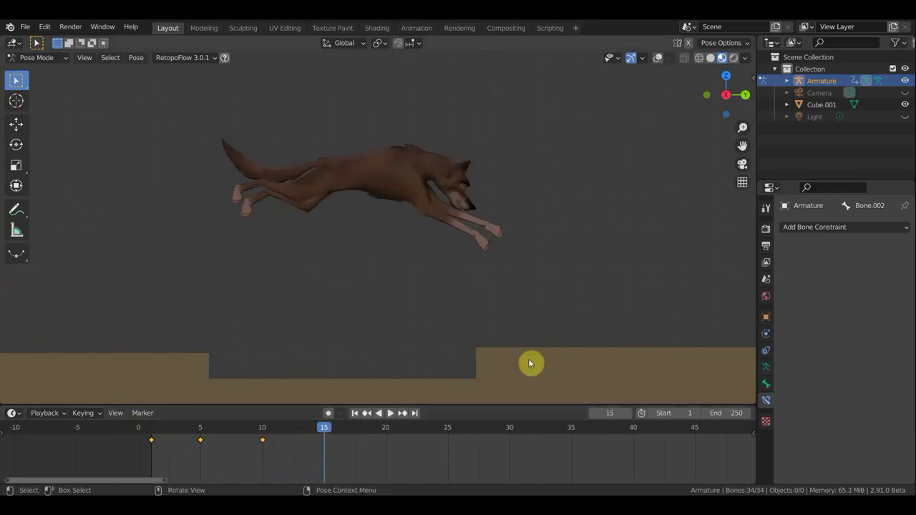
left_click(657, 58)
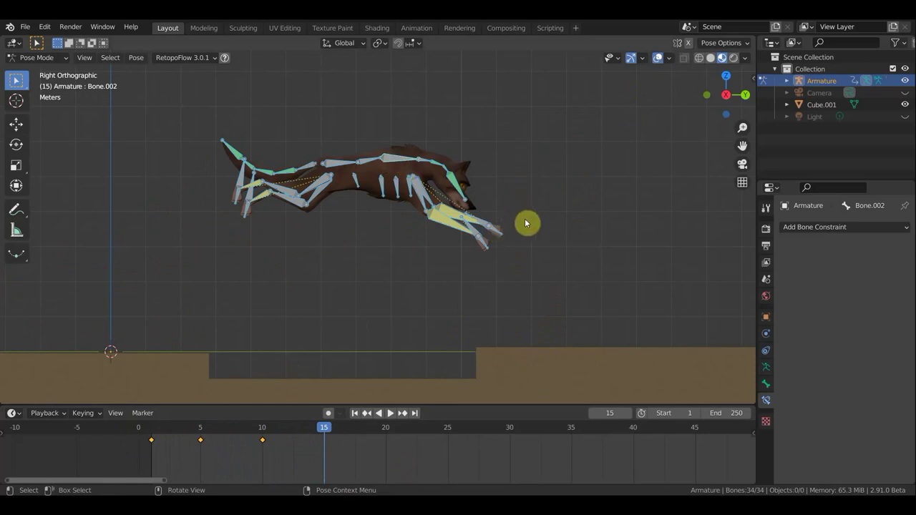
Move the whole wolf toward the ledge, tilted nose-down and shifted forward over it.
key("g")
left_click(553, 303)
key("r")
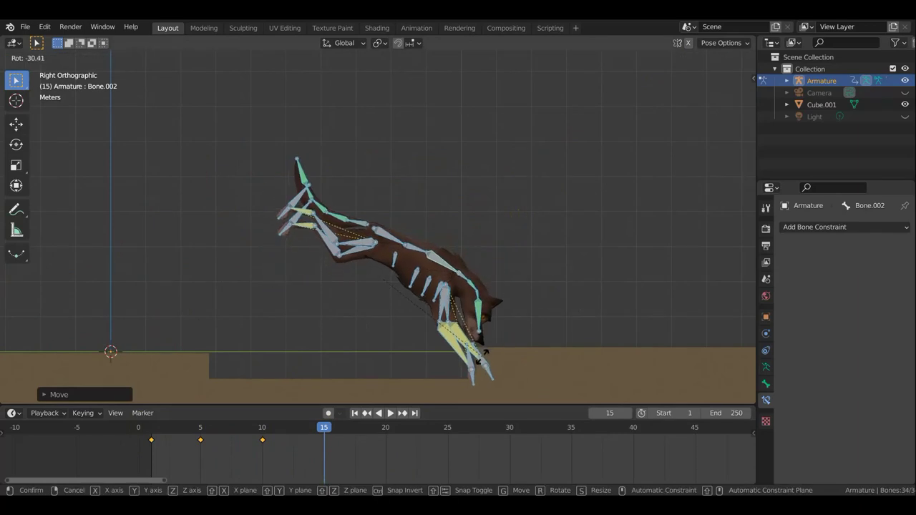
left_click(481, 355)
left_click_drag(491, 351, 523, 312)
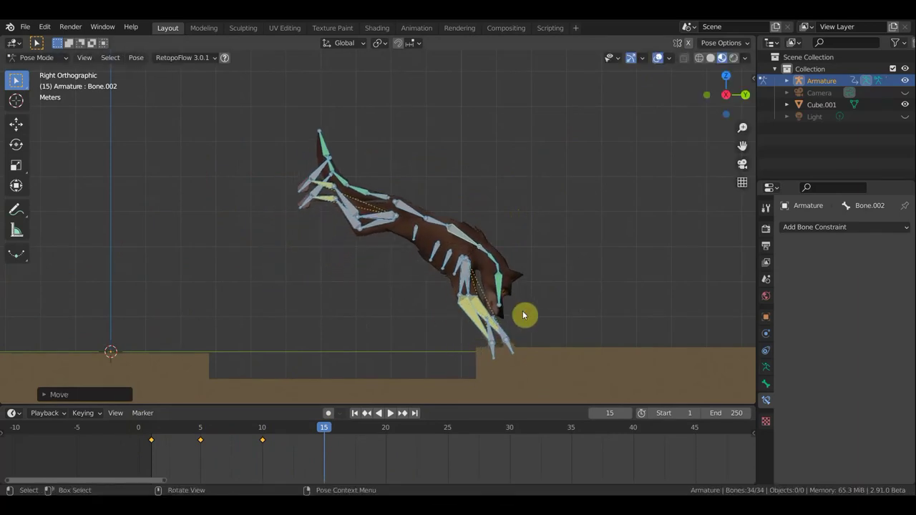
Raise the wolf's head and tuck both hind legs up.
left_click(497, 272)
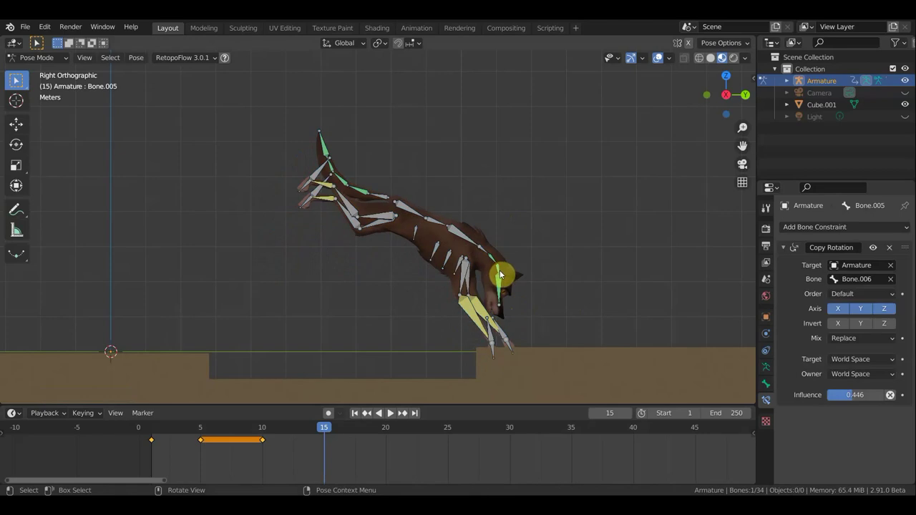
key("r")
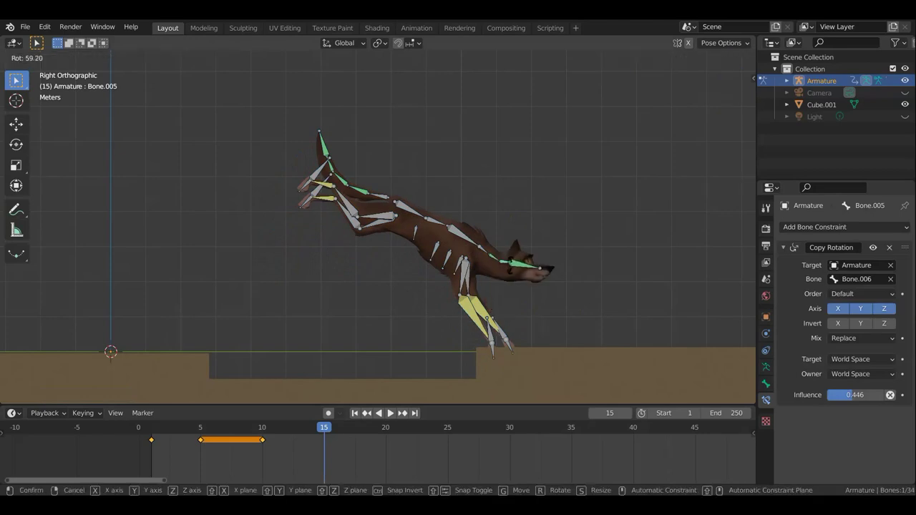
left_click(514, 269)
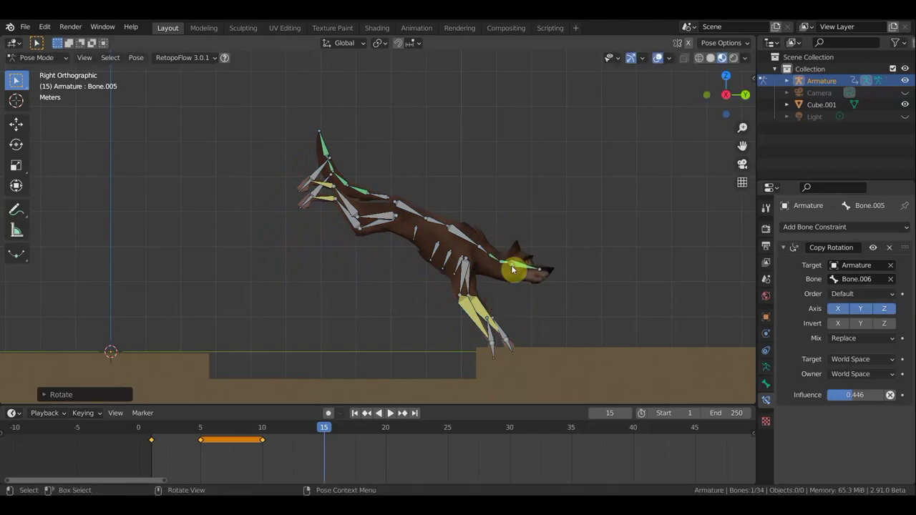
left_click(316, 176)
key("g")
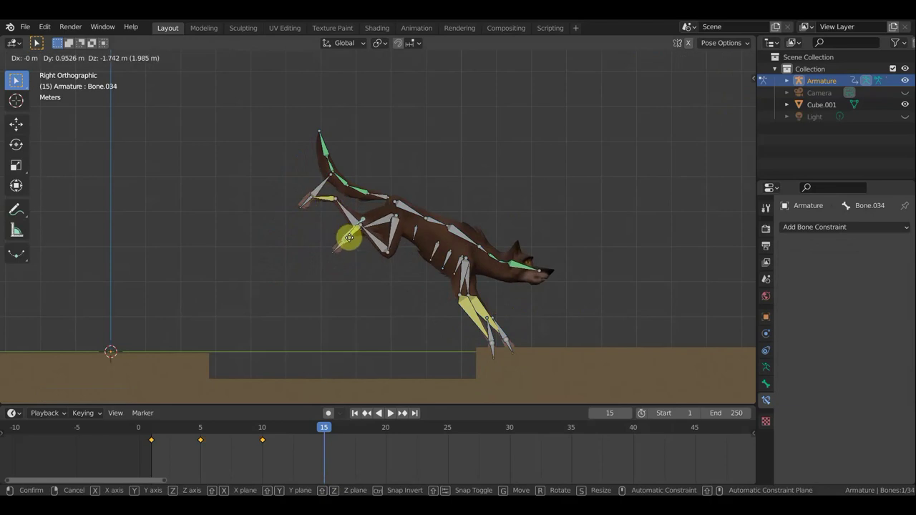
left_click(342, 224)
key("g")
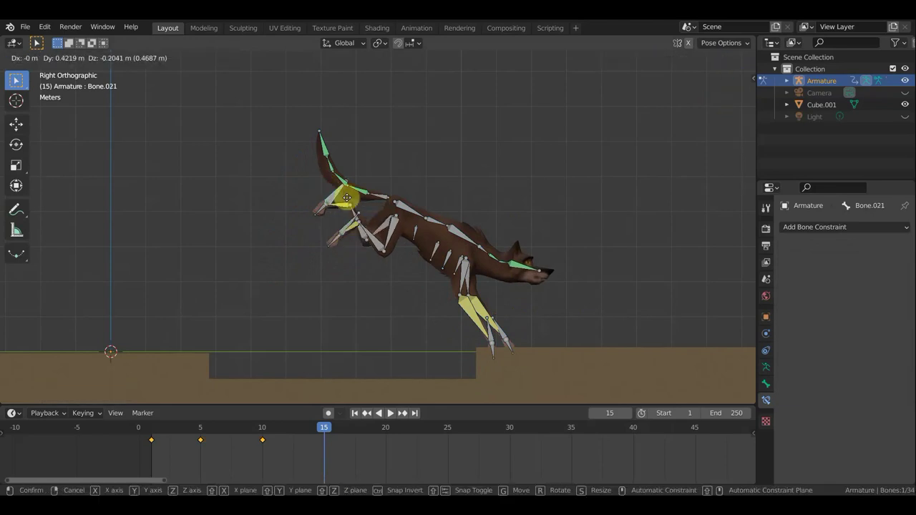
left_click(355, 226)
Re-tilt the head, then rotate the whole rig into a steeper dive.
left_click(459, 230)
left_click(516, 266)
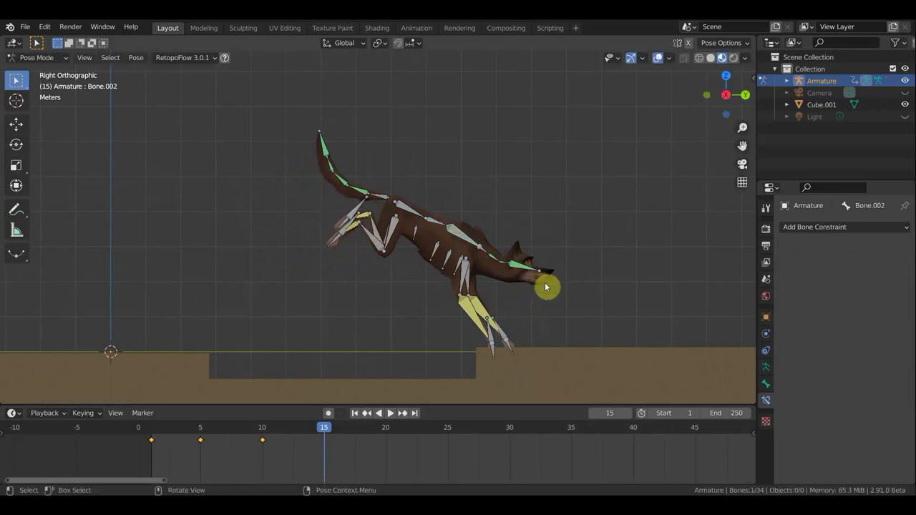
key("r")
left_click(544, 239)
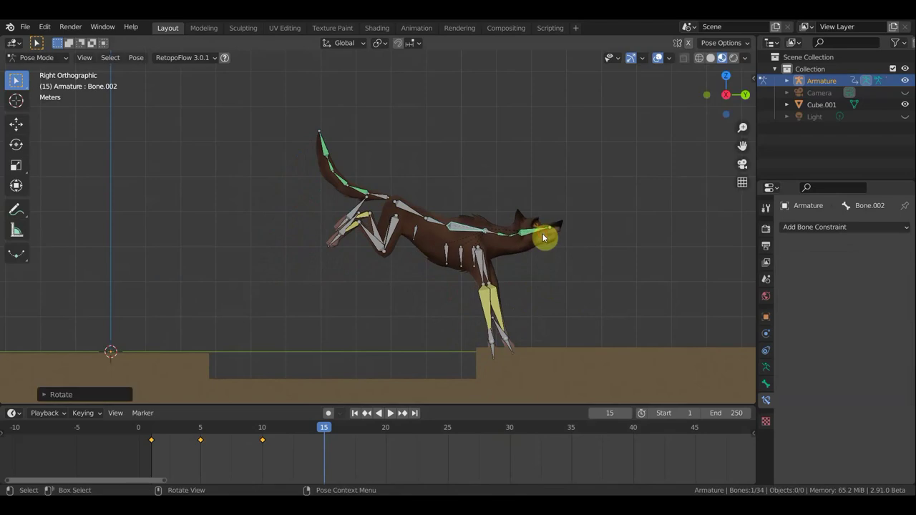
key("a")
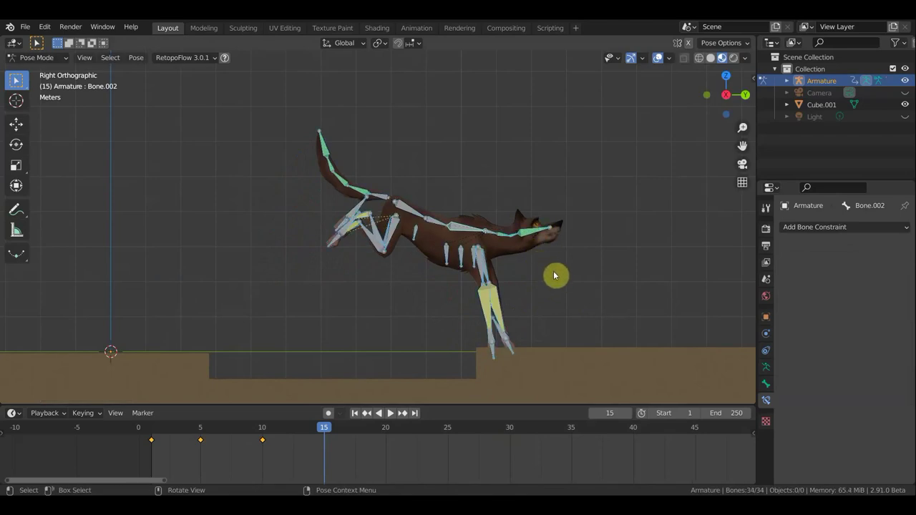
key("r")
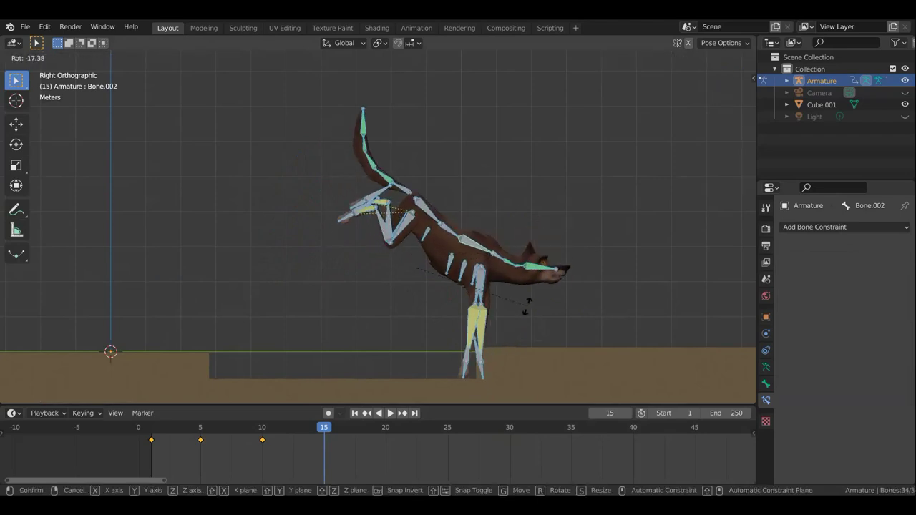
left_click(527, 309)
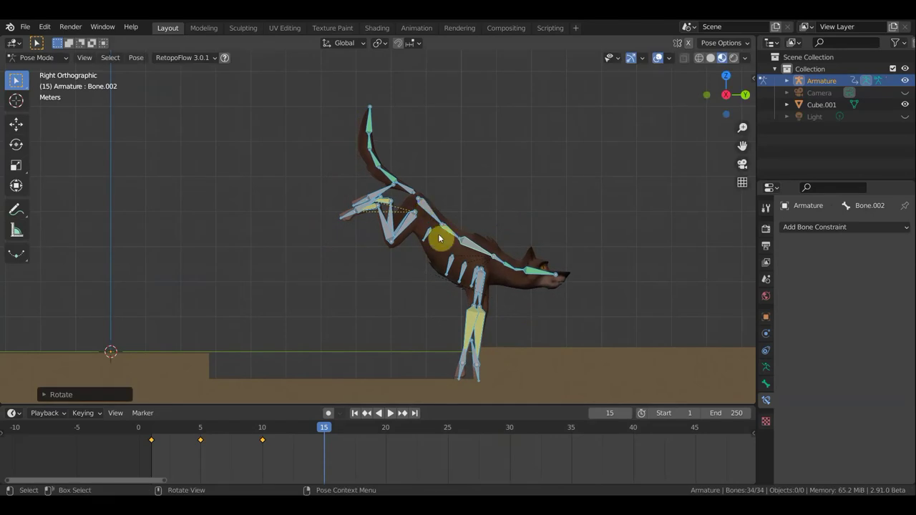
Move and rotate the first front foot so its paw sits on the ledge top.
left_click(475, 356)
key("g")
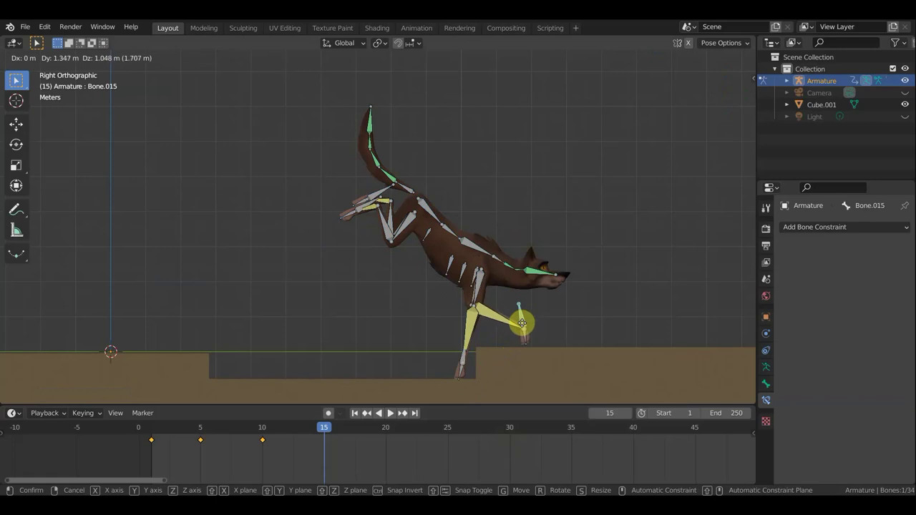
left_click(528, 334)
key("r")
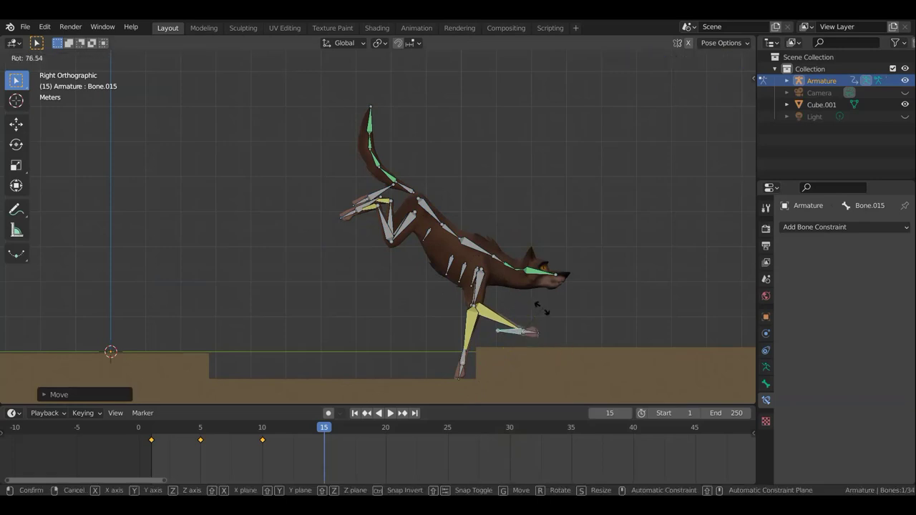
left_click(546, 321)
key("g")
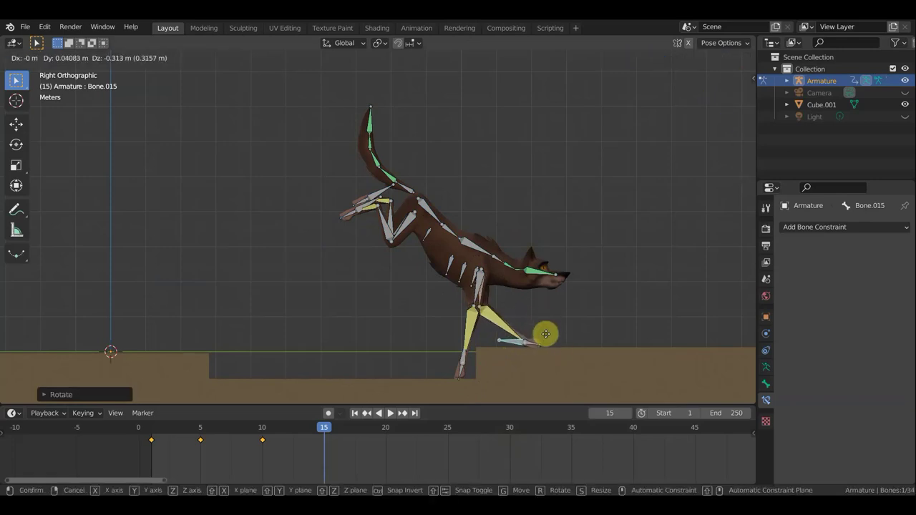
left_click(545, 333)
Move and rotate the second front foot so its paw plants on the ledge.
left_click(464, 360)
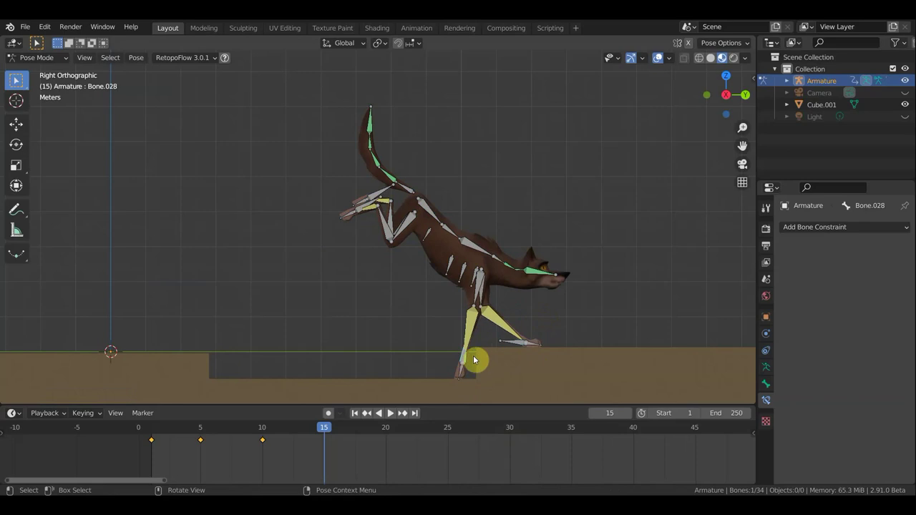
key("g")
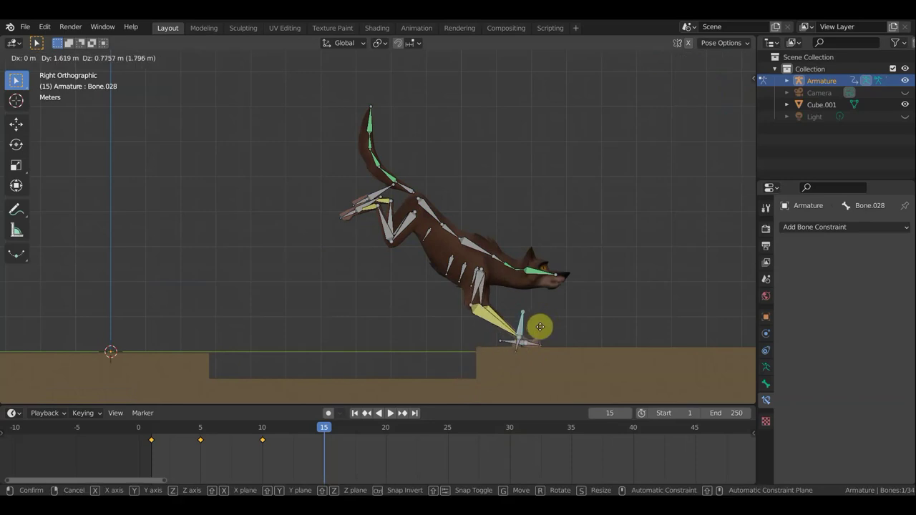
left_click(543, 328)
key("r")
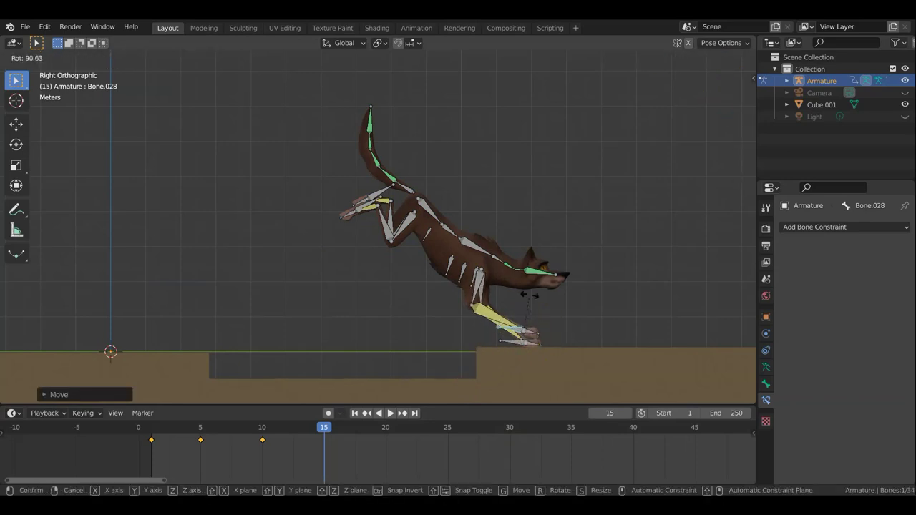
left_click(543, 331)
key("g")
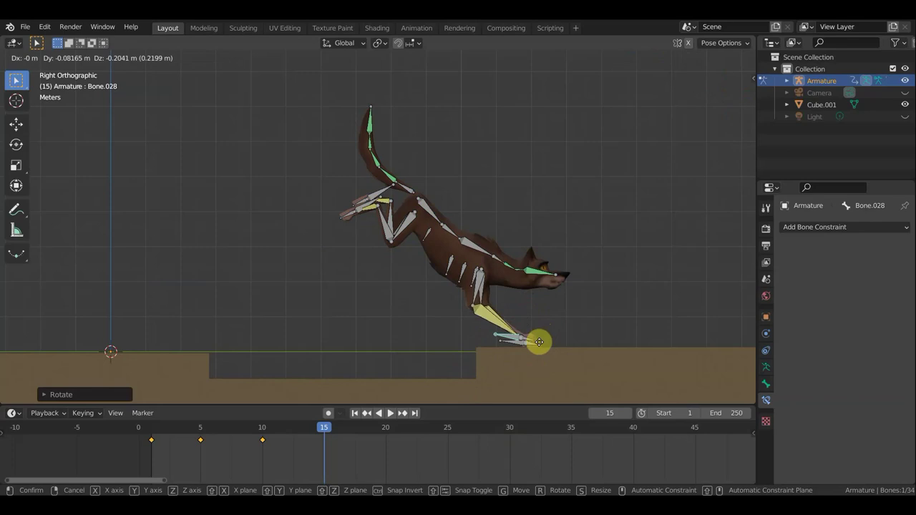
left_click(529, 343)
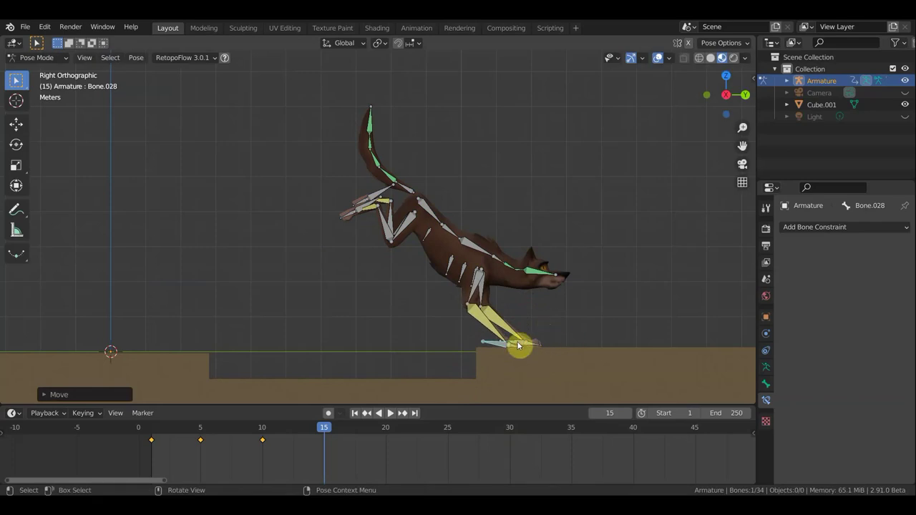
Check the mesh with bones hidden and fine-tune both front feet along the ledge.
scroll(537, 328, "up", 2)
middle_click_drag(608, 344, 497, 254, "shift")
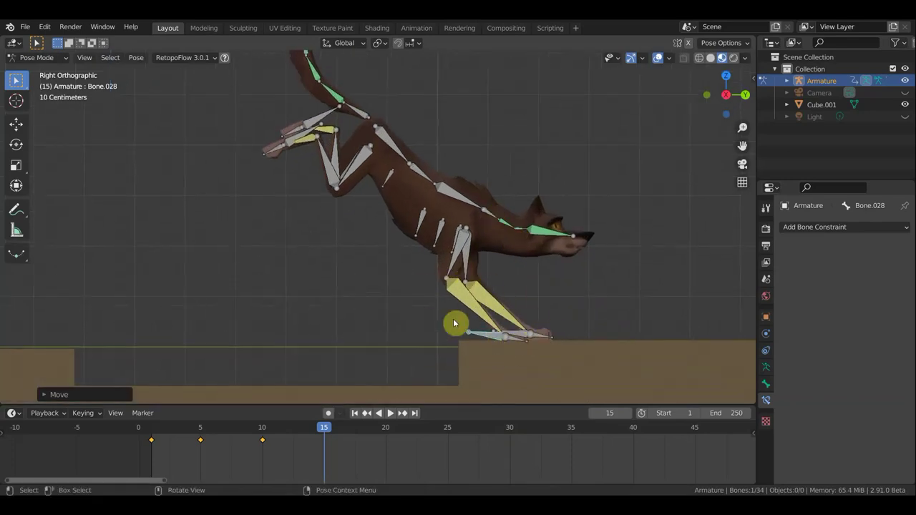
left_click(658, 58)
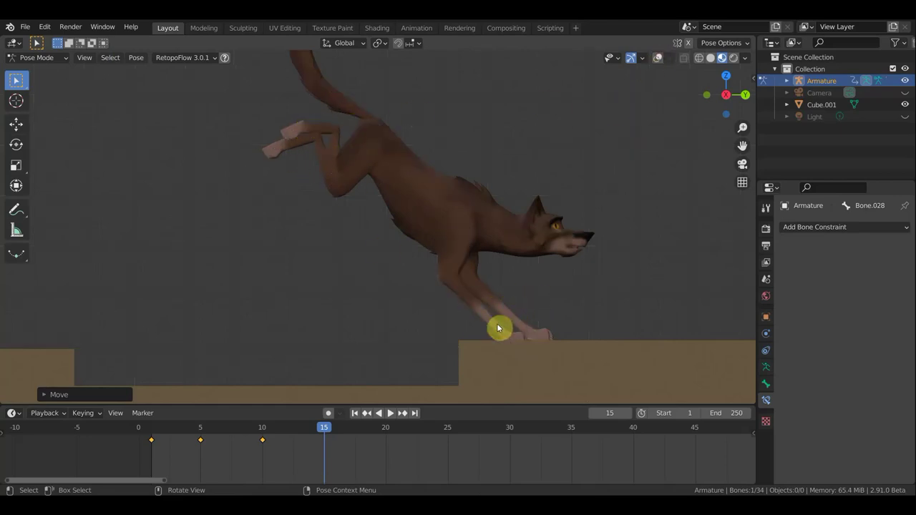
left_click(657, 58)
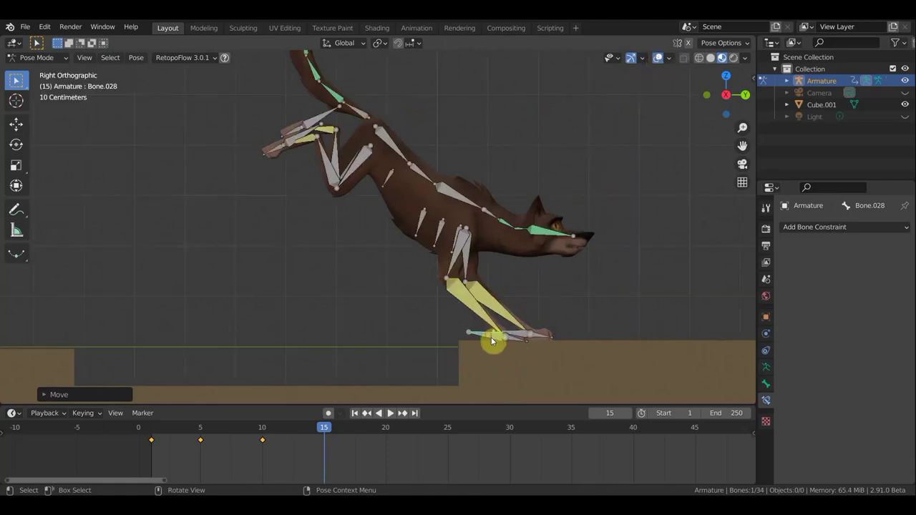
mouse_move(490, 339)
left_mouse_down()
mouse_move(533, 338)
mouse_move(527, 319)
left_mouse_up()
left_click(551, 327)
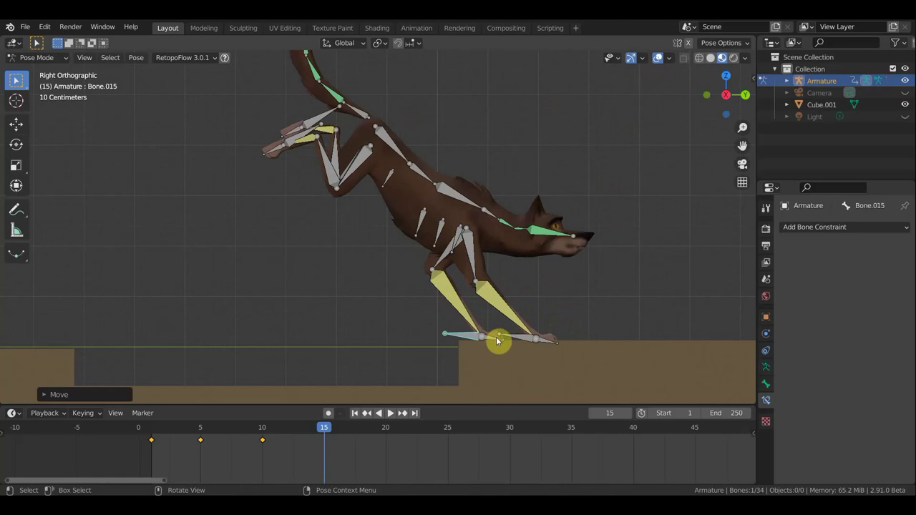
left_click_drag(495, 337, 524, 341)
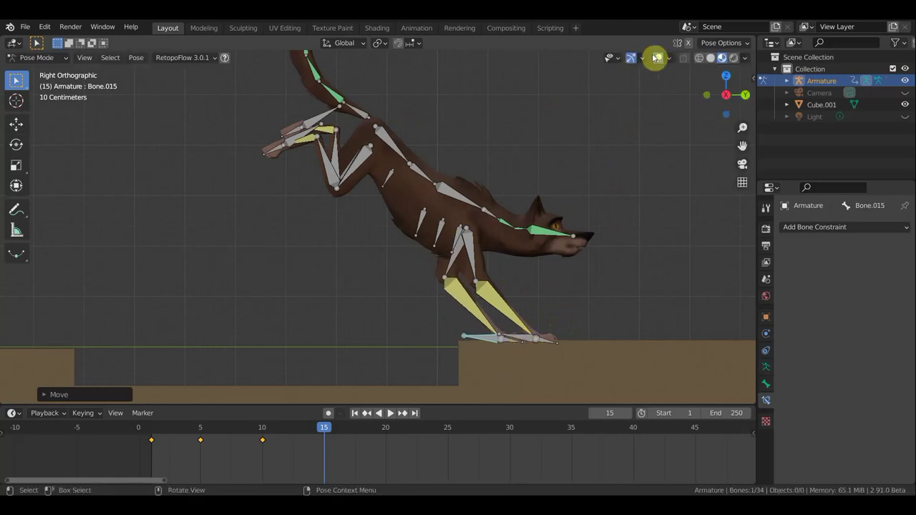
Orbit to inspect the pose, then key Location & Rotation on all bones at frame 15.
left_click(658, 58)
mouse_move(575, 270)
middle_mouse_down()
mouse_move(432, 282)
mouse_move(333, 347)
middle_mouse_up()
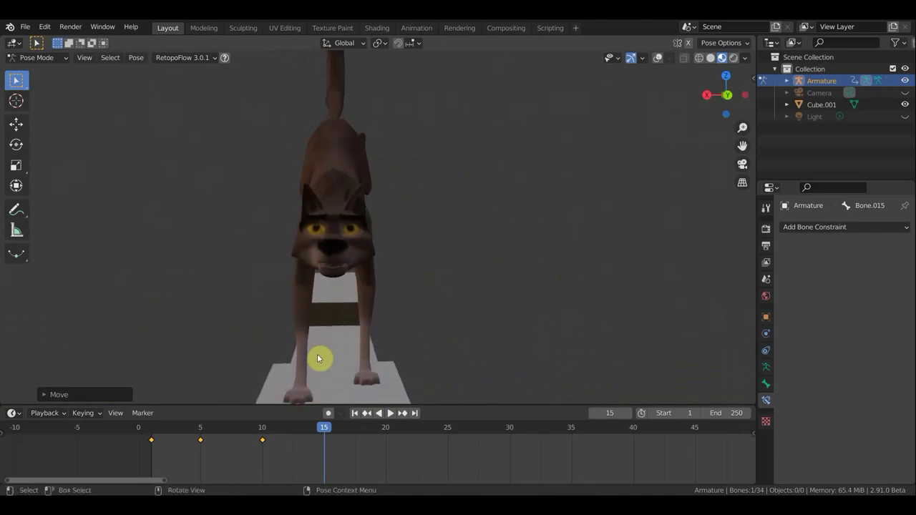
mouse_move(442, 301)
middle_mouse_down()
mouse_move(566, 298)
mouse_move(583, 288)
middle_mouse_up()
scroll(561, 296, "down", 2)
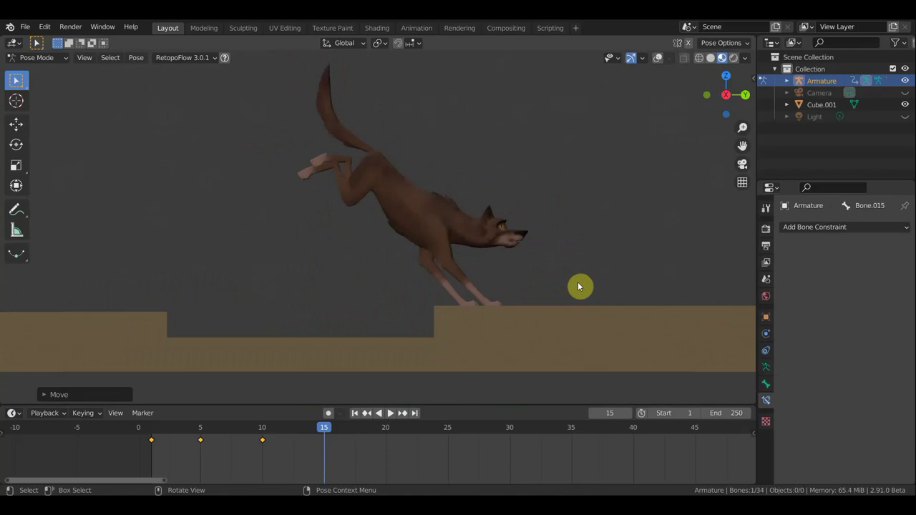
key("a")
key("i")
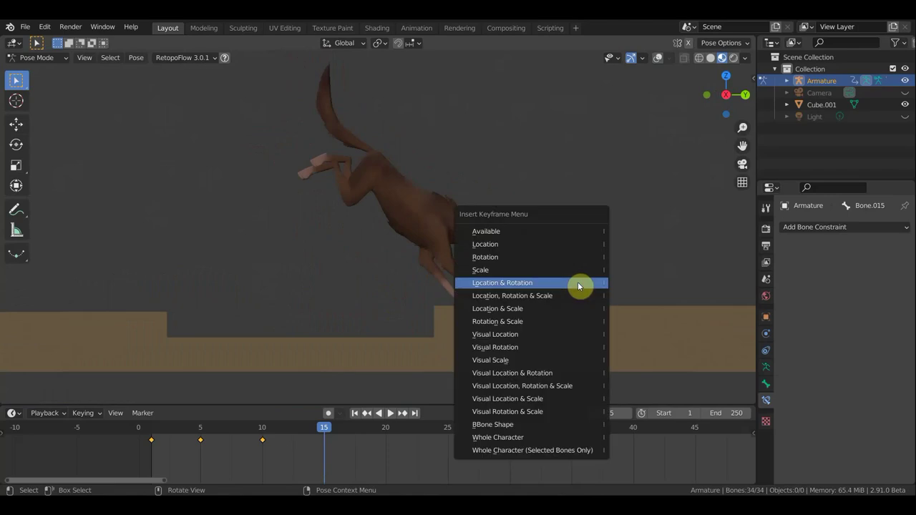
left_click(579, 287)
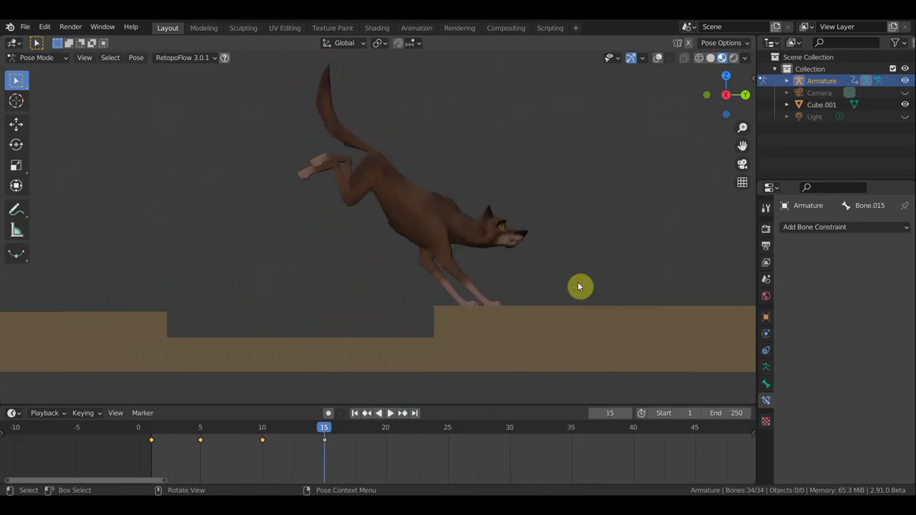
Turn overlays back on, scrub and play the leap, then return to frame 1.
left_click(659, 59)
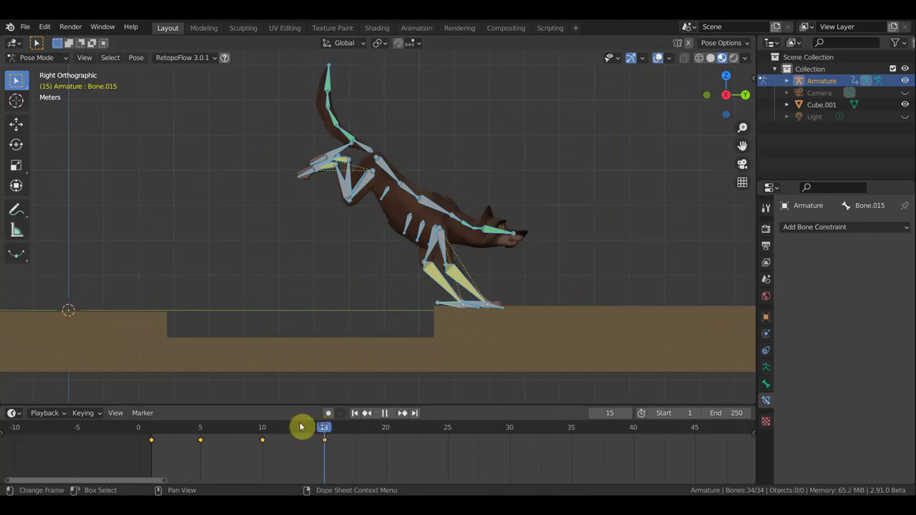
left_click_drag(313, 428, 178, 428)
key("space")
mouse_move(279, 424)
left_mouse_down()
mouse_move(327, 447)
mouse_move(385, 456)
left_mouse_up()
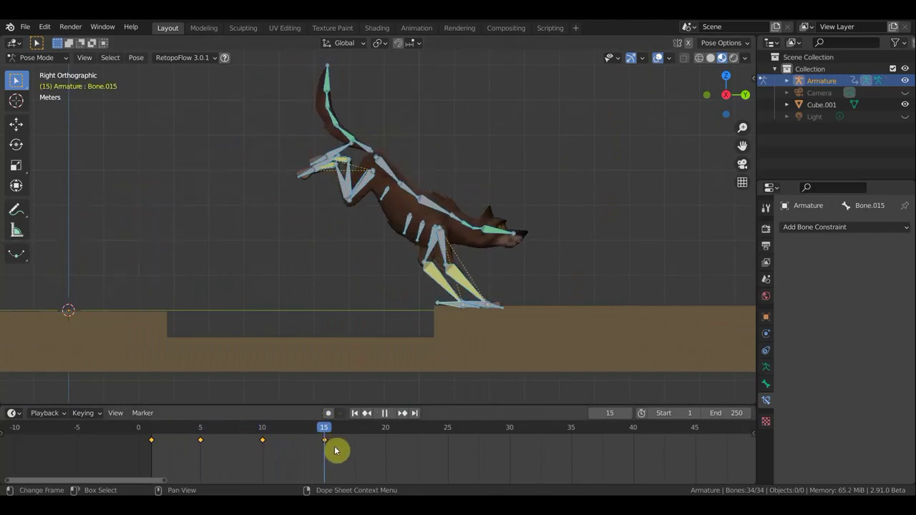
left_click(490, 298)
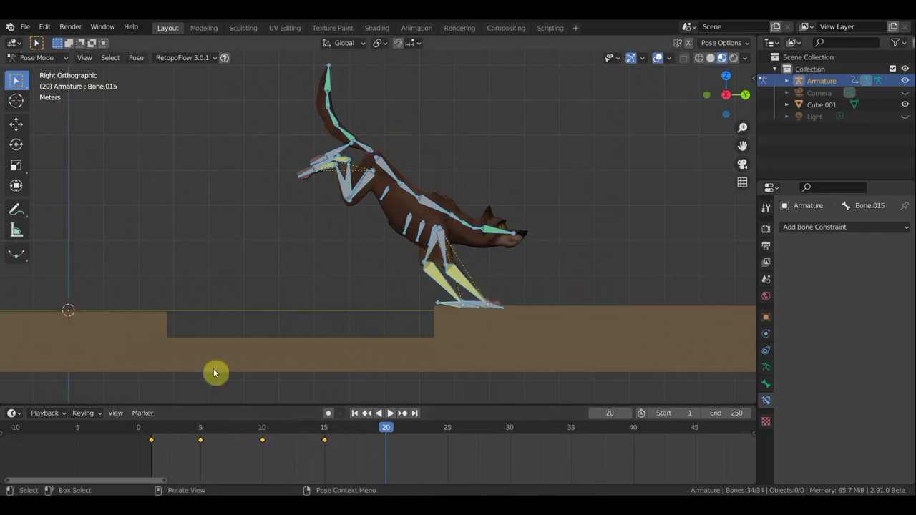
left_click(153, 433)
scroll(117, 274, "down", 1)
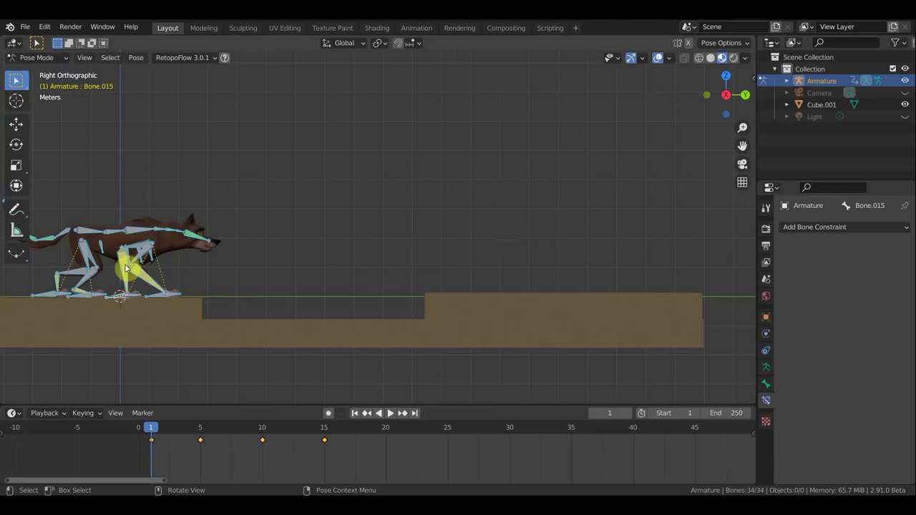
Copy the root spine bone's frame 1 keyframe to frame 20 and select all bones.
left_click(90, 231)
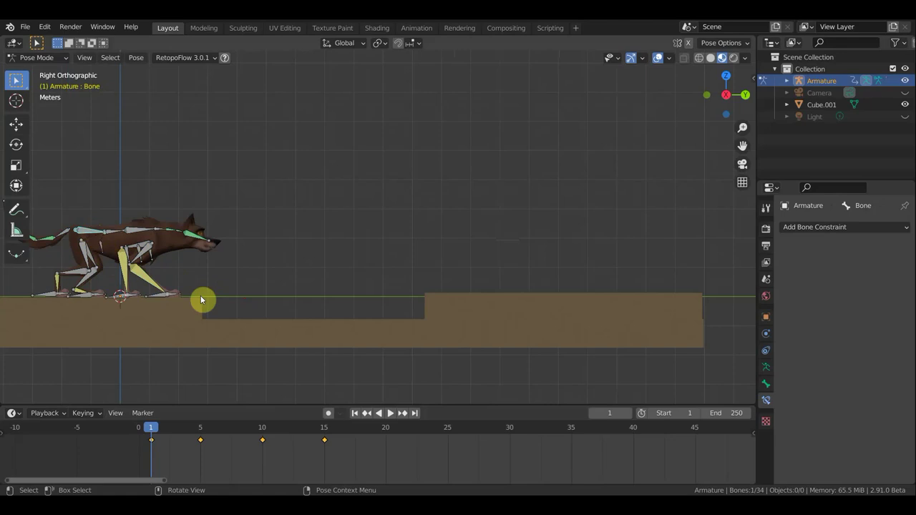
left_click(147, 444)
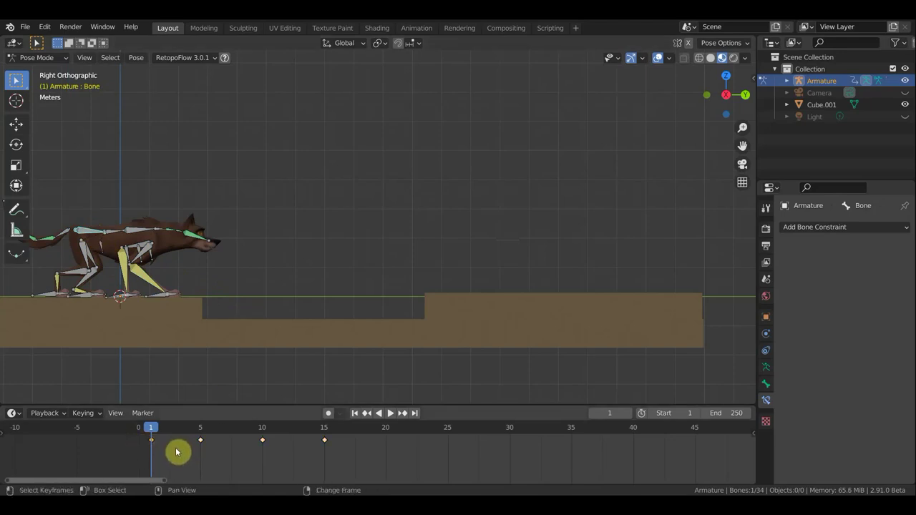
key("g")
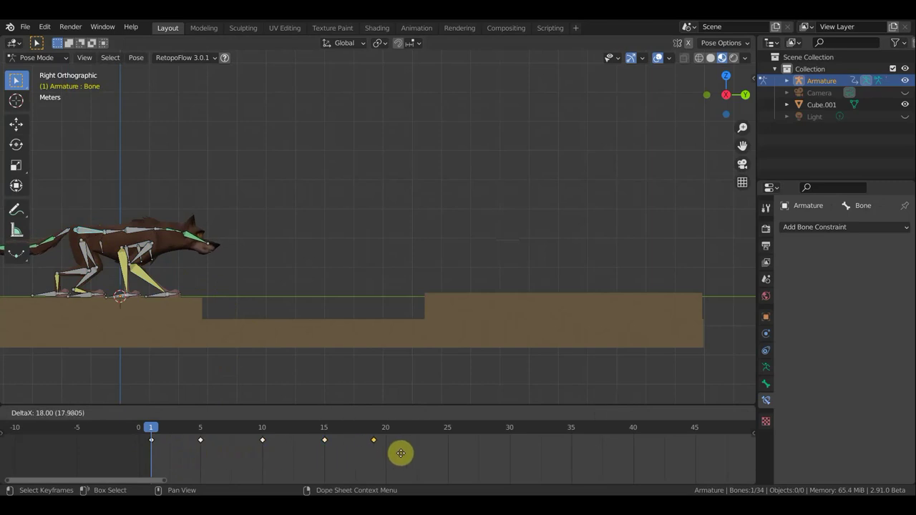
left_click(407, 452)
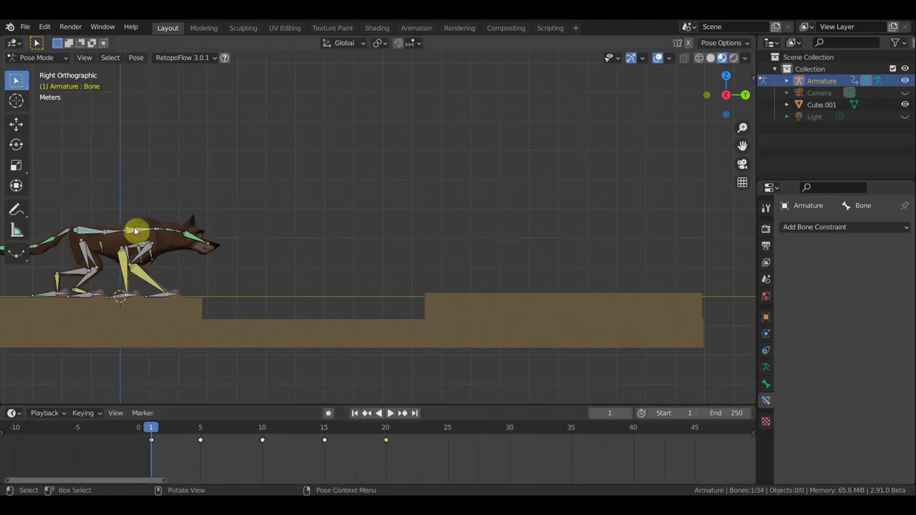
key("a")
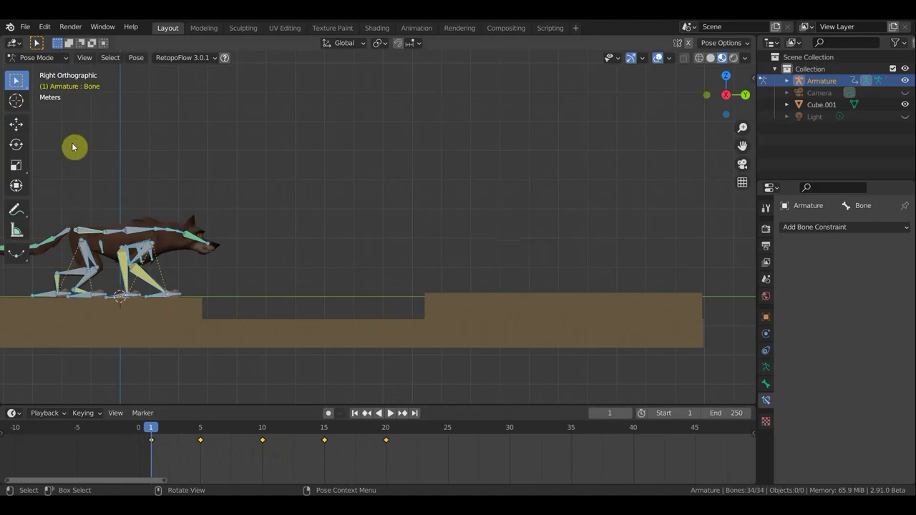
left_click(16, 124)
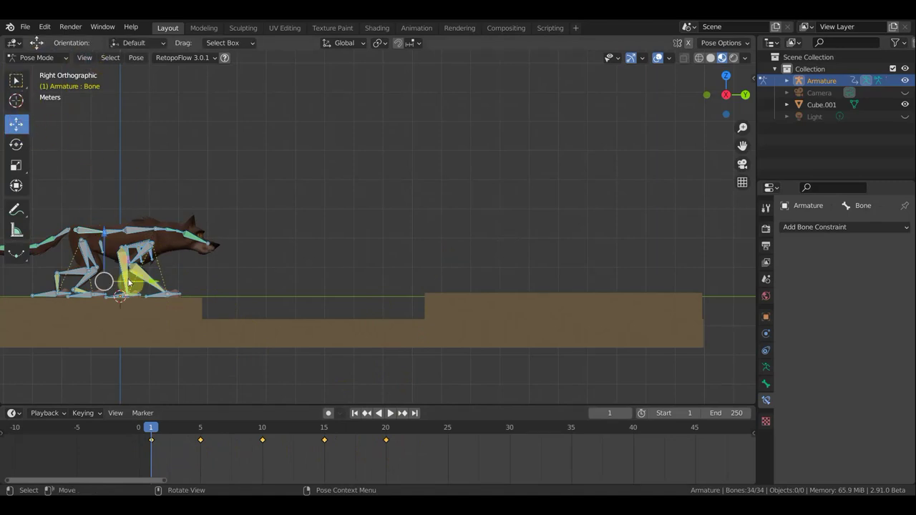
Slide the whole rig onto the ledge, key Location & Rotation, then push it further right at frame 20.
left_click_drag(151, 283, 529, 289)
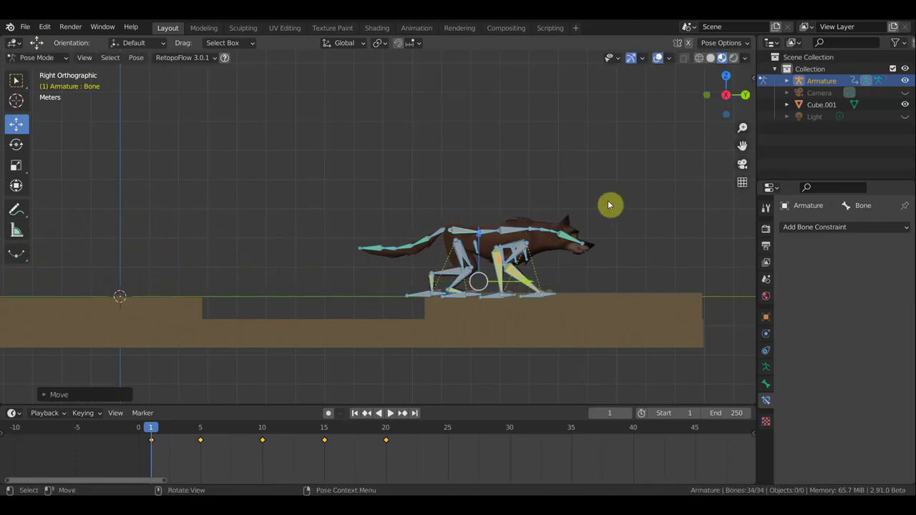
key("i")
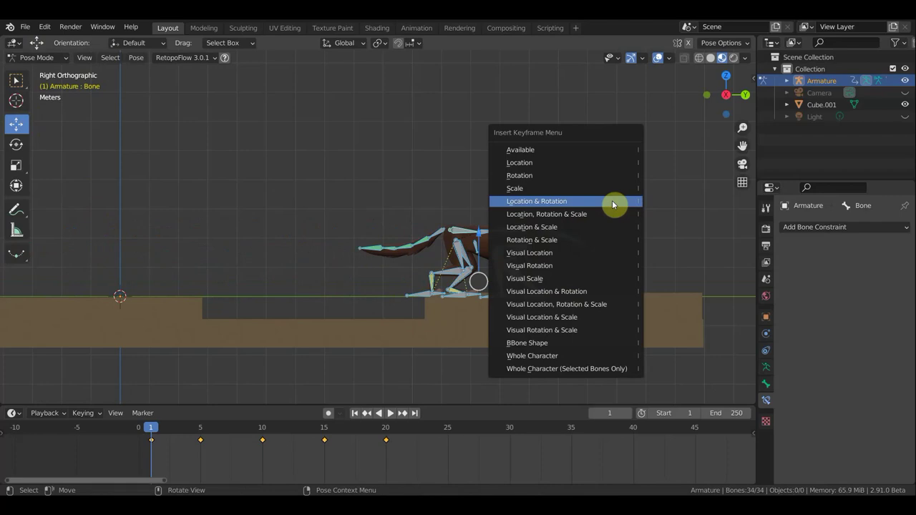
left_click(608, 226)
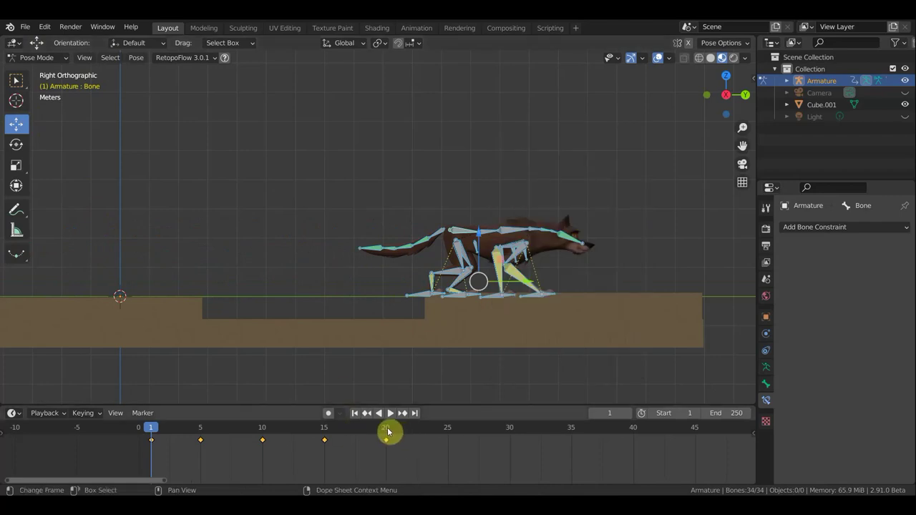
left_click(386, 427)
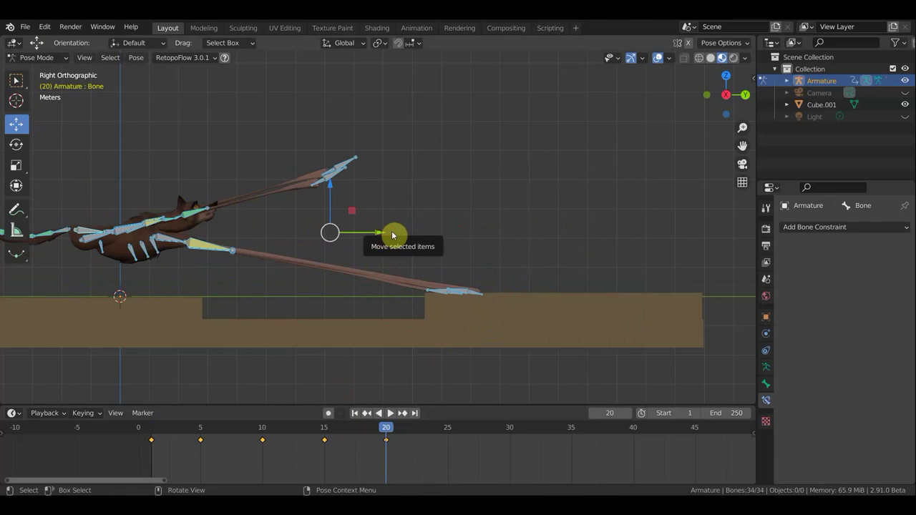
left_click_drag(392, 235, 439, 240)
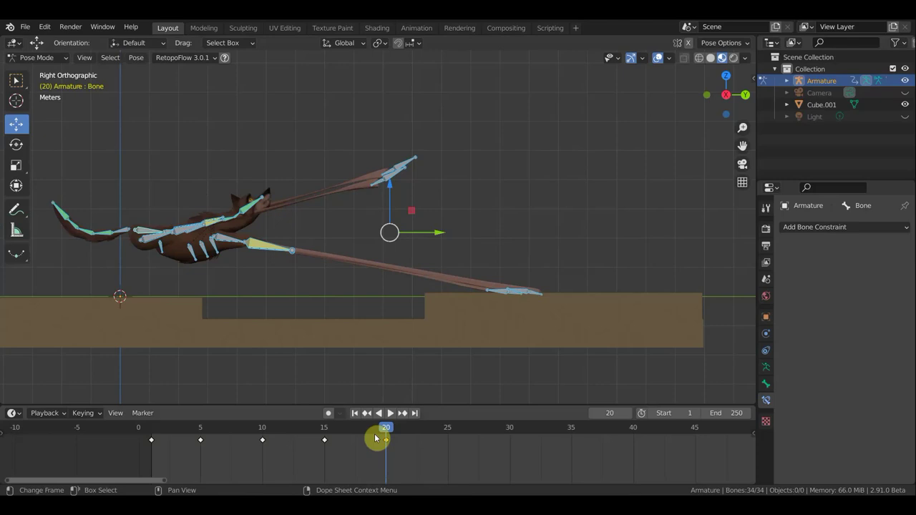
Delete the frame 20 keyframe and centre the view on the wolf.
key("x")
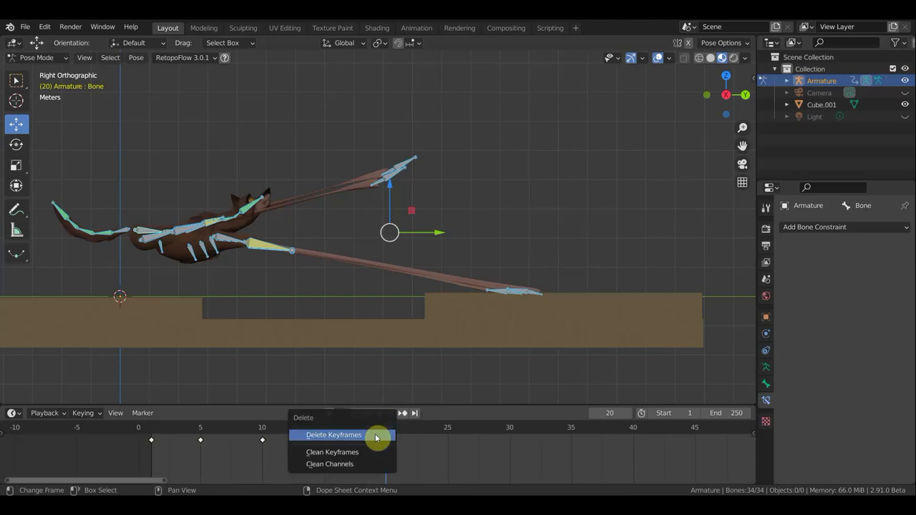
left_click(375, 434)
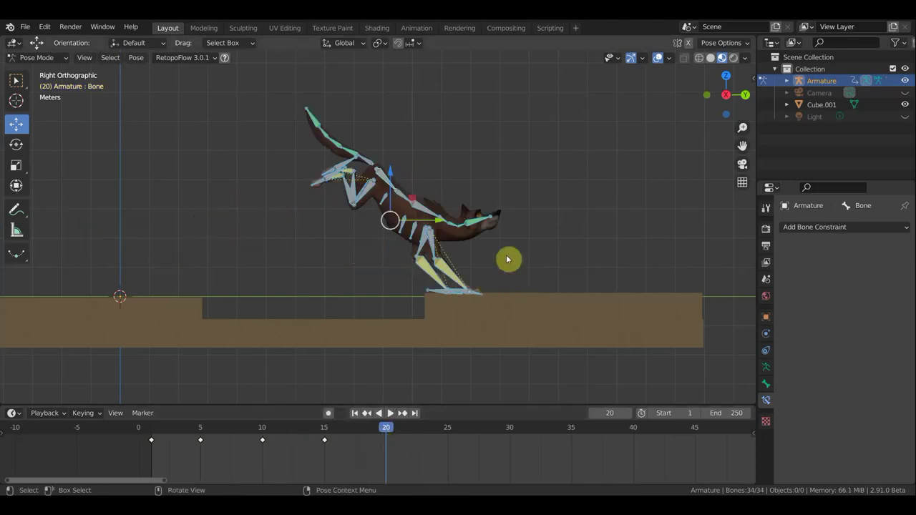
middle_click_drag(562, 245, 472, 246, "shift")
scroll(472, 246, "up", 1)
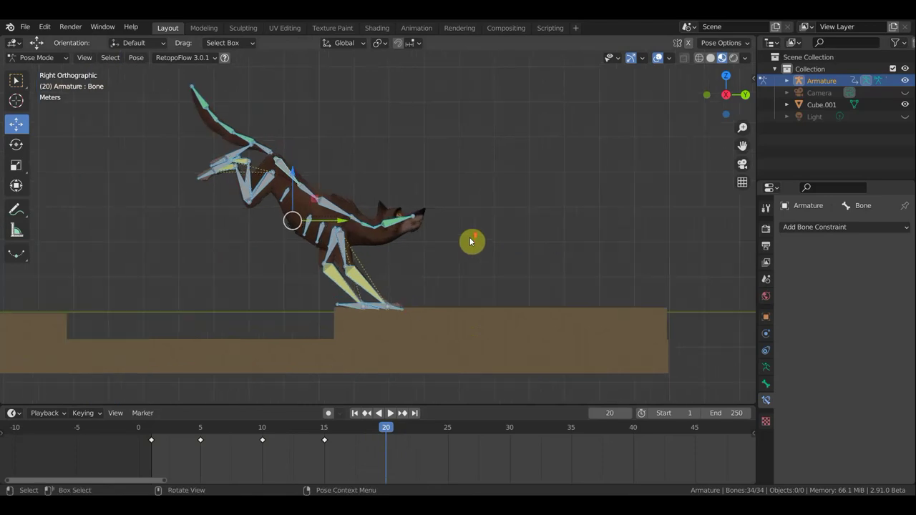
scroll(472, 246, "up", 1)
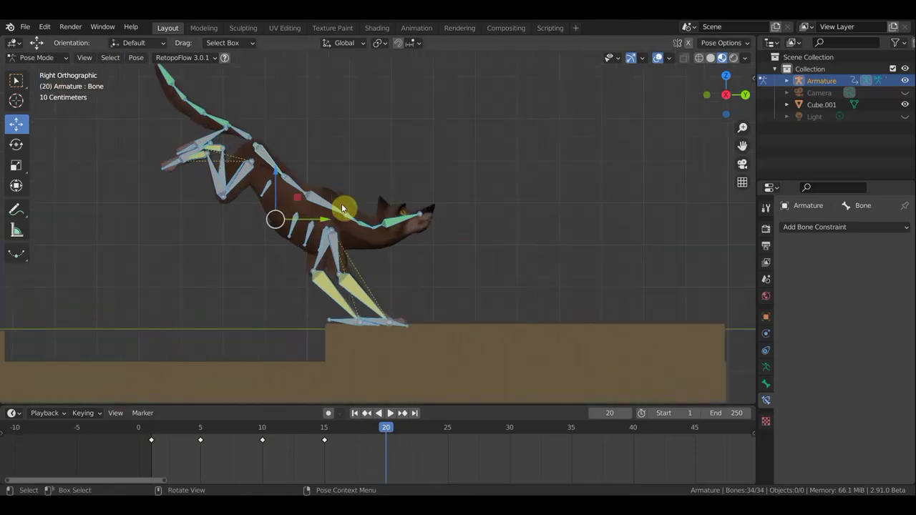
Adjust the chest bone, then rotate the whole body up to a level stretch.
left_click(330, 216)
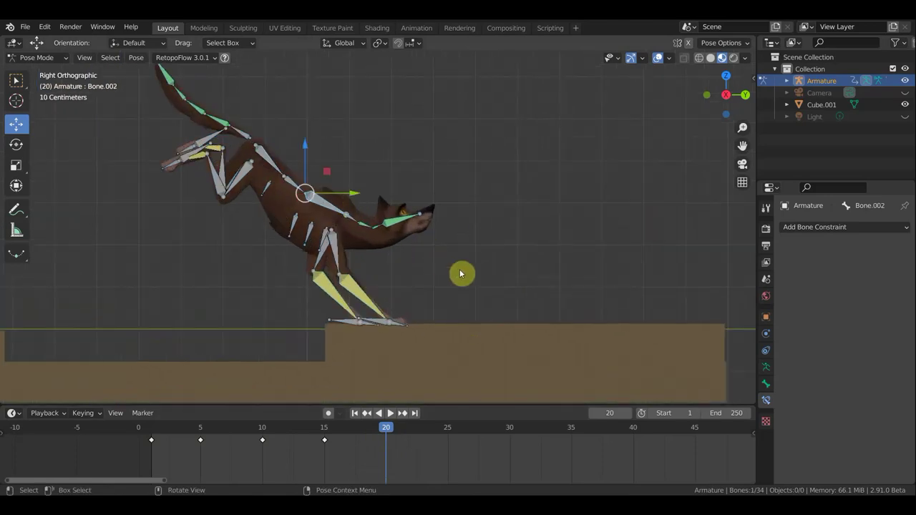
key("g")
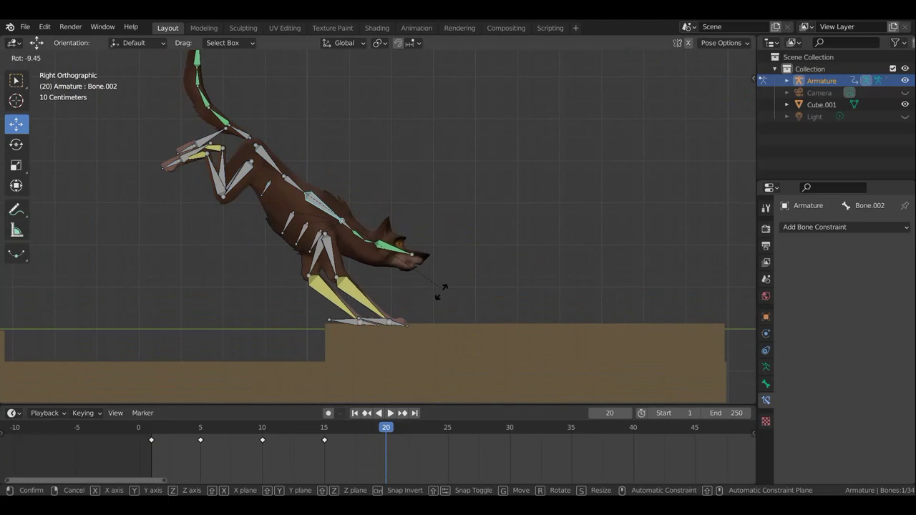
left_click(407, 304)
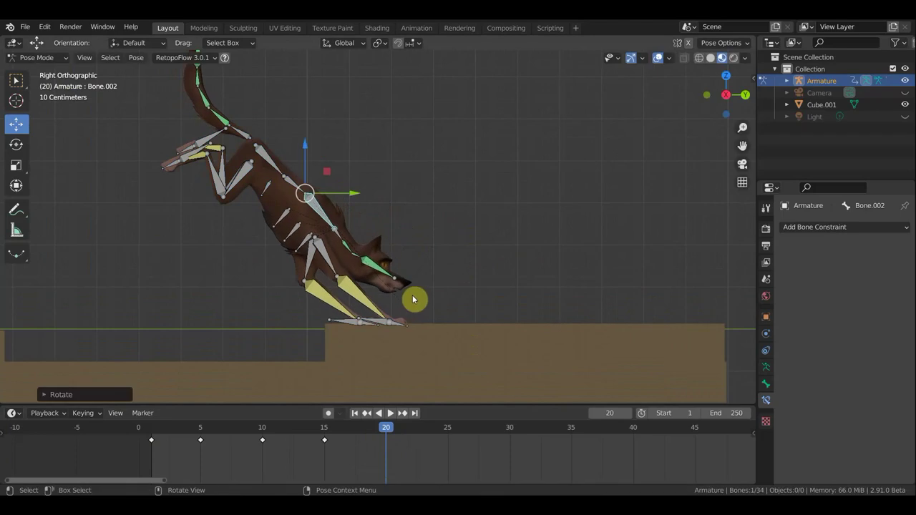
key("a")
key("r")
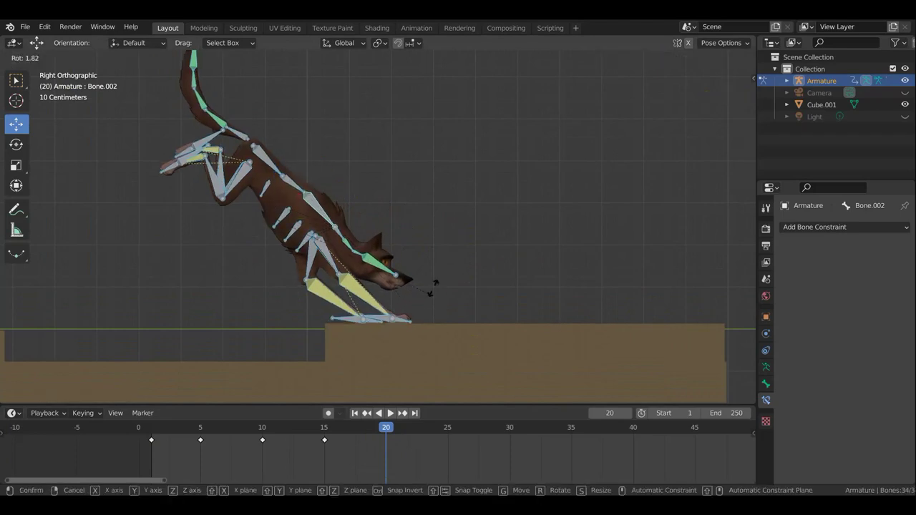
left_click(436, 174)
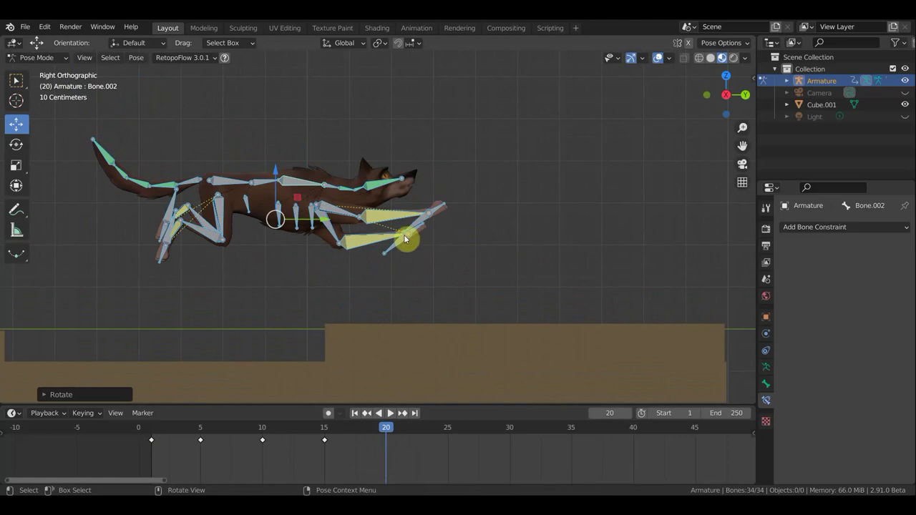
Move the whole rig forward over the ledge and nudge hind-leg IK bone Bone.032 forward.
key("g")
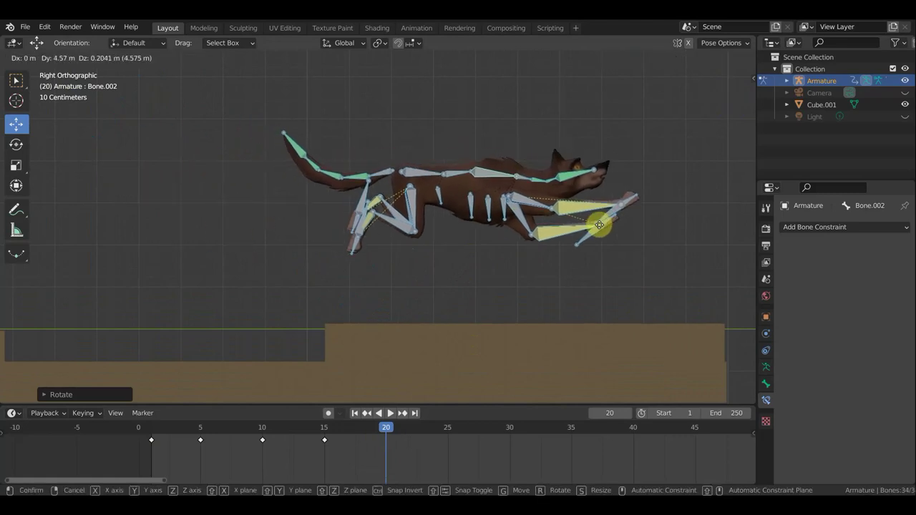
left_click(598, 226)
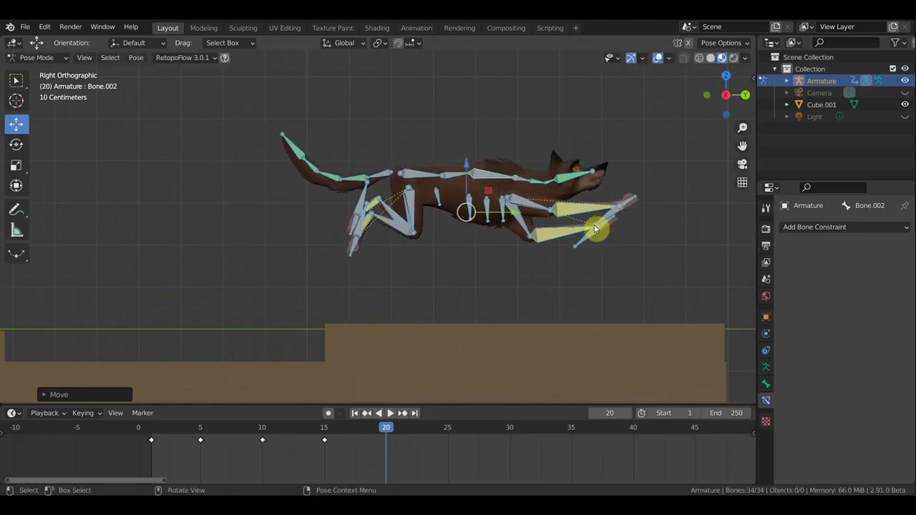
left_click(362, 229)
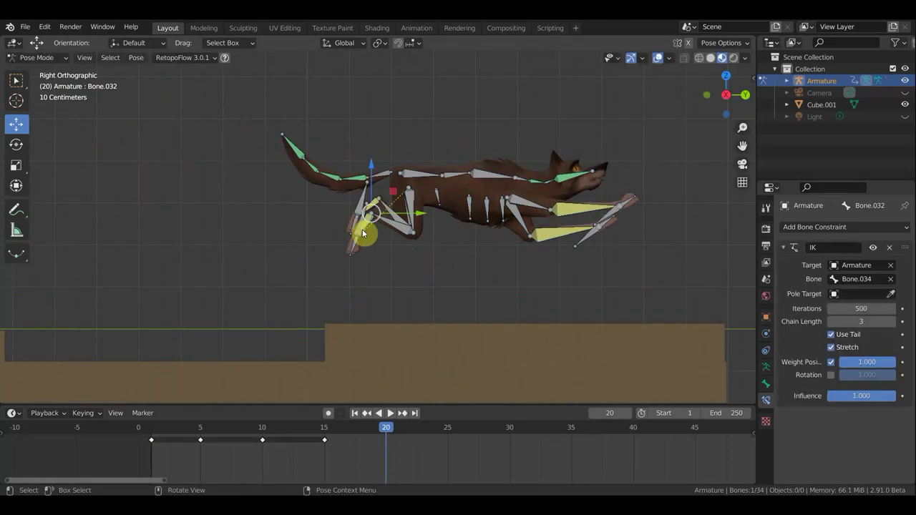
key("g")
left_click(394, 253)
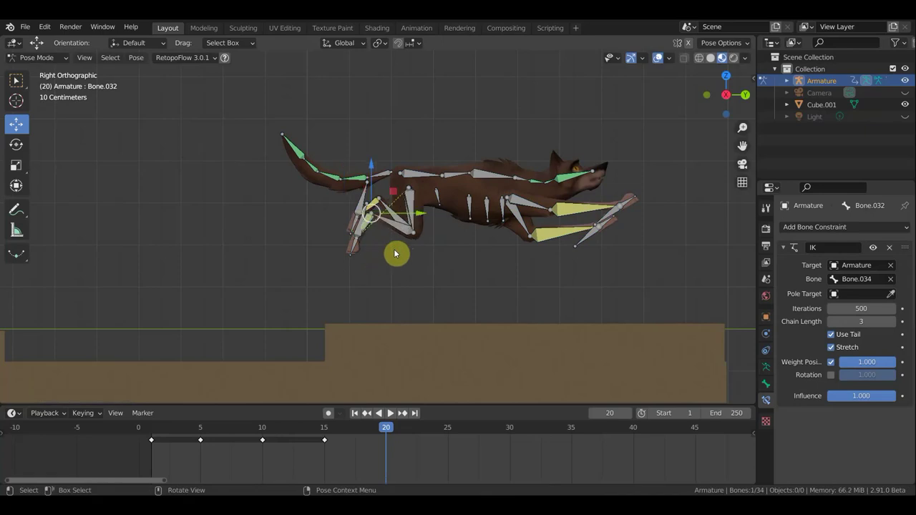
Move hind foot bone Bone.021 down and back and rotate it into place.
left_click(363, 203)
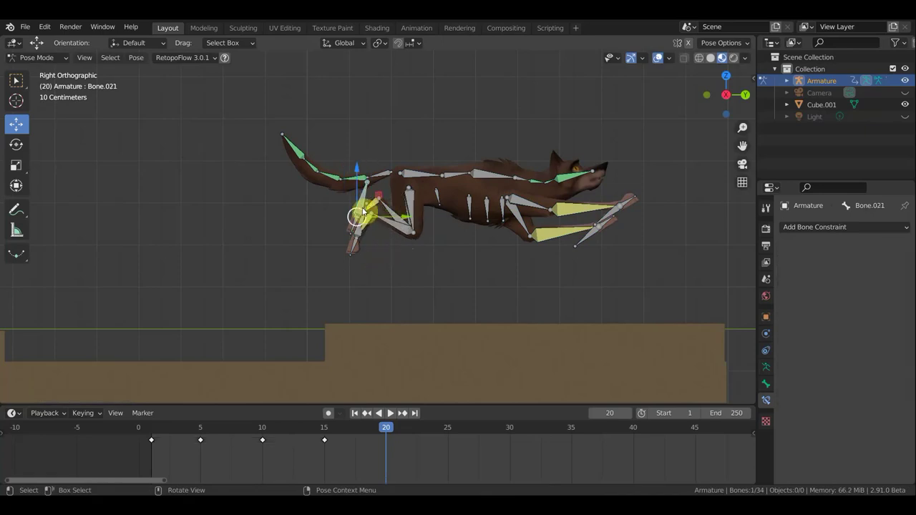
key("g")
left_click(442, 277)
key("r")
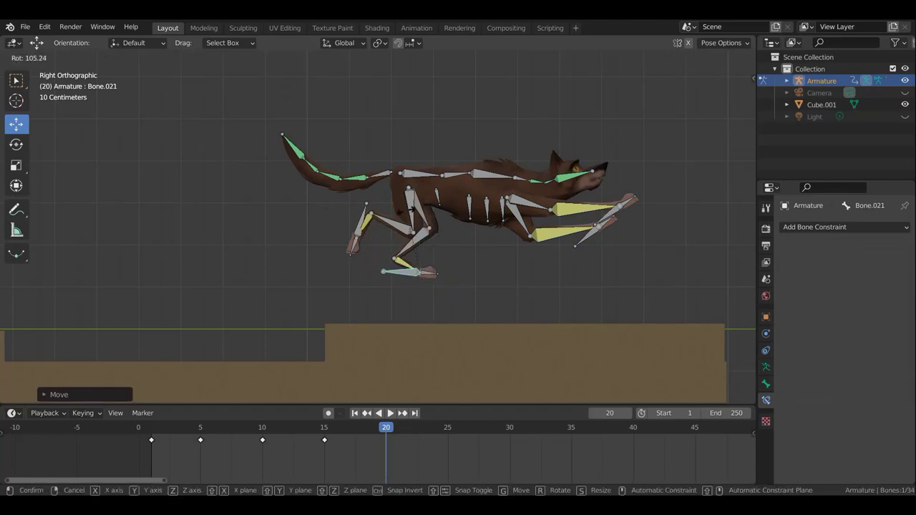
left_click(410, 213)
key("g")
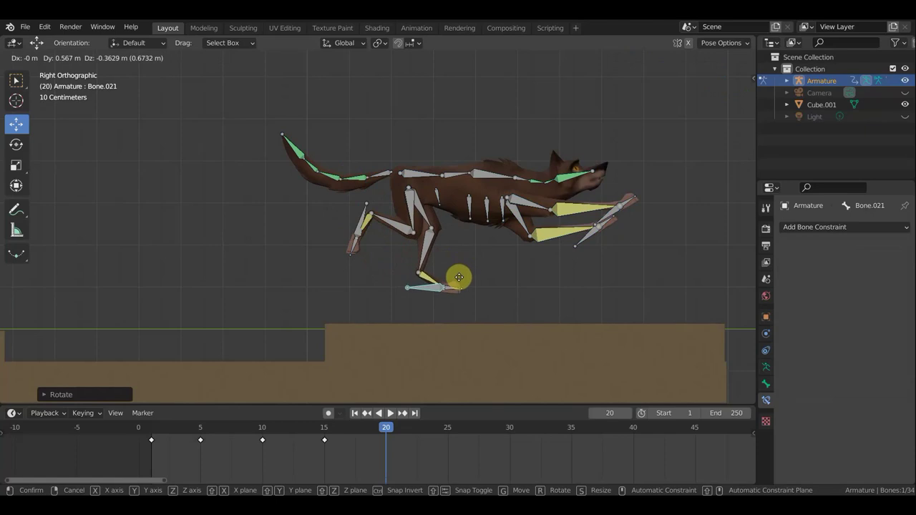
left_click(432, 268)
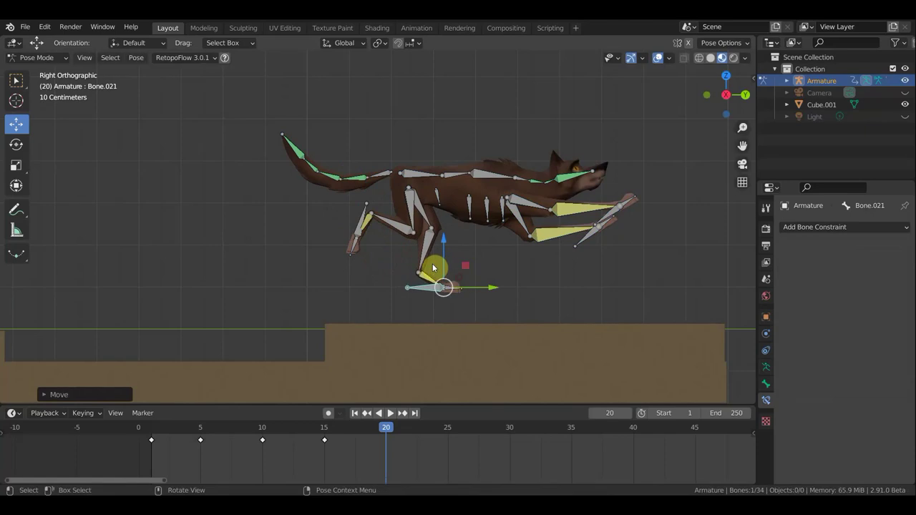
Move and rotate foot bone Bone.034 to plant the hind foot.
left_click(368, 236)
key("g")
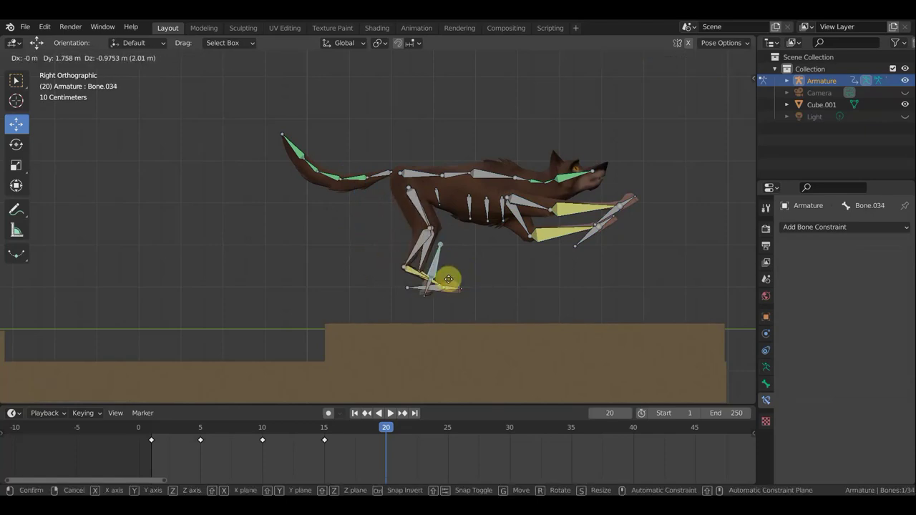
left_click(472, 278)
key("r")
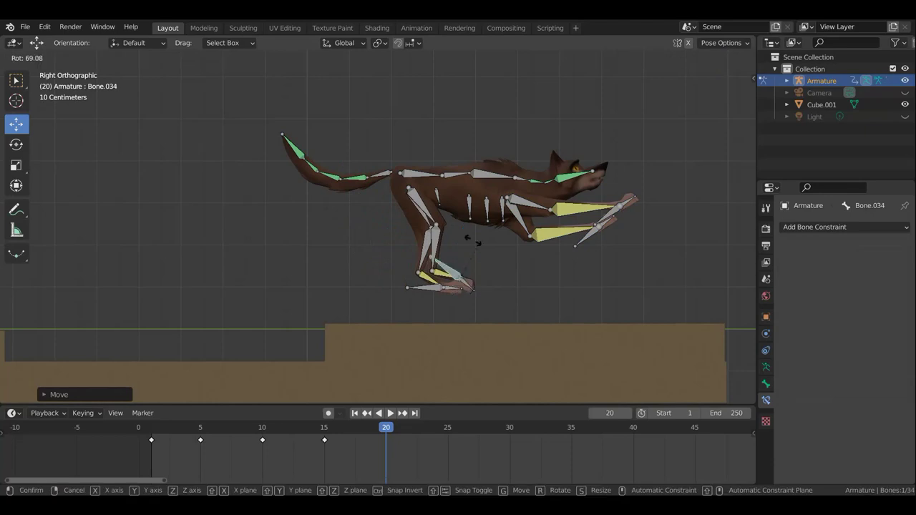
left_click(463, 236)
key("g")
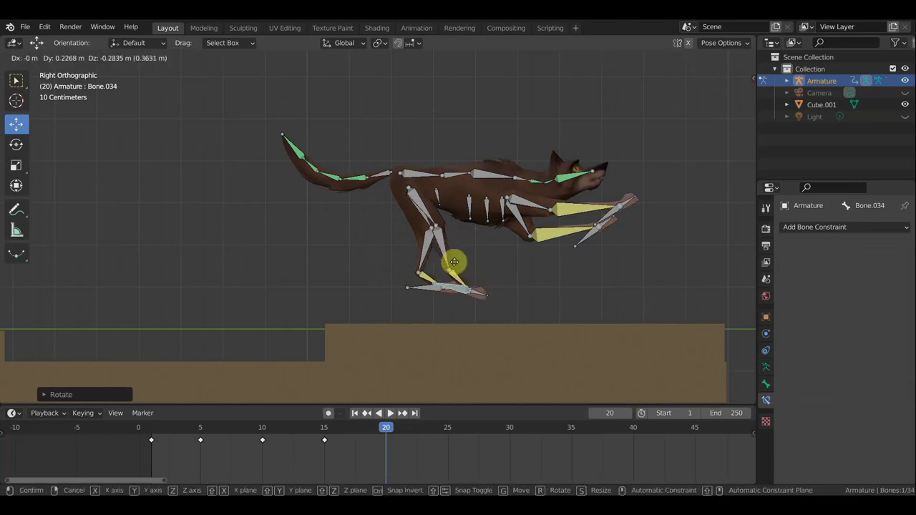
left_click(422, 295)
Refine Bone.021 under the leg and shift Bone.034 slightly toward the tail.
left_click(422, 287)
key("g")
left_click(408, 285)
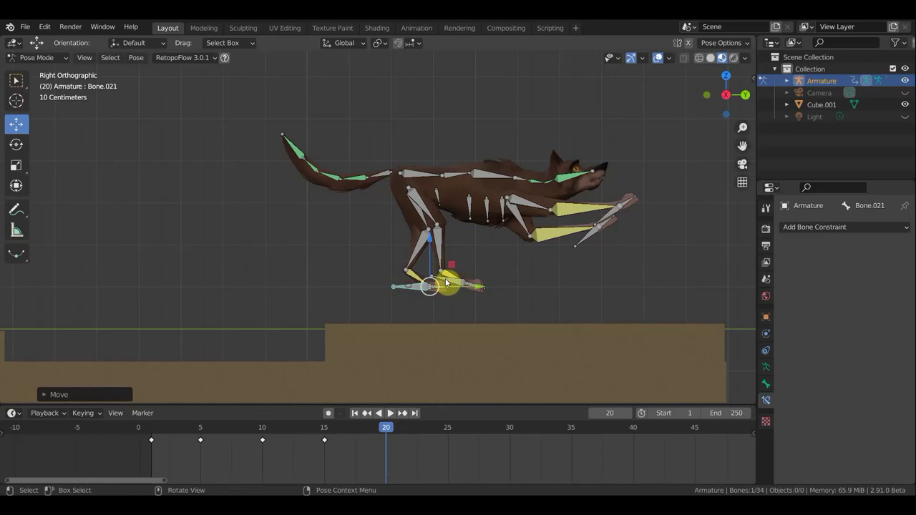
left_click(443, 283)
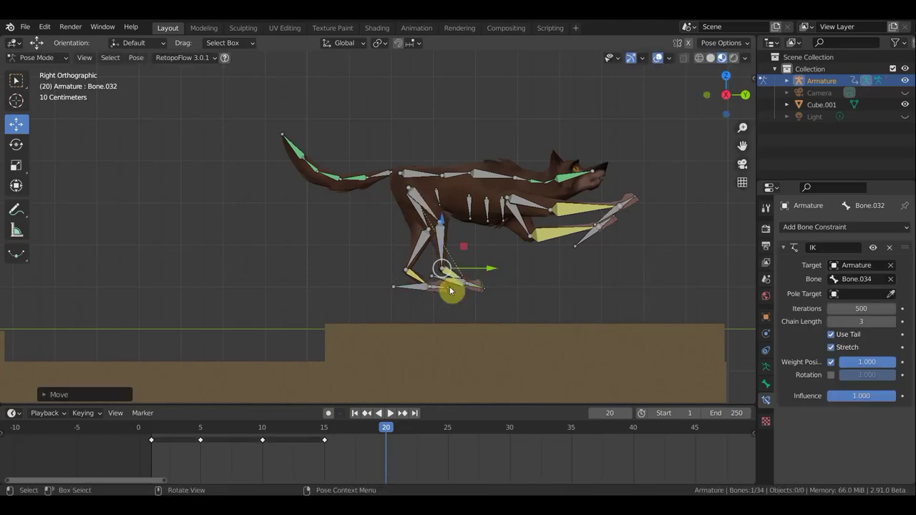
left_click(469, 285, "ctrl")
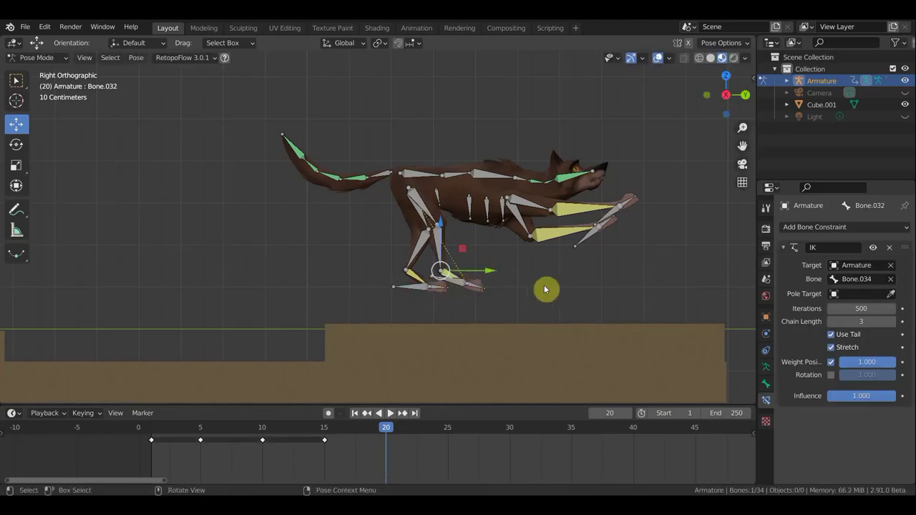
left_click(458, 284)
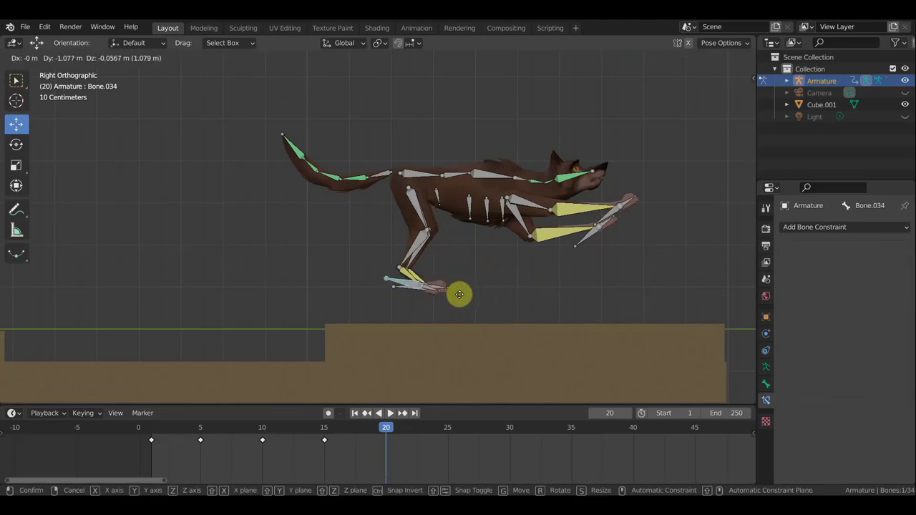
left_click_drag(503, 296, 460, 293)
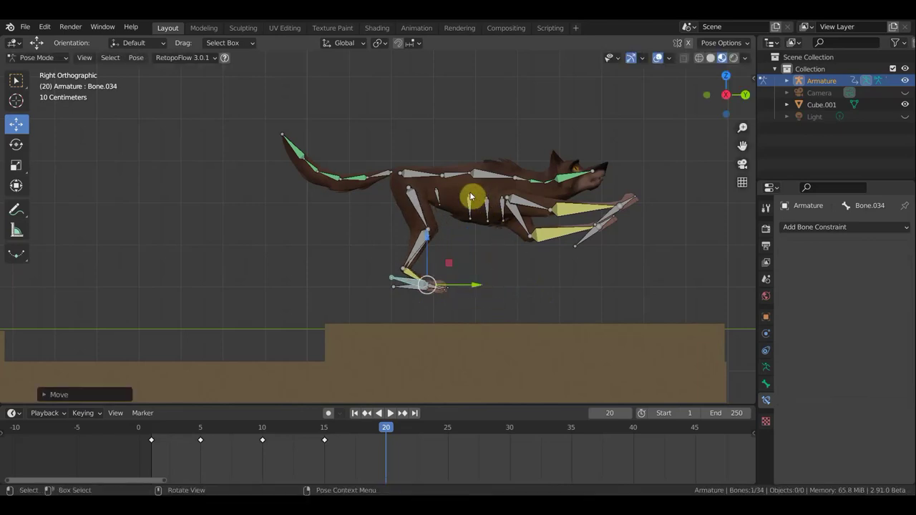
Lower the whole wolf onto the ledge and tilt head bone Bone.005.
key("a")
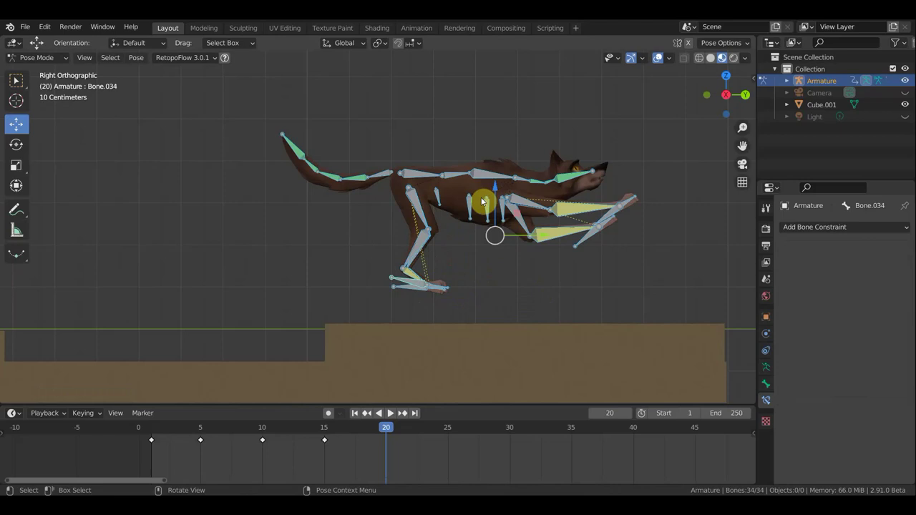
key("g")
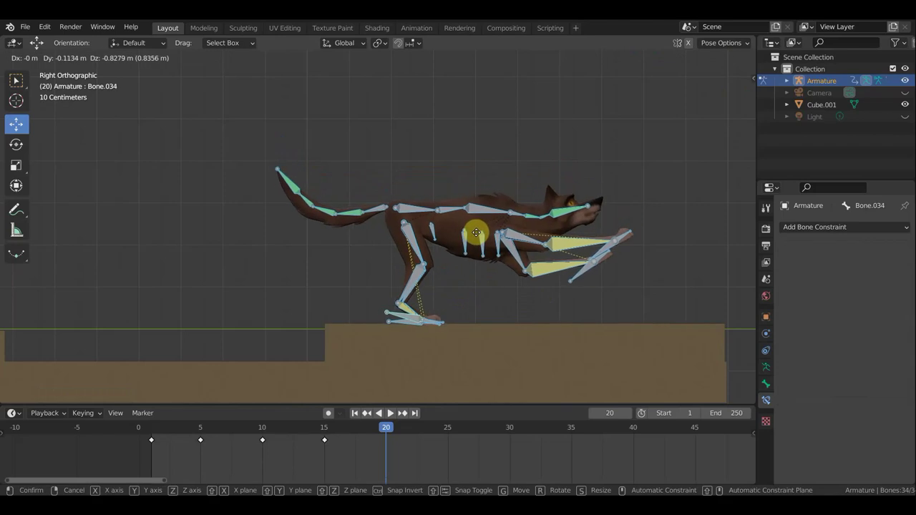
left_click(478, 234)
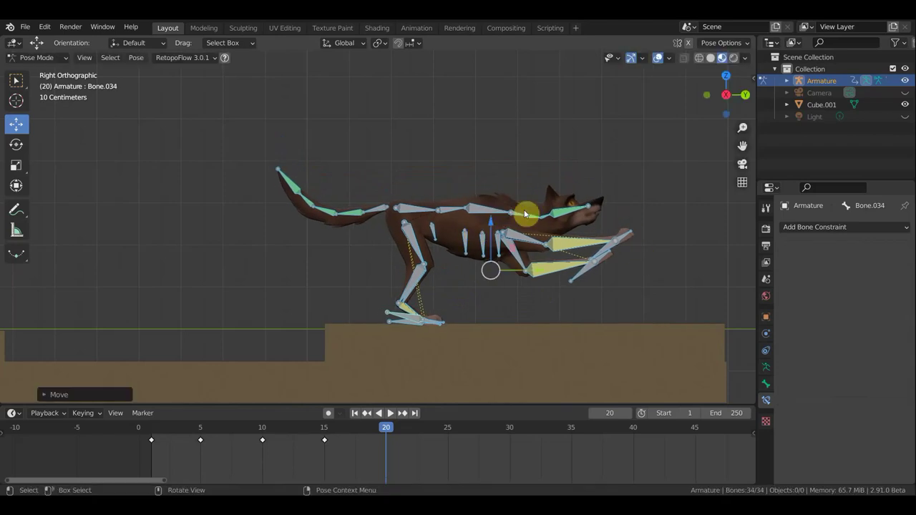
left_click(624, 234)
key("r")
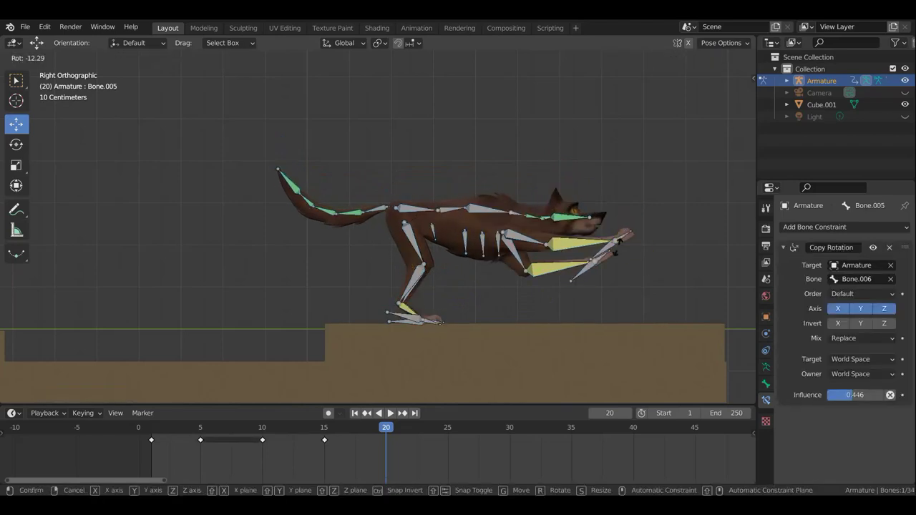
left_click(613, 256)
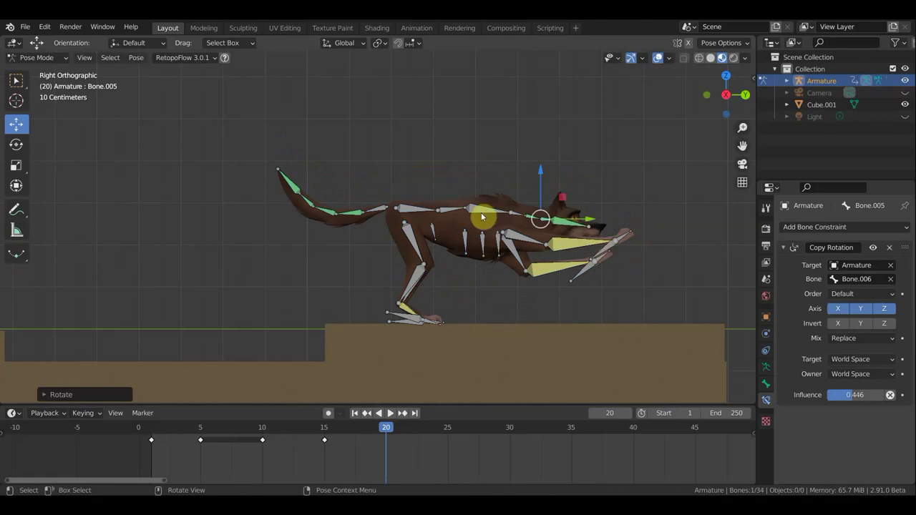
Lift the head with neck bone Bone.002, then tilt Bone.005 slightly downward.
left_click(630, 221)
key("r")
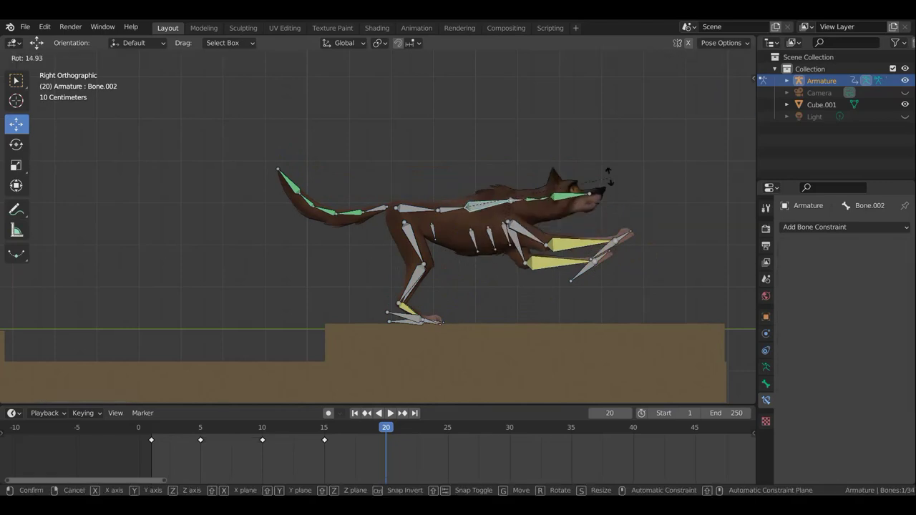
left_click(605, 177)
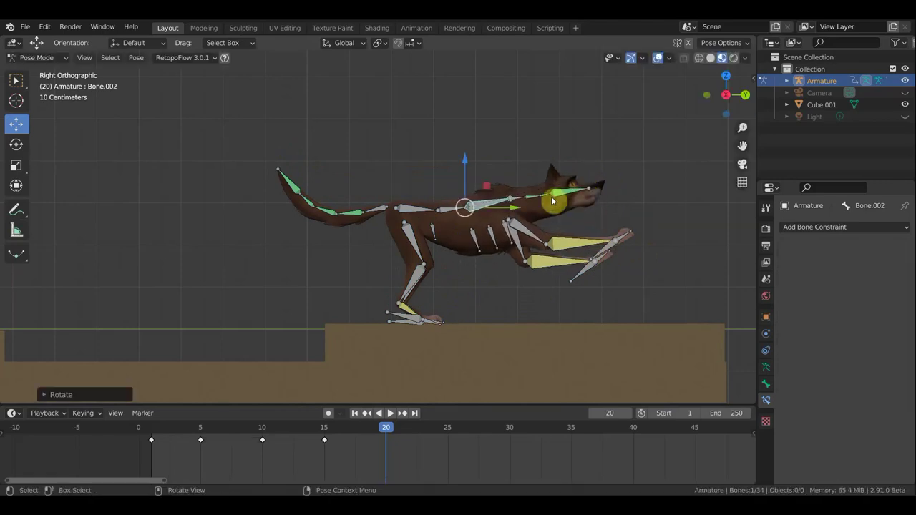
left_click(577, 210)
key("r")
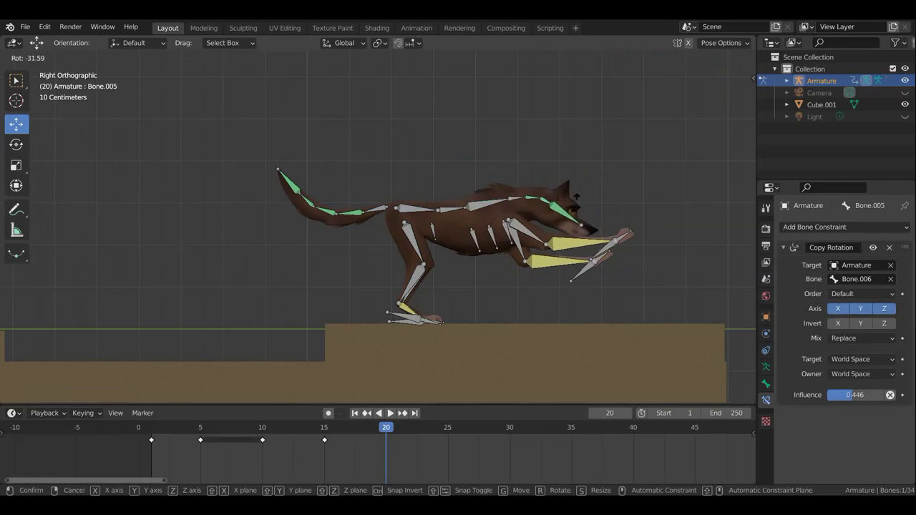
left_click(572, 221)
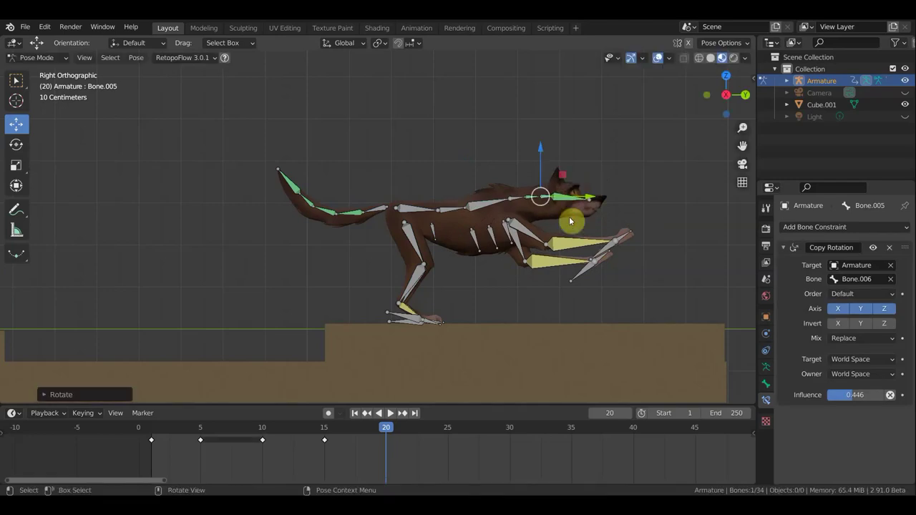
Move and rotate front paw bone Bone.028 so the foot rests on the ledge.
left_click(604, 249)
key("g")
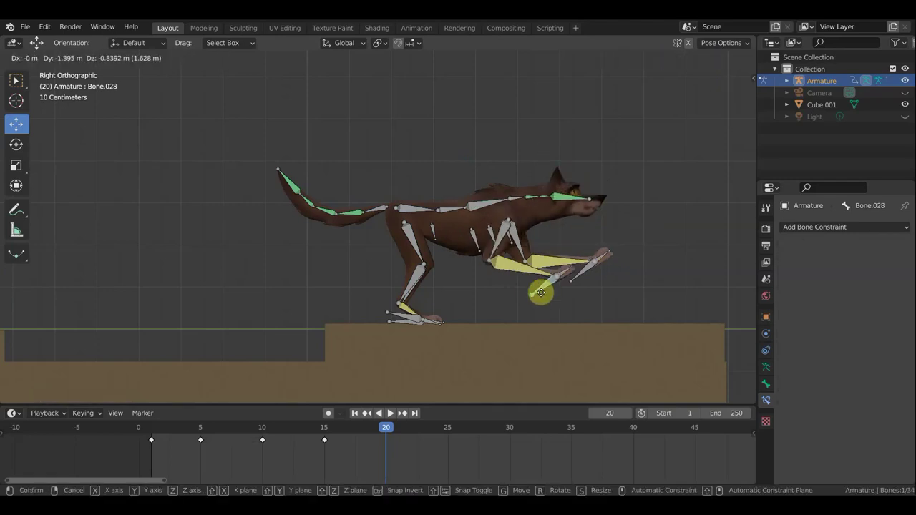
left_click(522, 312)
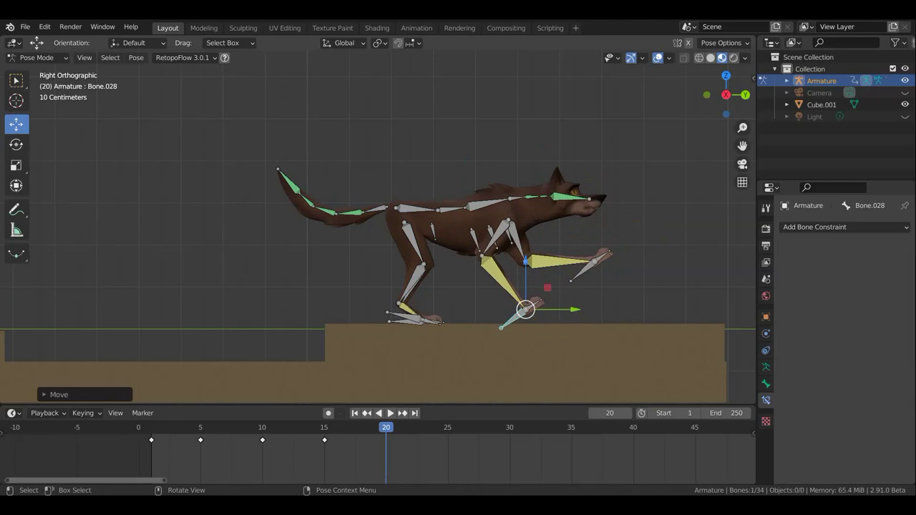
key("r")
left_click(553, 340)
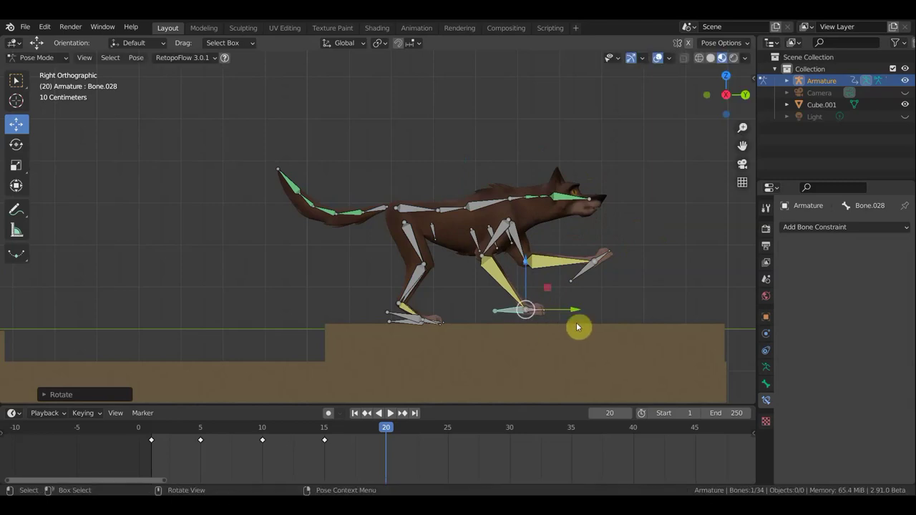
key("g")
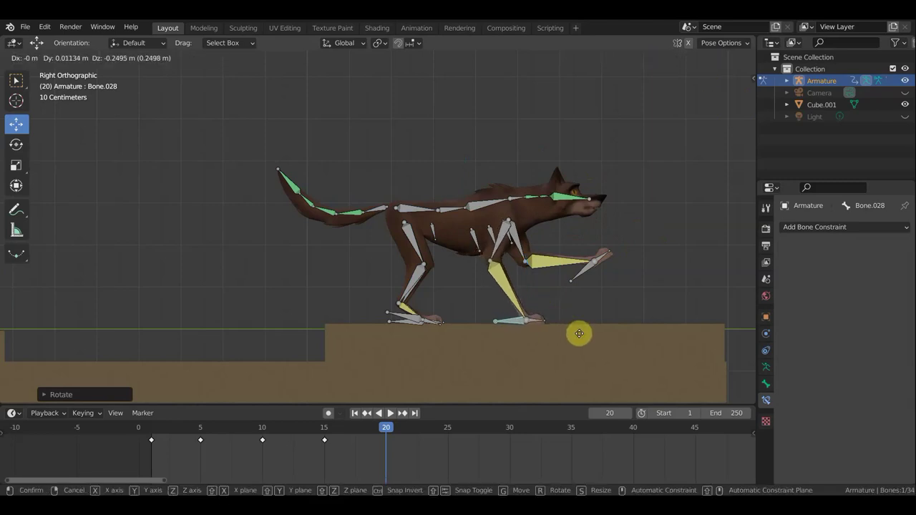
left_click(572, 336)
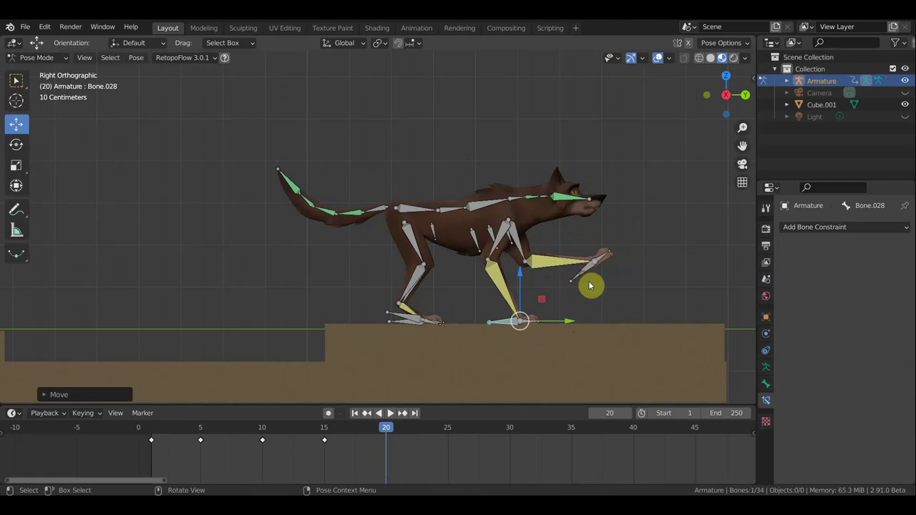
Move and rotate the other front paw bone Bone.015 down onto the ledge.
left_click(590, 286)
key("g")
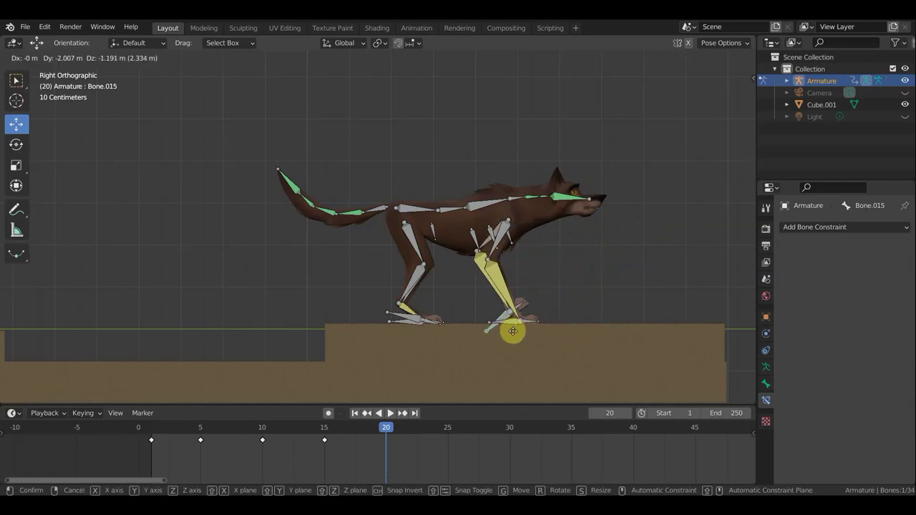
left_click(512, 330)
key("r")
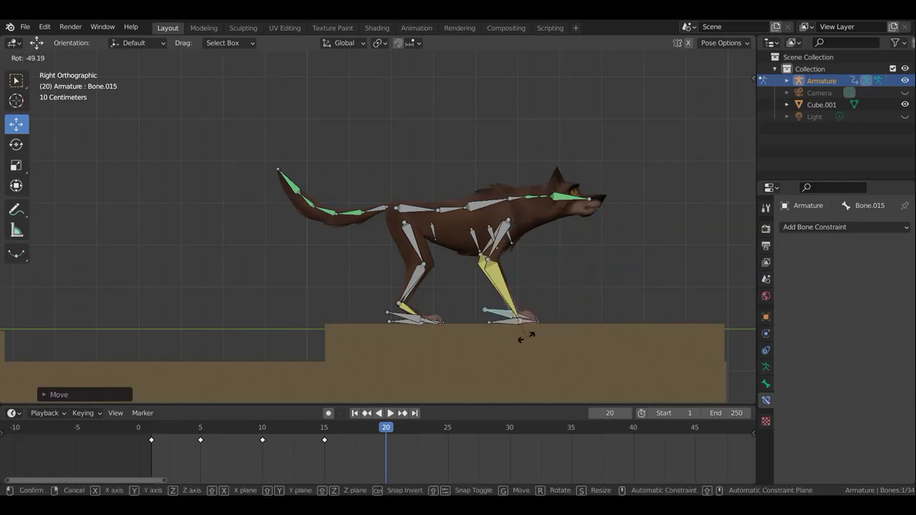
left_click(531, 335)
key("g")
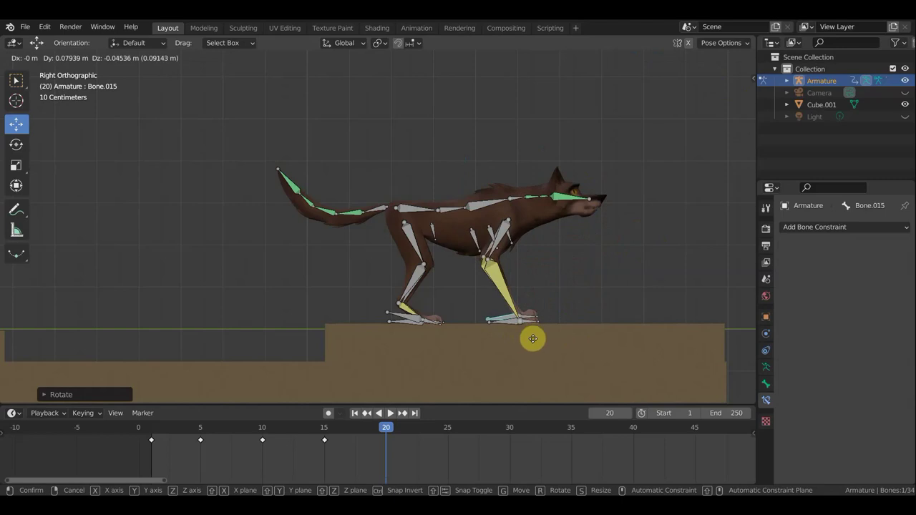
left_click(531, 340)
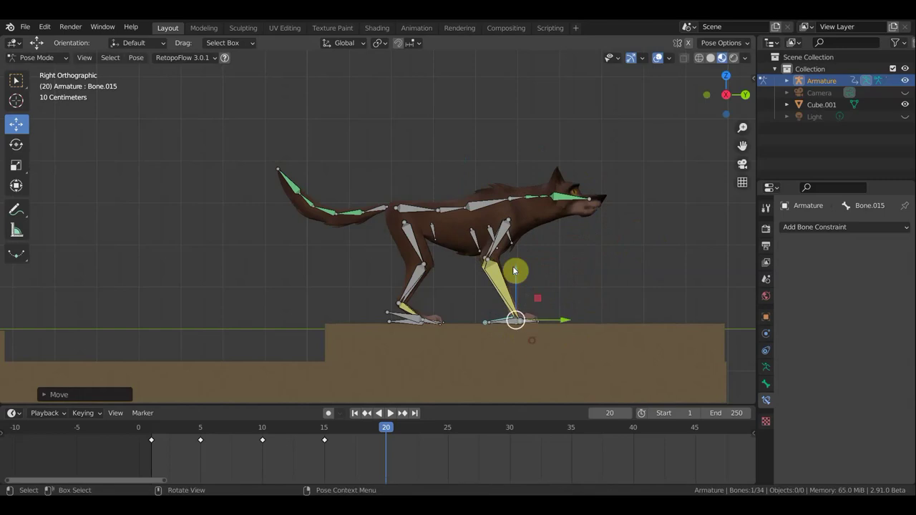
left_click(383, 211)
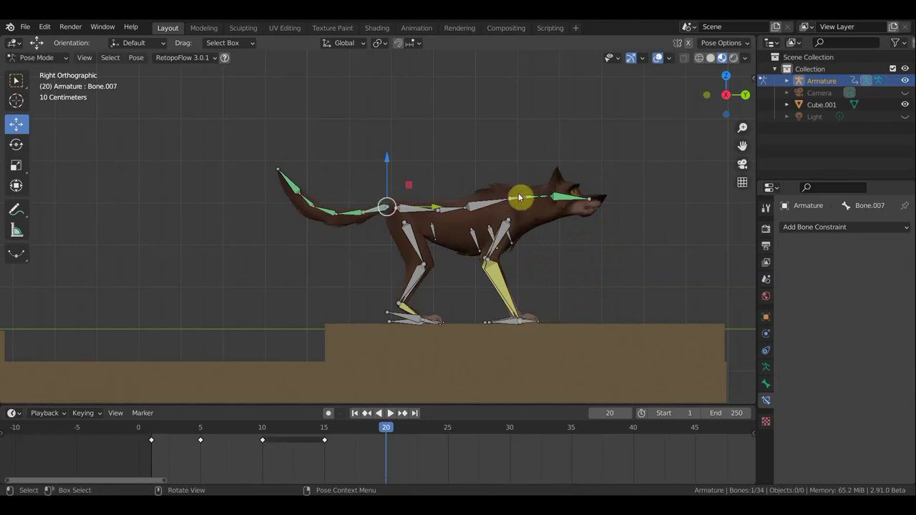
Rotate the wolf's head bone to turn the head in top view.
mouse_move(642, 212)
middle_mouse_down()
mouse_move(658, 310)
mouse_move(571, 266)
middle_mouse_up()
middle_click_drag(594, 221, 595, 363, "shift")
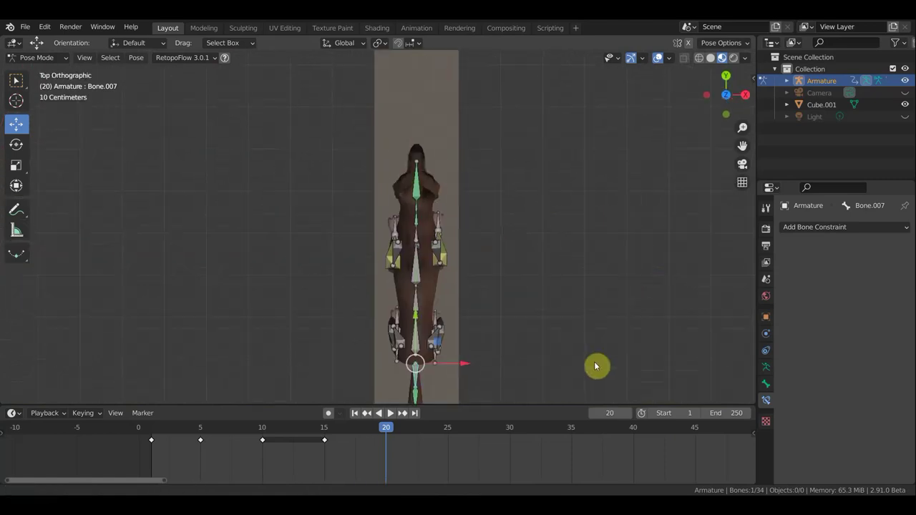
left_click(410, 231)
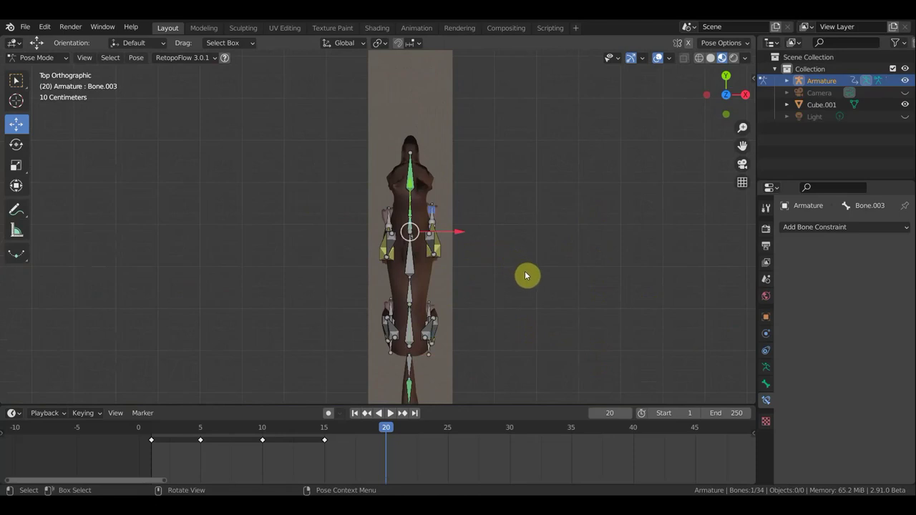
key("r")
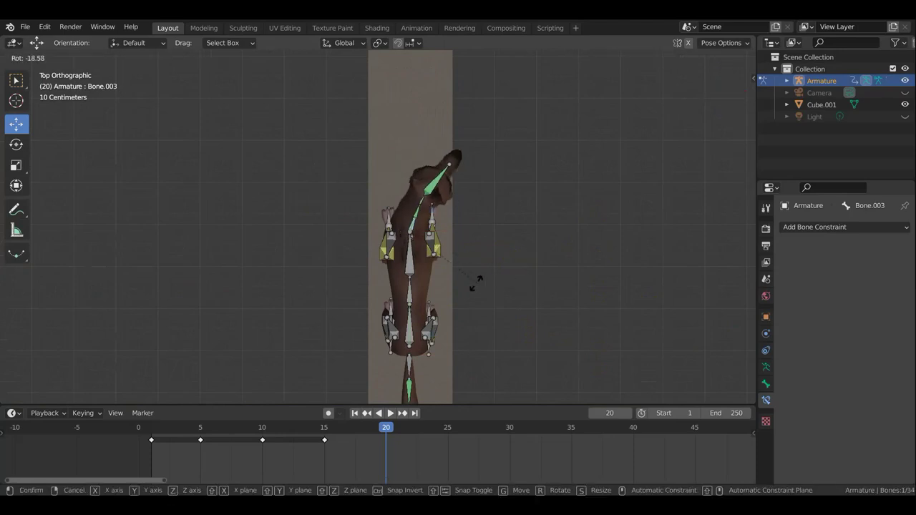
left_click(457, 282)
mouse_move(460, 288)
middle_mouse_down()
mouse_move(344, 150)
mouse_move(329, 209)
mouse_move(308, 194)
middle_mouse_up()
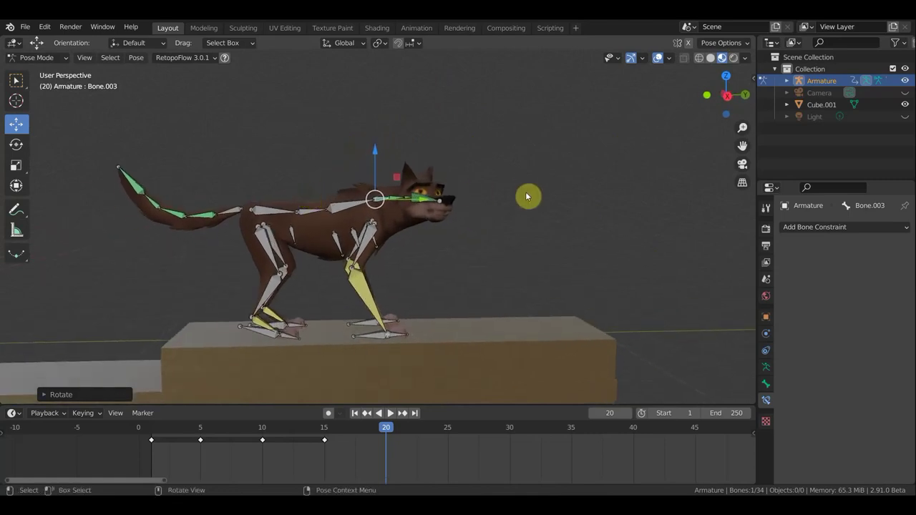
Key location and rotation for all bones at frame 20 and set the end frame to 20.
key("a")
key("i")
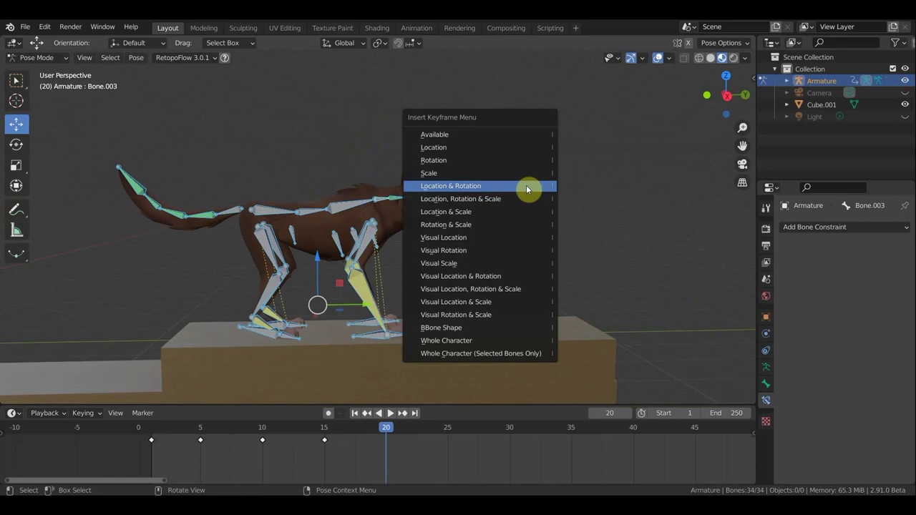
left_click(526, 185)
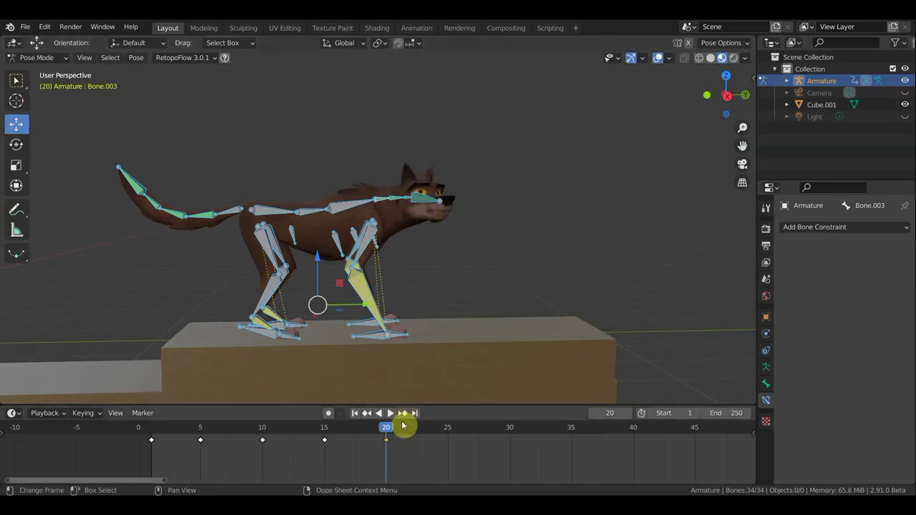
left_click(713, 410)
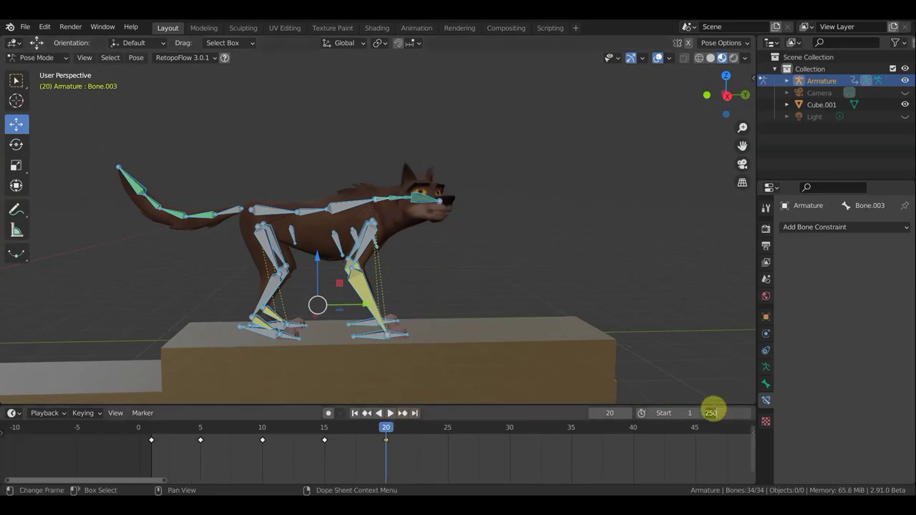
type("20")
key("Return")
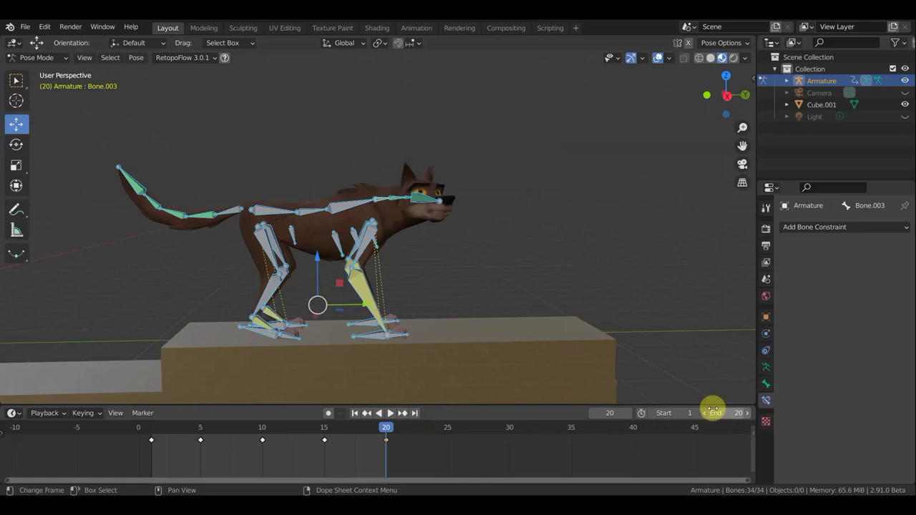
key("KP_3")
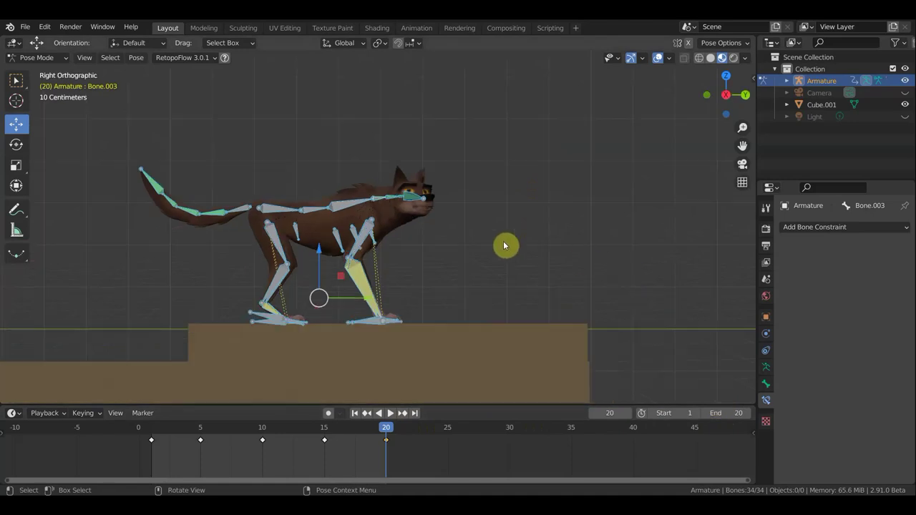
Play back the leap animation in side view to review the whole jump.
mouse_move(501, 244)
middle_mouse_down("shift")
mouse_move(691, 239)
mouse_move(16, 240)
middle_mouse_up("shift")
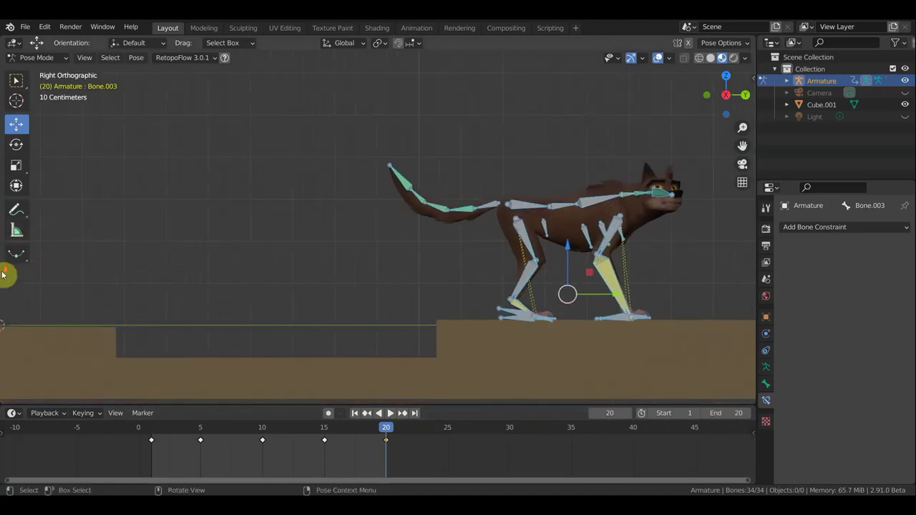
scroll(193, 263, "down", 2)
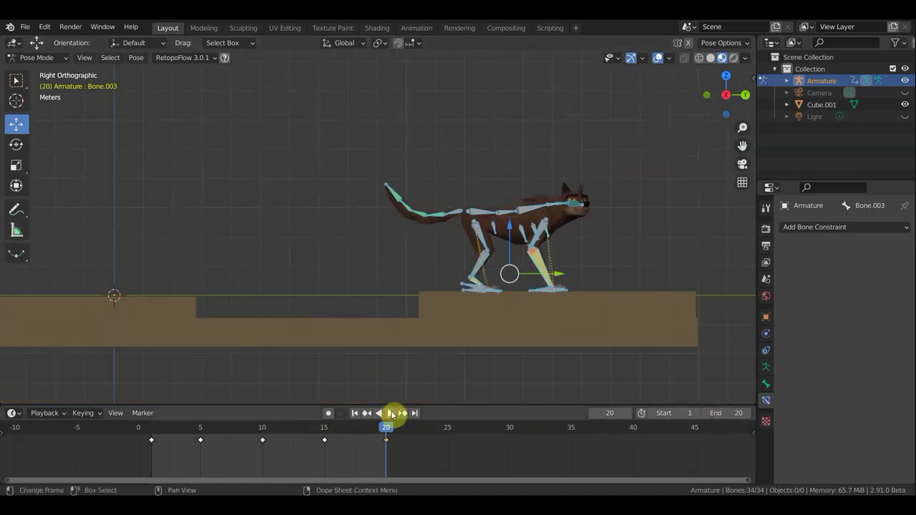
left_click(391, 414)
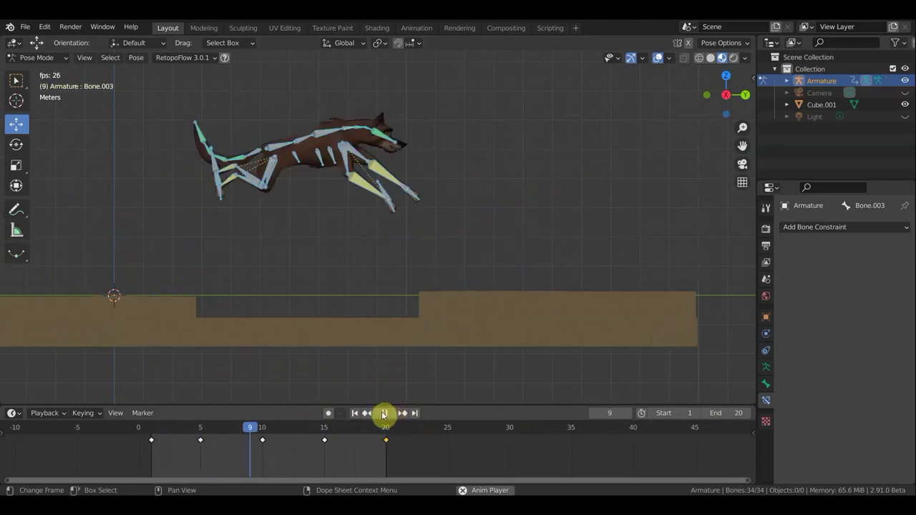
left_click(384, 413)
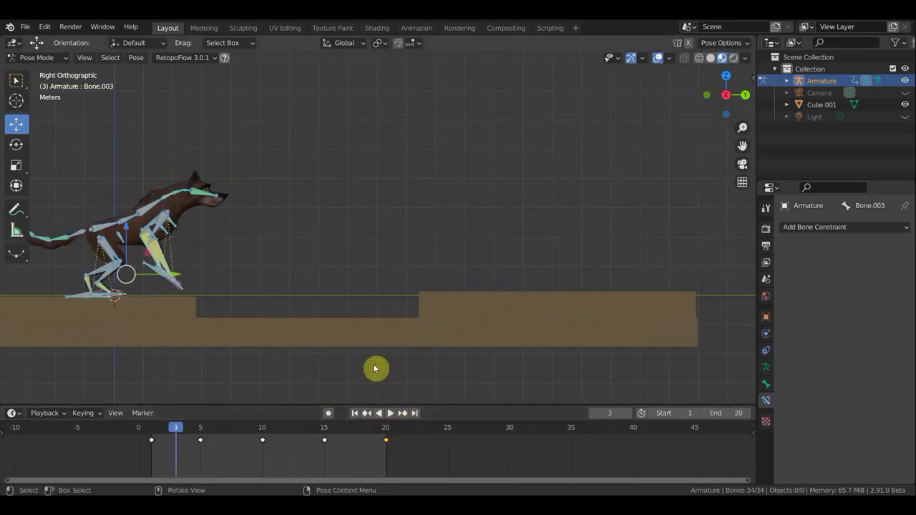
Scrub through frames 15 to 18 to review the landing, stopping at frame 18.
left_click(362, 429)
left_click_drag(365, 429, 336, 431)
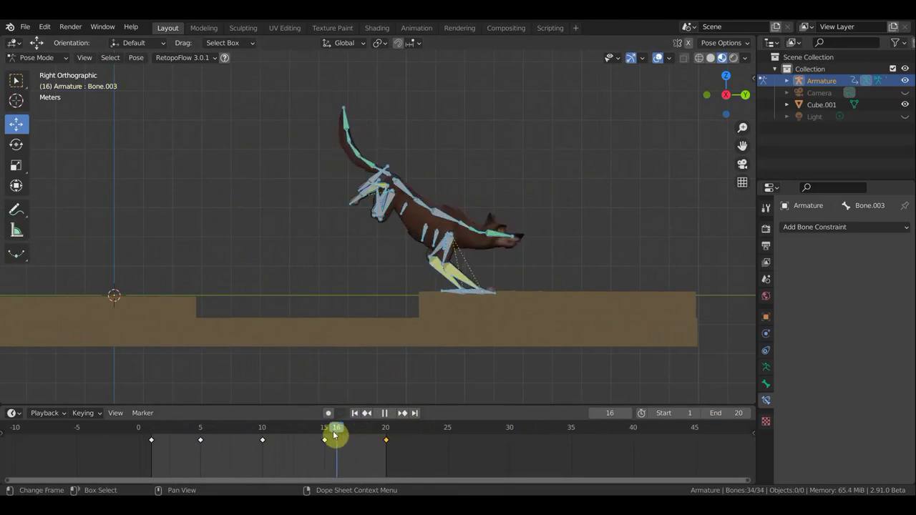
left_click(324, 434)
mouse_move(324, 434)
left_mouse_down()
mouse_move(387, 441)
mouse_move(341, 438)
left_mouse_up()
mouse_move(443, 341)
middle_mouse_down("ctrl")
mouse_move(385, 298)
mouse_move(419, 276)
middle_mouse_up("ctrl")
mouse_move(340, 427)
left_mouse_down()
mouse_move(324, 430)
mouse_move(374, 440)
mouse_move(363, 439)
left_mouse_up()
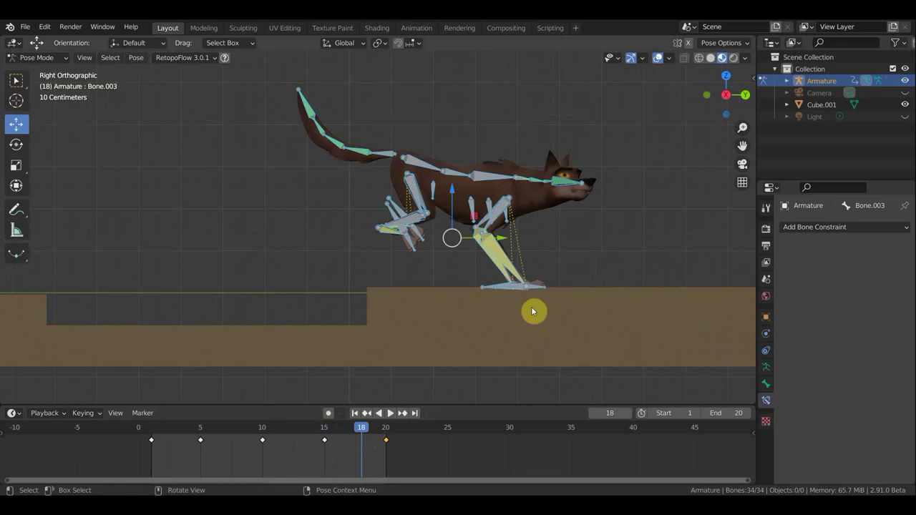
Key a frame 18 breakdown with the wolf shifted back, keying location and rotation.
key("i")
left_click(580, 270)
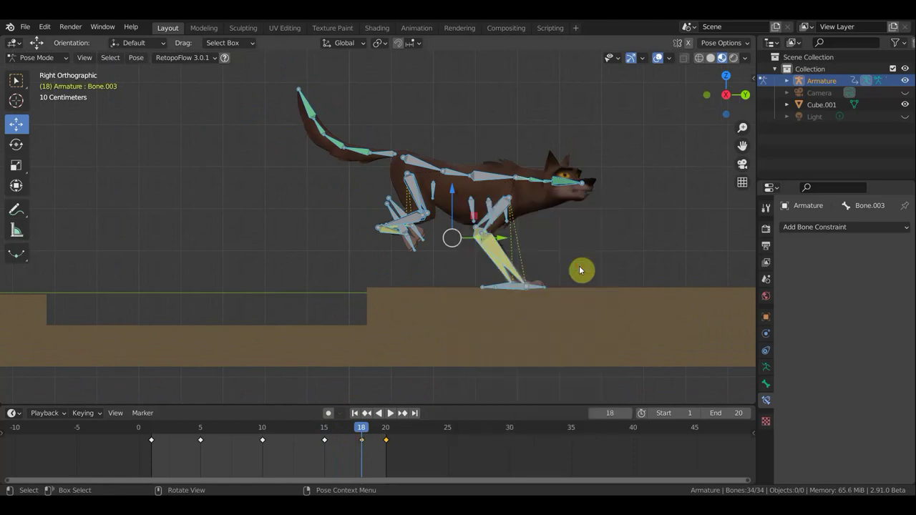
left_click_drag(501, 240, 393, 241)
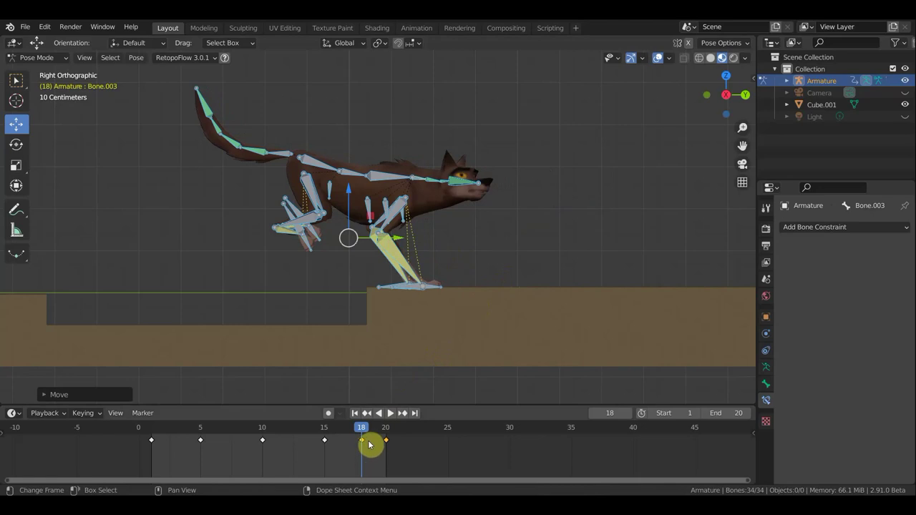
key("i")
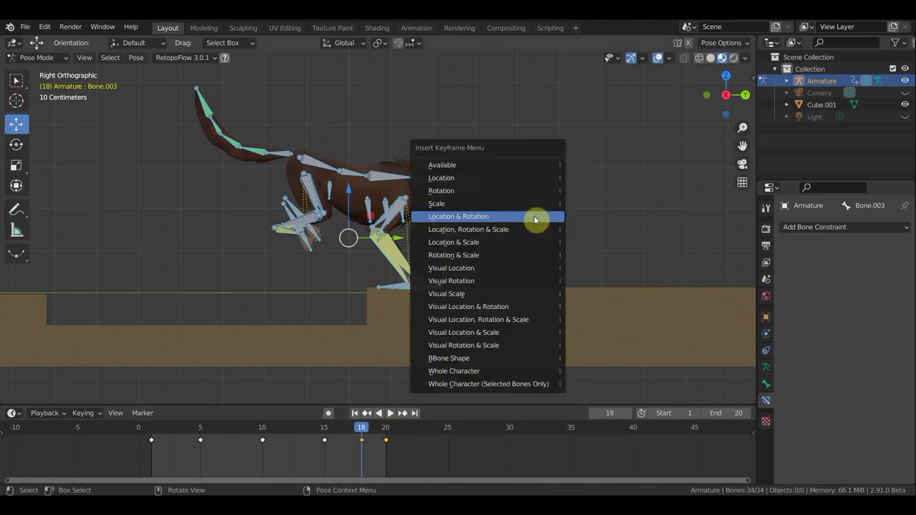
left_click(534, 217)
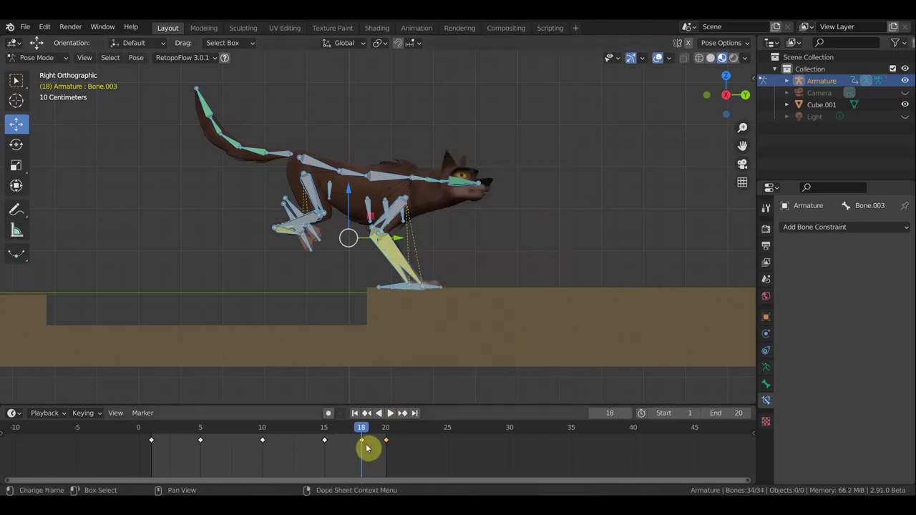
Review frames 18–20, nudge the wolf slightly back on the ledge, and return to frame 18.
key("space")
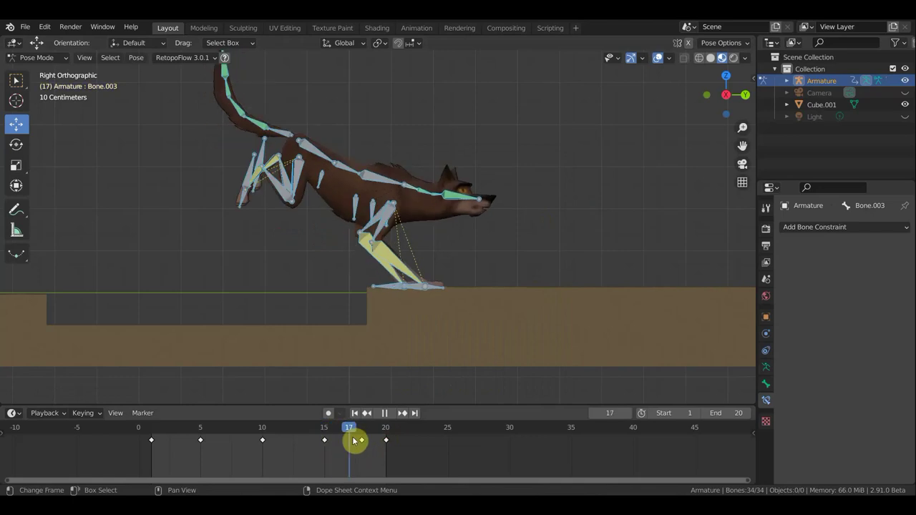
left_click_drag(364, 444, 387, 456)
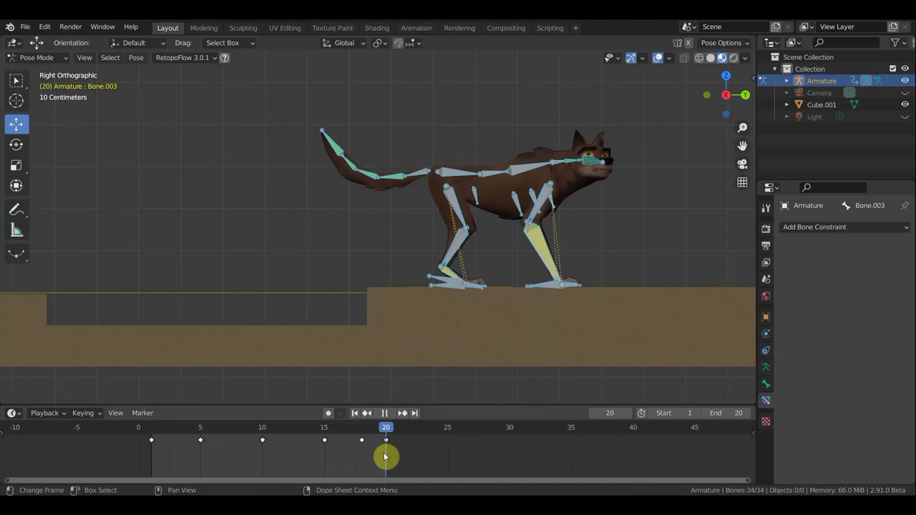
left_click_drag(385, 456, 386, 454)
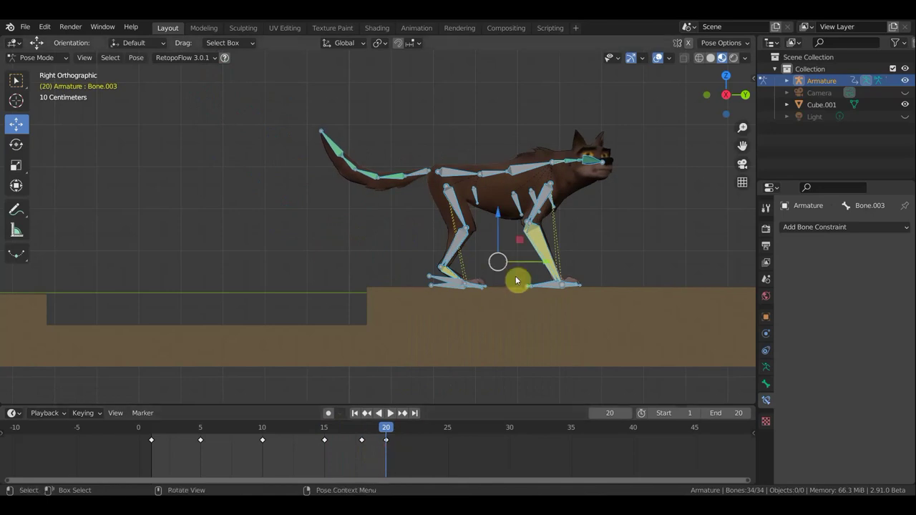
mouse_move(548, 266)
left_mouse_down()
mouse_move(484, 262)
mouse_move(487, 271)
left_mouse_up()
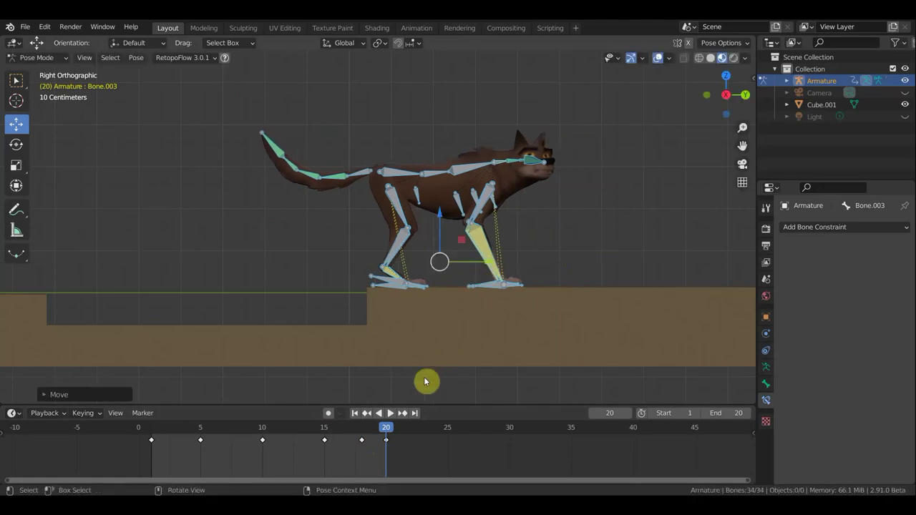
left_click(363, 430)
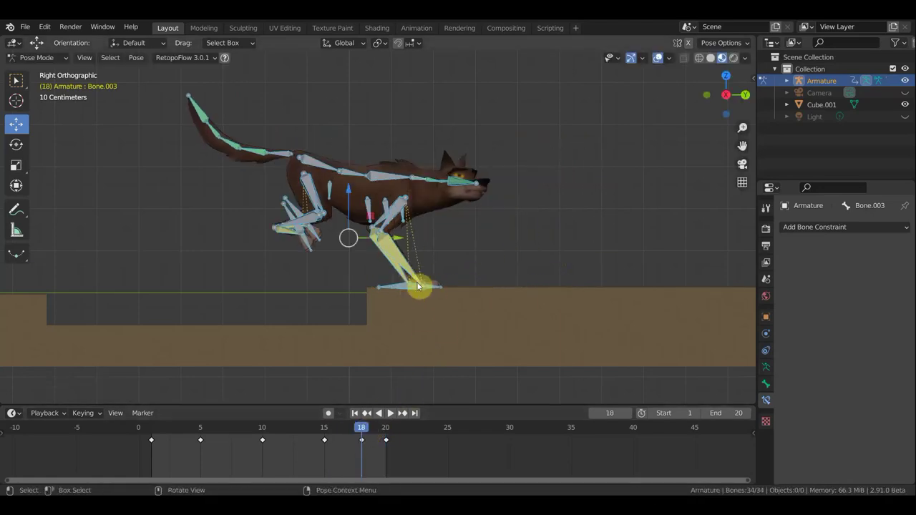
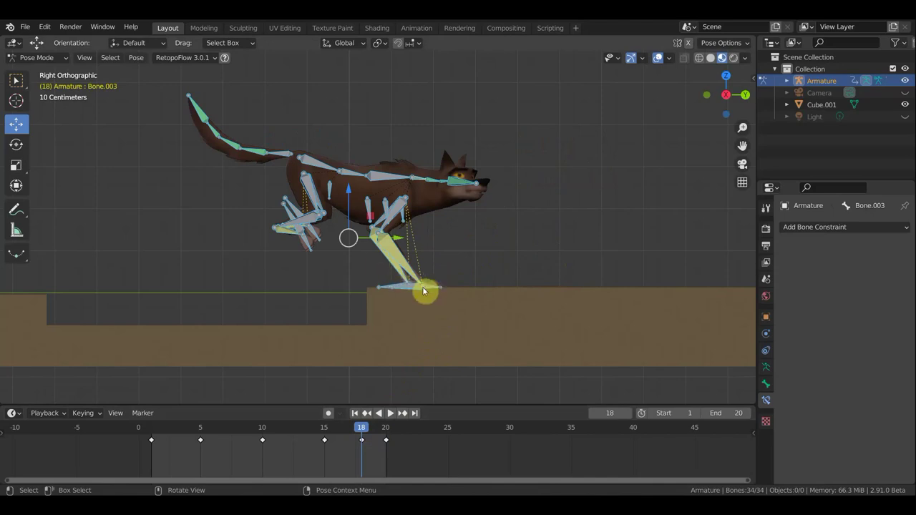
At frame 20, slide the wolf rig back along Y and key Location & Rotation.
left_click(386, 430)
key("g")
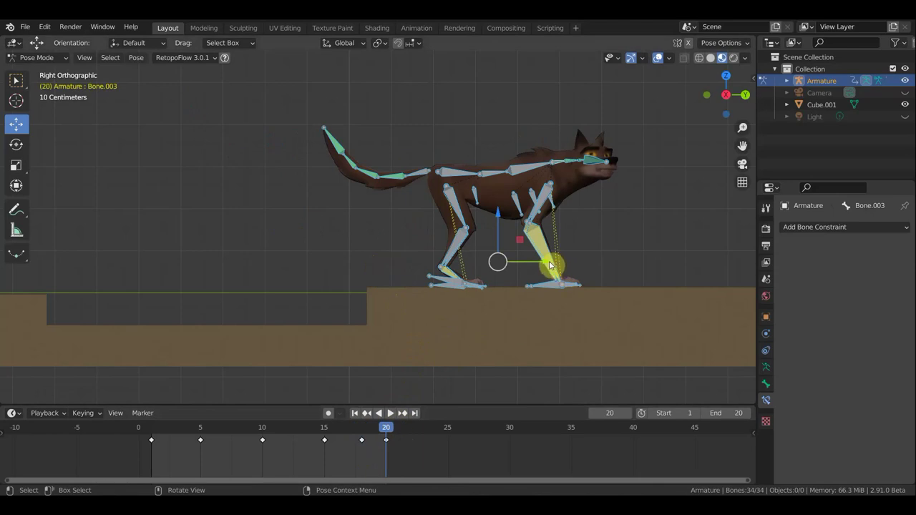
key("y")
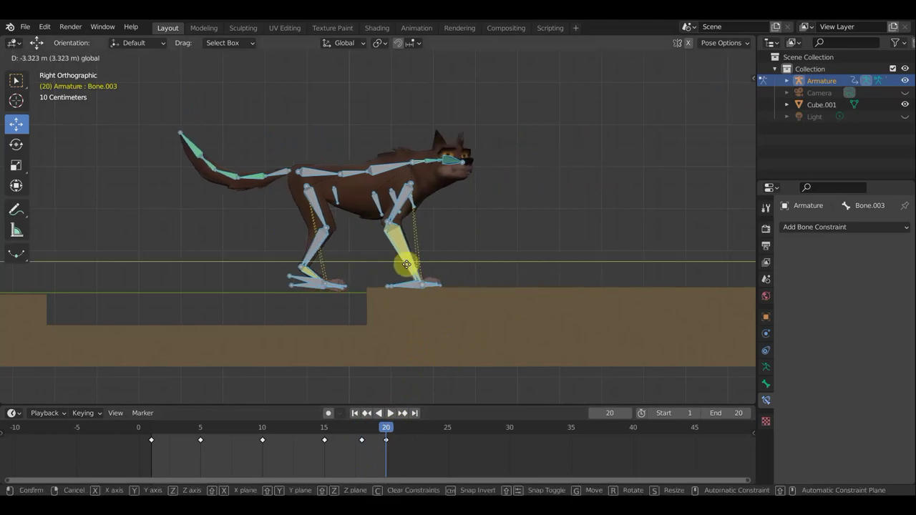
left_click(406, 265)
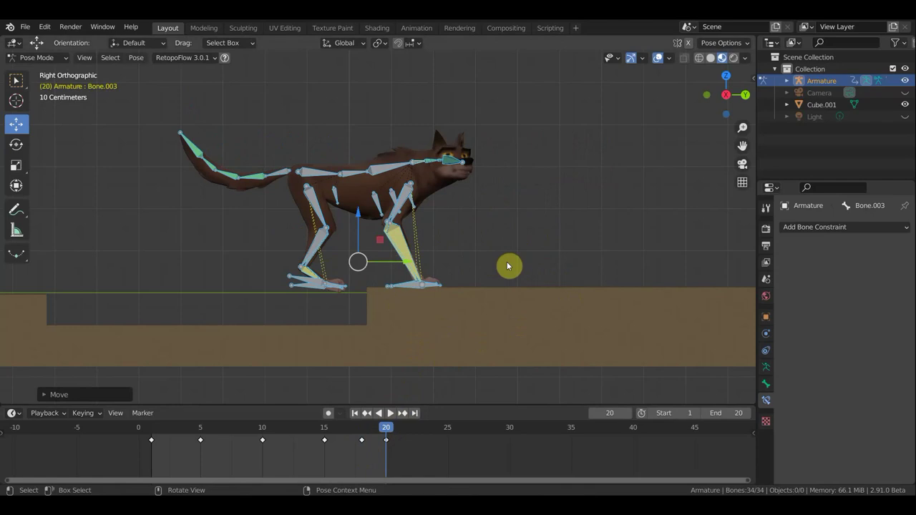
key("i")
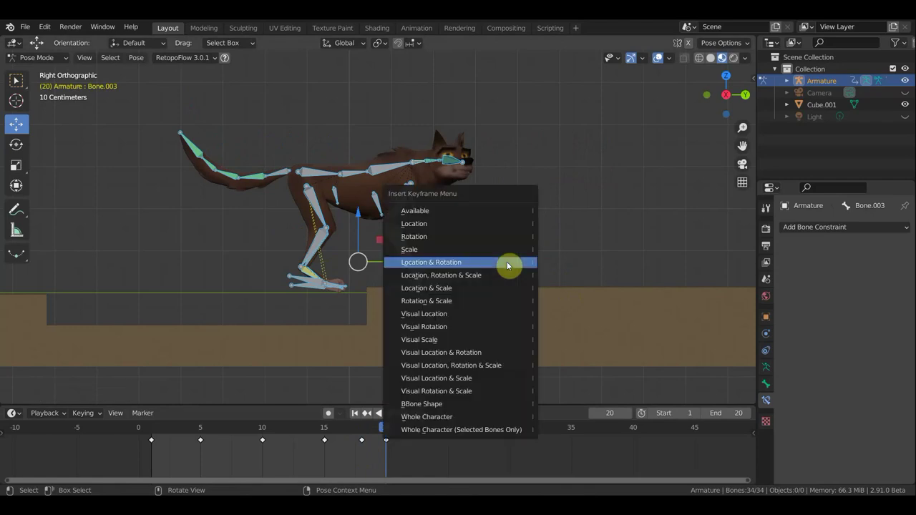
left_click(507, 266)
Play and scrub frames 15–21 to check the landing.
key("space")
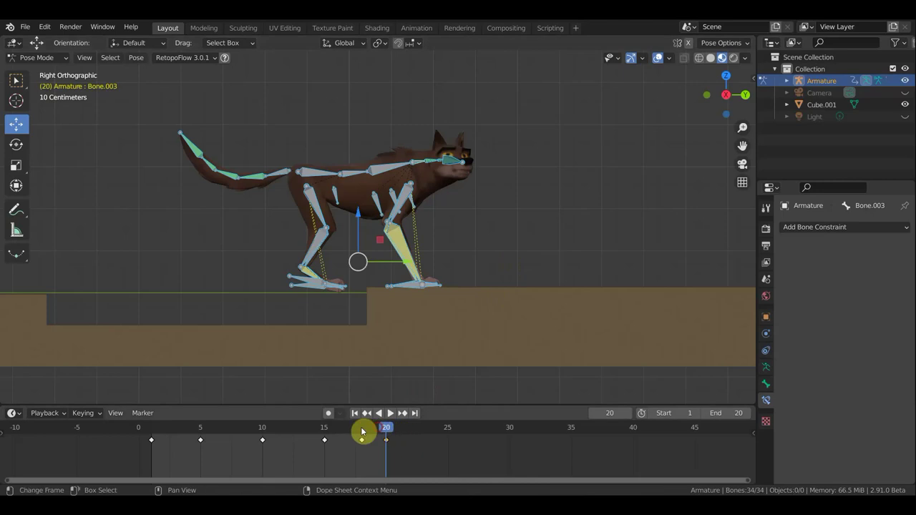
left_click(324, 427)
mouse_move(325, 427)
left_mouse_down()
mouse_move(400, 427)
mouse_move(389, 428)
left_mouse_up()
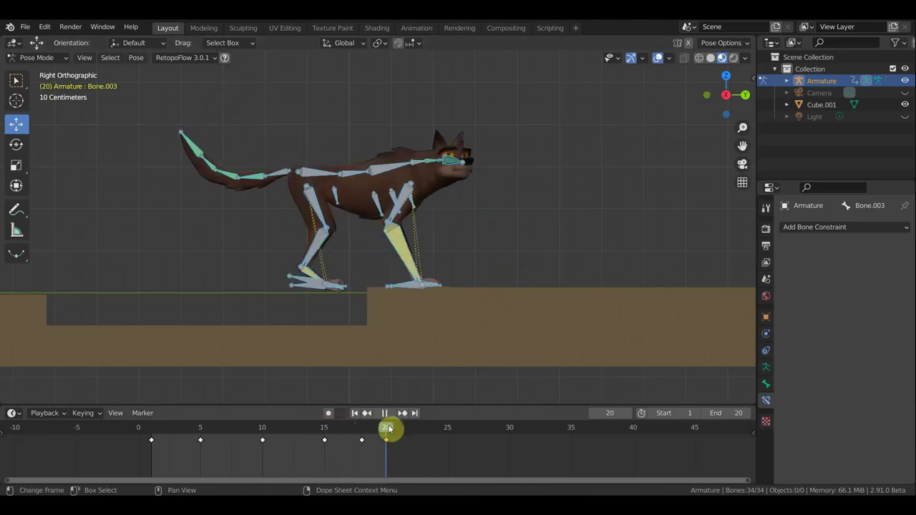
key("space")
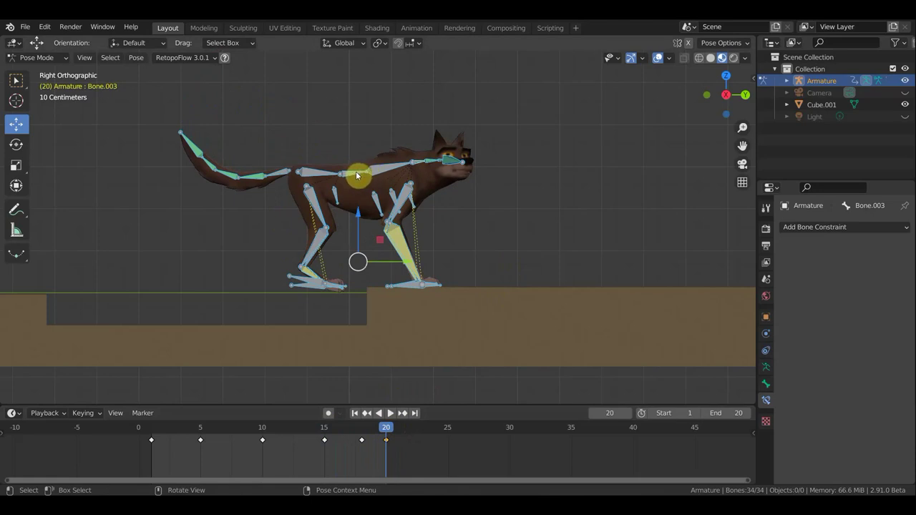
Tilt the spine up, lower the body into a sit, and raise the tail.
left_click(321, 177)
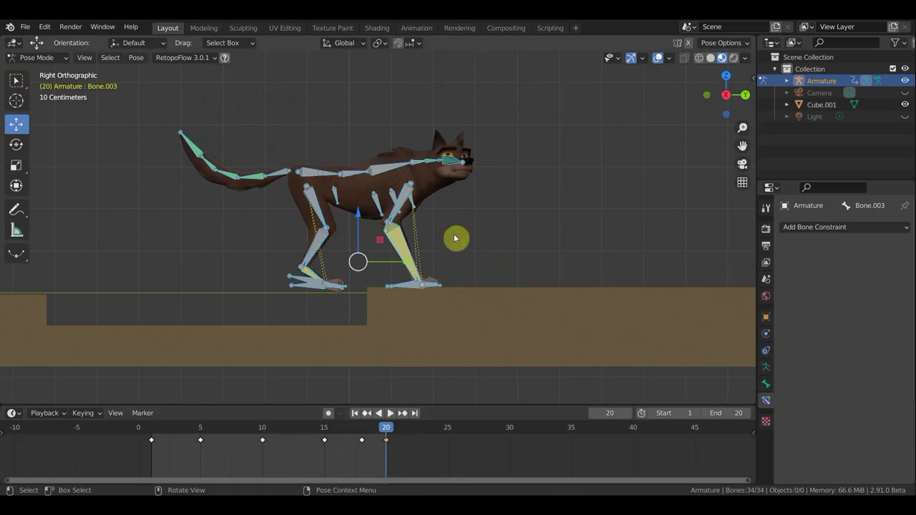
key("r")
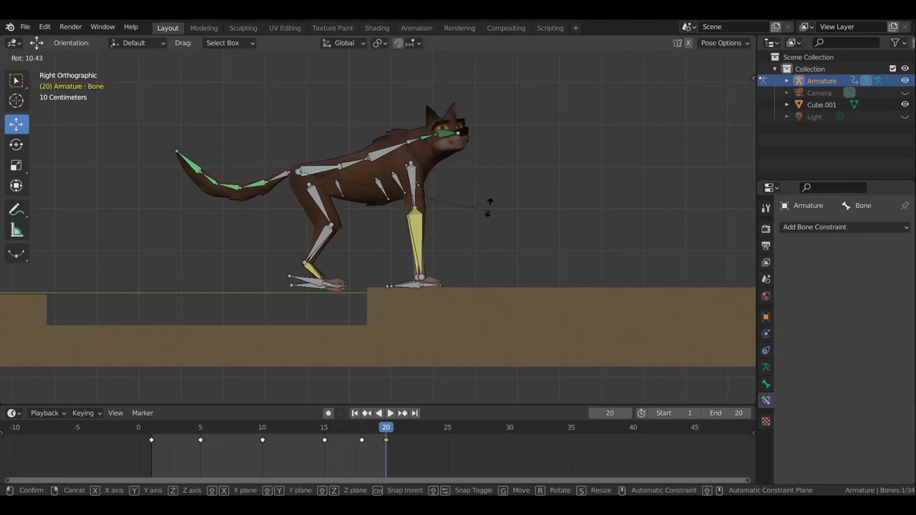
left_click(446, 145)
key("g")
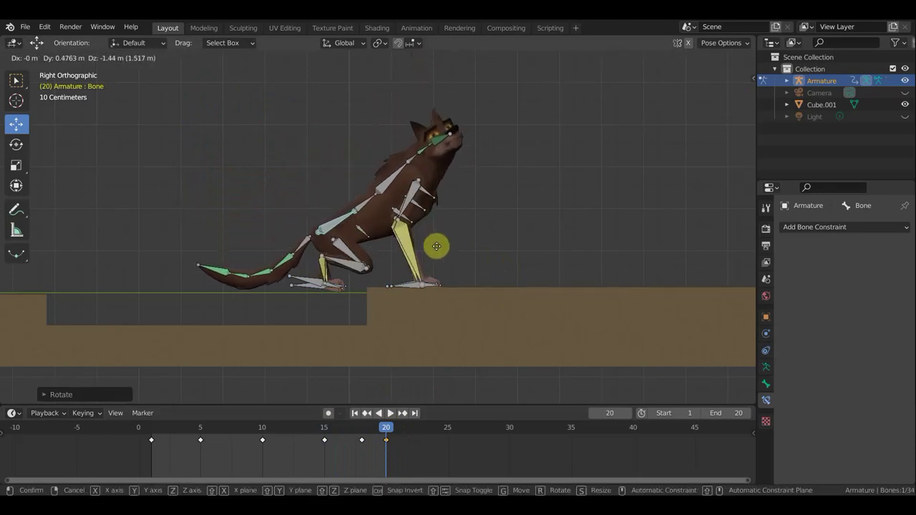
left_click(434, 251)
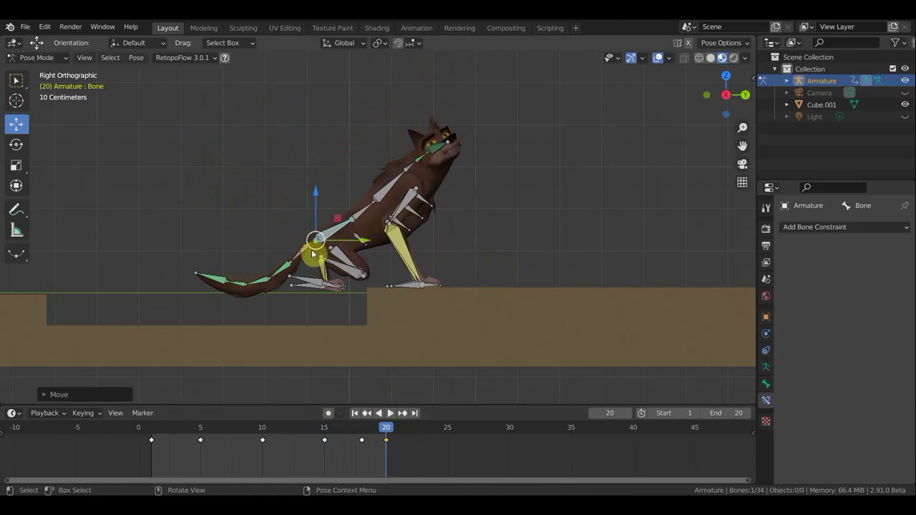
key("r")
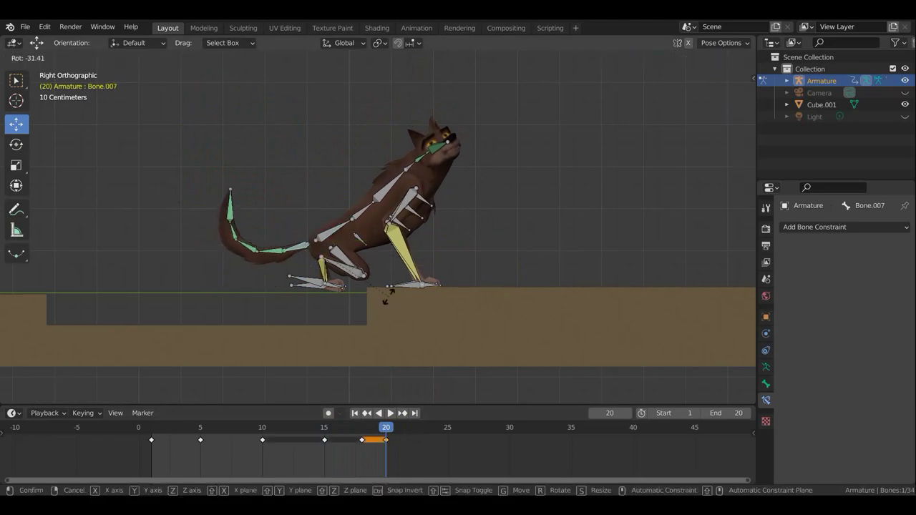
left_click(413, 284)
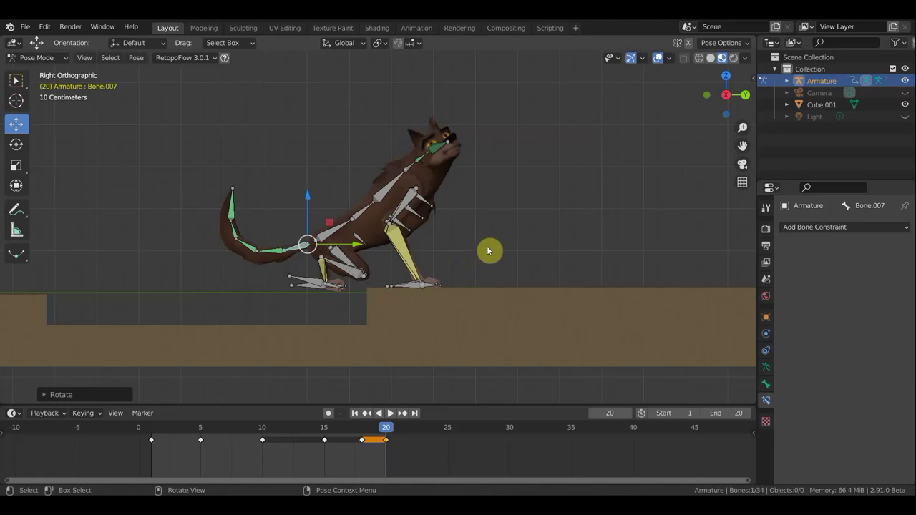
Key Location & Rotation on all bones for the sitting pose, then play the leap.
key("a")
key("i")
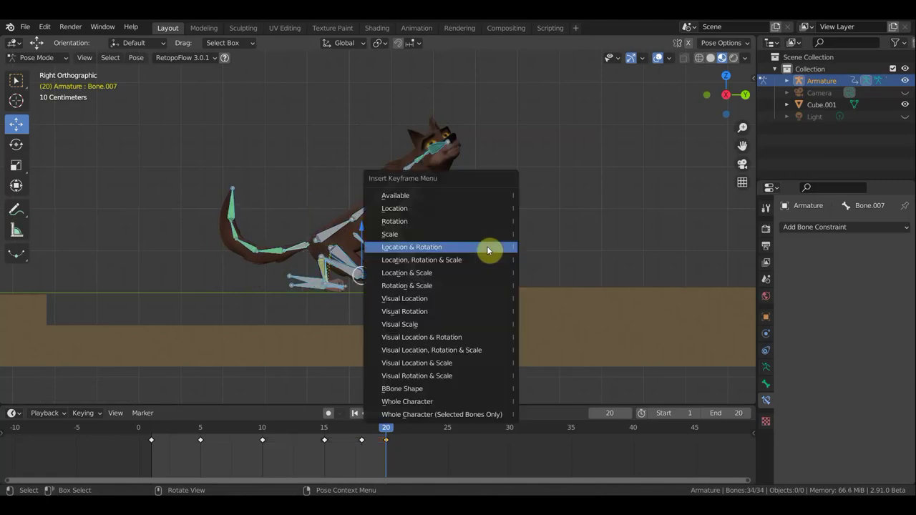
left_click(487, 249)
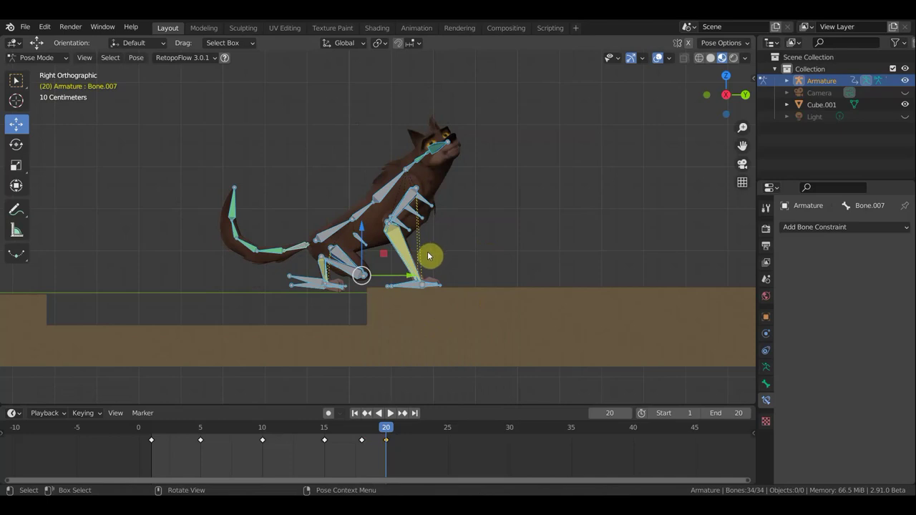
left_click(390, 413)
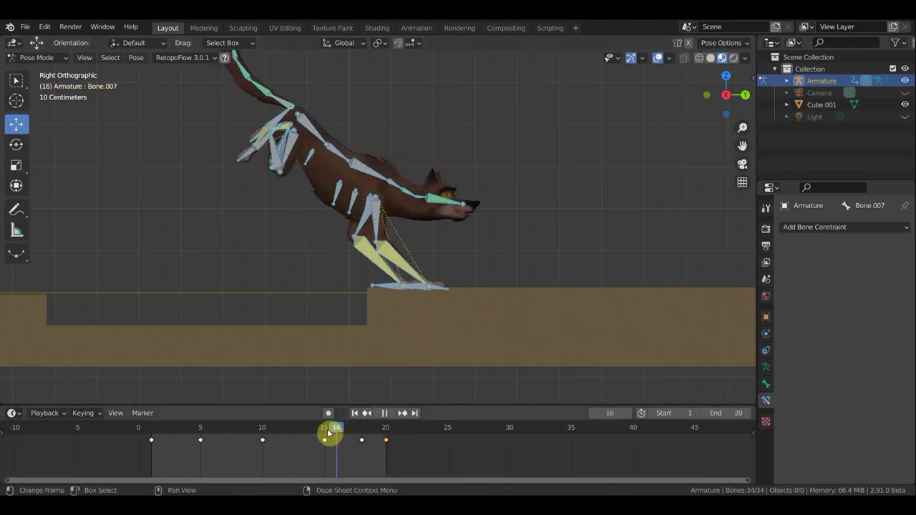
left_click_drag(296, 430, 385, 465)
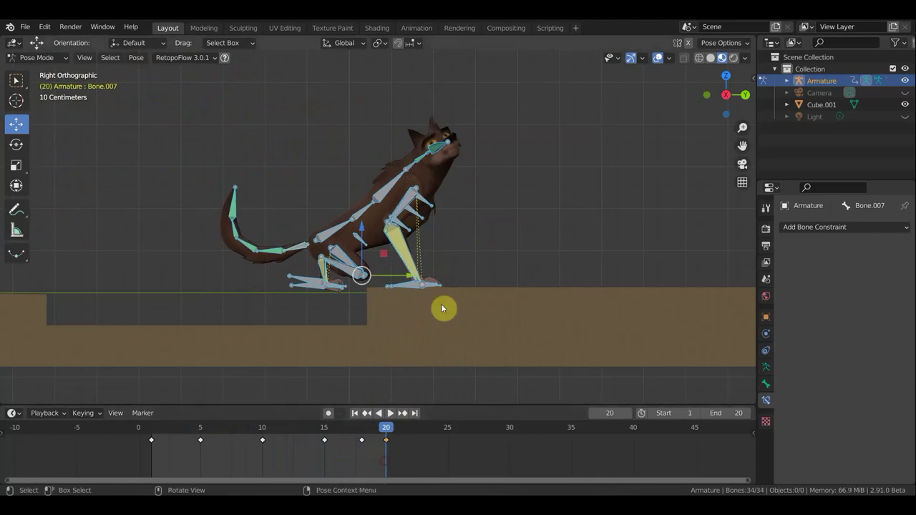
scroll(443, 299, "down", 1)
middle_click_drag(474, 314, 558, 307, "shift")
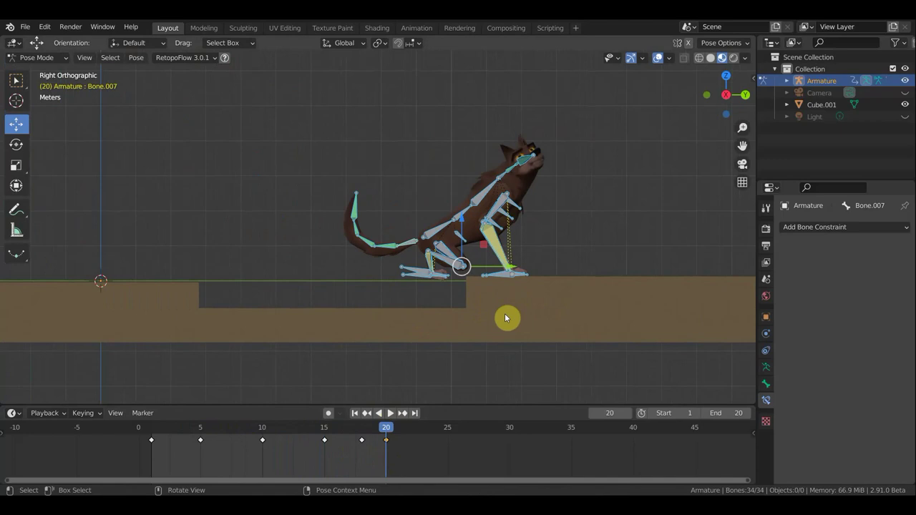
middle_click_drag(450, 342, 556, 352, "shift")
scroll(533, 337, "down", 1)
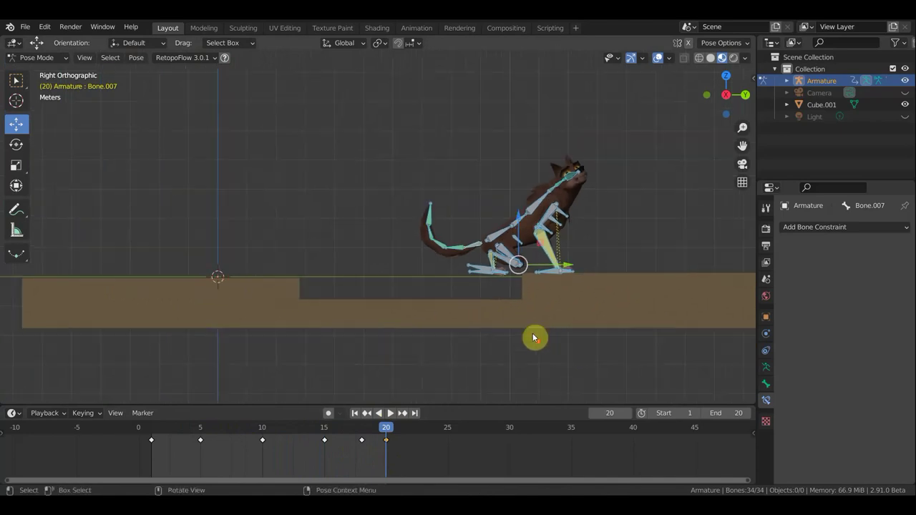
scroll(515, 333, "down", 1)
mouse_move(382, 425)
left_mouse_down()
mouse_move(178, 418)
mouse_move(200, 432)
mouse_move(168, 429)
mouse_move(175, 427)
left_mouse_up()
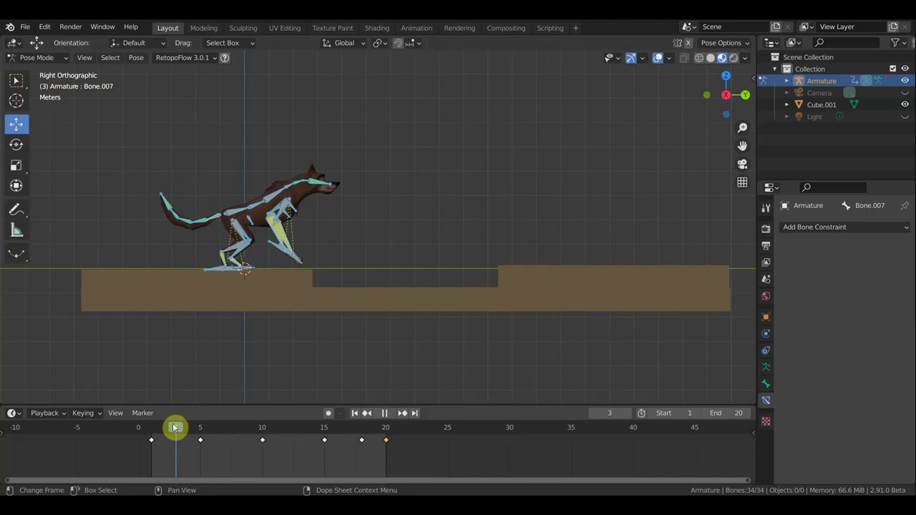
Recentre the view and scrub from frame 1 to the rearing pose at frame 5.
left_click_drag(173, 427, 176, 424)
left_click(286, 249)
middle_click_drag(413, 231, 451, 229, "shift")
scroll(452, 228, "up", 2)
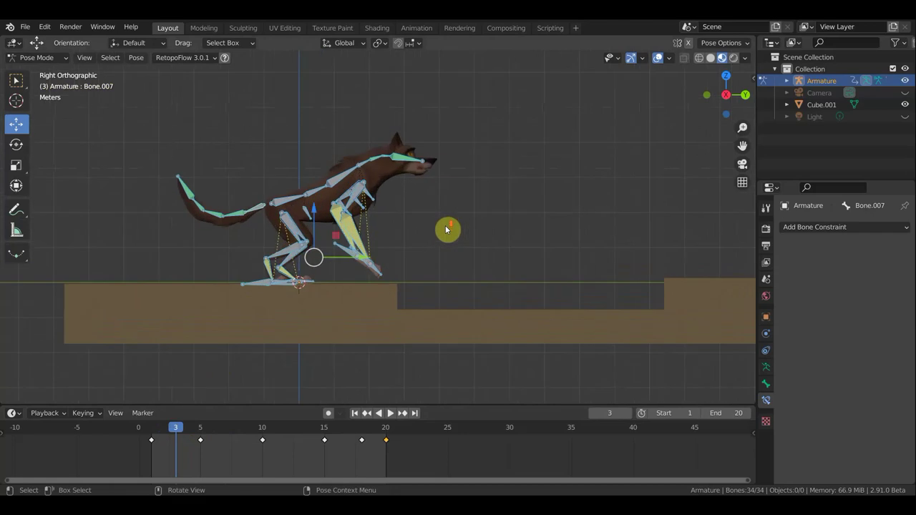
left_click_drag(175, 430, 148, 429)
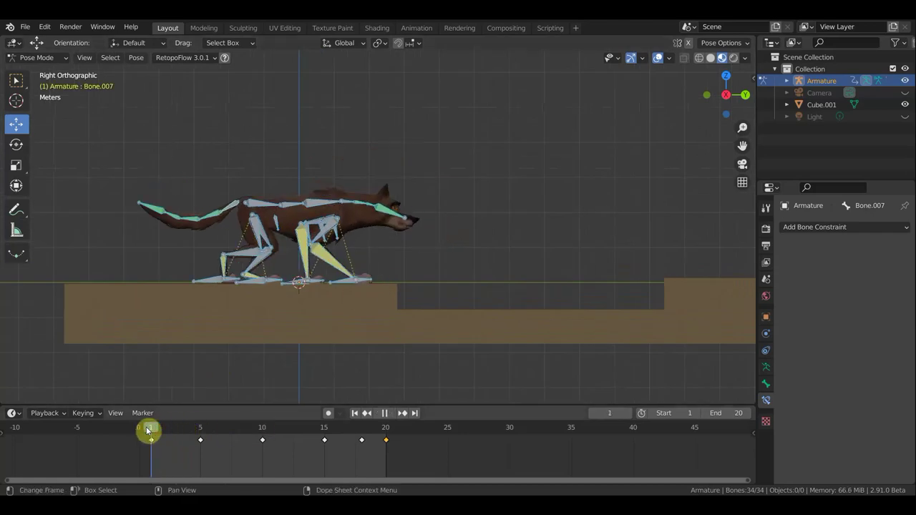
mouse_move(150, 430)
left_mouse_down()
mouse_move(198, 443)
mouse_move(161, 441)
mouse_move(200, 442)
left_mouse_up()
Drag the wolf about 3 m back along Y and key Location & Rotation at frame 5.
left_click_drag(438, 243, 326, 250)
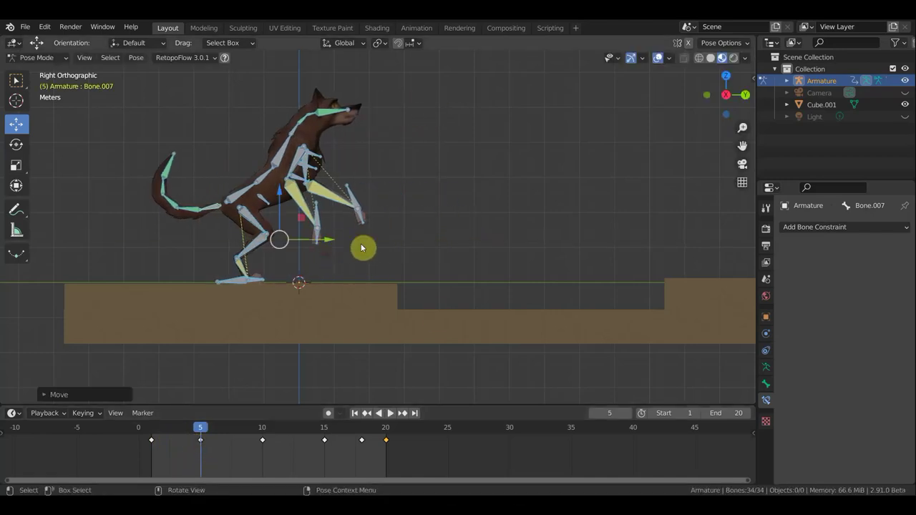
key("i")
left_click(462, 225)
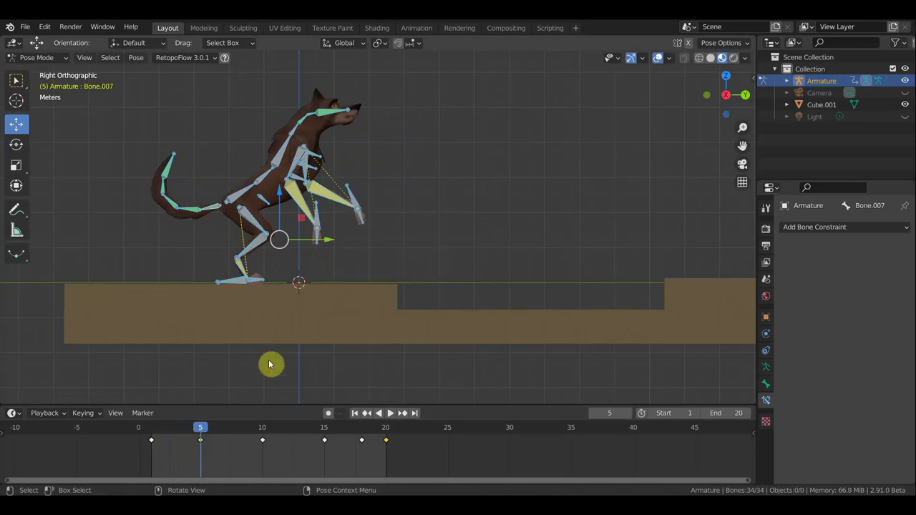
left_click_drag(204, 428, 390, 441)
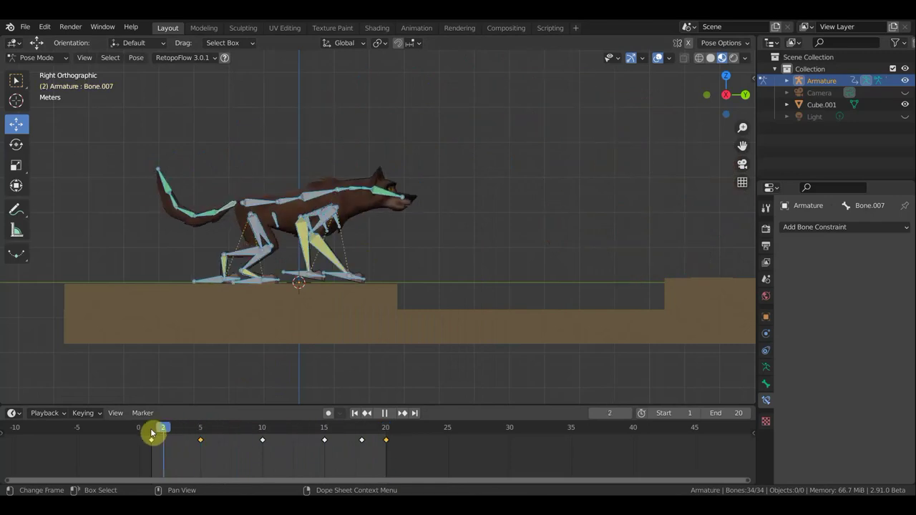
Scrub from frame 22 back through the leap to take-off, then play it to review the landing.
left_click(410, 427)
middle_click_drag(546, 365, 357, 386, "shift")
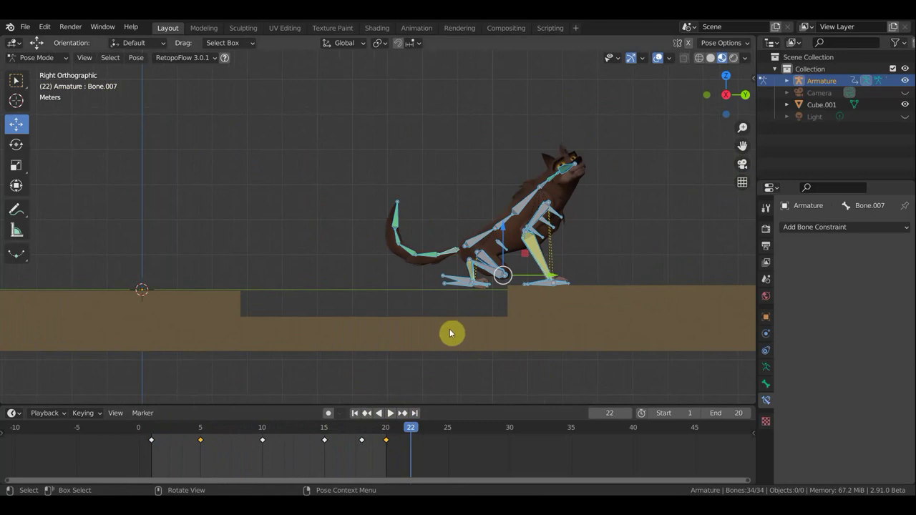
left_click_drag(410, 430, 262, 438)
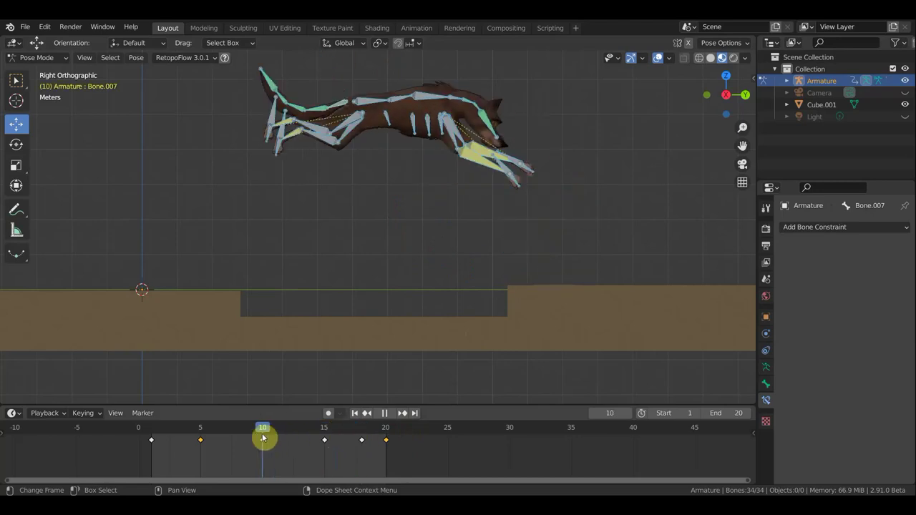
mouse_move(262, 438)
left_mouse_down()
mouse_move(206, 438)
mouse_move(341, 468)
mouse_move(282, 456)
left_mouse_up()
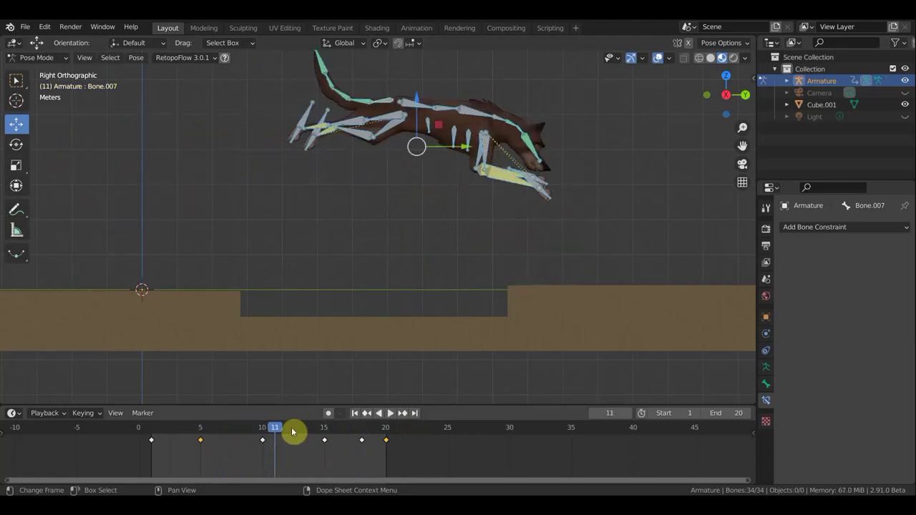
key("space")
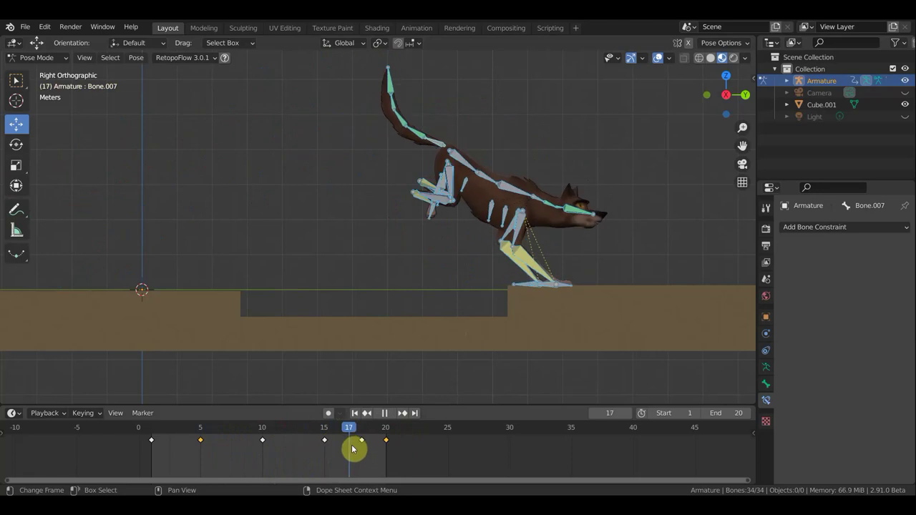
key("space")
Shift the last three leap keyframes three frames earlier and play to check timing.
left_click_drag(406, 455, 320, 434)
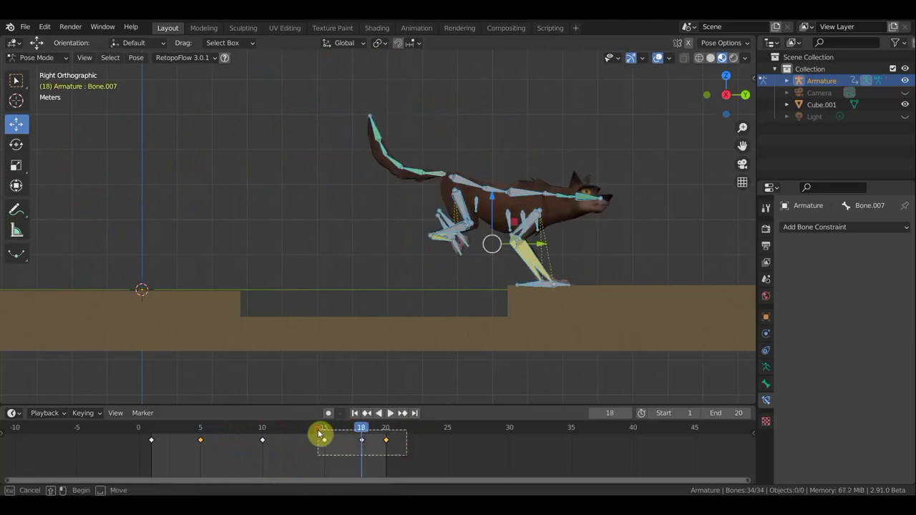
key("g")
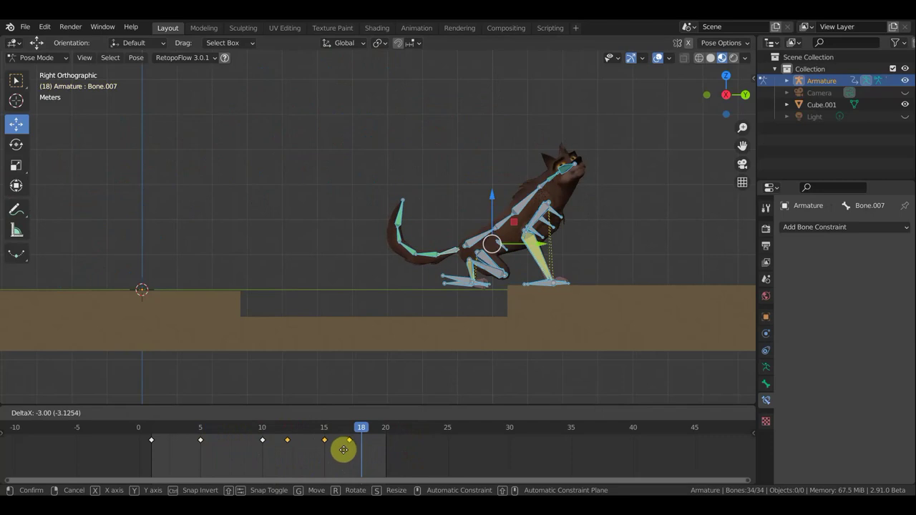
left_click(343, 449)
key("space")
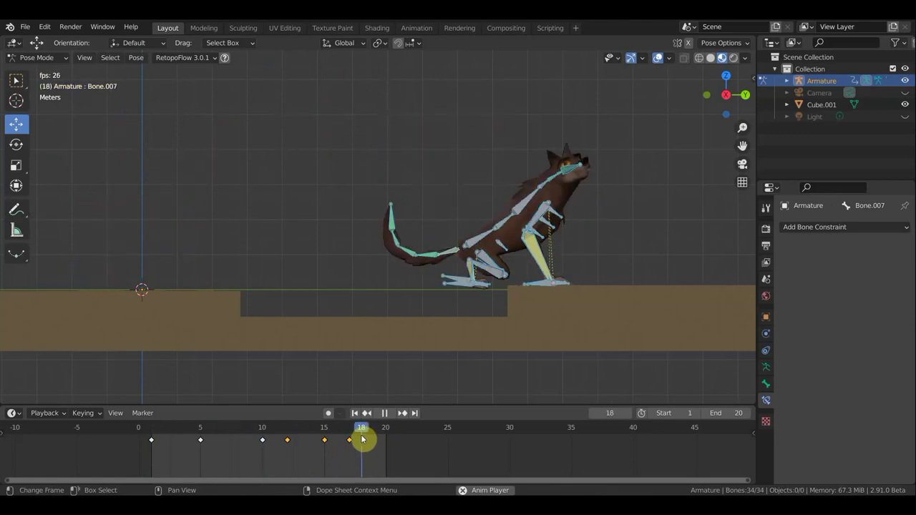
key("space")
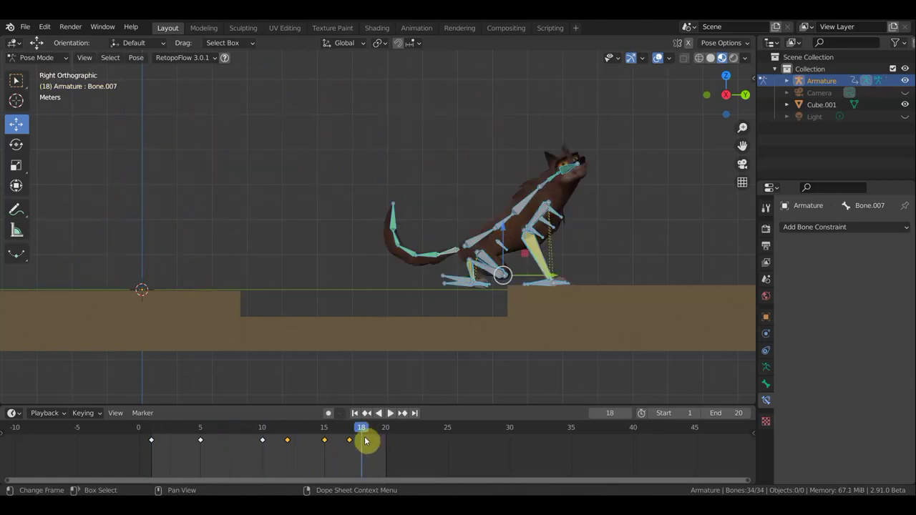
Move the final sitting keyframe to frame 20 and replay the animation.
left_click(349, 440)
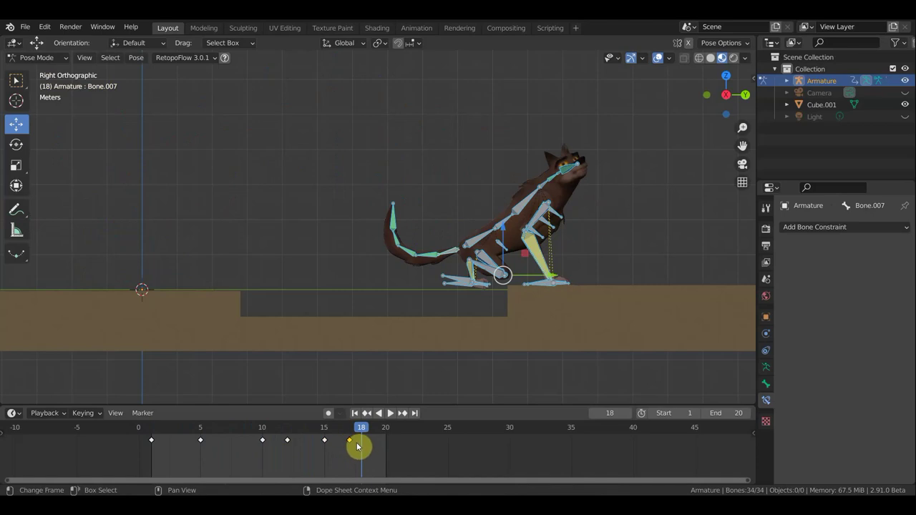
key("g")
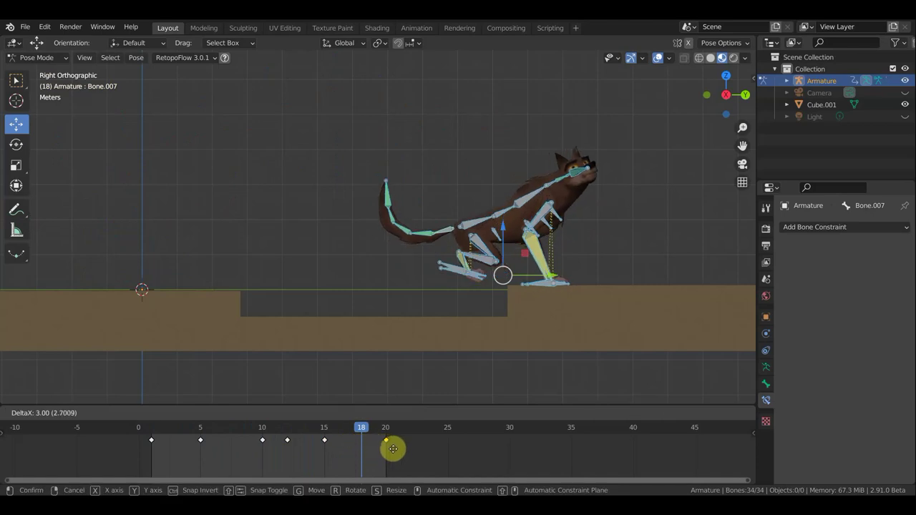
left_click(397, 449)
key("space")
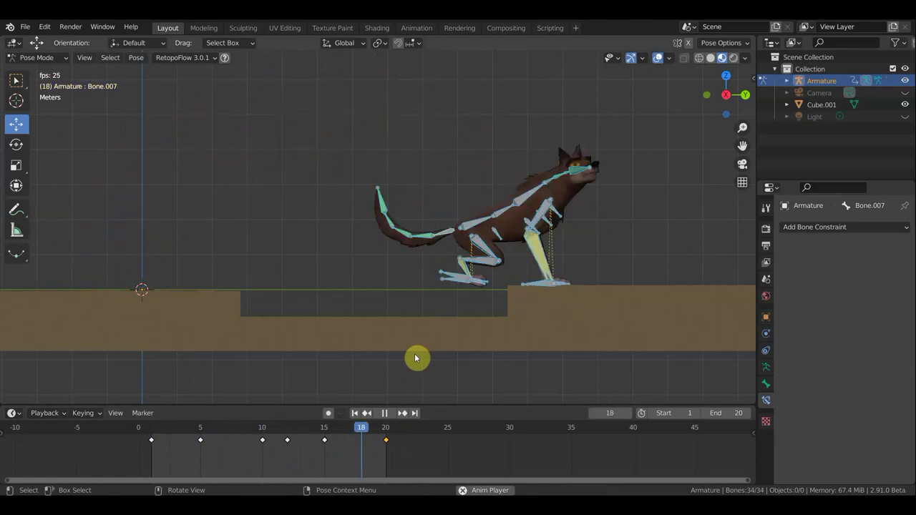
key("Escape")
Check the landing keys' timing, then move the take-off key from frame 5 to frame 7.
mouse_move(333, 449)
left_mouse_down()
mouse_move(284, 440)
mouse_move(302, 441)
left_mouse_up()
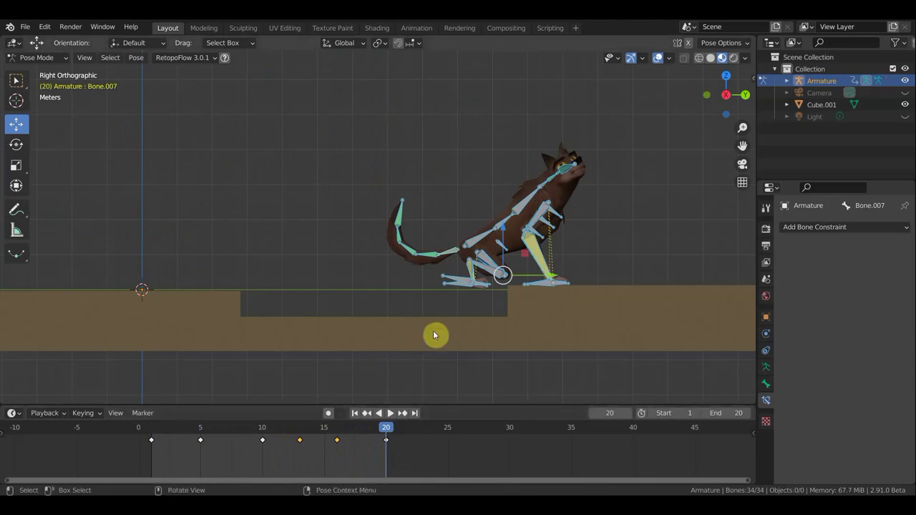
key("space")
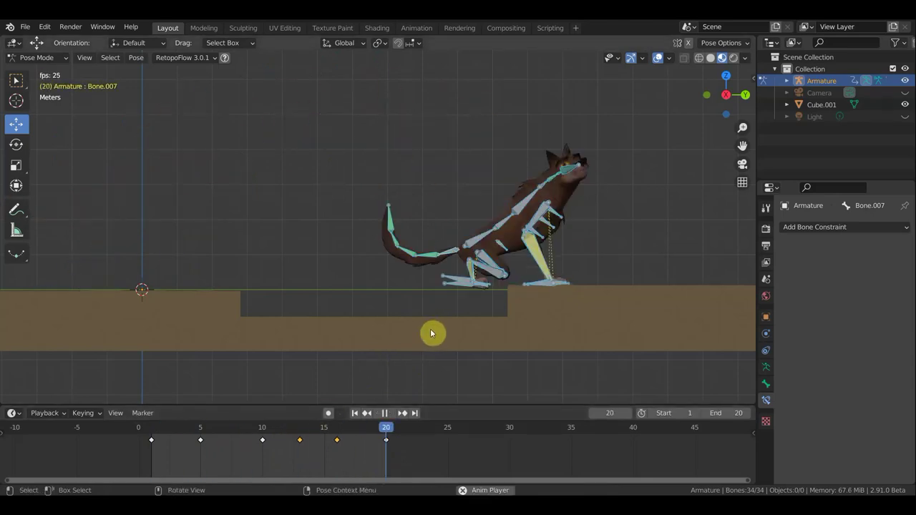
key("space")
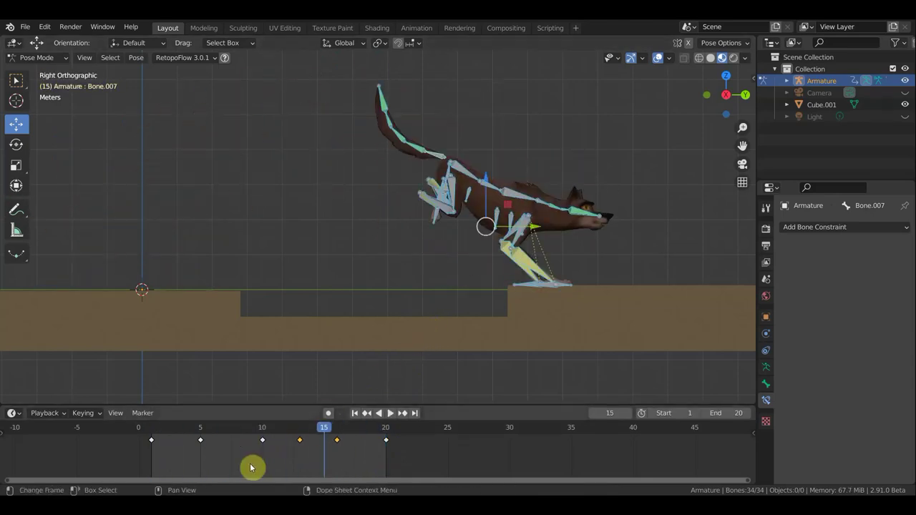
left_click_drag(223, 462, 188, 434)
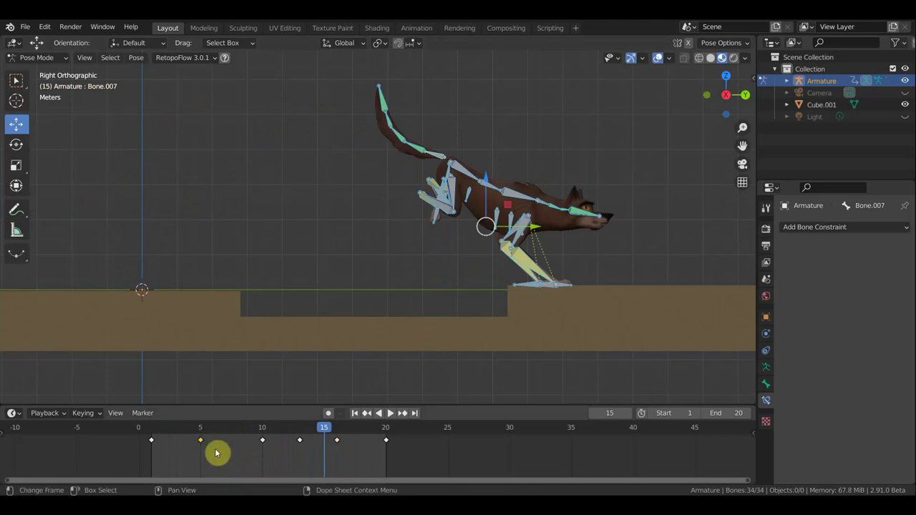
key("g")
left_click(240, 455)
Replay the retimed leap, hold at frame 5, and centre the wolf in view.
key("space")
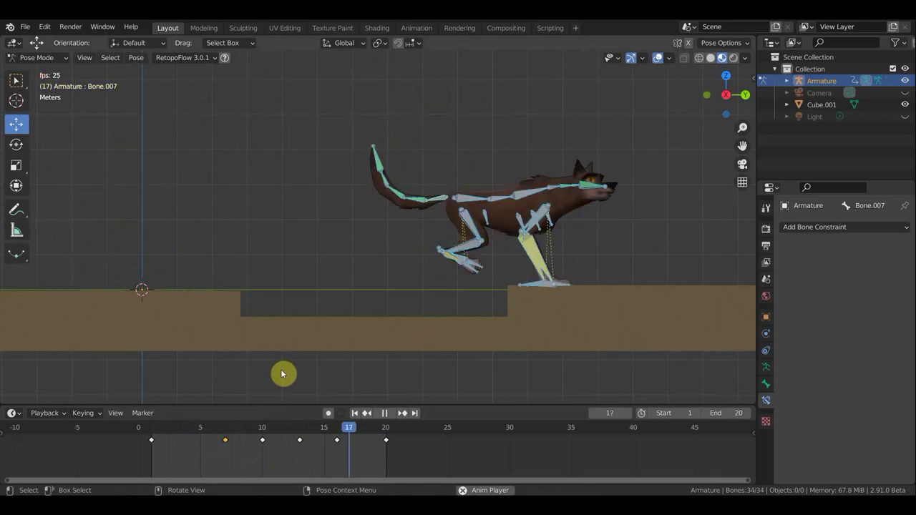
key("space")
left_click(202, 435)
key("space")
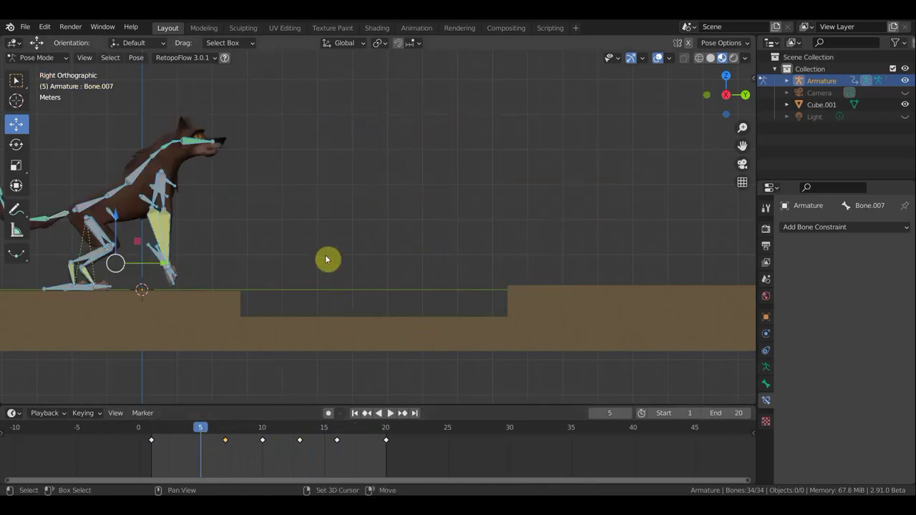
middle_click_drag(327, 259, 477, 259, "shift")
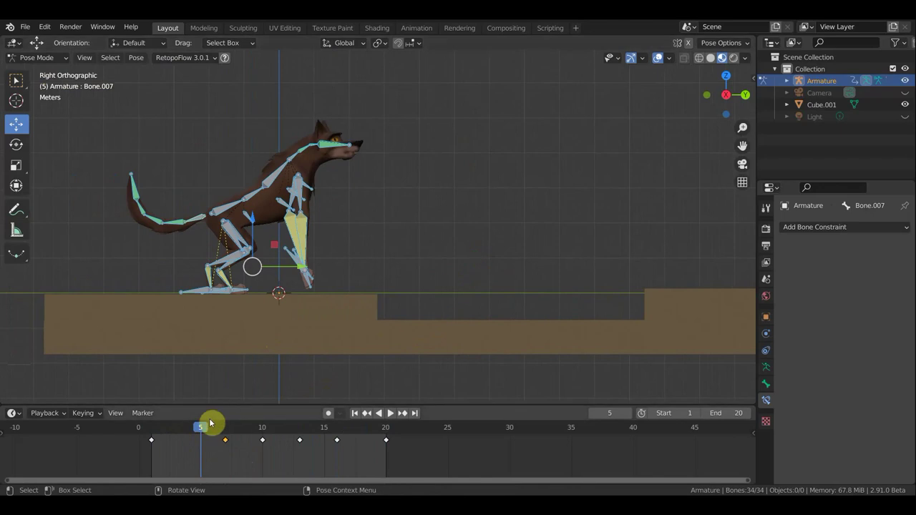
At the frame 7 take-off, lift the front leg bones higher and further forward.
mouse_move(191, 429)
left_mouse_down()
mouse_move(191, 446)
mouse_move(235, 461)
mouse_move(226, 465)
left_mouse_up()
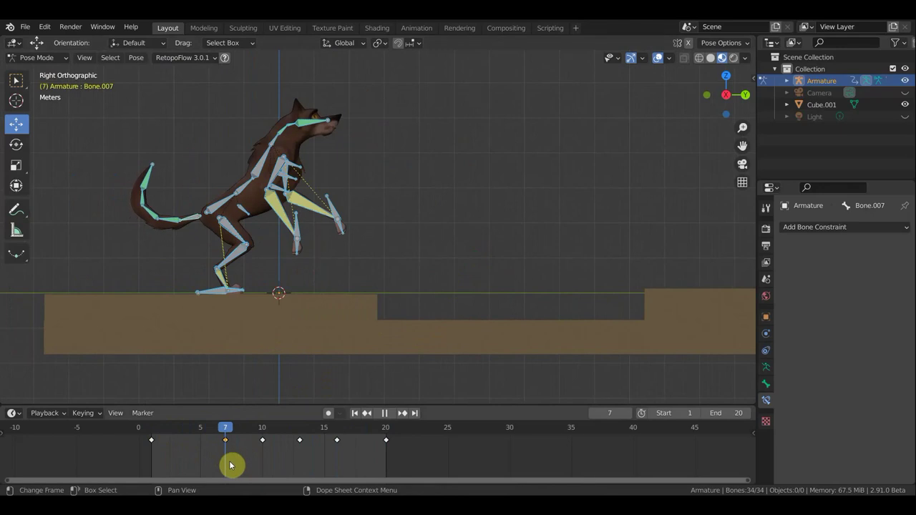
mouse_move(230, 465)
left_mouse_down()
mouse_move(262, 470)
mouse_move(230, 472)
left_mouse_up()
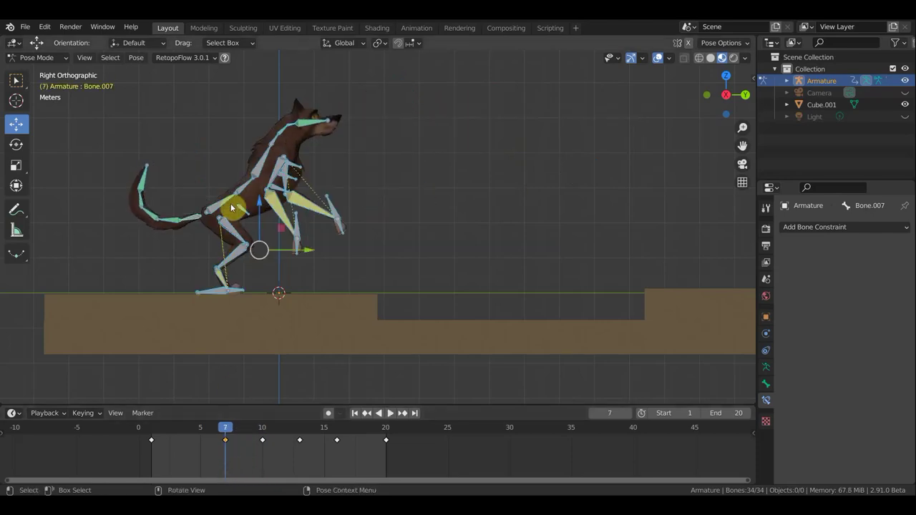
left_click(226, 204)
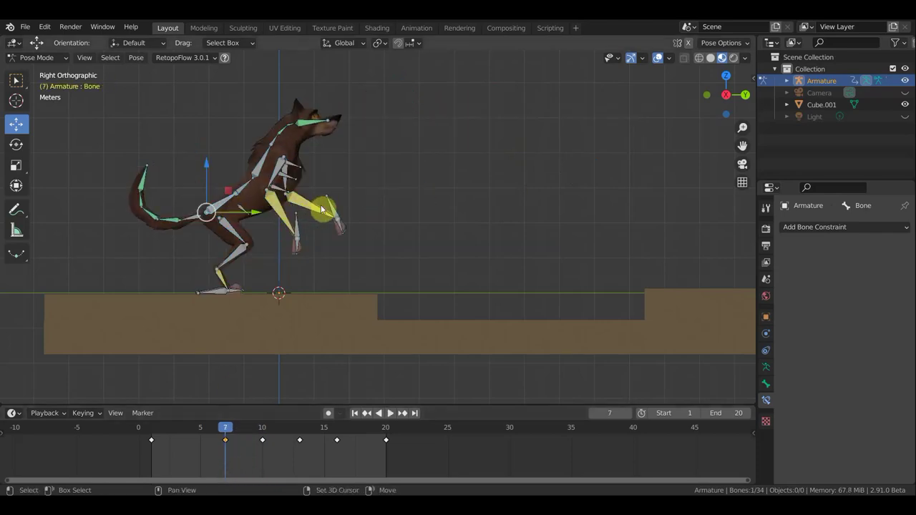
left_click(311, 229)
key("g")
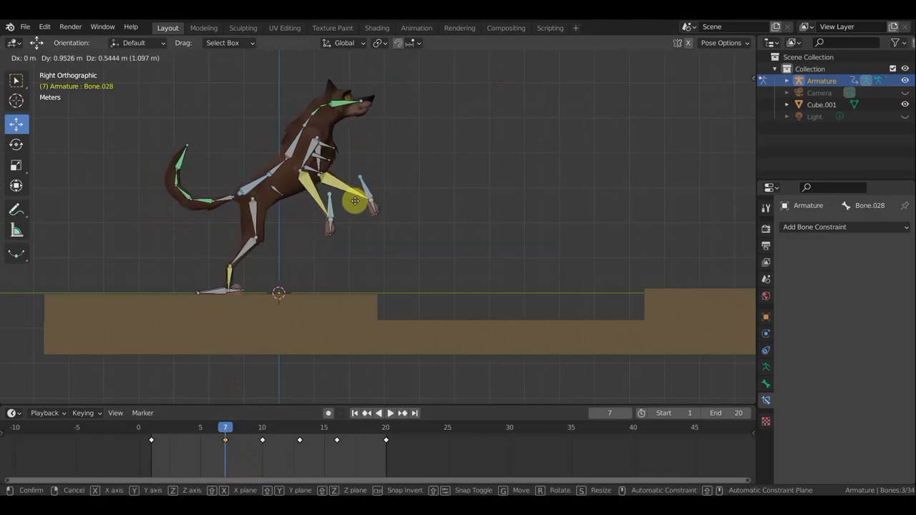
left_click(366, 205)
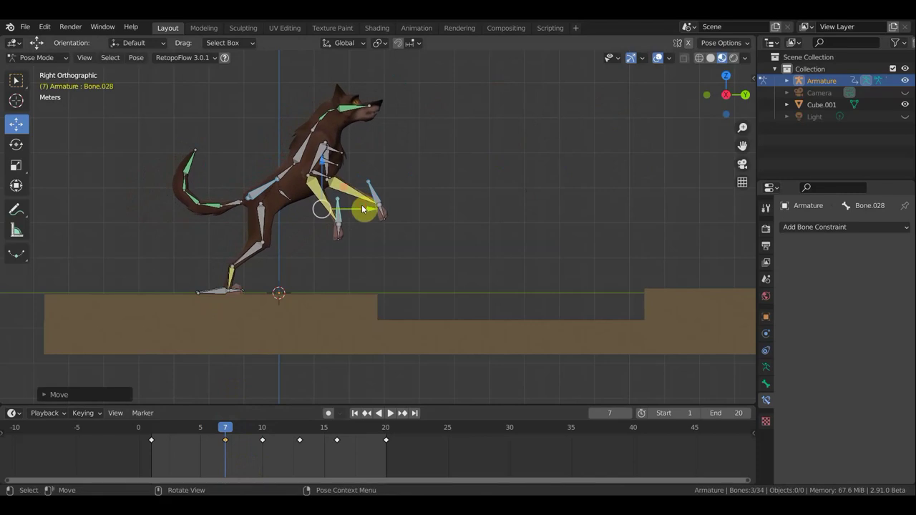
Key Location & Rotation for all bones in the take-off pose.
key("a")
key("alt+r")
key("i")
left_click(434, 164)
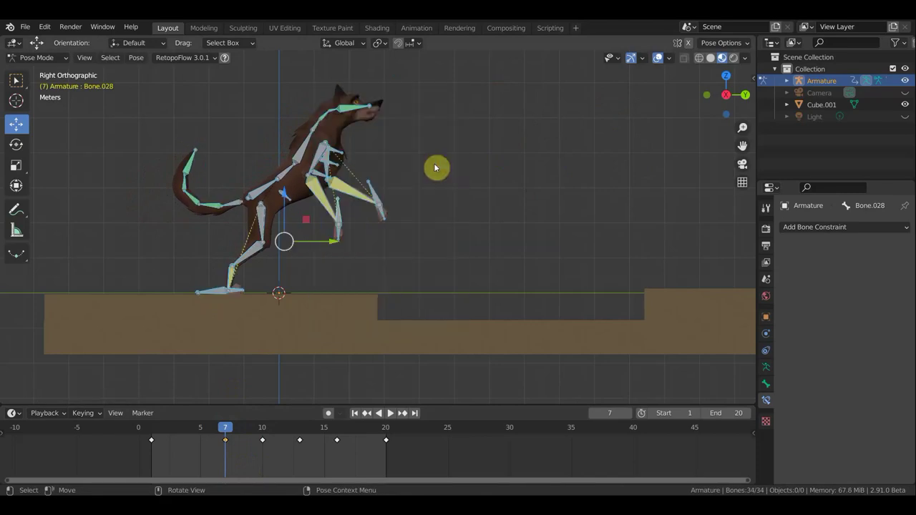
left_click(154, 430)
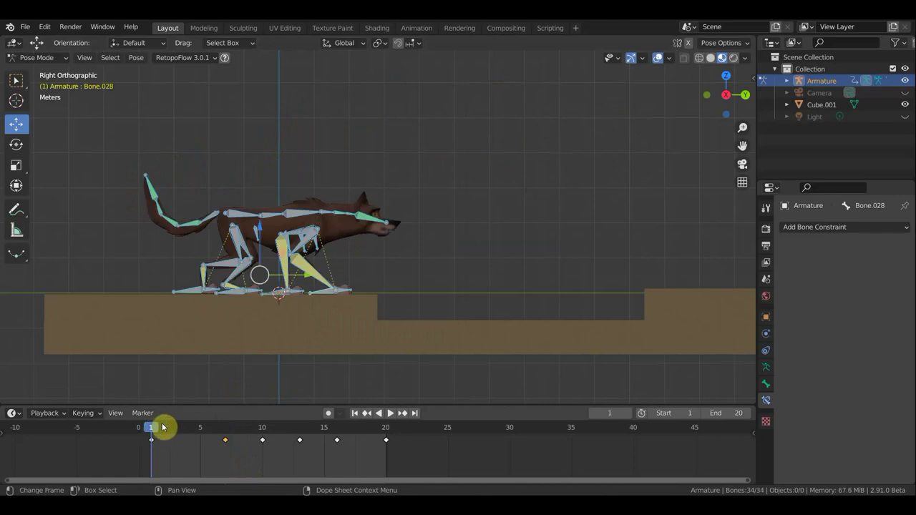
Play the leap with viewport overlays hidden and the whole jump framed.
key("space")
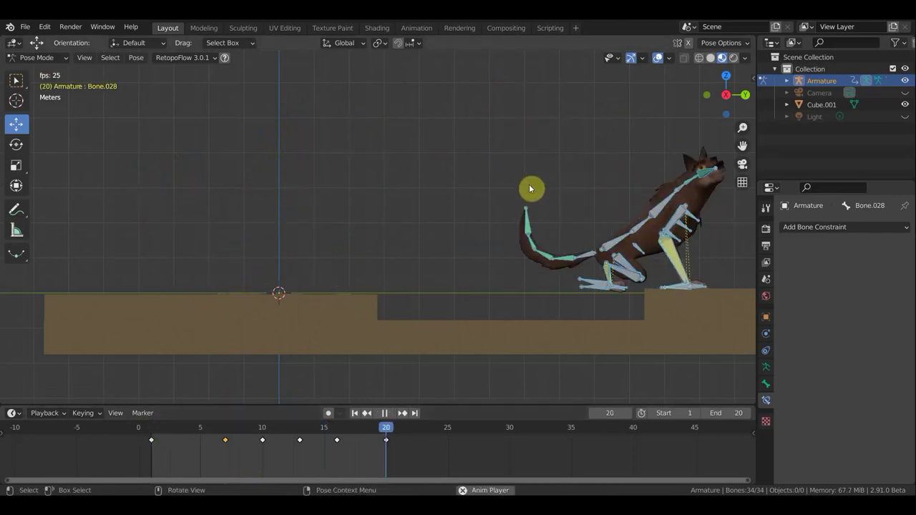
scroll(581, 210, "down", 2)
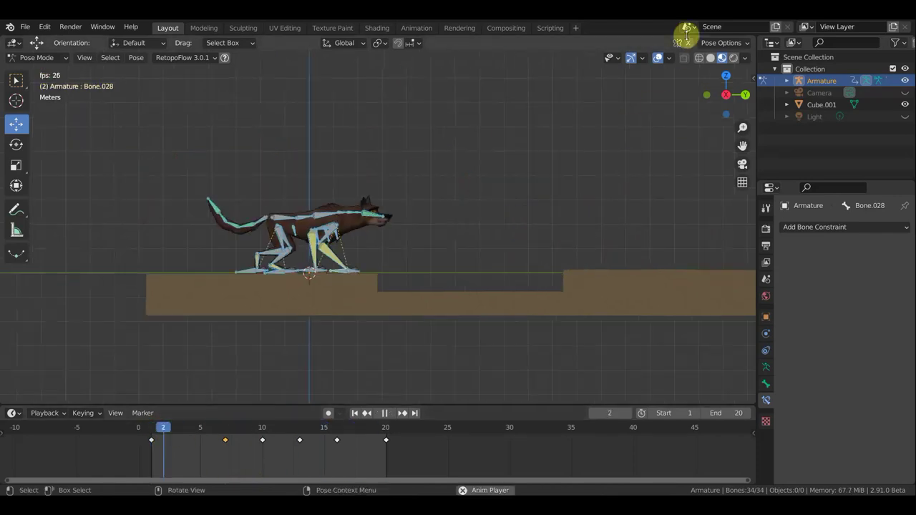
left_click(659, 58)
mouse_move(649, 176)
middle_mouse_down("shift")
mouse_move(527, 208)
mouse_move(486, 207)
middle_mouse_up("shift")
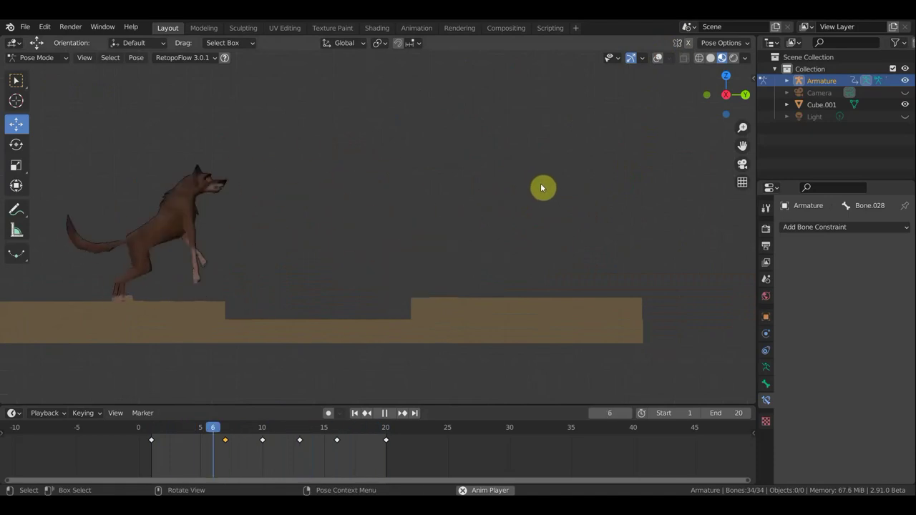
key("space")
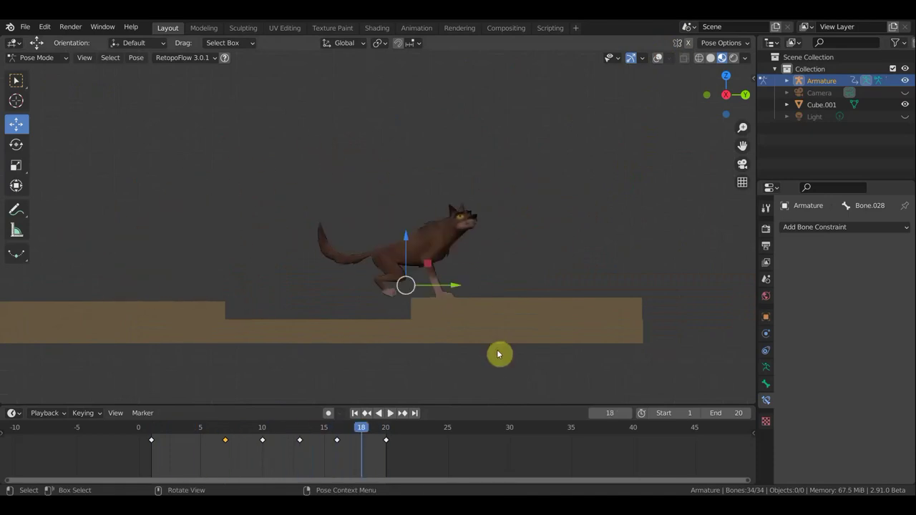
Select all leap keyframes and start scaling them from frame 1 to slow the jump.
left_click_drag(407, 453, 148, 433)
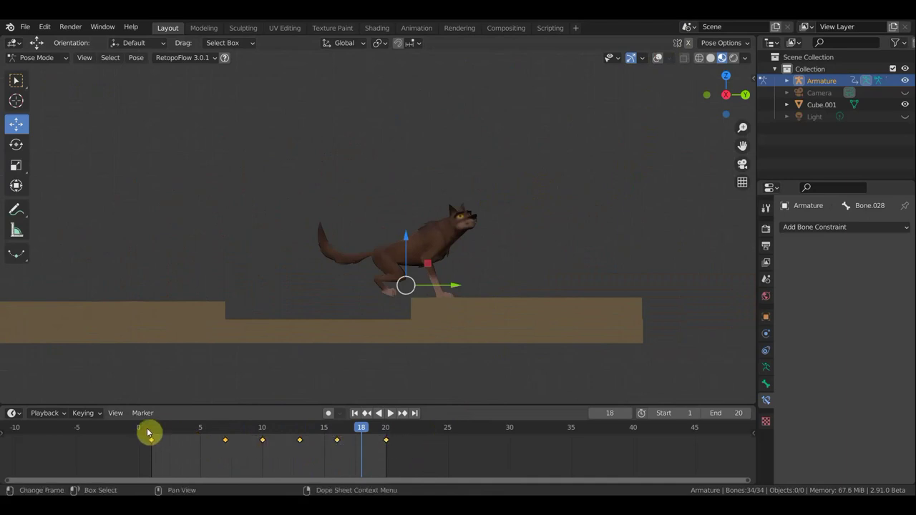
left_click(152, 428)
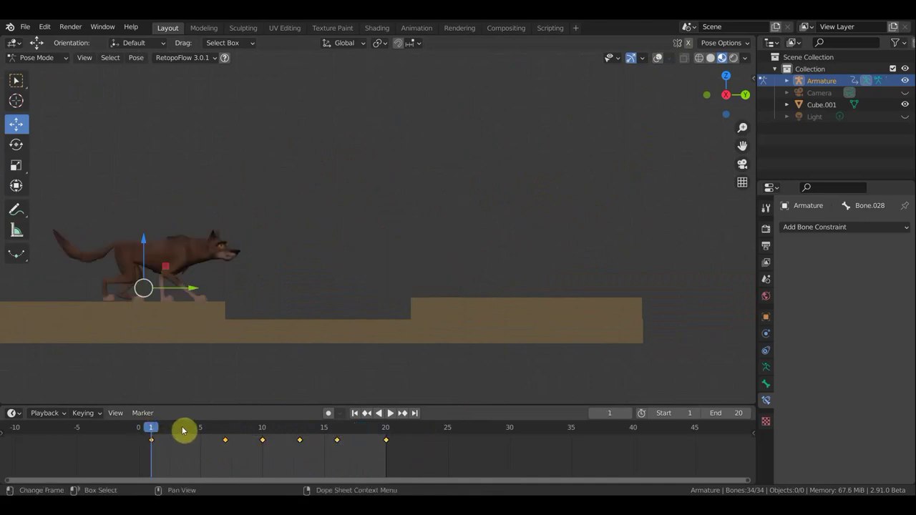
key("s")
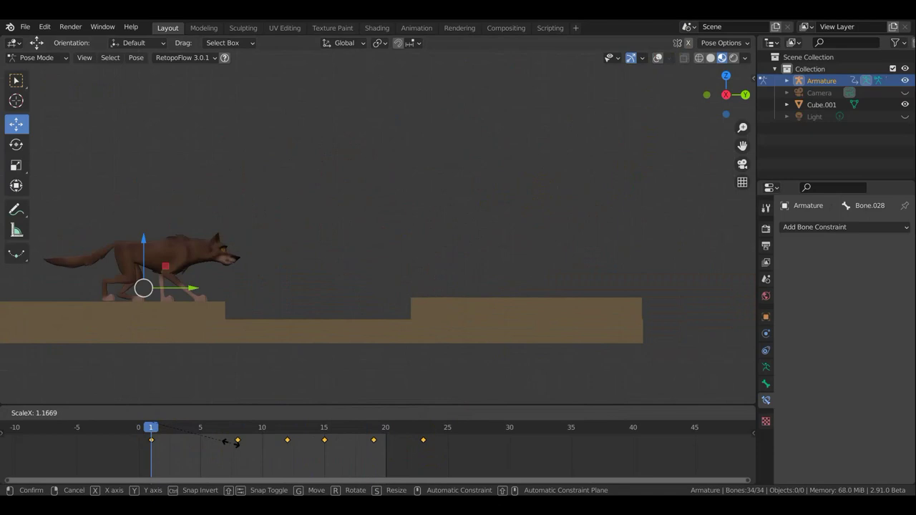
Confirm the stretched key timing, set the end frame to 24, and review playback to frame 19.
left_click(238, 442)
type("24")
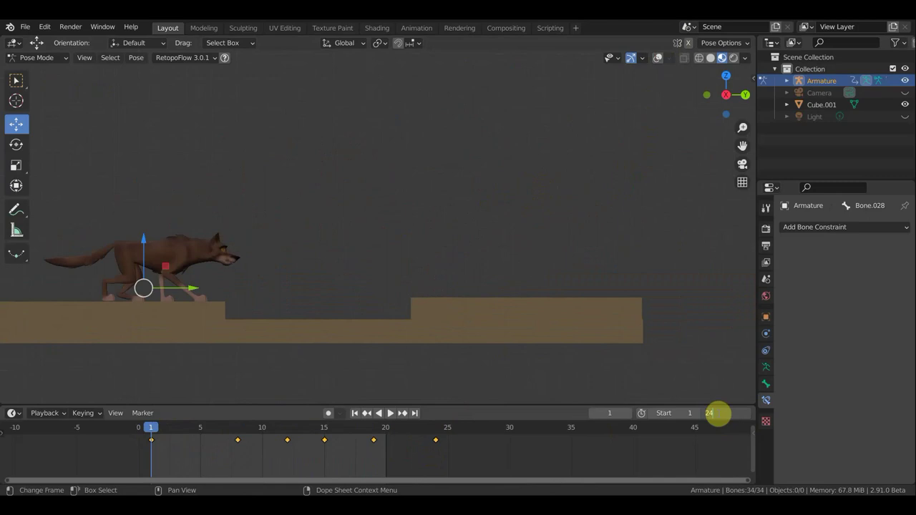
key("Return")
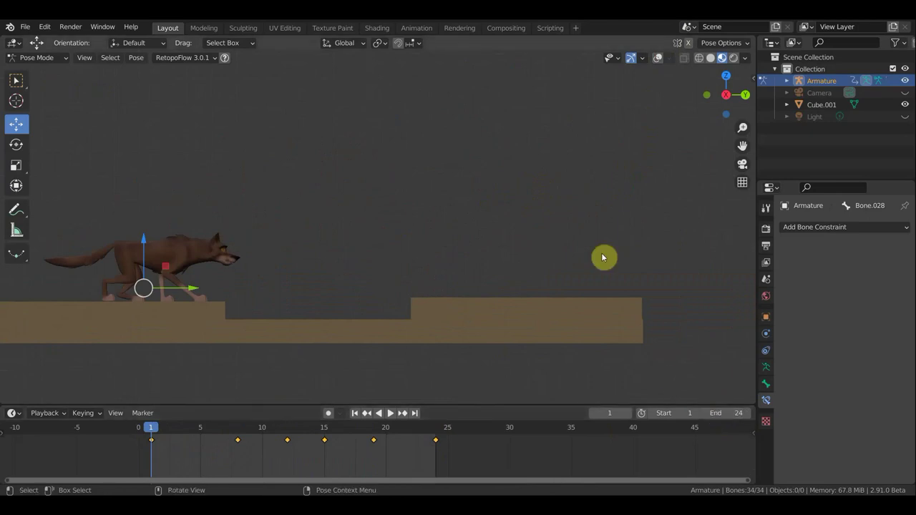
key("space")
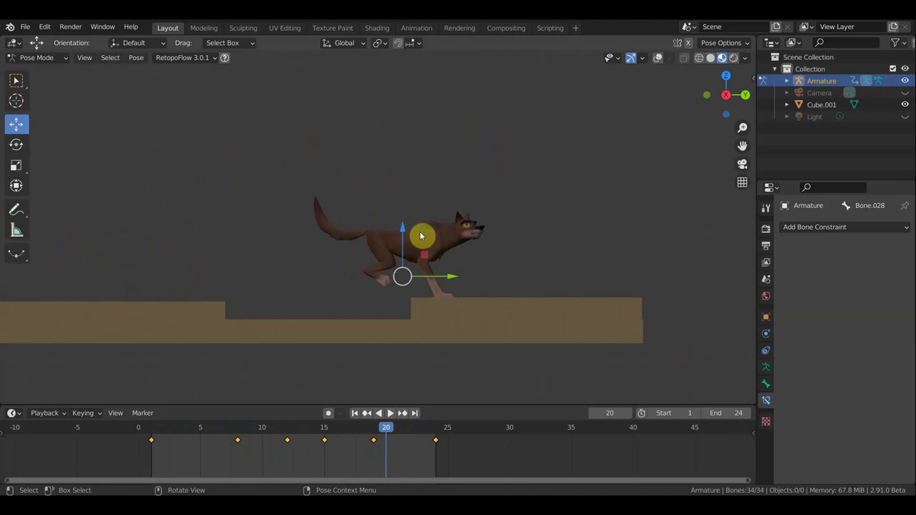
key("space")
key("space")
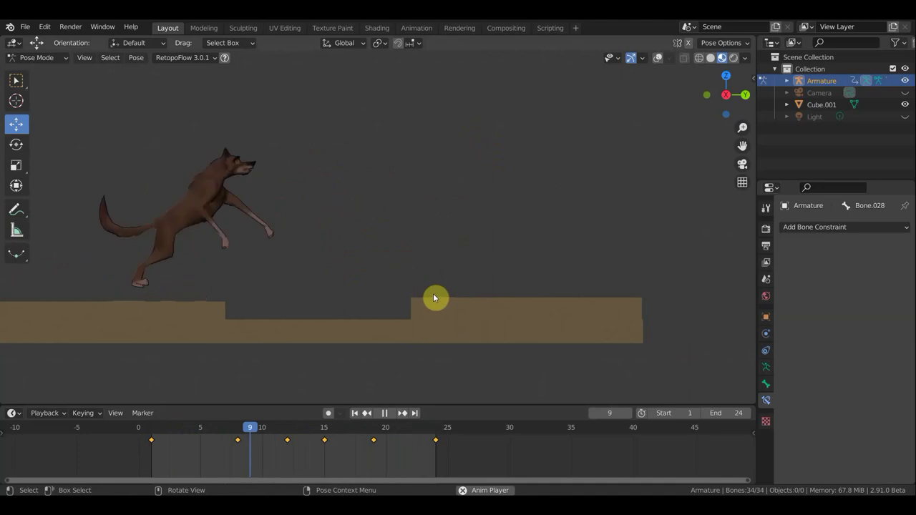
key("space")
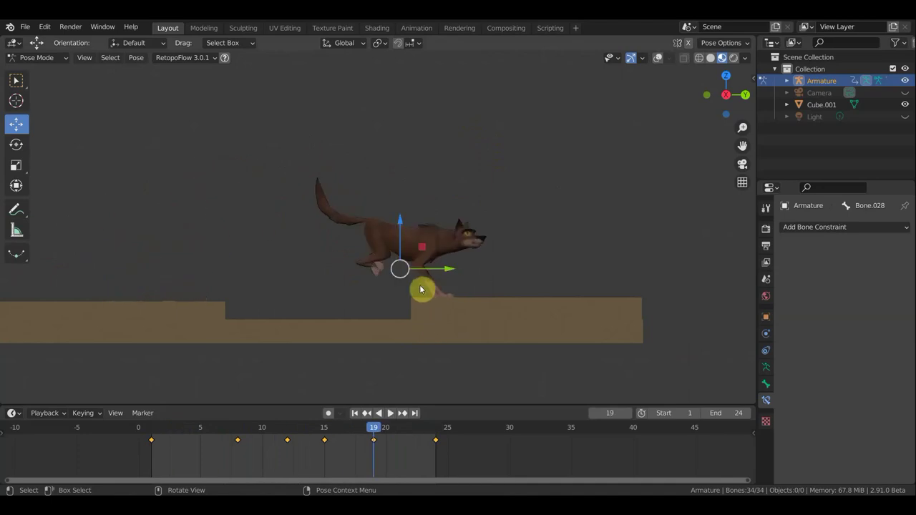
mouse_move(382, 430)
left_mouse_down()
mouse_move(327, 425)
mouse_move(373, 443)
mouse_move(375, 434)
left_mouse_up()
scroll(472, 245, "up", 2)
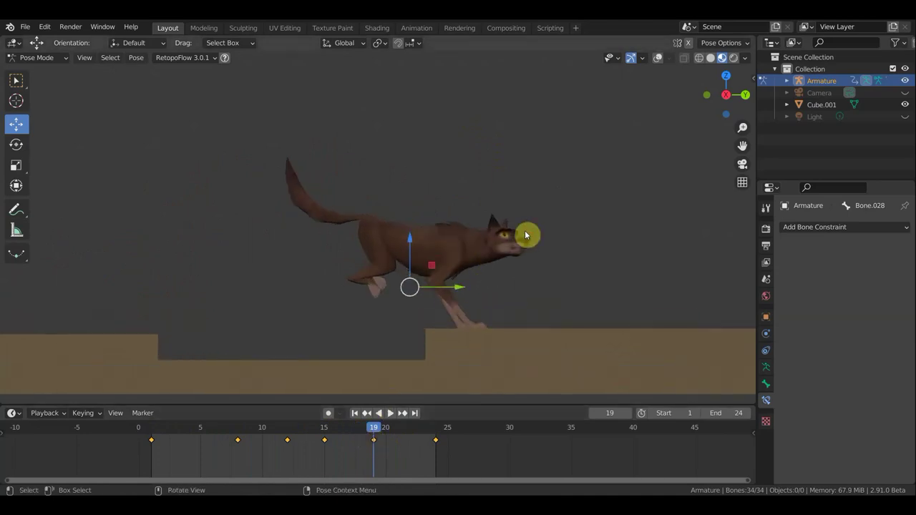
Show overlays and reposition the hip and hind leg bones at frame 19.
left_click(656, 58)
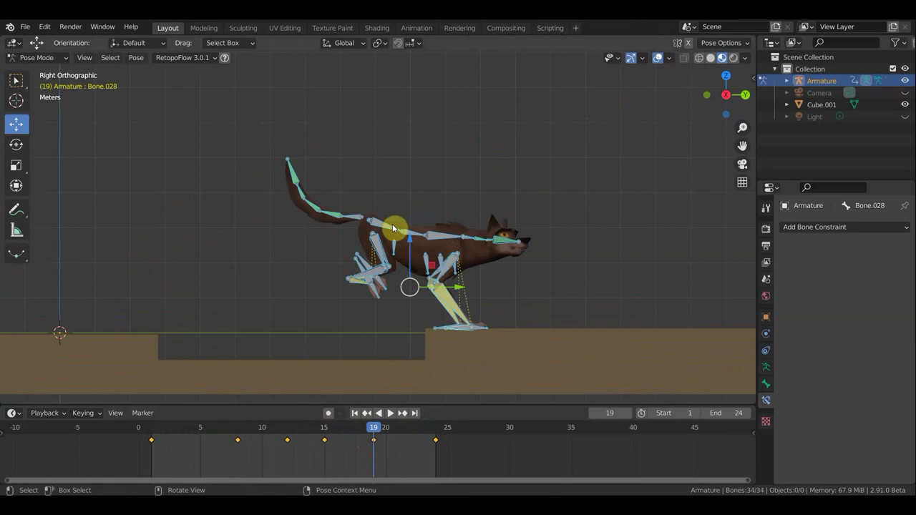
left_click(438, 212)
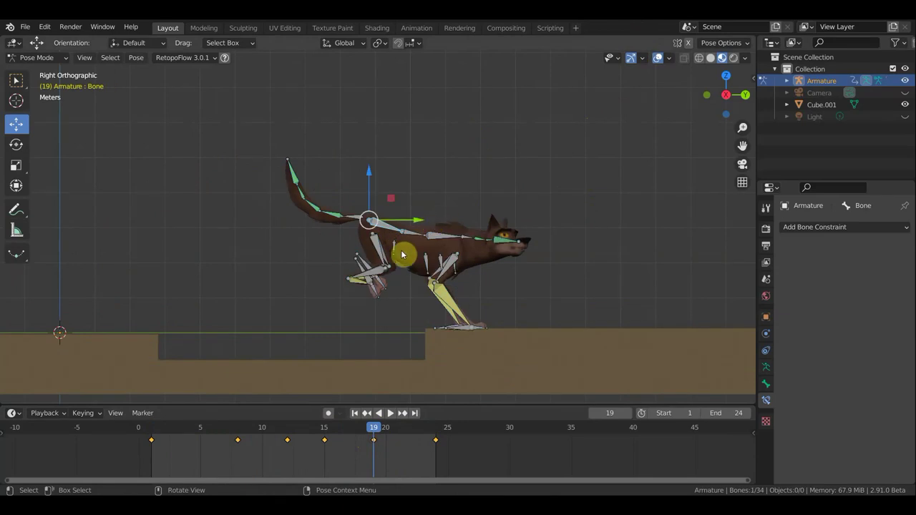
left_click(363, 265, "shift")
left_click(368, 263, "shift")
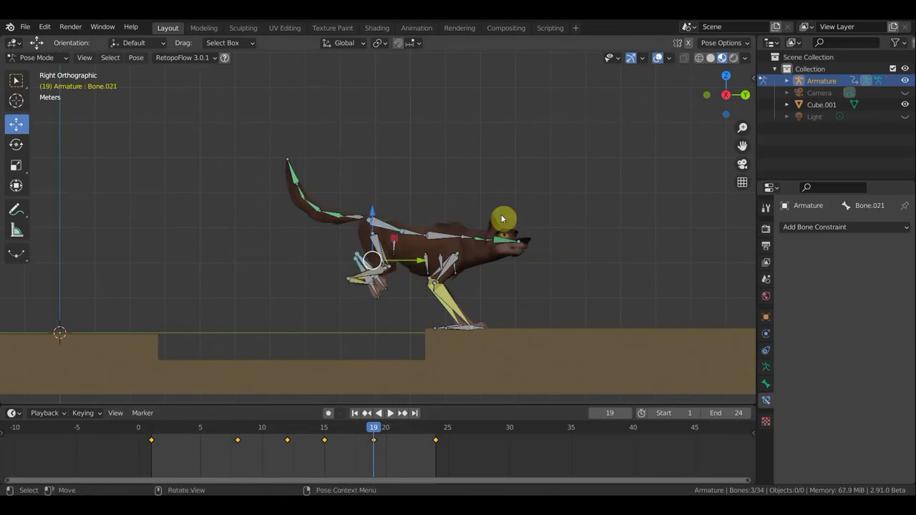
key("g")
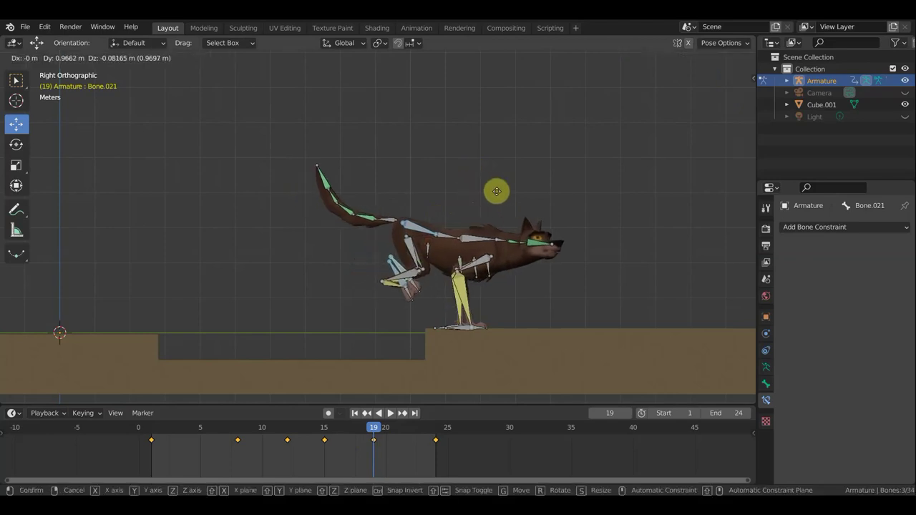
left_click(497, 191)
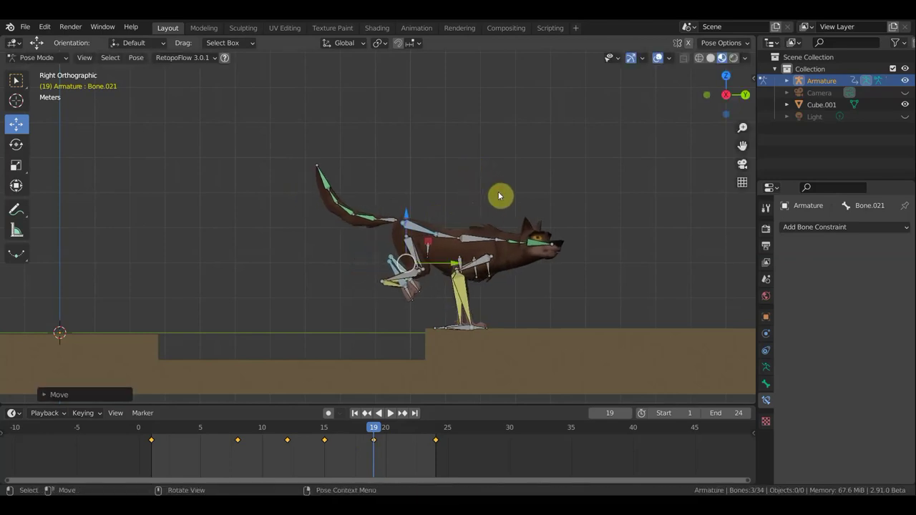
key("g")
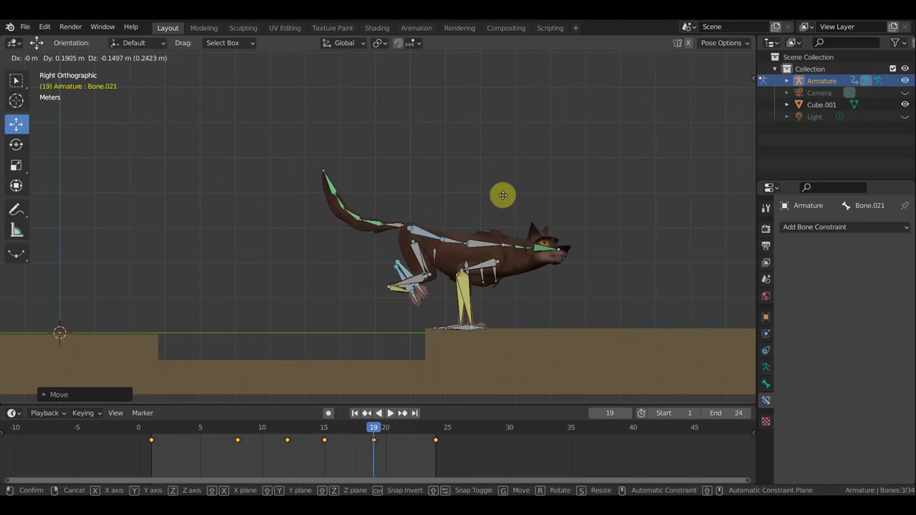
right_click(503, 194)
left_click(414, 254)
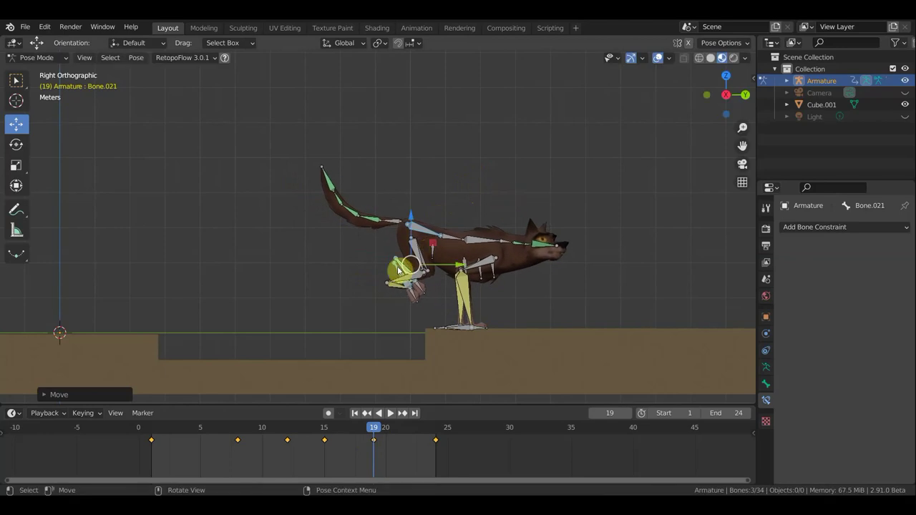
Lower and rotate the front legs so both front paws plant on the far ledge.
left_click(404, 273)
left_click_drag(417, 290, 449, 325)
key("r")
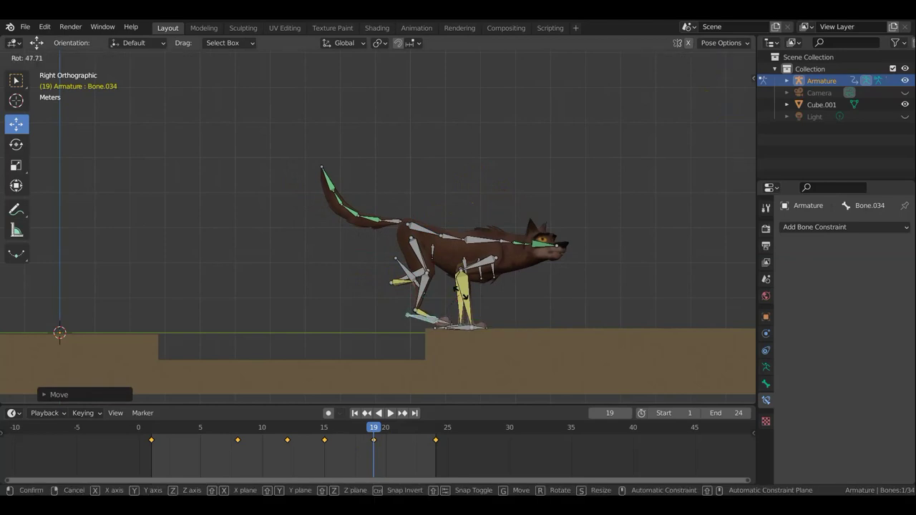
left_click(463, 292)
key("g")
left_click(456, 301)
left_click(416, 281)
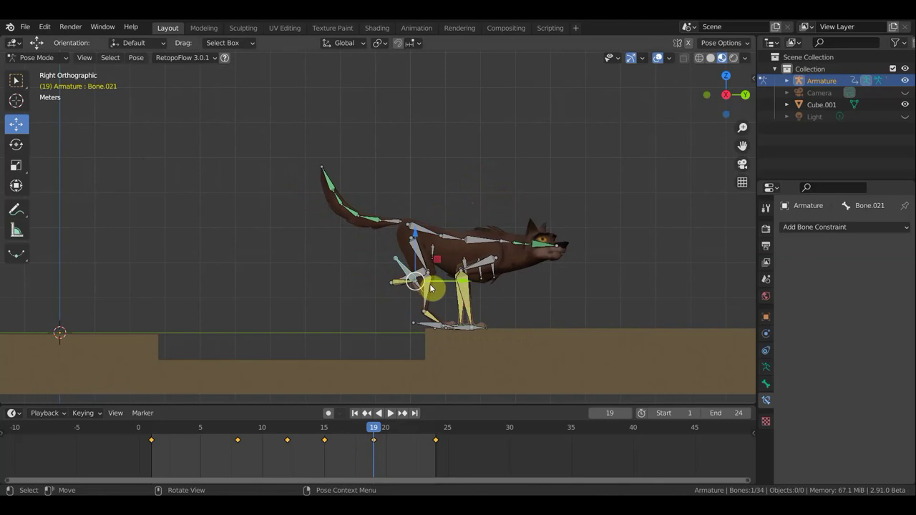
mouse_move(428, 286)
left_mouse_down()
mouse_move(458, 317)
mouse_move(458, 306)
left_mouse_up()
key("r")
left_click(460, 285)
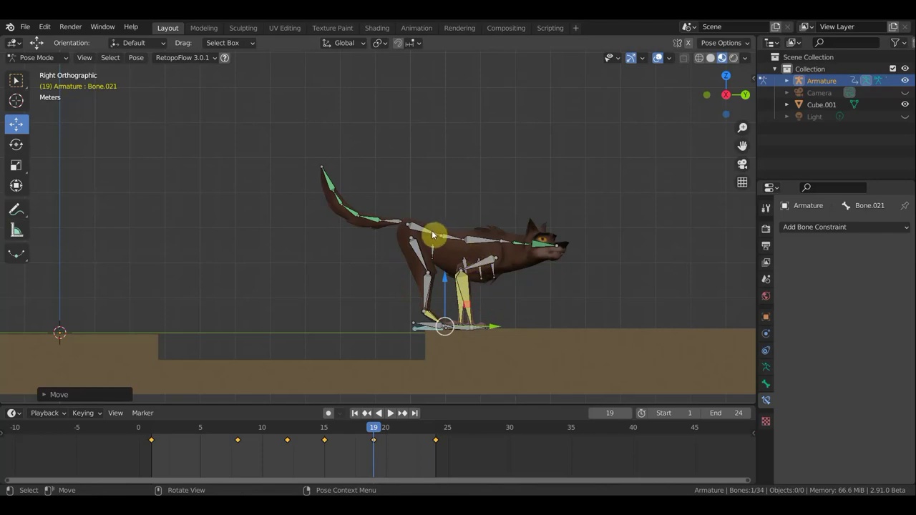
left_click(438, 327, "shift")
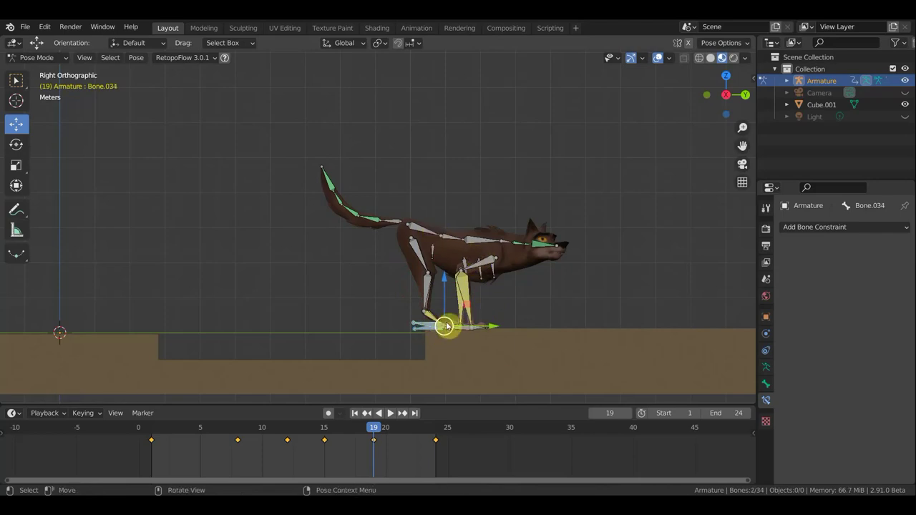
left_click_drag(451, 326, 459, 324)
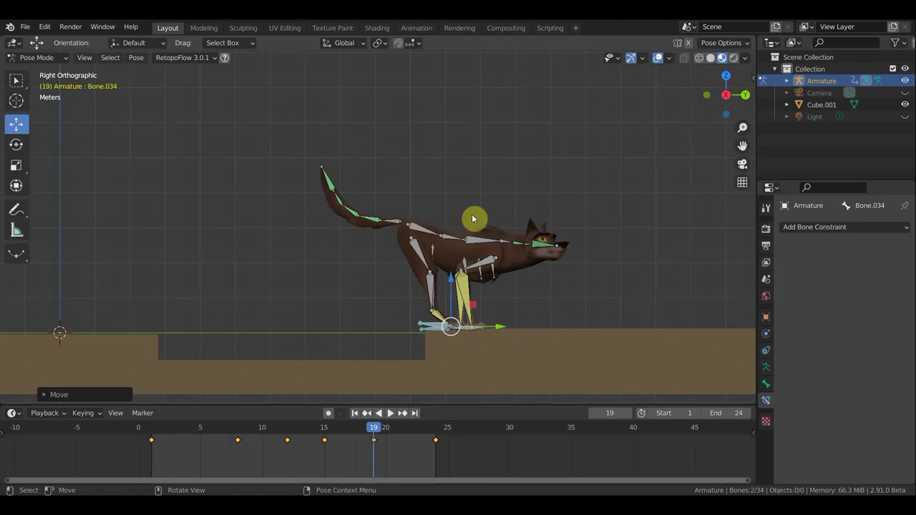
Rotate the tail bone upward.
left_click_drag(399, 223, 464, 219)
key("r")
left_click(515, 244)
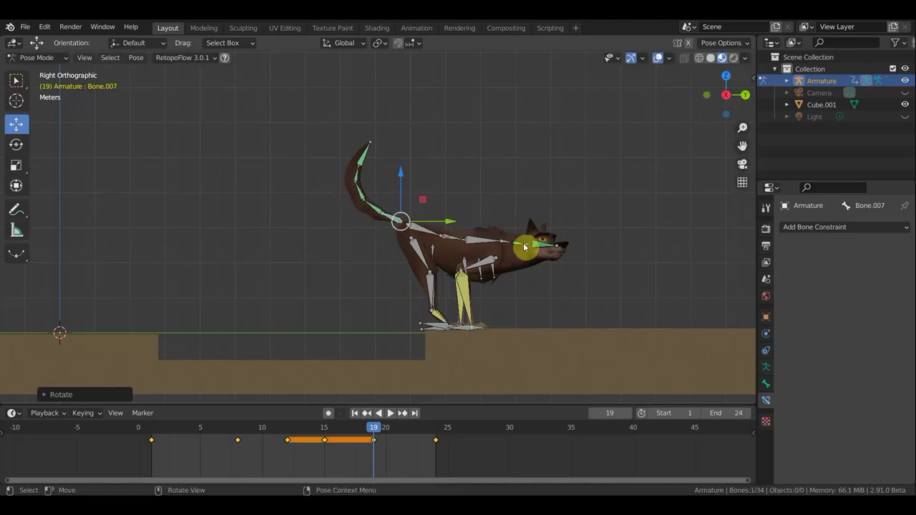
In top view, rotate the neck bone so the head points straight along the ledge at frame 19.
middle_click_drag(556, 232, 422, 363)
left_click(437, 359)
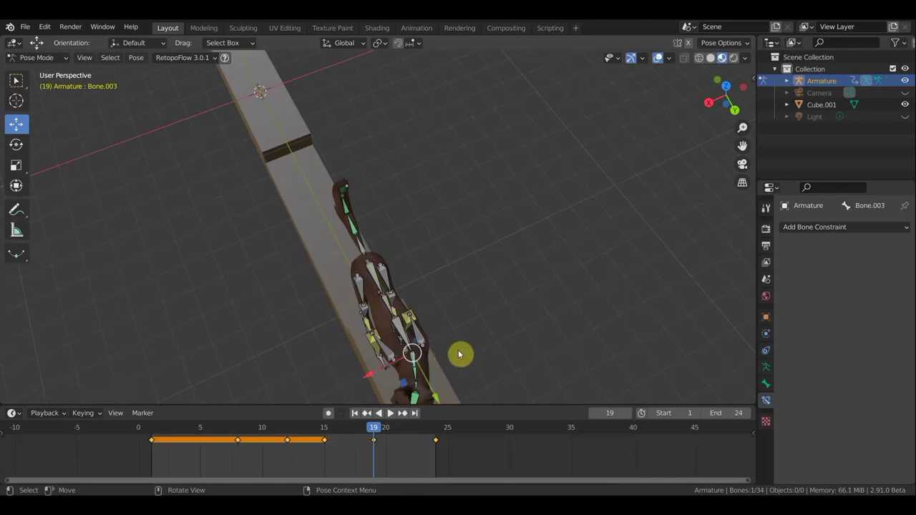
key("KP_7")
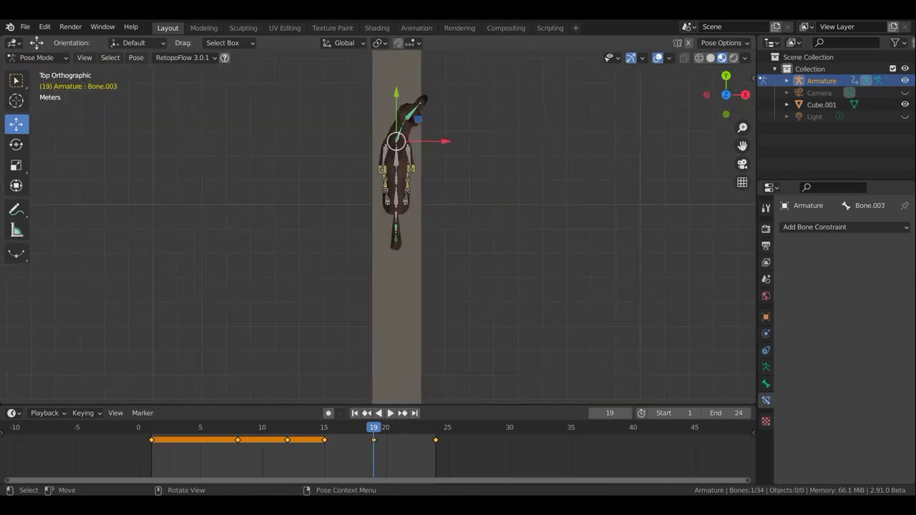
key("r")
left_click(484, 139)
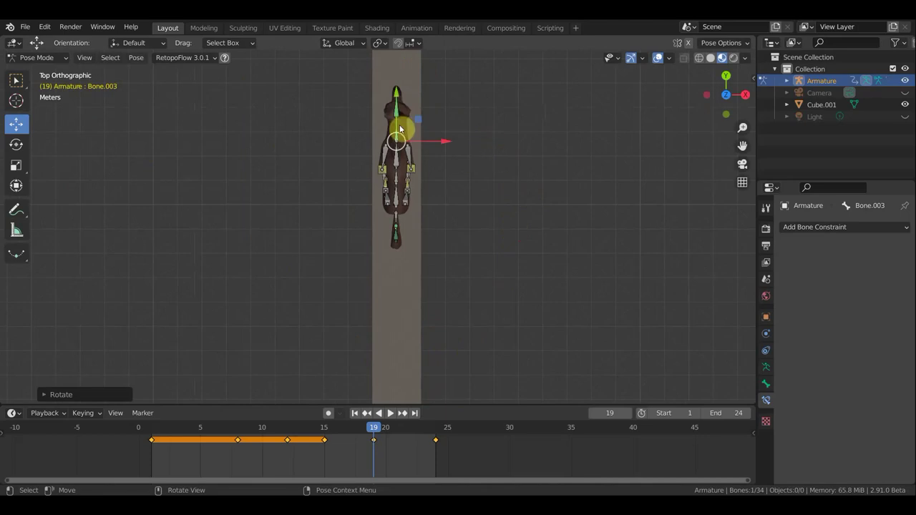
key("KP_3")
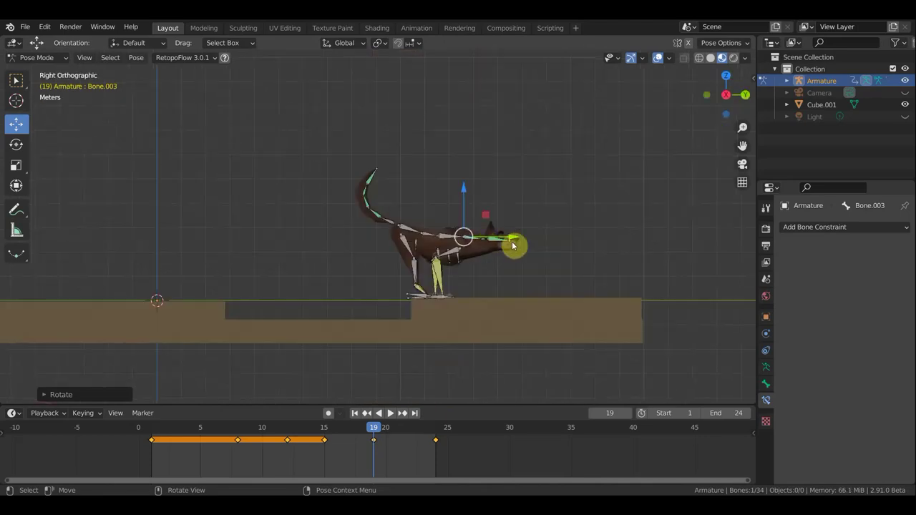
scroll(512, 246, "up", 2)
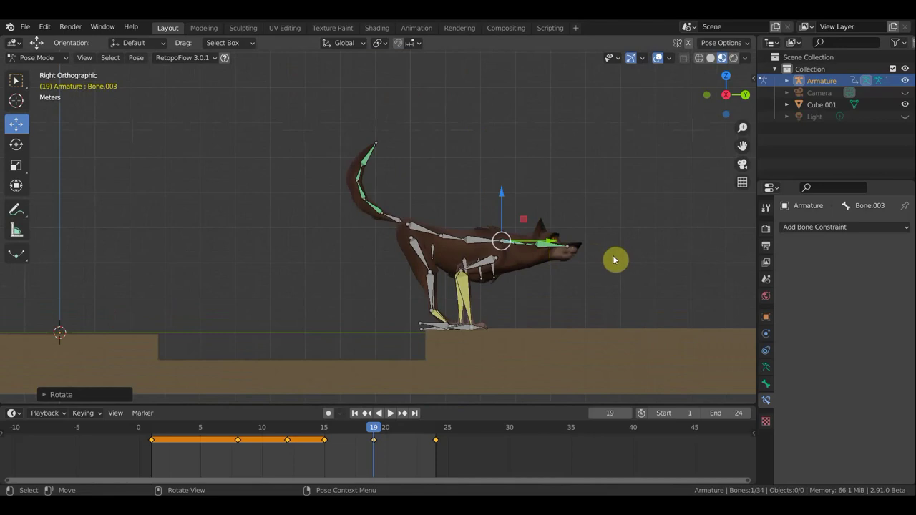
Key Location & Rotation for all bones at frame 19, then scrub through frames 23–24 to review.
key("i")
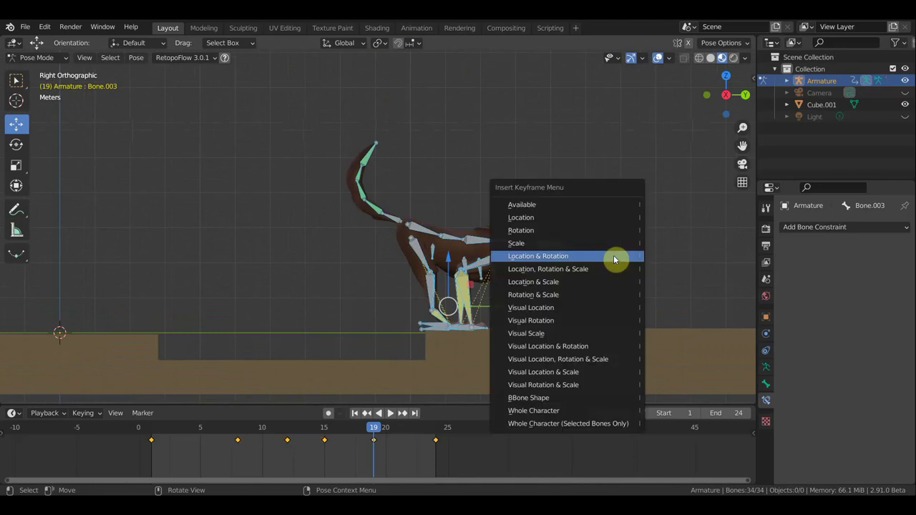
left_click(614, 259)
key("space")
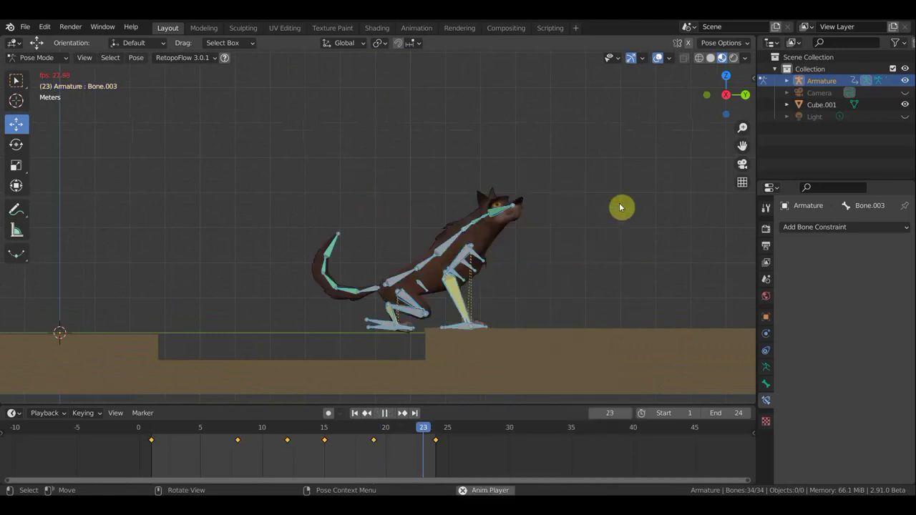
key("space")
mouse_move(404, 430)
left_mouse_down()
mouse_move(434, 452)
mouse_move(373, 448)
left_mouse_up()
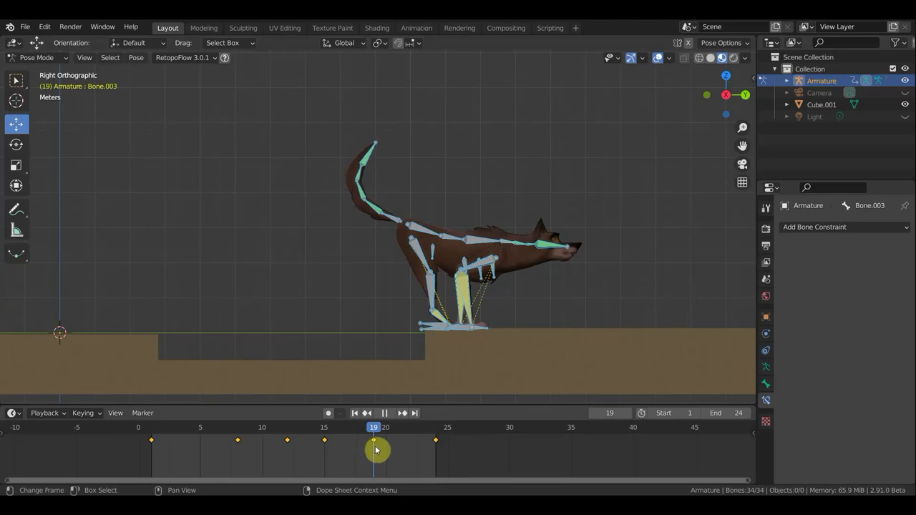
left_click_drag(375, 450, 435, 445)
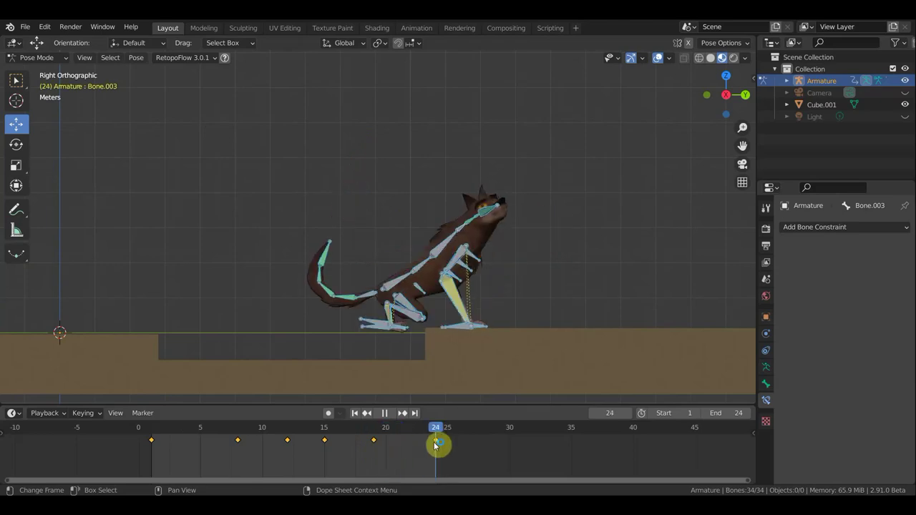
key("space")
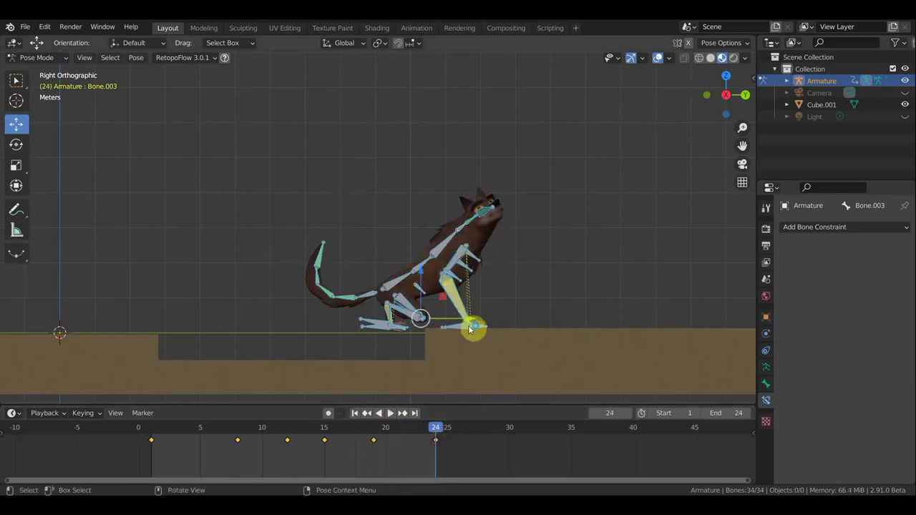
Move and rotate the root bone twice to sink the frame-24 pose into a forward-leaning crouch.
left_click_drag(468, 322, 522, 325)
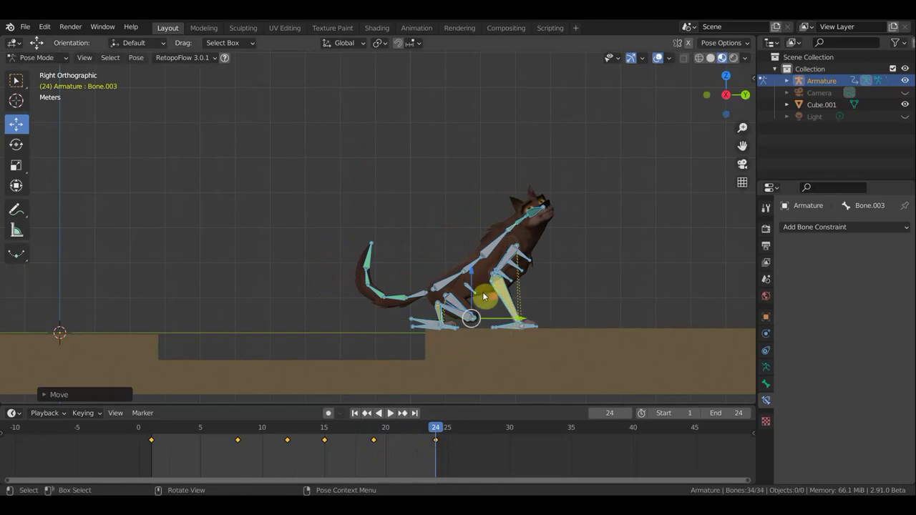
left_click(572, 304)
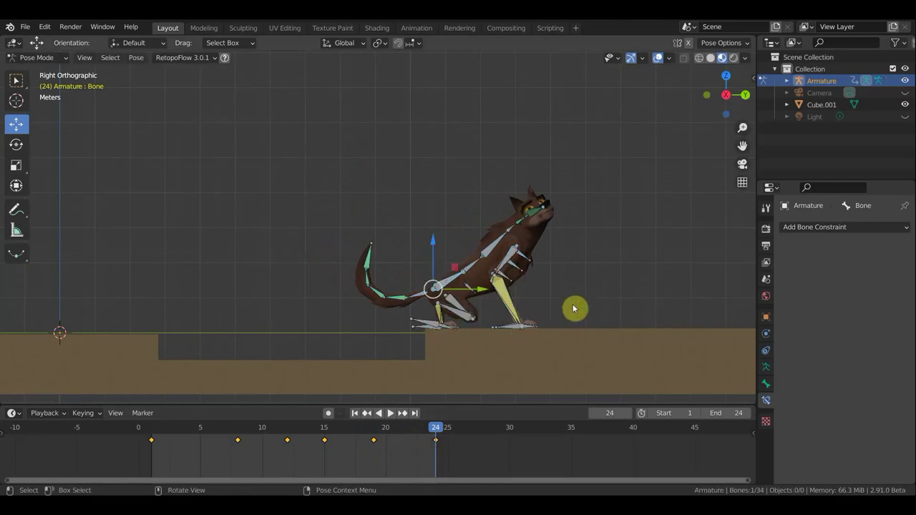
key("g")
left_click(570, 280)
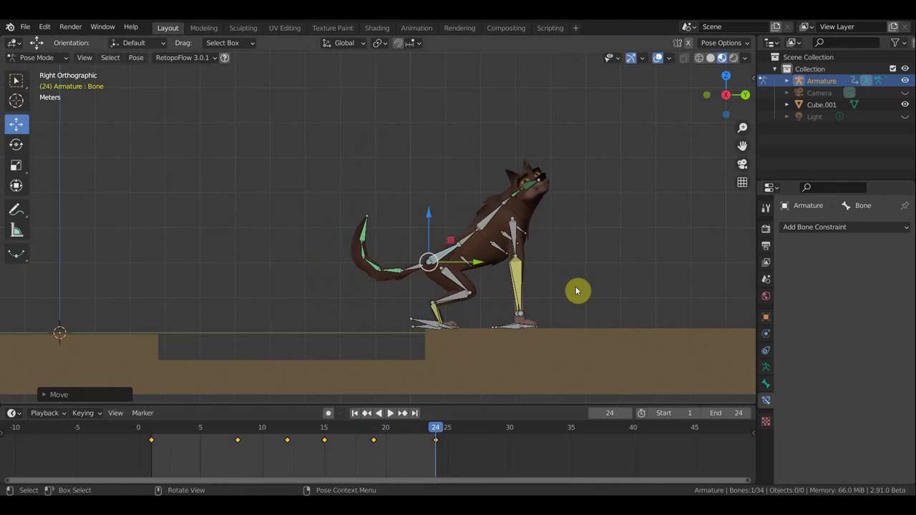
key("r")
left_click(565, 341)
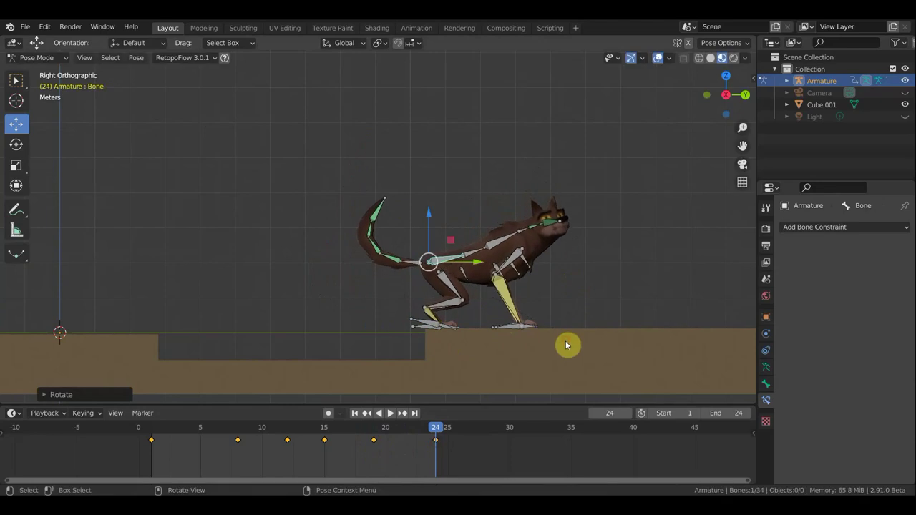
key("g")
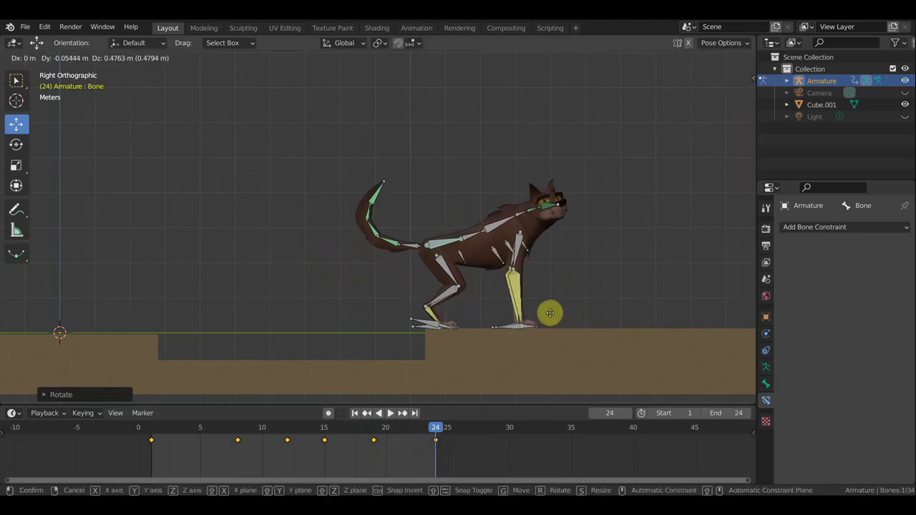
left_click(551, 326)
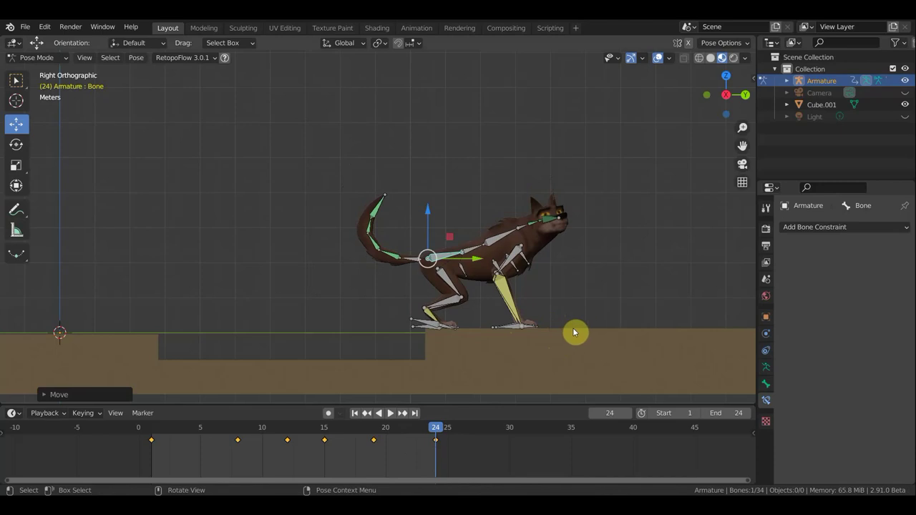
key("r")
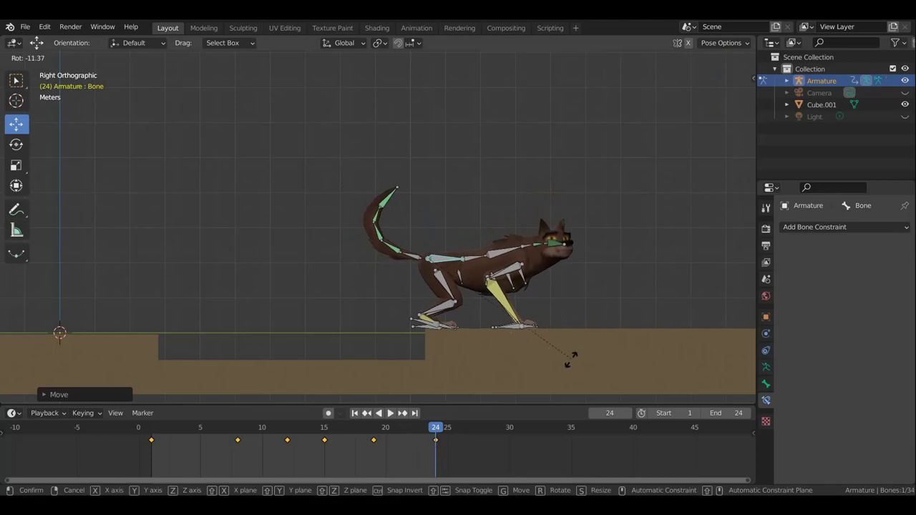
left_click(568, 360)
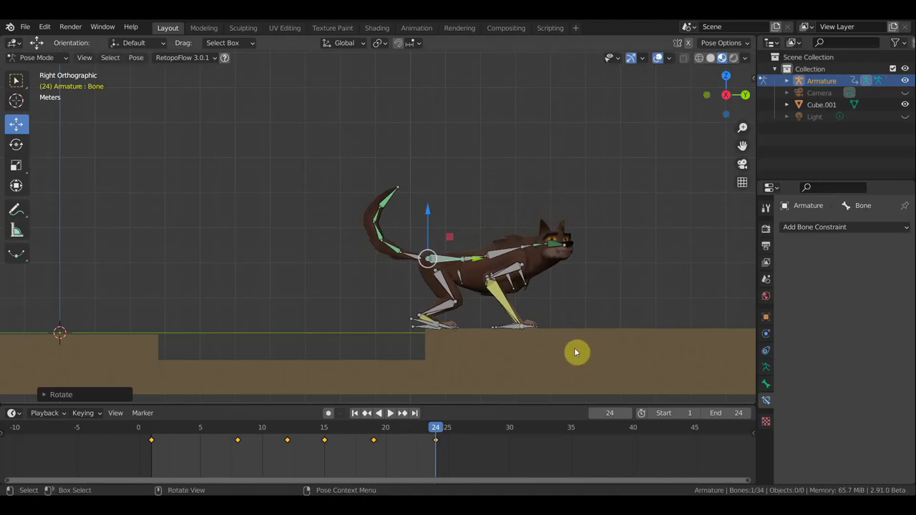
Key Location & Rotation for all bones at frame 24 and play back the leap.
key("a")
key("i")
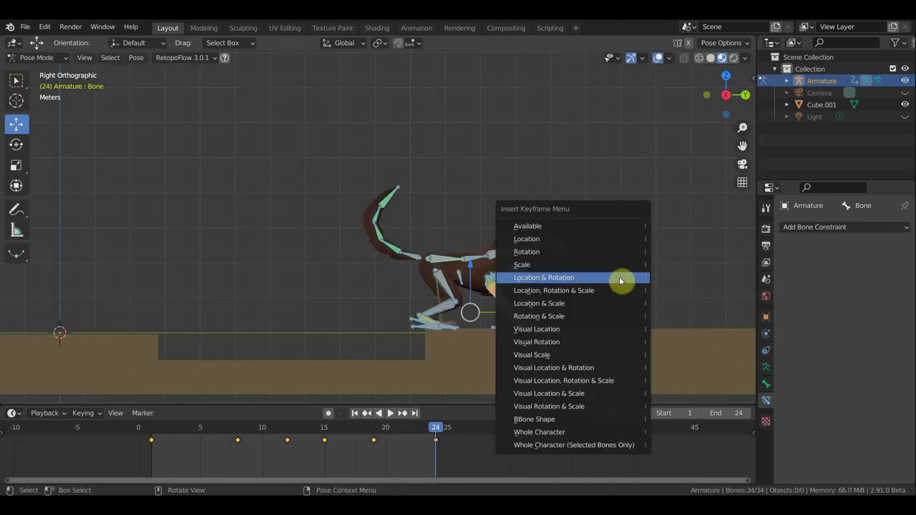
left_click(620, 278)
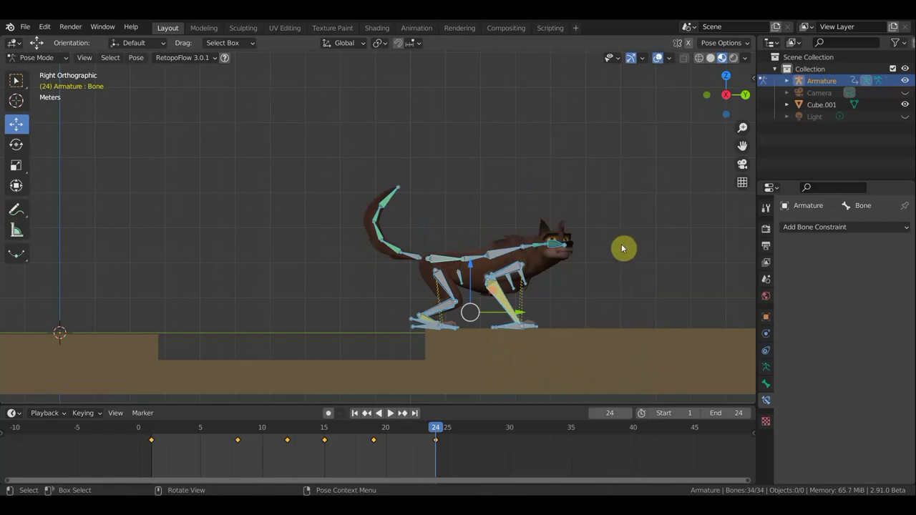
key("space")
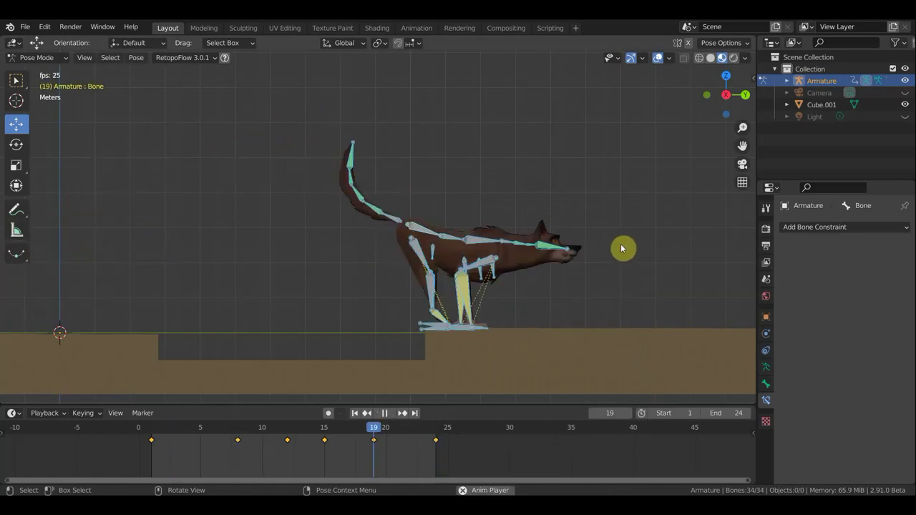
key("space")
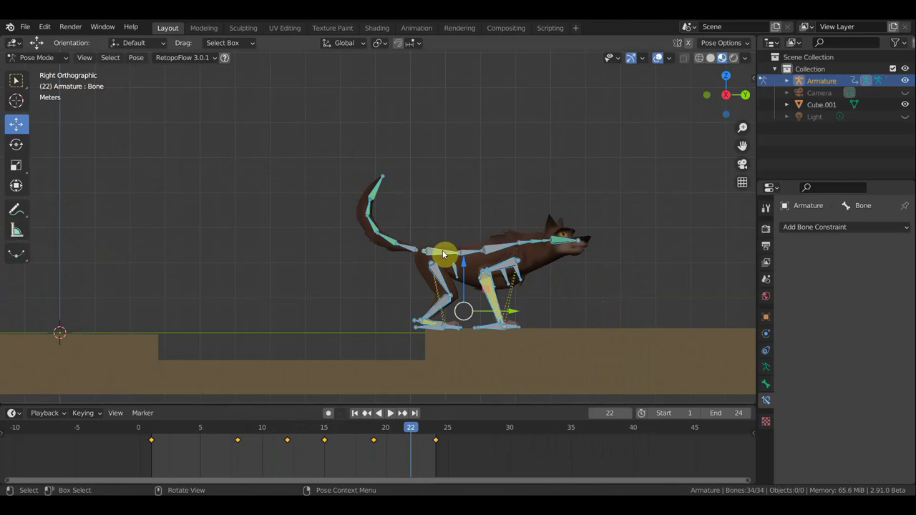
key("space")
key("space")
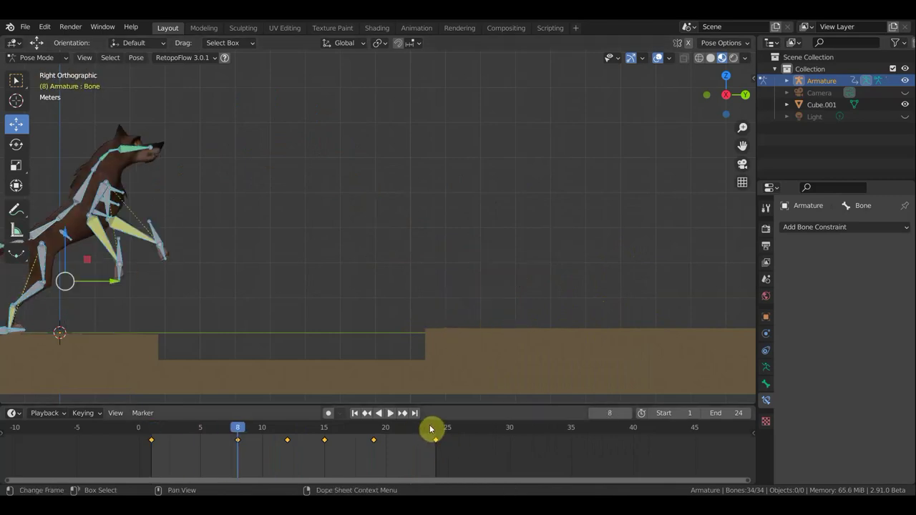
key("space")
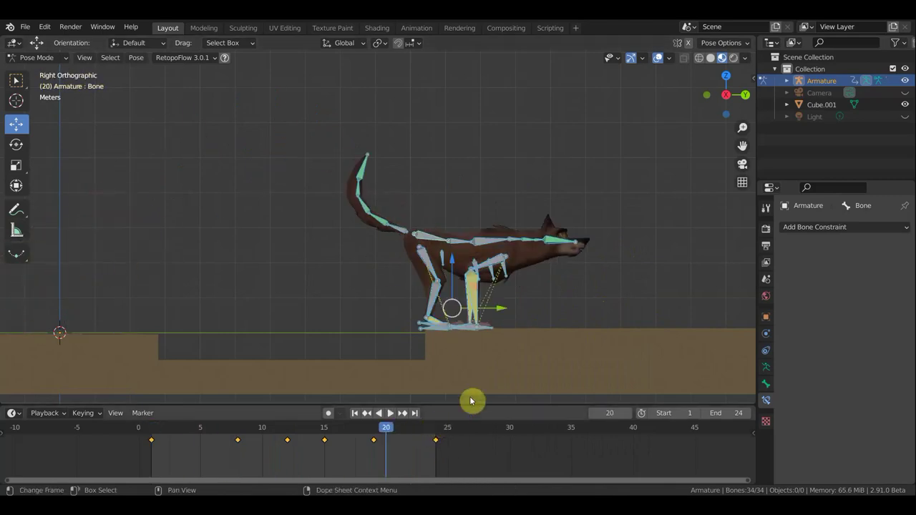
Scrub between frames 20 and 21 to check the pose, selecting a single rig bone.
mouse_move(395, 427)
left_mouse_down()
mouse_move(431, 446)
mouse_move(377, 445)
mouse_move(408, 450)
left_mouse_up()
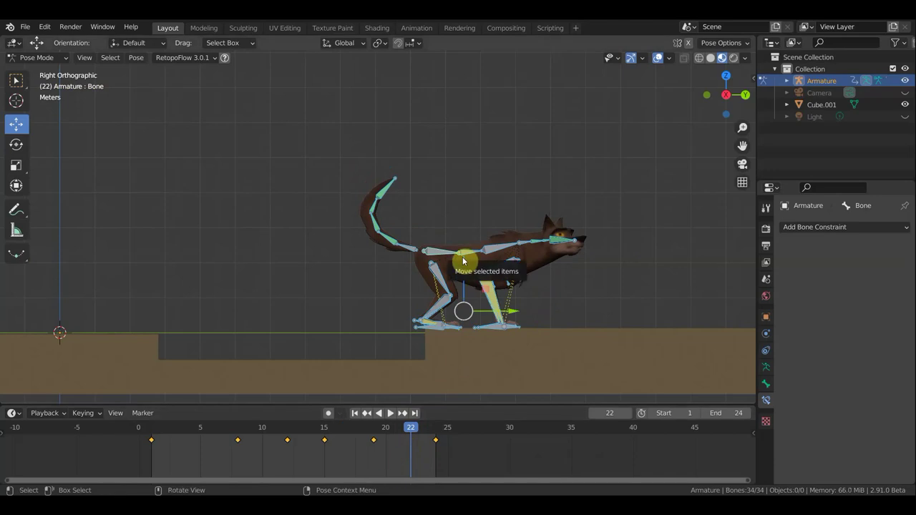
left_click(499, 270)
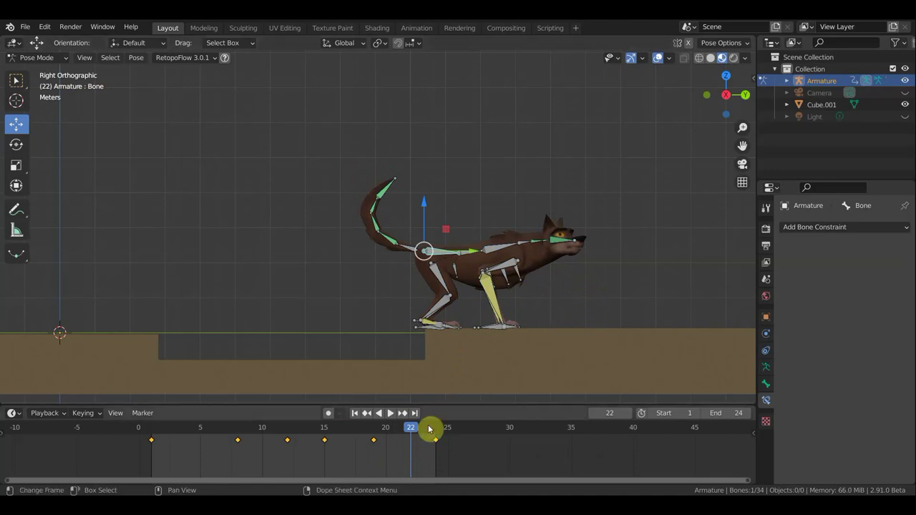
mouse_move(408, 429)
left_mouse_down()
mouse_move(386, 432)
mouse_move(391, 439)
left_mouse_up()
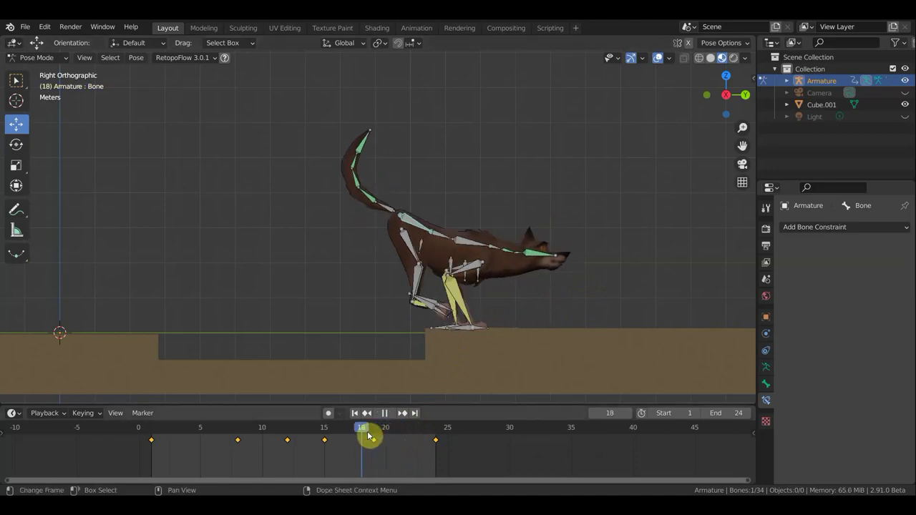
mouse_move(391, 439)
left_mouse_down()
mouse_move(436, 443)
mouse_move(448, 427)
mouse_move(374, 433)
mouse_move(434, 436)
left_mouse_up()
Raise the wolf's hip bone about 0.7 m at frame 24 and view it in perspective.
left_click(443, 303)
left_click(448, 263)
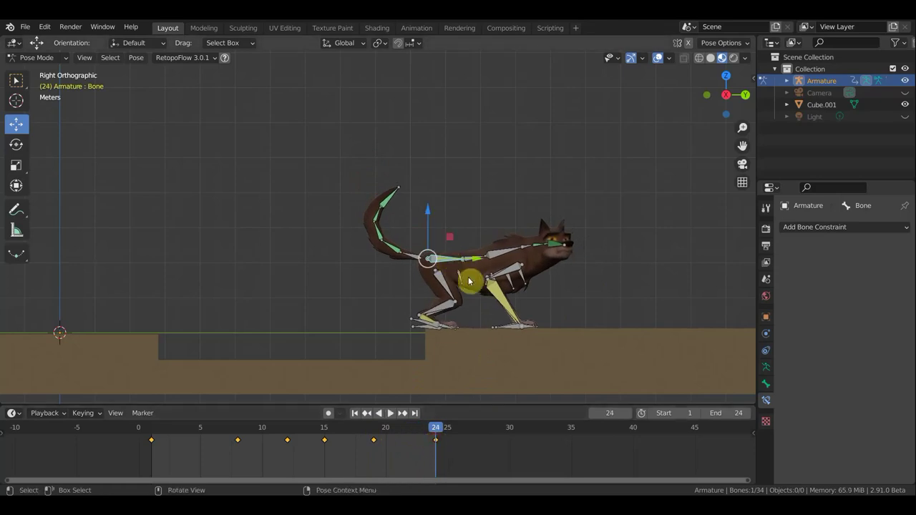
left_click_drag(474, 270, 473, 249)
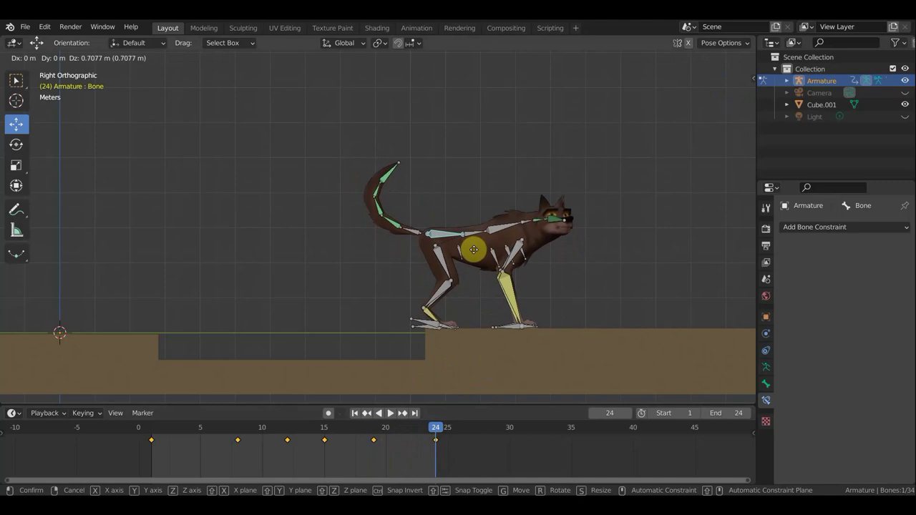
mouse_move(551, 235)
middle_mouse_down()
mouse_move(501, 311)
mouse_move(433, 352)
middle_mouse_up()
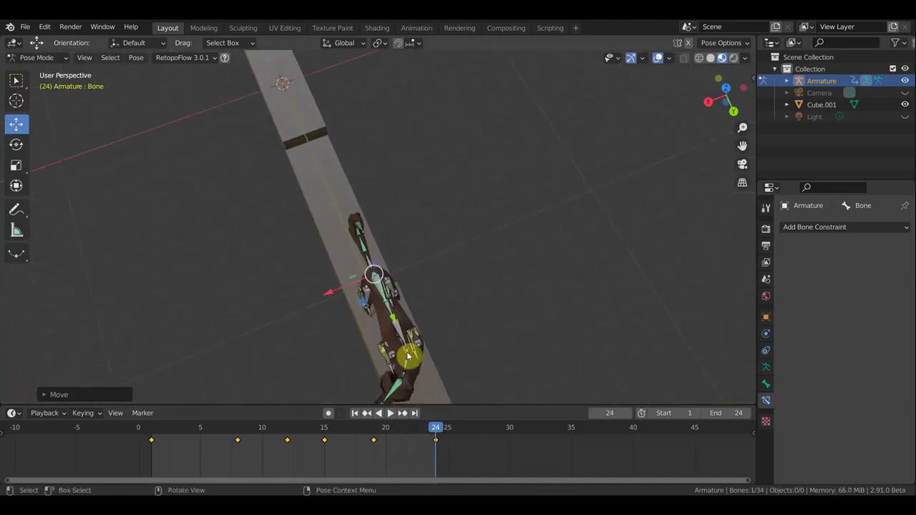
left_click(412, 356)
From top view, rotate spine bones Bone.005, Bone.004 and Bone.003 to line the body along the ledge.
key("KP_7")
scroll(533, 227, "down", 1)
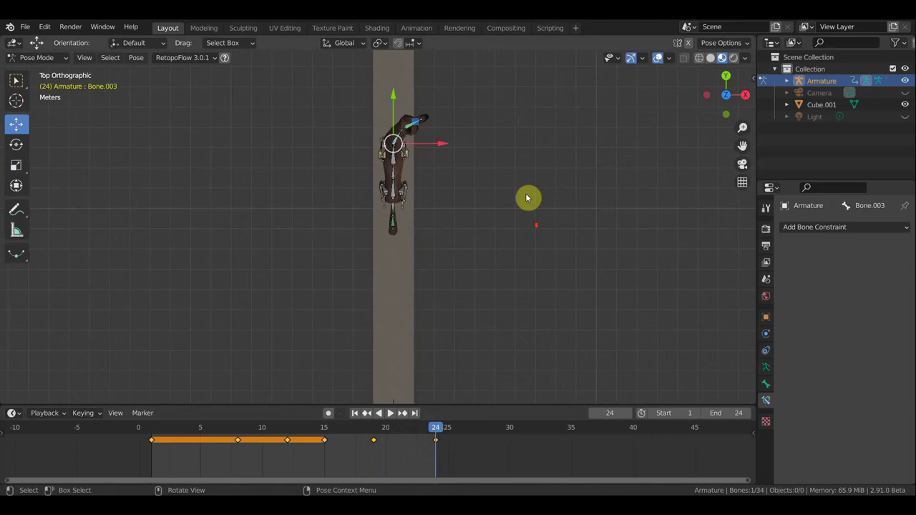
left_click(421, 138)
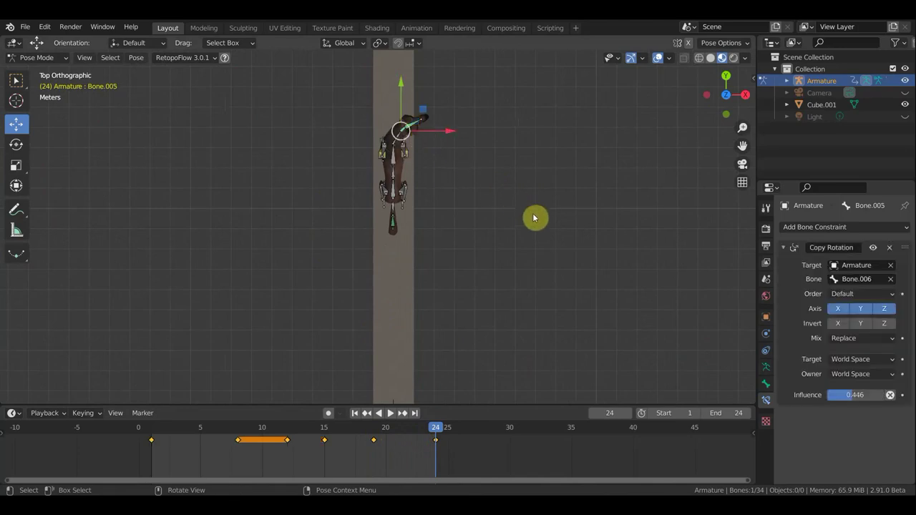
key("r")
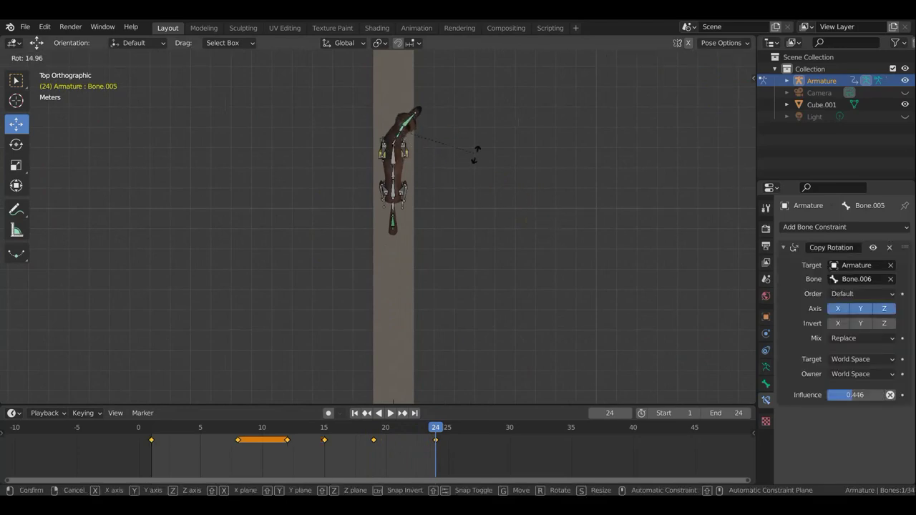
left_click(488, 173)
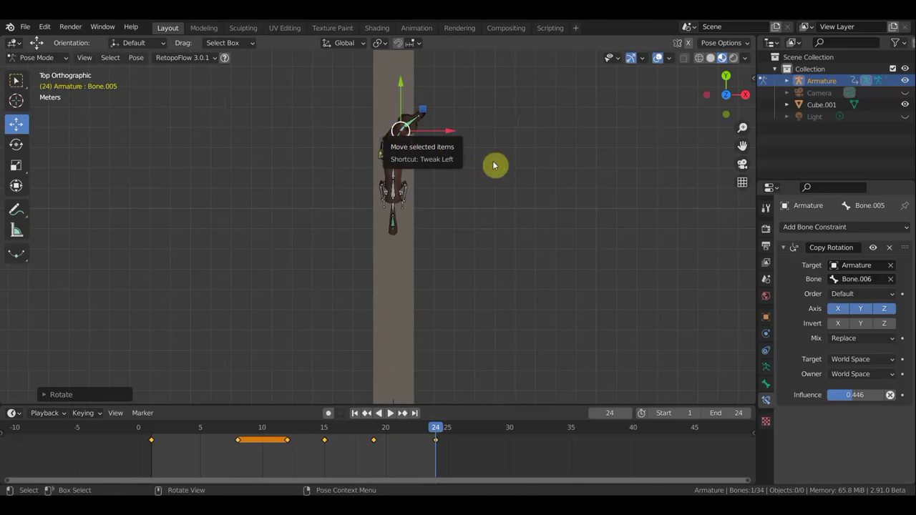
key("bracketleft")
key("r")
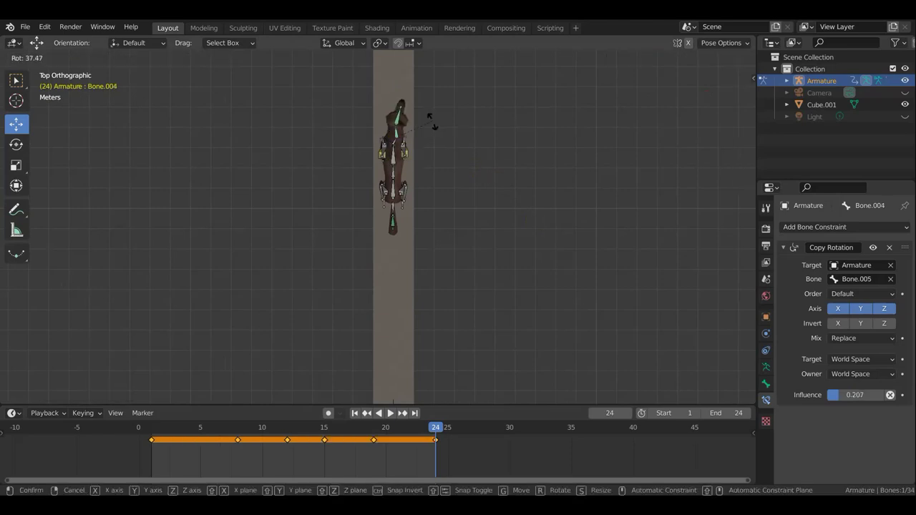
left_click(485, 158)
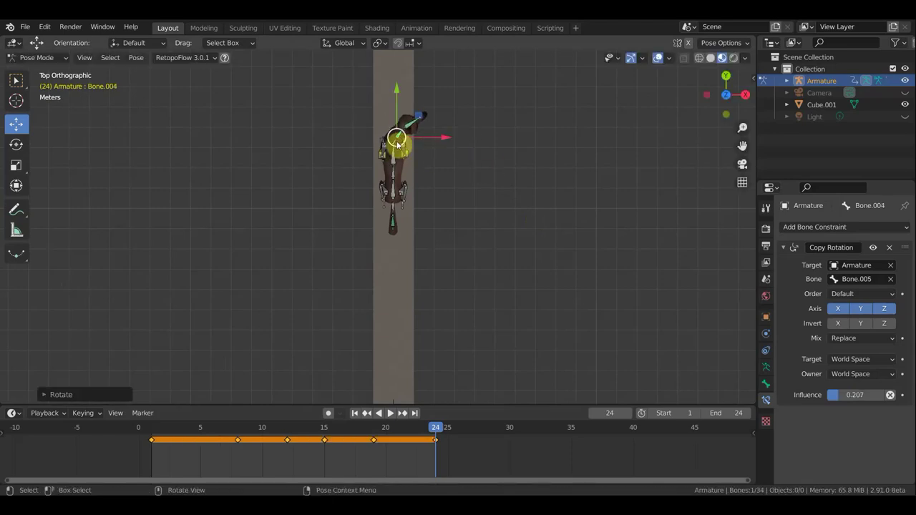
key("bracketleft")
key("r")
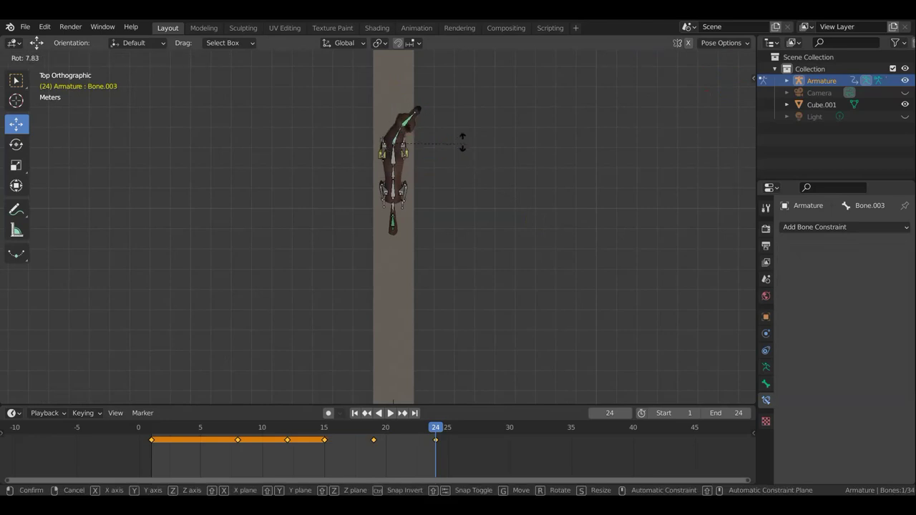
left_click(439, 132)
mouse_move(436, 186)
middle_mouse_down()
mouse_move(257, 90)
mouse_move(284, 53)
middle_mouse_up()
mouse_move(537, 389)
middle_mouse_down()
mouse_move(532, 366)
mouse_move(547, 360)
mouse_move(548, 341)
mouse_move(561, 350)
middle_mouse_up()
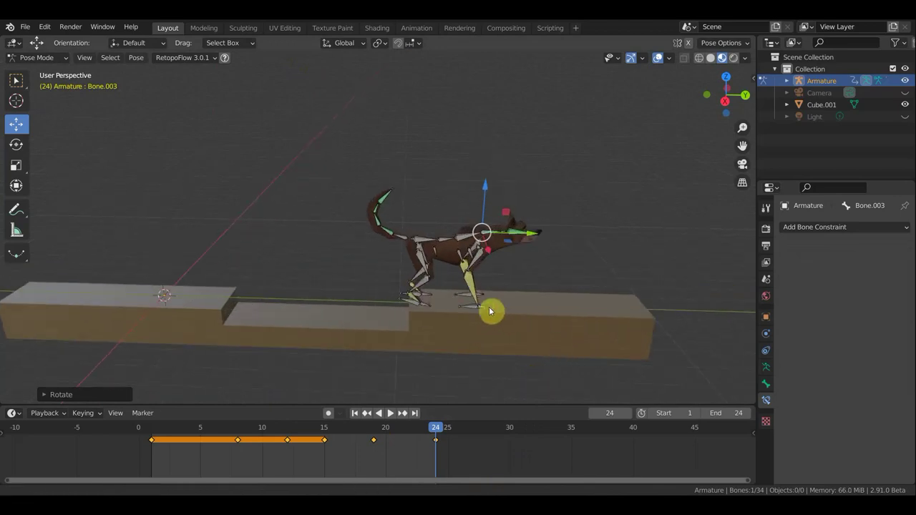
Return to side view, centre the wolf and select its root spine bone.
key("KP_3")
scroll(526, 317, "up", 2)
middle_click_drag(581, 306, 515, 282, "shift")
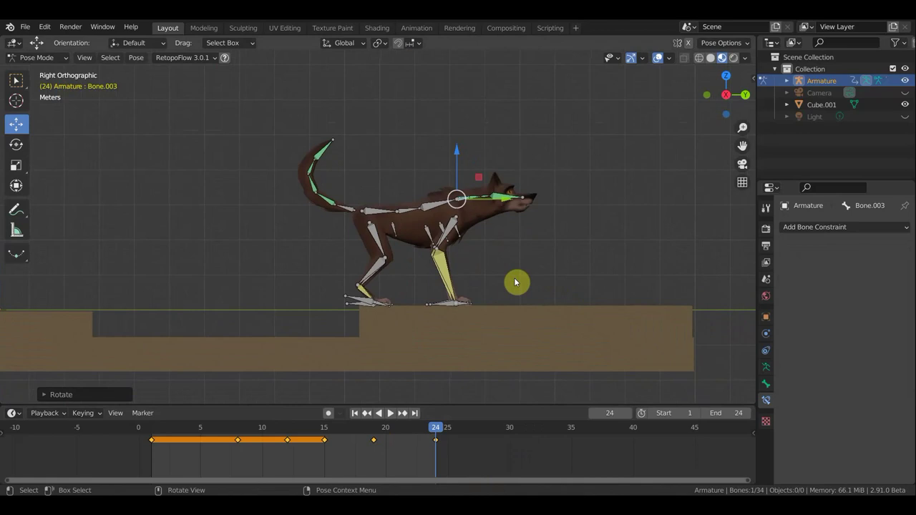
left_click(393, 215)
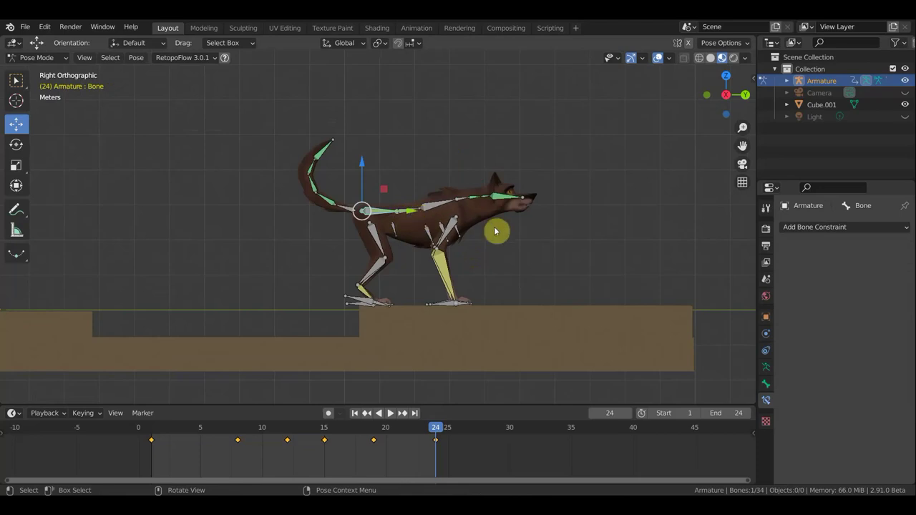
Key Location & Rotation for all bones at frame 24, then play back and stop at frame 19.
key("a")
key("i")
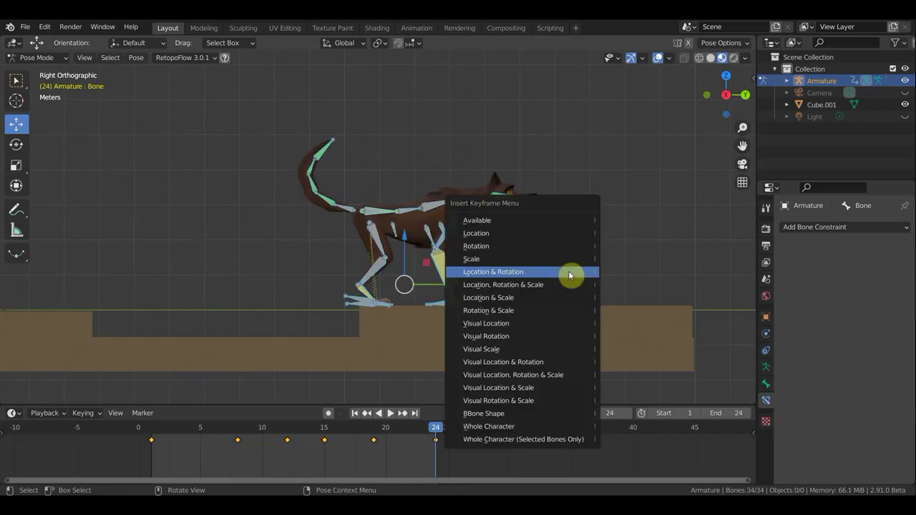
left_click(570, 274)
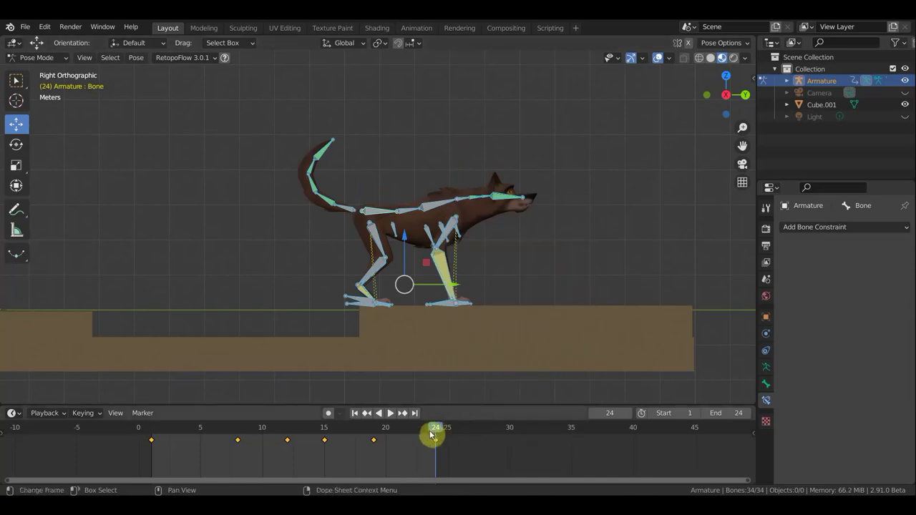
key("space")
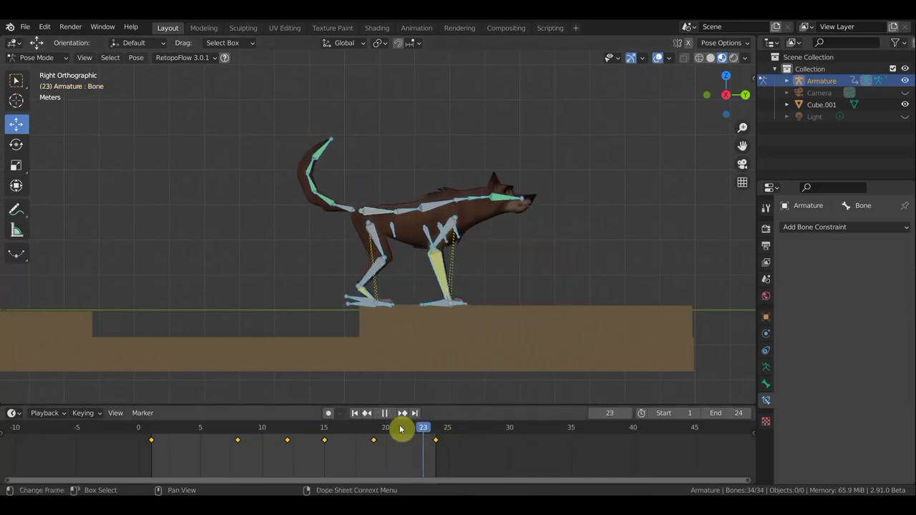
mouse_move(424, 434)
left_mouse_down()
mouse_move(405, 429)
mouse_move(437, 434)
mouse_move(378, 431)
left_mouse_up()
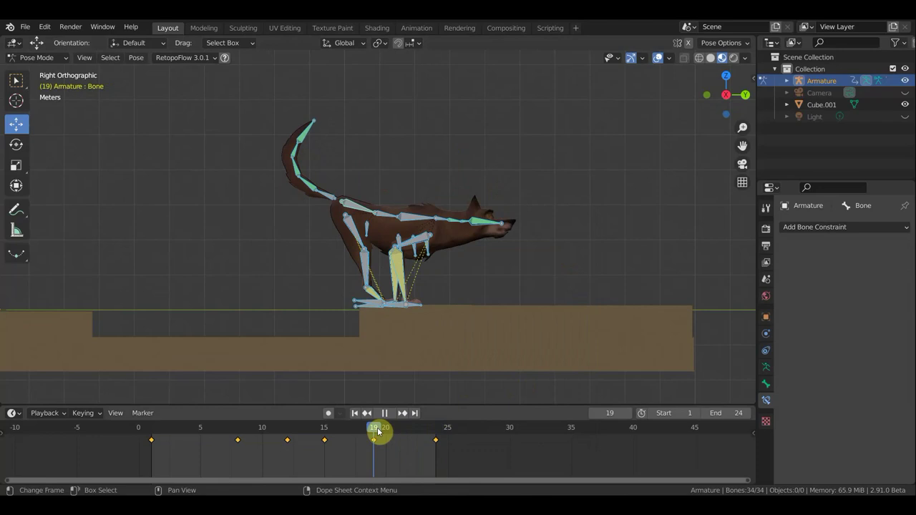
key("space")
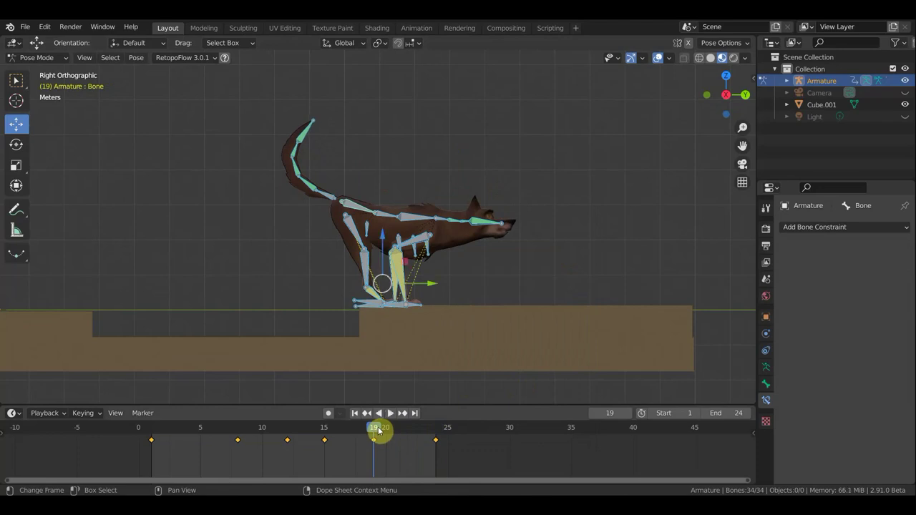
Duplicate the frame-19 keyframe to frame 22 and check the copied pose.
mouse_move(390, 452)
left_mouse_down()
mouse_move(370, 443)
mouse_move(389, 442)
left_mouse_up()
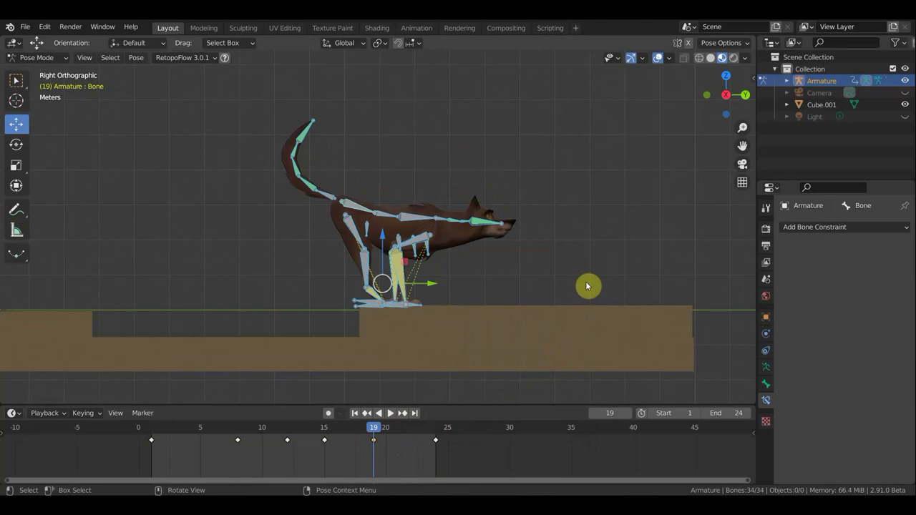
key("shift+d")
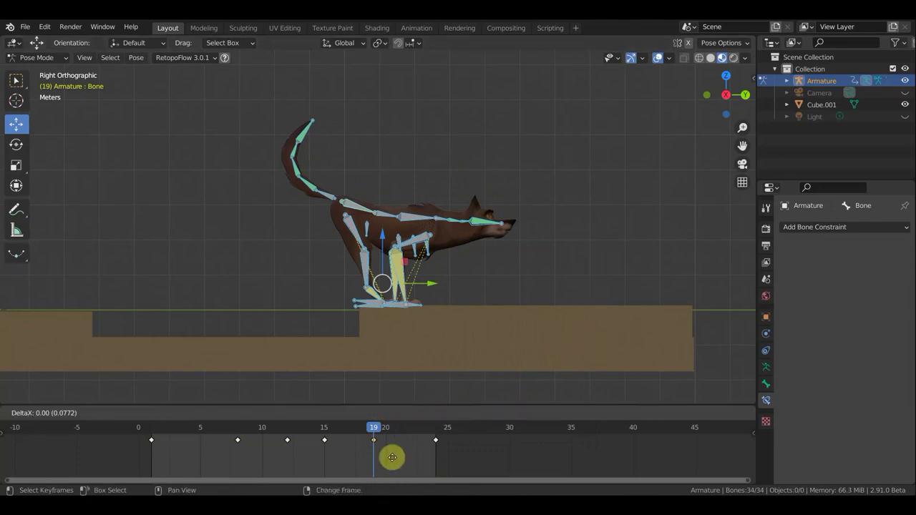
left_click(425, 457)
key("space")
left_click_drag(389, 434, 399, 438)
key("space")
left_click(413, 215)
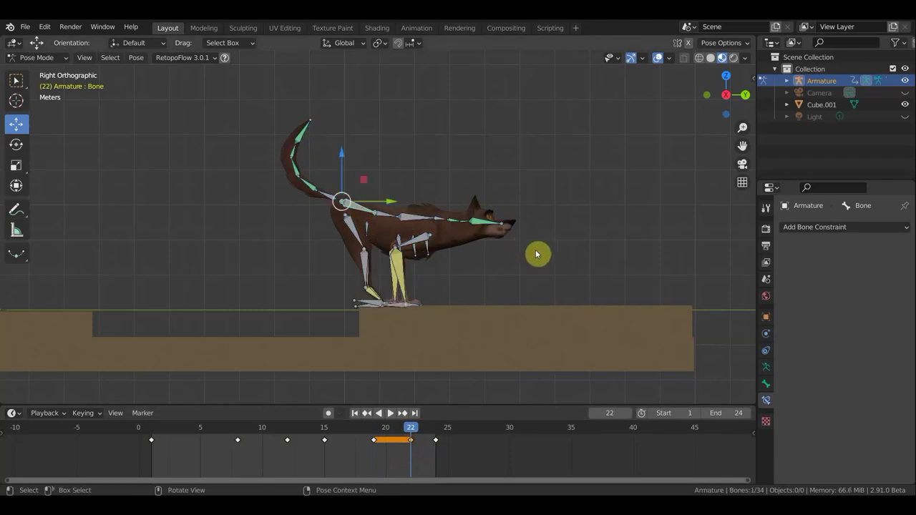
Move the body bone lower and forward, twice, into a crouch at frame 22.
key("g")
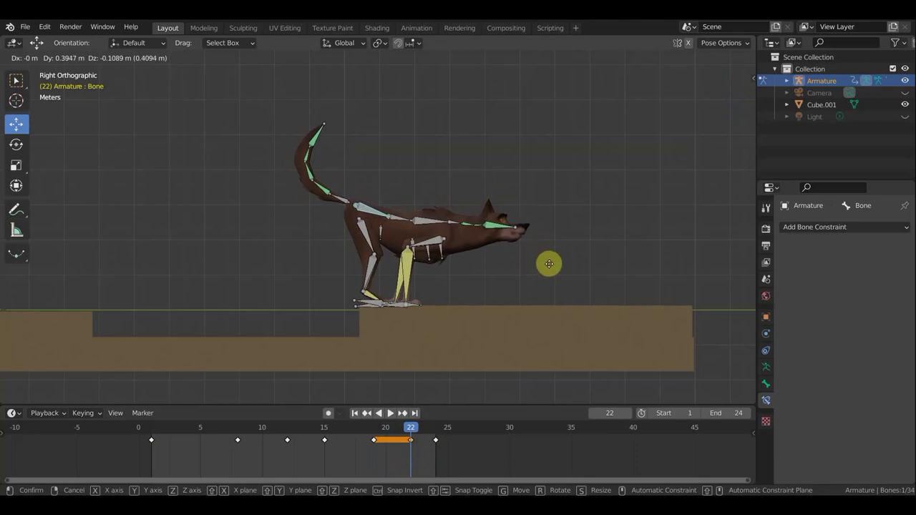
left_click(573, 296)
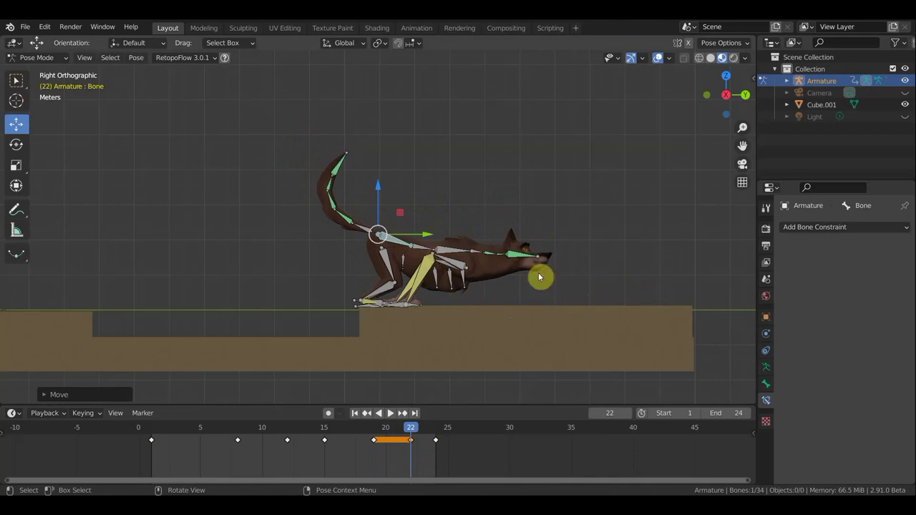
key("g")
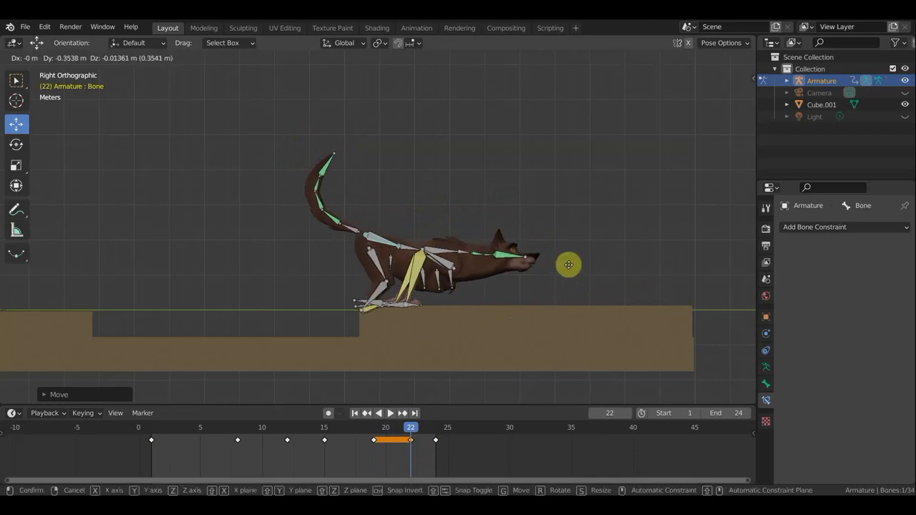
left_click(583, 266)
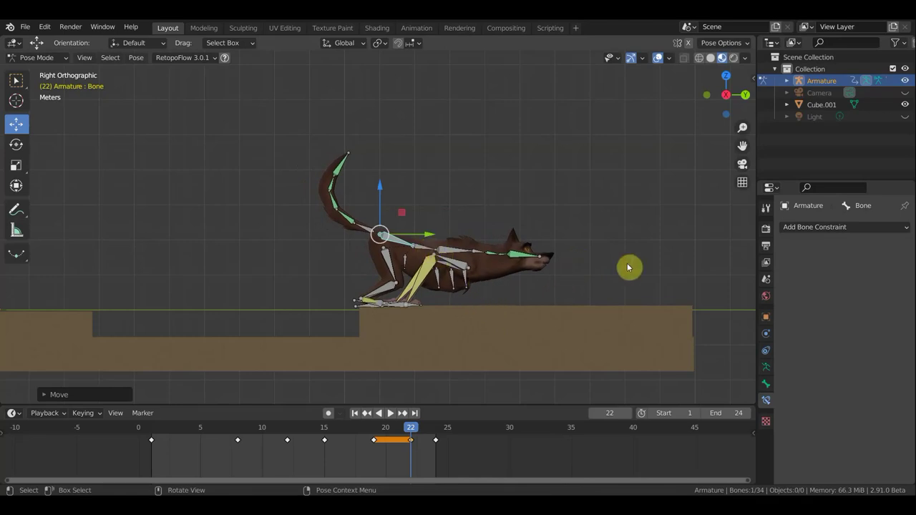
Key Location & Rotation for all bones at frame 22 and scrub the landing to review it.
key("a")
key("i")
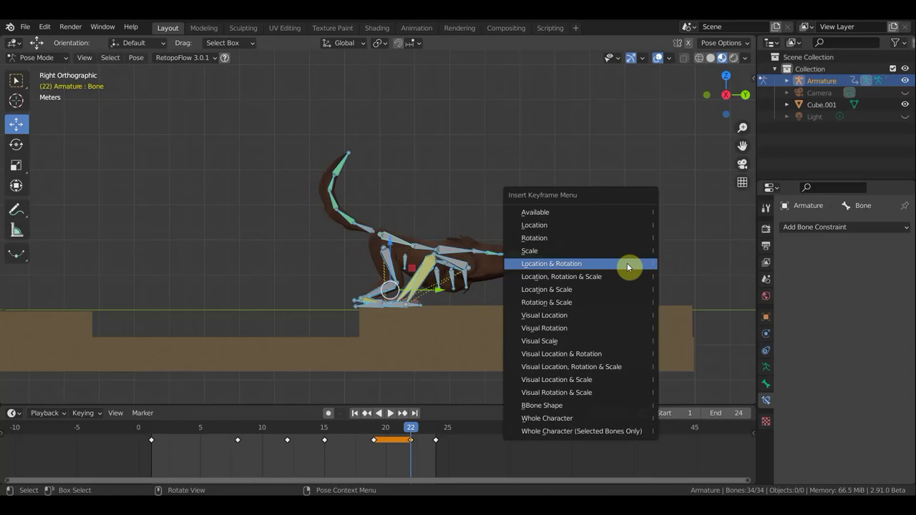
left_click(627, 262)
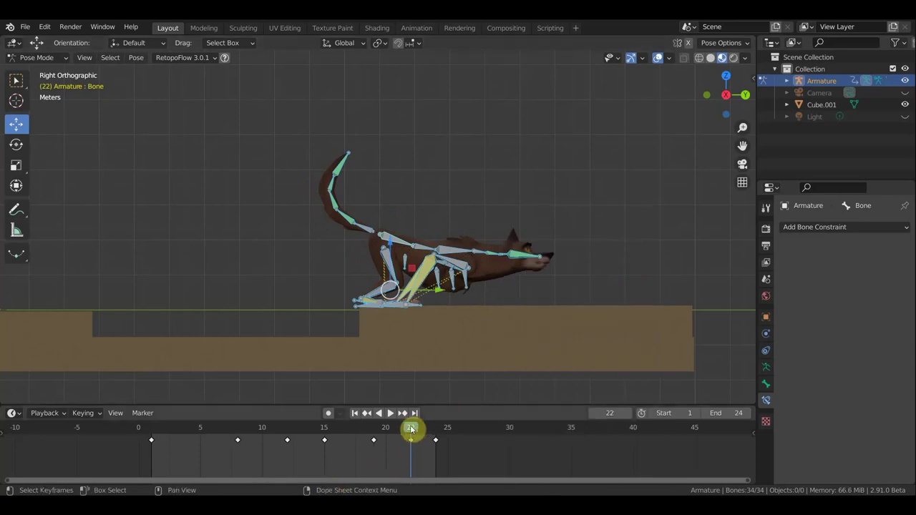
left_click_drag(413, 428, 345, 432)
left_click_drag(313, 433, 415, 448)
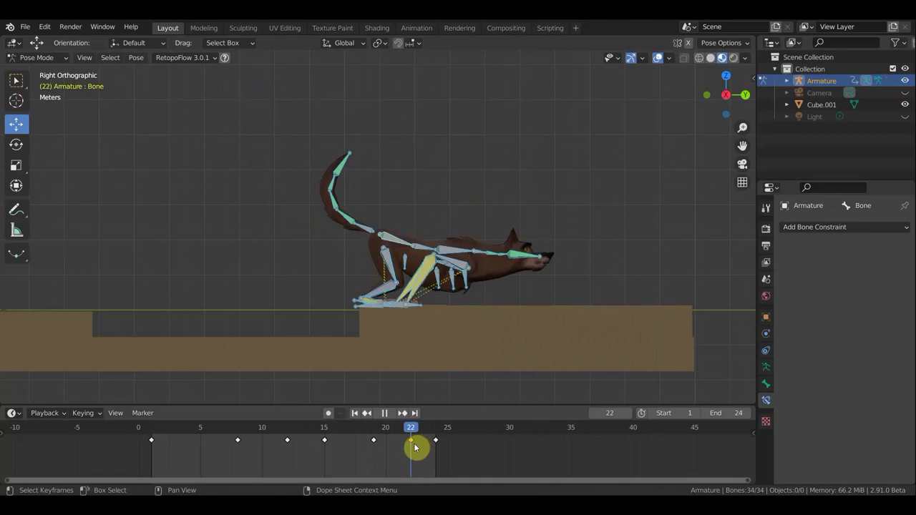
Delete the standing keyframe at frame 24.
left_click_drag(415, 448, 451, 459)
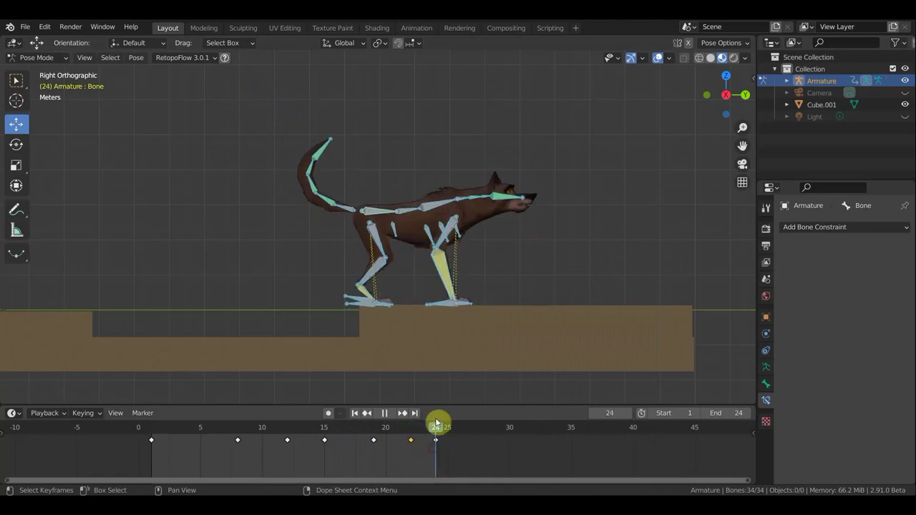
left_click(435, 439)
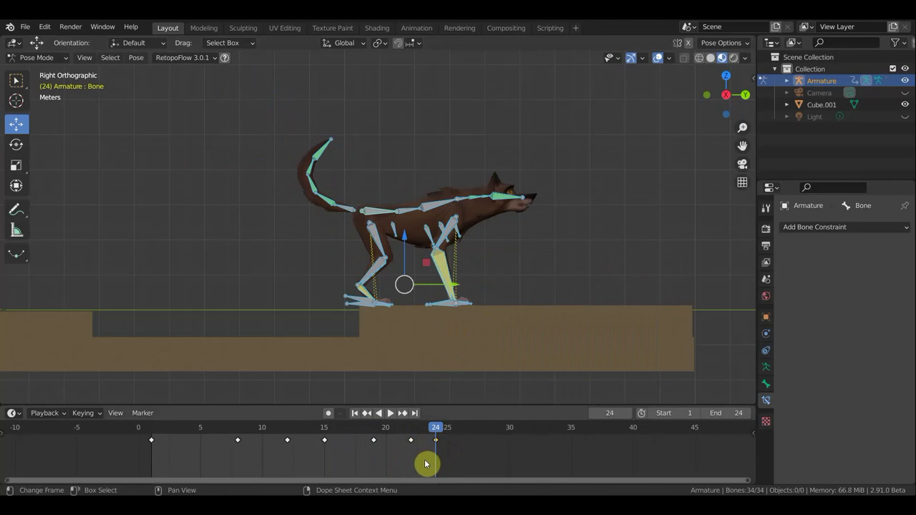
key("x")
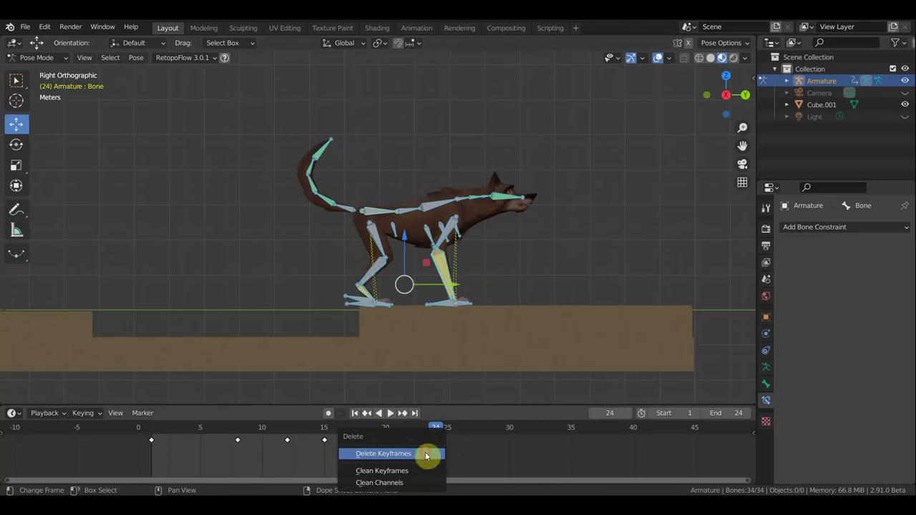
left_click(429, 452)
Copy the frame-22 crouch keyframe to frame 24, undoing an accidental shift to frame 23.
left_click(412, 441)
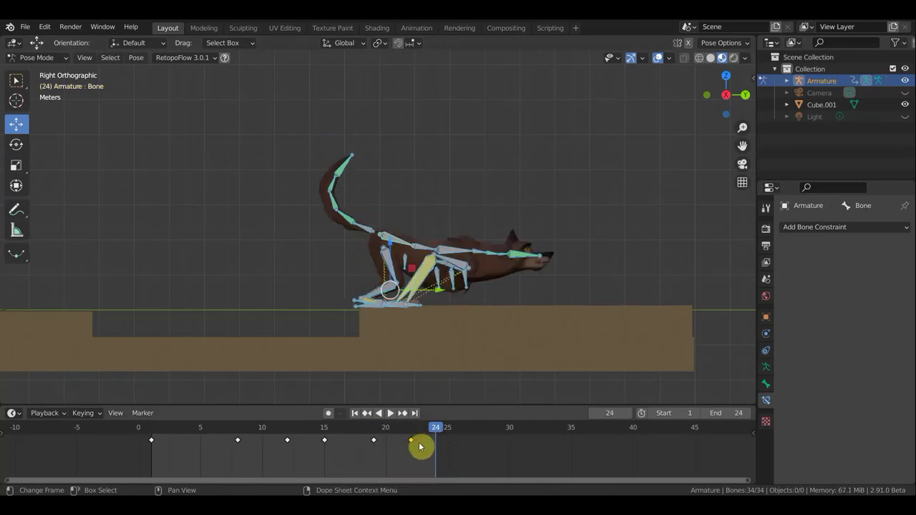
key("g")
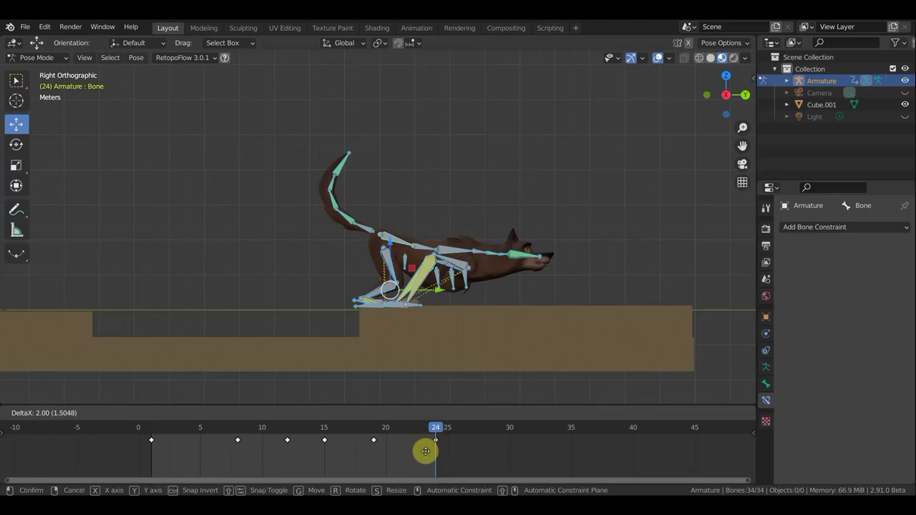
left_click(423, 453)
key("ctrl+z")
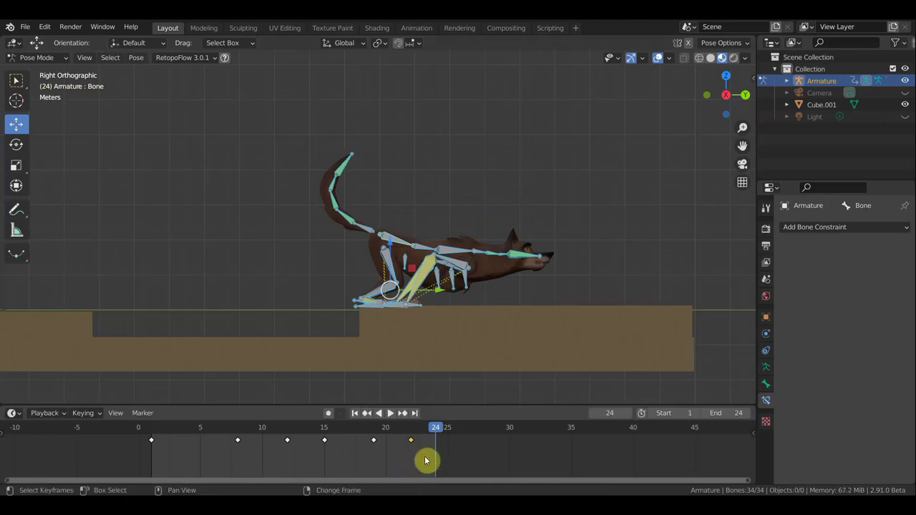
key("shift+d")
left_click(446, 458)
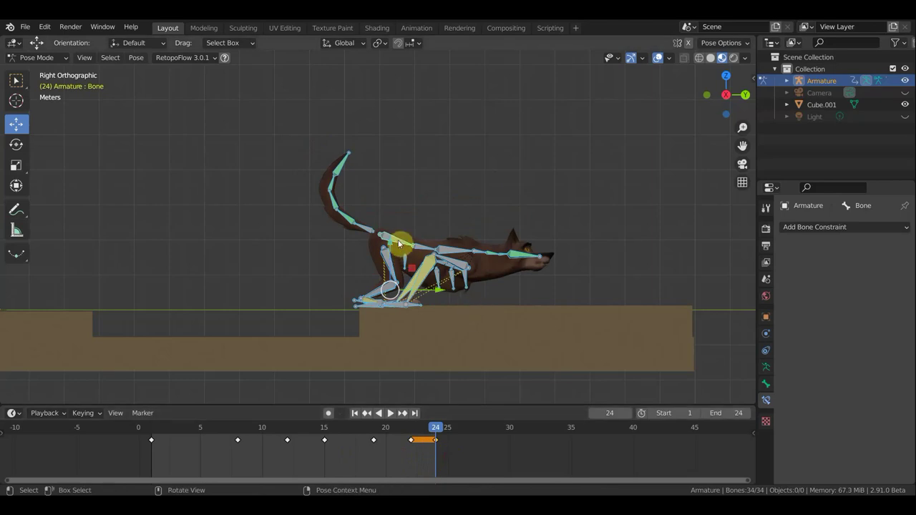
left_click(431, 257)
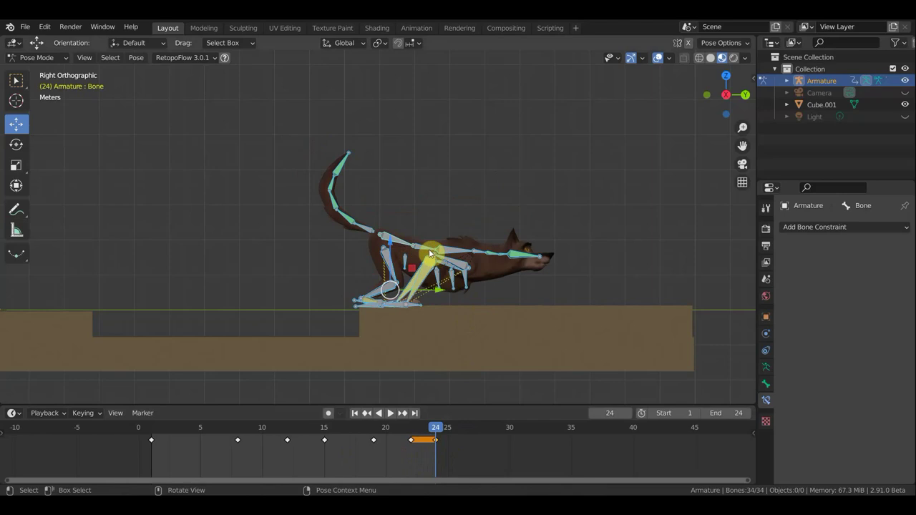
left_click(401, 240)
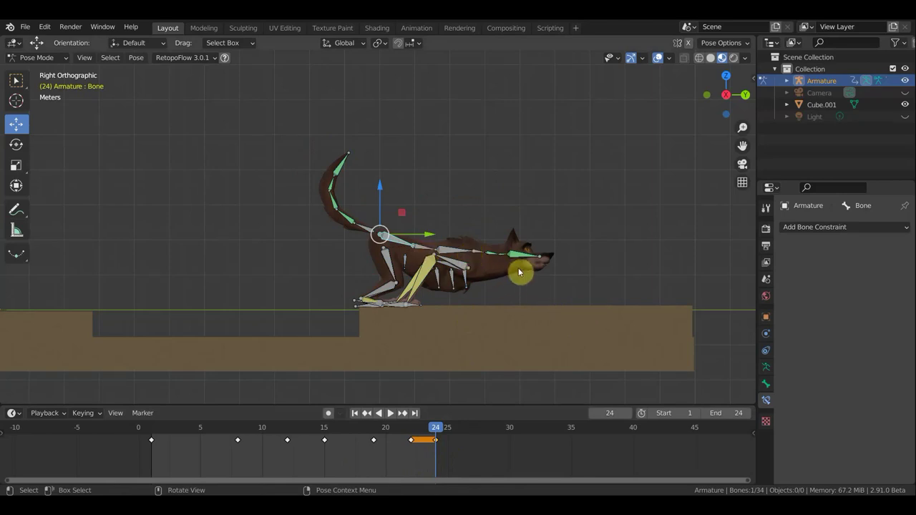
key("g")
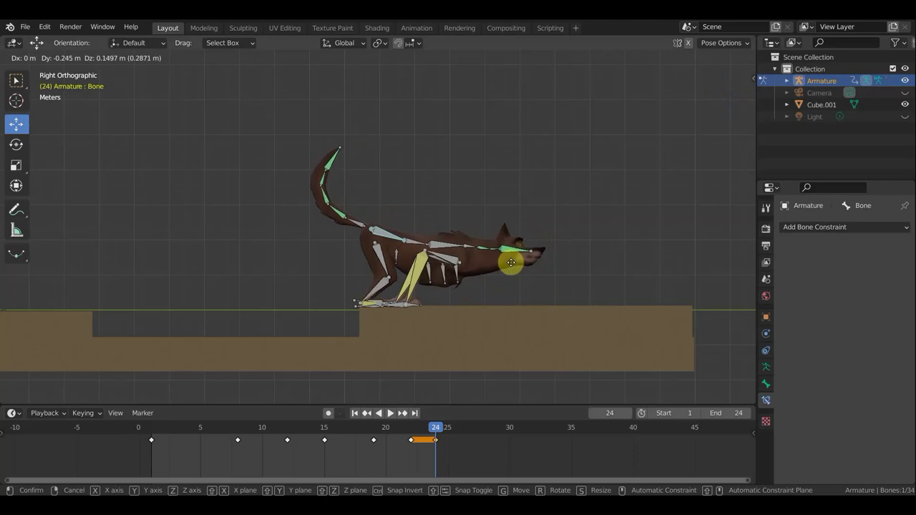
left_click(524, 254)
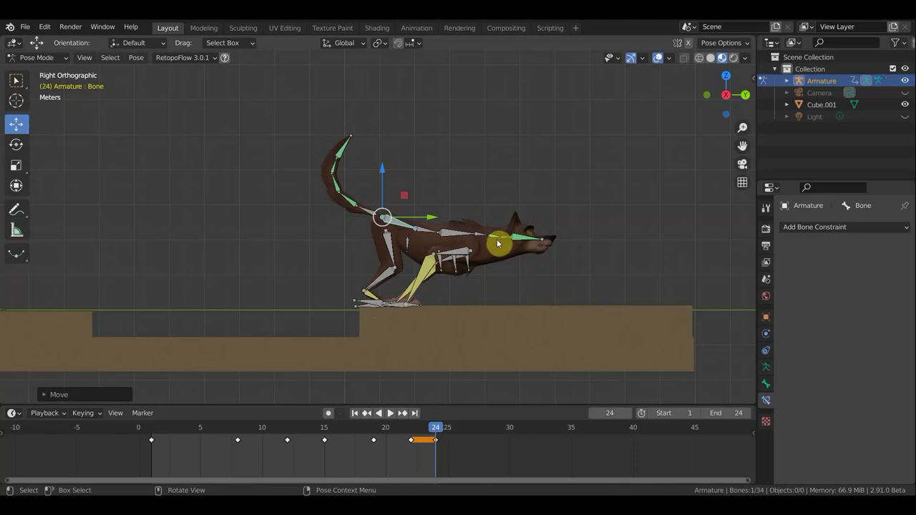
key("ctrl+z")
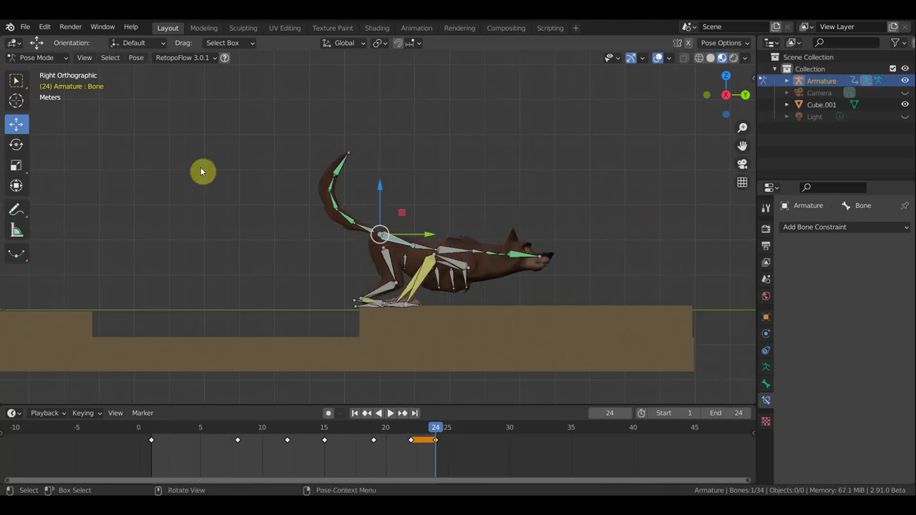
left_click(15, 80)
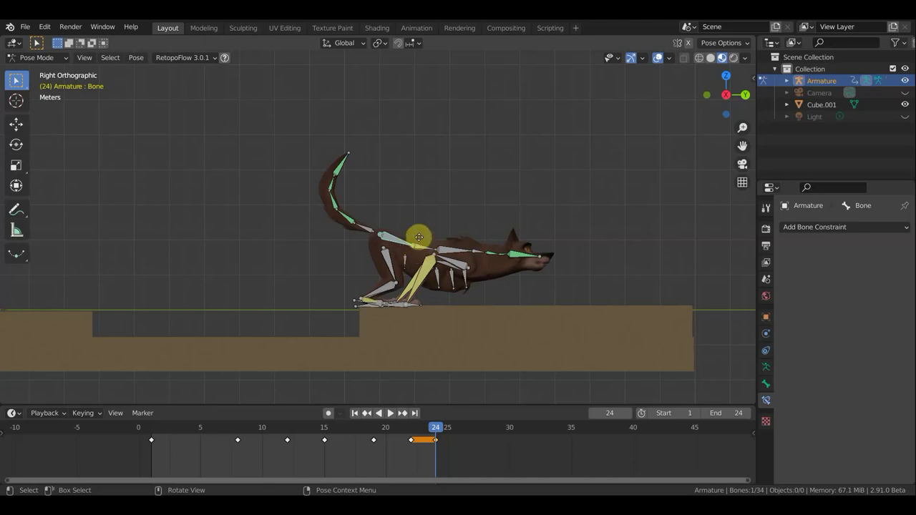
Move the wolf rig into place and raise its front foot forward.
key("g")
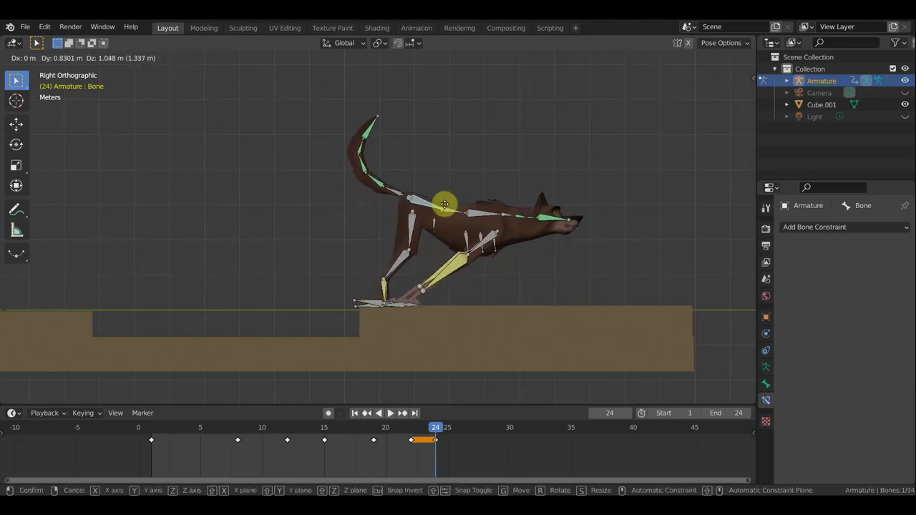
left_click(443, 207)
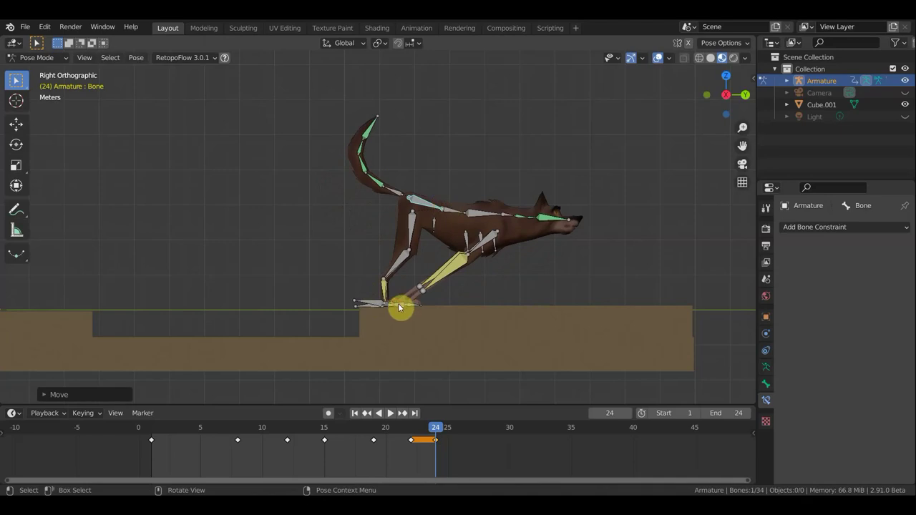
left_click(400, 308)
key("g")
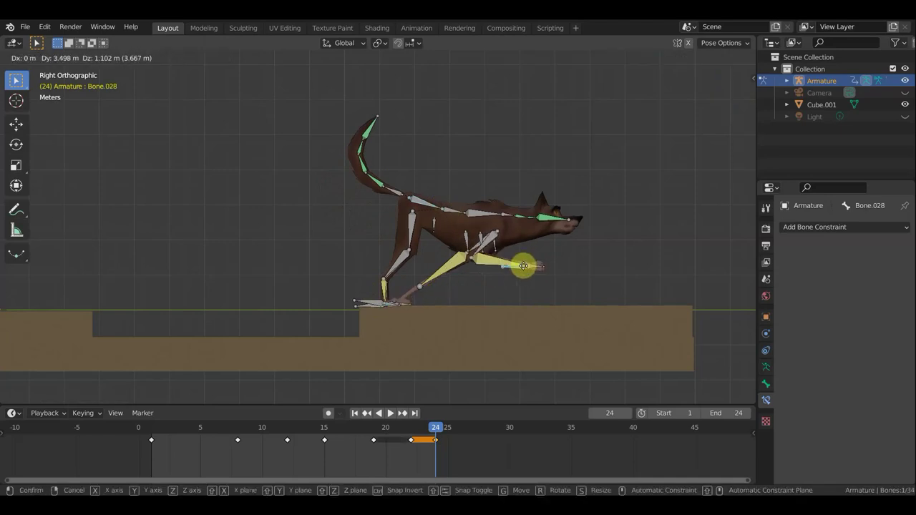
left_click(523, 262)
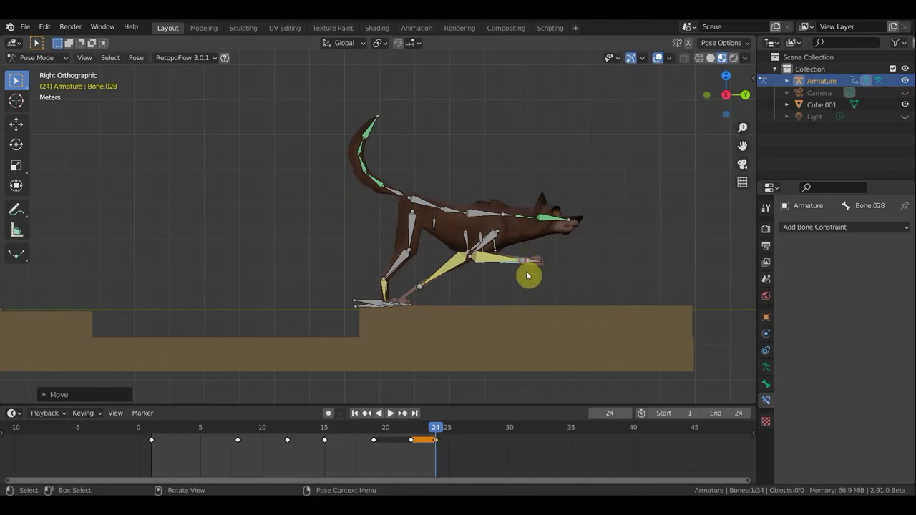
Angle the front paw downward, then orbit to view the wolf in perspective.
key("r")
left_click(533, 263)
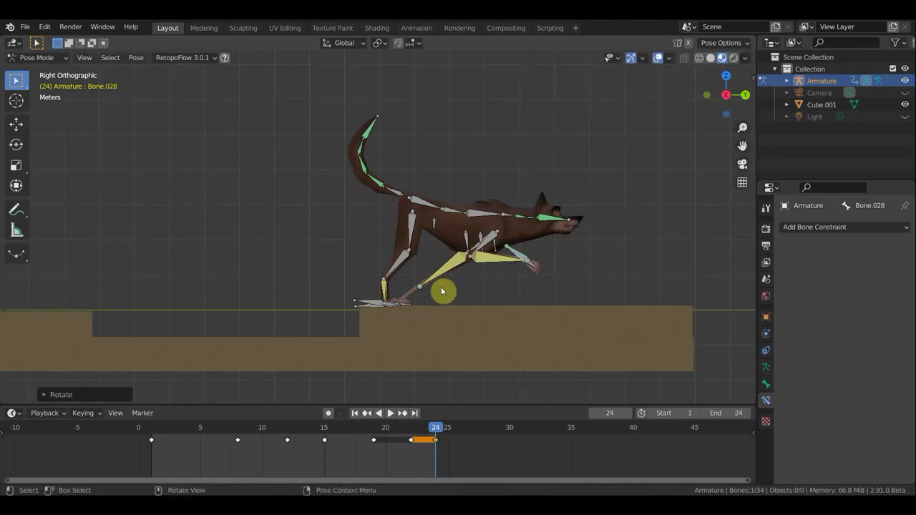
left_click(392, 303)
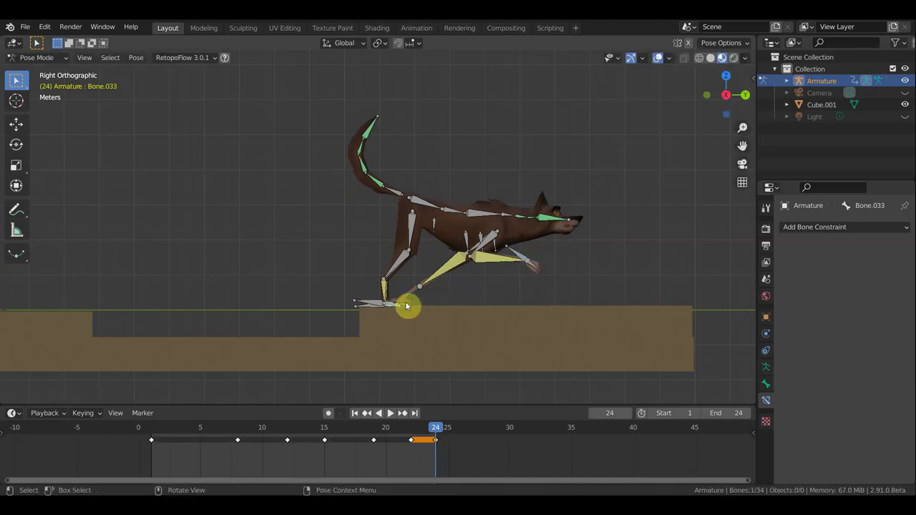
mouse_move(397, 319)
middle_mouse_down()
mouse_move(386, 344)
mouse_move(386, 313)
mouse_move(409, 304)
mouse_move(413, 290)
mouse_move(482, 349)
mouse_move(587, 341)
mouse_move(377, 361)
middle_mouse_up()
scroll(413, 293, "up", 3)
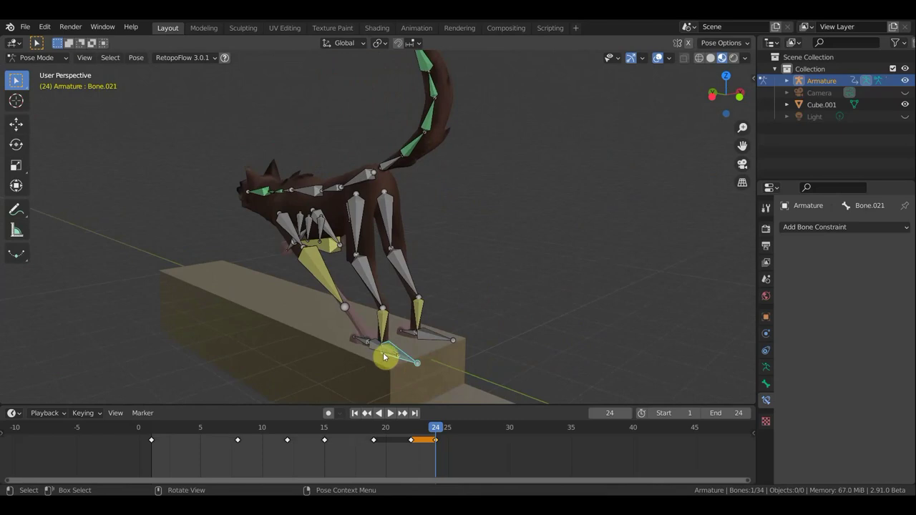
In Right side view, lift the tucked front paw higher.
left_click(379, 350)
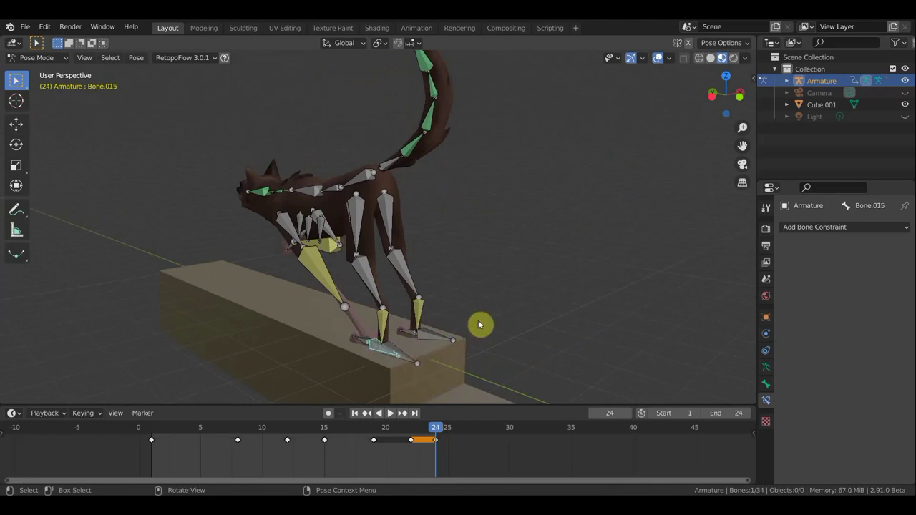
key("KP_3")
scroll(458, 361, "down", 1)
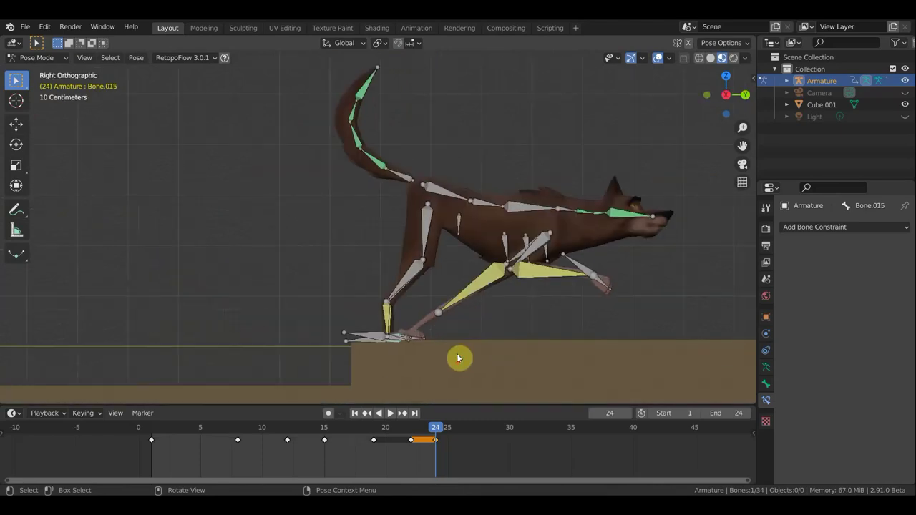
key("g")
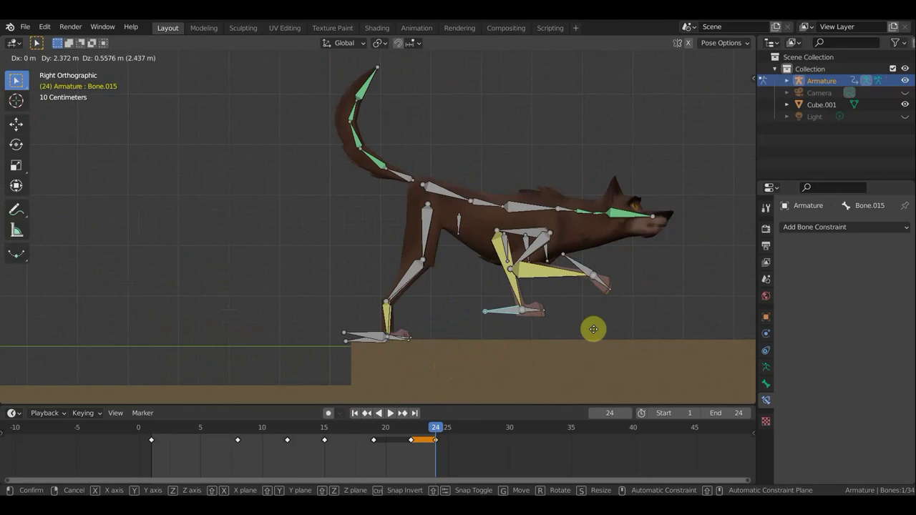
left_click(609, 323)
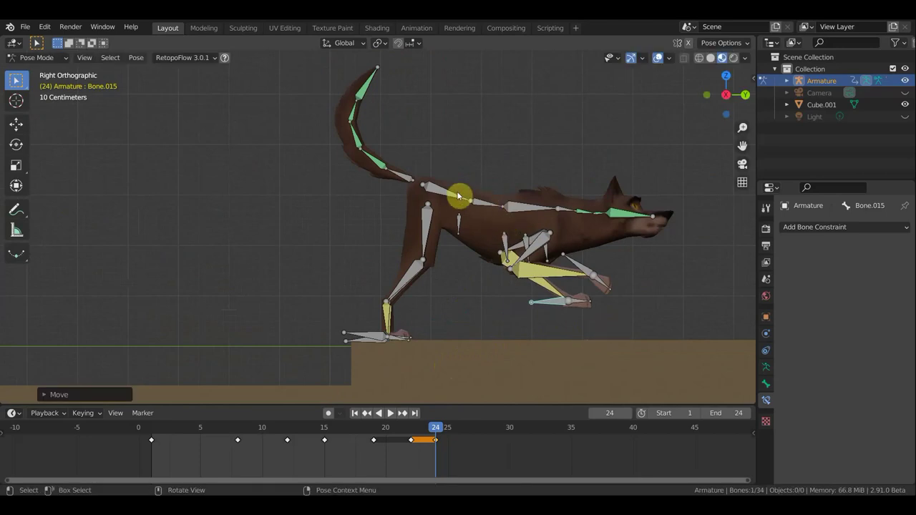
Tilt the spine up about 31° so the head rises, then shift the body down and back.
left_click(483, 198)
key("r")
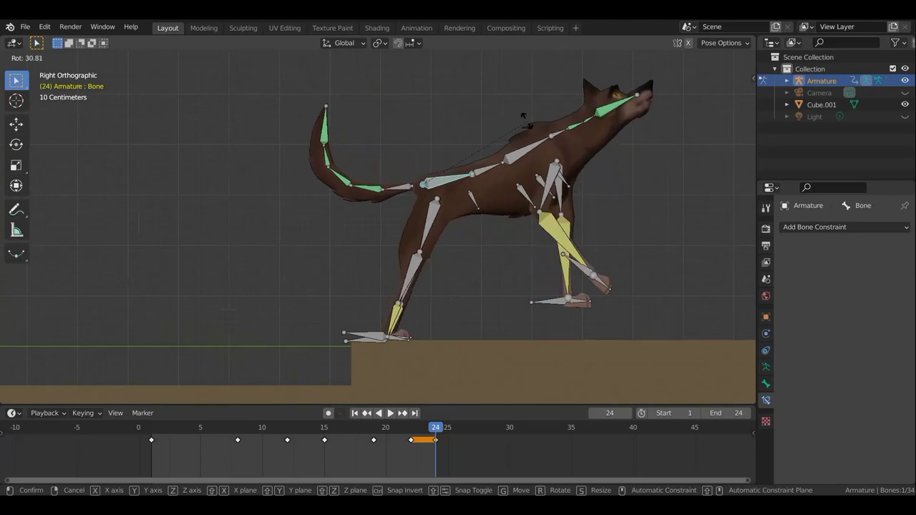
left_click(518, 112)
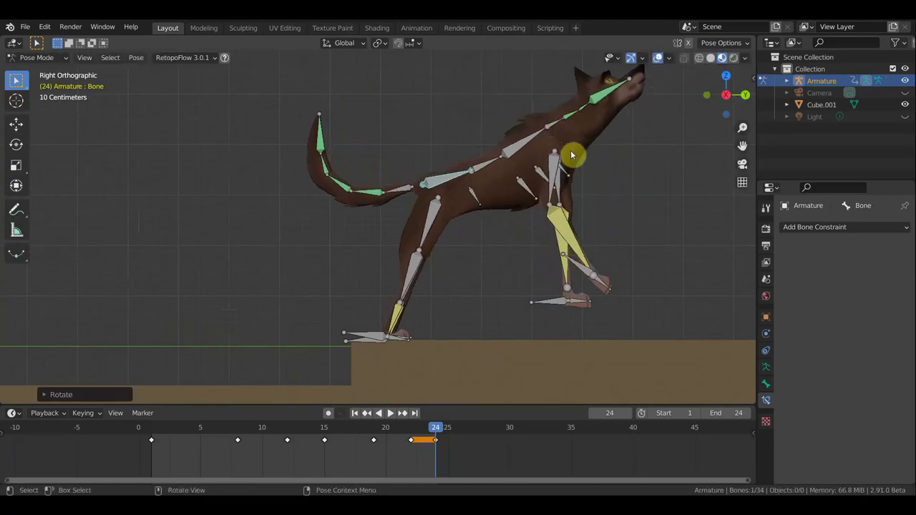
key("g")
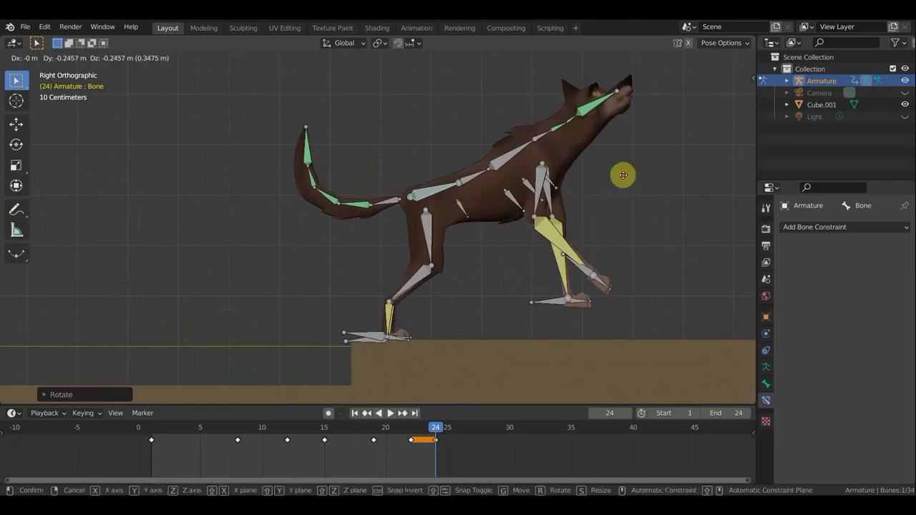
left_click(623, 179)
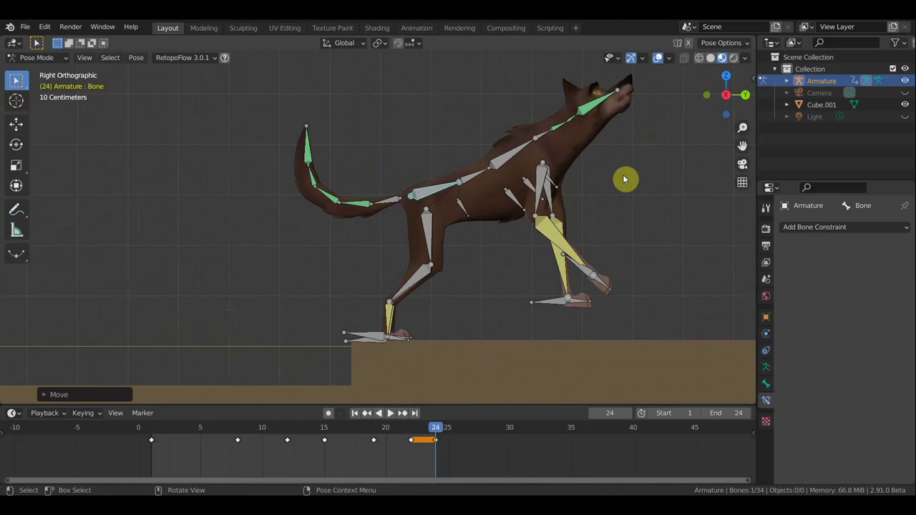
left_click(563, 128)
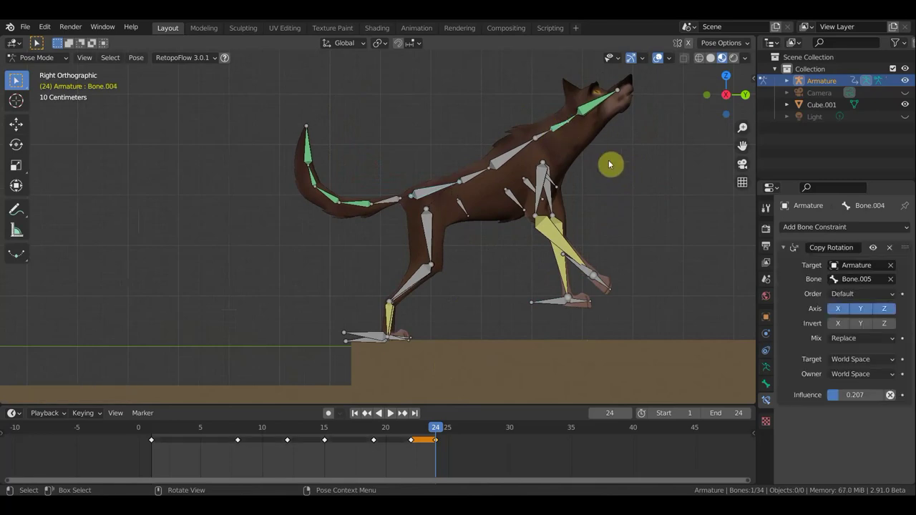
Level the neck and head and stretch the tail out backward.
key("r")
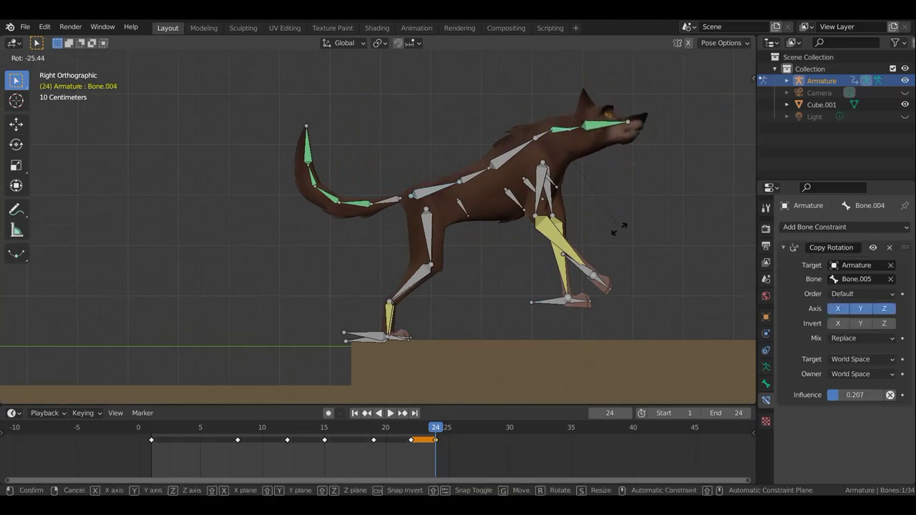
left_click(589, 131)
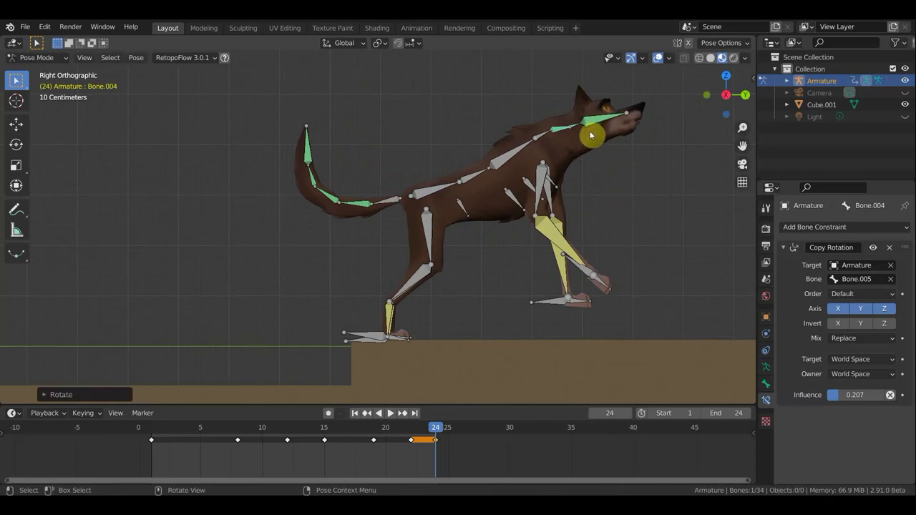
left_click(605, 126)
key("r")
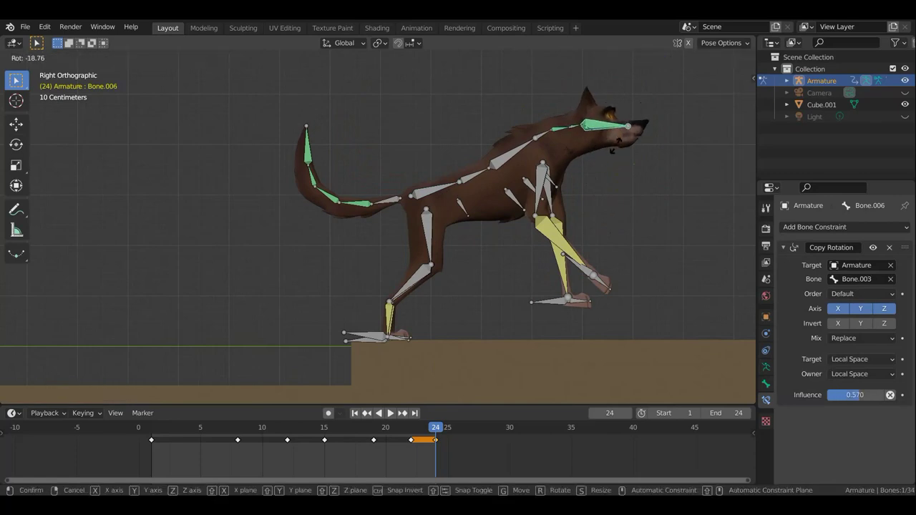
left_click(615, 150)
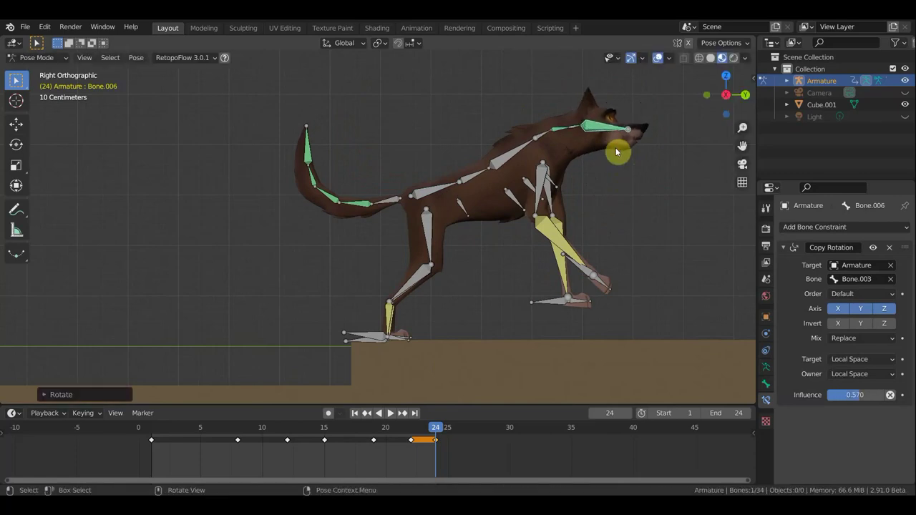
left_click(393, 203)
key("r")
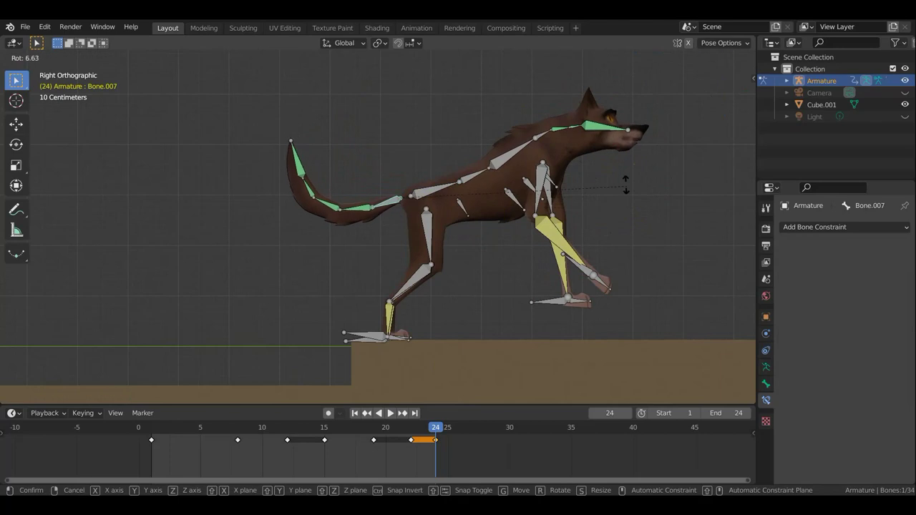
left_click(571, 134)
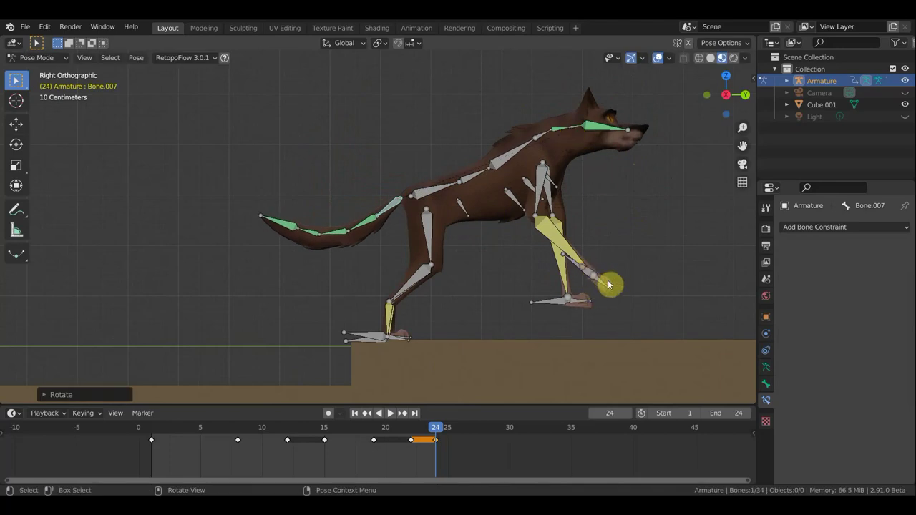
Rotate the front paw and toe, then move the foot up and forward.
left_click(608, 279)
key("r")
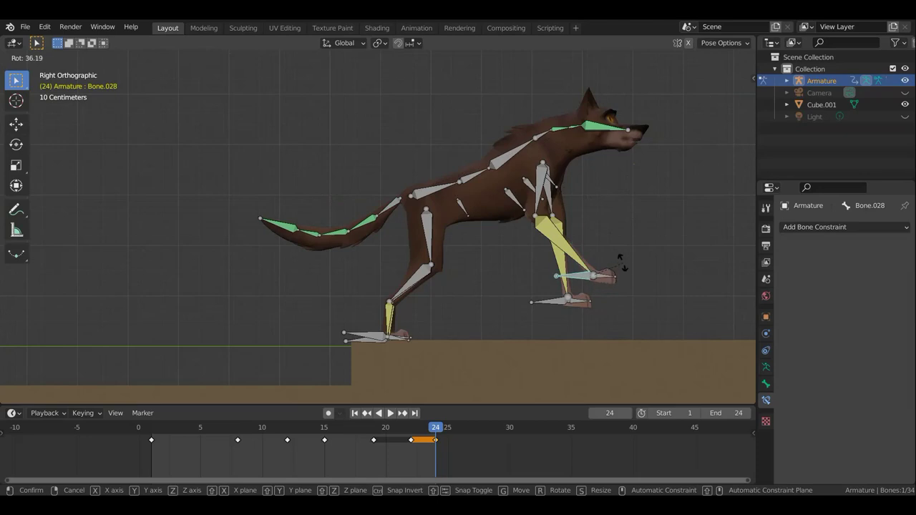
left_click(578, 306)
left_click(555, 301)
key("r")
left_click(577, 315)
key("g")
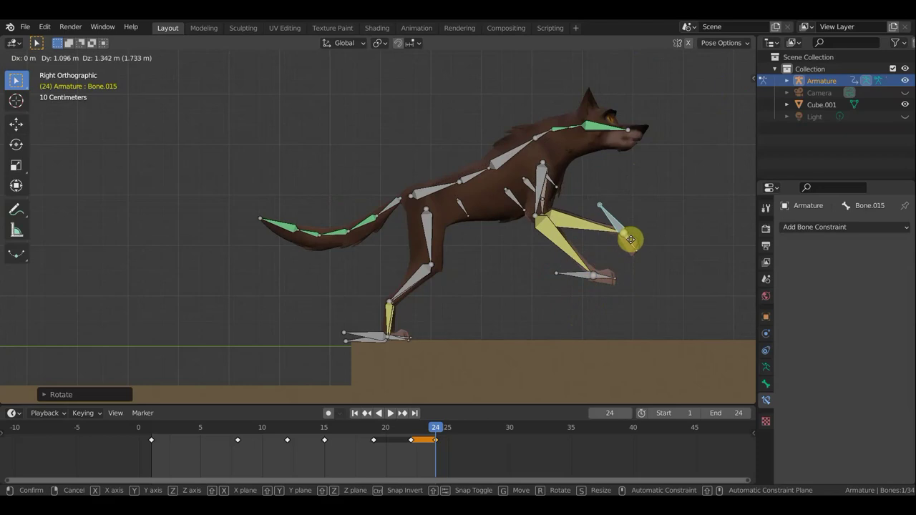
left_click(627, 237)
Position the second front foot and angle its toe downward.
left_click(577, 273)
key("g")
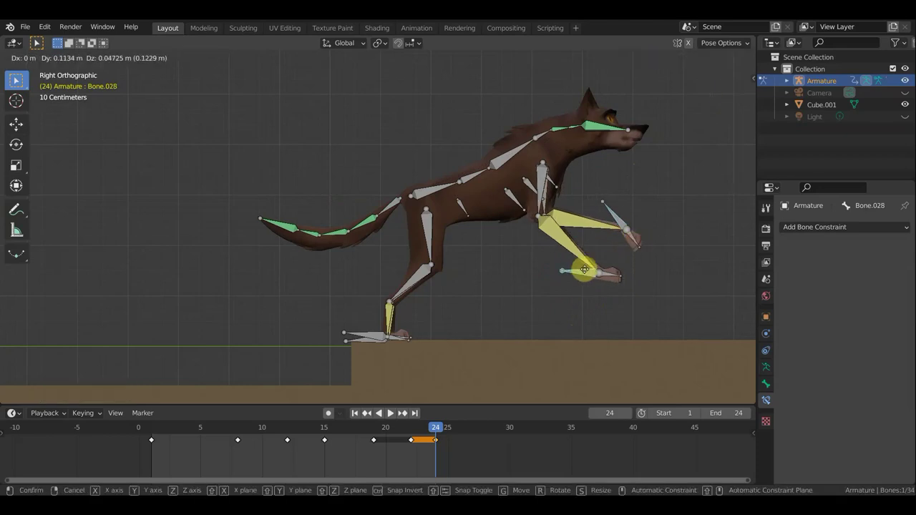
left_click(591, 272)
key("g")
left_click(585, 274)
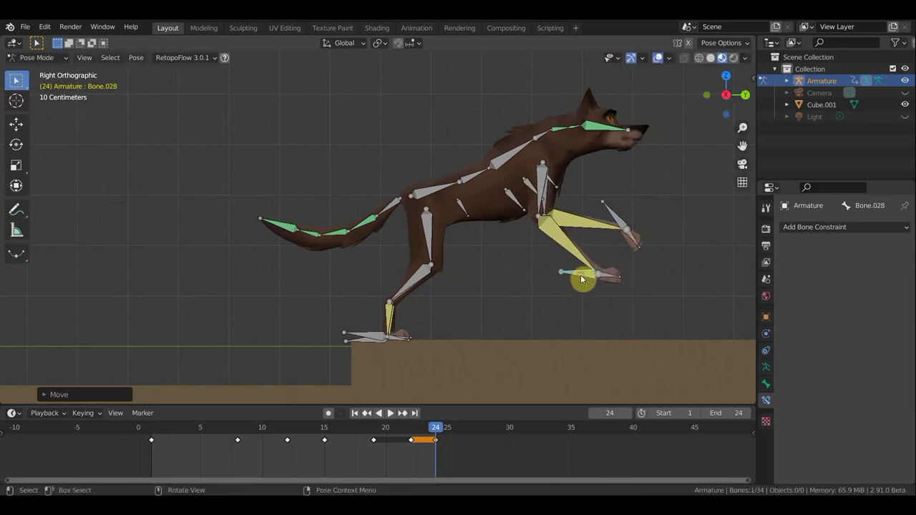
key("r")
left_click(602, 286)
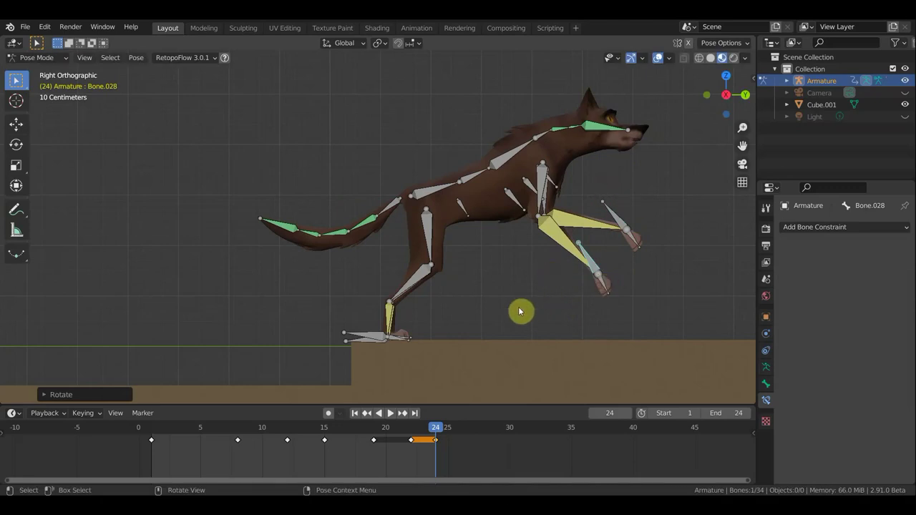
Key Location & Rotation for all bones at frame 24 and preview the leap.
key("a")
key("i")
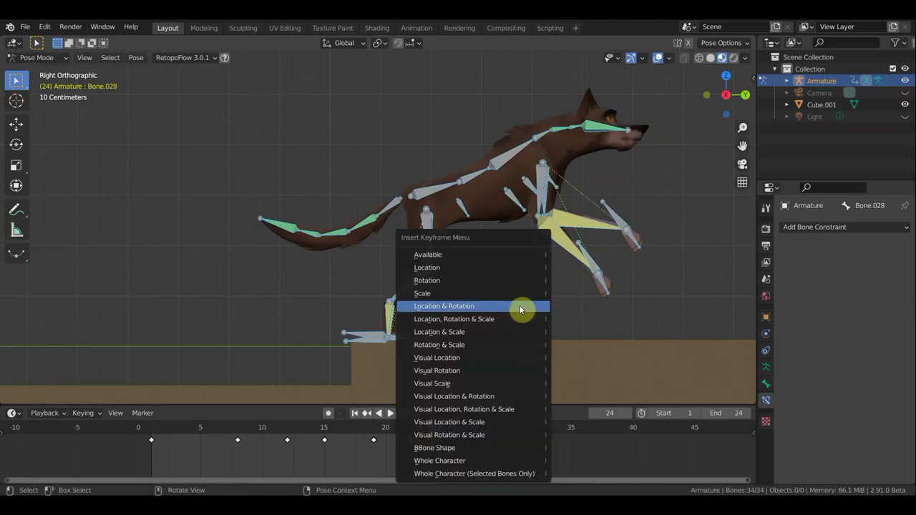
left_click(520, 305)
key("space")
mouse_move(422, 429)
left_mouse_down()
mouse_move(274, 442)
mouse_move(412, 443)
mouse_move(436, 427)
mouse_move(402, 433)
mouse_move(452, 439)
mouse_move(440, 440)
left_mouse_up()
Lift the whole wolf rig up and forward and rotate the rear foot.
scroll(493, 289, "down", 1)
scroll(496, 282, "down", 1)
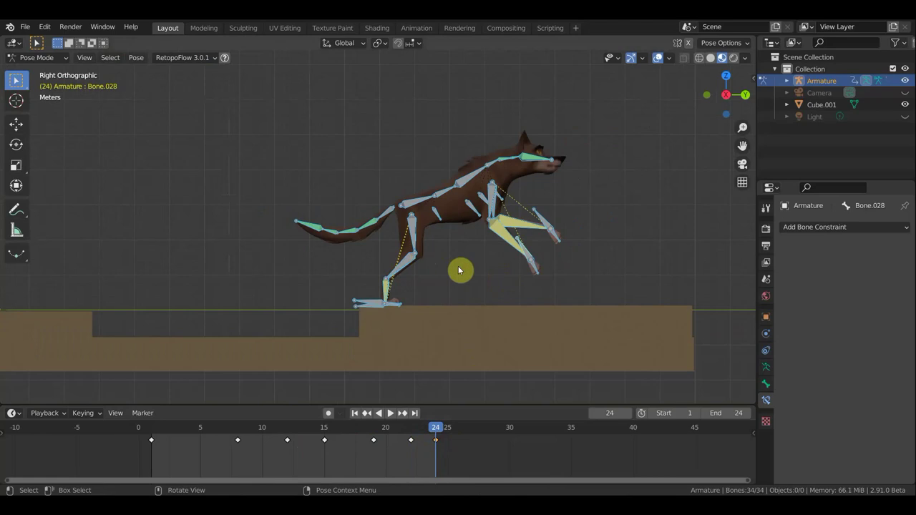
key("g")
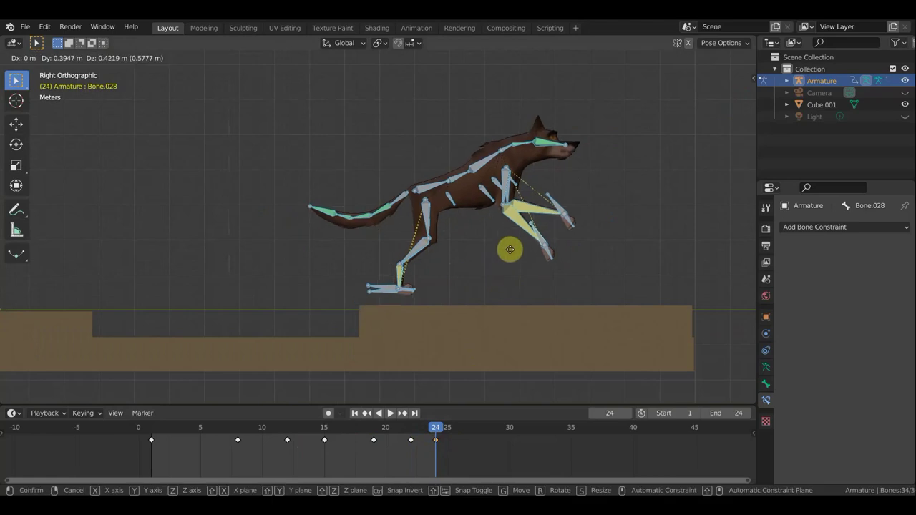
left_click(510, 250)
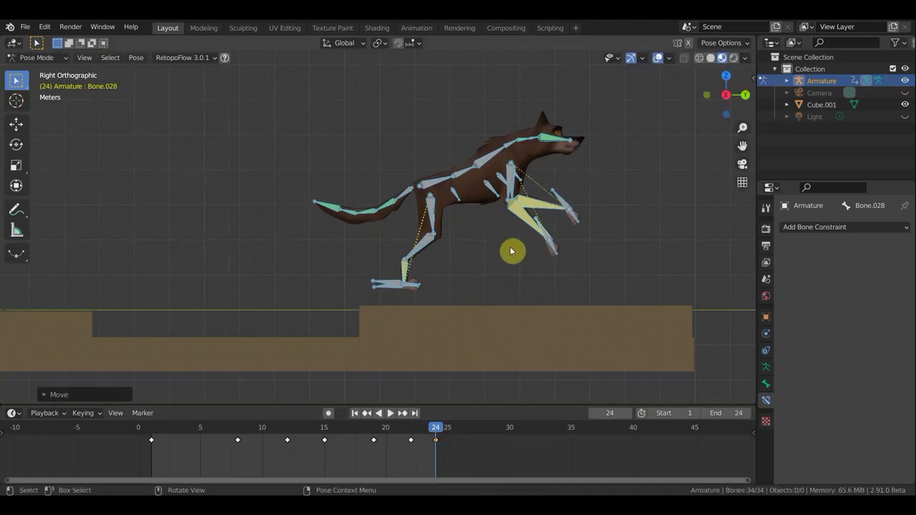
left_click(397, 286)
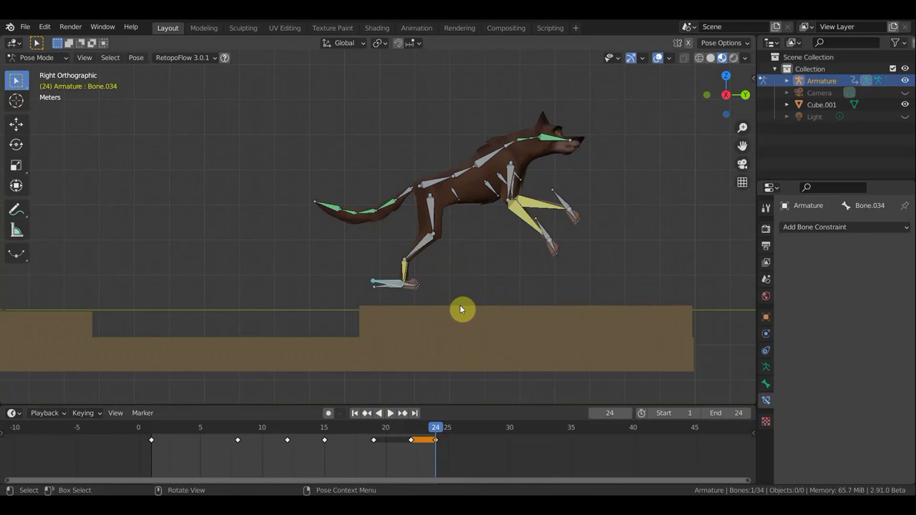
key("r")
left_click(437, 322)
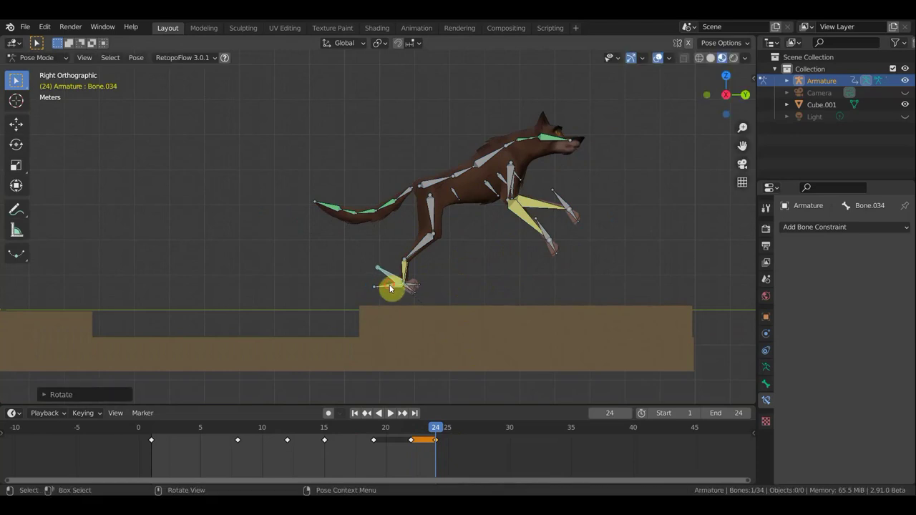
Move and tilt the selected rear foot bones to tuck the paw off the ledge.
left_click(390, 288)
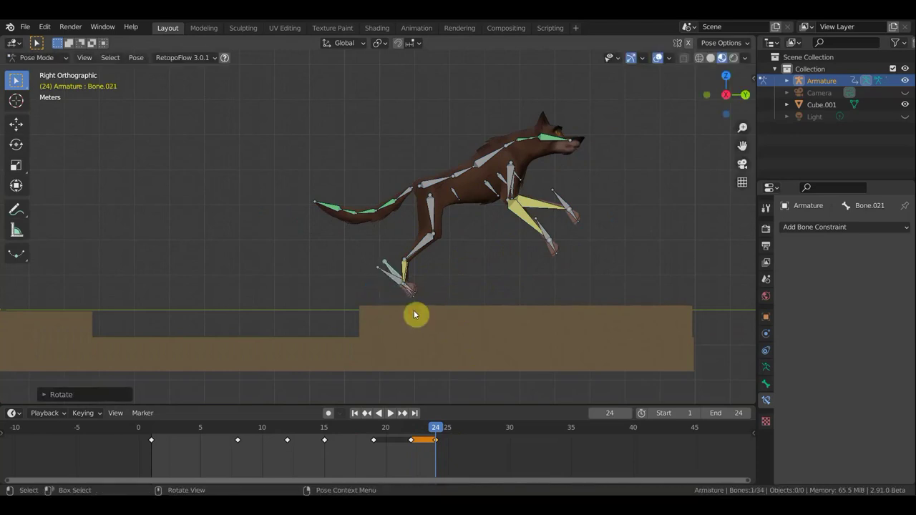
left_click(392, 278)
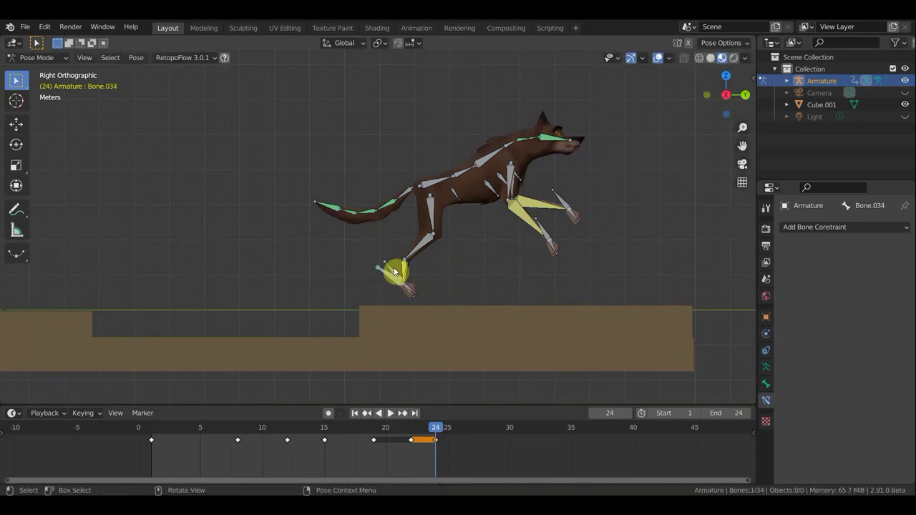
left_click(411, 288, "shift")
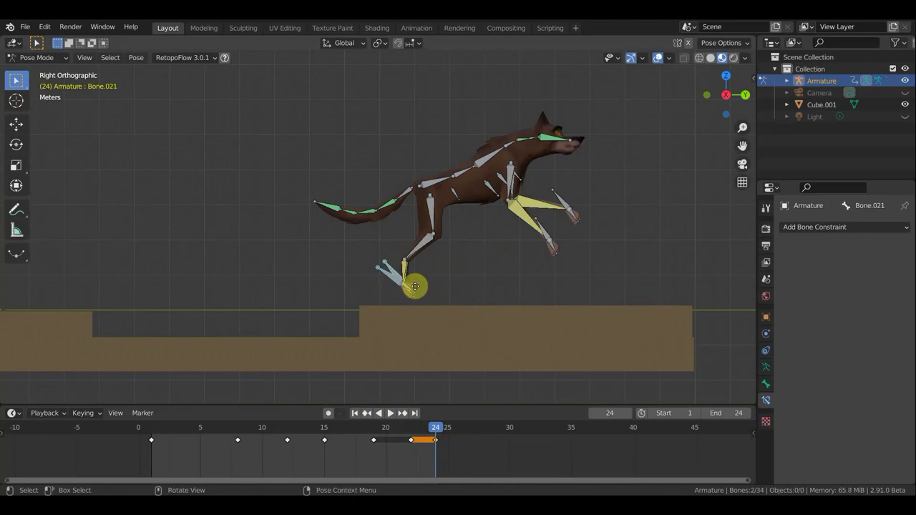
key("g")
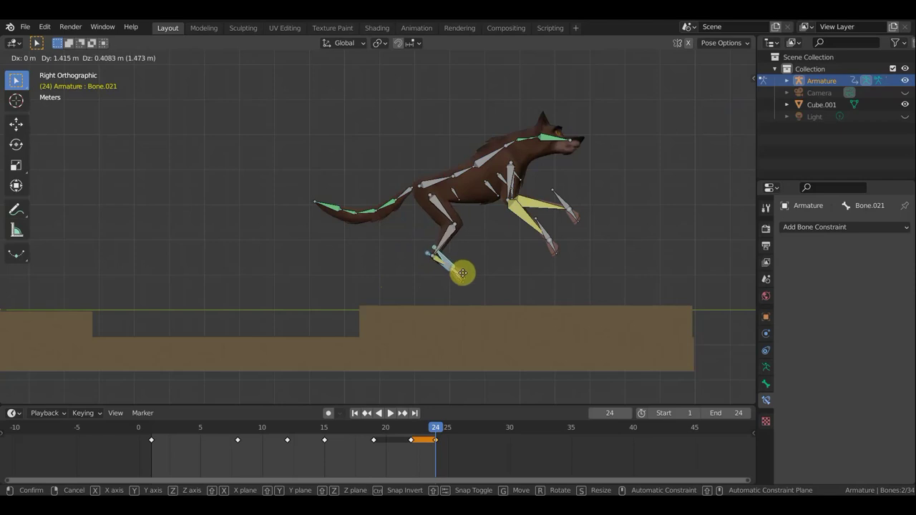
left_click(464, 277)
key("r")
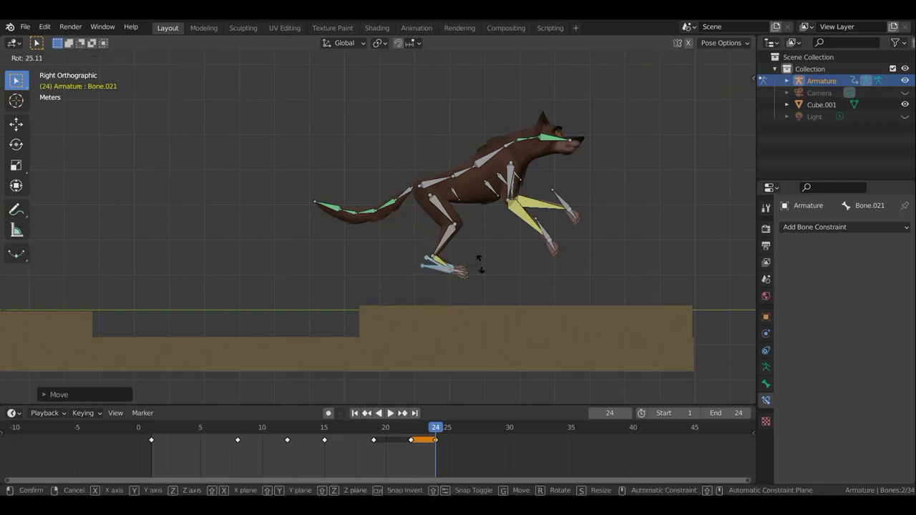
left_click(481, 263)
Nudge the rear foot again and key Location & Rotation for all bones.
key("g")
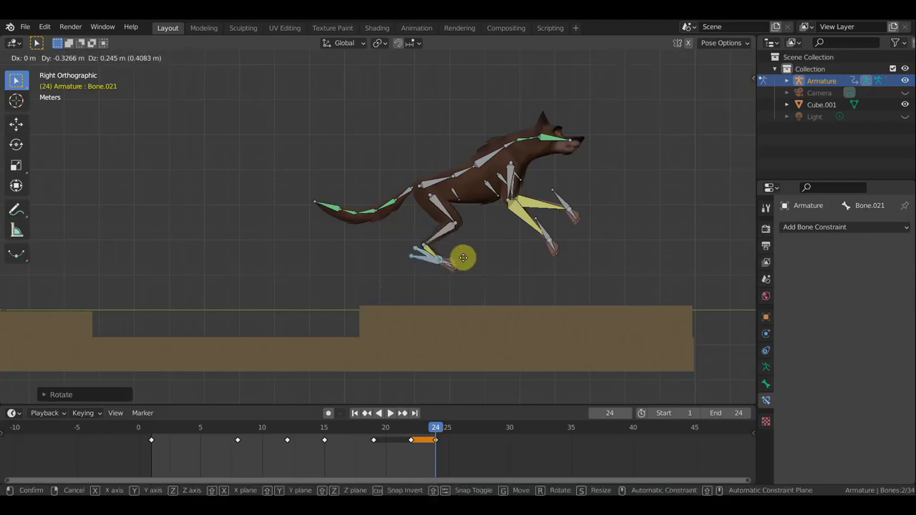
left_click(462, 257)
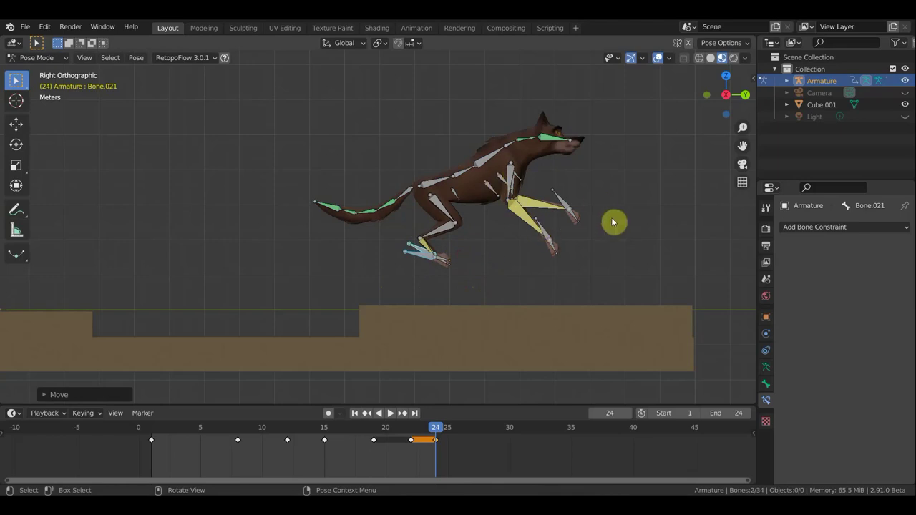
key("a")
key("i")
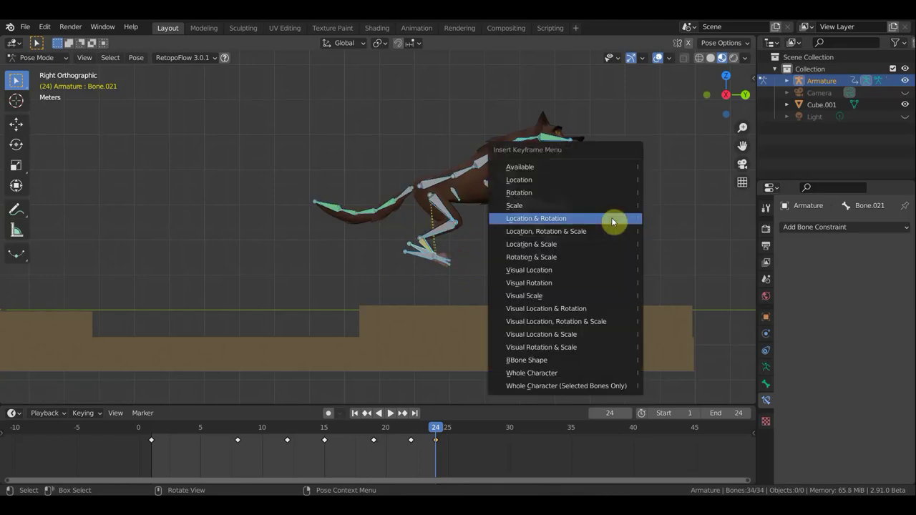
left_click(612, 222)
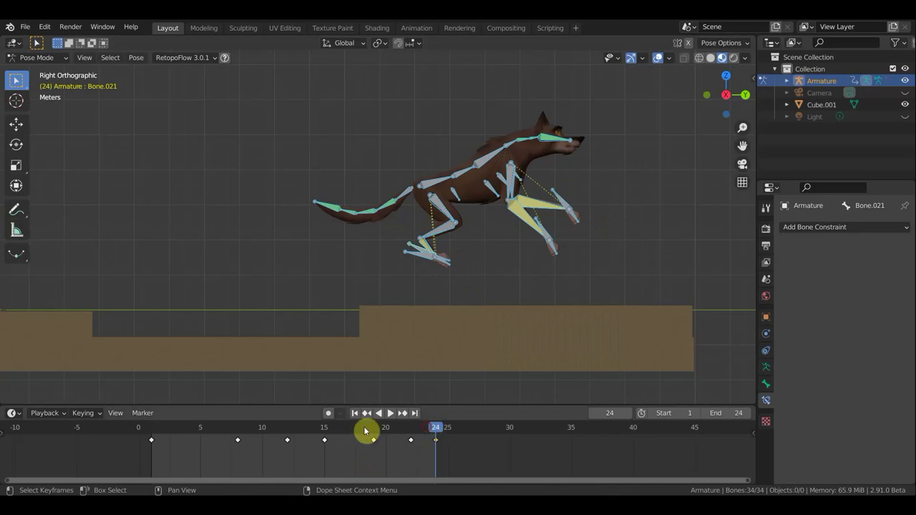
Play back the leap and stop the playhead on frame 23.
key("space")
mouse_move(356, 437)
left_mouse_down()
mouse_move(443, 447)
mouse_move(420, 447)
mouse_move(428, 448)
left_mouse_up()
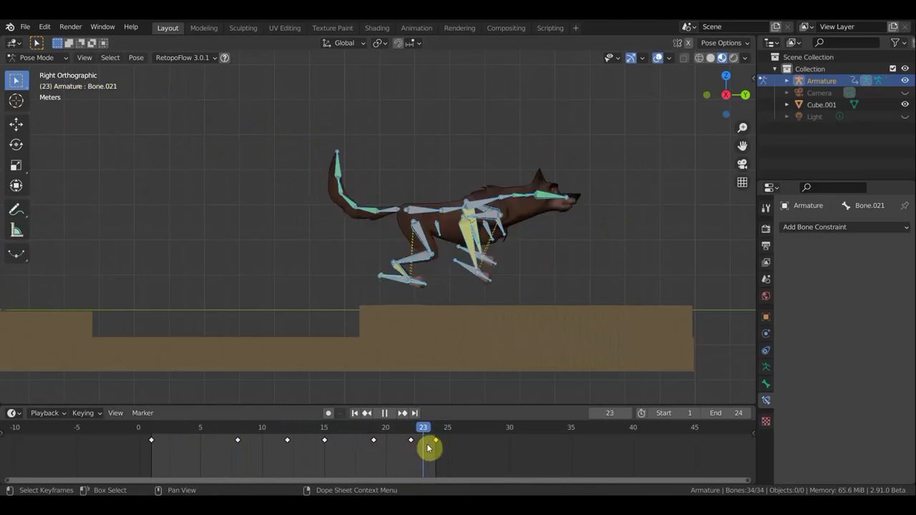
mouse_move(428, 448)
left_mouse_down()
mouse_move(438, 451)
mouse_move(426, 447)
left_mouse_up()
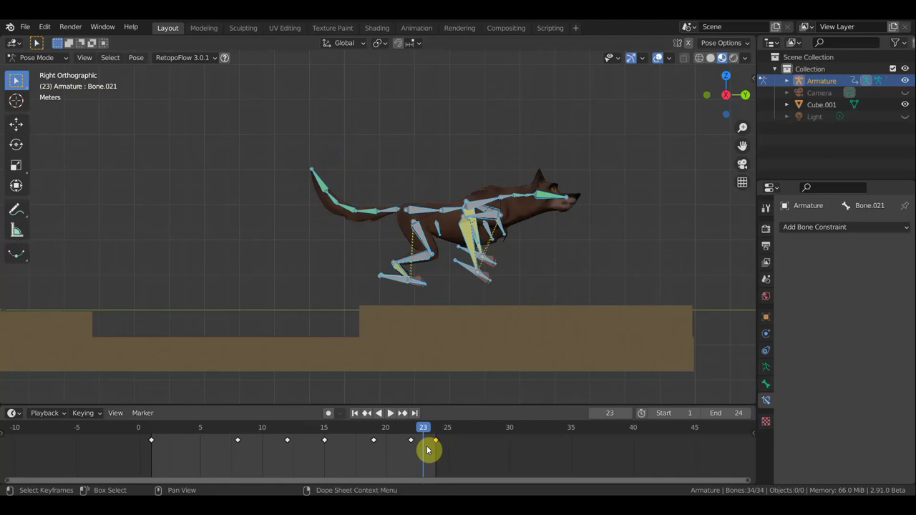
Key Location & Rotation for the pose at frame 23.
key("i")
left_click(434, 445)
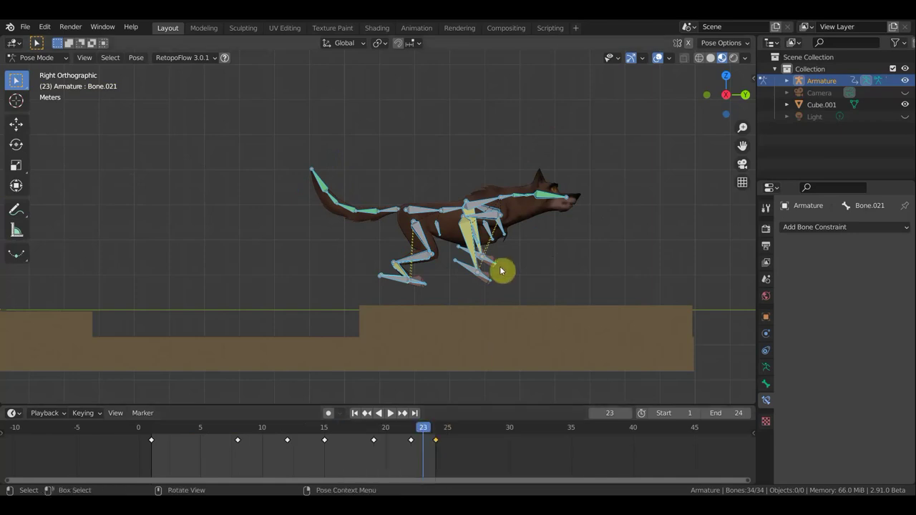
key("i")
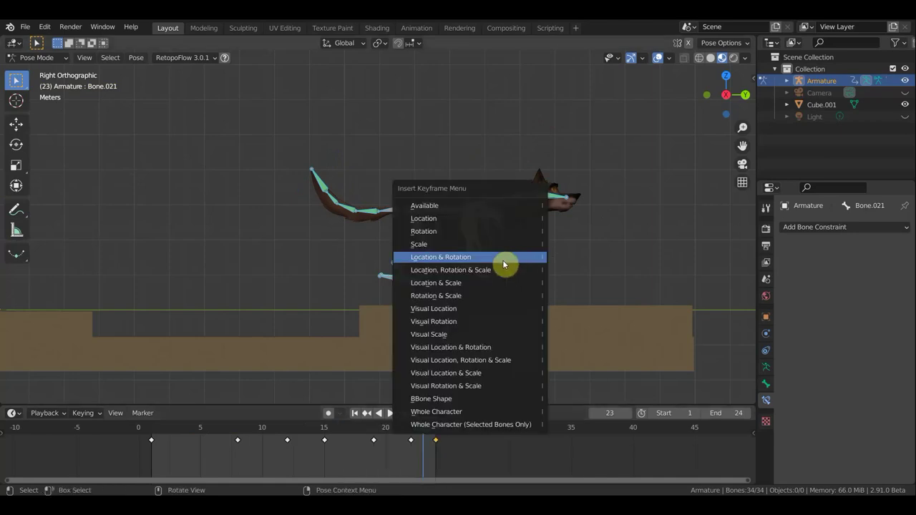
left_click(476, 259)
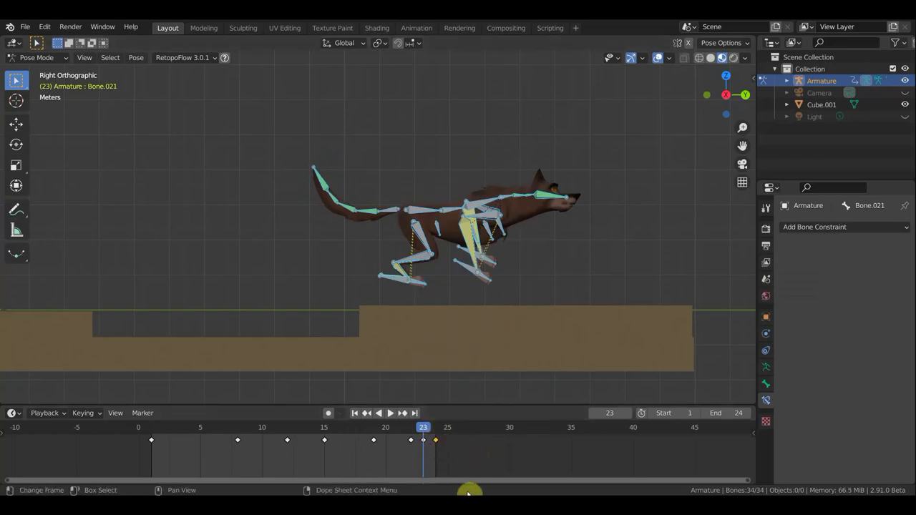
Replace the frame-24 keyframe with a duplicate of the frame-23 key.
key("x")
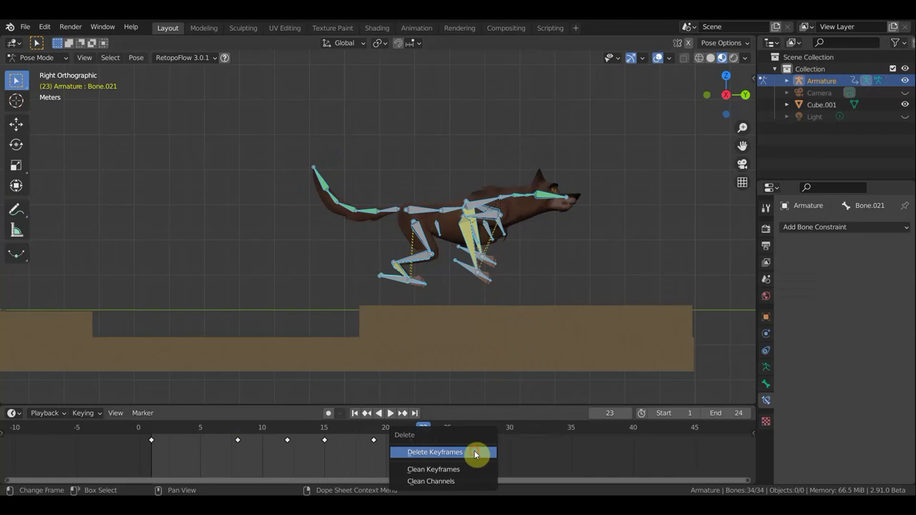
left_click(476, 453)
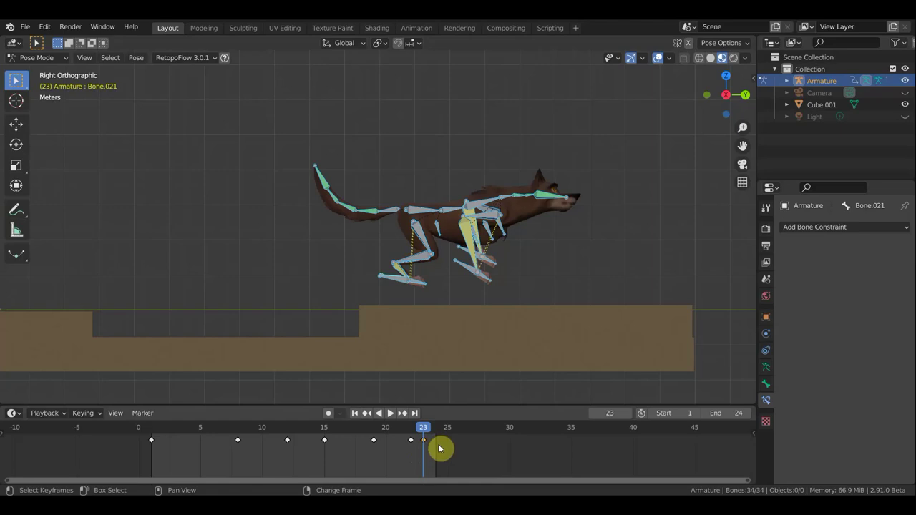
key("shift+d")
left_click(447, 445)
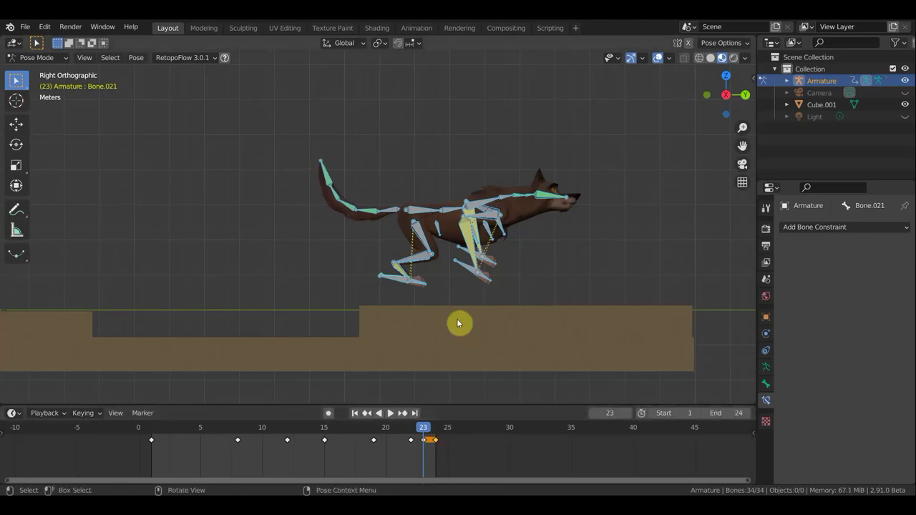
Lower the main body bone toward the ground and shift the front foot, then scrub back to review.
left_click(431, 212)
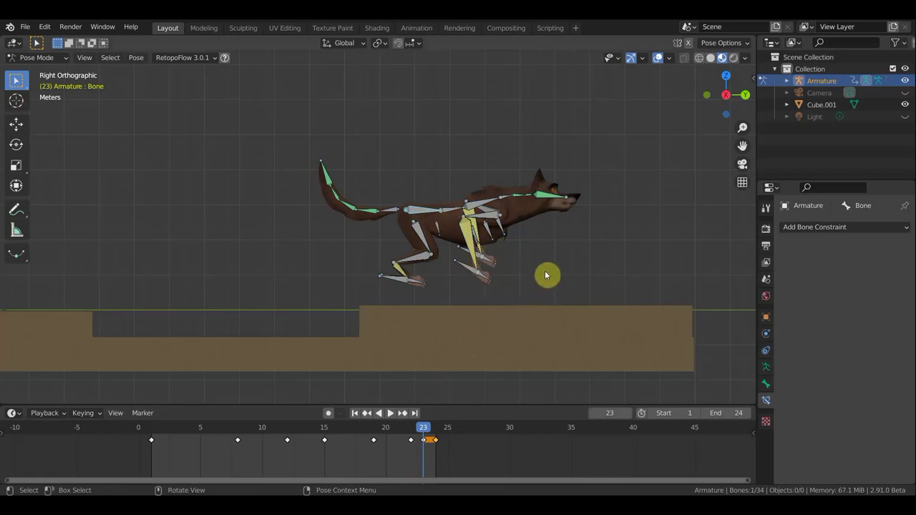
key("g")
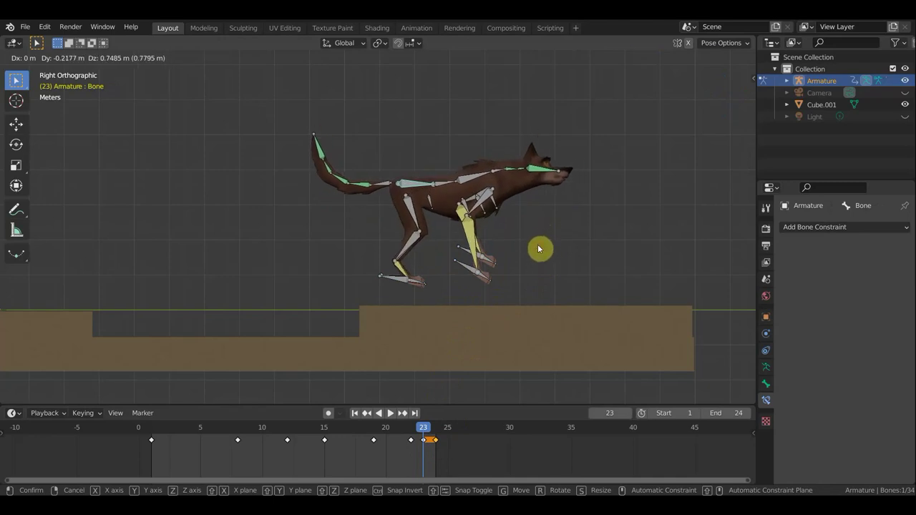
left_click(537, 245)
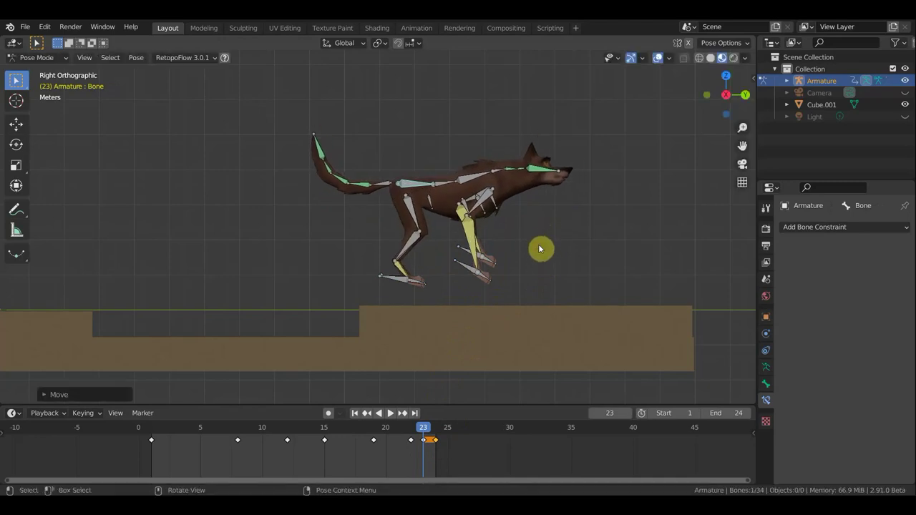
left_click(466, 271)
key("g")
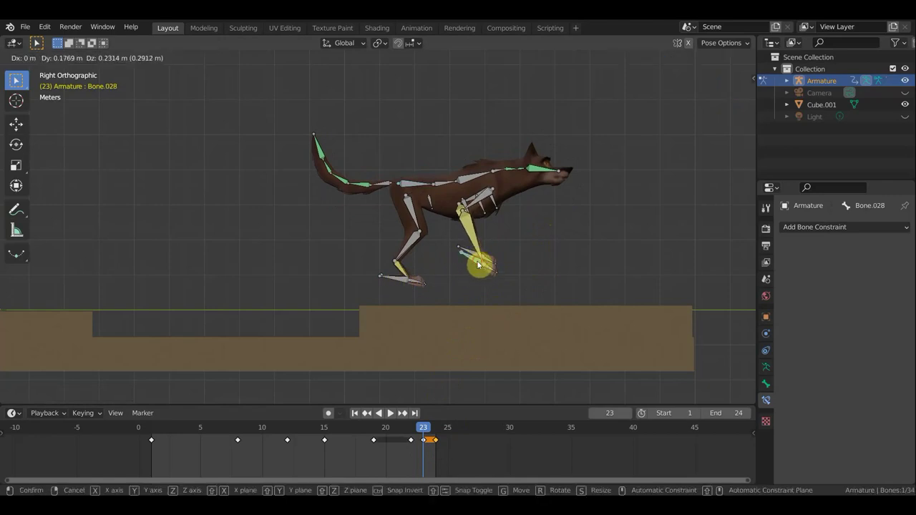
left_click(477, 281)
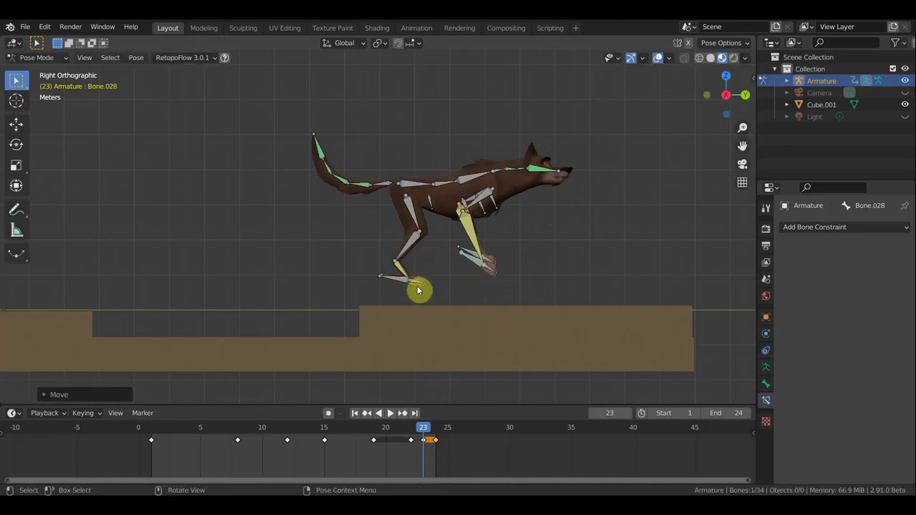
mouse_move(423, 430)
left_mouse_down()
mouse_move(338, 427)
mouse_move(408, 425)
mouse_move(435, 404)
left_mouse_up()
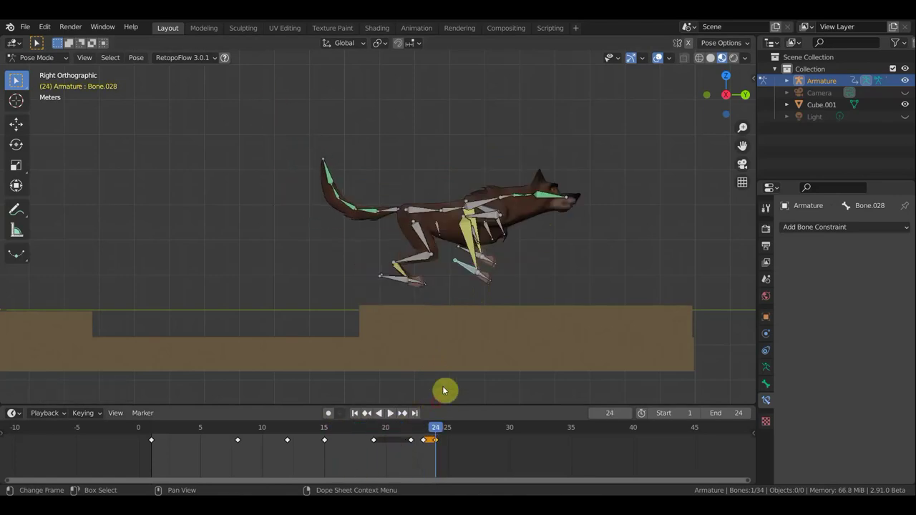
Shift the whole rig about 1.4 m back and up, then lower and rotate a front leg bone.
left_click(458, 259)
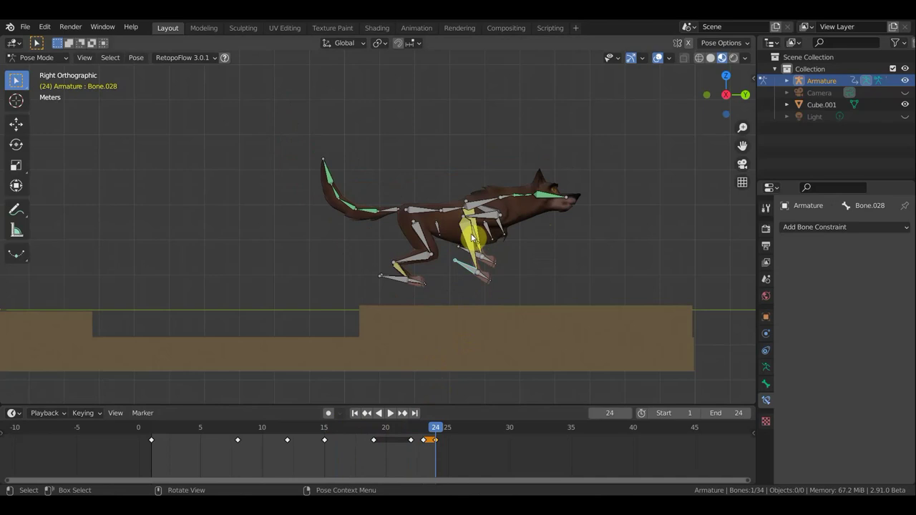
key("a")
key("g")
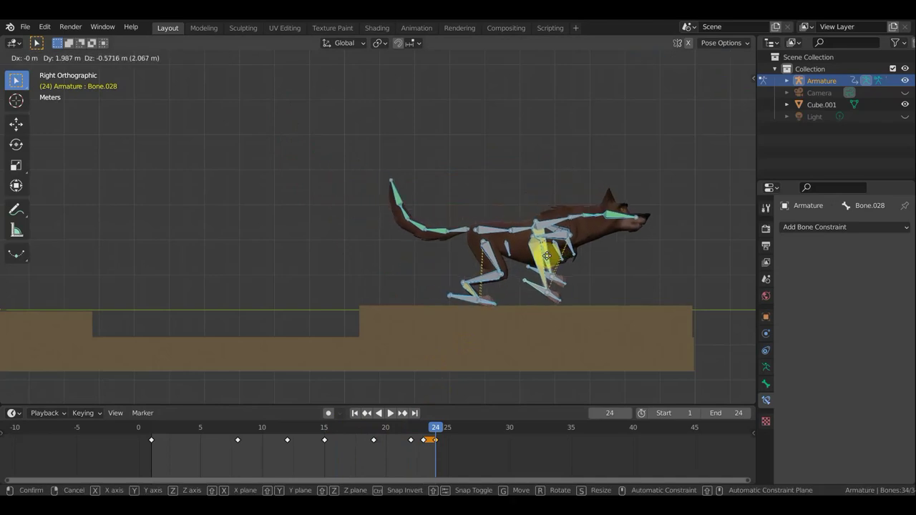
left_click(536, 287)
left_click(532, 291)
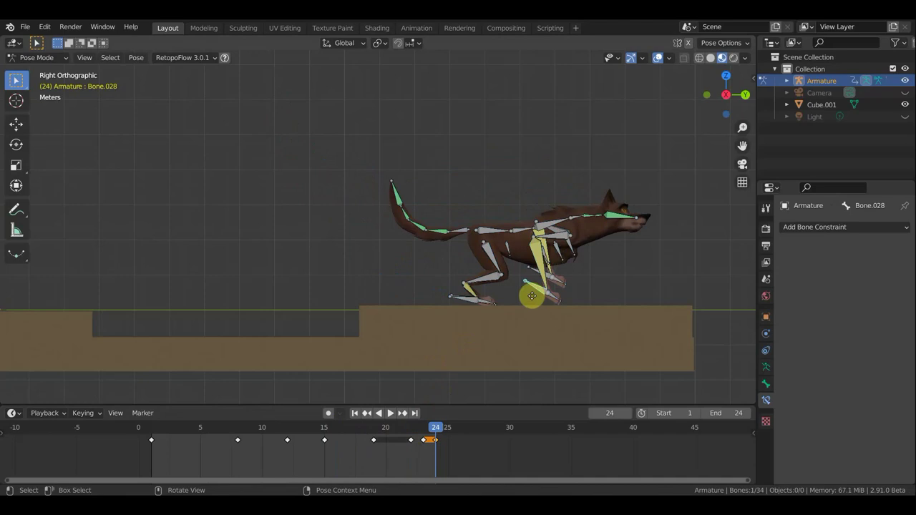
key("g")
left_click(536, 299)
key("r")
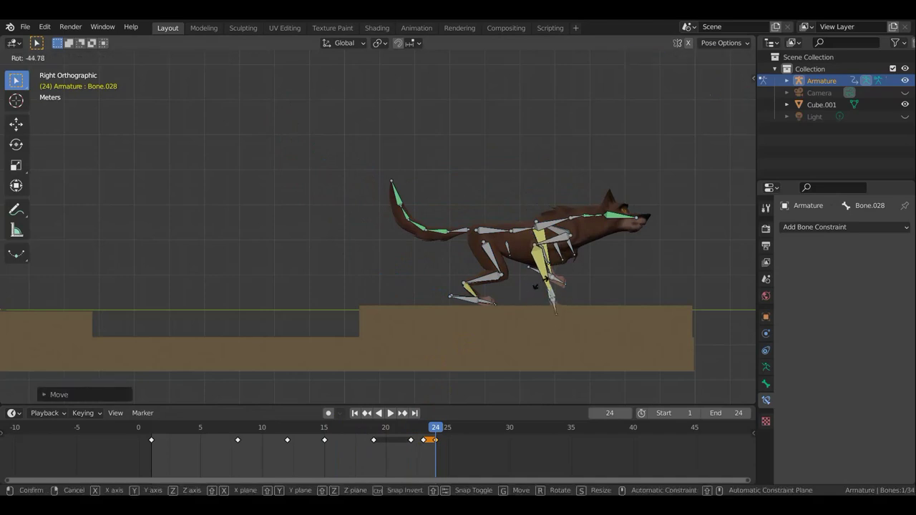
left_click(536, 296)
Rotate paw bone Bone.015 and plant it on the ground.
left_click(536, 269)
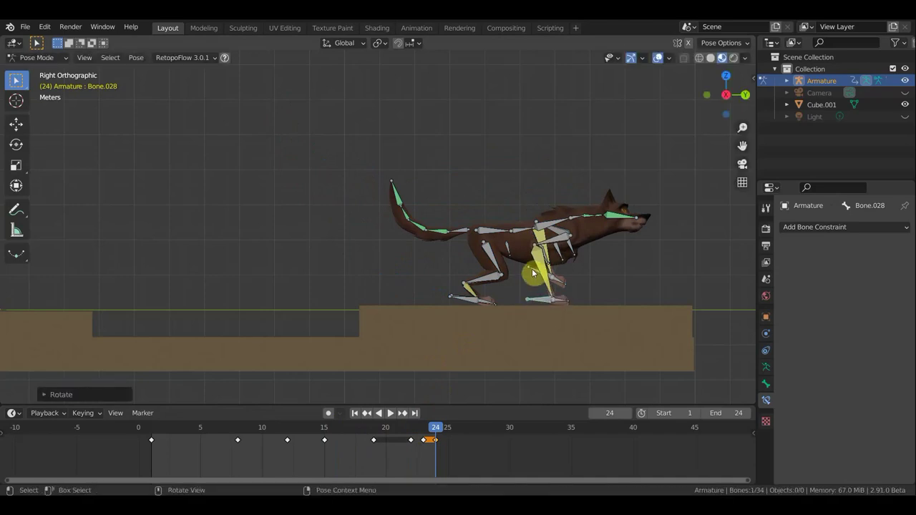
key("r")
left_click(562, 279)
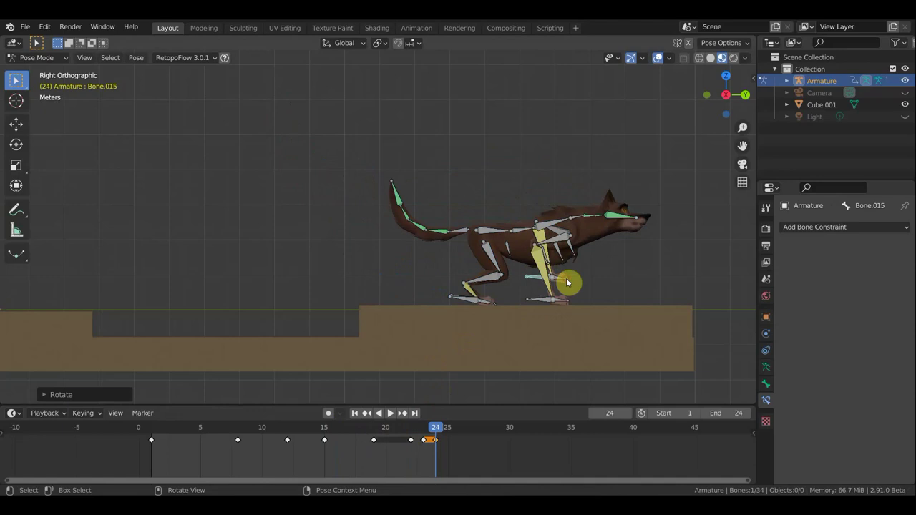
key("g")
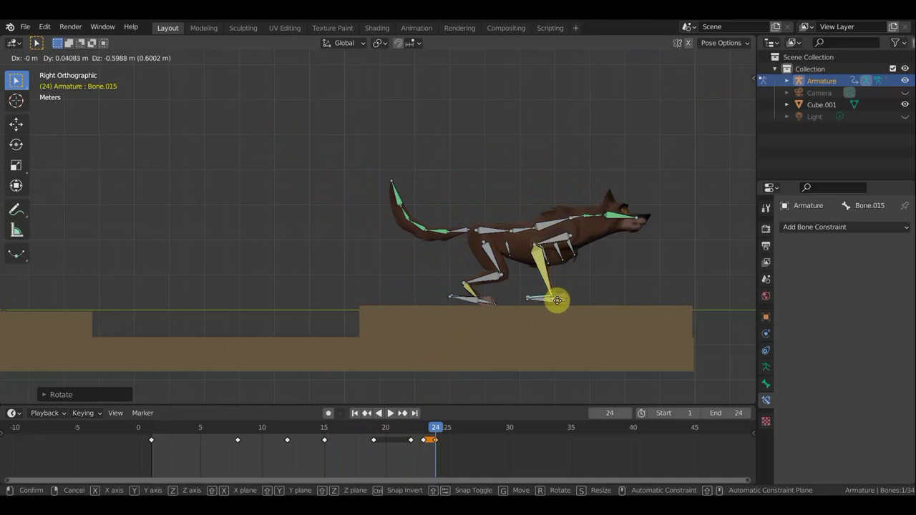
left_click(555, 300)
Raise the body with the hip bone, key Location & Rotation for all bones, and play back.
left_click(504, 233)
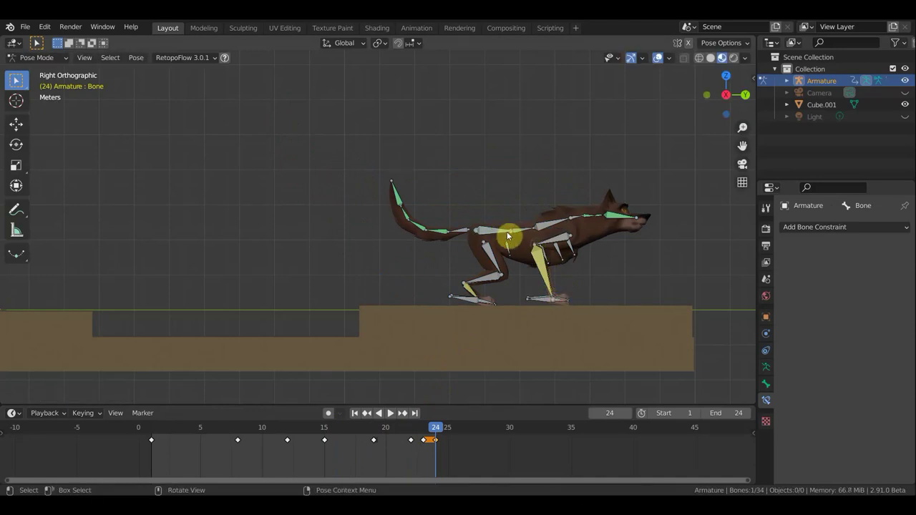
key("g")
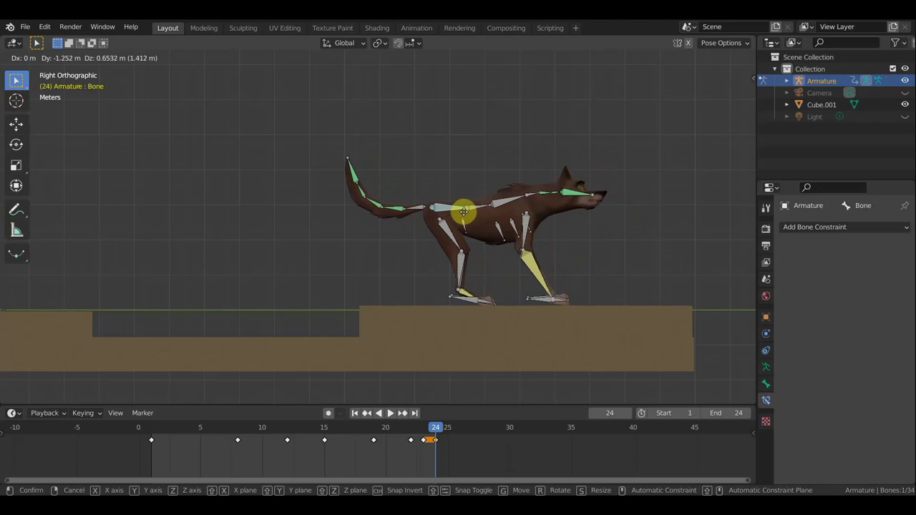
left_click(465, 213)
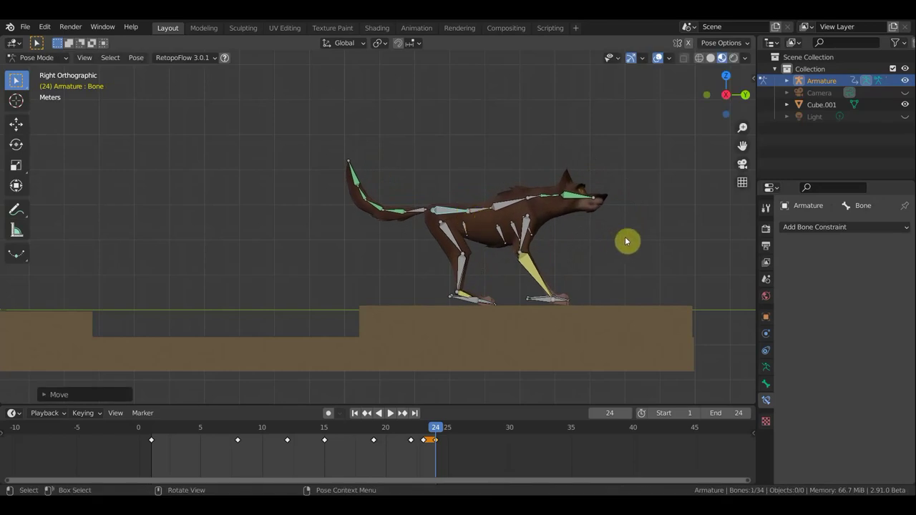
key("a")
key("i")
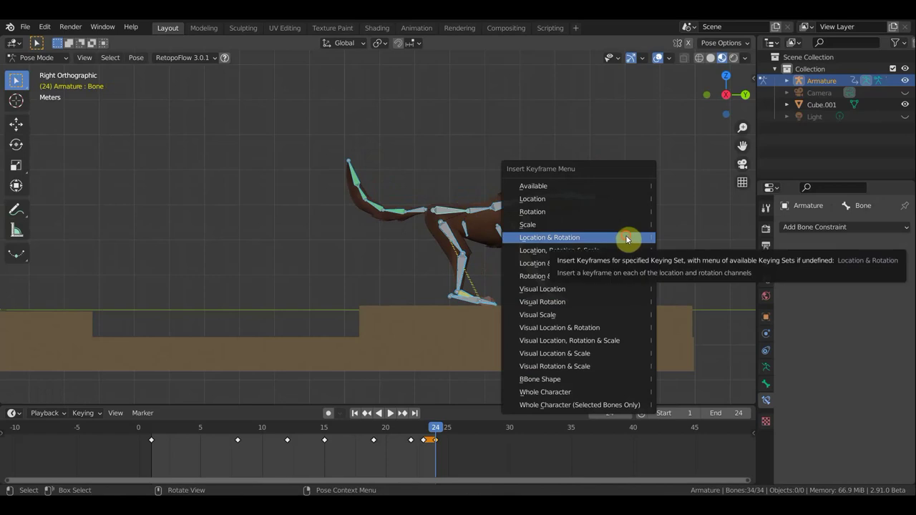
left_click(625, 237)
key("space")
left_click_drag(429, 429, 452, 449)
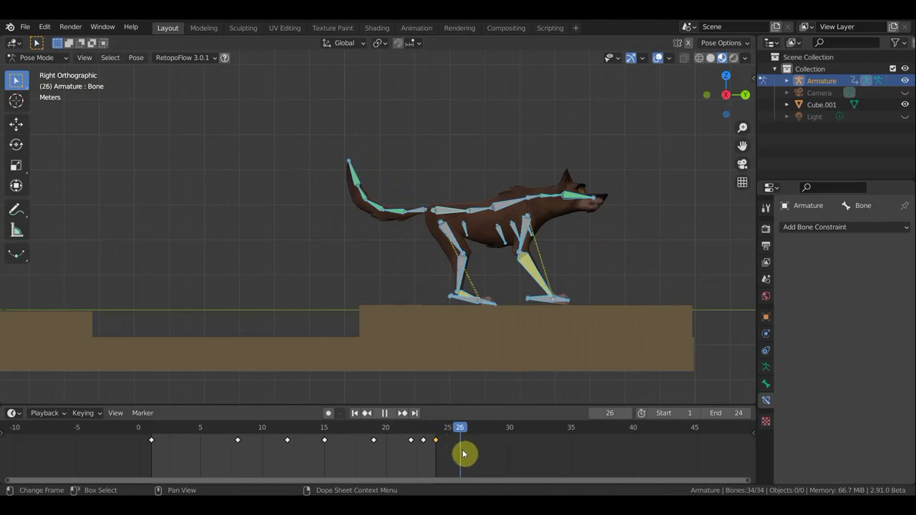
At frame 25, grab the hip bone to shift the body about 1.02 m forward.
left_click_drag(453, 449, 458, 448)
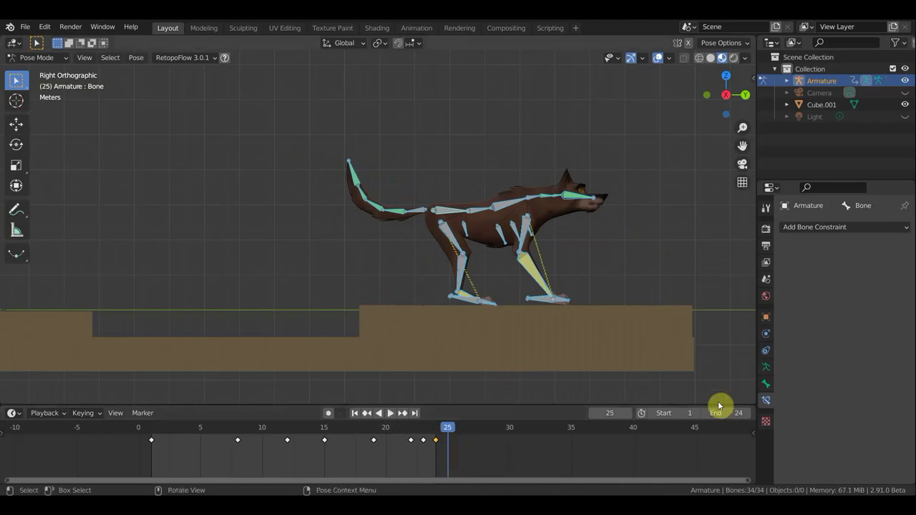
left_click(448, 212)
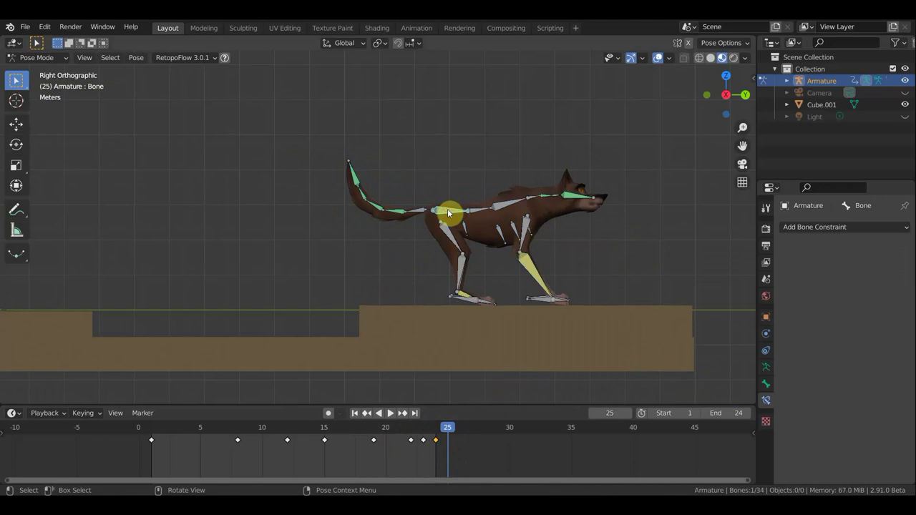
key("g")
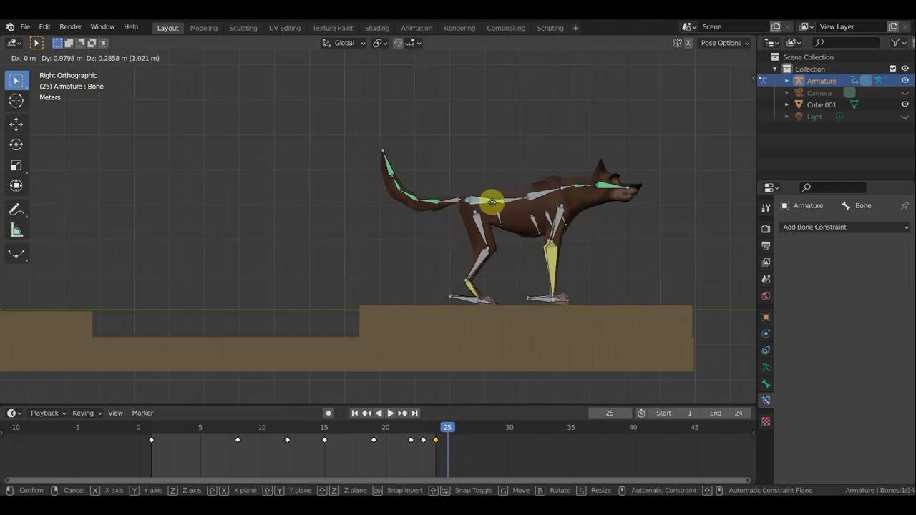
Place the body forward and swing tail bone Bone.007 down.
left_click(486, 209)
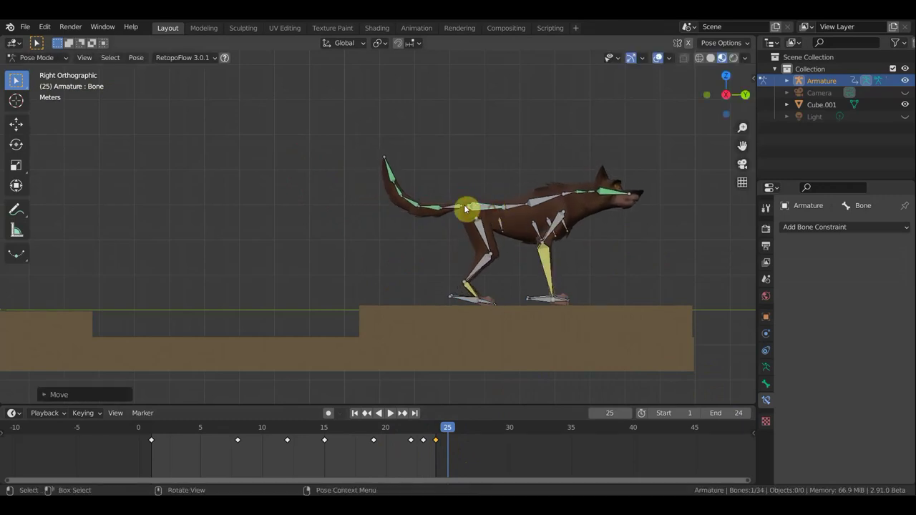
left_click(455, 208)
key("r")
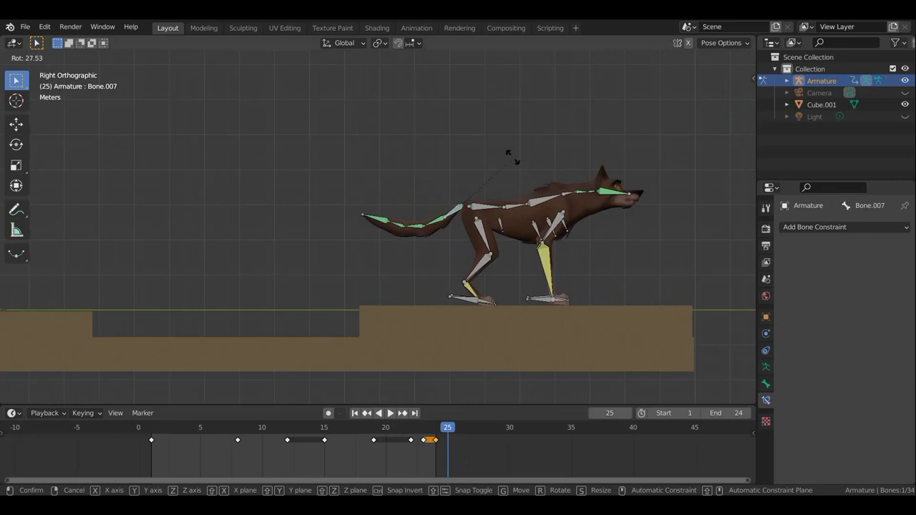
left_click(501, 151)
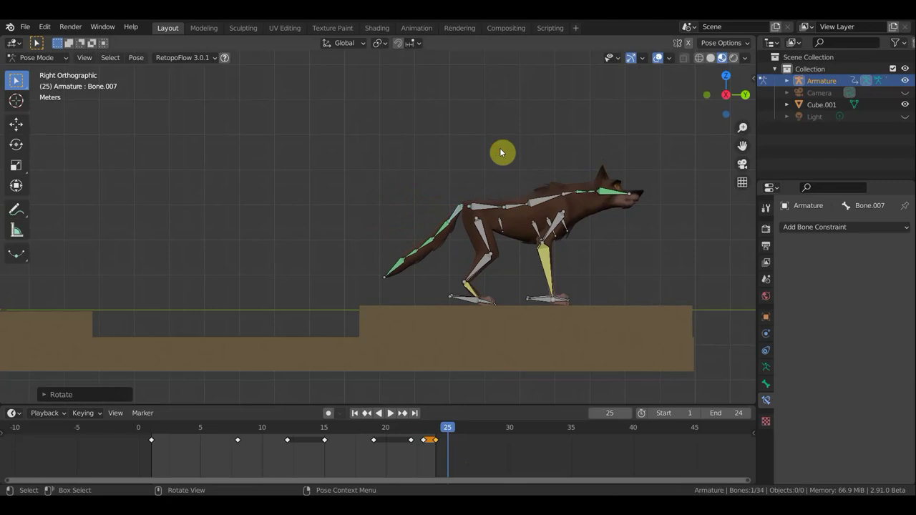
Key Location & Rotation for all bones at frame 25, set End to 25, and play.
key("a")
key("i")
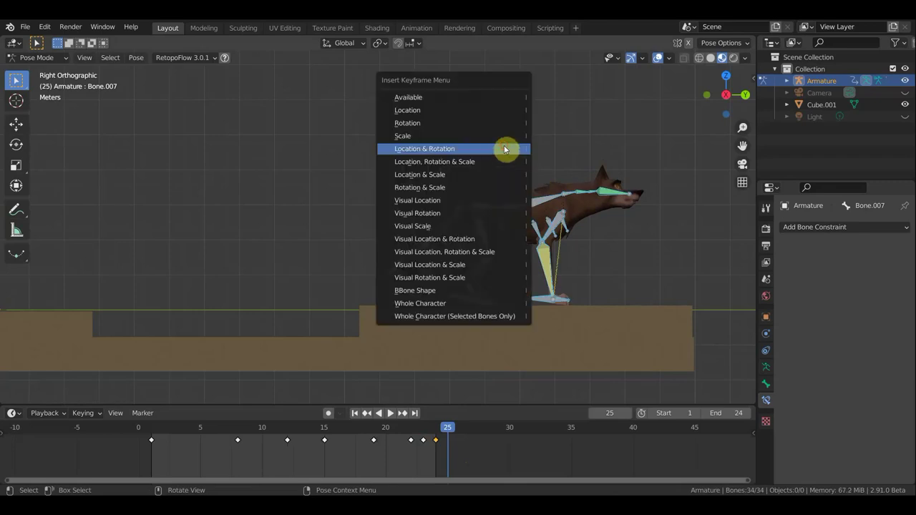
left_click(504, 149)
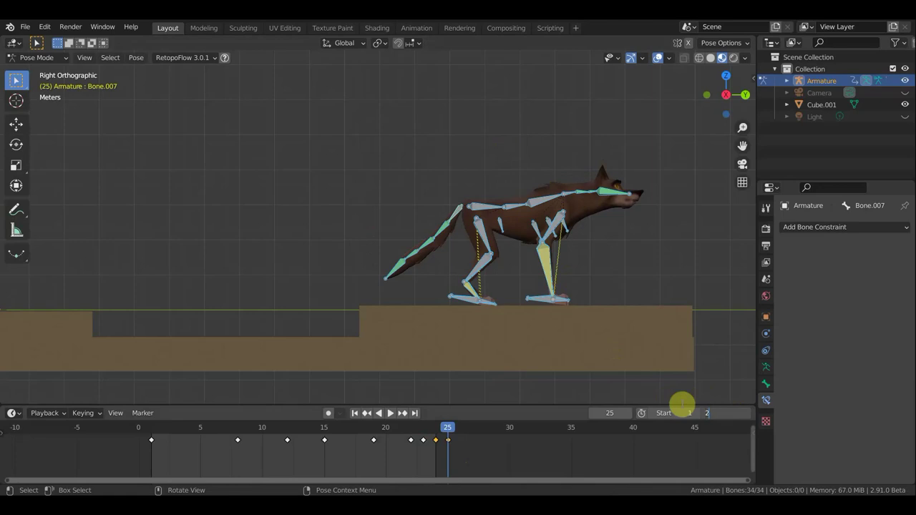
left_click(727, 413)
type("5")
key("Return")
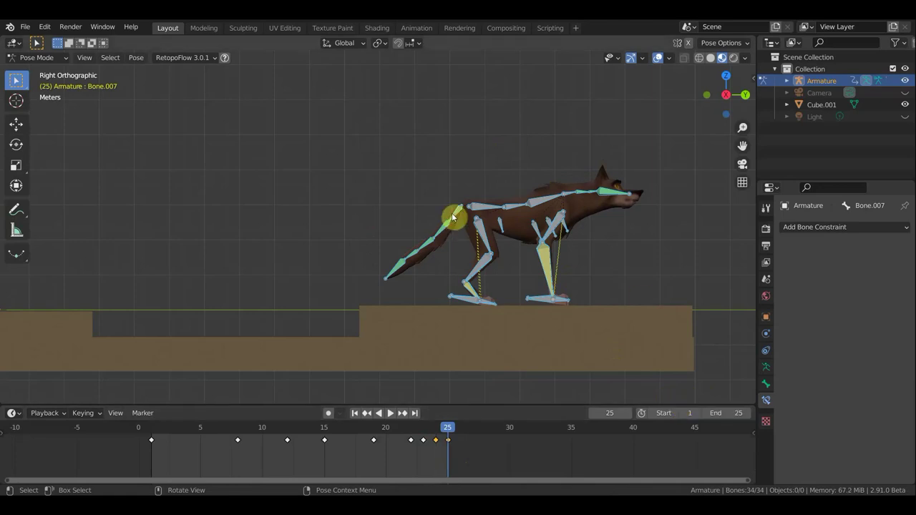
key("space")
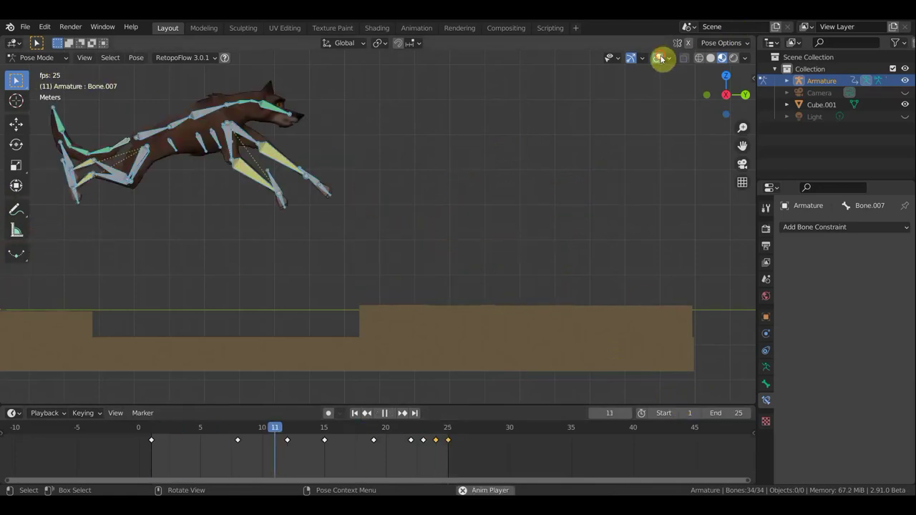
With viewport overlays hidden, play the leap and scrub the landing around frames 22–24.
left_click(657, 58)
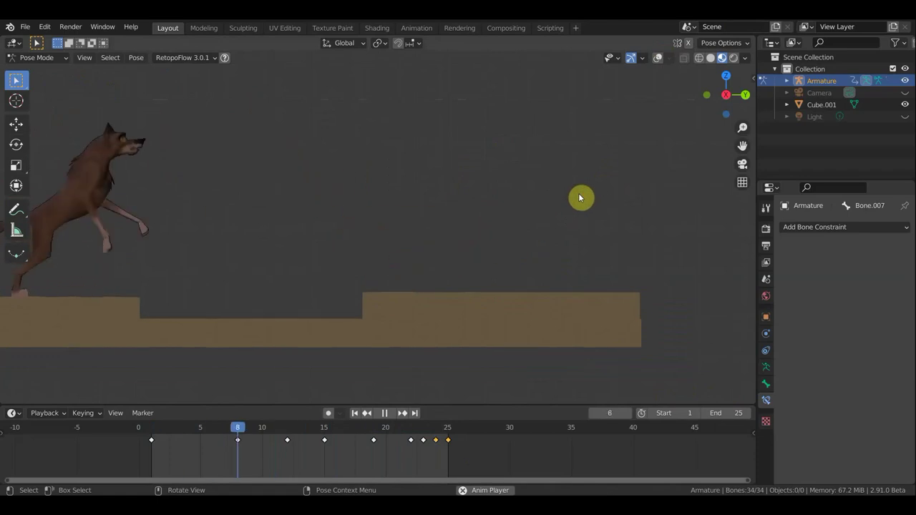
key("space")
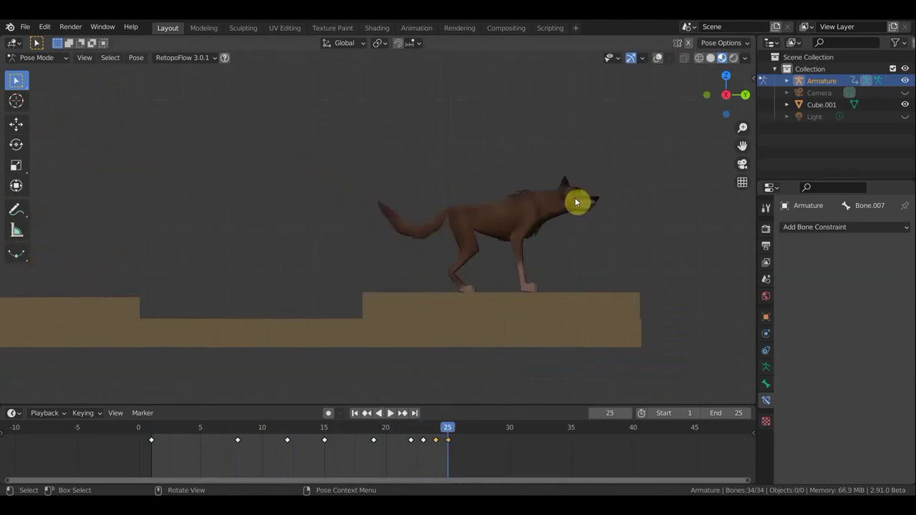
left_click(419, 432)
key("space")
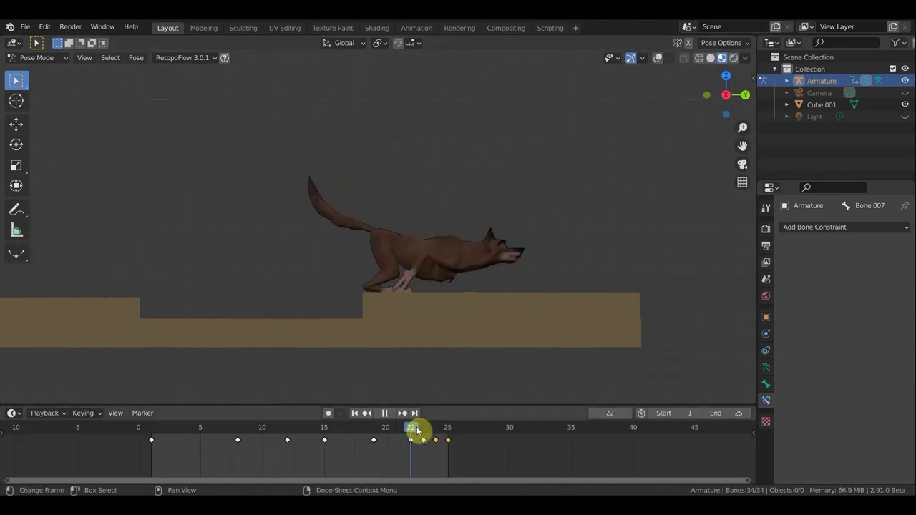
mouse_move(419, 432)
left_mouse_down()
mouse_move(449, 435)
mouse_move(386, 437)
mouse_move(423, 436)
left_mouse_up()
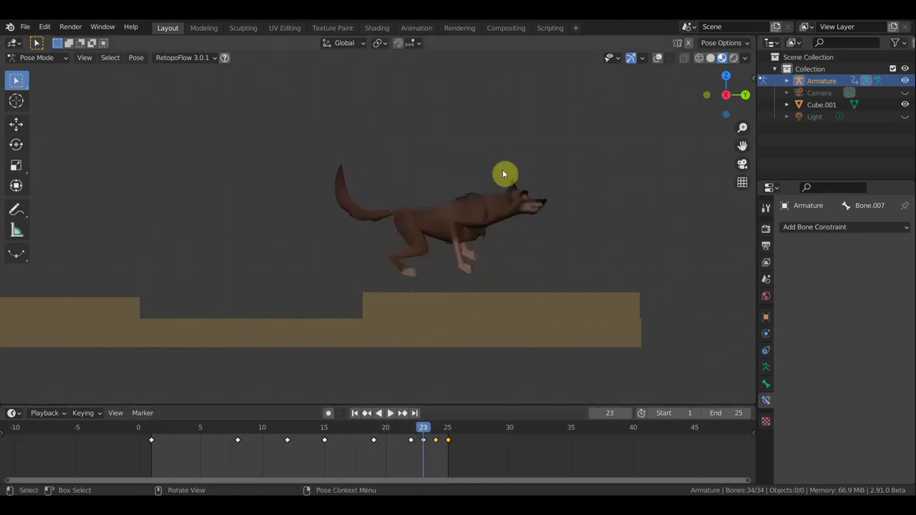
Show overlays again and move front leg Bone.034 and front paw Bone.021 toward the ground.
left_click(658, 57)
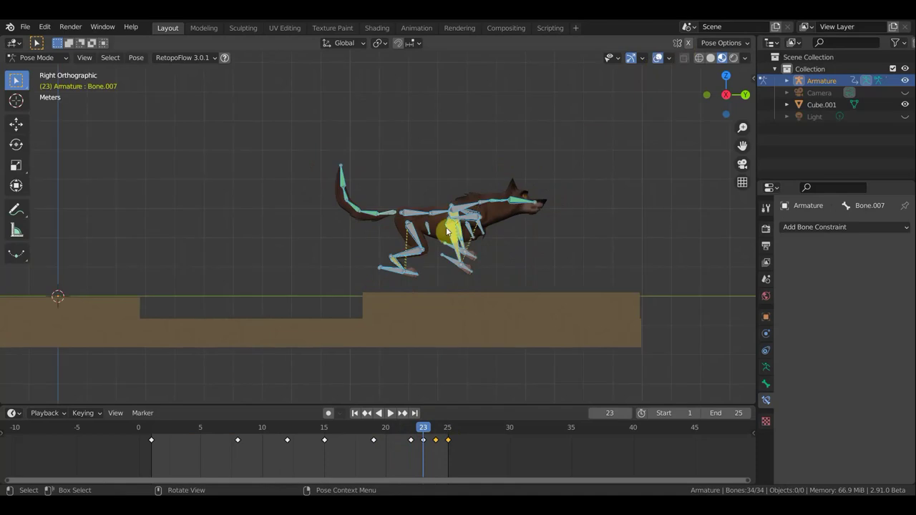
left_click(403, 270)
key("g")
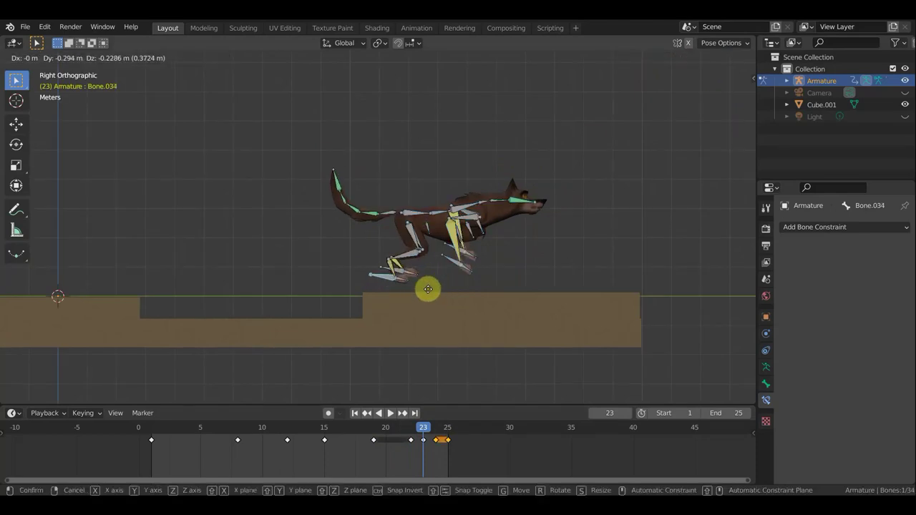
left_click(425, 301)
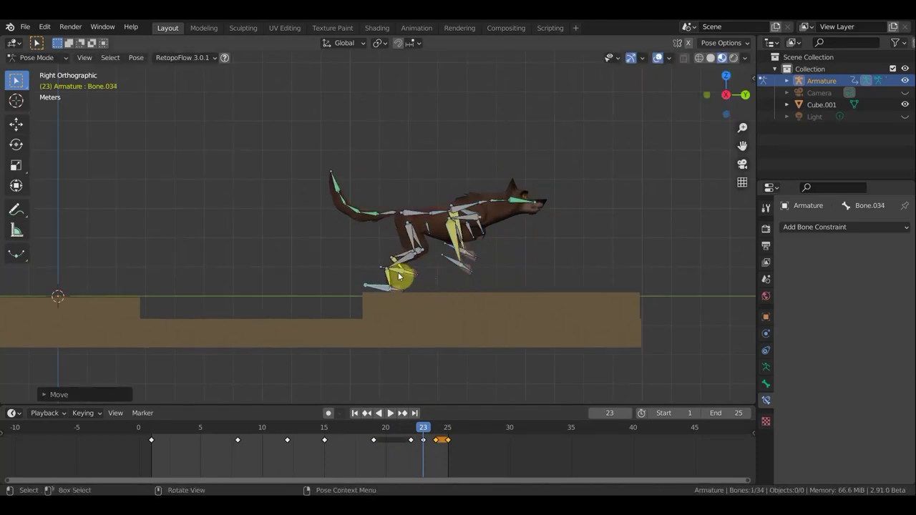
key("g")
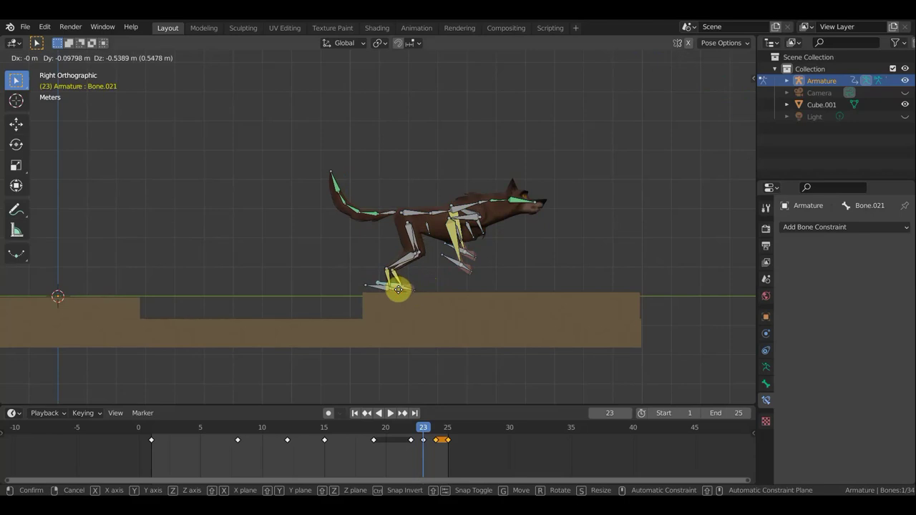
left_click(429, 254)
left_click(450, 242)
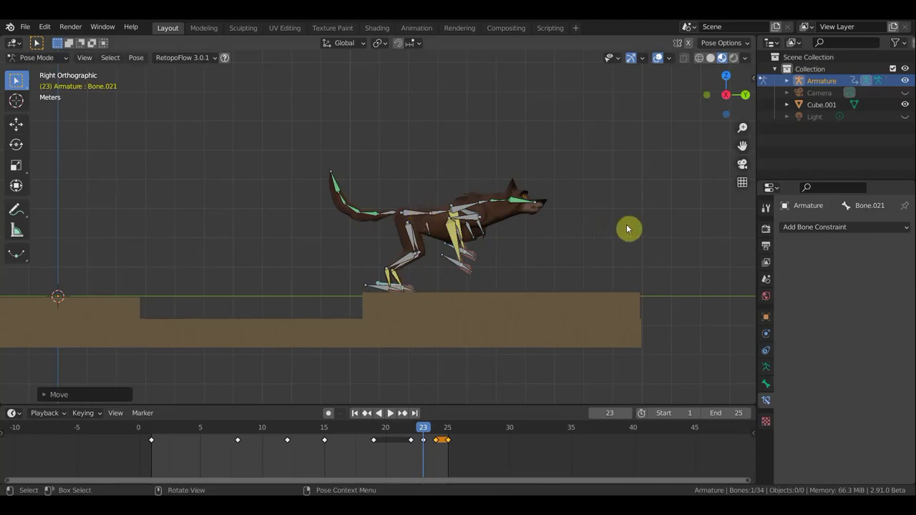
Key all bones with Location & Rotation at frame 23, then play and scrub toward frame 24.
key("a")
key("i")
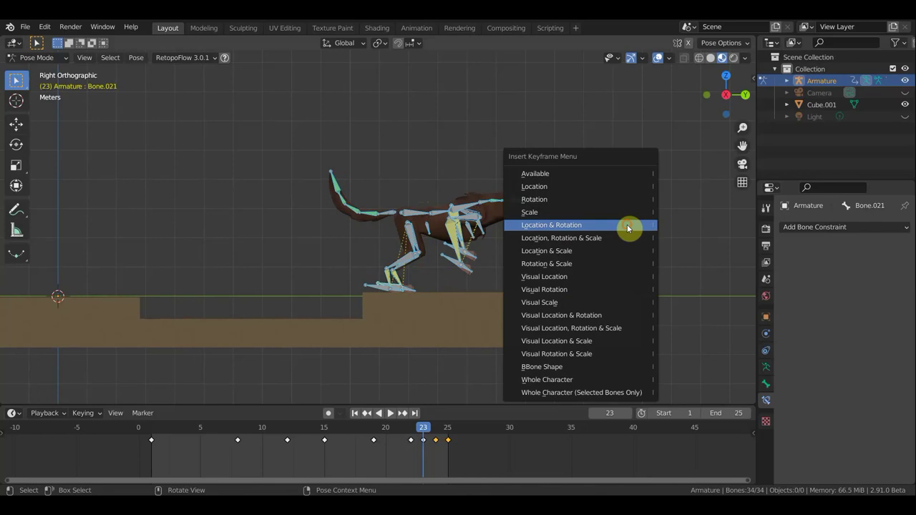
left_click(626, 224)
key("space")
mouse_move(431, 432)
left_mouse_down()
mouse_move(422, 433)
mouse_move(444, 440)
left_mouse_up()
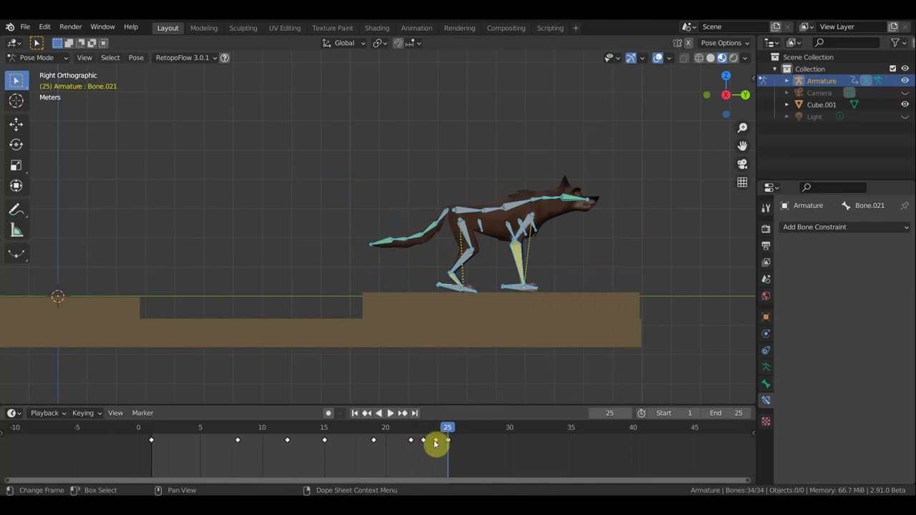
Delete the frame 24 keyframe, then replay frames 22–25 and return to frame 24.
left_click_drag(435, 438, 438, 438)
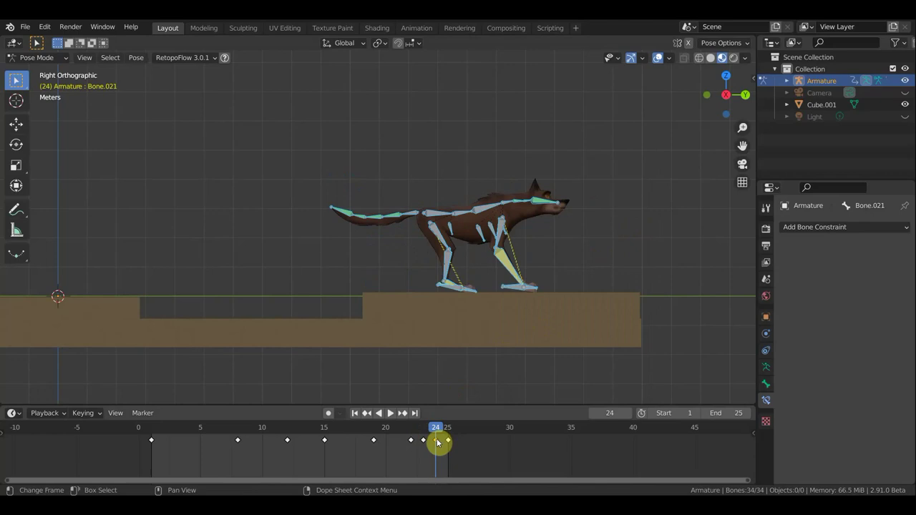
key("x")
left_click(432, 440)
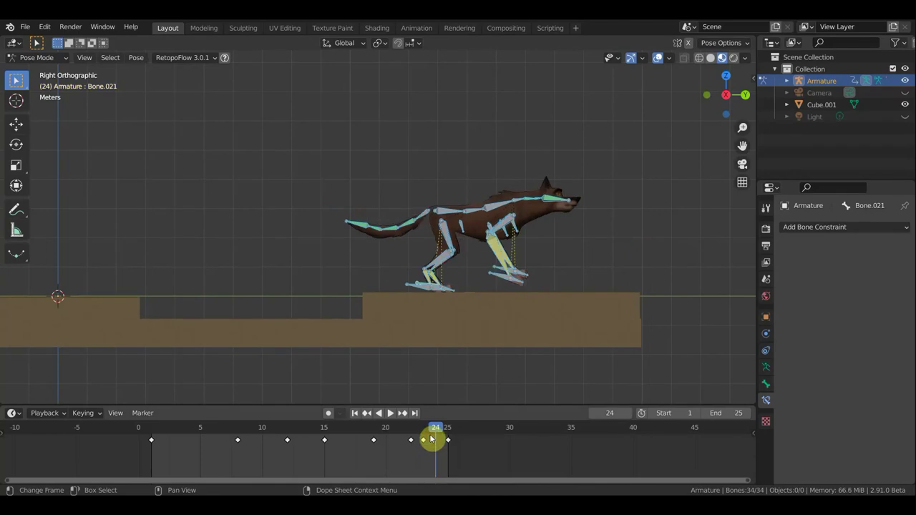
left_click(412, 430)
key("space")
mouse_move(412, 430)
left_mouse_down()
mouse_move(445, 433)
mouse_move(422, 435)
left_mouse_up()
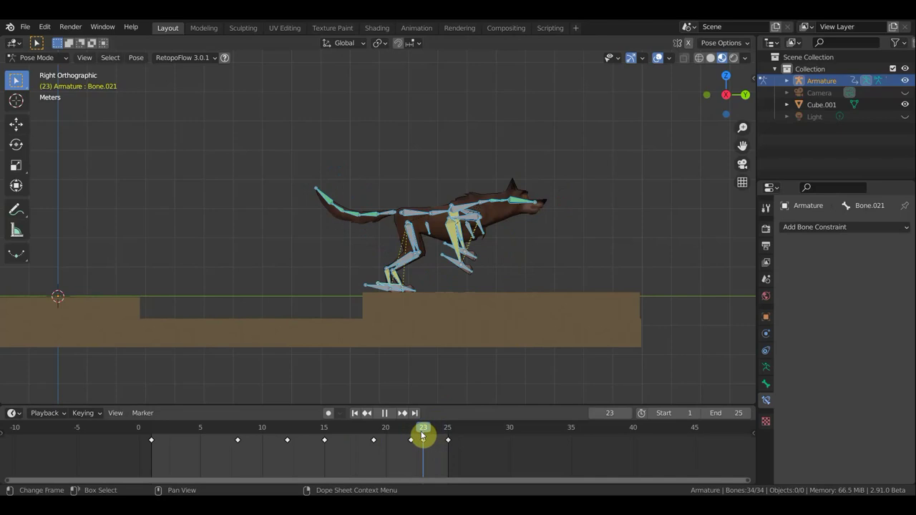
left_click_drag(422, 435, 436, 438)
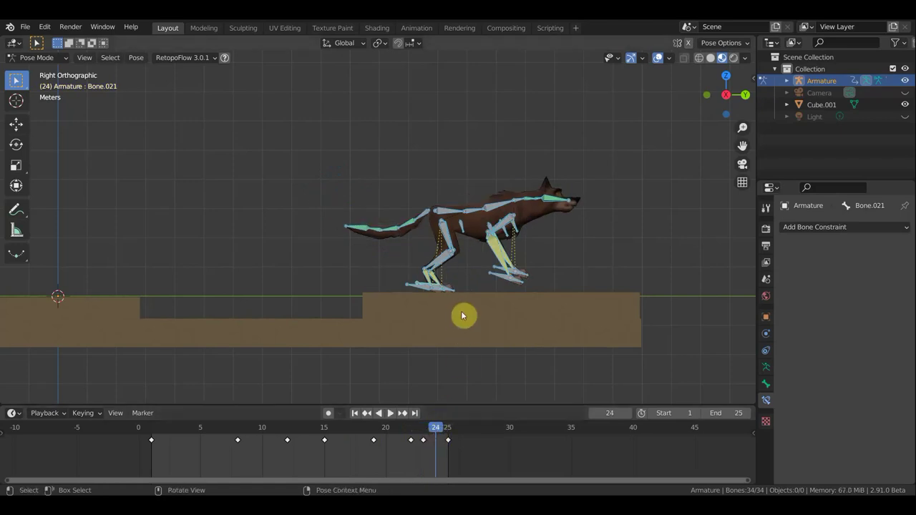
Lift the whole wolf rig off the ground and rotate the tail upward.
key("g")
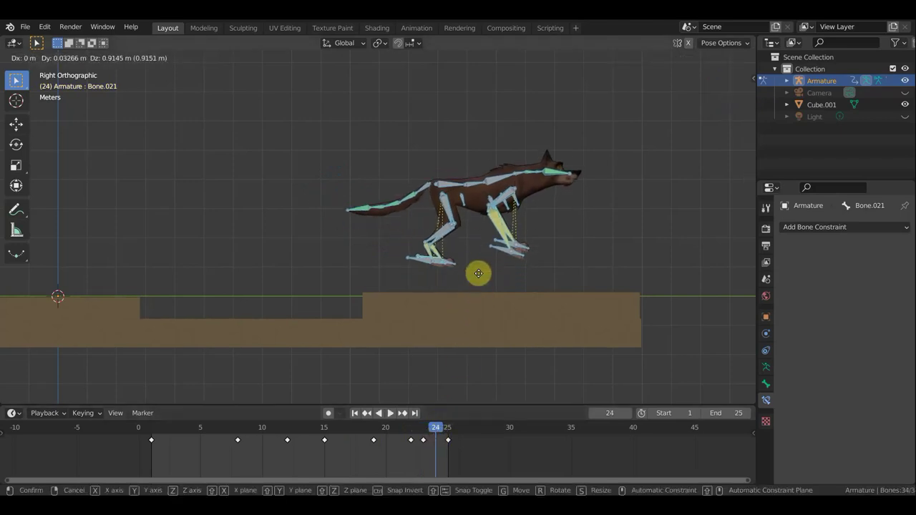
left_click(480, 277)
left_click(501, 218)
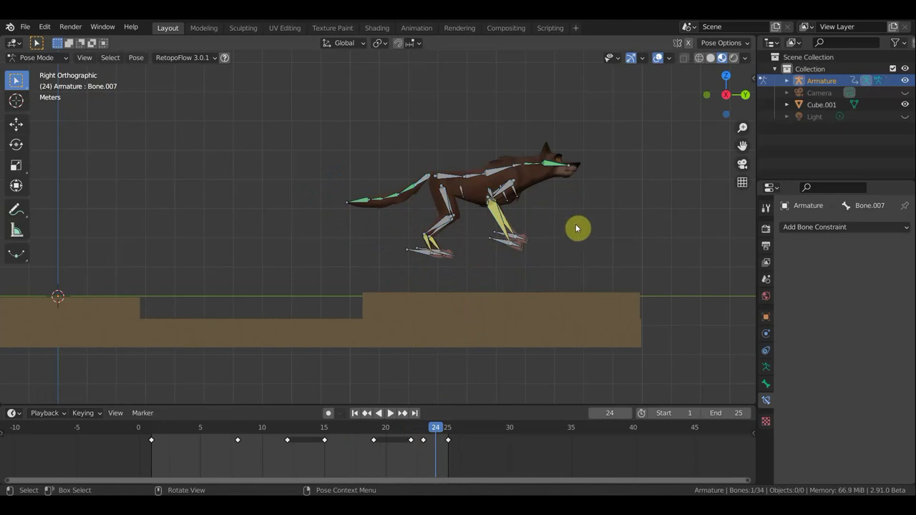
key("g")
left_click(580, 234)
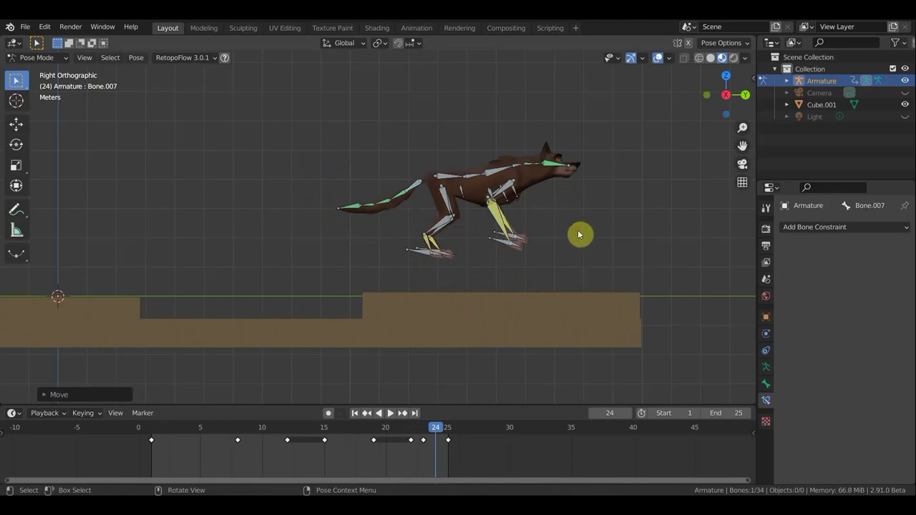
key("ctrl+z")
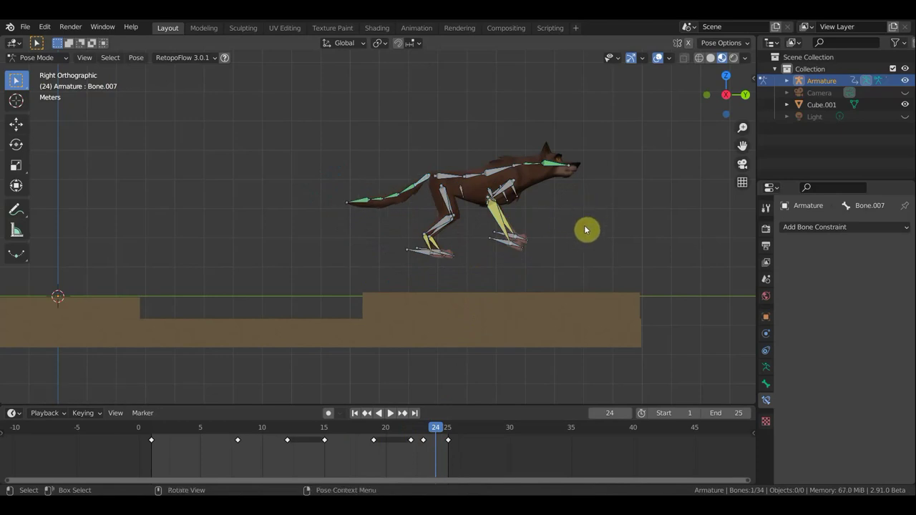
key("r")
left_click(538, 197)
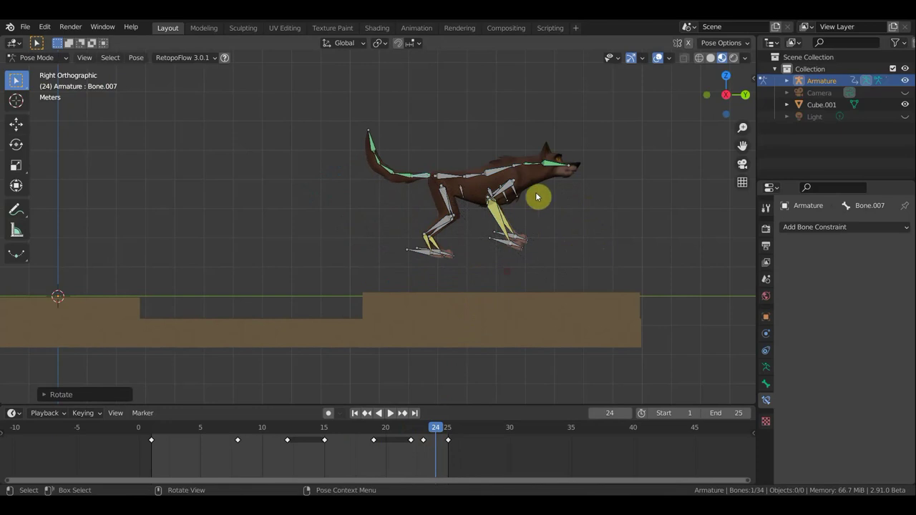
Rotate neck Bone.004, spine Bone.001 and chest Bone.002 downward, then tilt the body back up slightly.
left_click(553, 174)
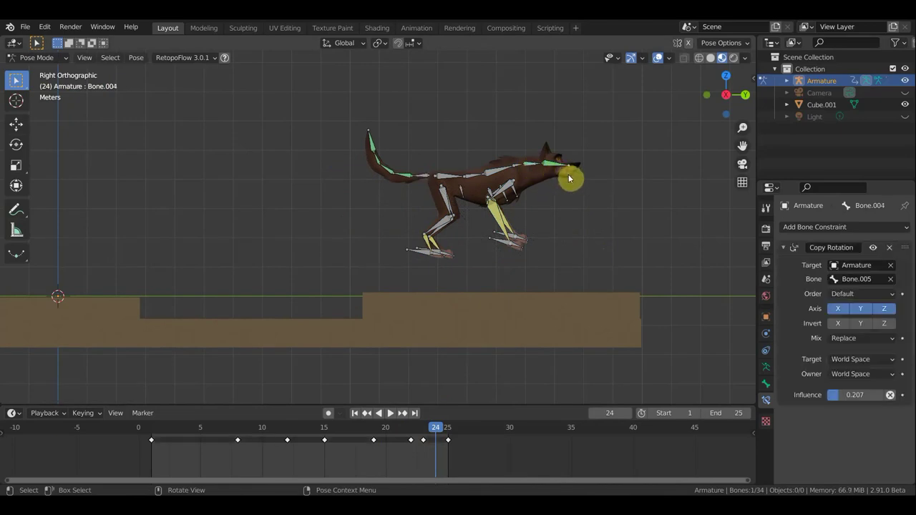
key("r")
left_click(557, 203)
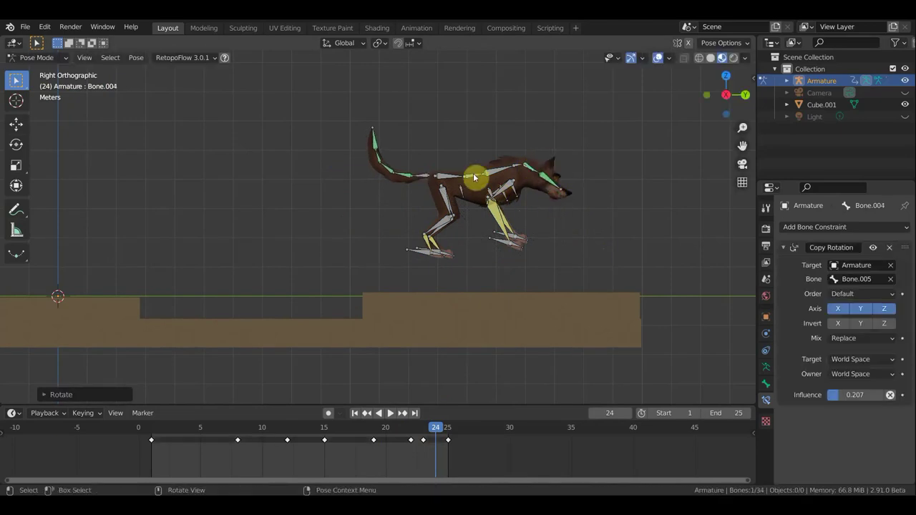
left_click(486, 179)
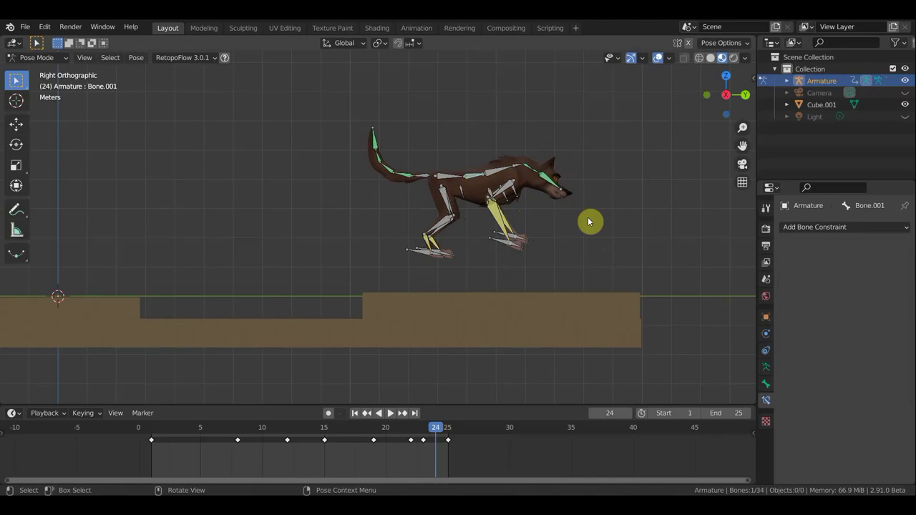
key("r")
left_click(559, 259)
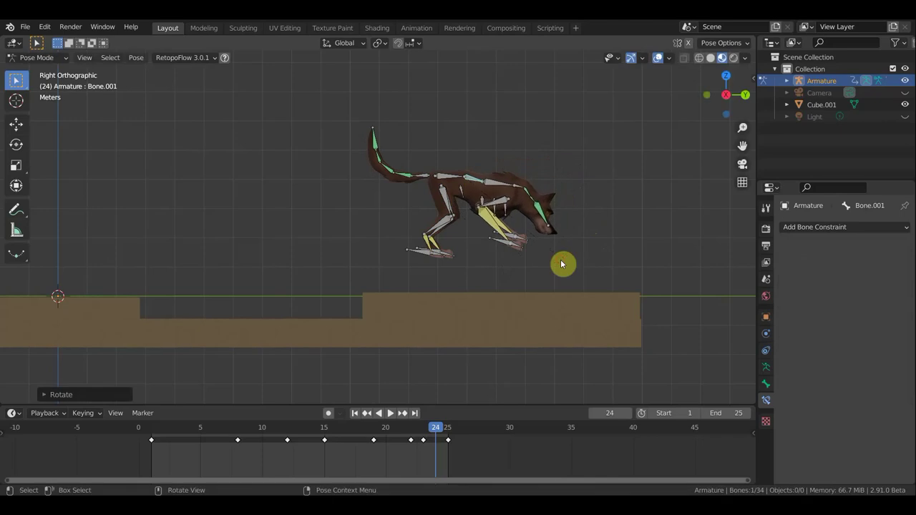
left_click(507, 191)
key("r")
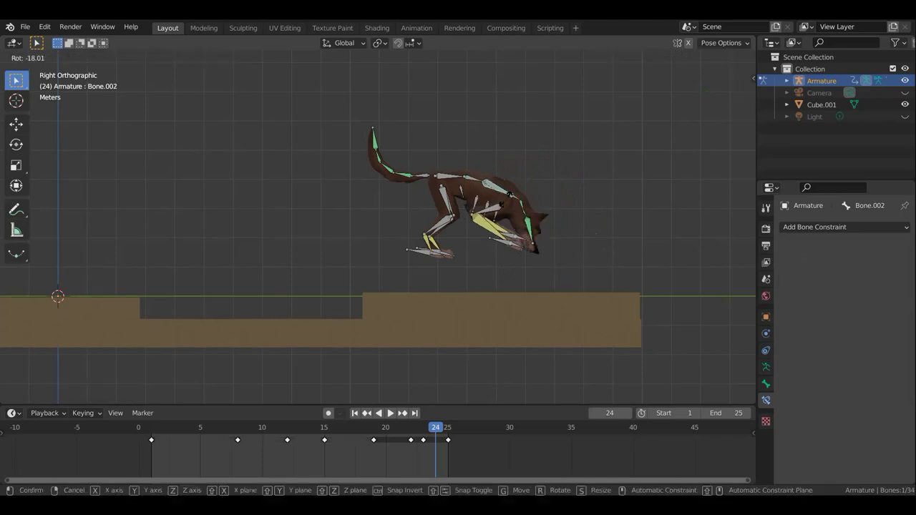
left_click(509, 207)
left_click(451, 179)
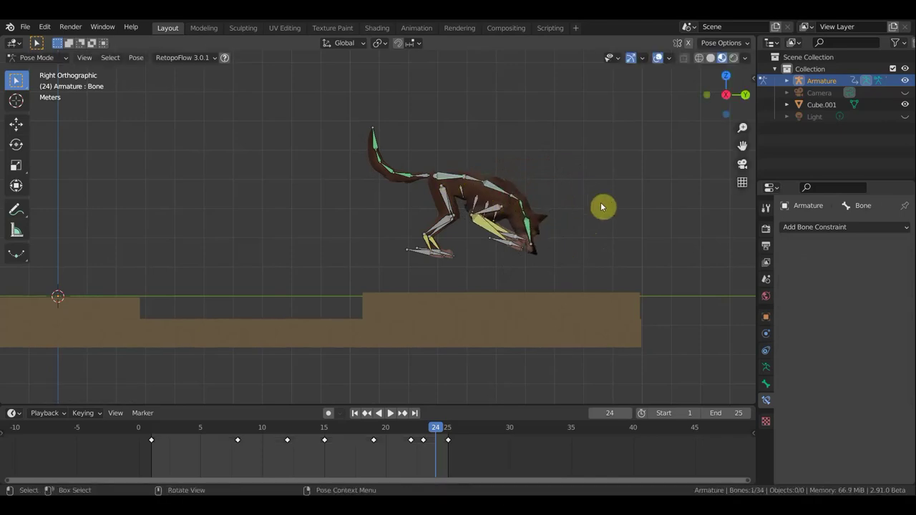
key("r")
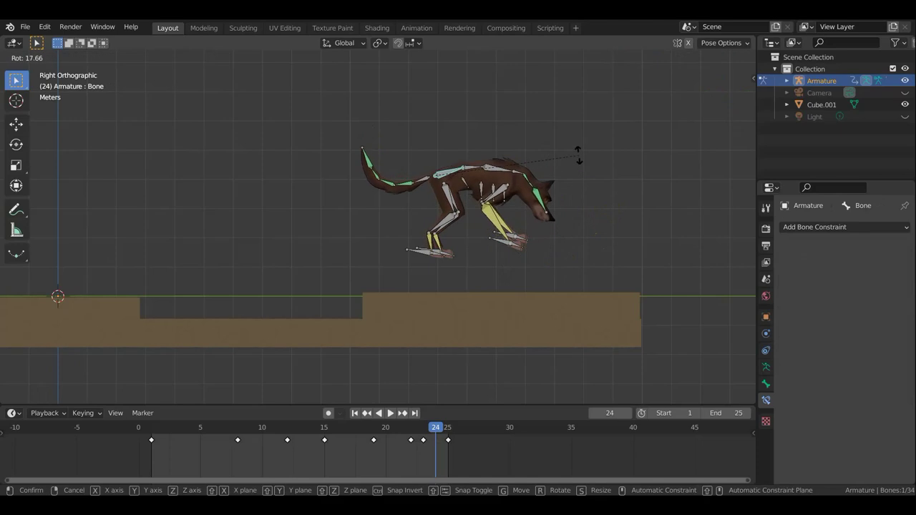
left_click(576, 152)
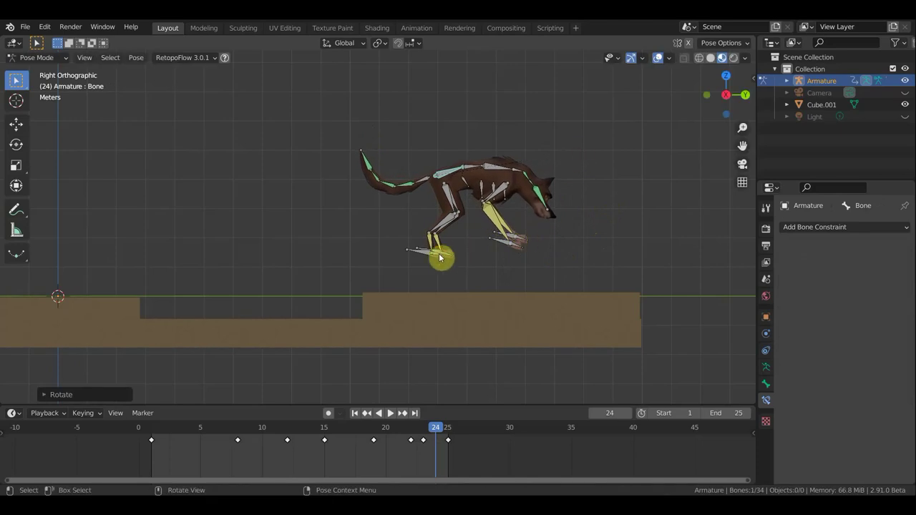
Tuck the hind leg and foot under the belly and fold the front legs forward.
left_click_drag(418, 254, 443, 233)
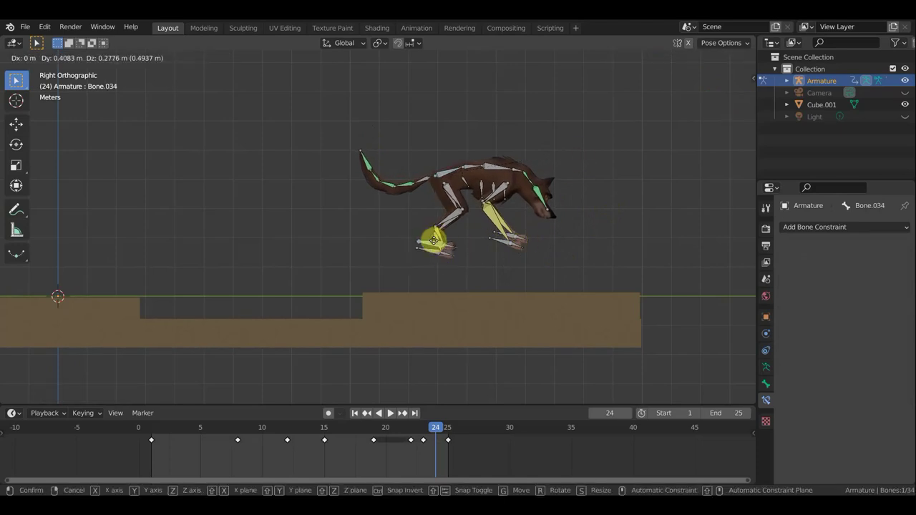
mouse_move(445, 227)
left_mouse_down()
mouse_move(431, 254)
mouse_move(430, 231)
left_mouse_up()
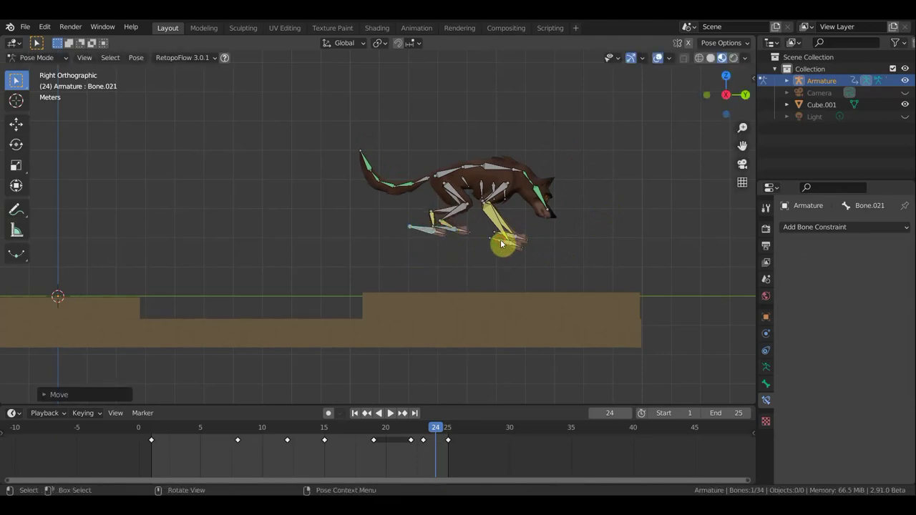
left_click_drag(501, 245, 520, 230)
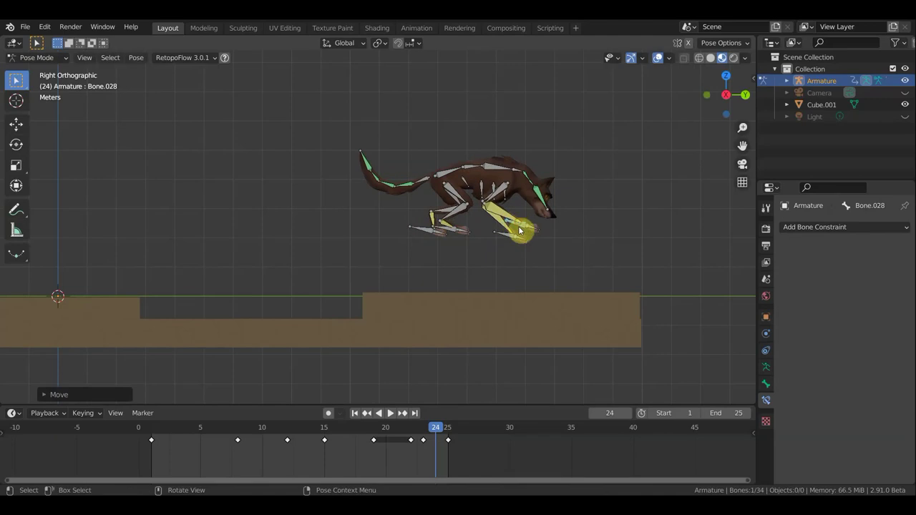
left_click_drag(503, 240, 497, 229)
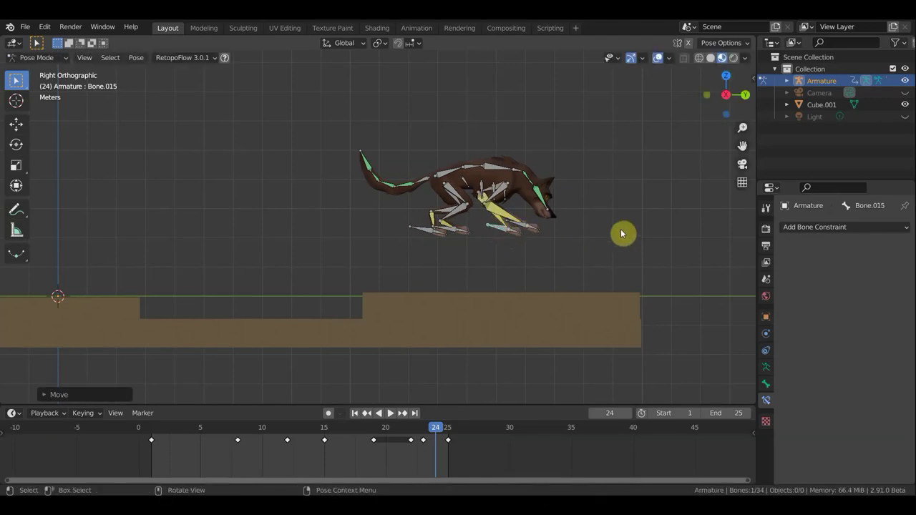
Key all bones with Location & Rotation at frame 24 and play the leap.
key("a")
key("i")
left_click(620, 233)
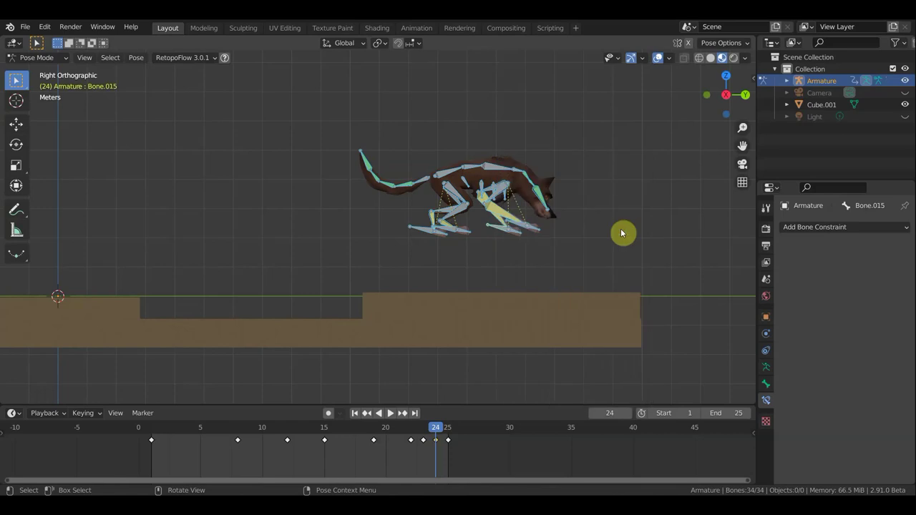
key("space")
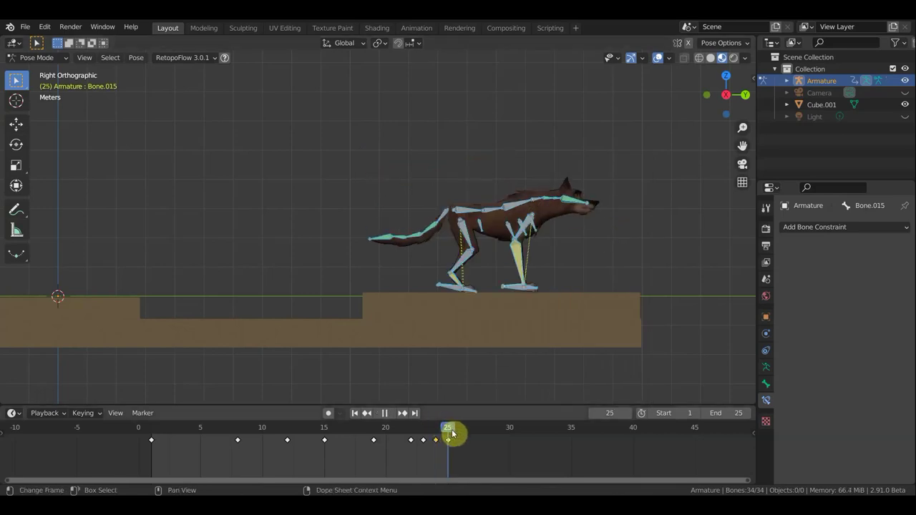
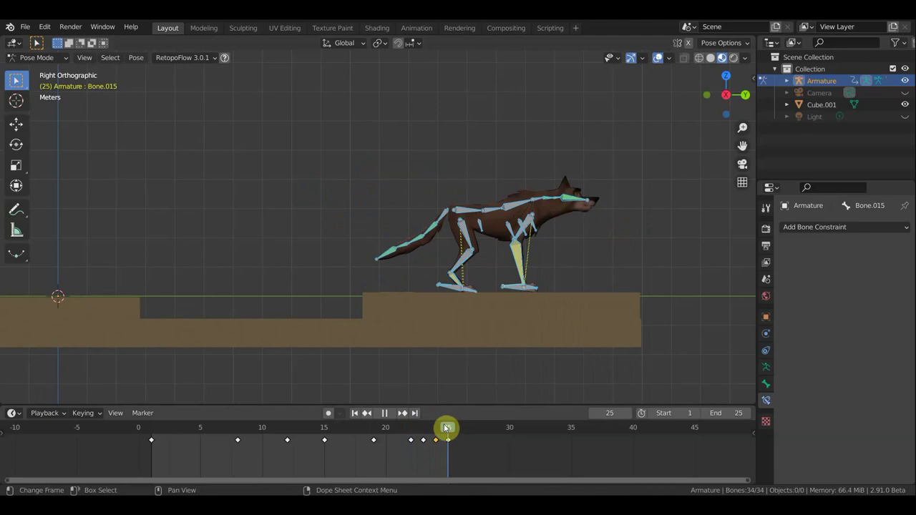
Stop playback, zoom the timeline, and check the wolf's pose at frames 22, 23, 24 and 25.
key("space")
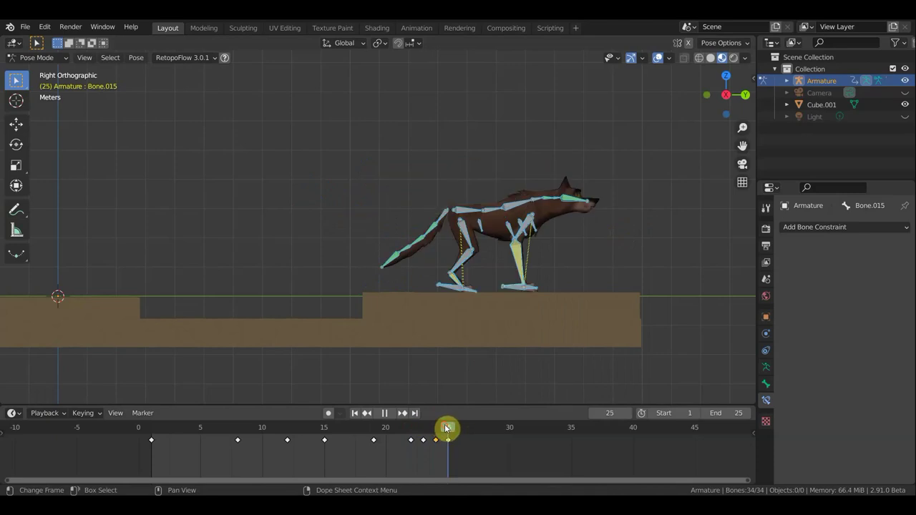
scroll(429, 446, "up", 1)
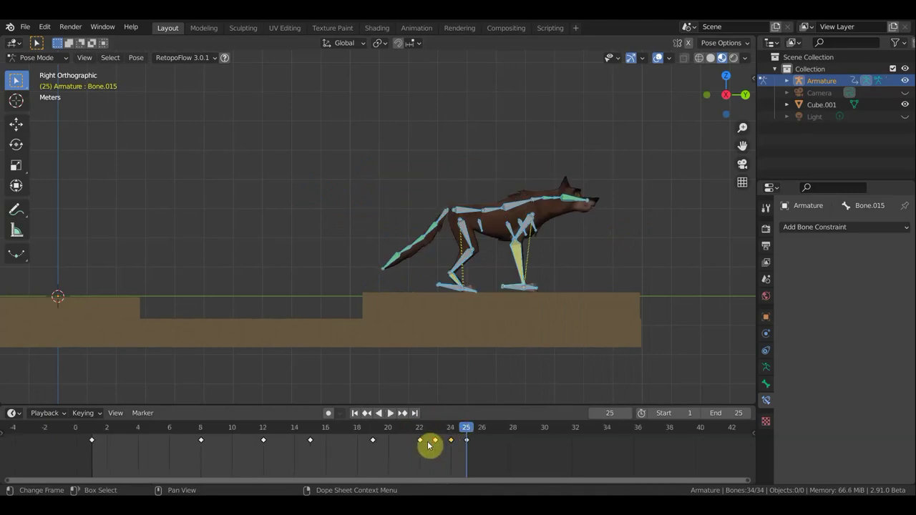
scroll(444, 446, "up", 1)
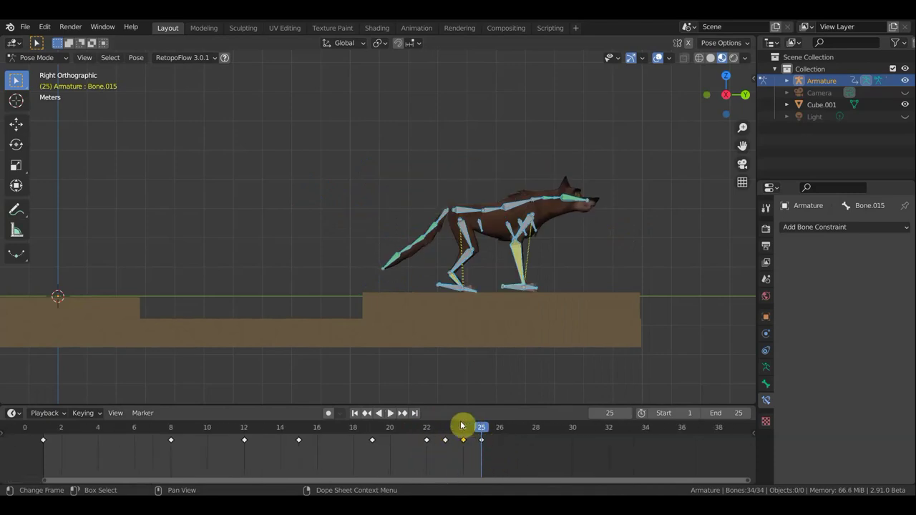
left_click(428, 429)
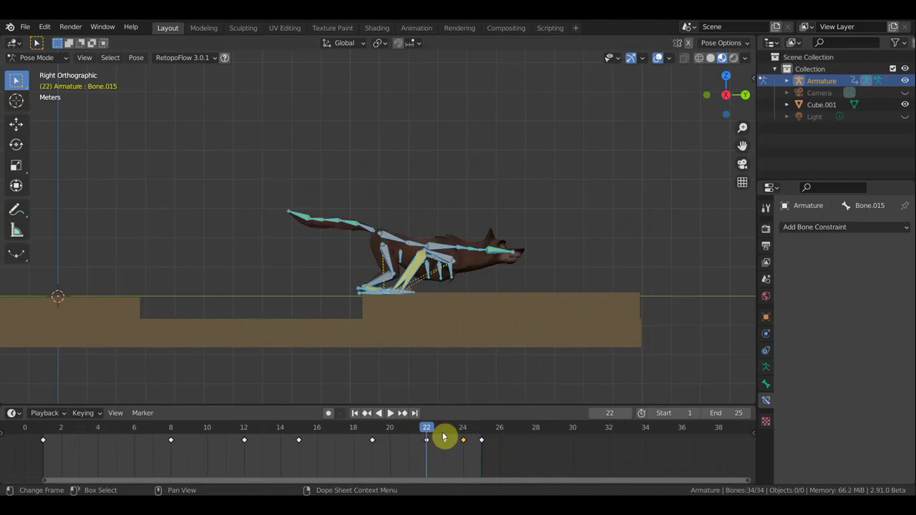
left_click(444, 429)
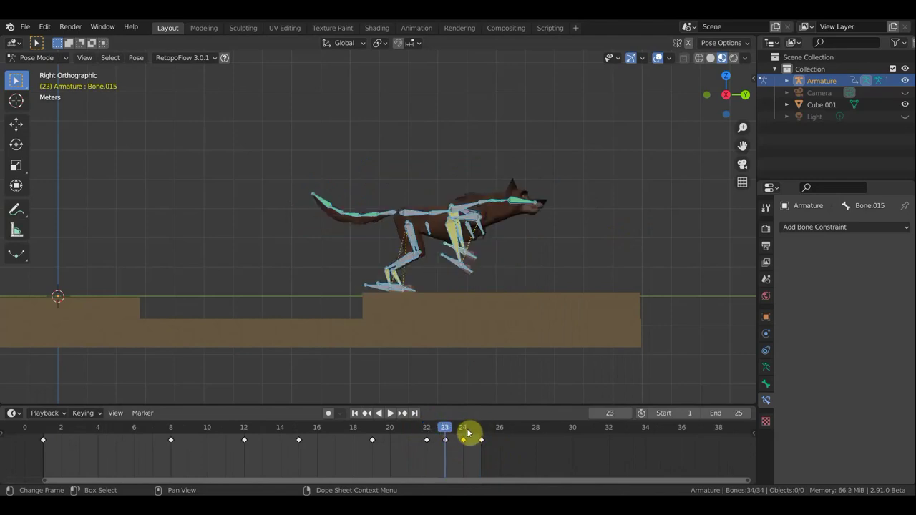
left_click(467, 429)
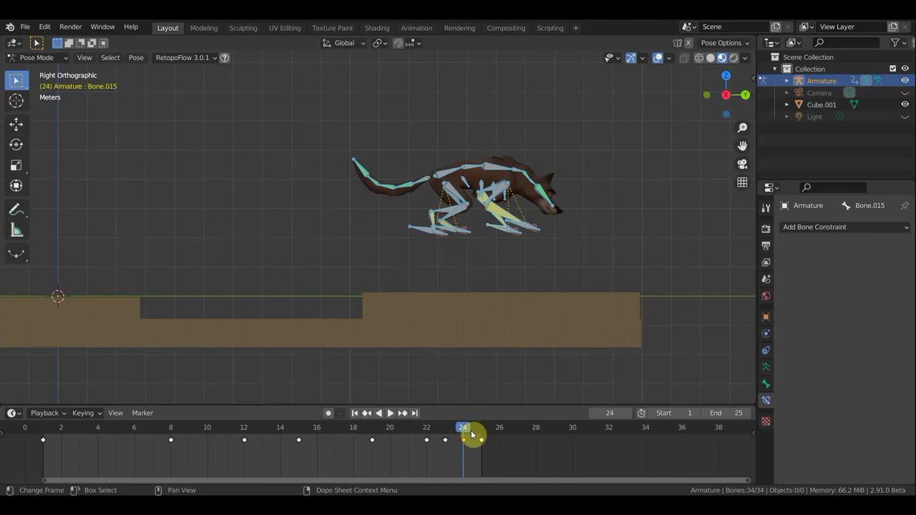
left_click(483, 429)
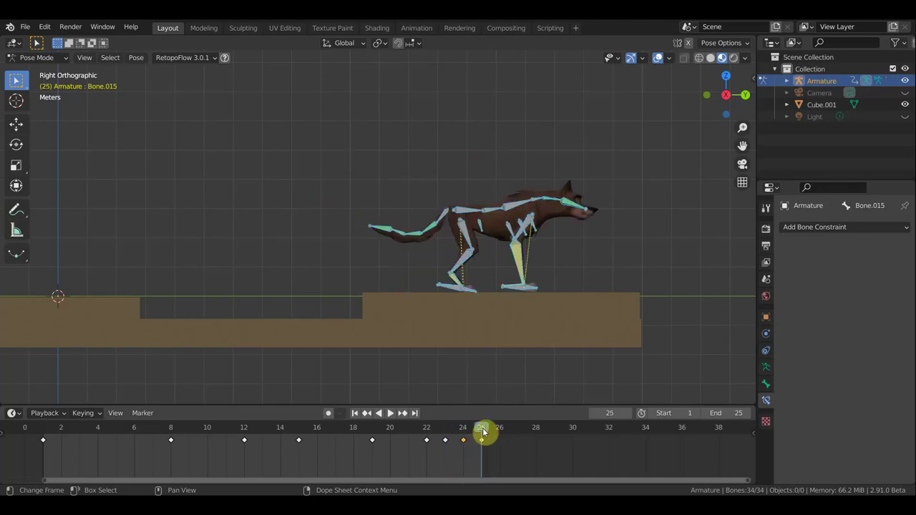
At frame 25, move the hip bone lower, then move and rotate tail bone Bone.007 downward.
left_click(484, 224)
key("g")
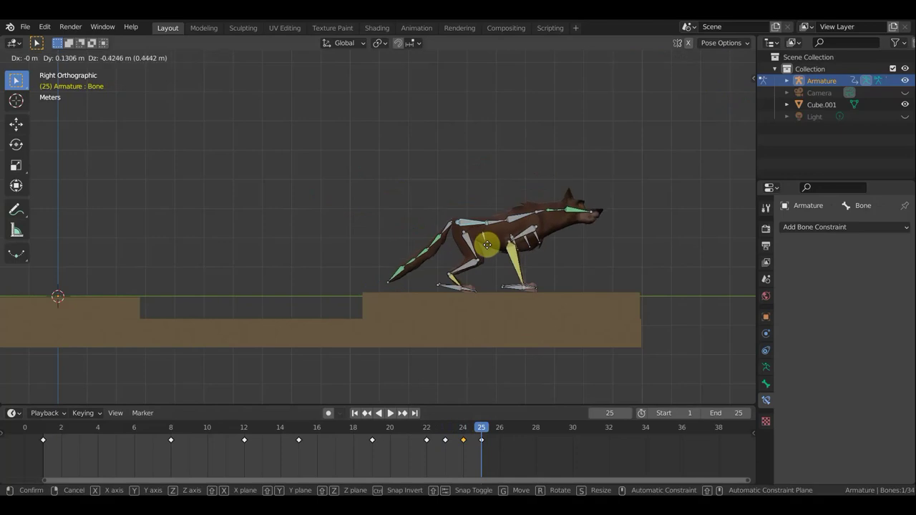
left_click(486, 261)
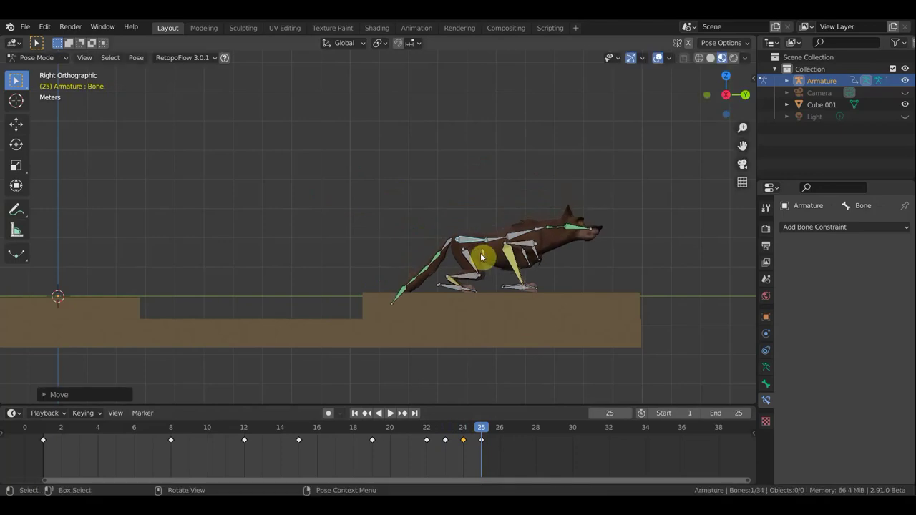
left_click(458, 248)
key("g")
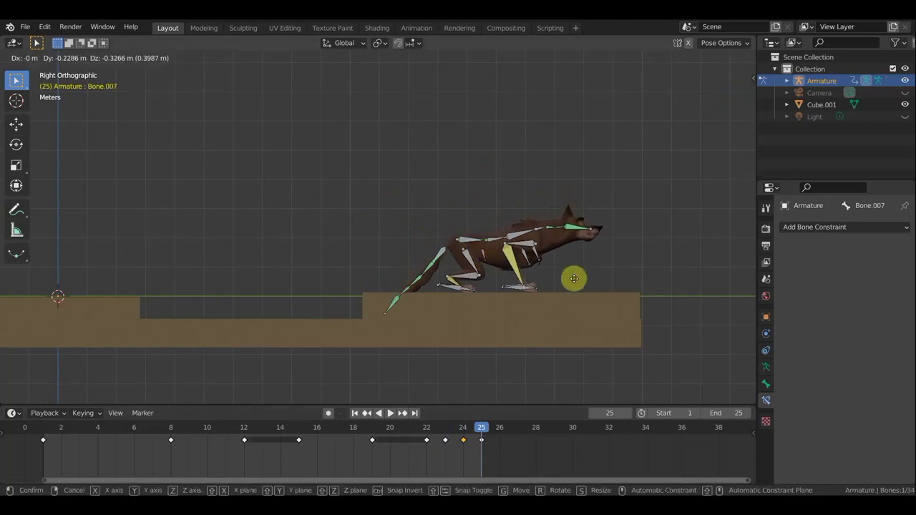
left_click(581, 276)
key("r")
left_click(548, 309)
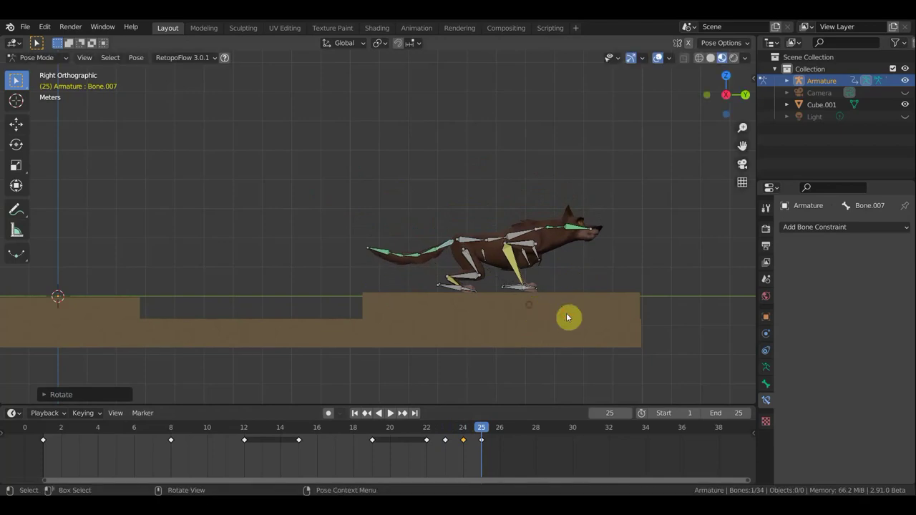
Key location and rotation for all bones at frame 25.
key("a")
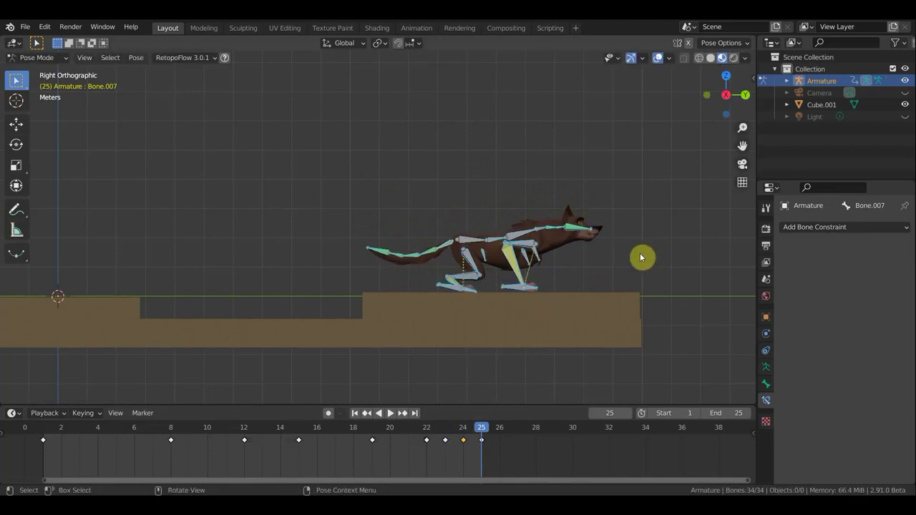
key("i")
left_click(640, 255)
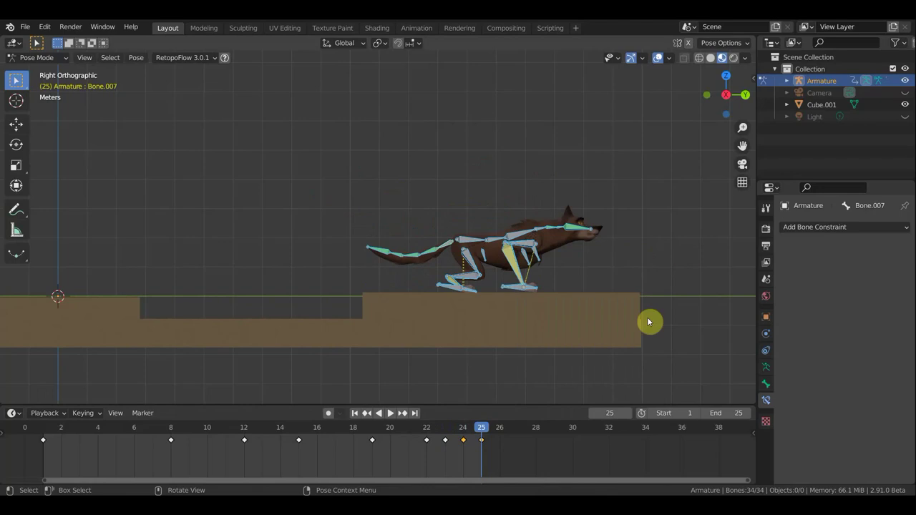
left_click(500, 430)
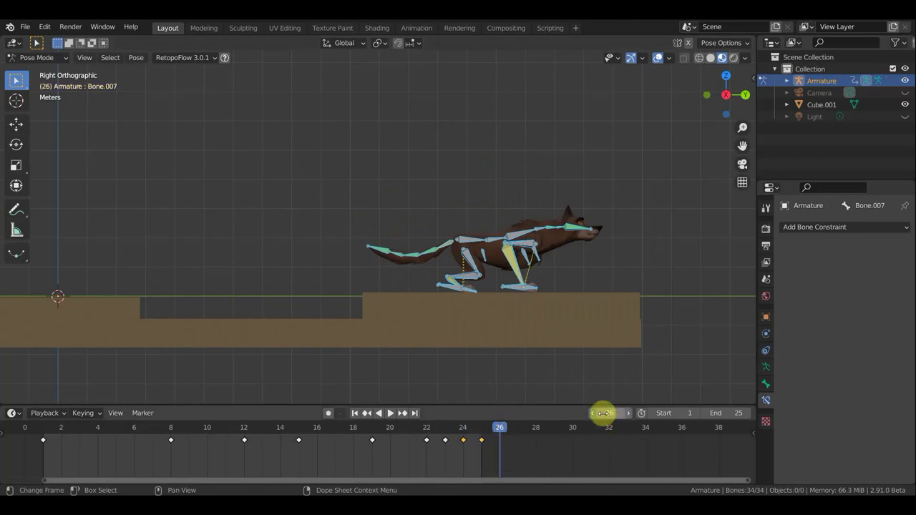
At frame 28, move the front-leg bone up to raise the wolf into a standing pose.
left_click(536, 429)
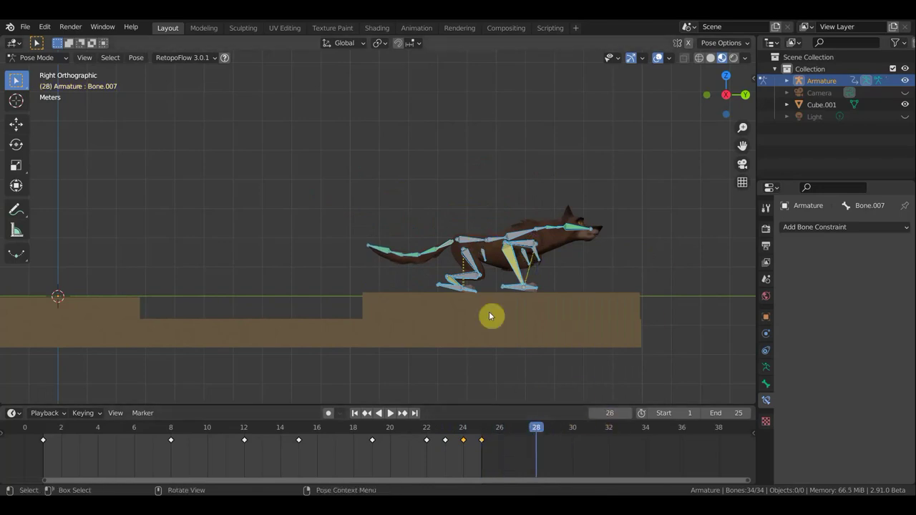
left_click(473, 243)
left_click(530, 268)
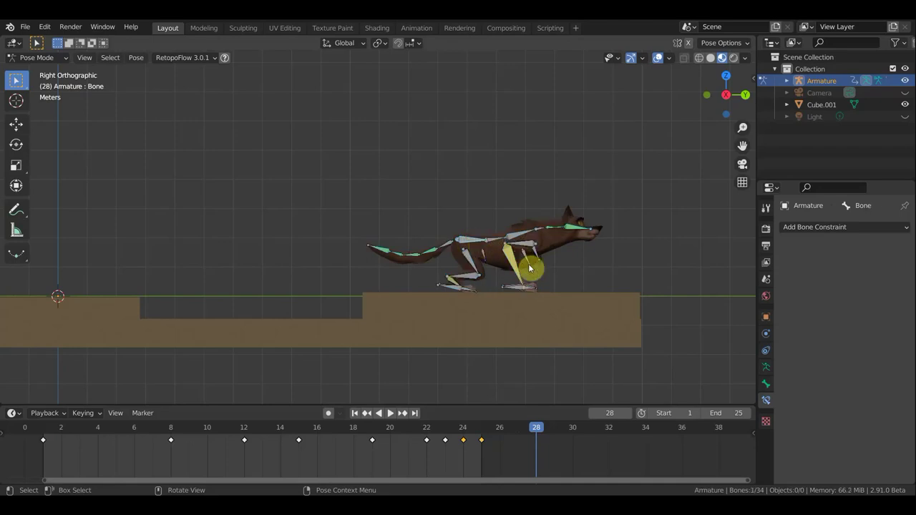
key("g")
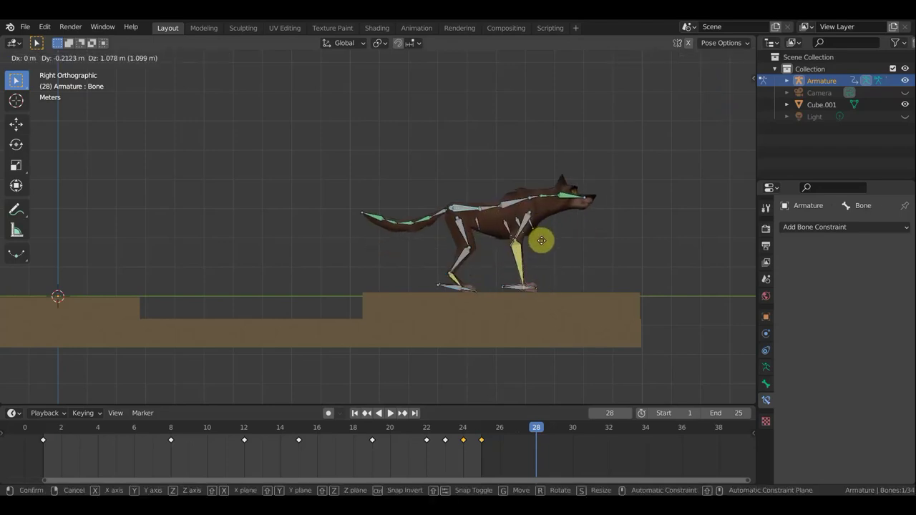
left_click(541, 241)
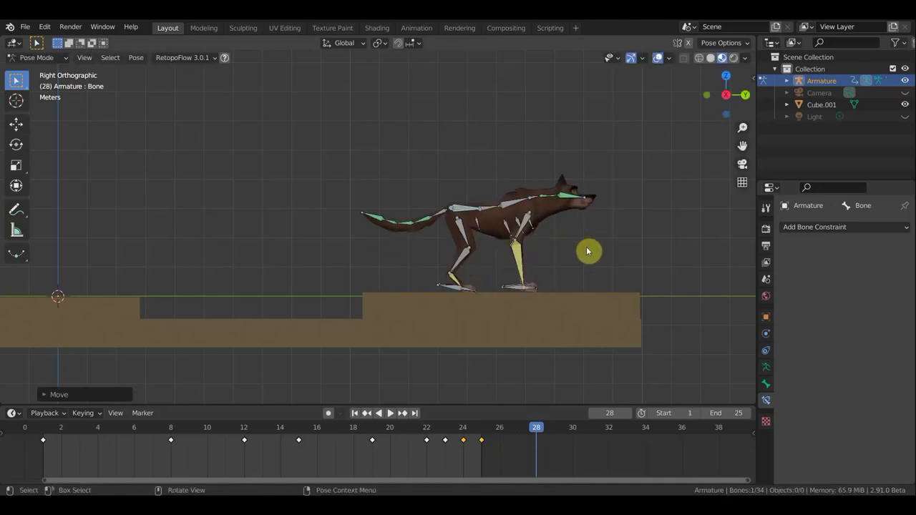
Key location and rotation for all bones and set the animation end frame to 28.
key("a")
key("i")
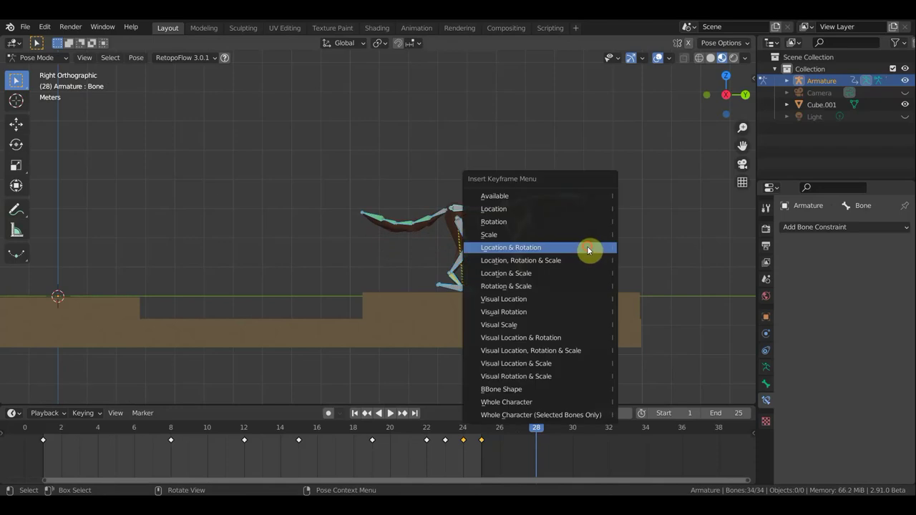
left_click(587, 249)
left_click(719, 413)
type("28")
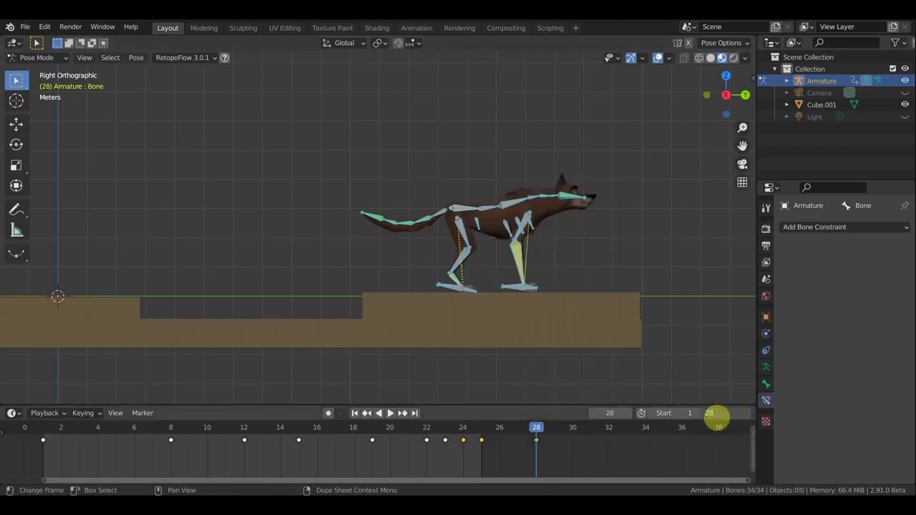
key("Return")
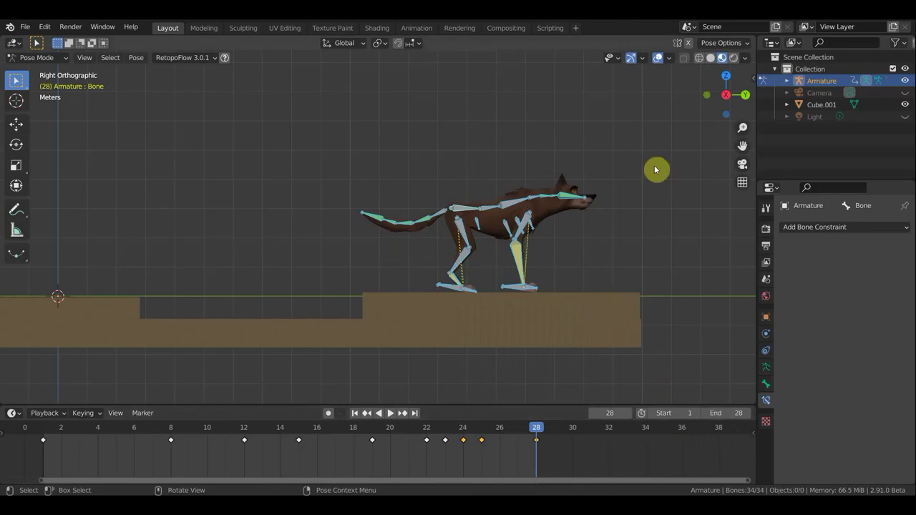
Hide the viewport overlays, center the ground blocks, and preview the run and jump.
left_click(658, 57)
scroll(514, 215, "down", 2)
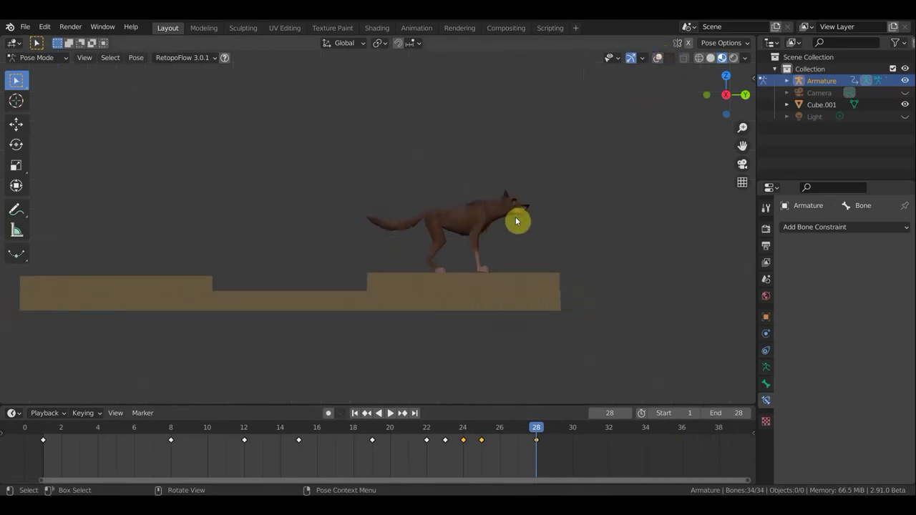
middle_click_drag(432, 333, 537, 336, "shift")
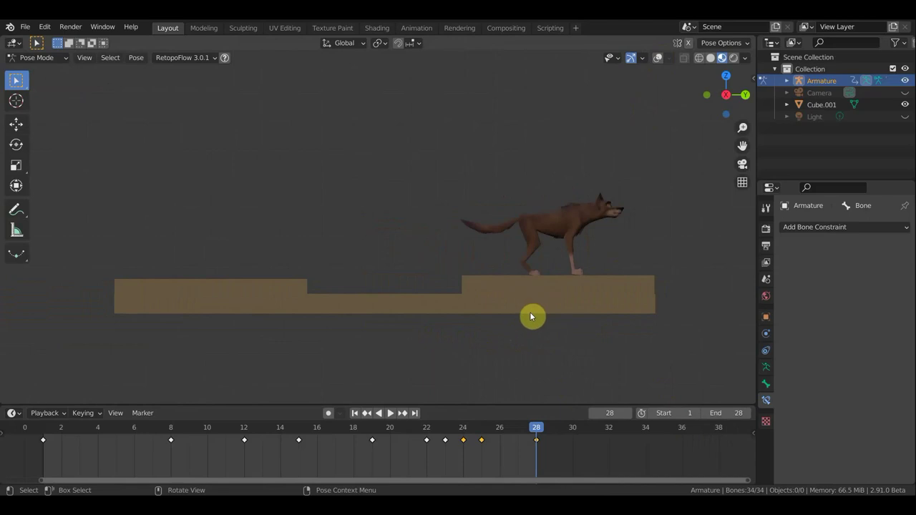
key("space")
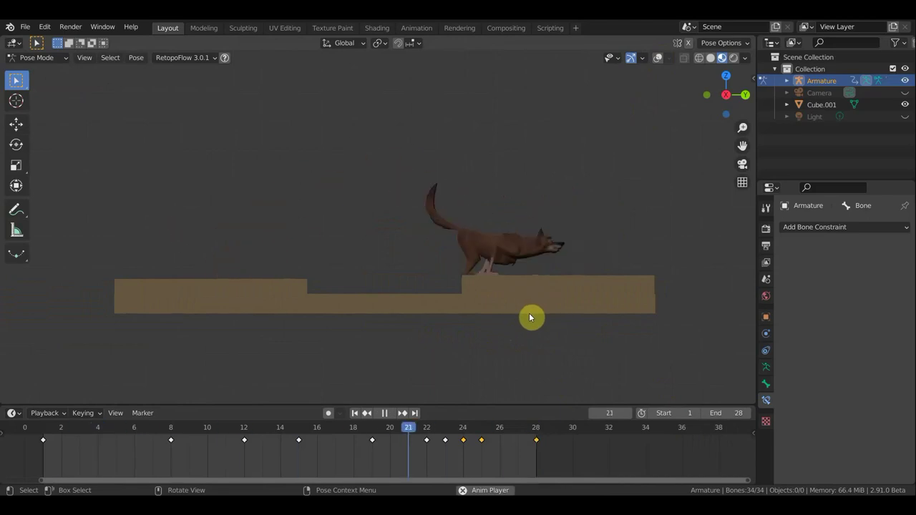
key("space")
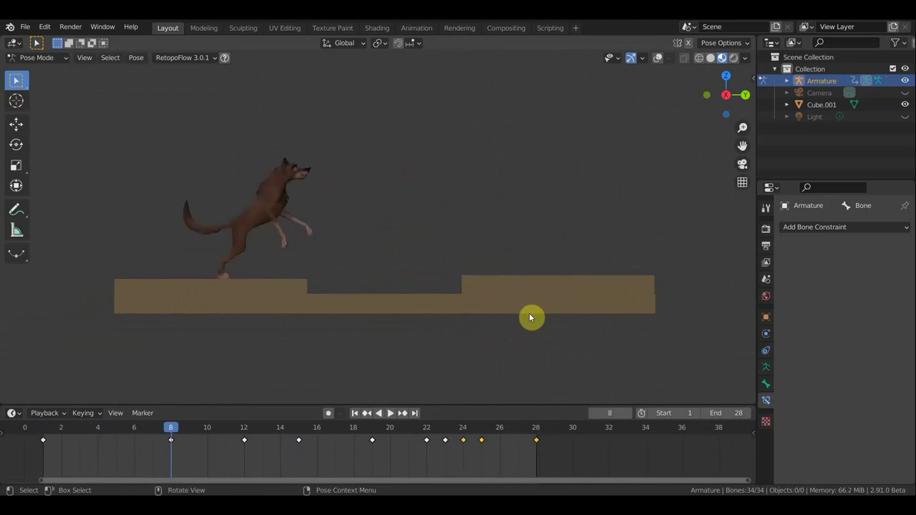
Move the landing keyframes near frames 24–25 one frame later and replay the animation.
left_click_drag(499, 449, 452, 438)
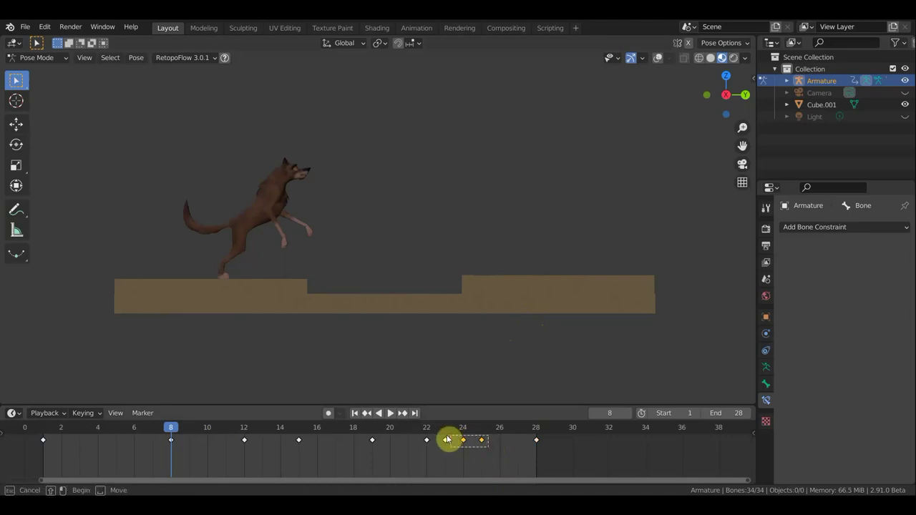
left_click_drag(442, 445, 462, 442)
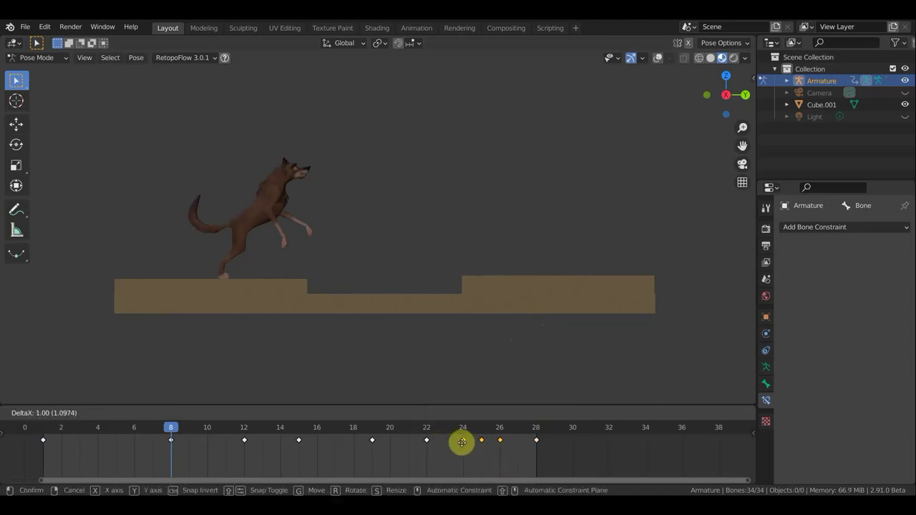
key("space")
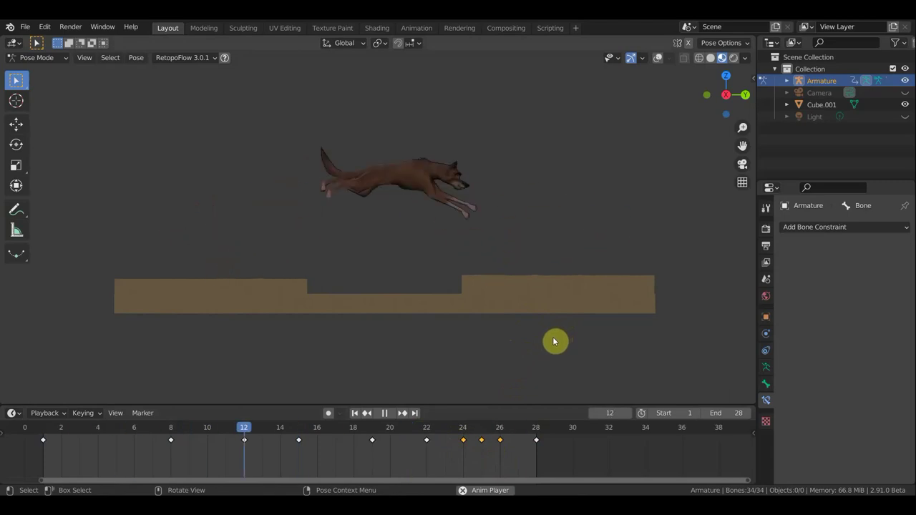
key("space")
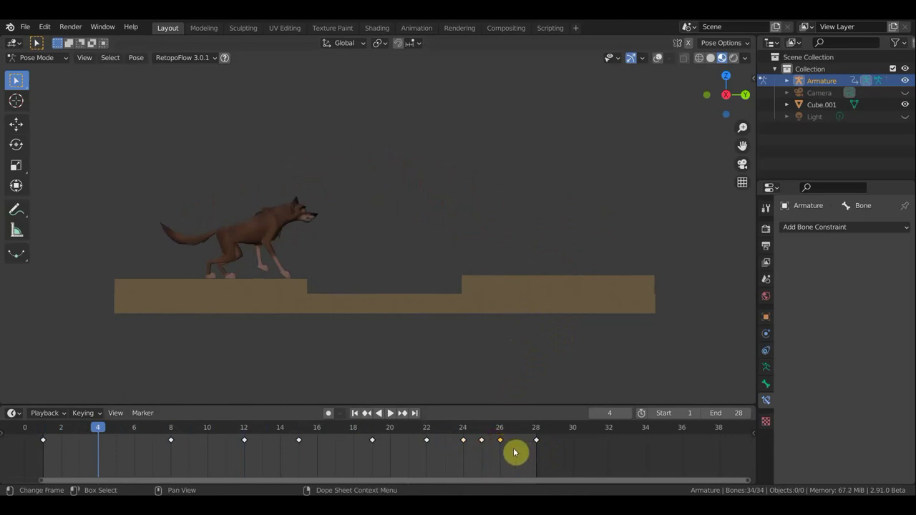
Move landing keyframes to frames 27 and 26, then play back to check the landing.
key("g")
left_click(527, 448)
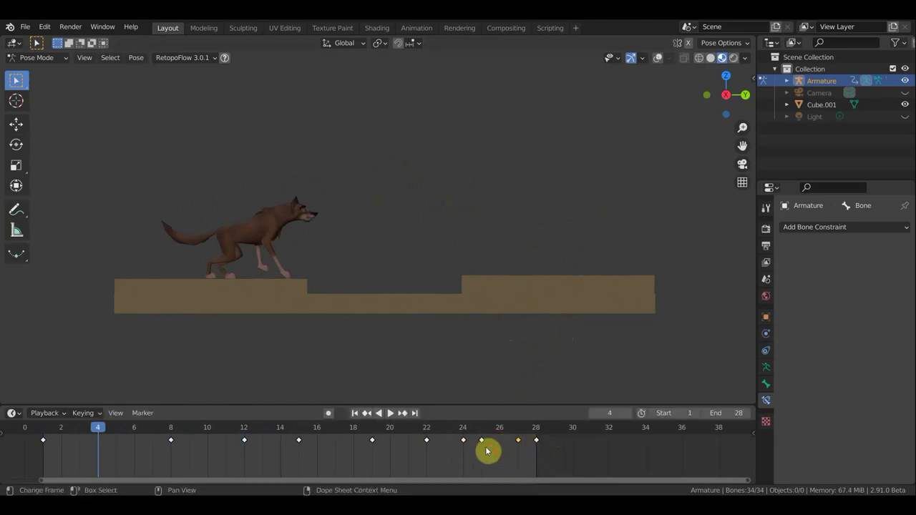
left_click(481, 440)
key("g")
left_click(499, 450)
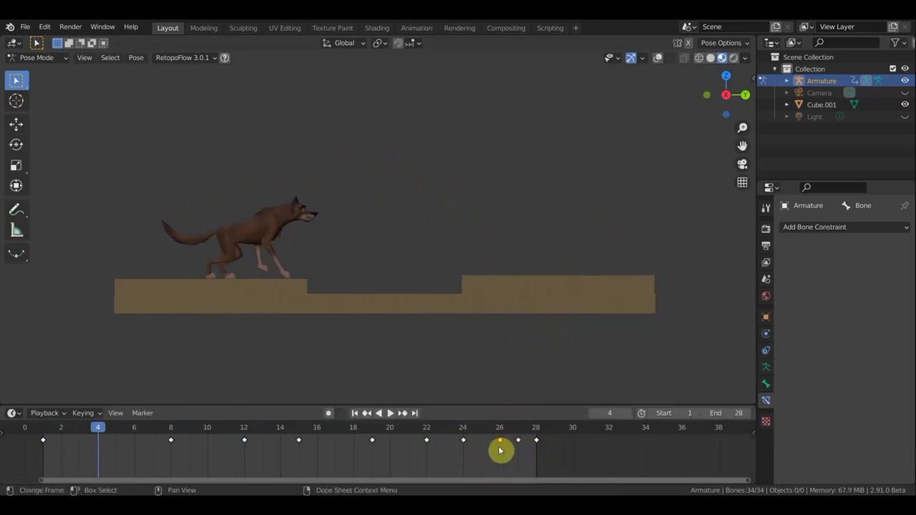
key("space")
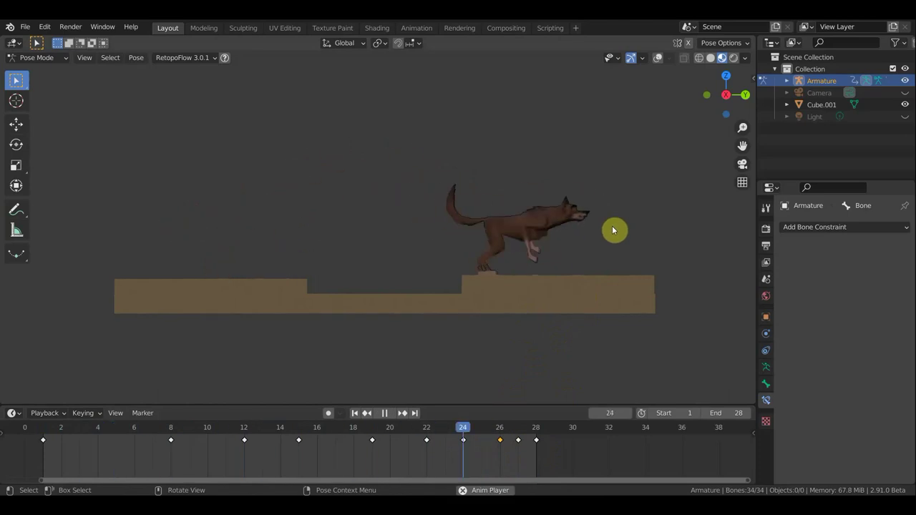
key("space")
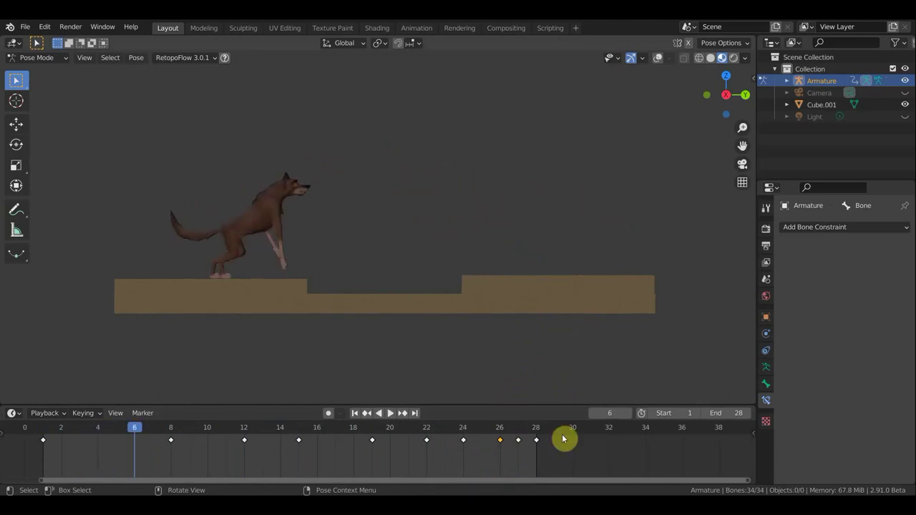
Shift the last landing keyframes two frames later, set the end frame to 30, and play.
left_click_drag(551, 450, 519, 438)
key("shift+d")
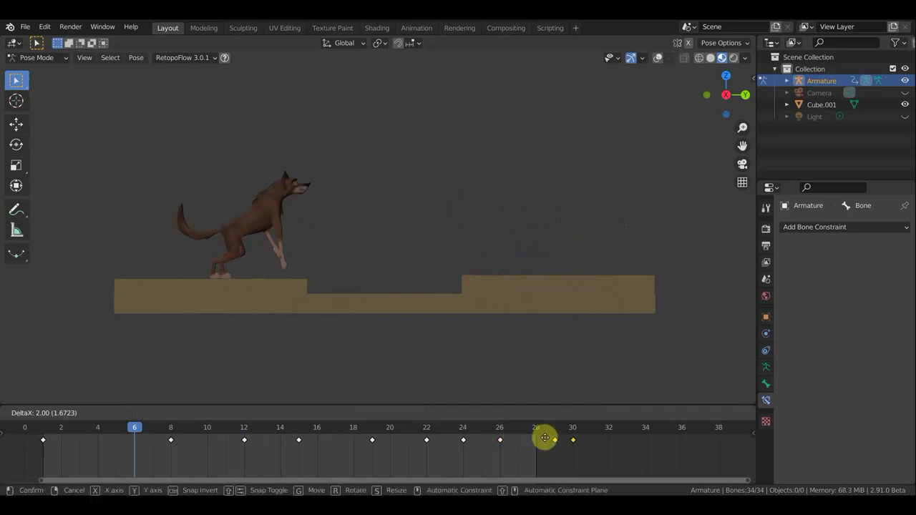
left_click(545, 440)
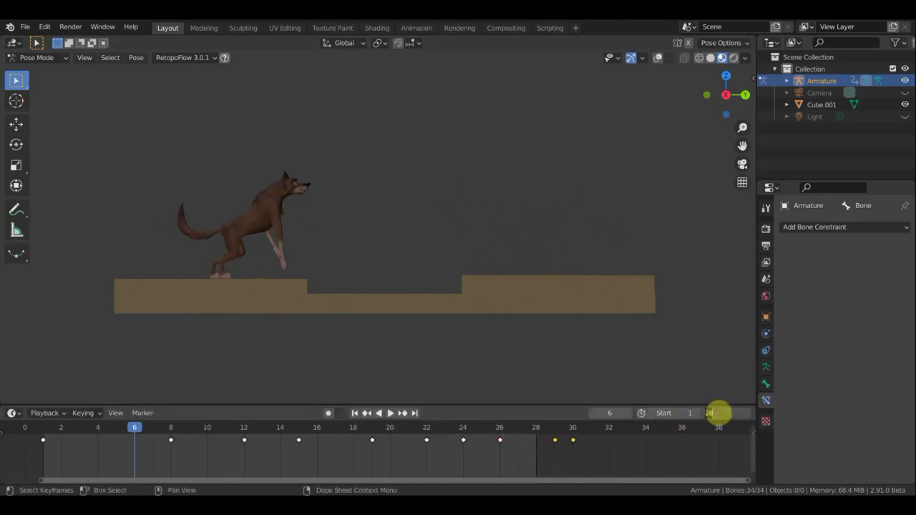
type("30")
key("Return")
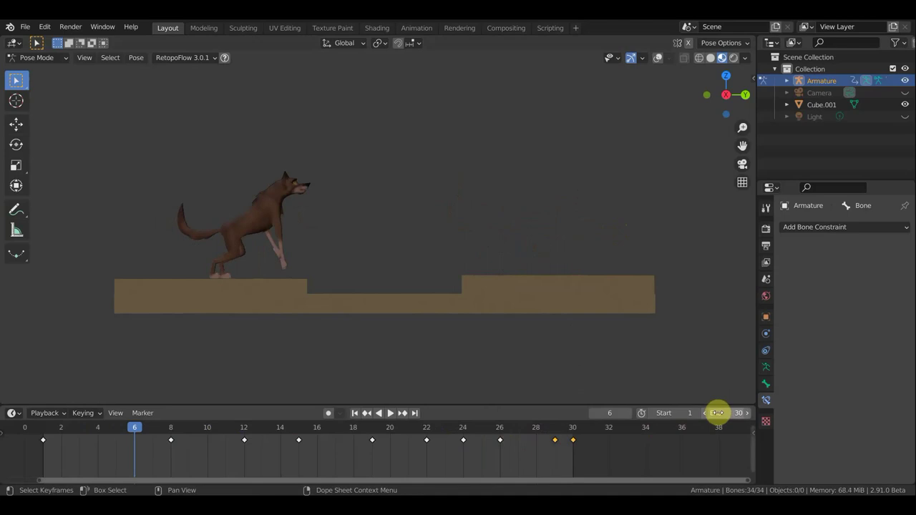
key("space")
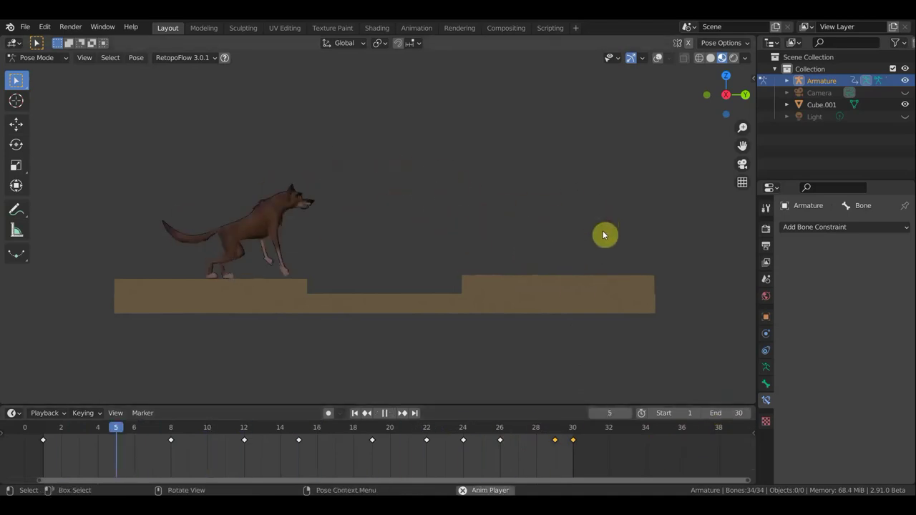
Move the frame-29 keyframe back to frame 28 and replay the animation.
key("space")
left_click(546, 438)
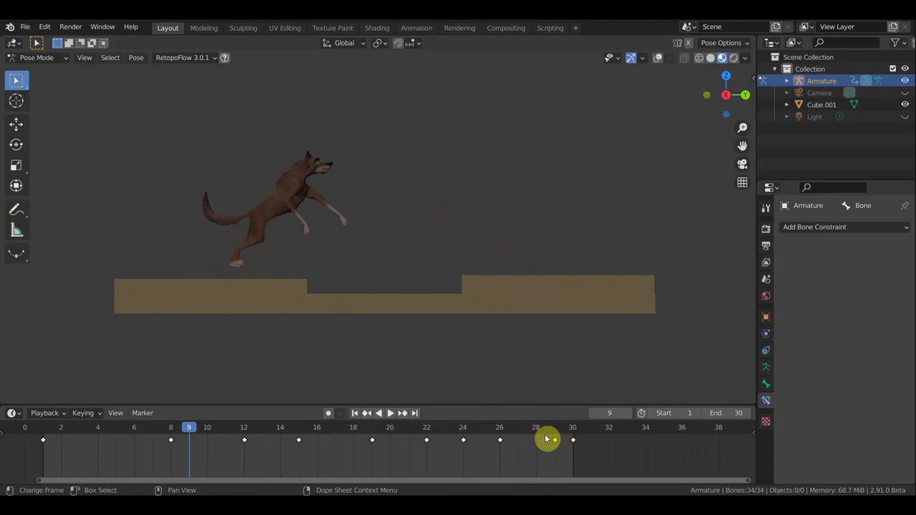
key("g")
left_click(528, 445)
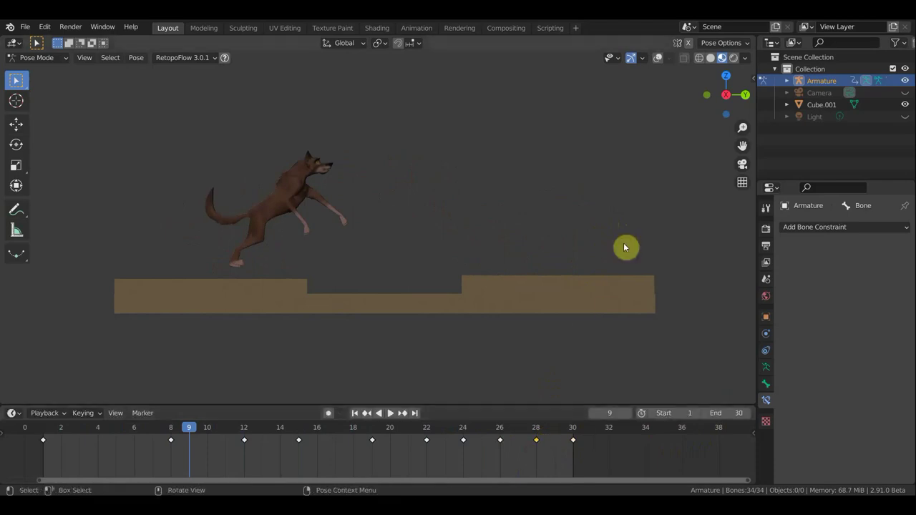
key("space")
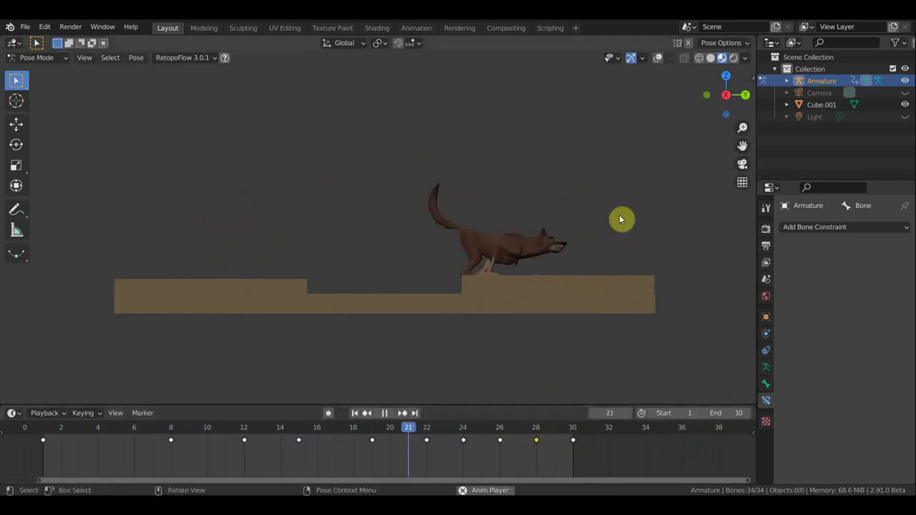
key("space")
Scrub back through the landing frames, frame the wolf, and turn viewport overlays back on.
mouse_move(565, 430)
left_mouse_down()
mouse_move(503, 434)
mouse_move(530, 447)
left_mouse_up()
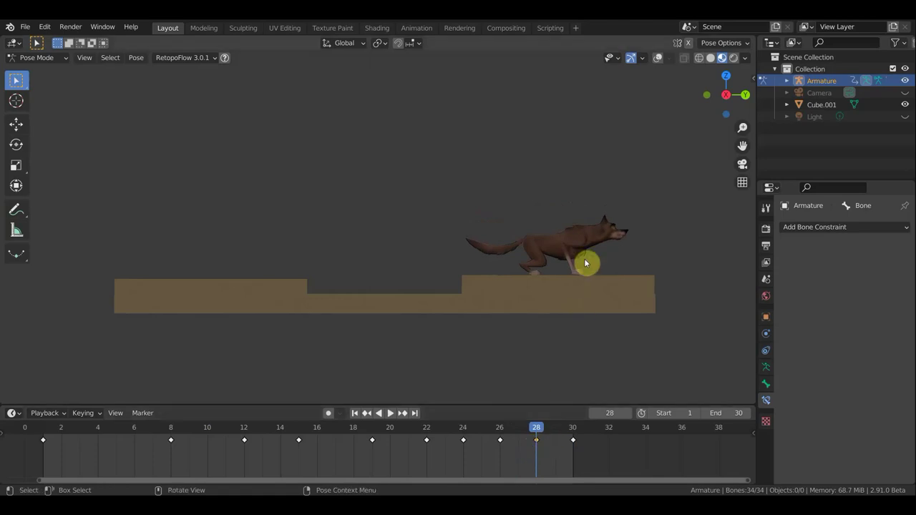
middle_click_drag(627, 241, 556, 251, "shift")
scroll(557, 250, "up", 2)
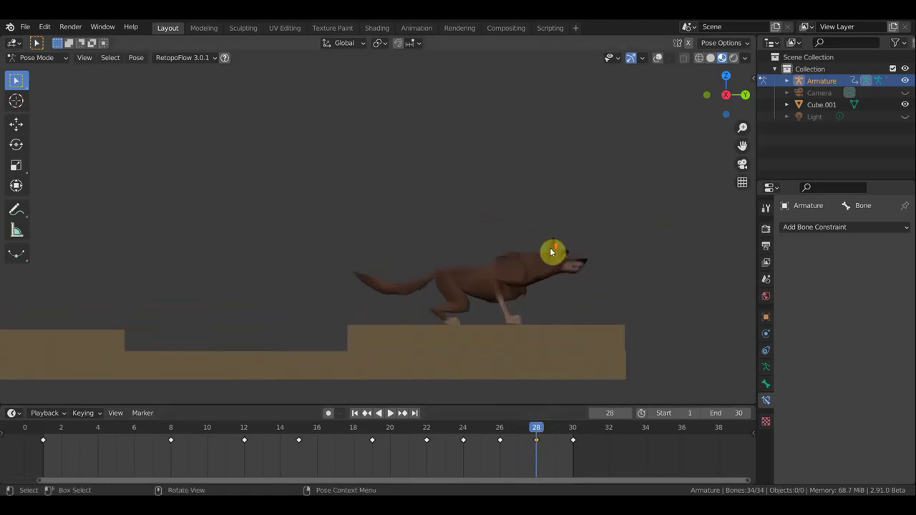
left_click(659, 59)
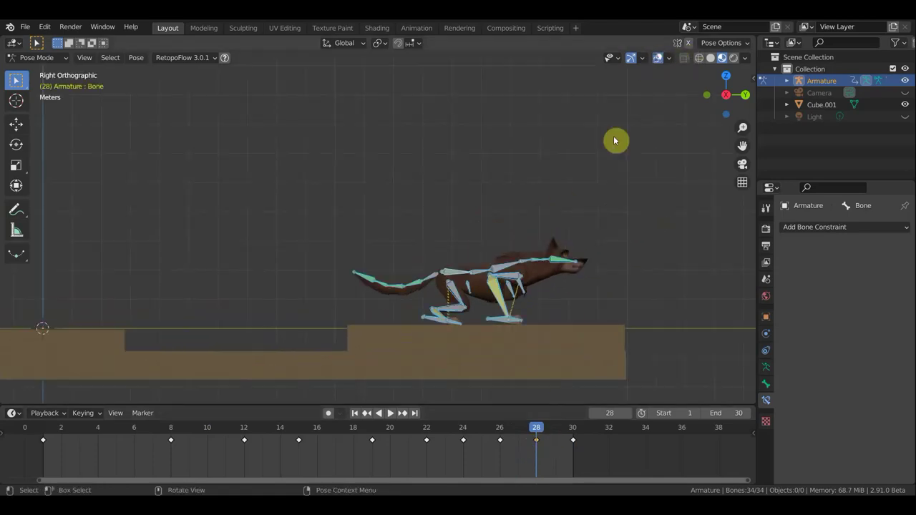
Move one of the wolf's bones to a new position at frame 28.
left_click(662, 311)
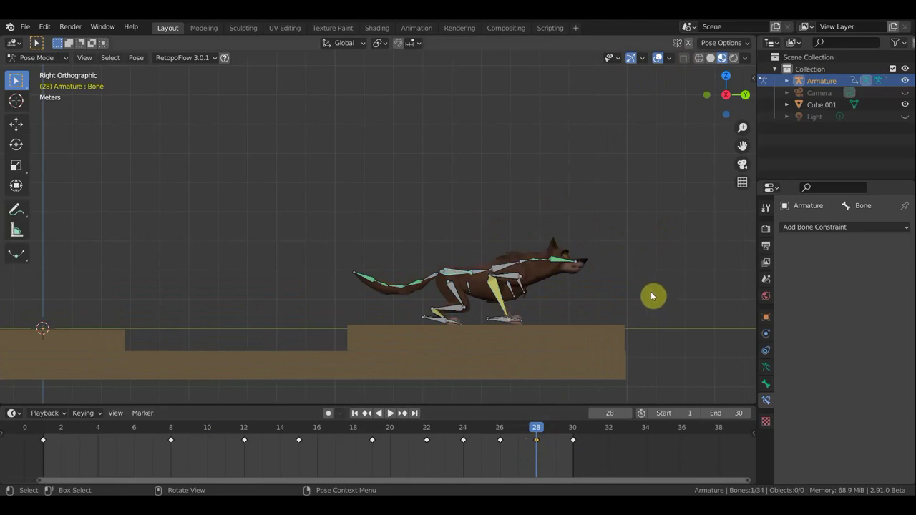
key("g")
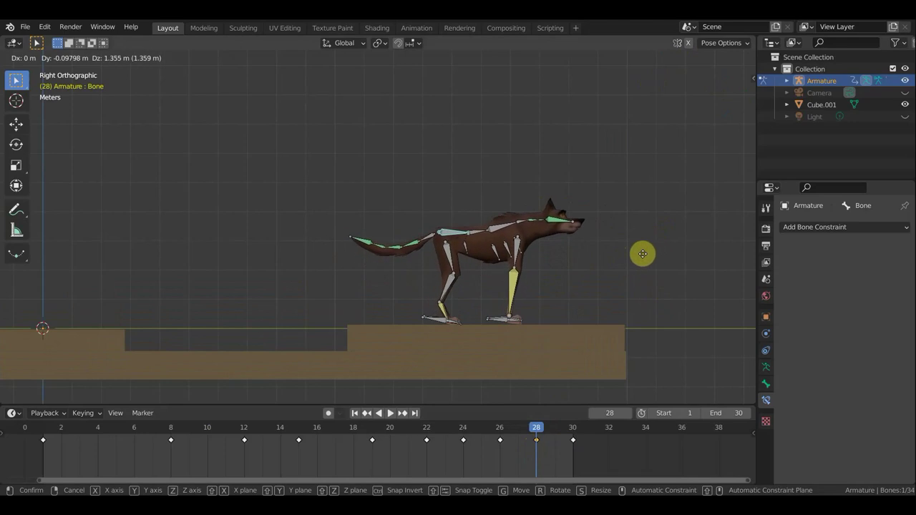
left_click(636, 256)
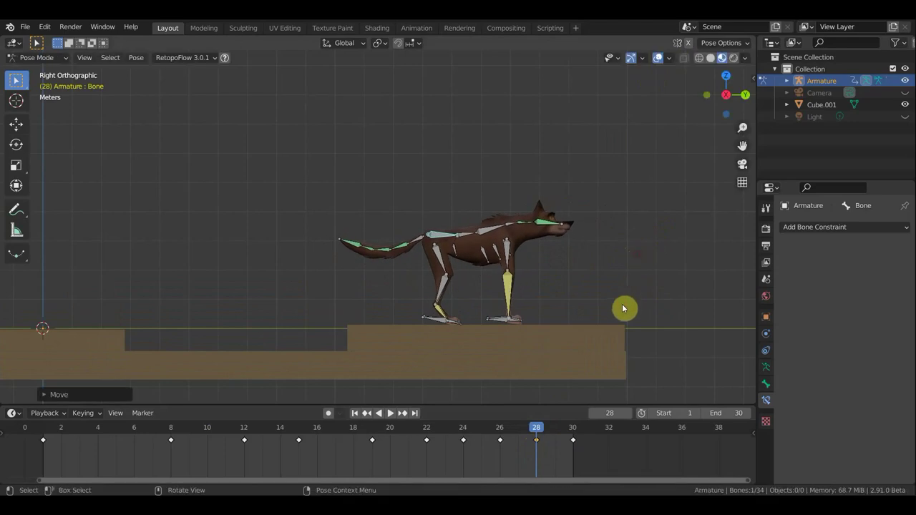
Raise the front foot Bone.028 and front leg bones up and forward in right side view.
left_click(495, 321, "shift")
mouse_move(499, 320)
middle_mouse_down()
mouse_move(582, 358)
mouse_move(490, 308)
middle_mouse_up()
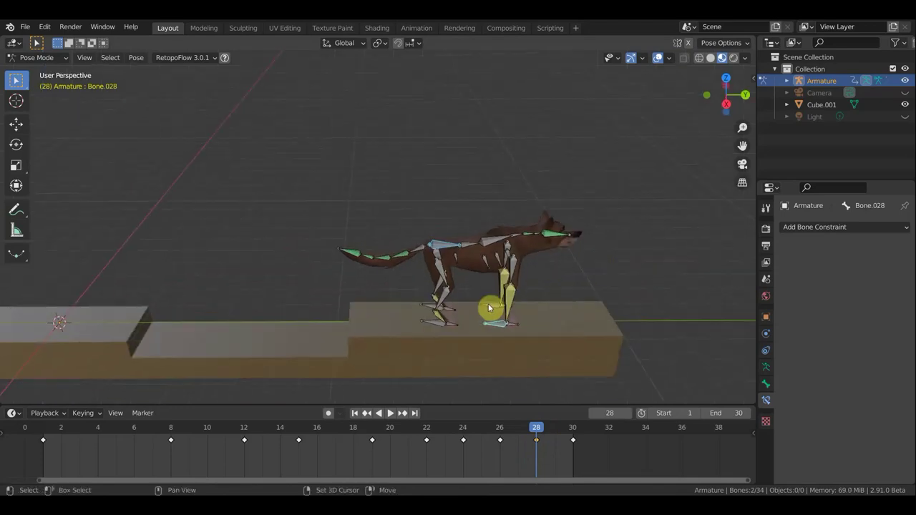
left_click(492, 309, "shift")
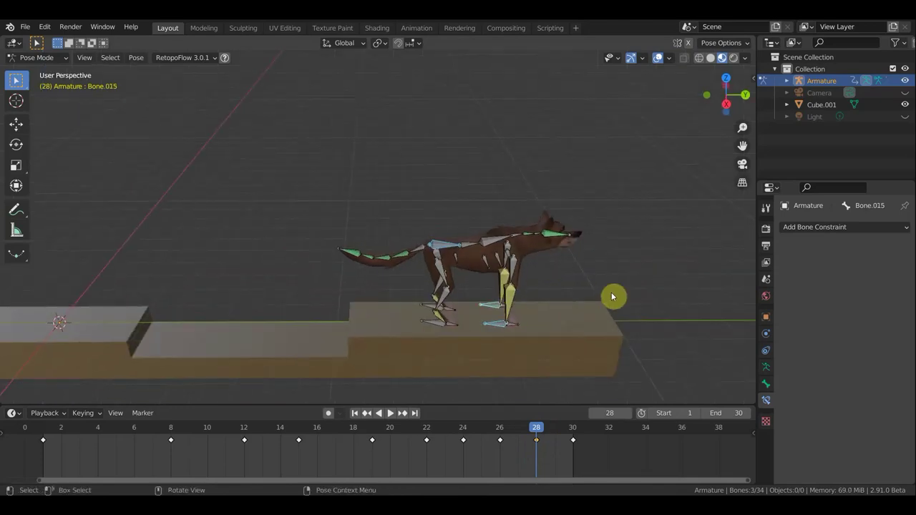
key("KP_3")
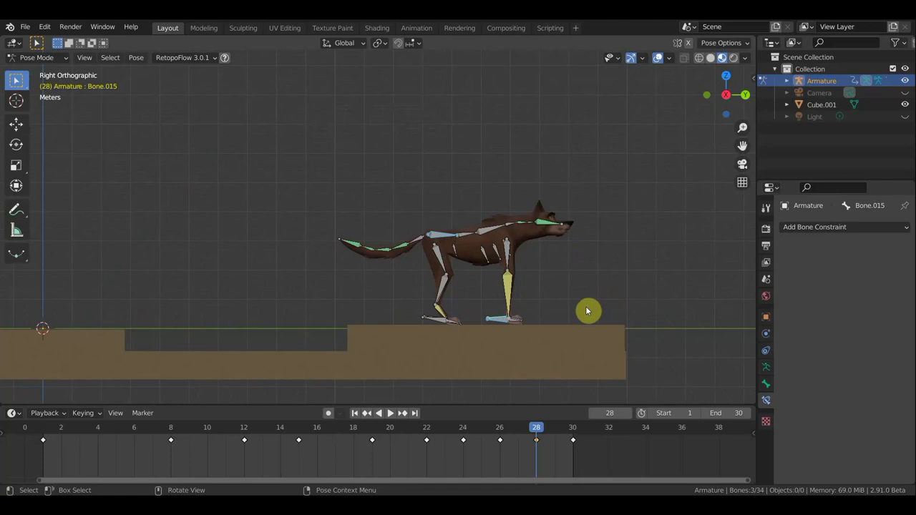
key("g")
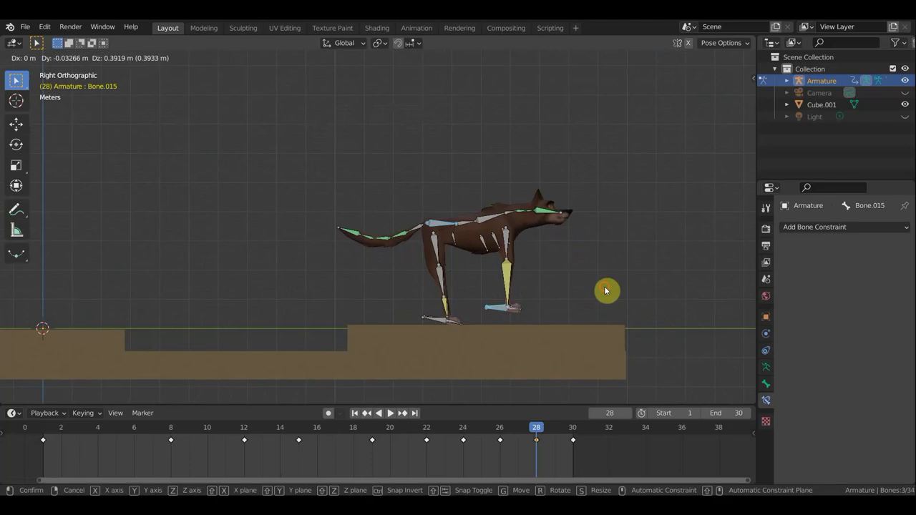
left_click(605, 290)
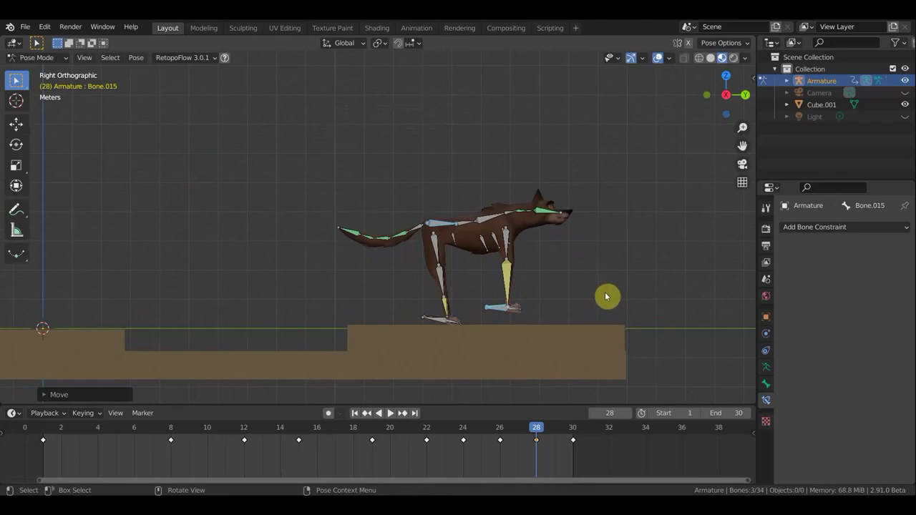
key("g")
left_click(606, 307)
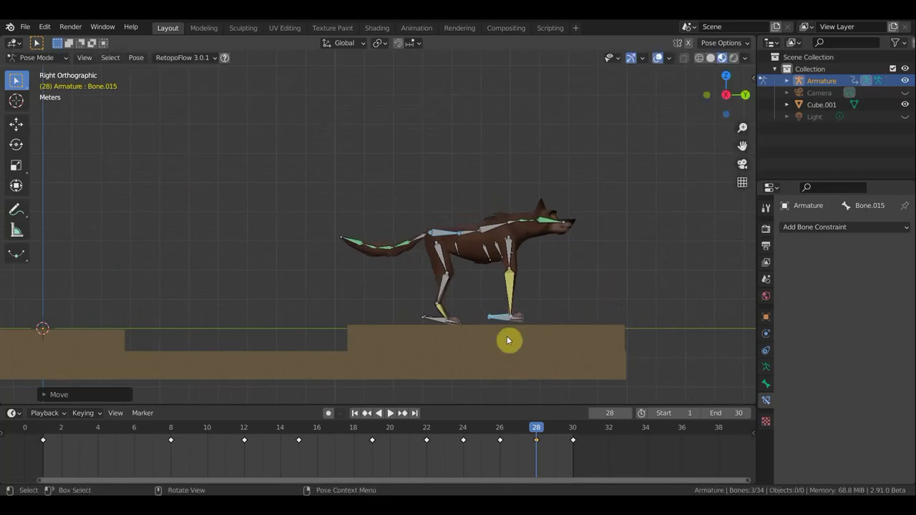
left_click_drag(494, 320, 486, 302)
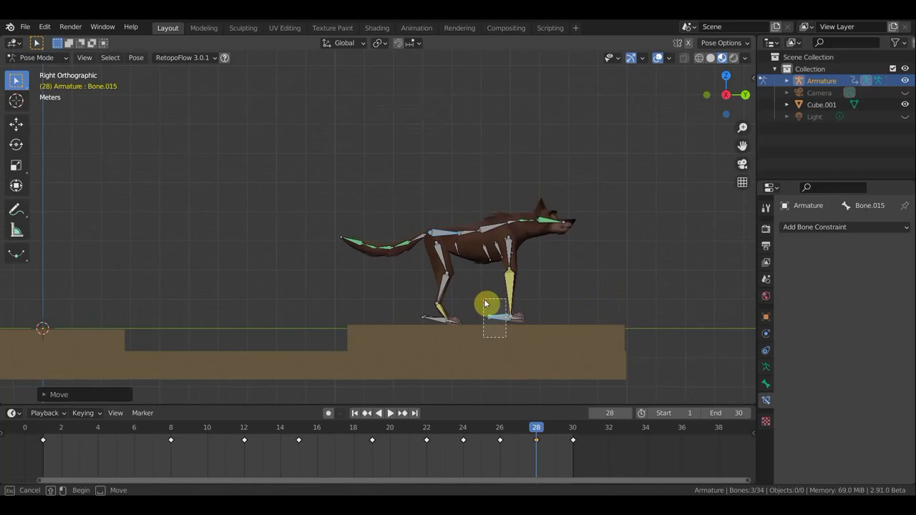
key("g")
left_click(565, 287)
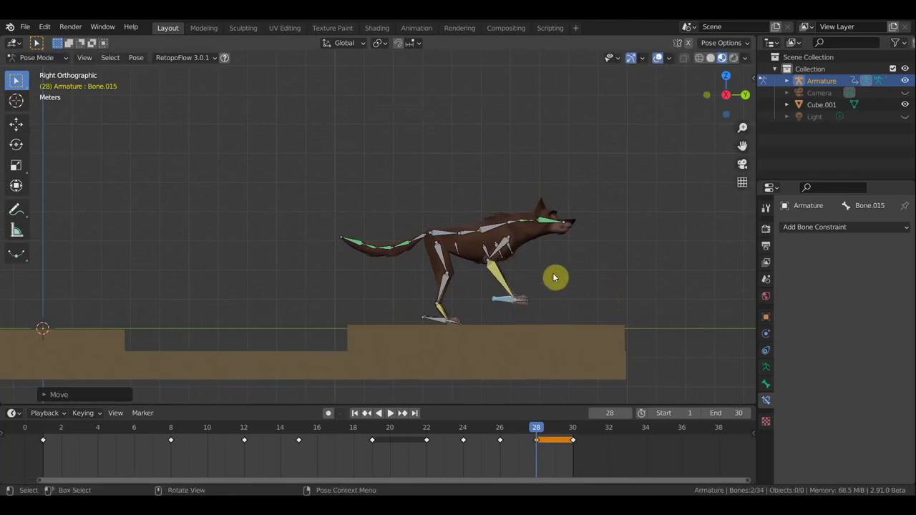
Tilt the spine bone, rotate chest bone Bone.005 back, and reposition the root body bone.
left_click(444, 232)
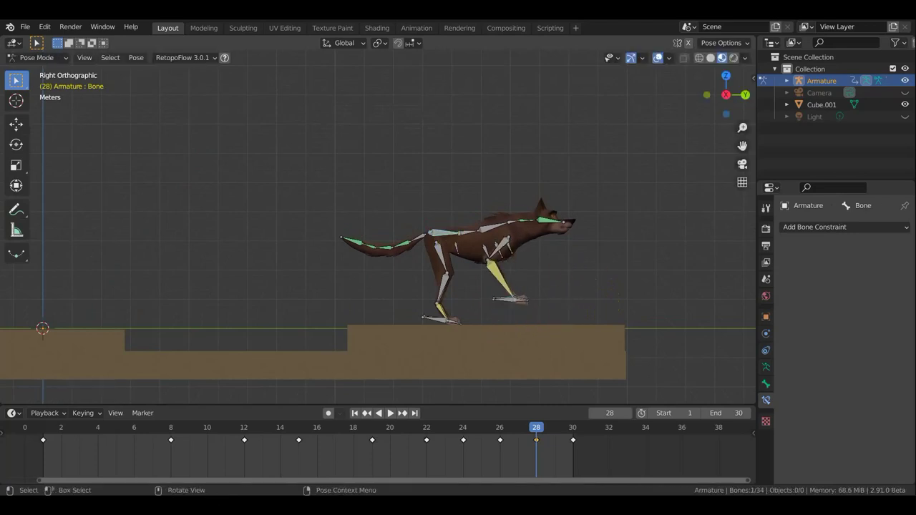
key("r")
left_click(542, 226)
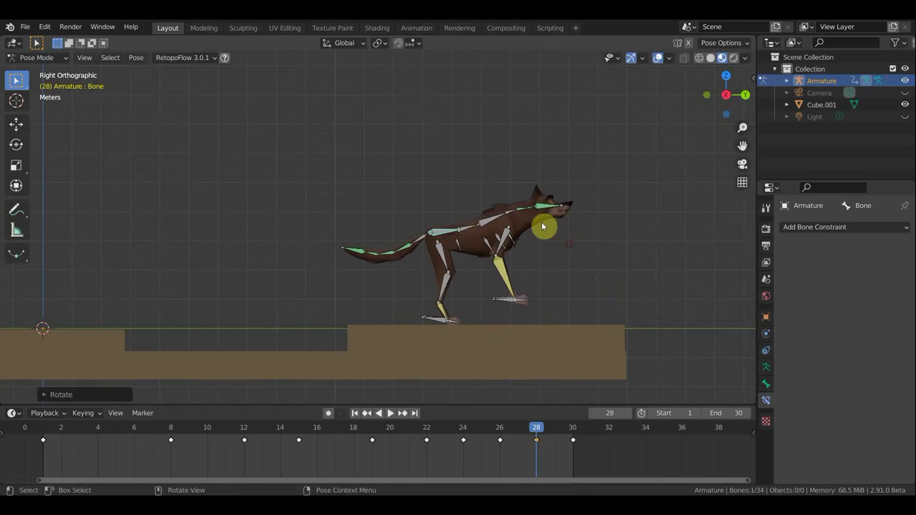
left_click(527, 209)
key("r")
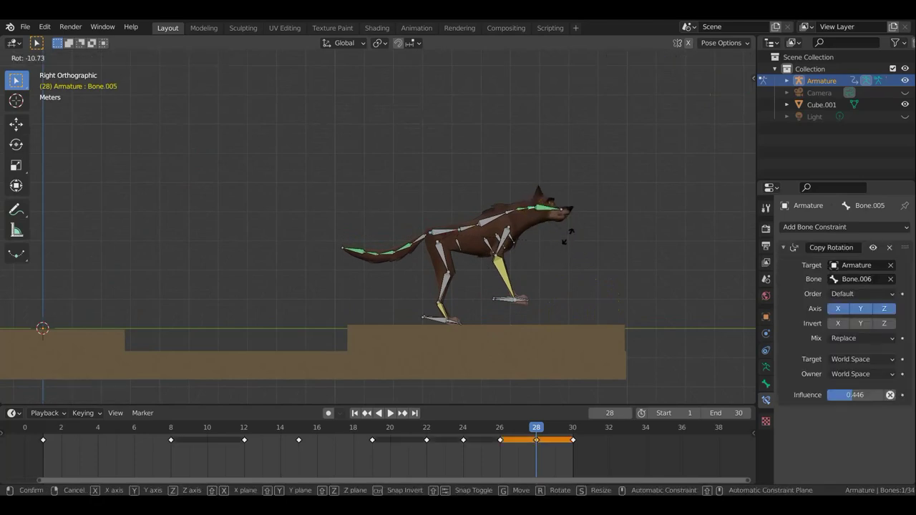
left_click(555, 242)
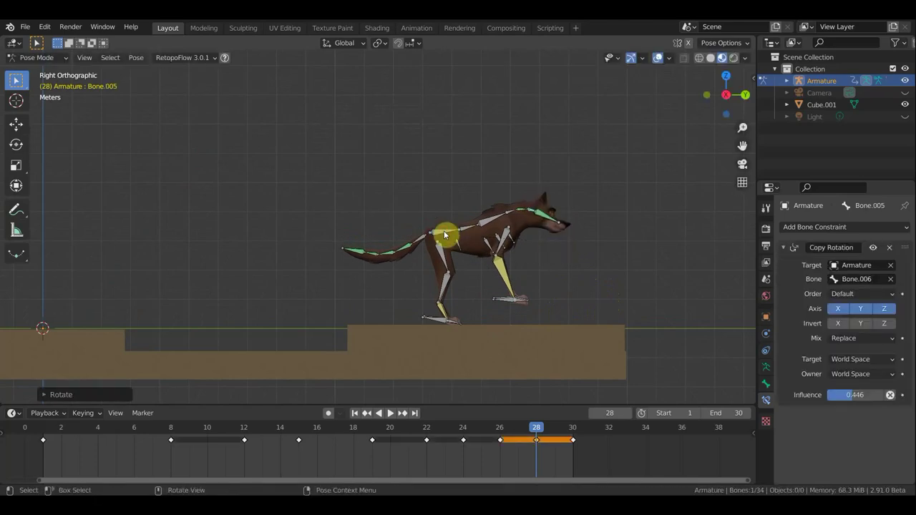
left_click(515, 265)
key("g")
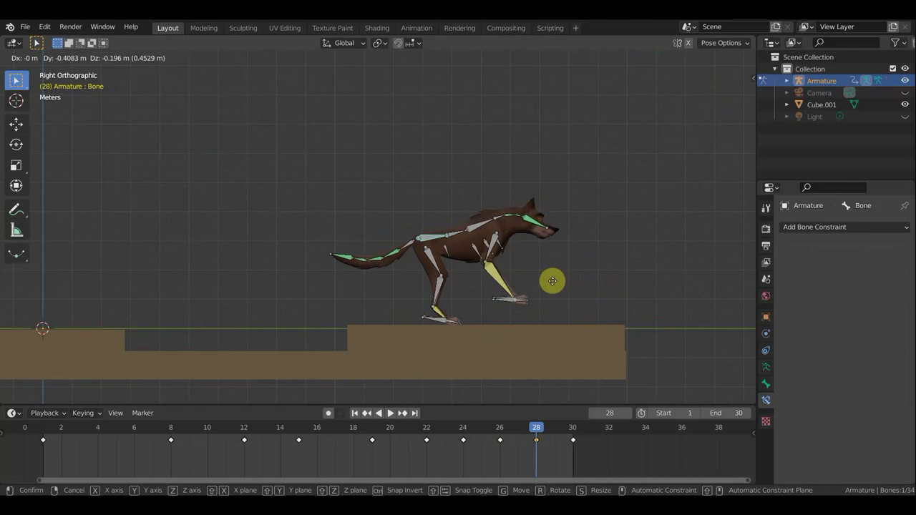
left_click(554, 286)
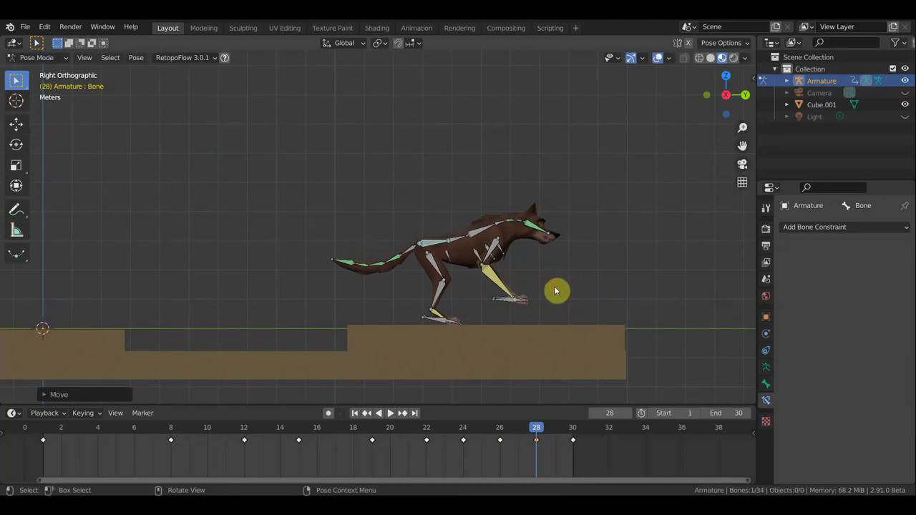
Reposition front paw Bone.028 and key location and rotation for all bones at frame 28.
left_click(510, 305)
key("g")
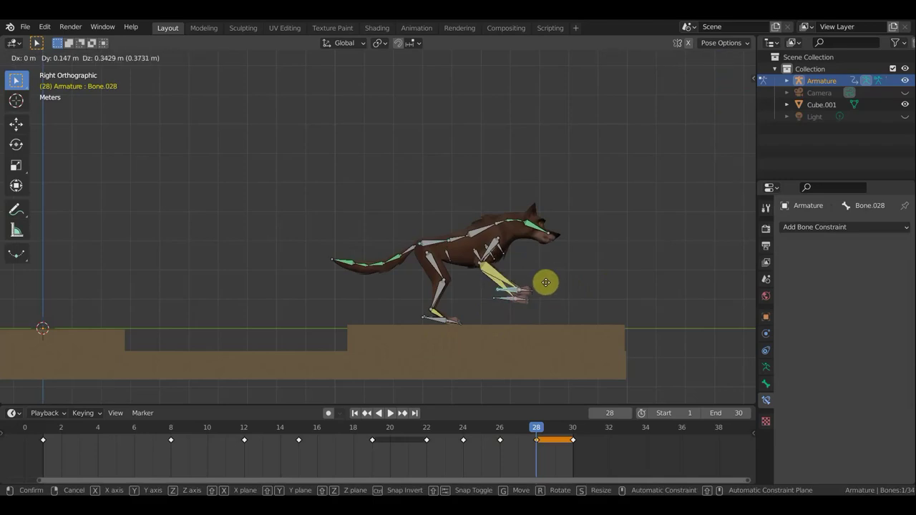
left_click(553, 280)
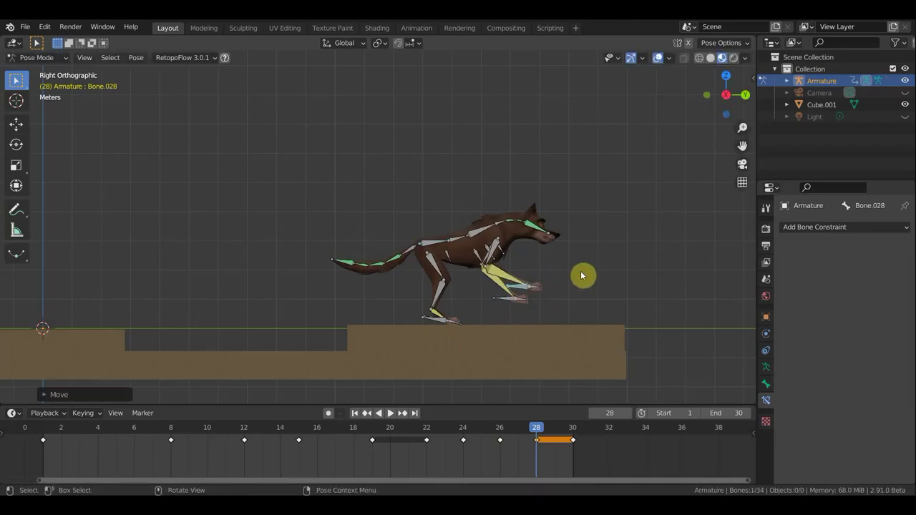
key("a")
key("i")
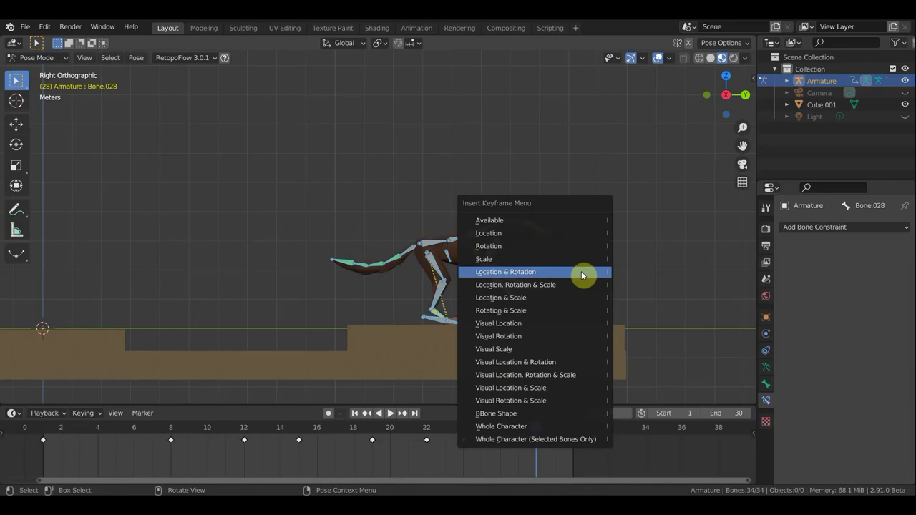
left_click(581, 272)
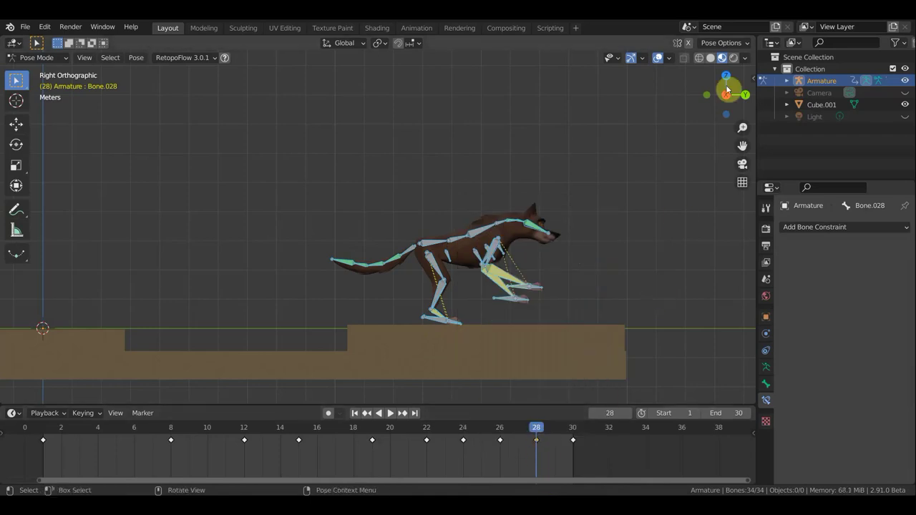
Preview the animation without overlays, stop at frame 10, and show the bones again.
left_click(658, 58)
key("space")
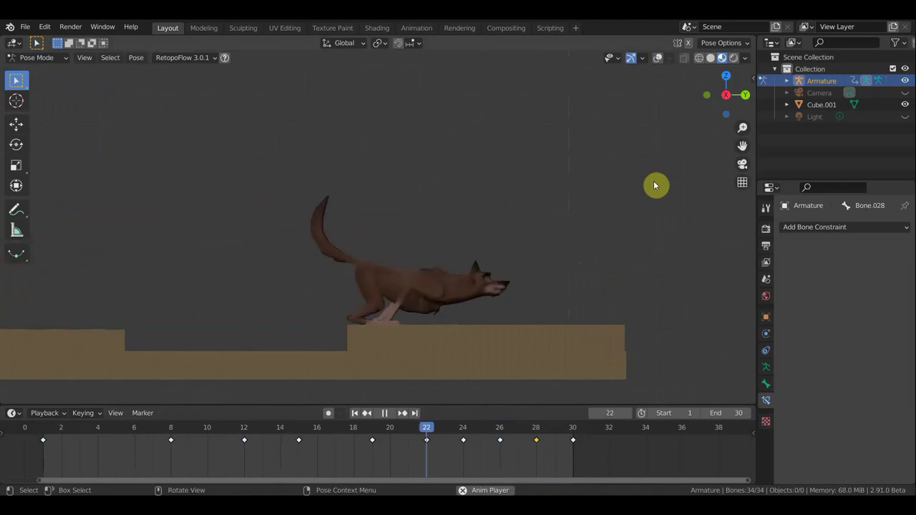
key("space")
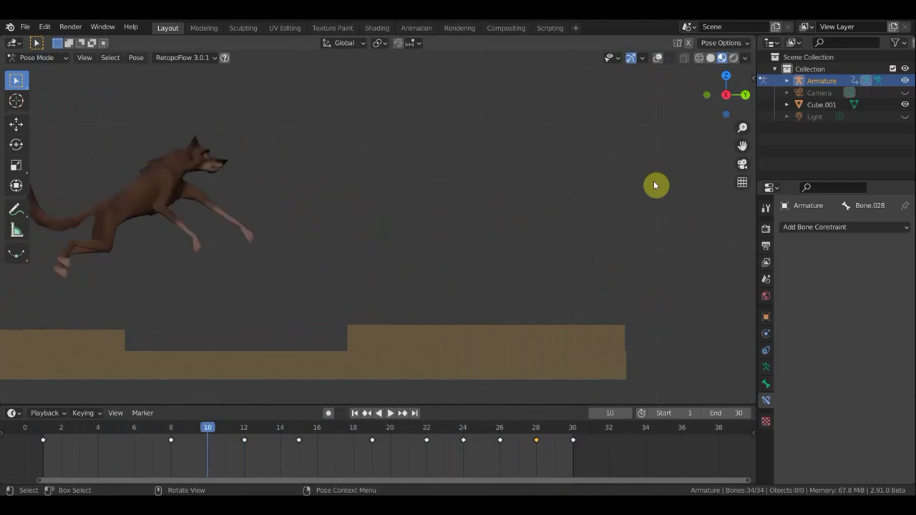
middle_click_drag(438, 220, 611, 228, "shift")
left_click(658, 61)
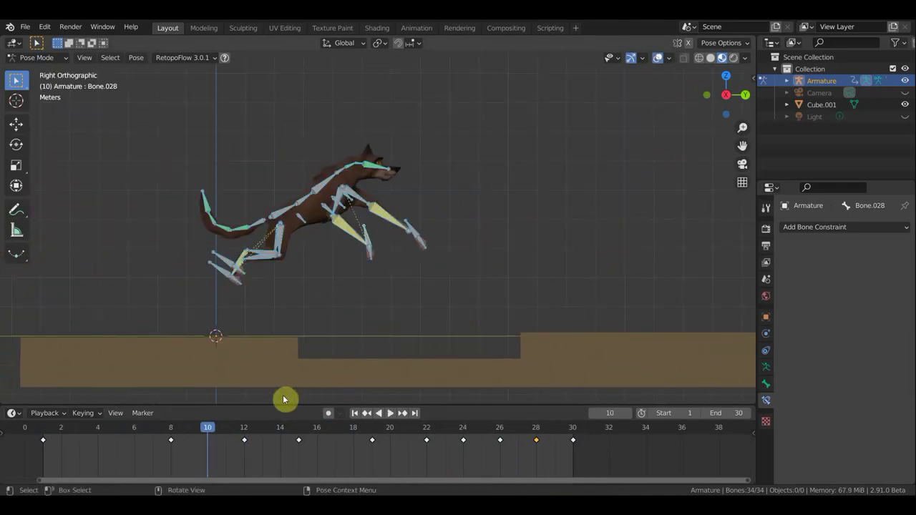
Raise the front paw bone, tilt the head bone, and lift the front leg bone.
left_click(412, 228)
key("g")
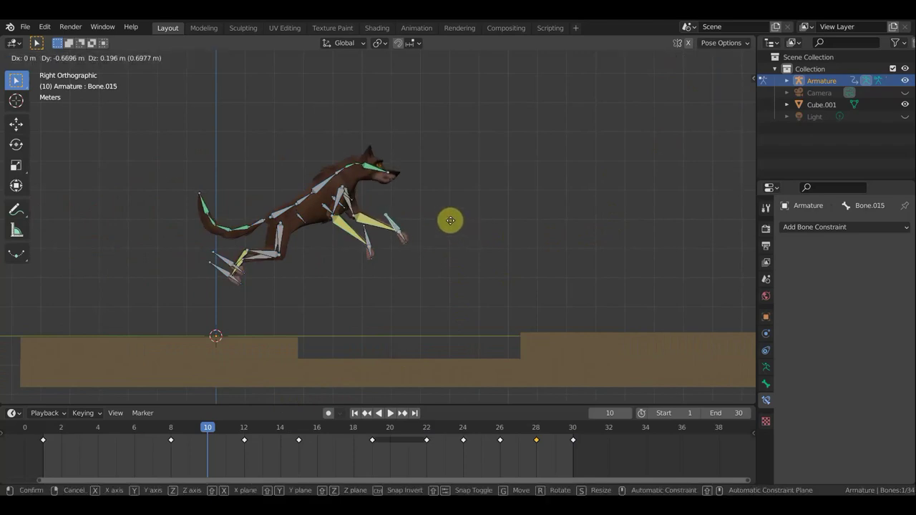
left_click(465, 202)
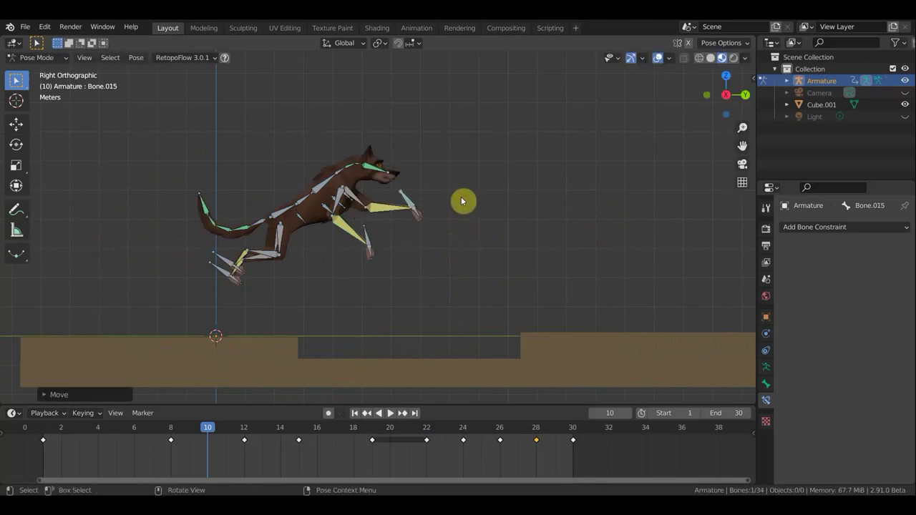
left_click(400, 175)
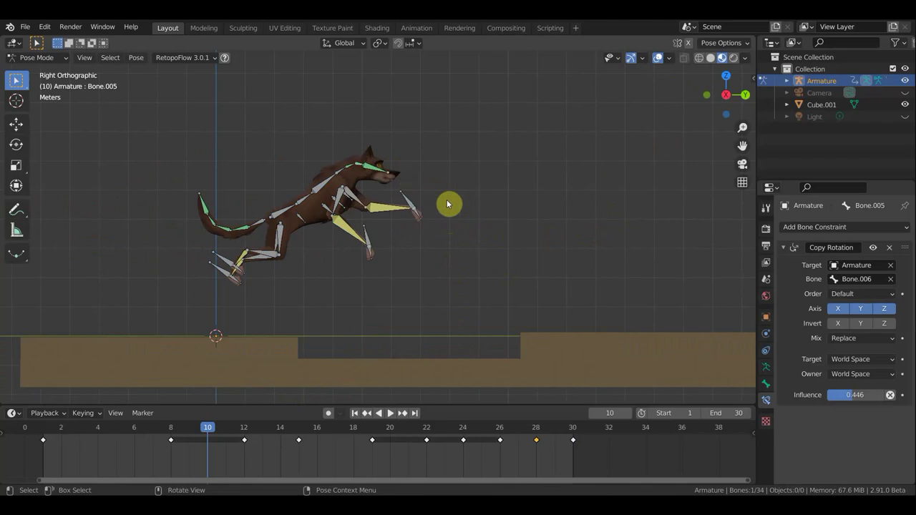
key("r")
left_click(448, 163)
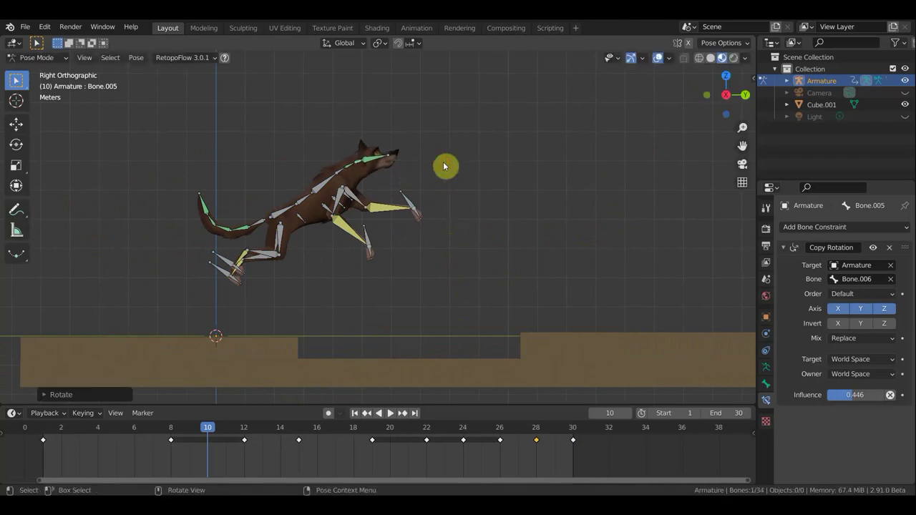
left_click(365, 235)
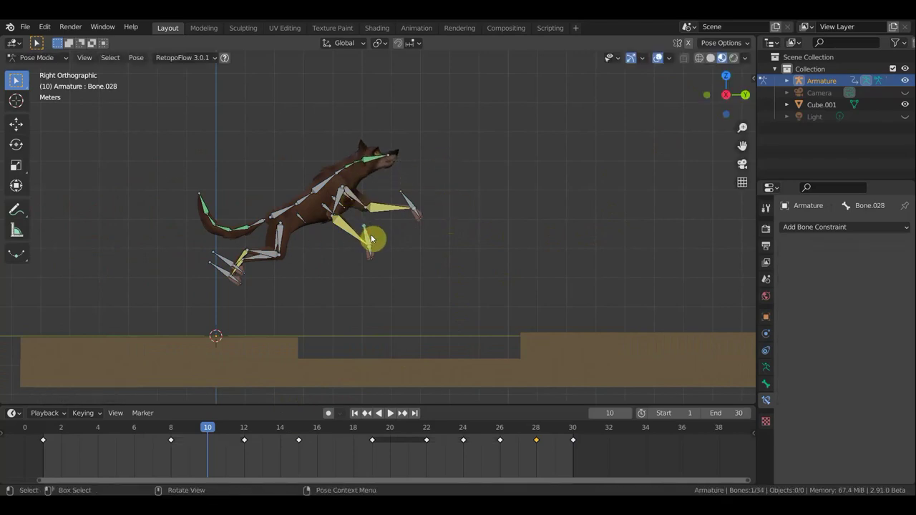
key("g")
left_click(382, 210)
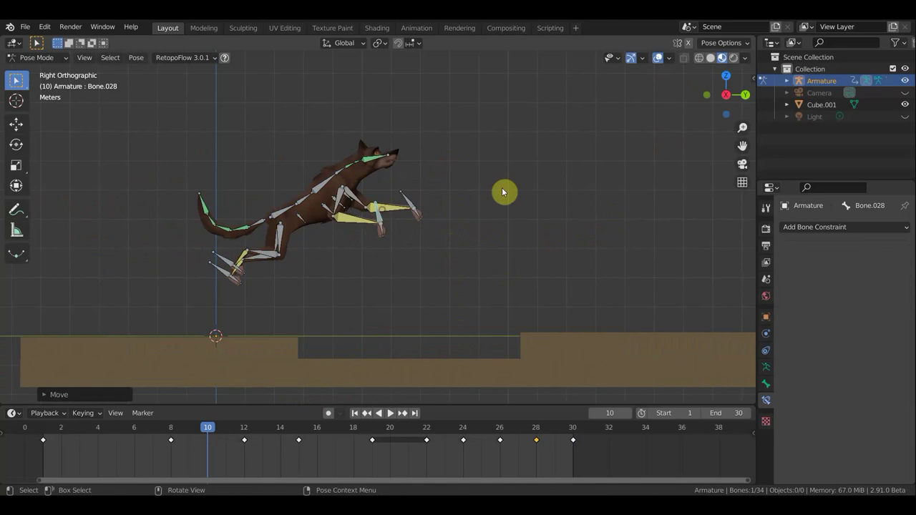
Key location and rotation for all bones at frame 10 and play the jump.
key("a")
key("i")
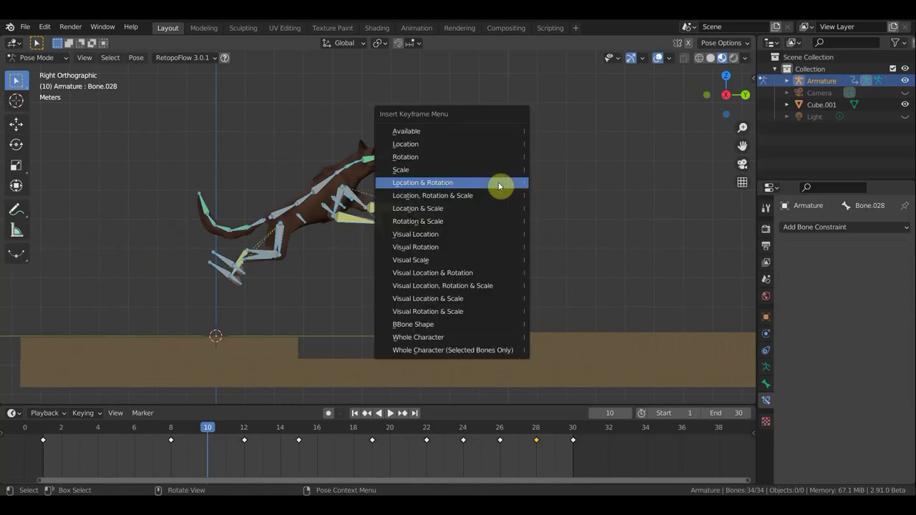
left_click(499, 186)
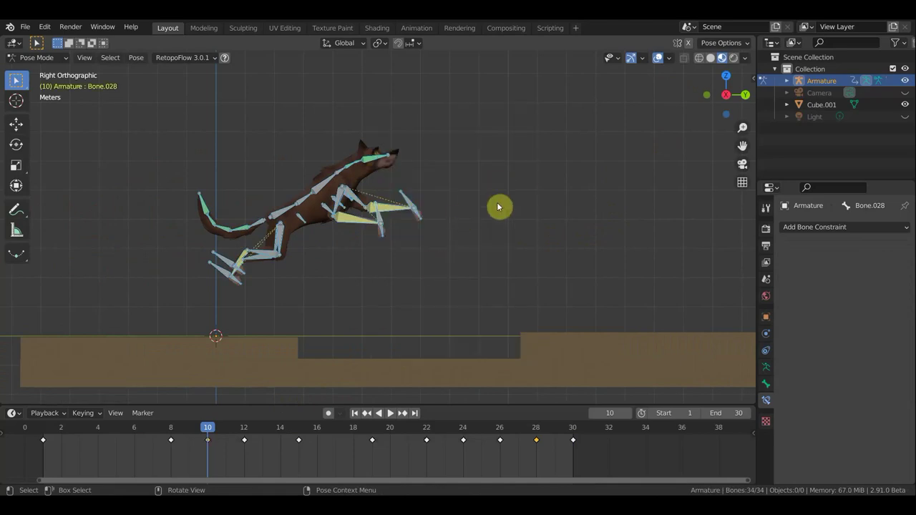
key("space")
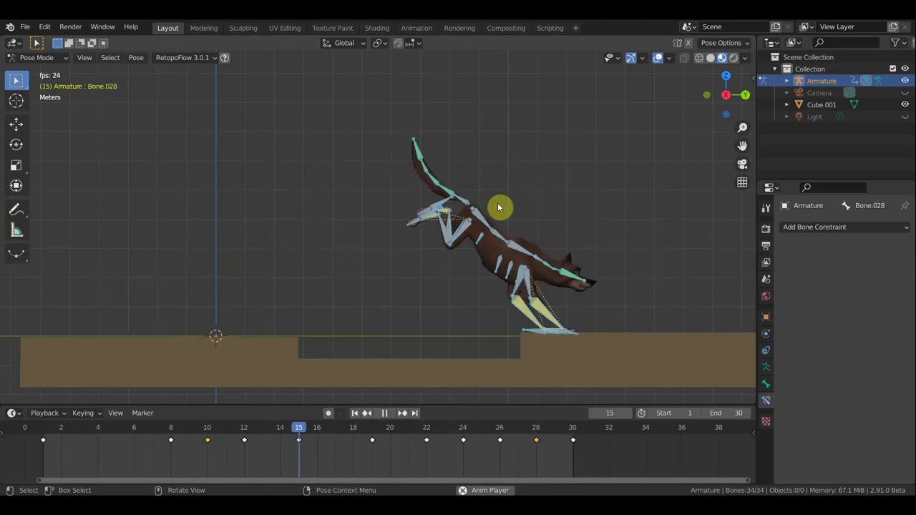
Stop the jump playback and scrub back to frames 1–2 at the start of the timeline.
key("space")
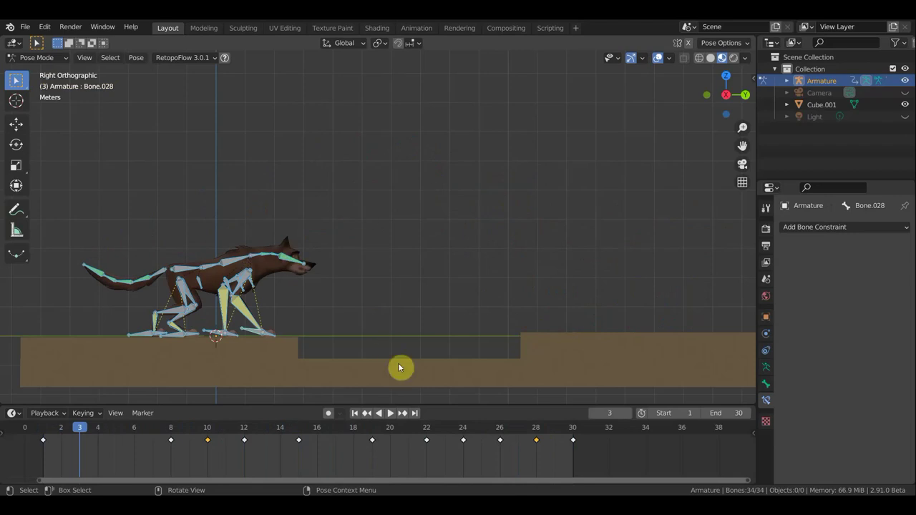
left_click(63, 429)
mouse_move(63, 429)
left_mouse_down()
mouse_move(39, 428)
mouse_move(236, 457)
mouse_move(130, 453)
left_mouse_up()
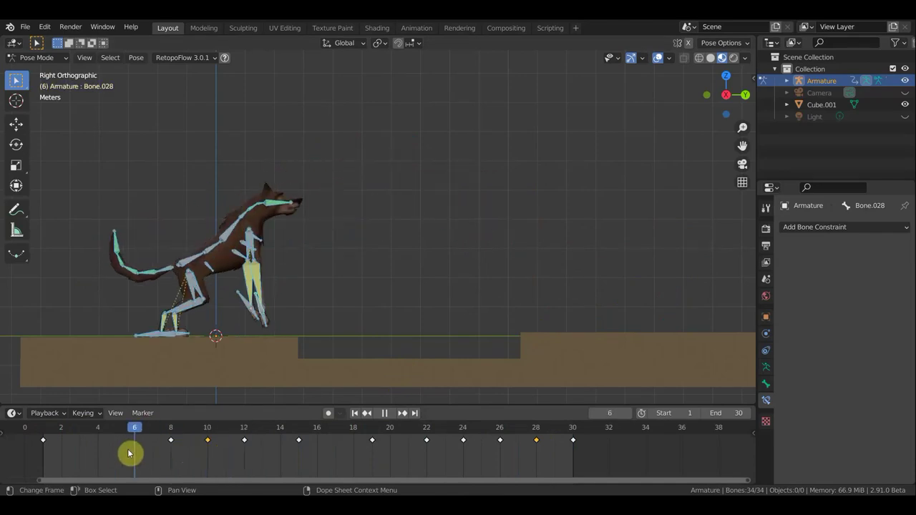
At frame 5, rotate the wolf's root body bone to tilt it upward.
left_click(119, 429)
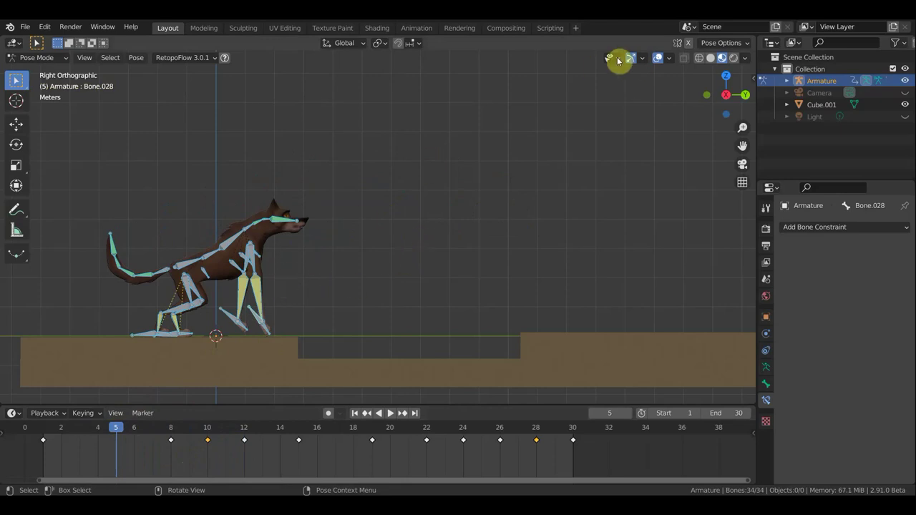
key("alt+a")
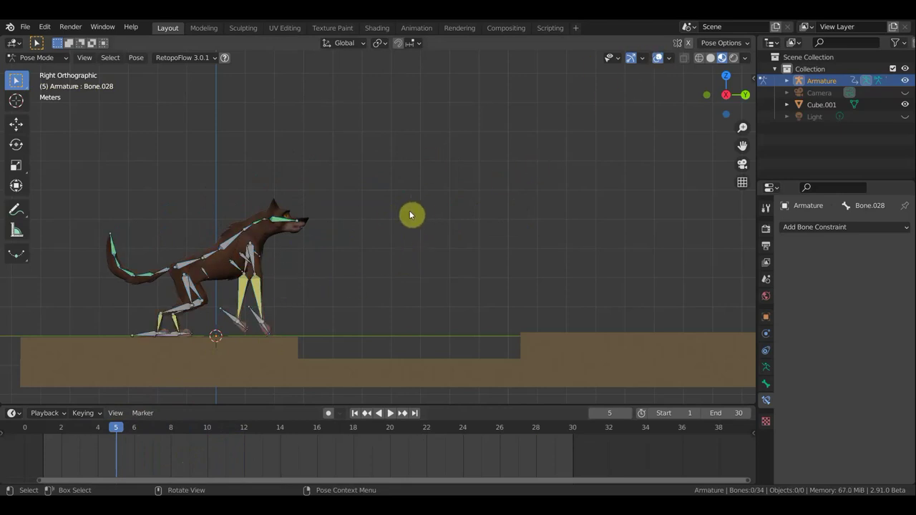
middle_click_drag(472, 215, 548, 199, "shift")
scroll(506, 226, "up", 1)
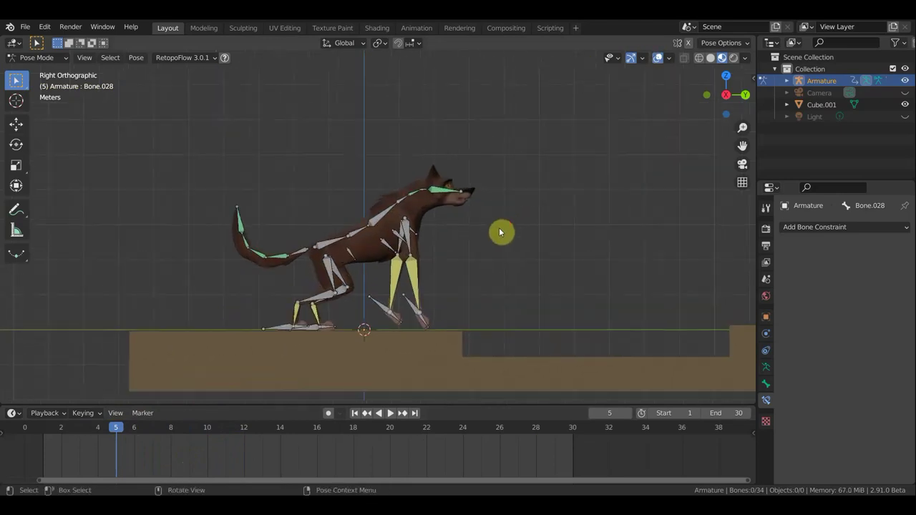
left_click(337, 239)
left_click(342, 242)
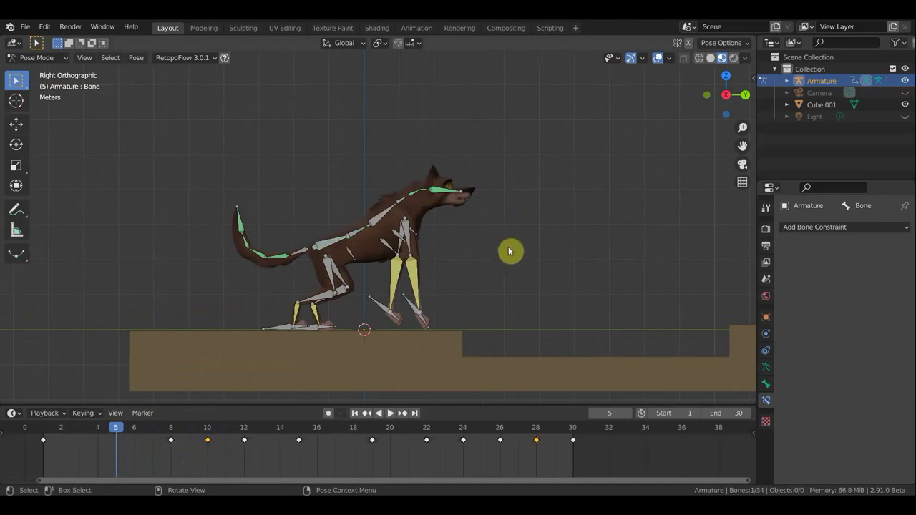
key("r")
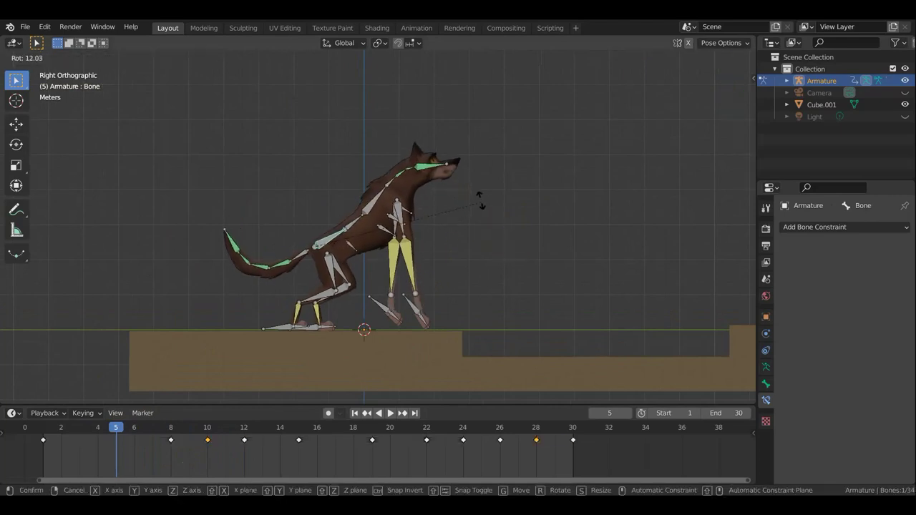
left_click(442, 254)
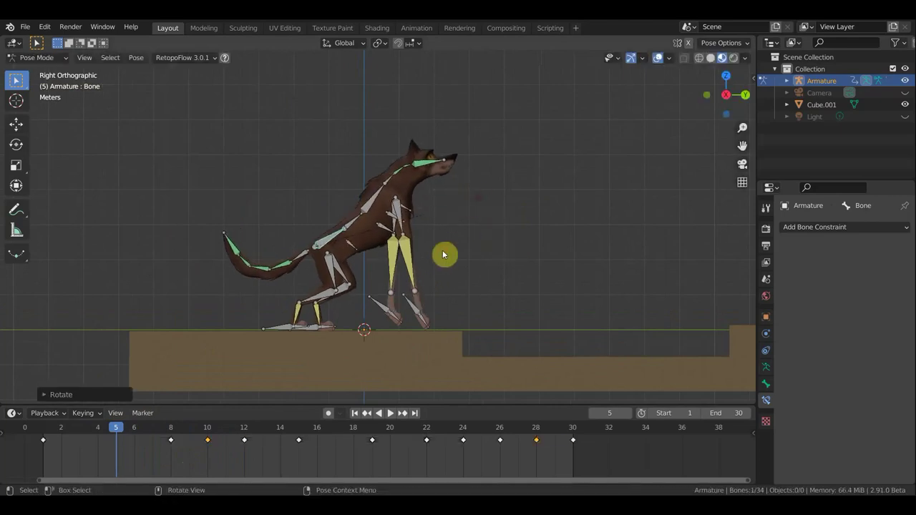
Raise the front paw and front leg bones, and rotate the head bone upward.
left_click(380, 308)
key("g")
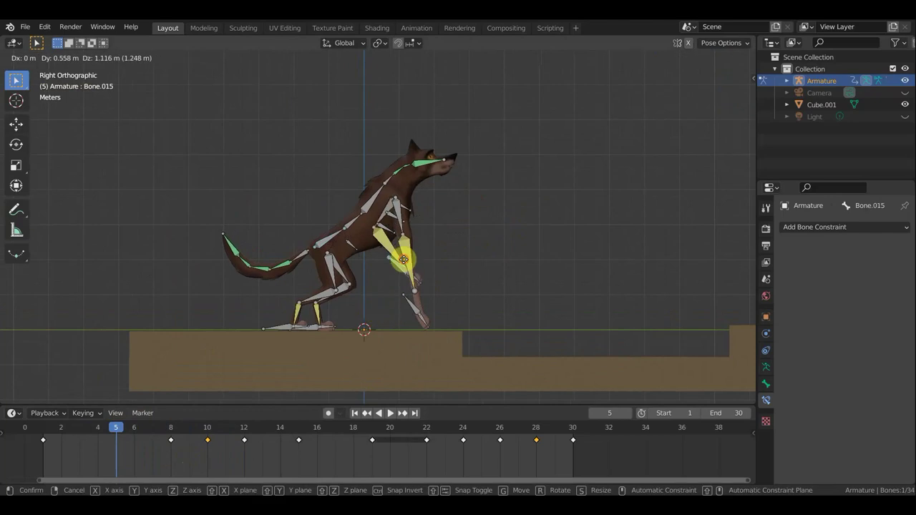
left_click(404, 259)
key("g")
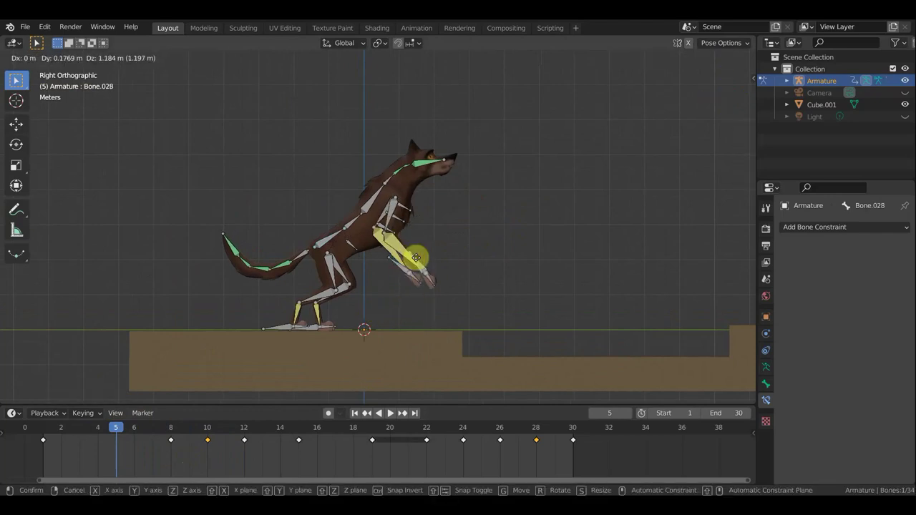
left_click(419, 256)
left_click(415, 166)
left_click(455, 171)
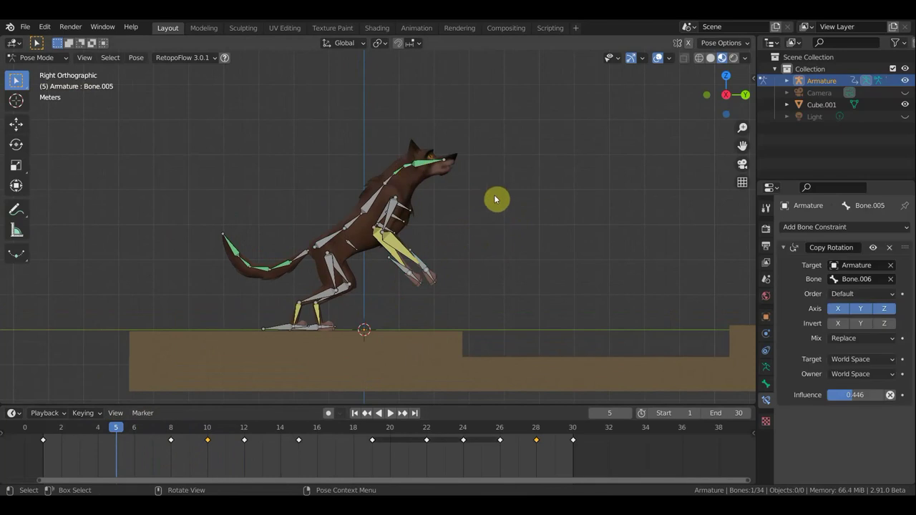
key("r")
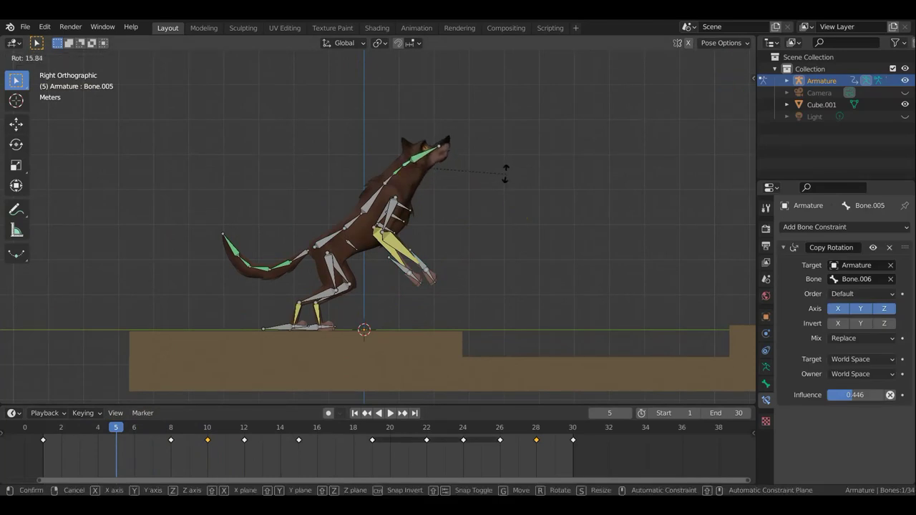
left_click(505, 175)
Key location and rotation for all bones at frame 5 and play the animation.
key("a")
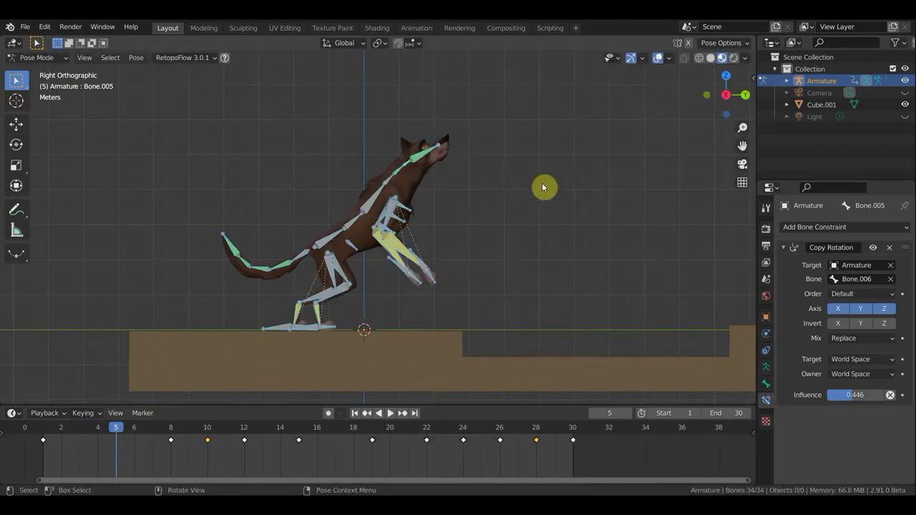
key("i")
left_click(541, 183)
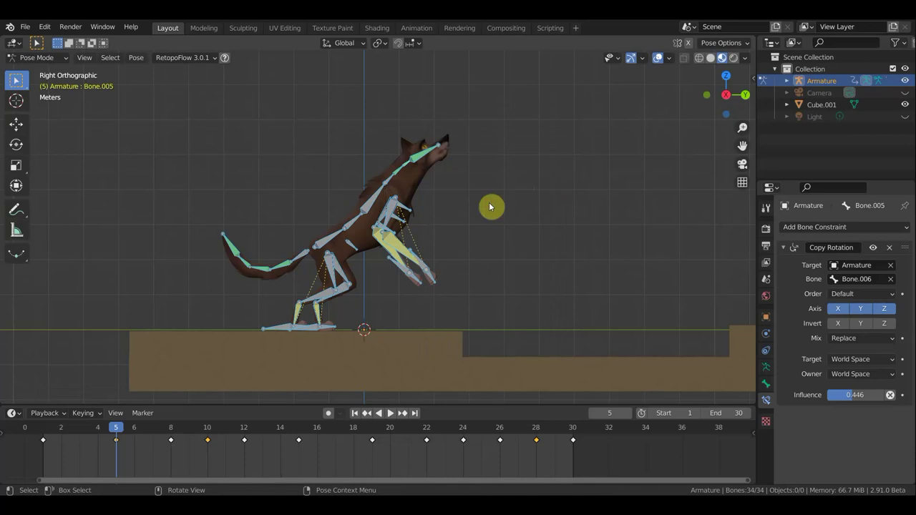
key("space")
scroll(527, 210, "down", 3)
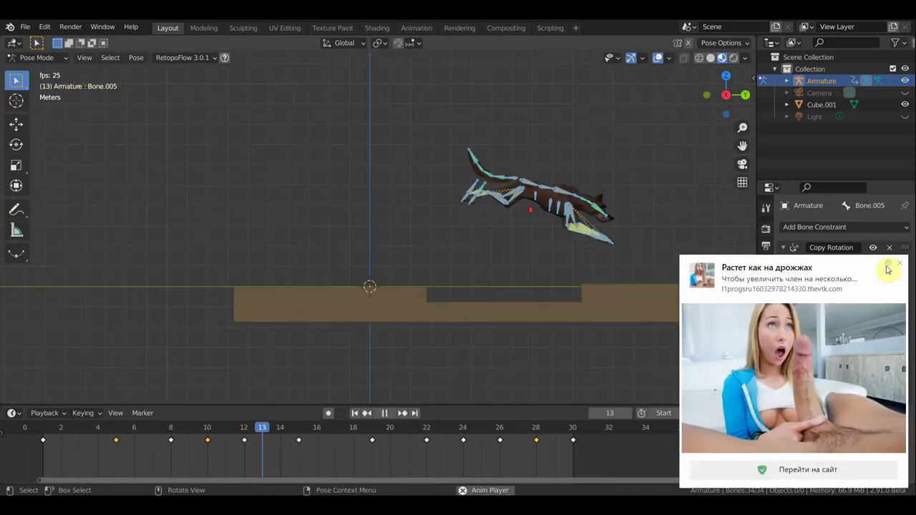
Preview the run and jump with overlays hidden, scrub back to frame 2, then restore overlays.
middle_click_drag(680, 254, 558, 269, "shift")
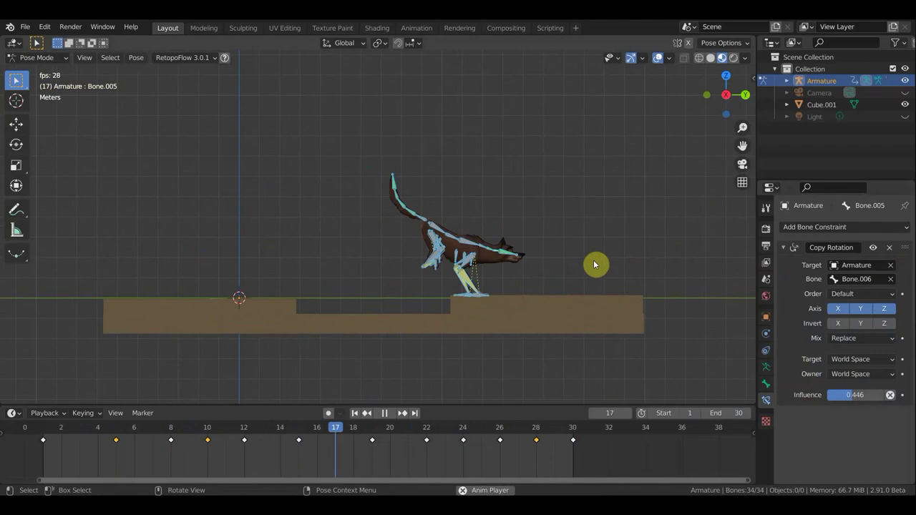
left_click(657, 58)
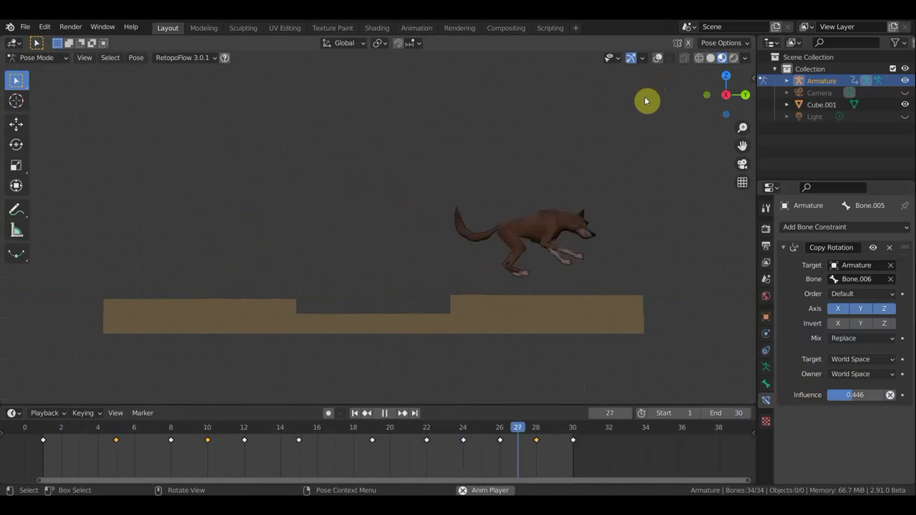
key("space")
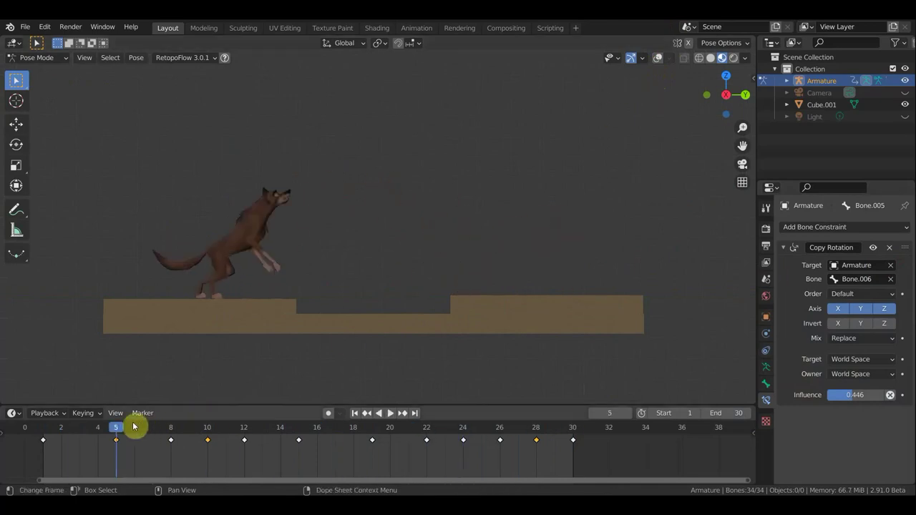
mouse_move(98, 430)
left_mouse_down()
mouse_move(49, 431)
mouse_move(574, 443)
mouse_move(482, 441)
mouse_move(556, 452)
left_mouse_up()
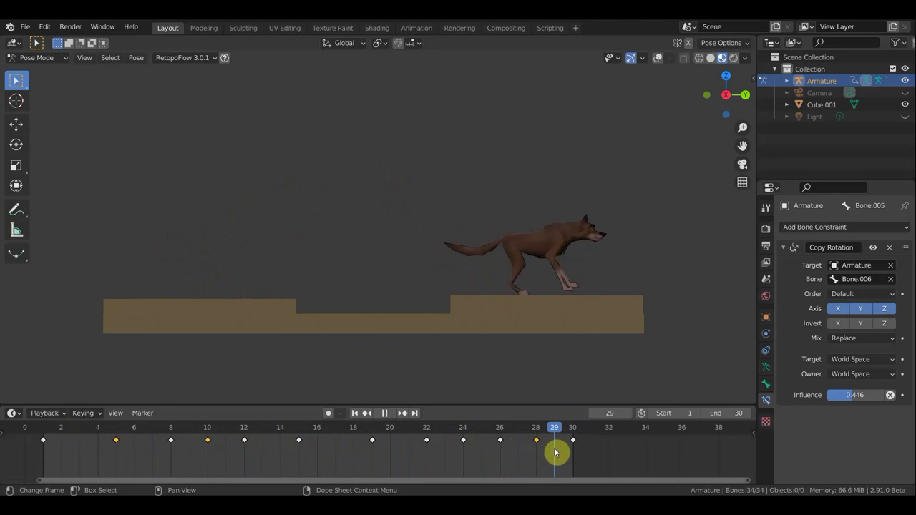
left_click(658, 58)
Reposition the front leg bones, including Bone.028 and Bone.015.
left_click(551, 261)
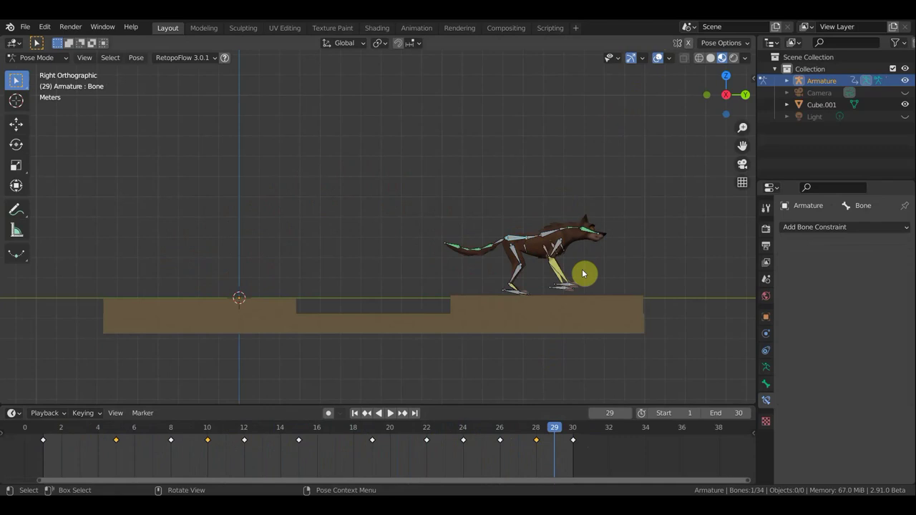
key("g")
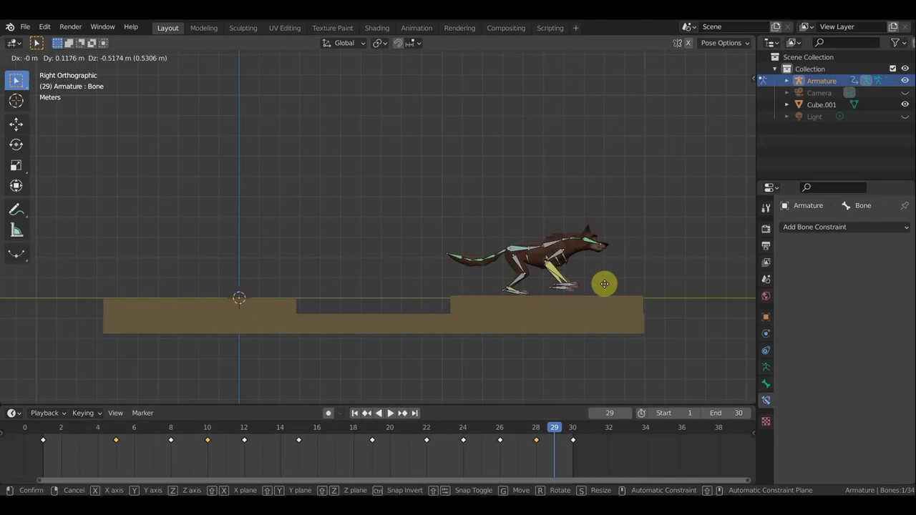
left_click(605, 285)
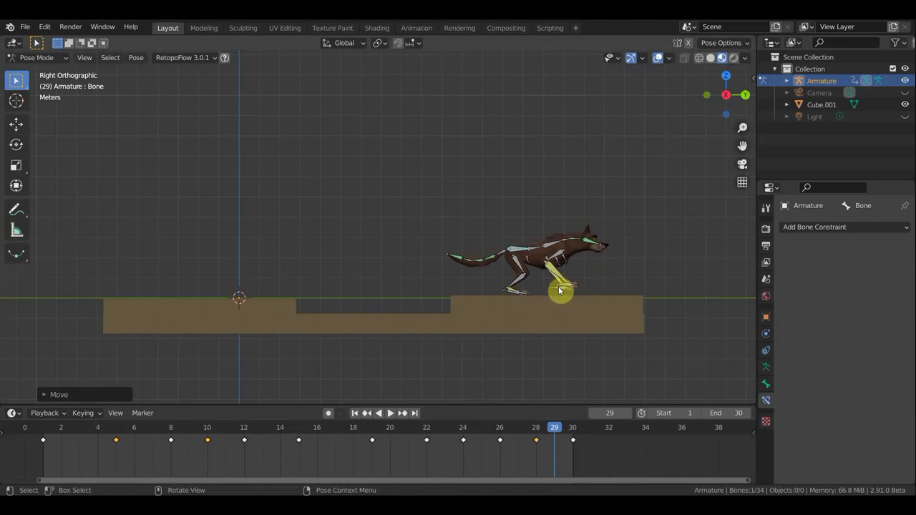
left_click(567, 291)
key("g")
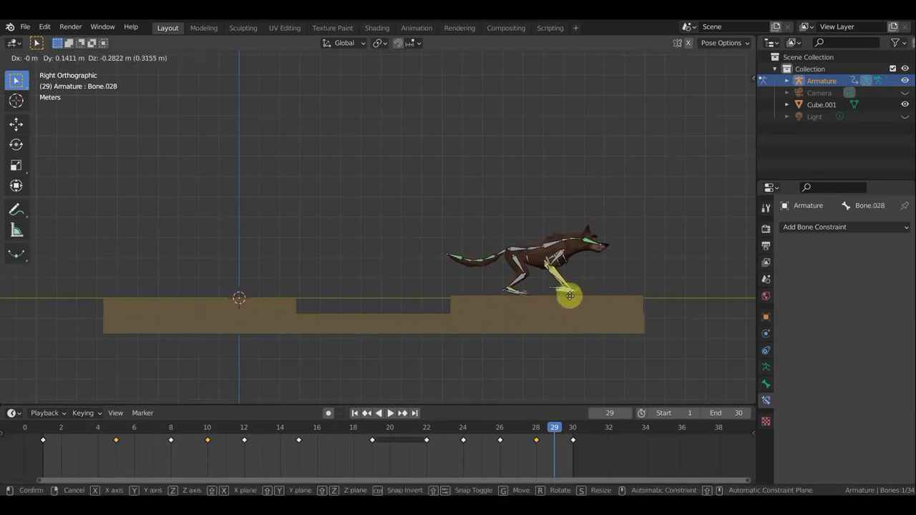
left_click(556, 290)
left_click(556, 290)
key("g")
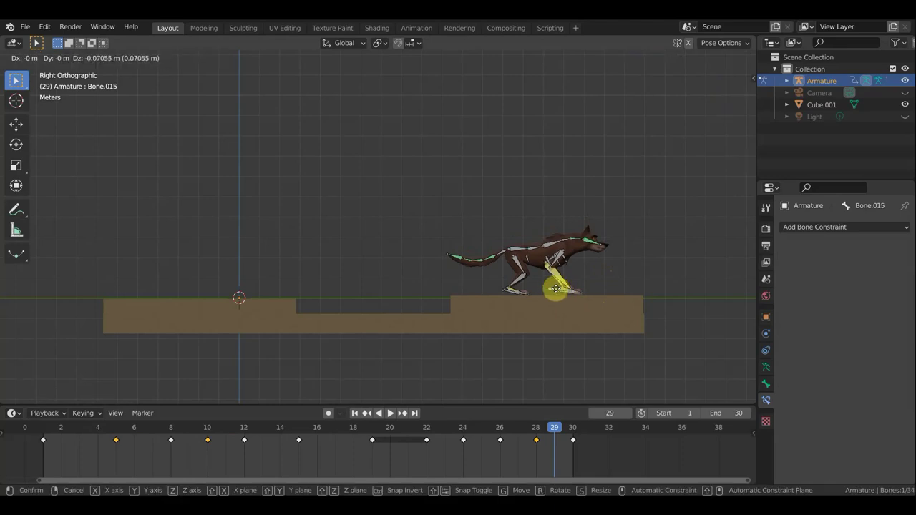
left_click(555, 294)
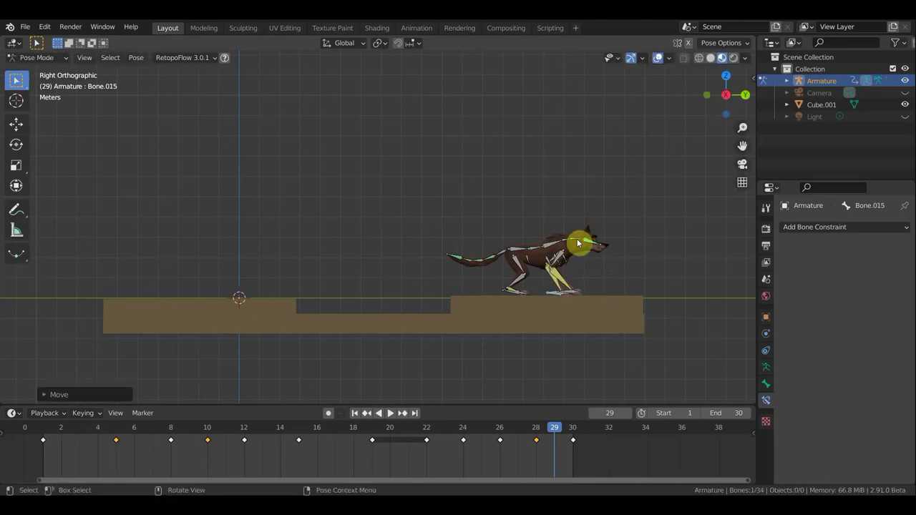
Rotate the head bone Bone.005 and rotate tail bone Bone.007 upward.
left_click(603, 251)
key("r")
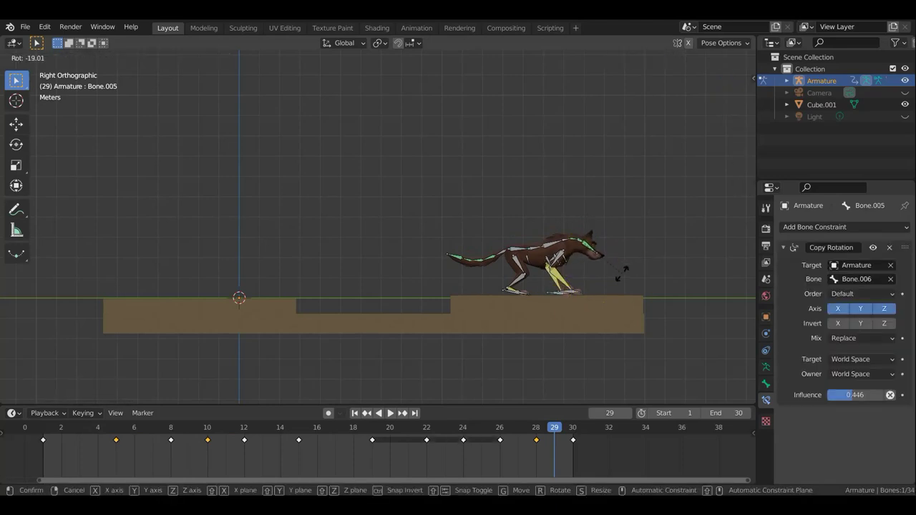
left_click(621, 274)
left_click(634, 255)
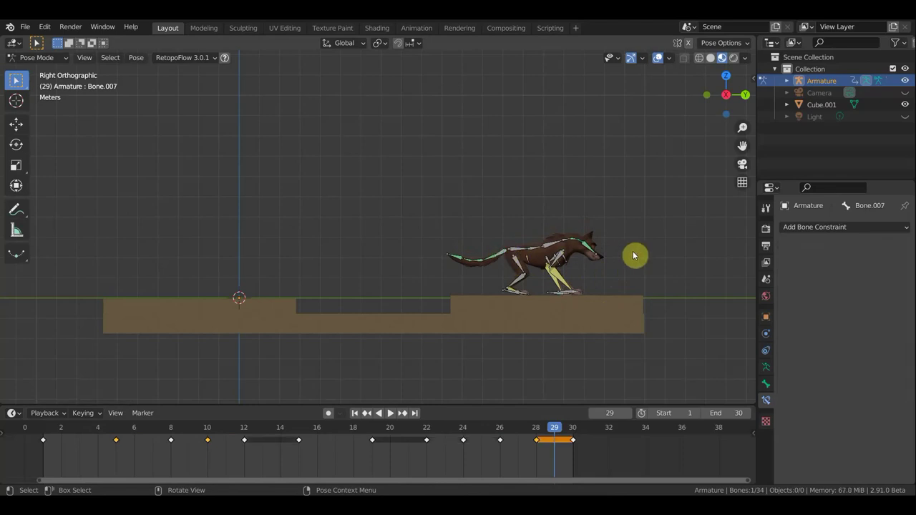
key("r")
left_click(633, 264)
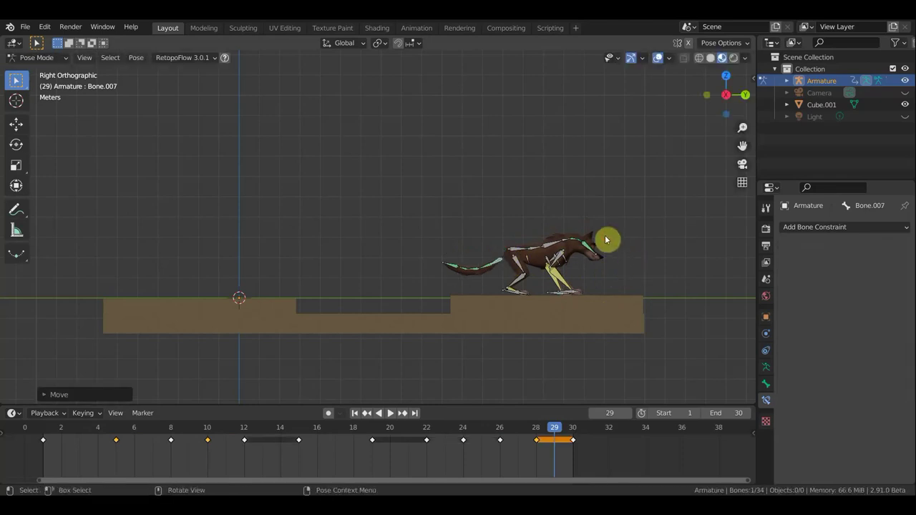
key("ctrl+z")
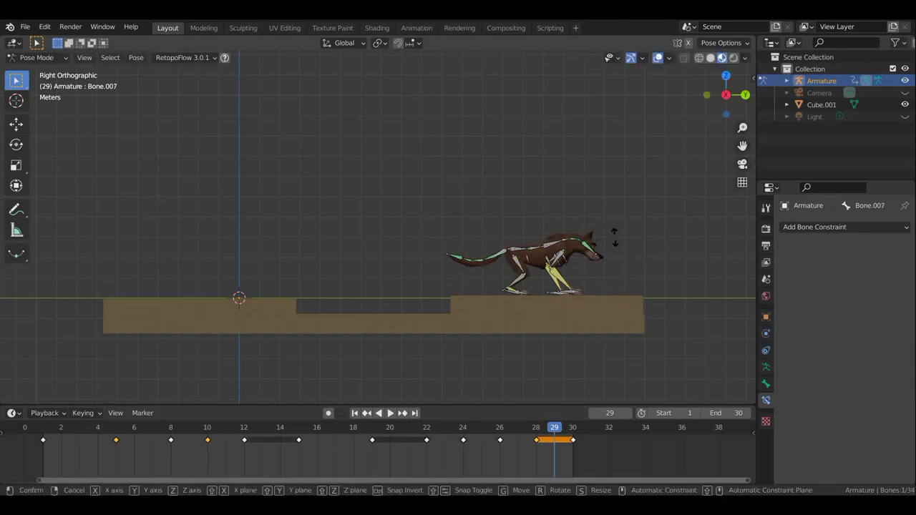
key("r")
left_click(648, 277)
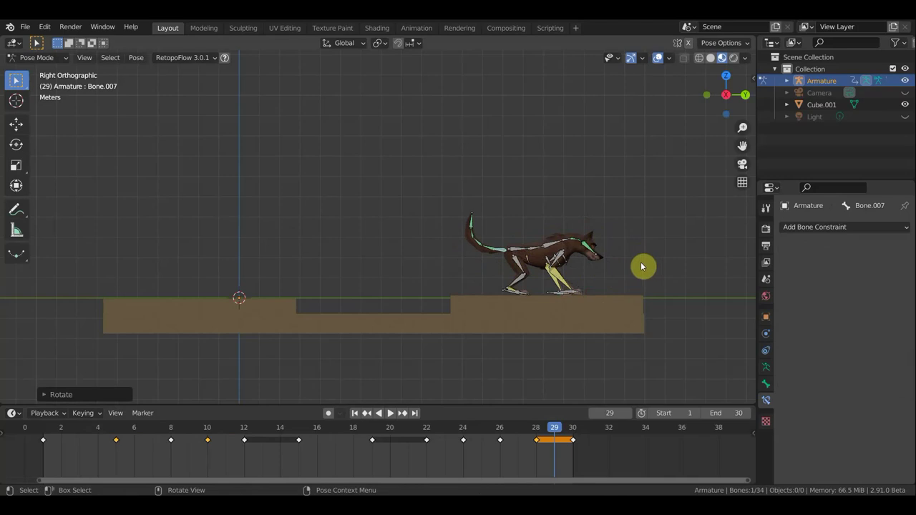
Key location and rotation for all bones at frame 29, then hide the overlays.
key("a")
key("i")
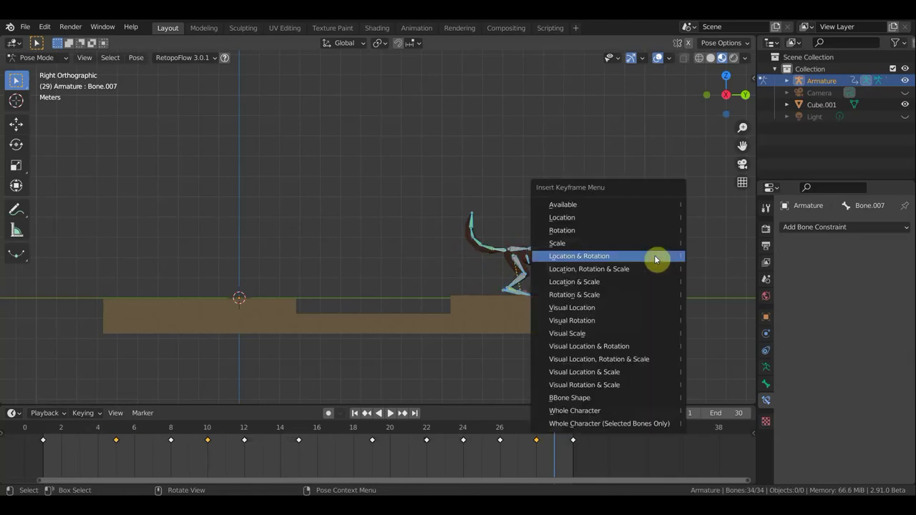
left_click(656, 257)
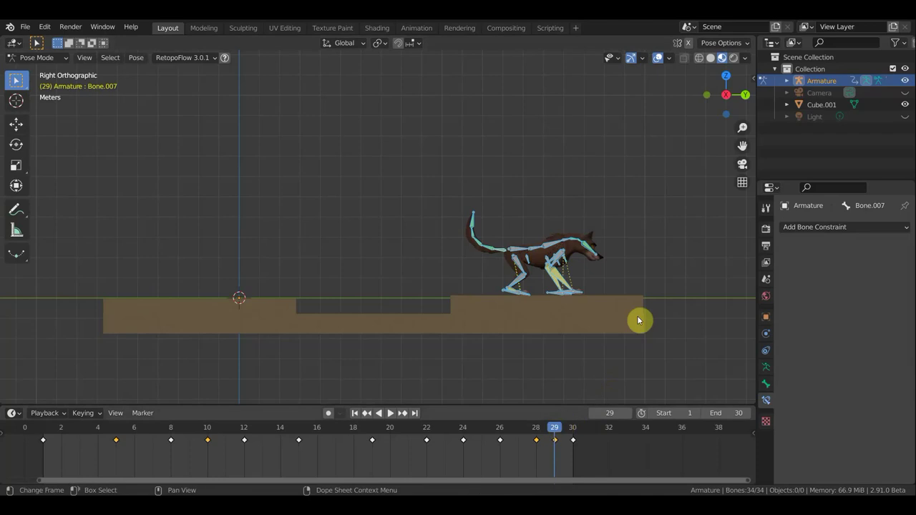
left_click(658, 58)
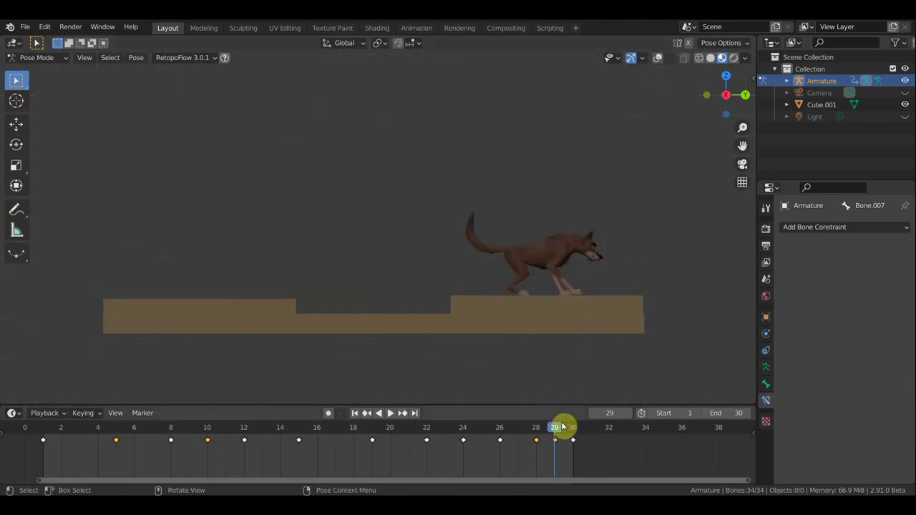
Play and scrub the landing across frames 23 to 30, then show the bones and select one.
key("shift+ctrl+space")
mouse_move(480, 438)
left_mouse_down()
mouse_move(445, 441)
mouse_move(549, 445)
left_mouse_up()
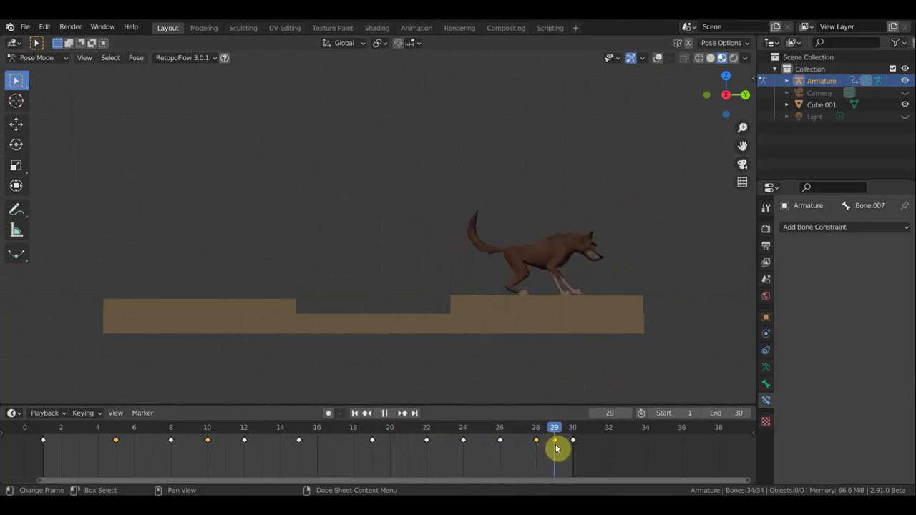
mouse_move(567, 450)
left_mouse_down()
mouse_move(553, 450)
mouse_move(571, 451)
left_mouse_up()
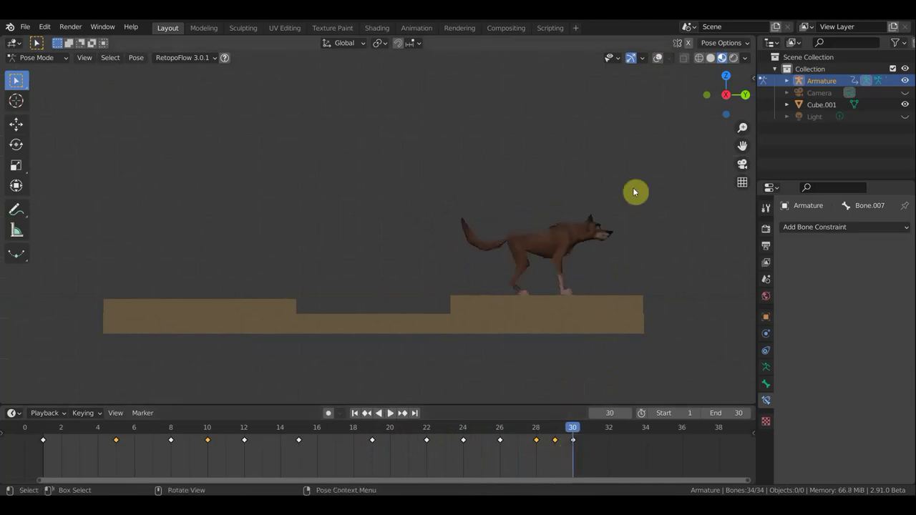
left_click(658, 58)
left_click(525, 238)
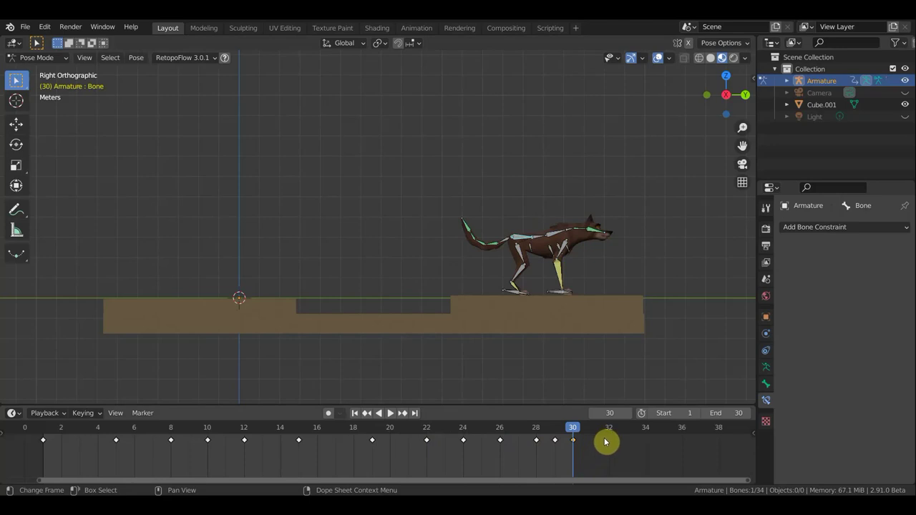
Move the final keyframe from frame 30 to 35, set the end frame to 35, and play.
key("g")
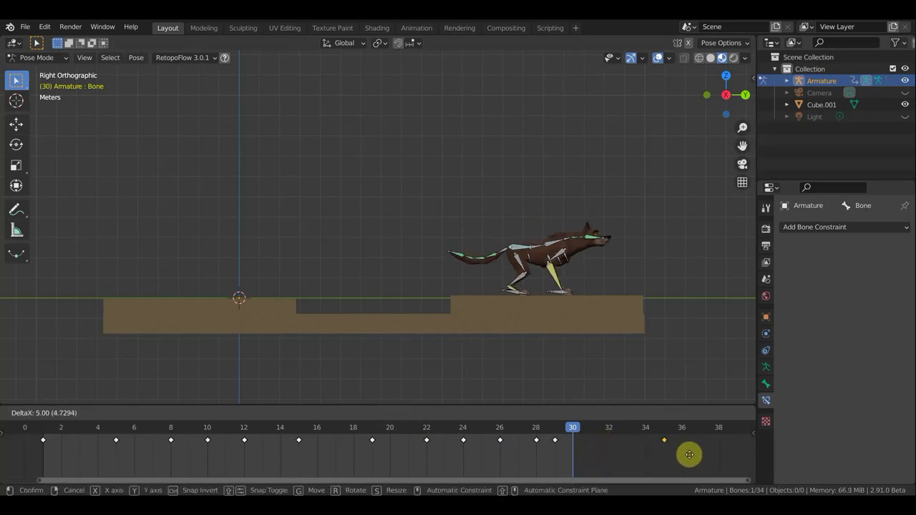
left_click(690, 454)
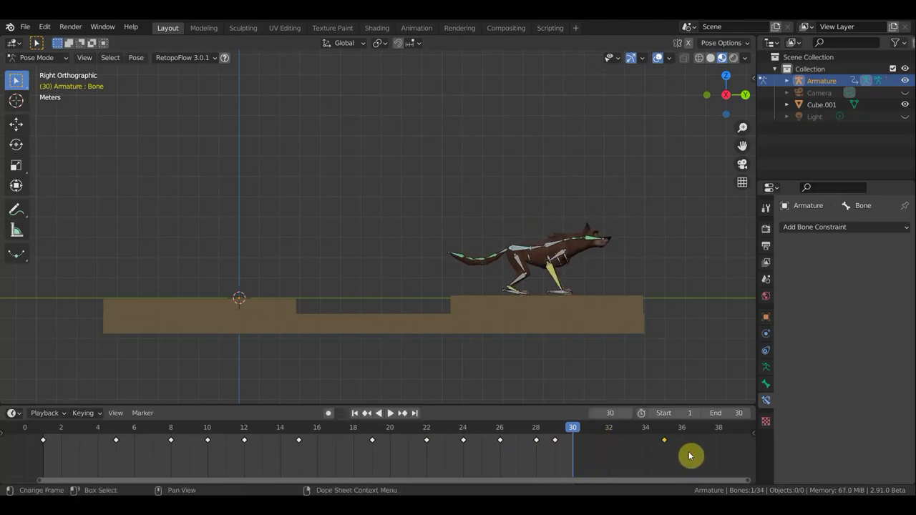
left_click(727, 412)
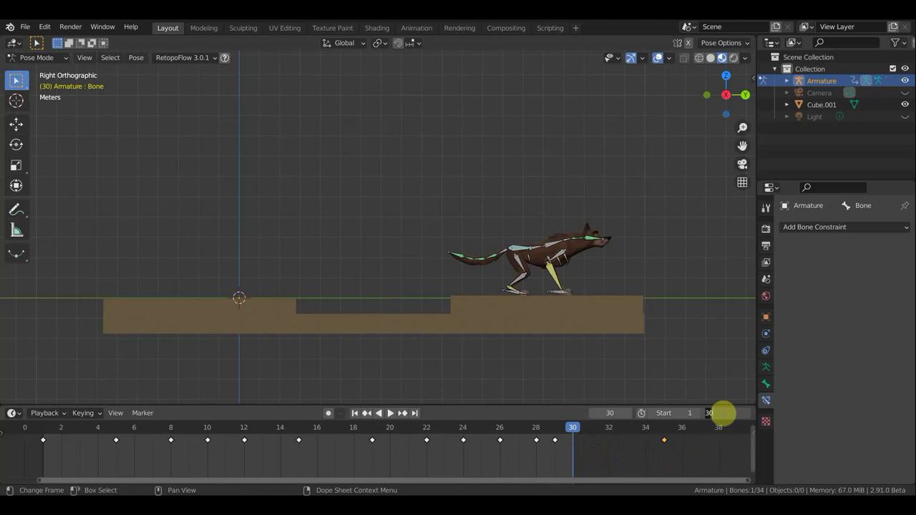
type("35")
key("Return")
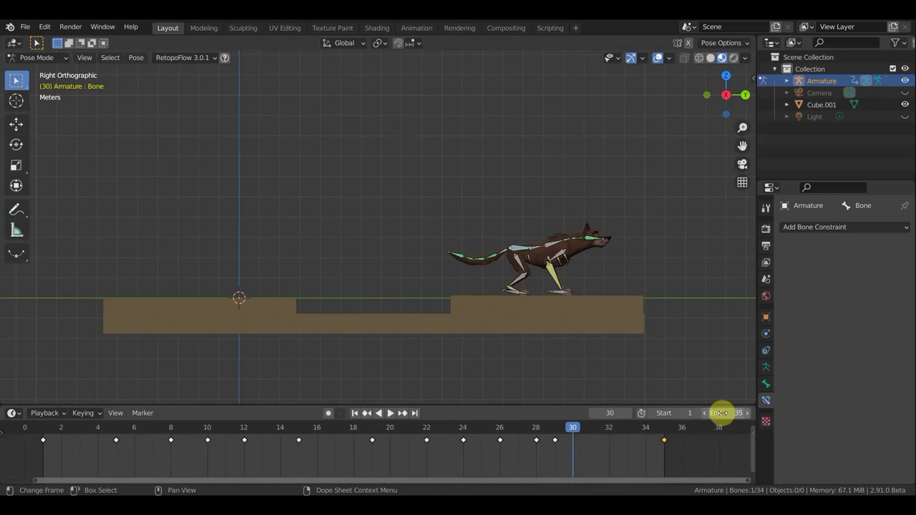
key("space")
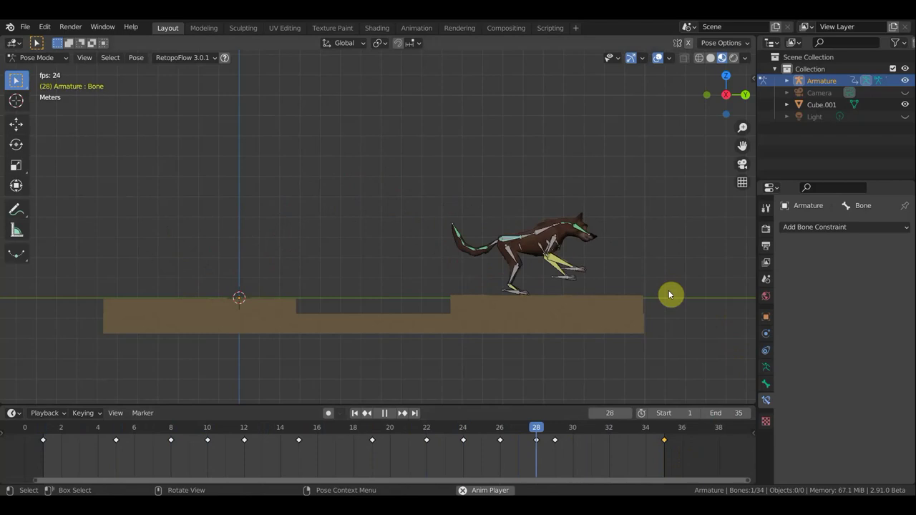
With overlays off, play the run and jump, then scrub from frame 24 back to 22.
left_click(658, 59)
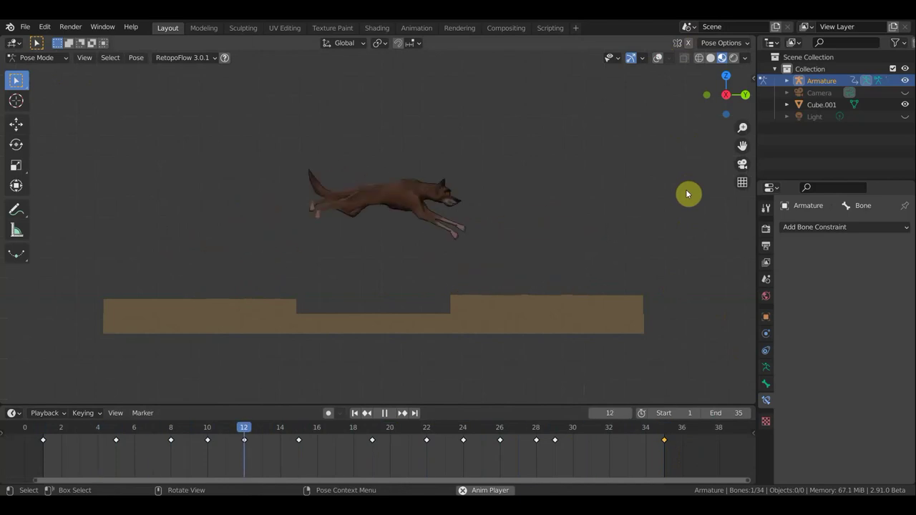
key("space")
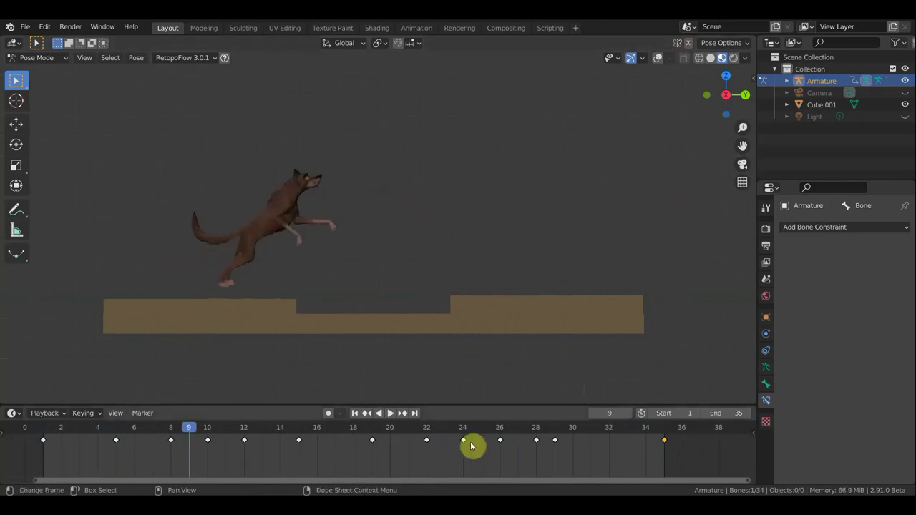
key("space")
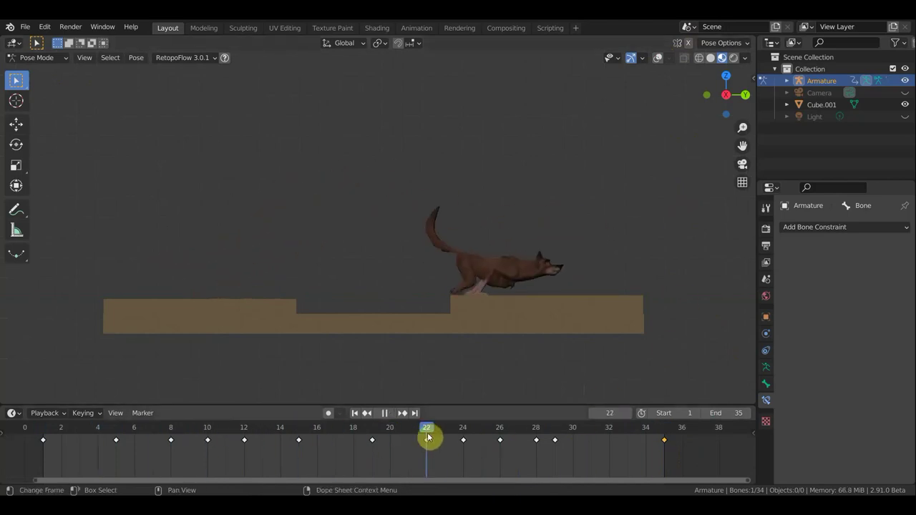
left_click_drag(419, 437, 461, 443)
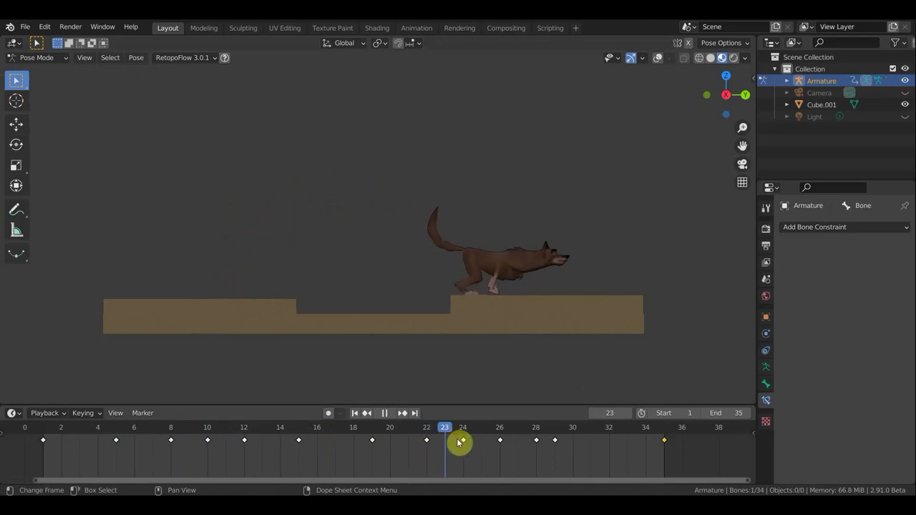
left_click_drag(458, 445, 430, 447)
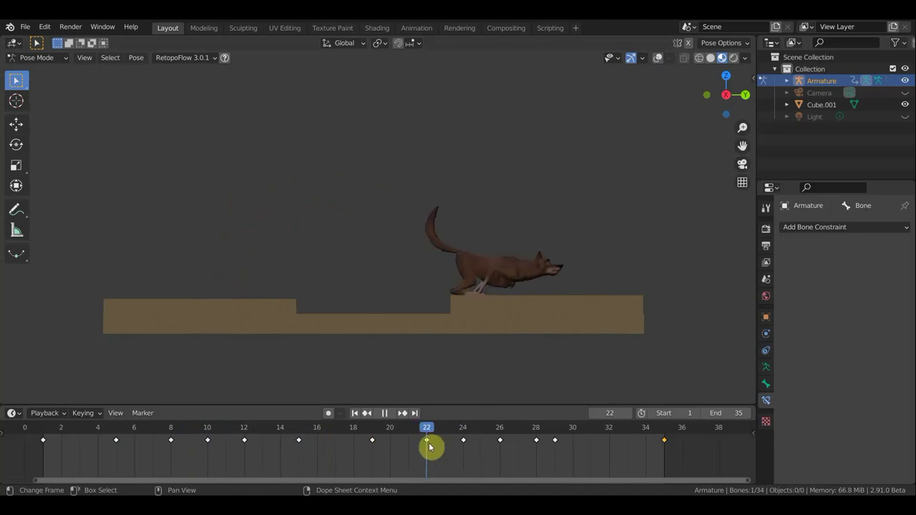
Stop at frame 22, select the keyframes from 24 to 29, and replay the animation.
key("space")
mouse_move(570, 464)
left_mouse_down()
mouse_move(458, 432)
mouse_move(522, 440)
left_mouse_up()
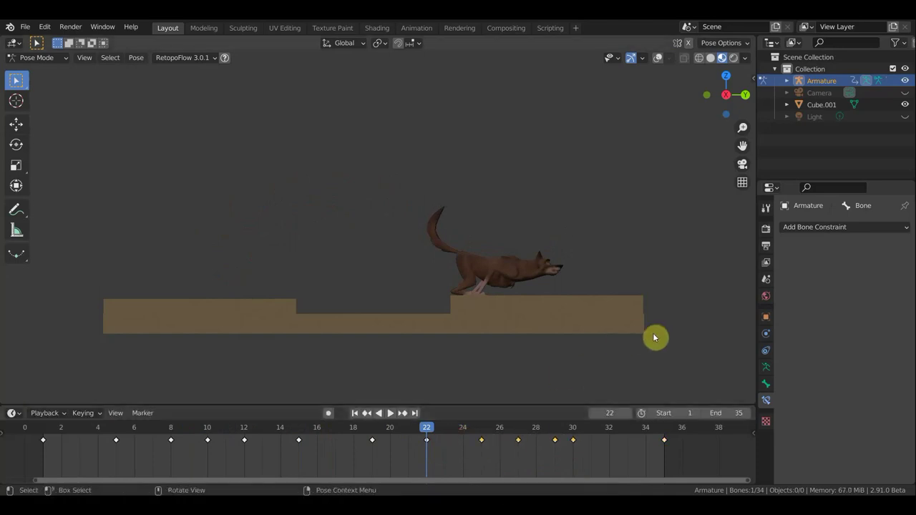
key("space")
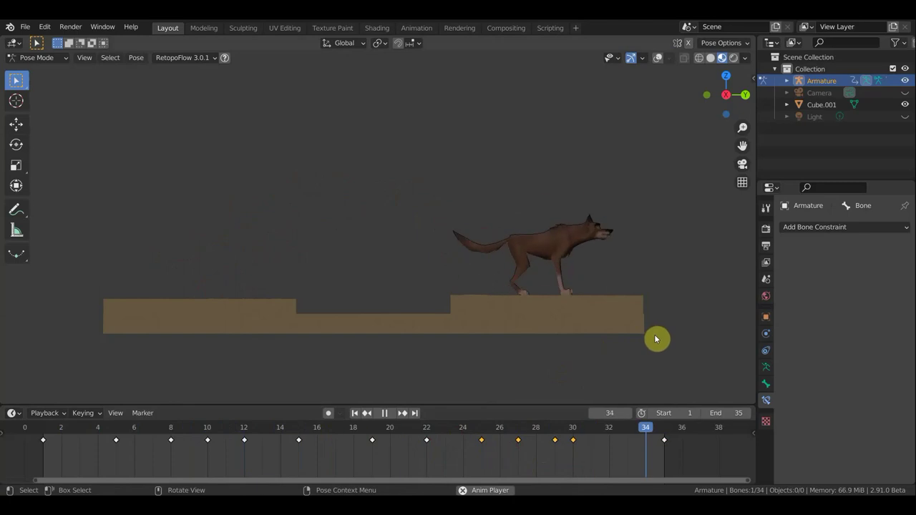
key("space")
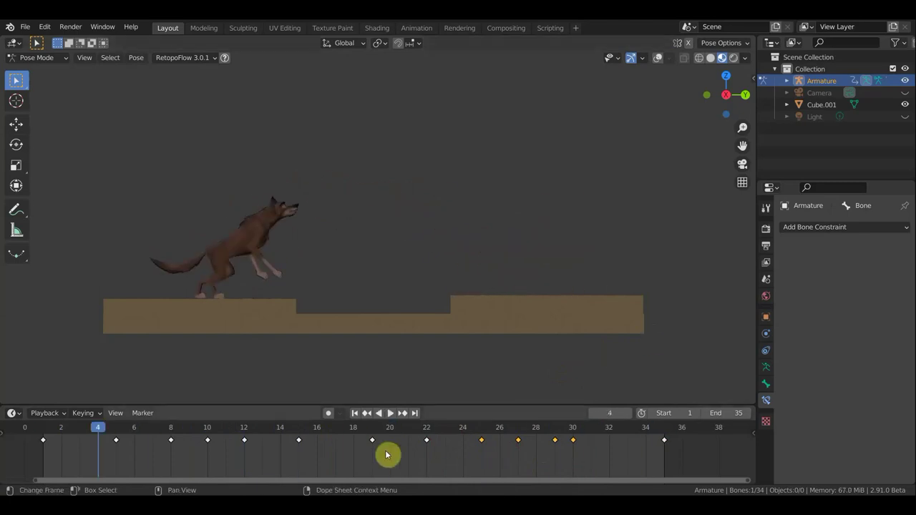
At frame 17, frame the wolf in the view and show the rig bones and grid.
left_click(334, 433)
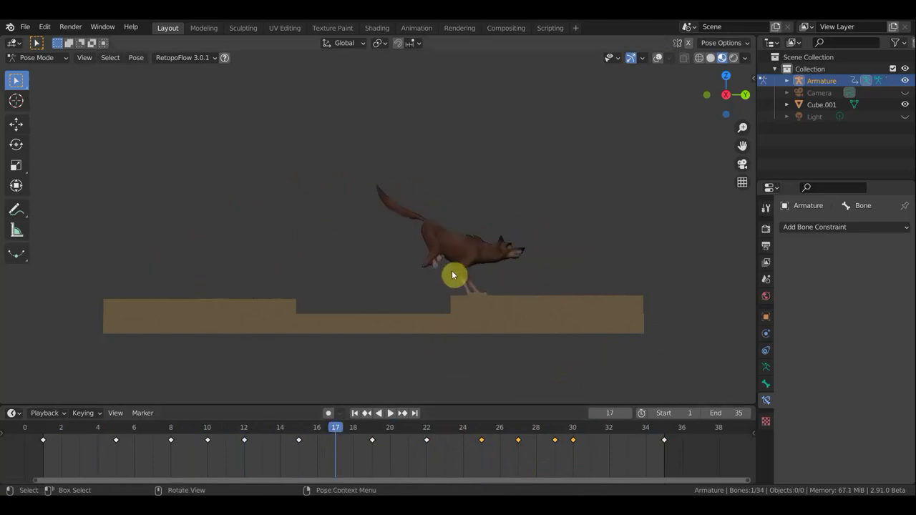
scroll(470, 271, "up", 3)
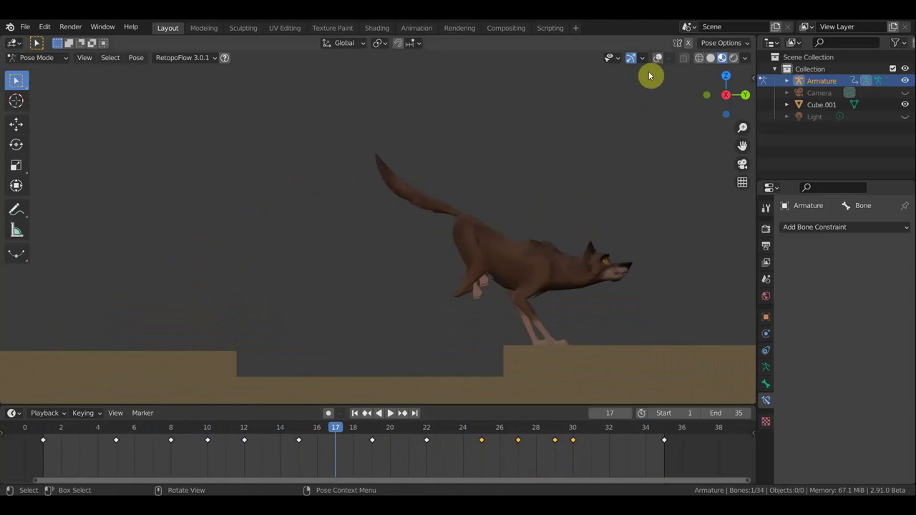
mouse_move(651, 156)
middle_mouse_down("shift")
mouse_move(620, 180)
mouse_move(585, 159)
middle_mouse_up("shift")
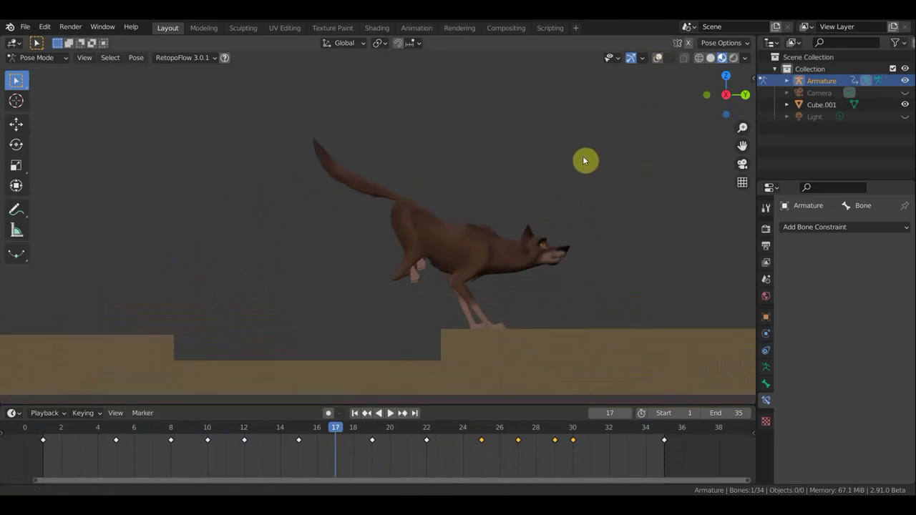
left_click(658, 57)
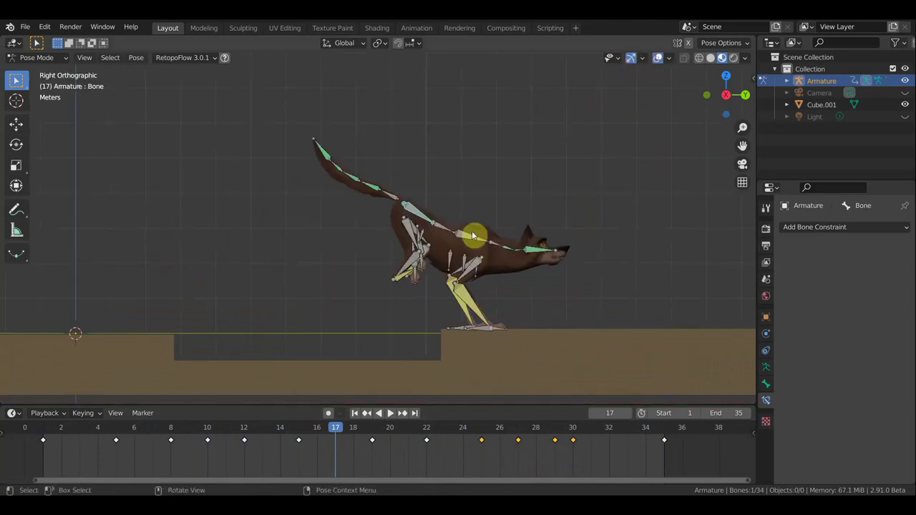
Raise the tail bone at frame 17 and orbit around to check the pose.
left_click(414, 277)
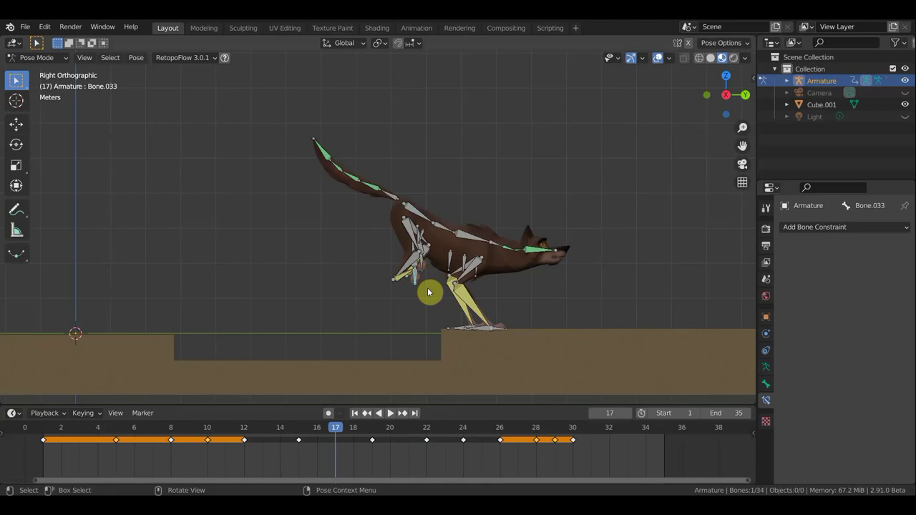
key("g")
left_click(427, 297)
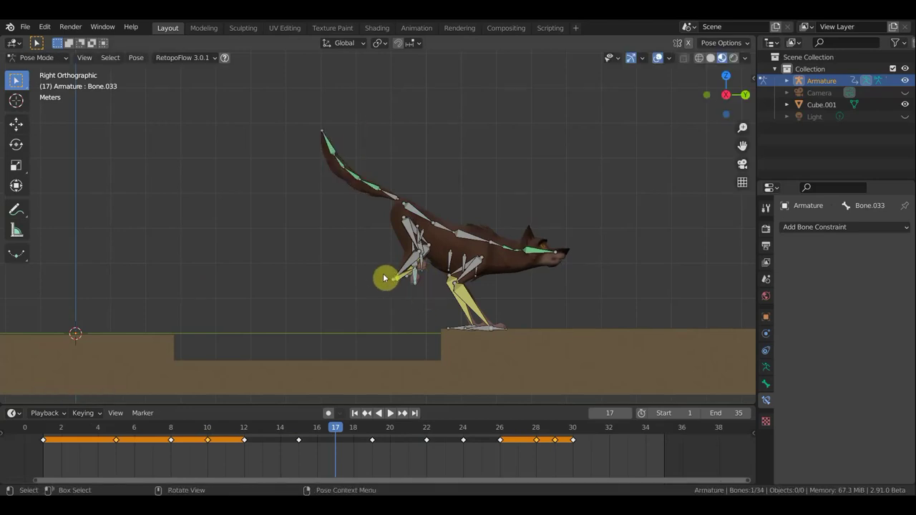
middle_click_drag(382, 276, 538, 290)
mouse_move(446, 296)
middle_mouse_down()
mouse_move(415, 282)
mouse_move(519, 284)
mouse_move(509, 280)
middle_mouse_up()
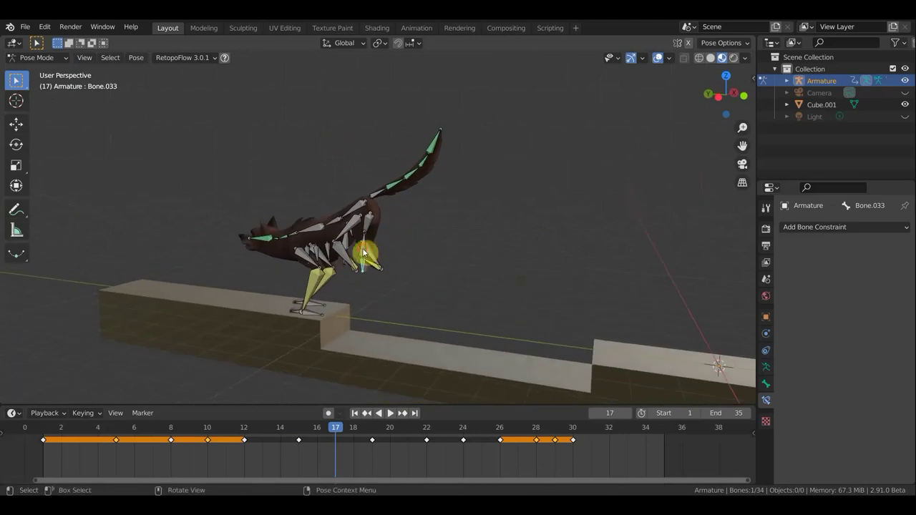
Tuck up both hind leg bones by moving and rotating them in the side view.
left_click(369, 262)
key("KP_3")
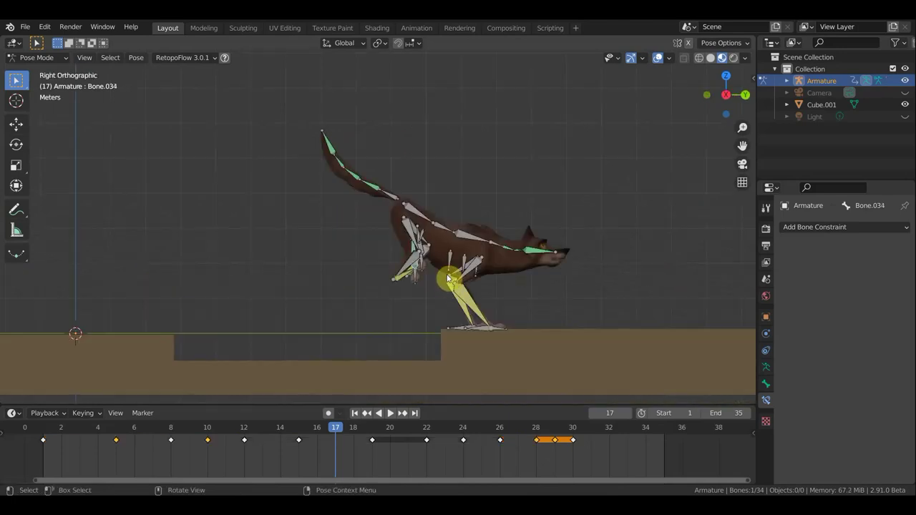
key("g")
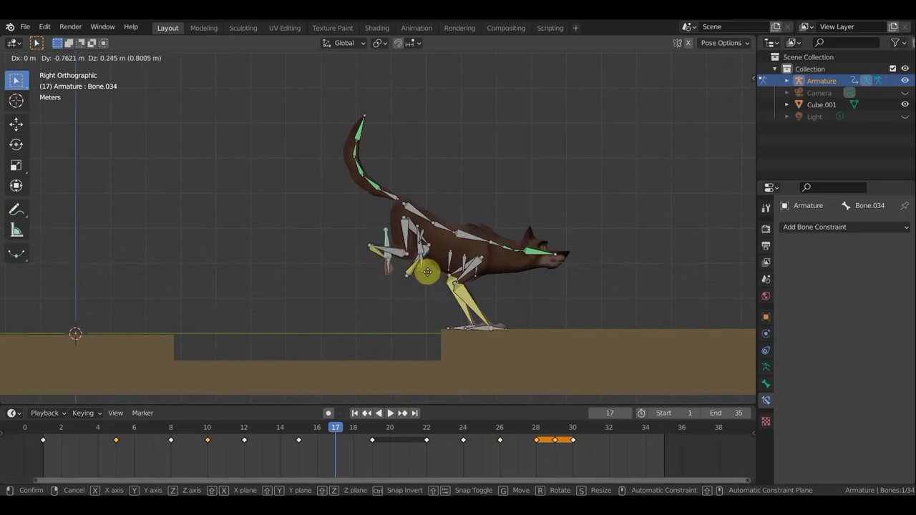
left_click(424, 267)
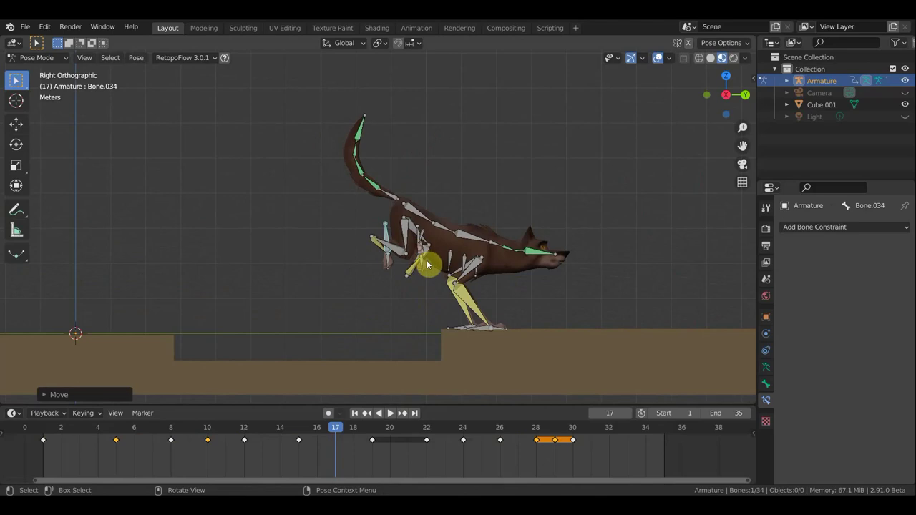
left_click(421, 257)
key("g")
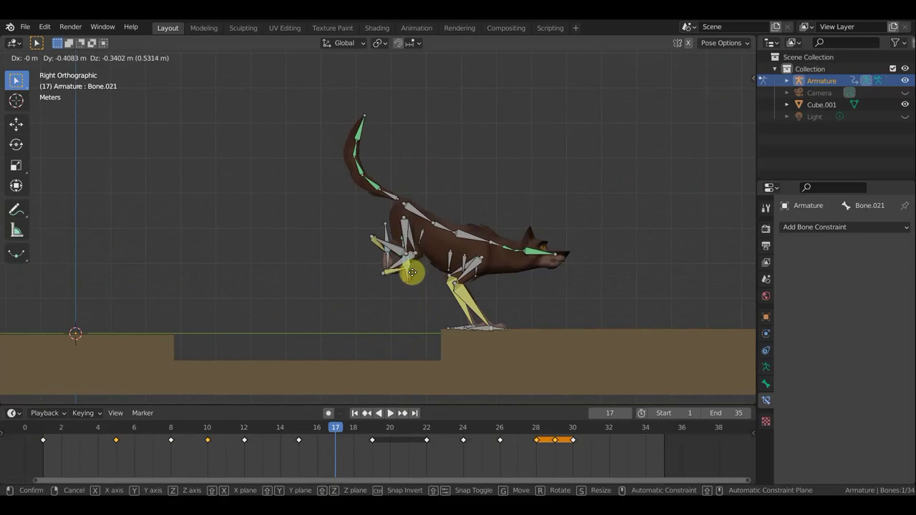
left_click(413, 266)
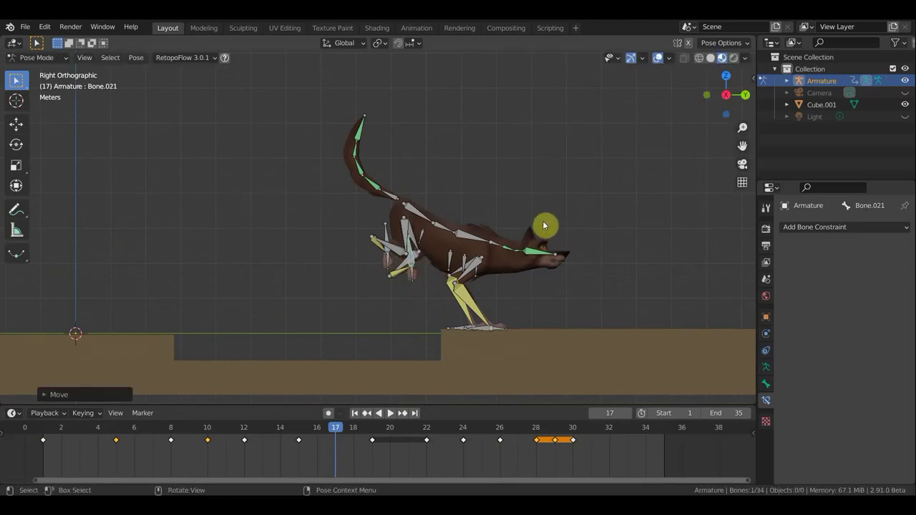
key("r")
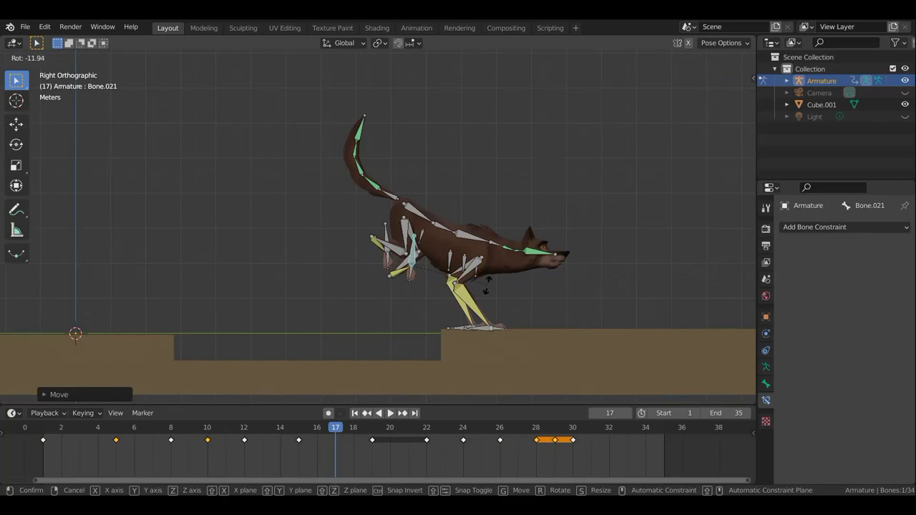
left_click(468, 218)
key("g")
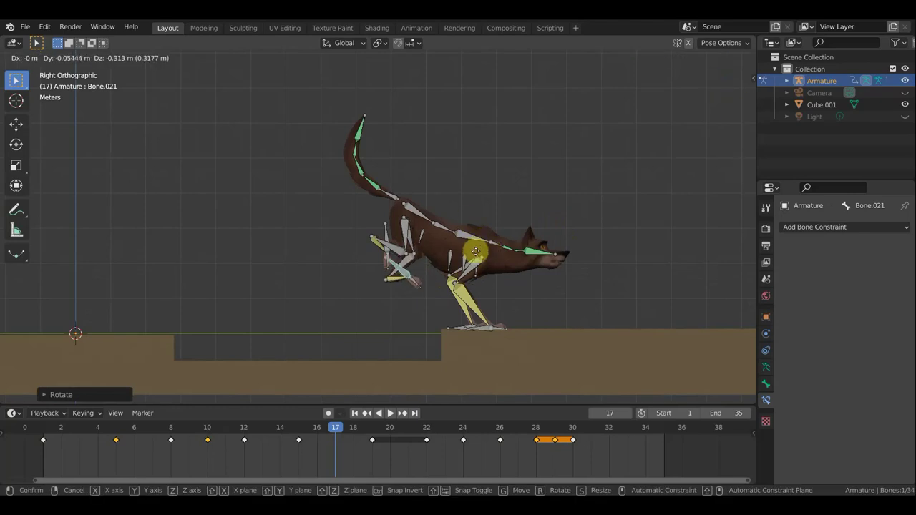
left_click(477, 249)
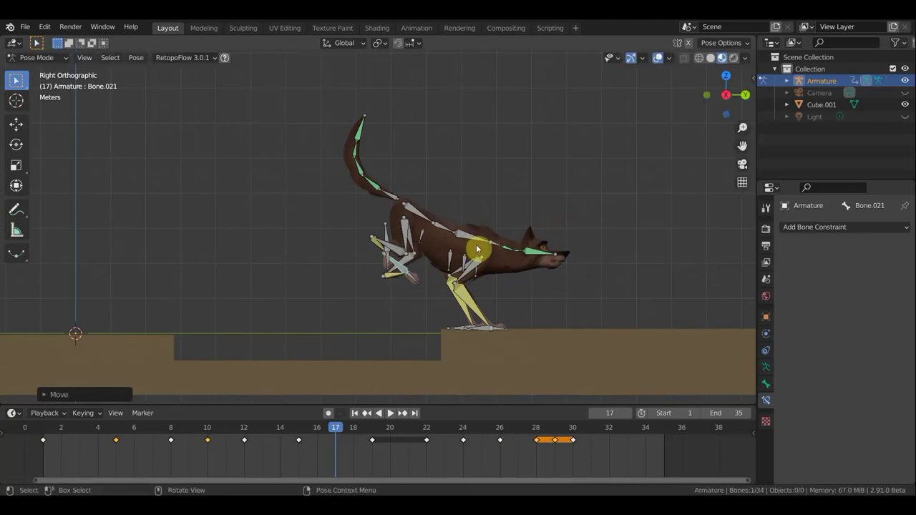
Inspect the pose without overlays, then key location and rotation for all bones at frame 17.
left_click(658, 60)
mouse_move(538, 208)
middle_mouse_down()
mouse_move(674, 231)
mouse_move(458, 231)
mouse_move(522, 276)
mouse_move(599, 309)
mouse_move(654, 276)
mouse_move(646, 237)
mouse_move(659, 242)
mouse_move(646, 230)
middle_mouse_up()
mouse_move(620, 188)
middle_mouse_down()
mouse_move(587, 247)
mouse_move(484, 225)
mouse_move(491, 257)
mouse_move(492, 191)
mouse_move(464, 183)
mouse_move(515, 161)
middle_mouse_up()
scroll(481, 183, "down", 2)
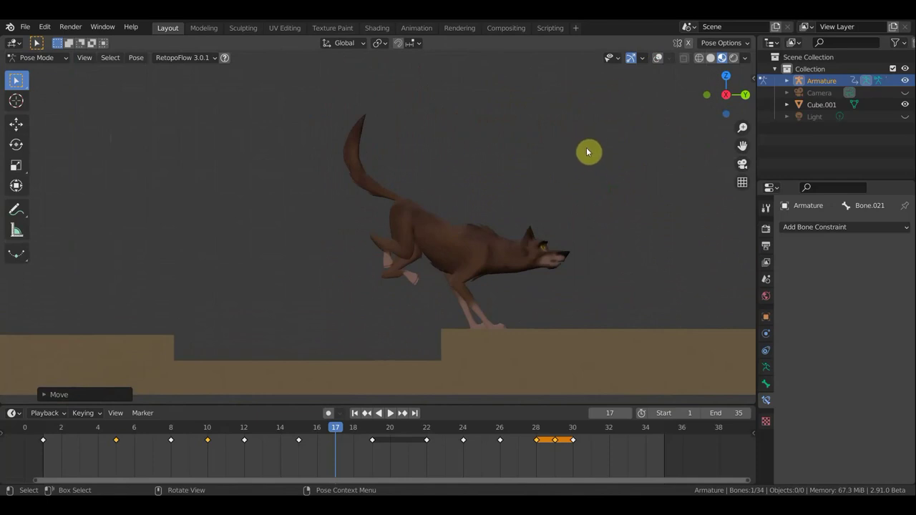
key("a")
key("i")
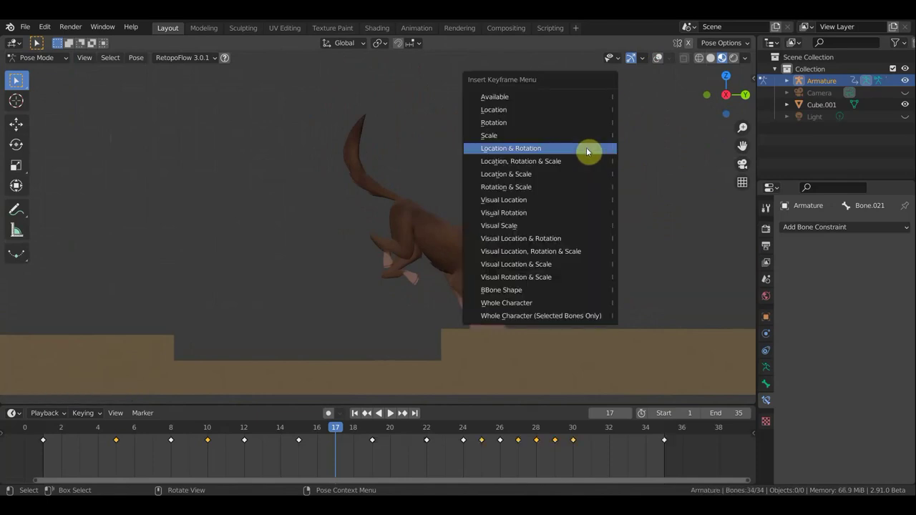
left_click(586, 151)
left_click_drag(303, 429, 370, 443)
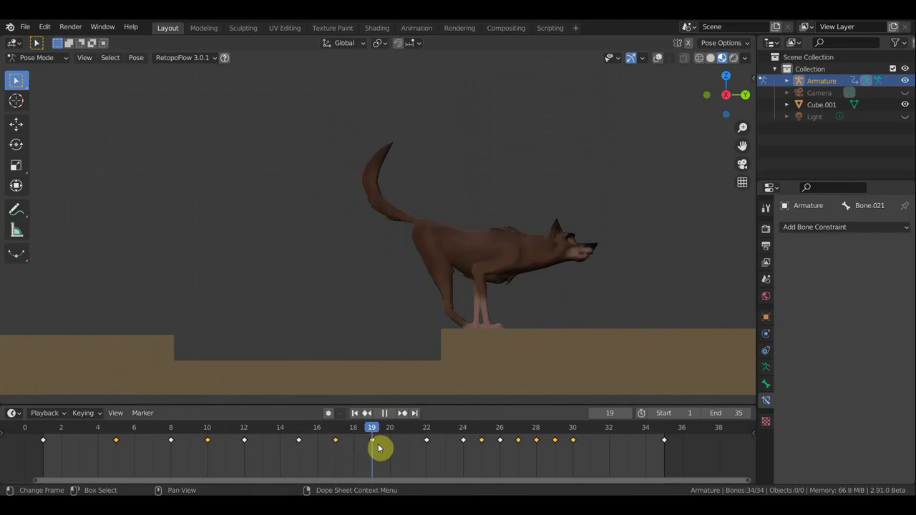
Scrub through the jump from frame 19 to 29, panning to follow the wolf.
left_click_drag(381, 448, 406, 455)
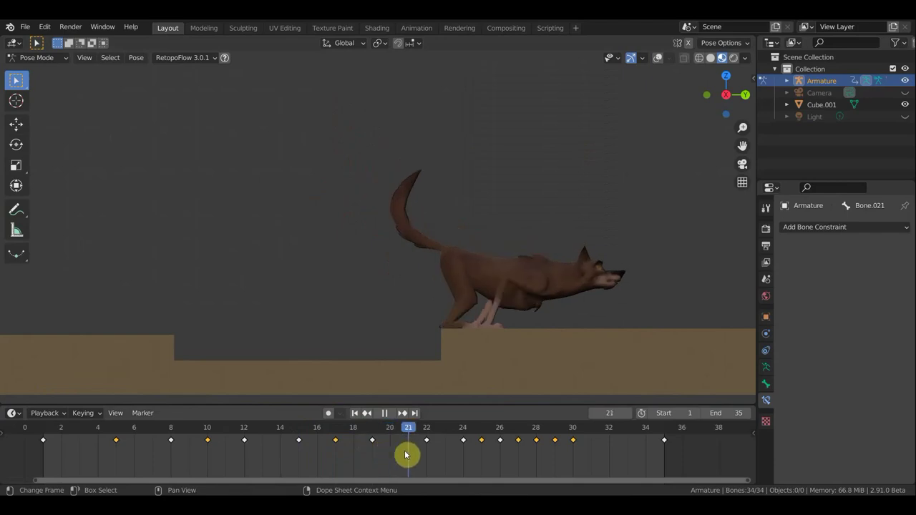
mouse_move(406, 455)
left_mouse_down()
mouse_move(334, 448)
mouse_move(431, 469)
left_mouse_up()
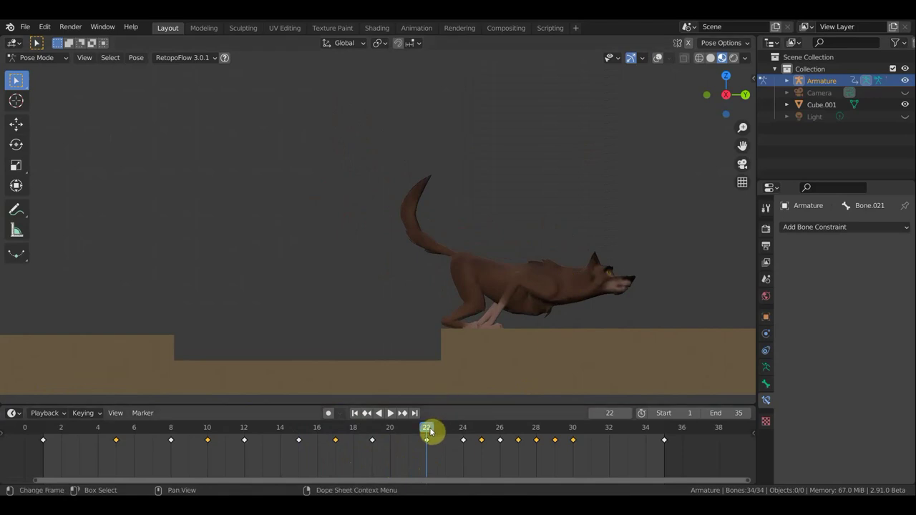
left_click_drag(430, 431, 463, 444)
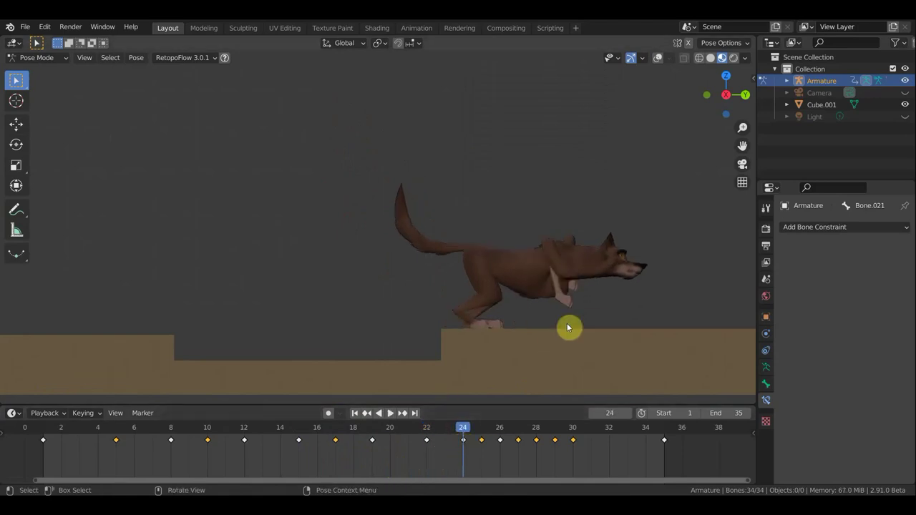
middle_click_drag(625, 305, 541, 306, "shift")
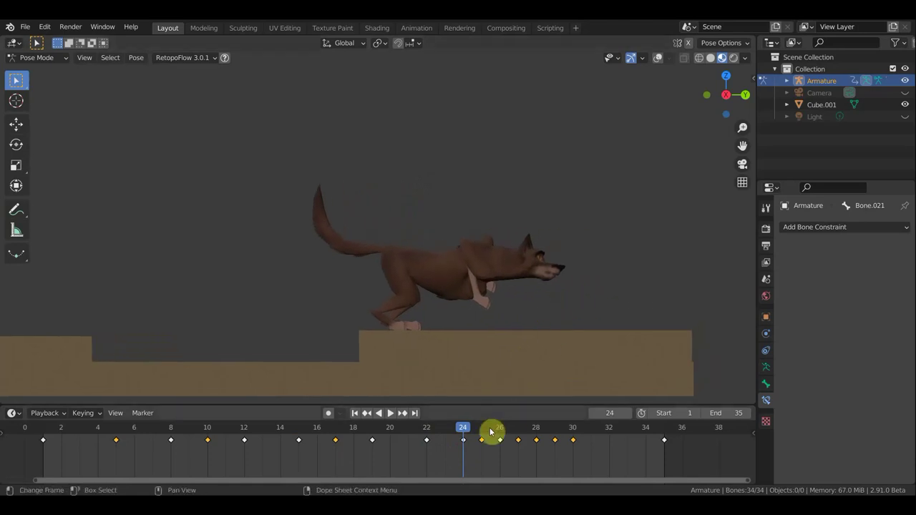
mouse_move(465, 436)
left_mouse_down()
mouse_move(443, 430)
mouse_move(481, 447)
left_mouse_up()
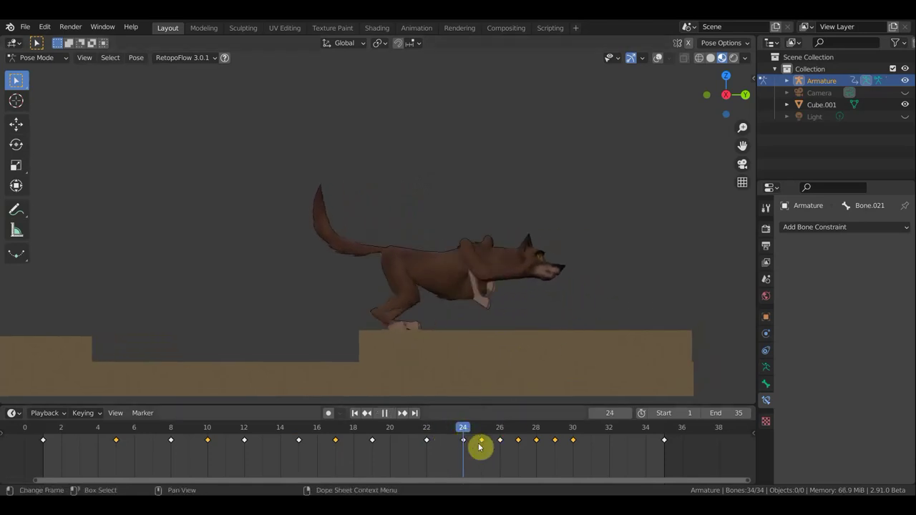
mouse_move(480, 447)
left_mouse_down()
mouse_move(562, 453)
mouse_move(487, 448)
left_mouse_up()
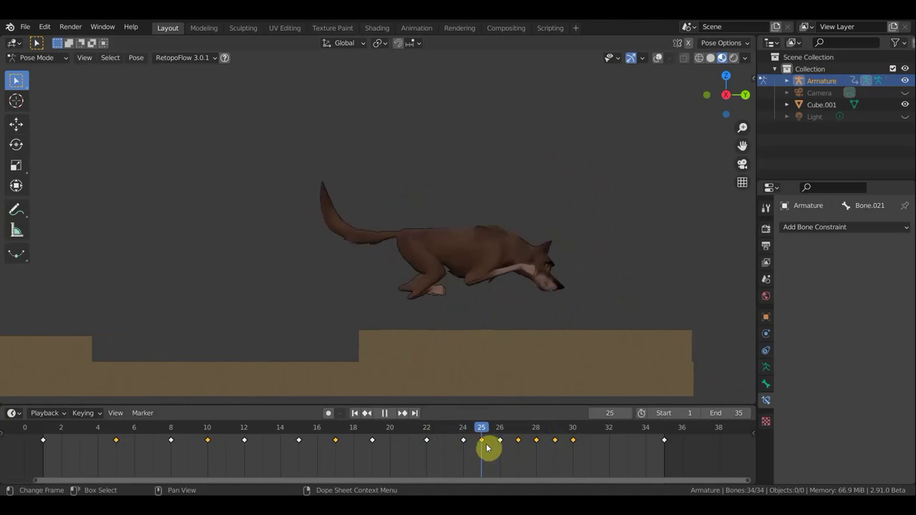
Delete the frame 24 keyframe, check frame 25, return to frame 24, and show the bones.
left_click_drag(487, 448, 459, 449)
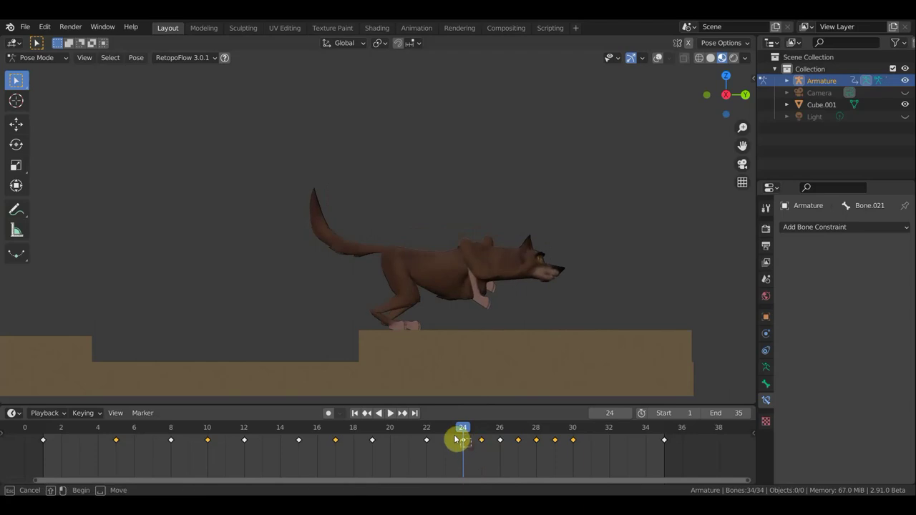
key("x")
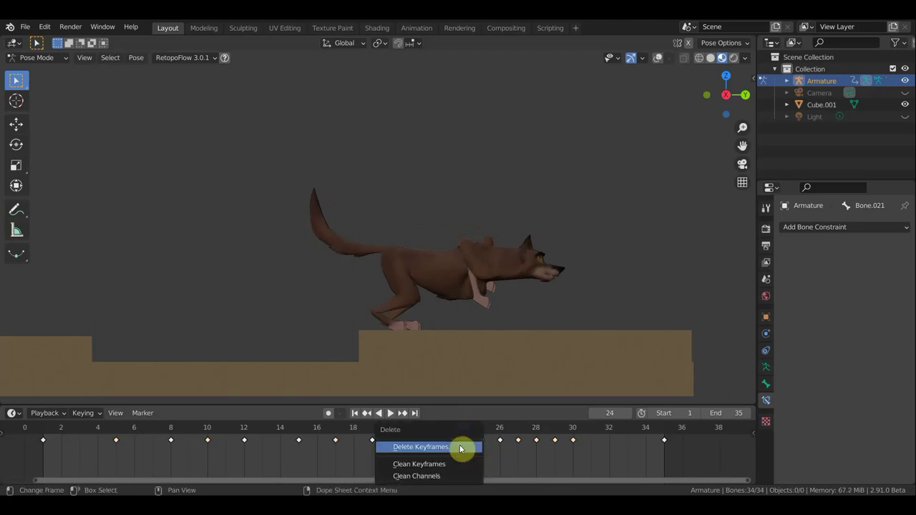
left_click(462, 446)
left_click_drag(474, 433, 449, 437)
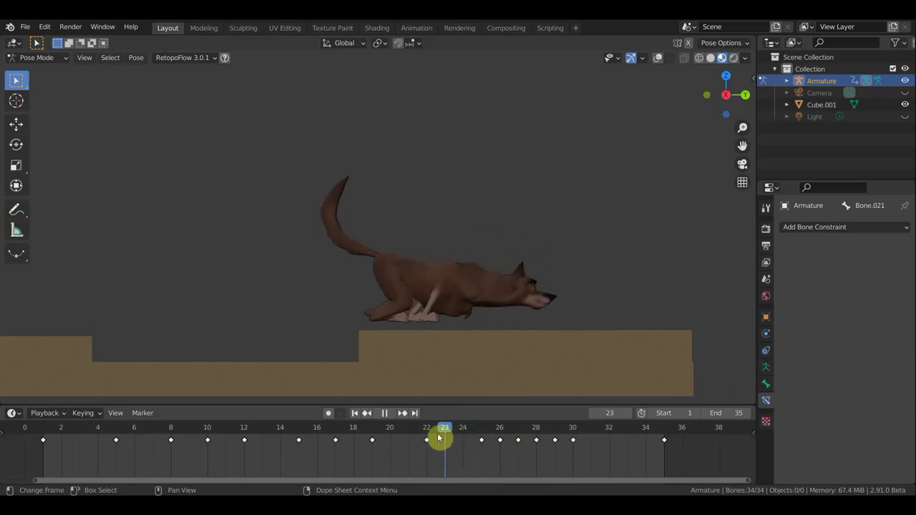
mouse_move(445, 437)
left_mouse_down()
mouse_move(465, 441)
mouse_move(458, 429)
left_mouse_up()
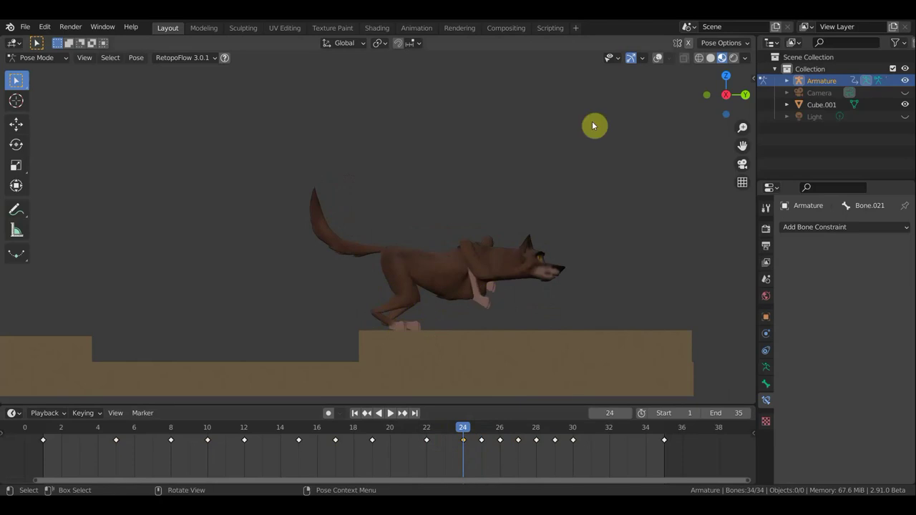
left_click(658, 57)
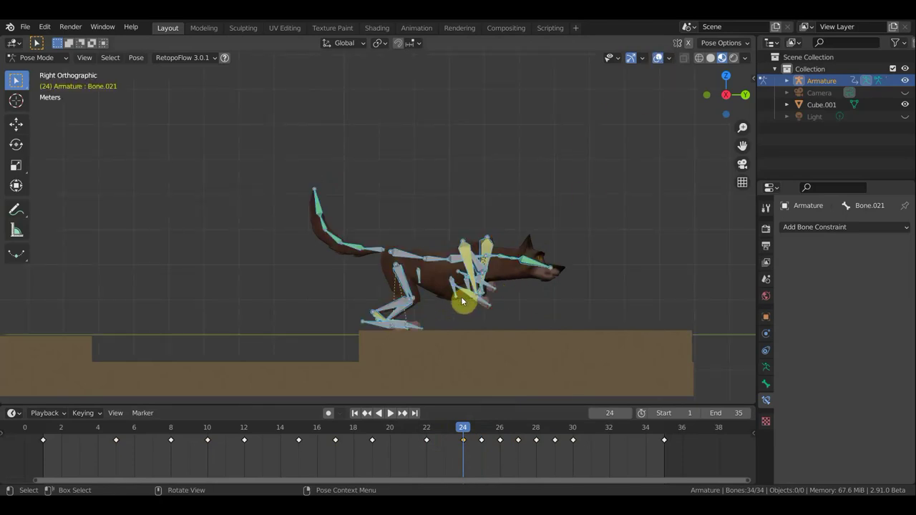
Tilt the root body bone upward and key location and rotation for all bones at frame 24.
left_click(418, 264)
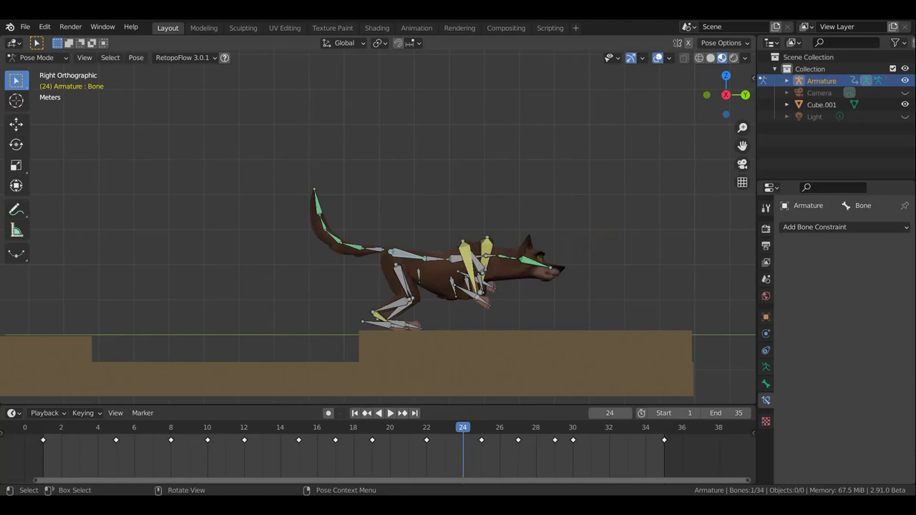
key("r")
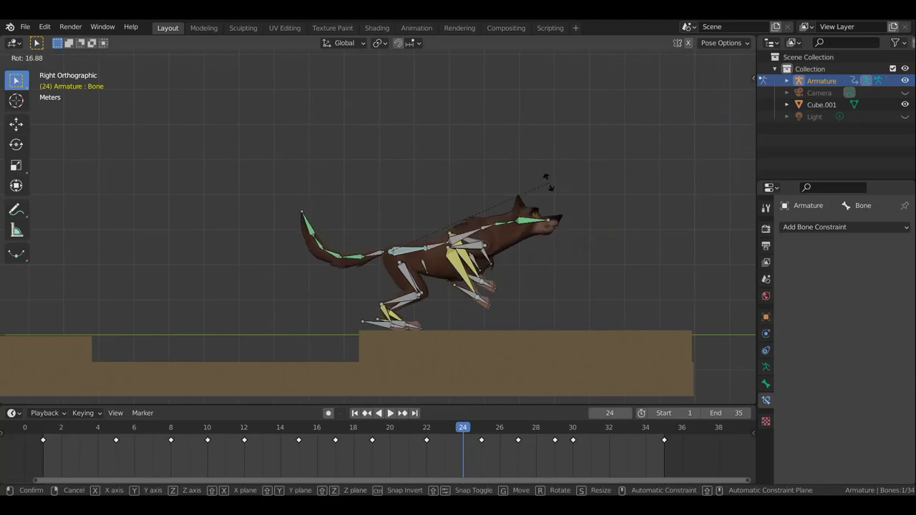
left_click(549, 182)
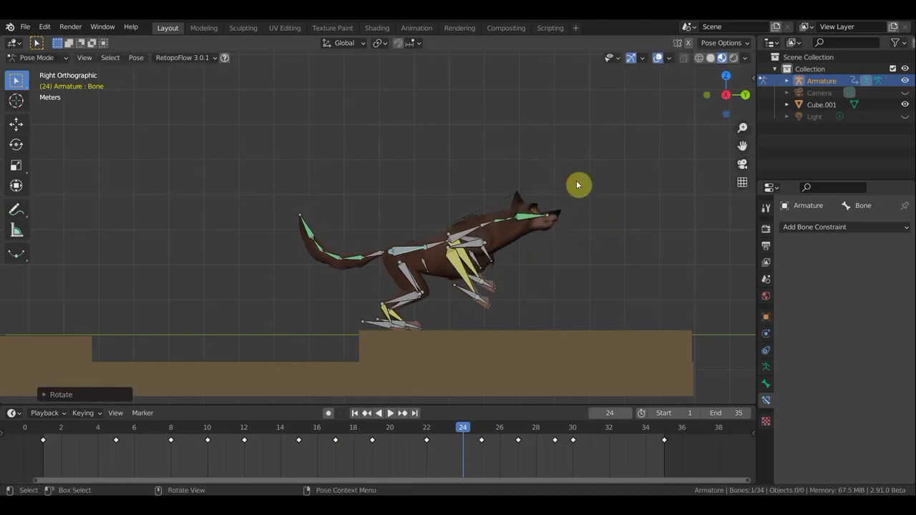
key("a")
key("i")
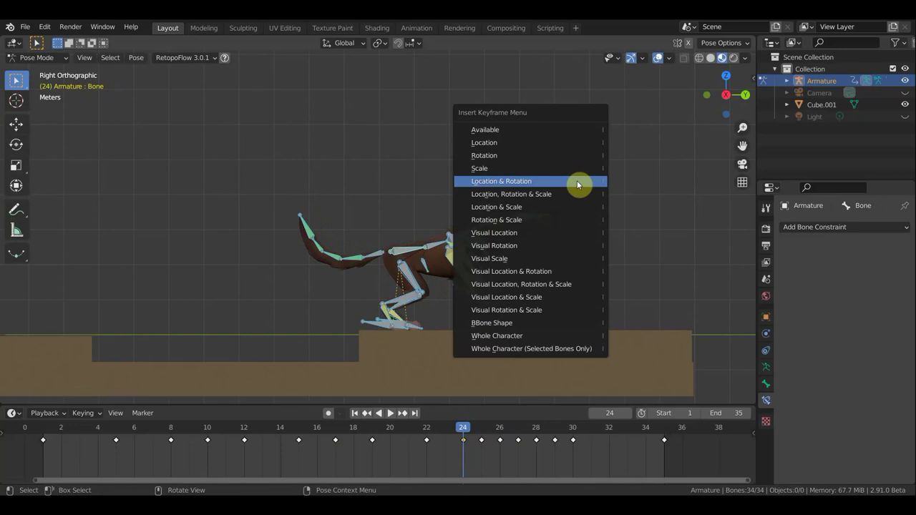
left_click(579, 184)
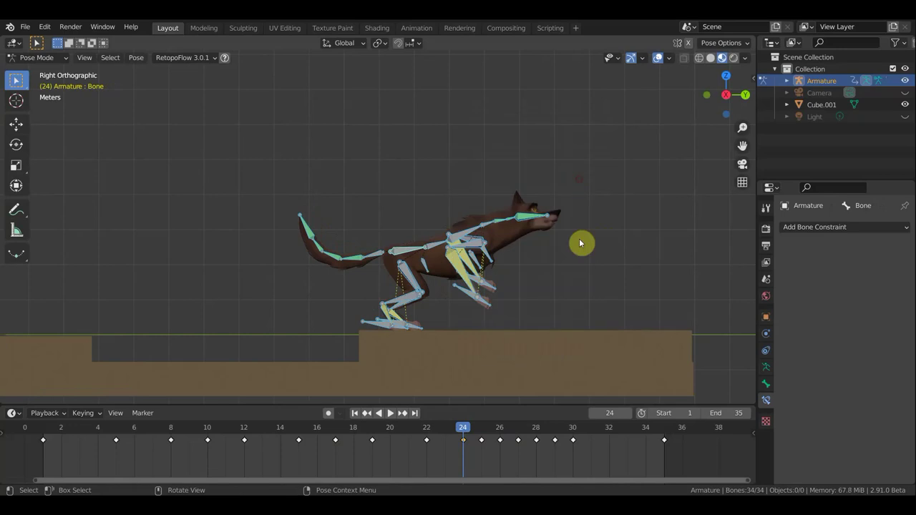
Preview frames 24 to 25 with overlays hidden, stopping on frame 25.
left_click(658, 57)
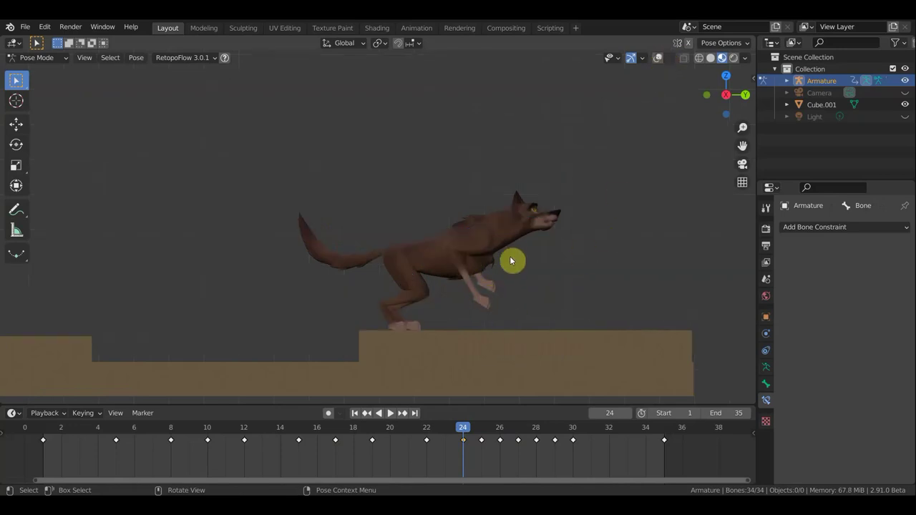
left_click(480, 433)
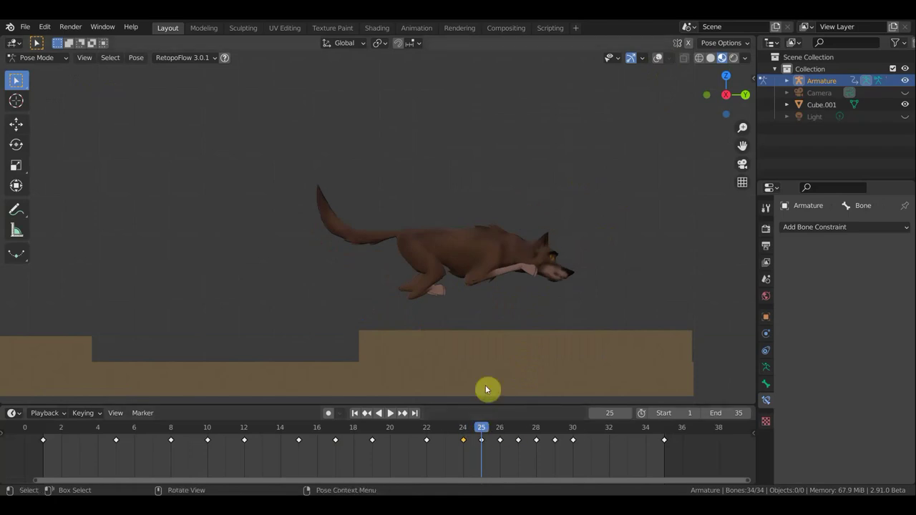
left_click(470, 428)
key("space")
left_click_drag(470, 428, 483, 434)
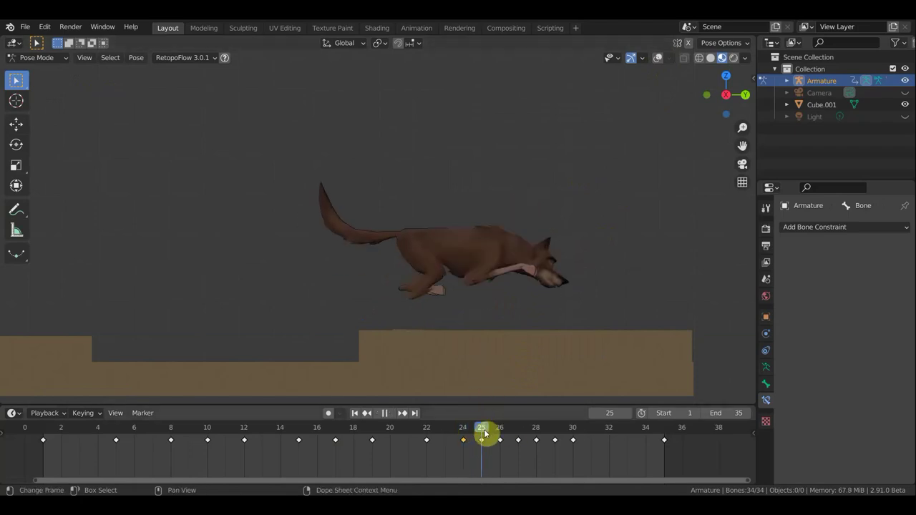
key("space")
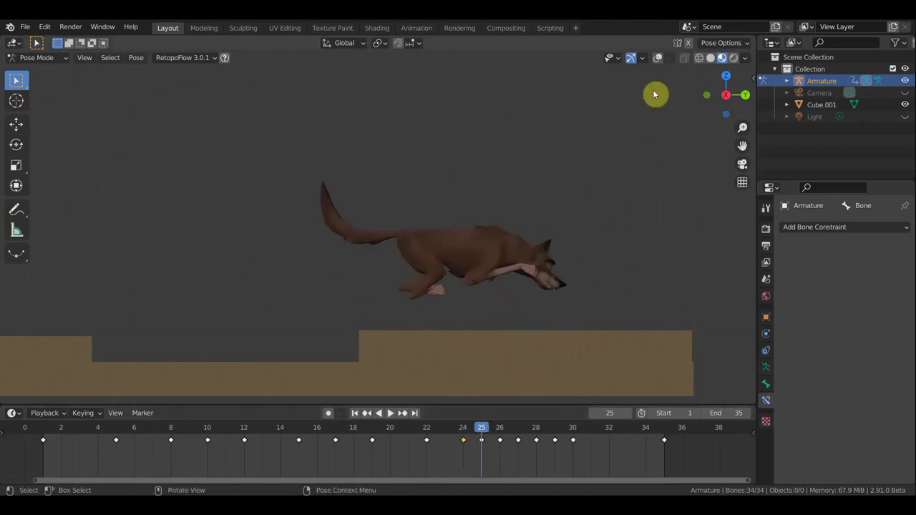
At frame 25, move the wolf higher and forward, key location and rotation, and review.
left_click(657, 60)
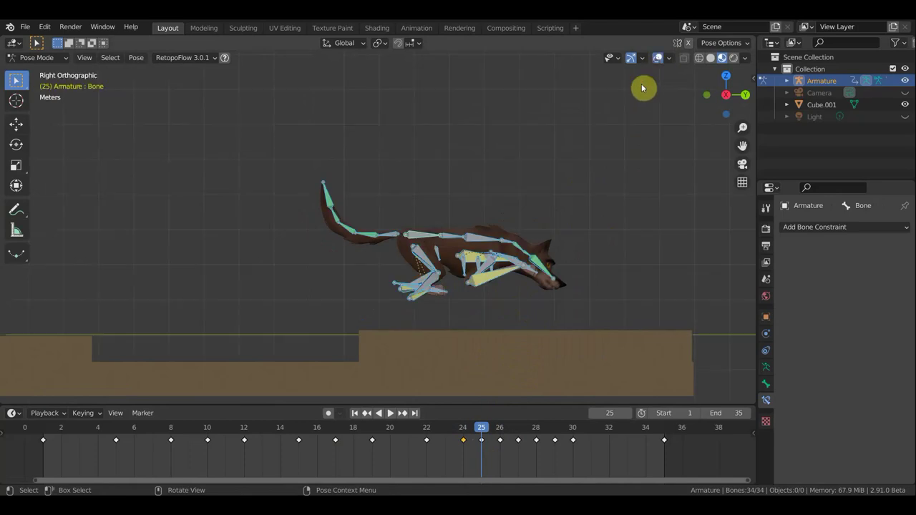
key("g")
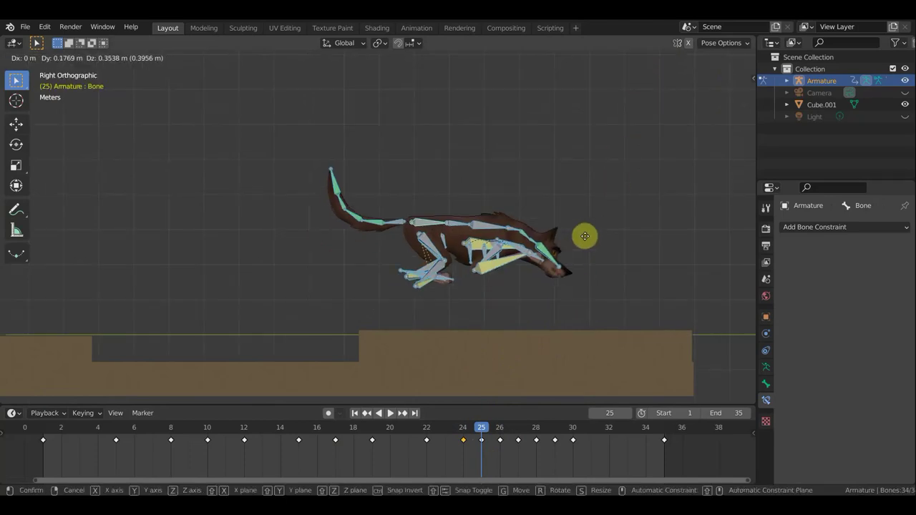
left_click(603, 197)
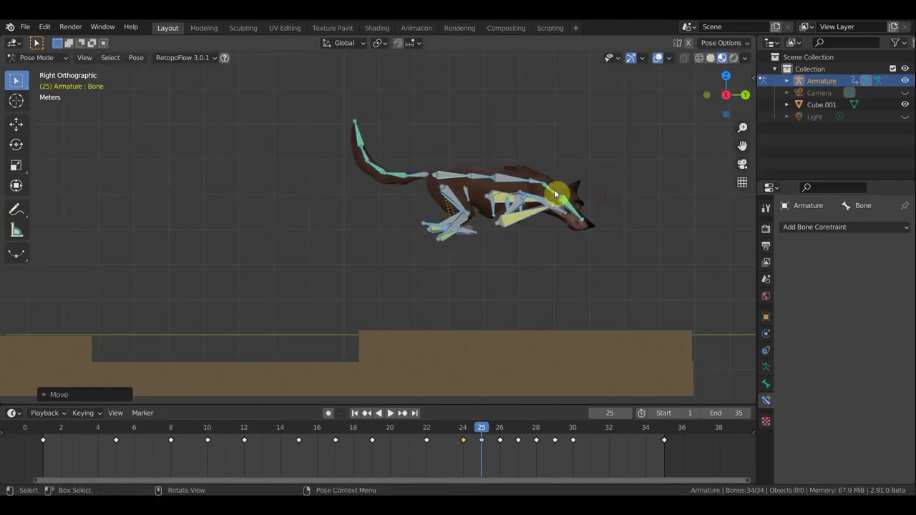
key("i")
left_click(607, 249)
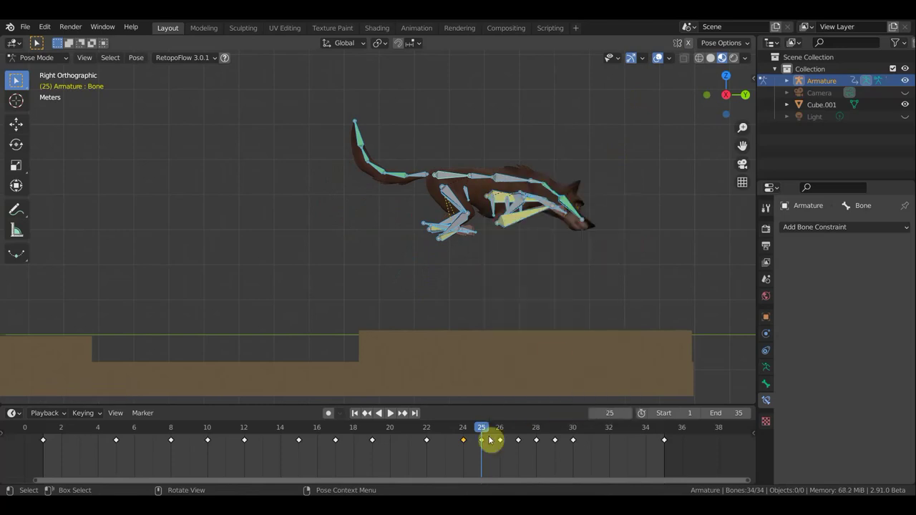
mouse_move(476, 429)
left_mouse_down()
mouse_move(520, 448)
mouse_move(482, 444)
mouse_move(521, 453)
mouse_move(537, 439)
mouse_move(570, 453)
mouse_move(501, 443)
left_mouse_up()
key("b")
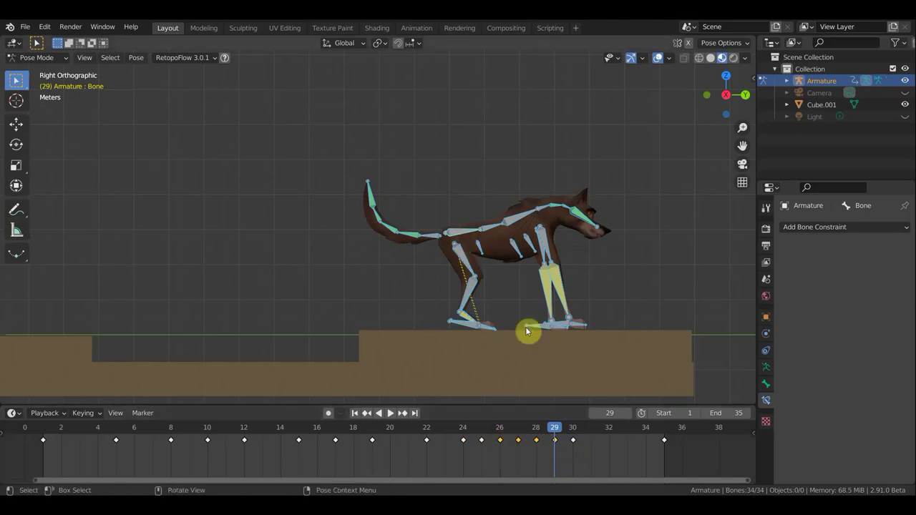
Lower the root bone into a landing crouch and key all bones at frame 29.
left_click(467, 237)
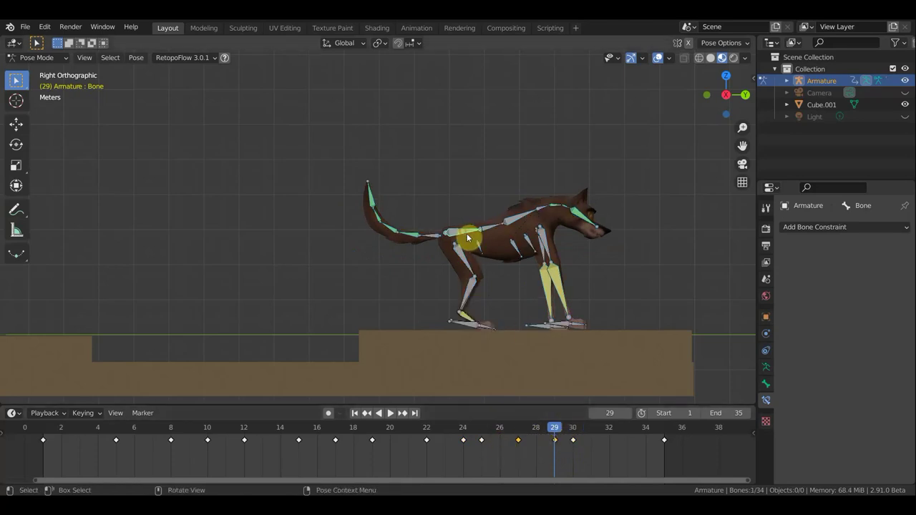
key("g")
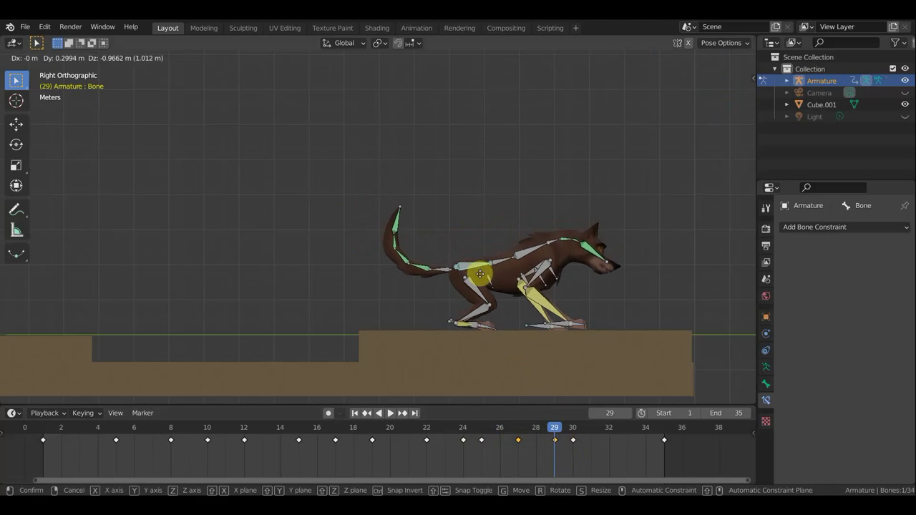
left_click(480, 270)
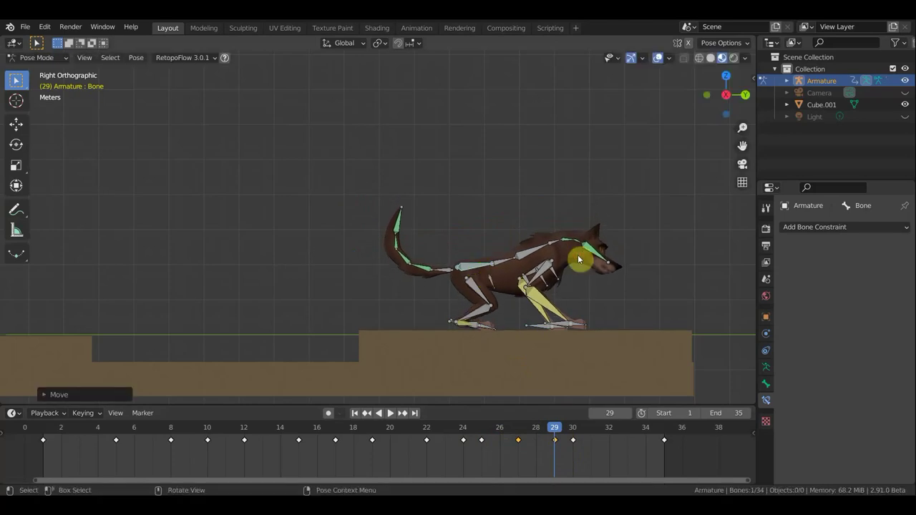
key("a")
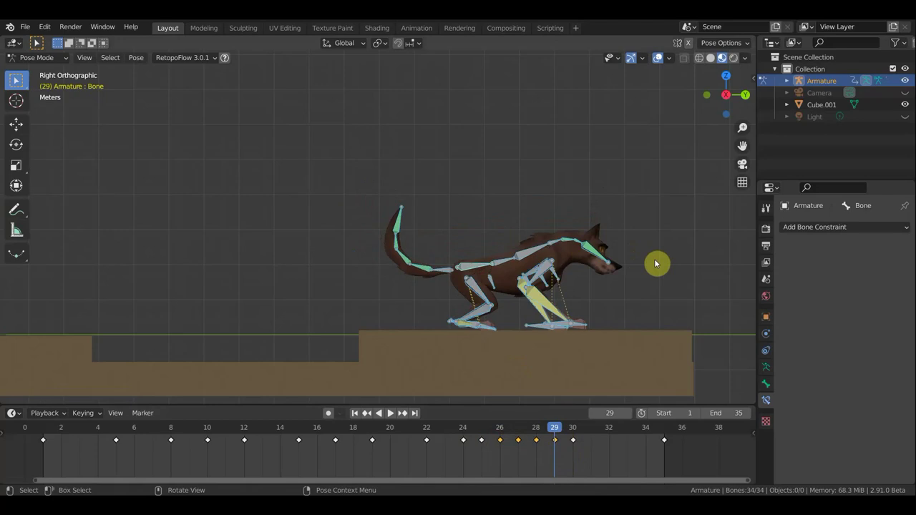
key("i")
left_click(653, 259)
Inspect the spine, hip and hind leg bone keys, then shift all landing keys one frame earlier.
left_click(515, 257)
left_click(477, 272)
left_click(479, 271)
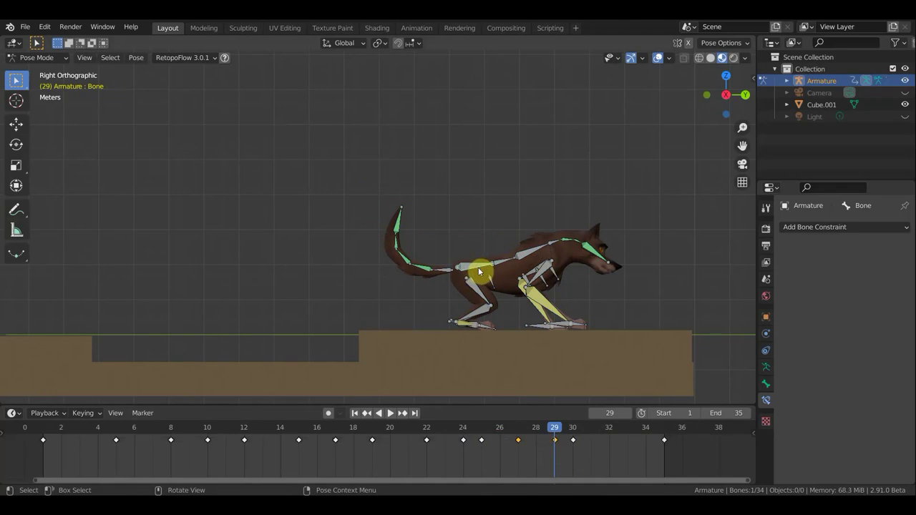
left_click(486, 296)
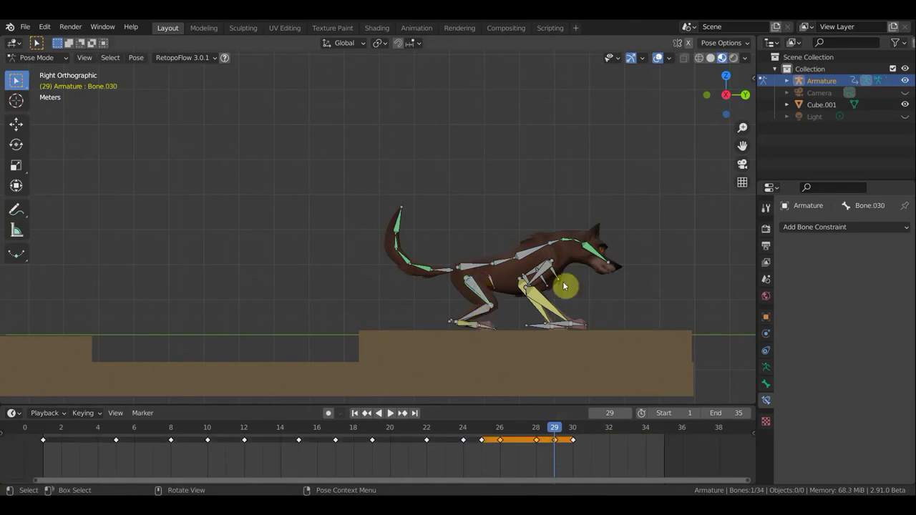
left_click(511, 261)
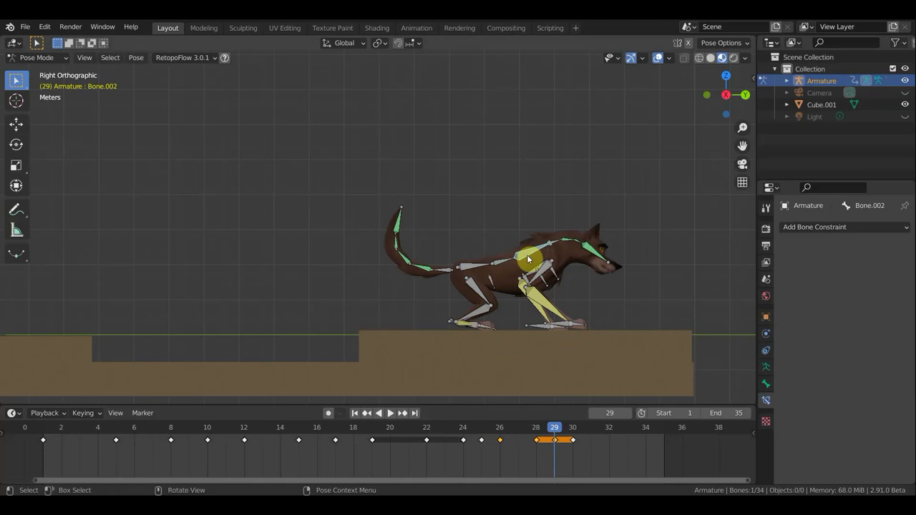
key("a")
left_click_drag(530, 445, 503, 446)
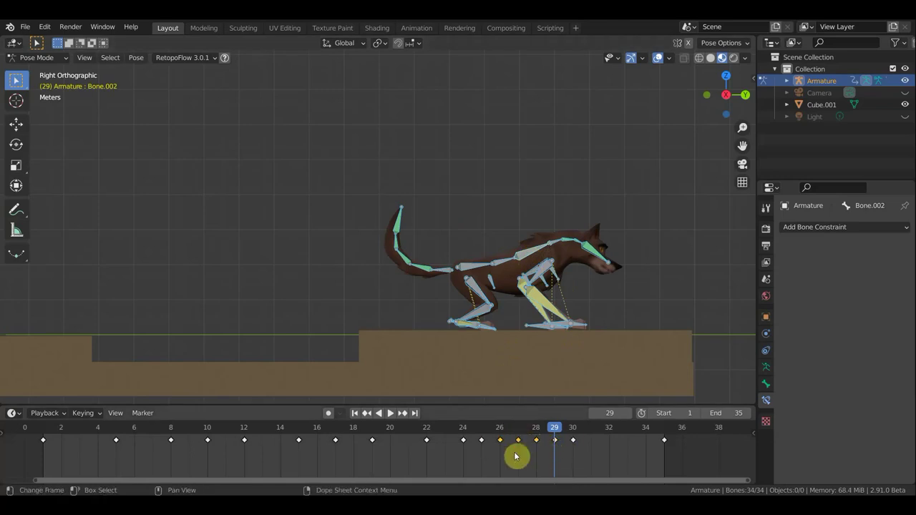
Delete the extra key near frame 28 and move the frame 25 key to frame 27.
key("x")
left_click(513, 453)
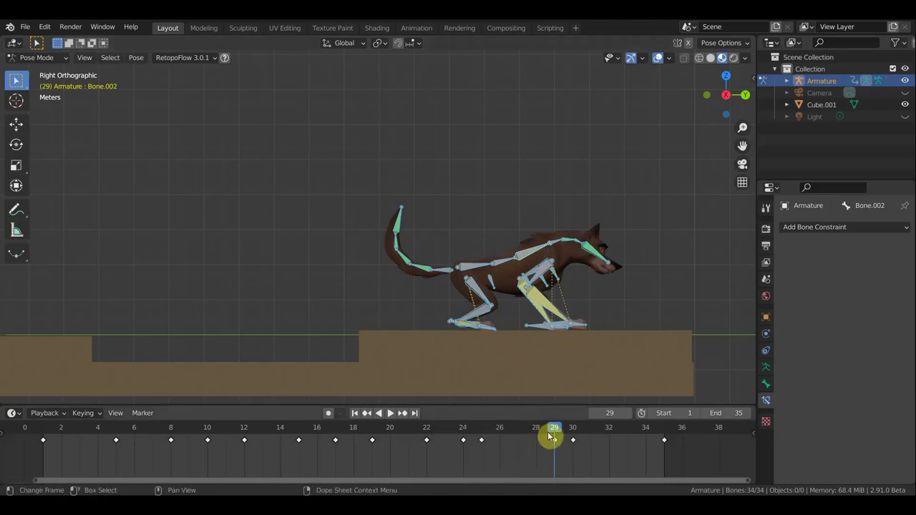
mouse_move(543, 430)
left_mouse_down()
mouse_move(480, 435)
mouse_move(553, 451)
mouse_move(532, 452)
mouse_move(525, 432)
left_mouse_up()
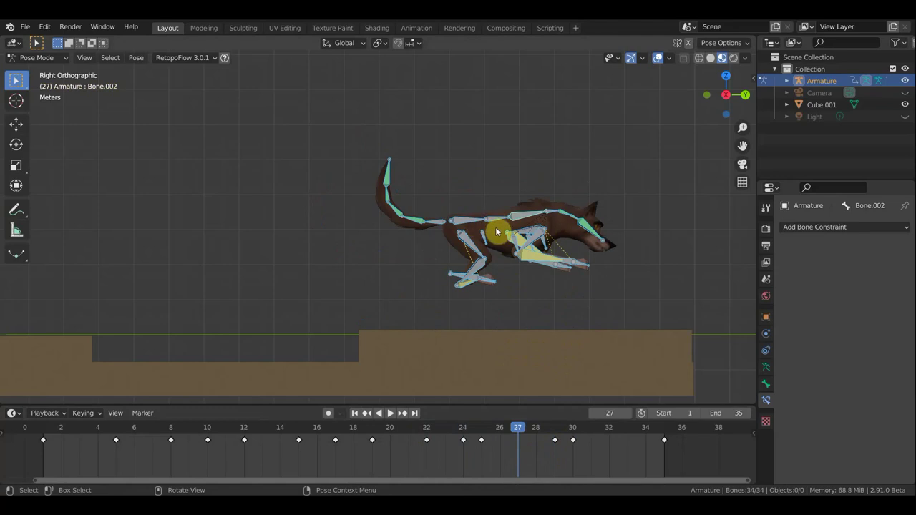
left_click_drag(491, 431, 477, 434)
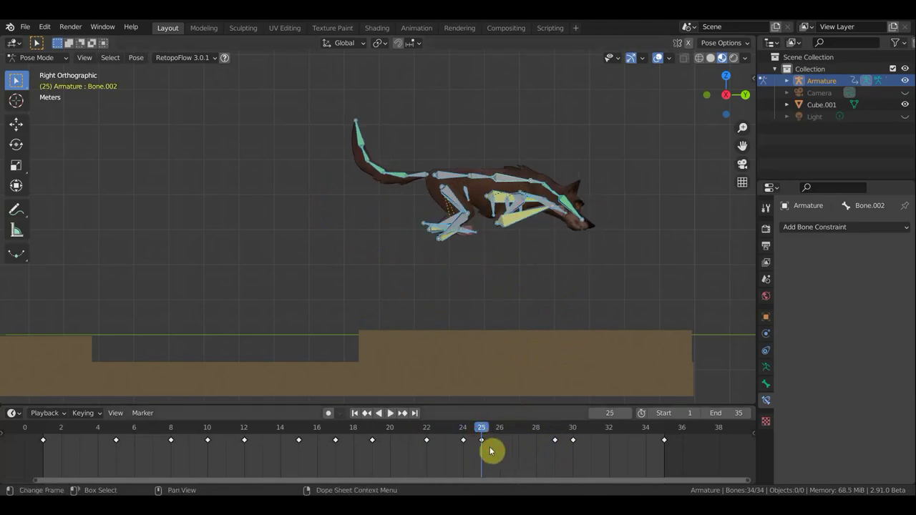
left_click_drag(489, 437, 519, 440)
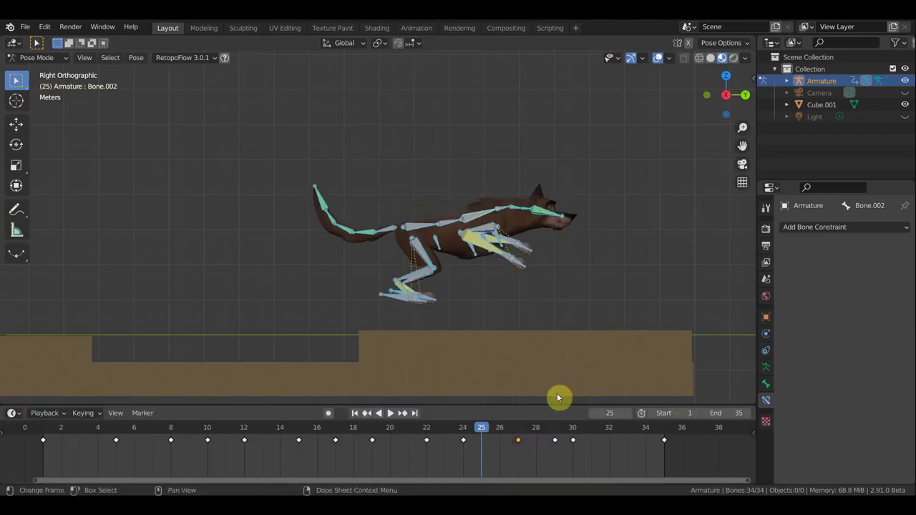
Play the jump, then move the frame 30 landing key to frame 32.
key("space")
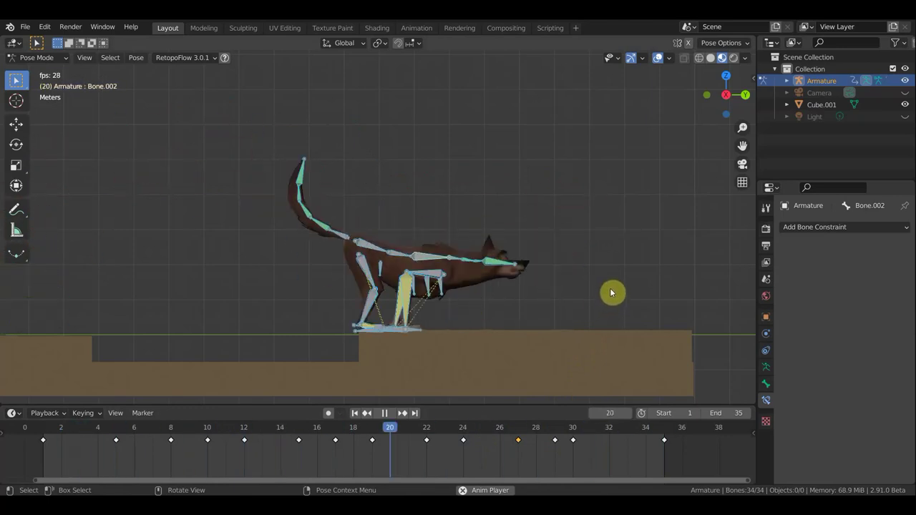
key("space")
left_click_drag(591, 460, 547, 432)
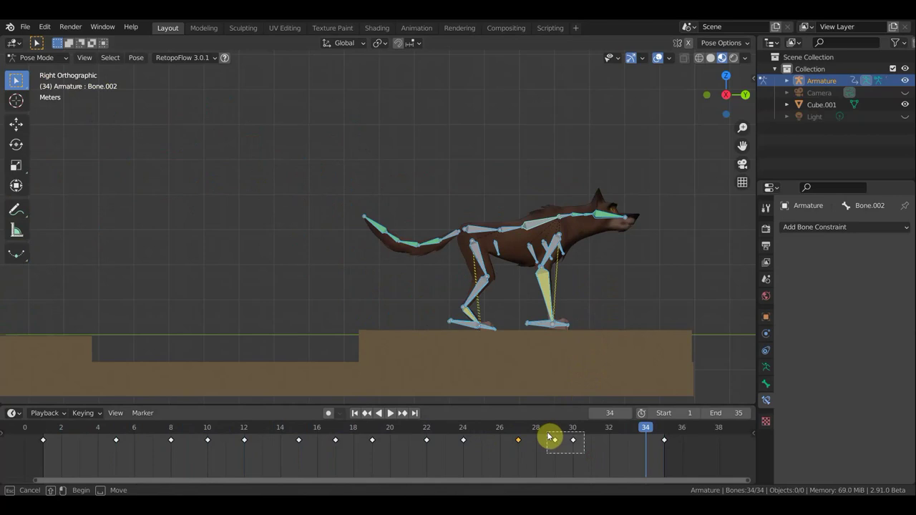
mouse_move(605, 454)
left_mouse_down()
mouse_move(571, 435)
mouse_move(609, 447)
left_mouse_up()
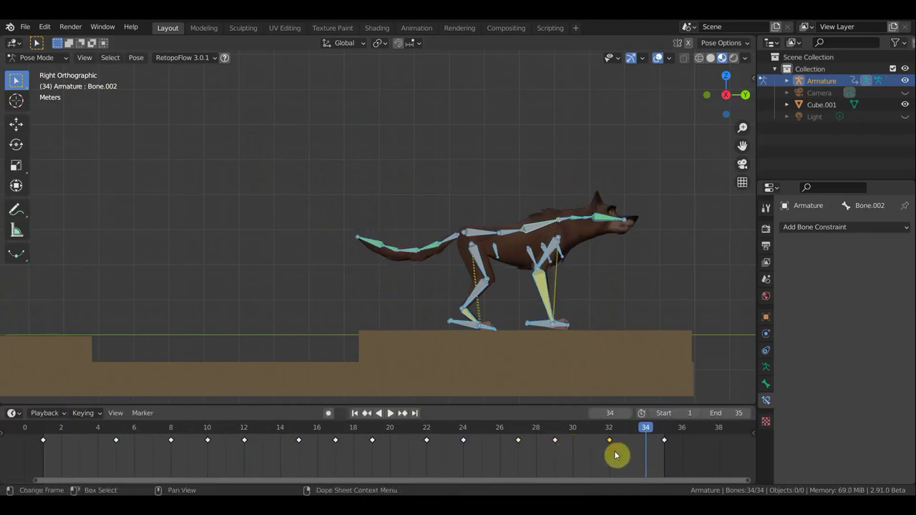
key("space")
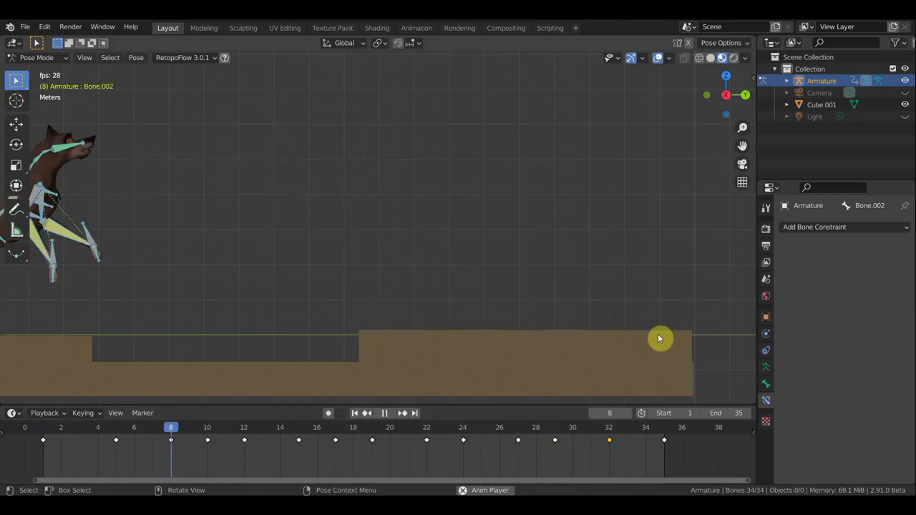
key("space")
Review frames 29 and 27 with the bones hidden to see the plain wolf.
mouse_move(609, 436)
left_mouse_down()
mouse_move(551, 437)
mouse_move(668, 452)
mouse_move(562, 451)
left_mouse_up()
left_click_drag(624, 455, 513, 455)
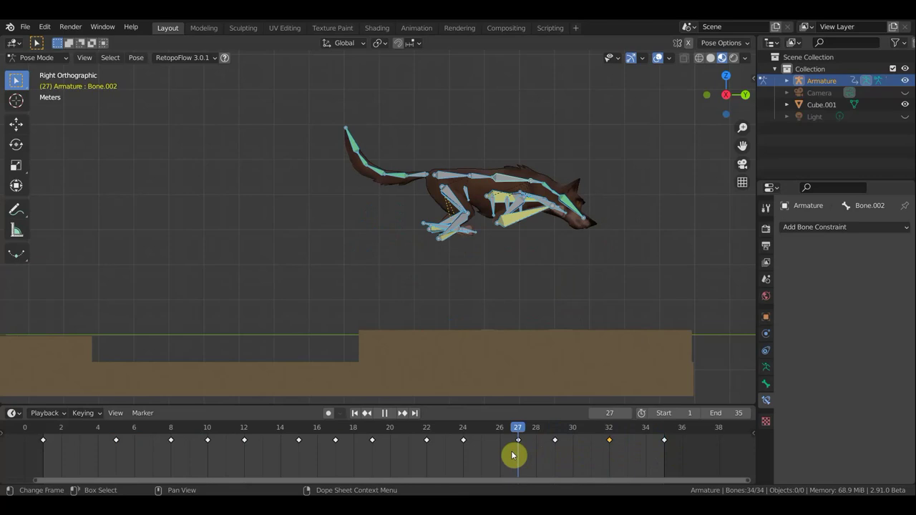
left_click(658, 58)
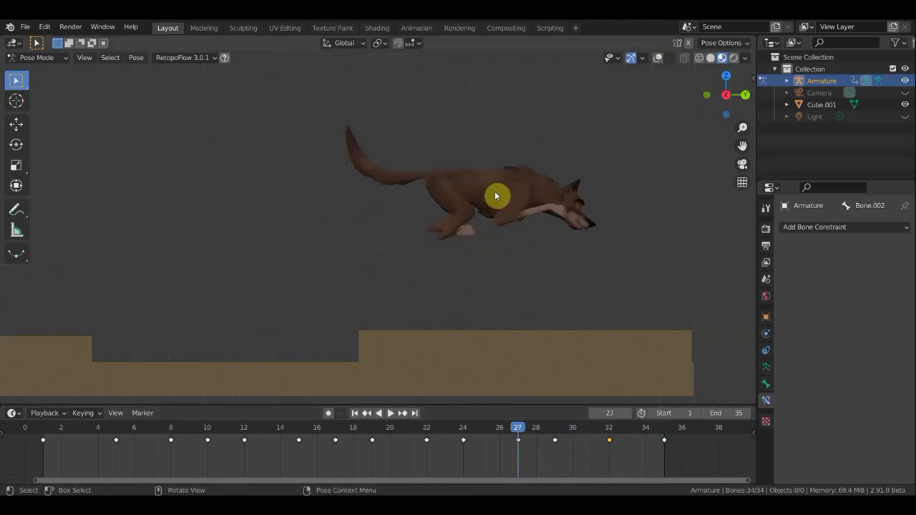
Show the bones again and move the root bone to the new mid-jump position.
mouse_move(642, 209)
middle_mouse_down()
mouse_move(552, 222)
mouse_move(593, 215)
middle_mouse_up()
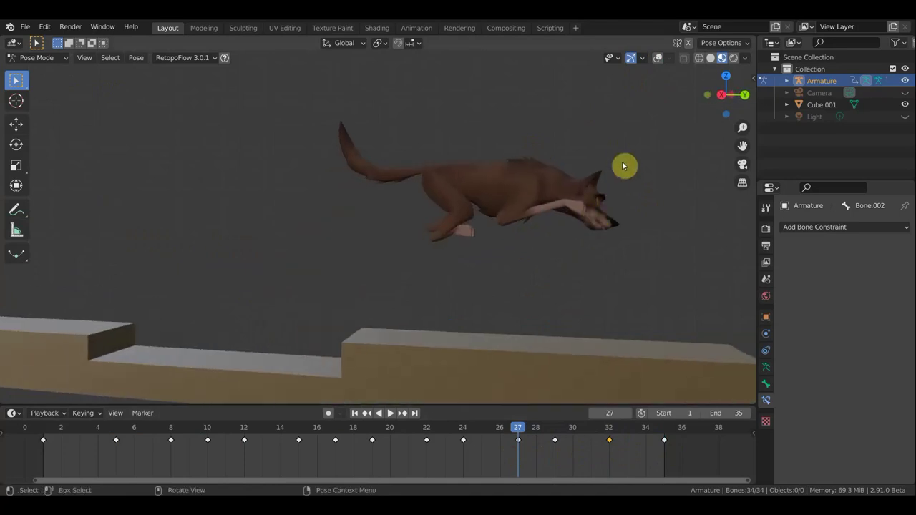
left_click(657, 60)
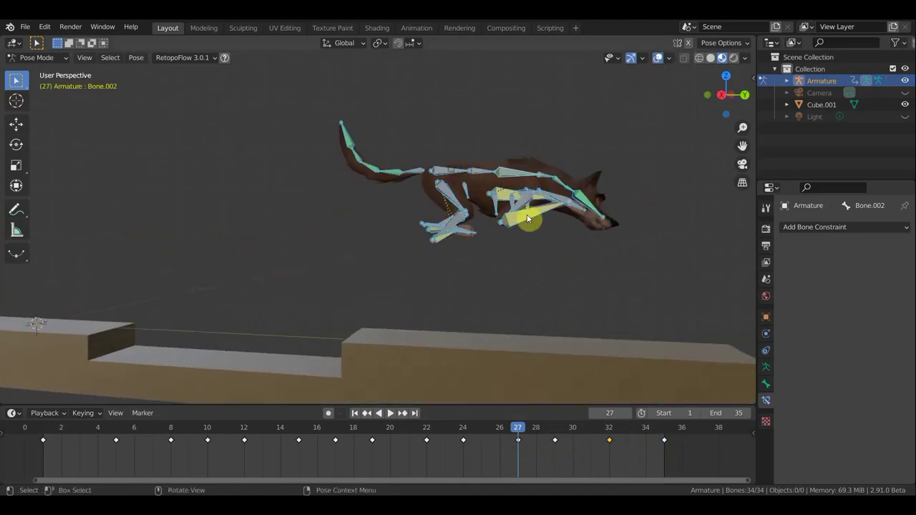
left_click(529, 215)
key("g")
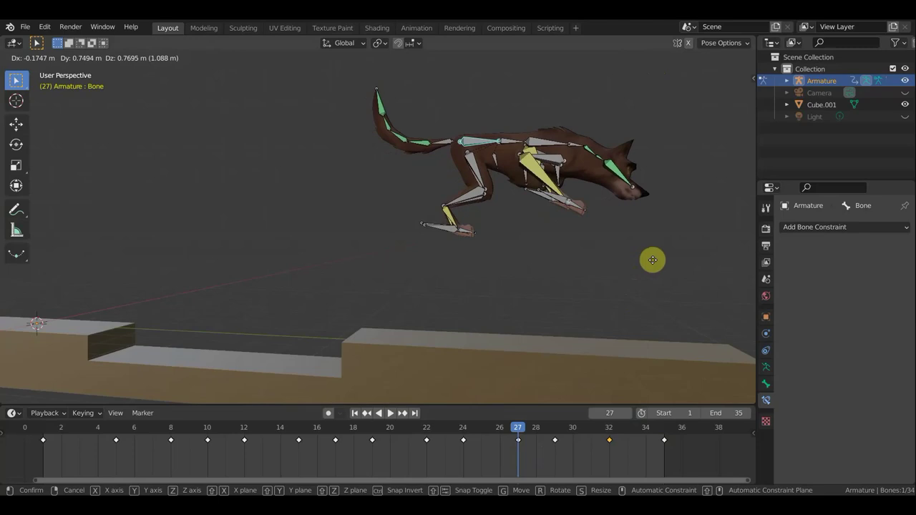
left_click(648, 261)
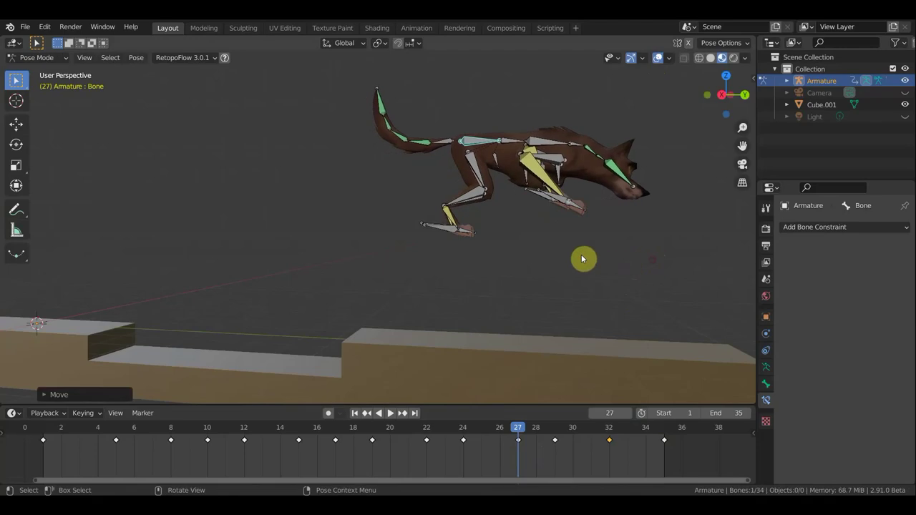
Tuck the hind legs by repositioning foot bone Bone.034 and the rear foot bone.
left_click(444, 233)
key("g")
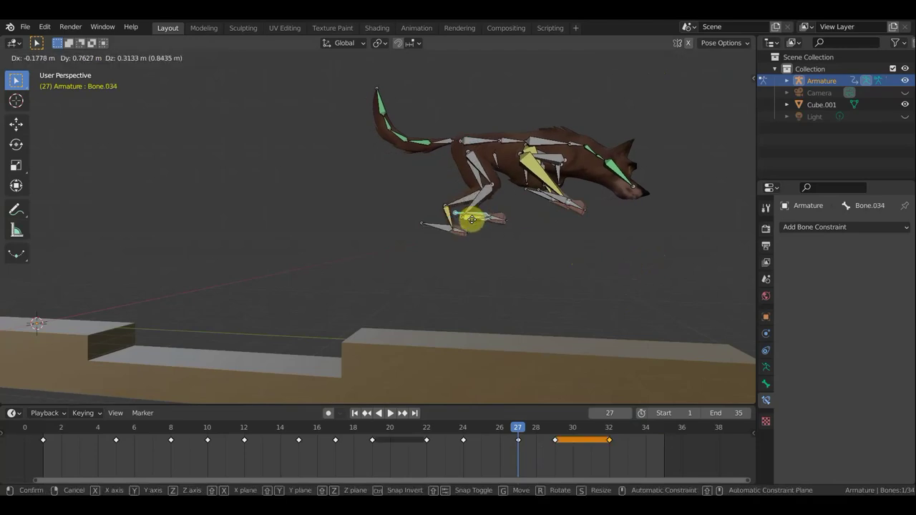
left_click(462, 217)
left_click(437, 227)
key("g")
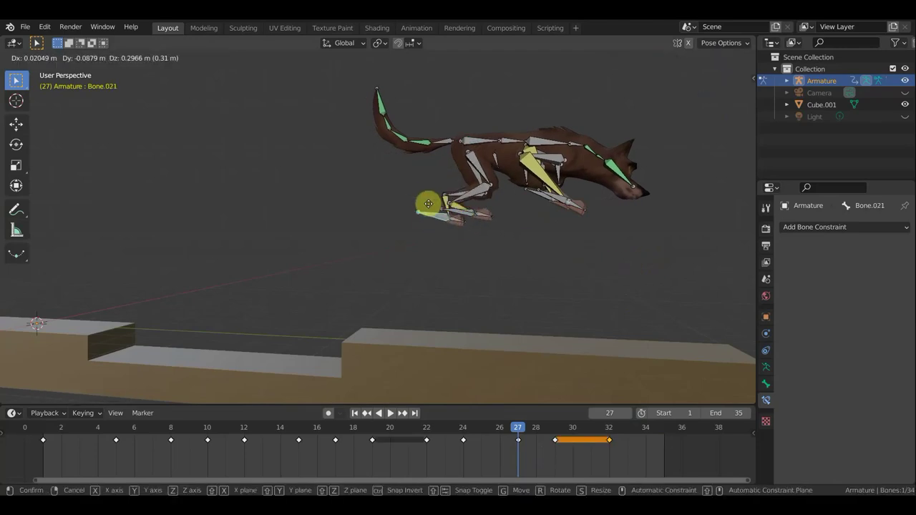
left_click(420, 196)
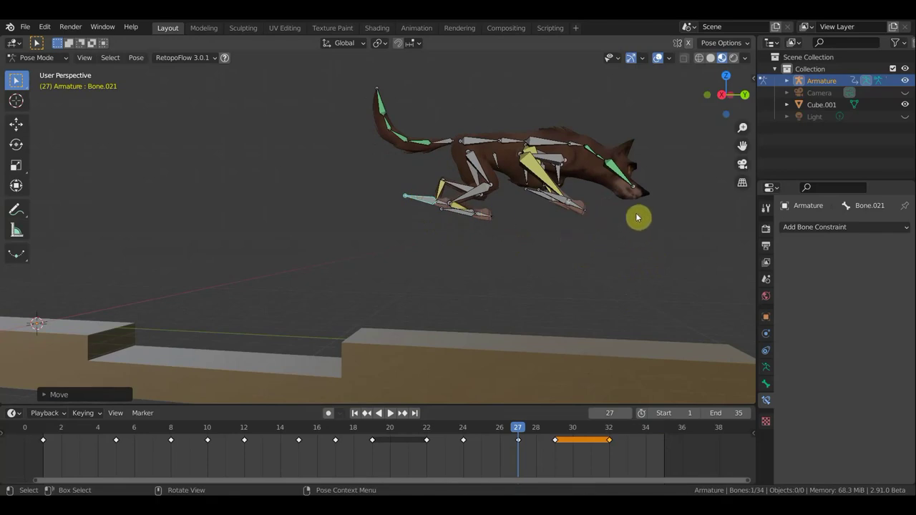
Rotate the head bone to tilt the wolf's head upward.
left_click(593, 152)
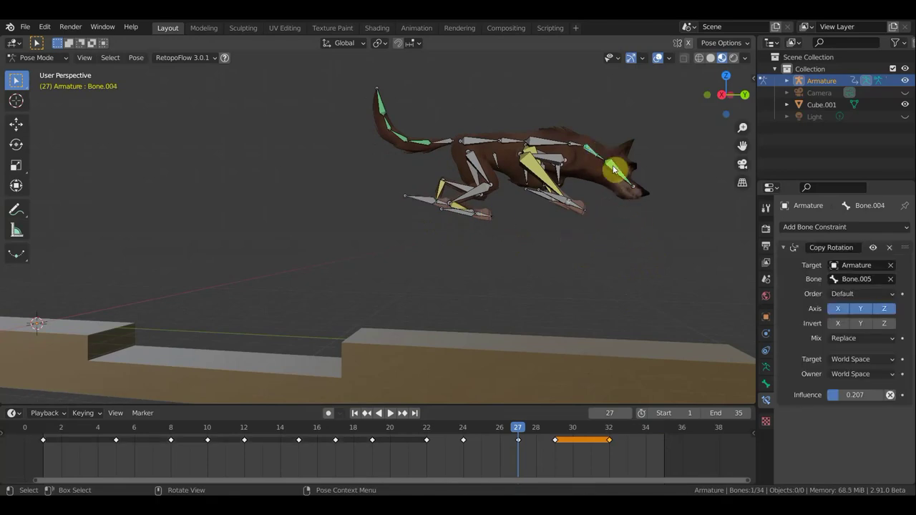
key("r")
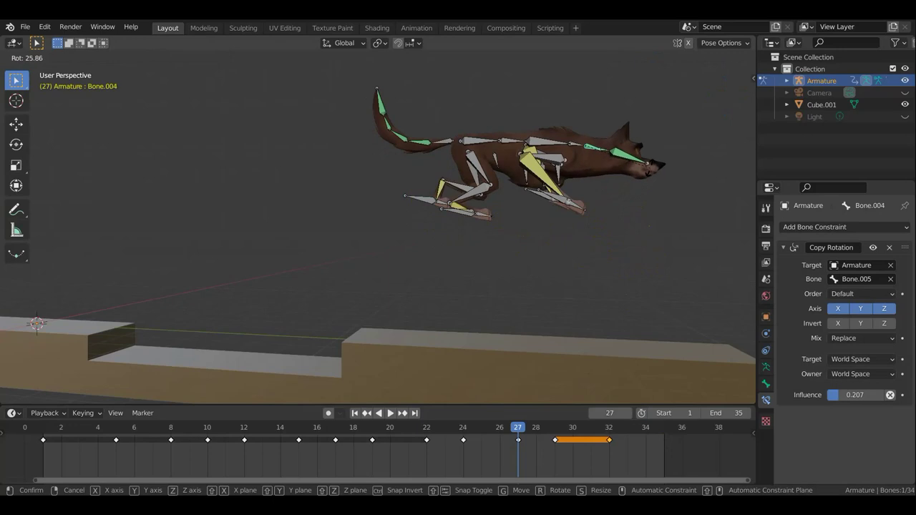
left_click(654, 180)
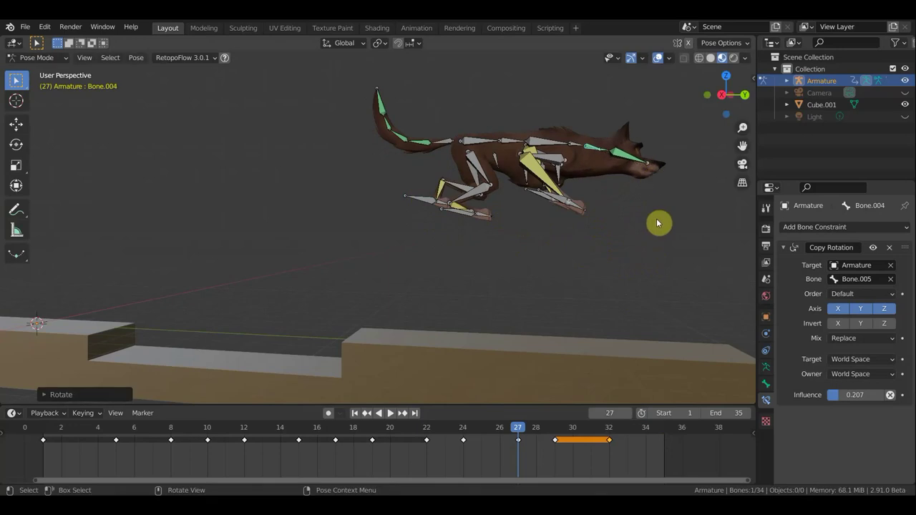
Key Location & Rotation for all bones, then preview around frame 27.
key("a")
key("i")
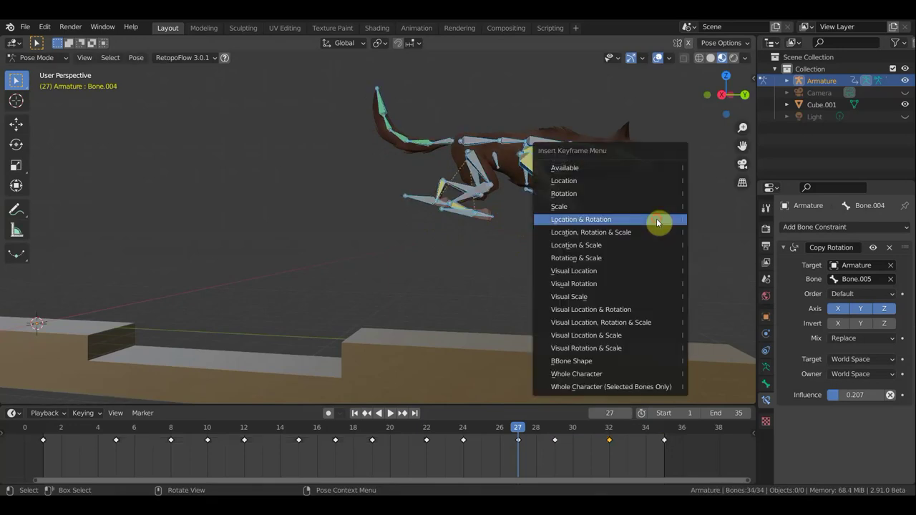
left_click(657, 223)
mouse_move(533, 431)
left_mouse_down()
mouse_move(522, 429)
mouse_move(552, 427)
mouse_move(427, 428)
mouse_move(553, 428)
mouse_move(520, 429)
left_mouse_up()
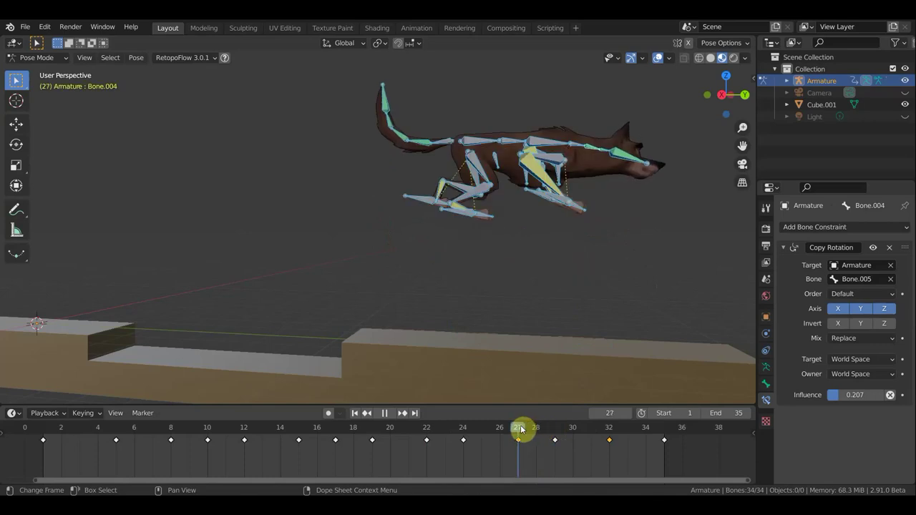
Stretch the hind legs by moving the foot control and rear foot bones.
left_click(450, 213)
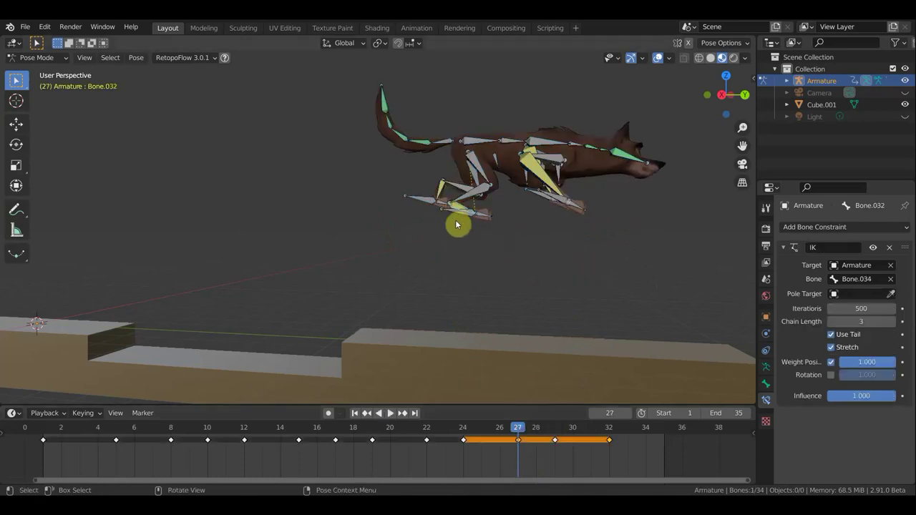
key("g")
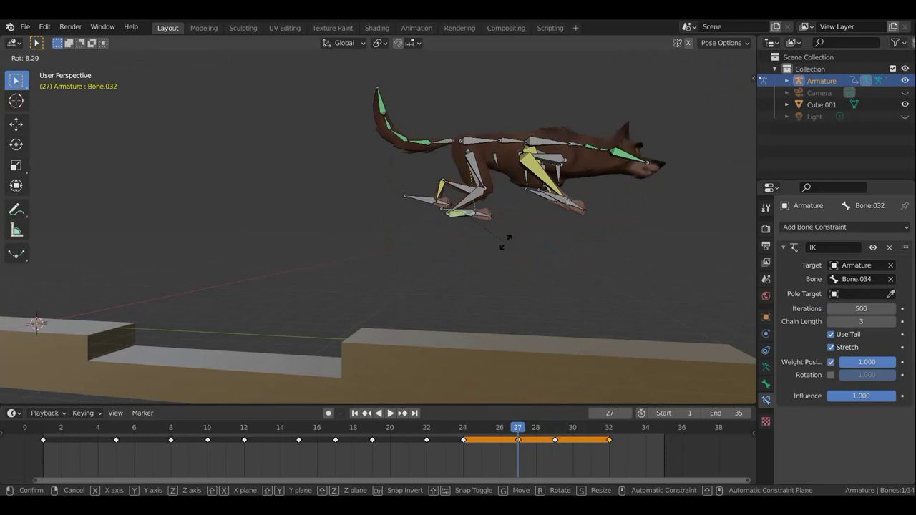
left_click(489, 244)
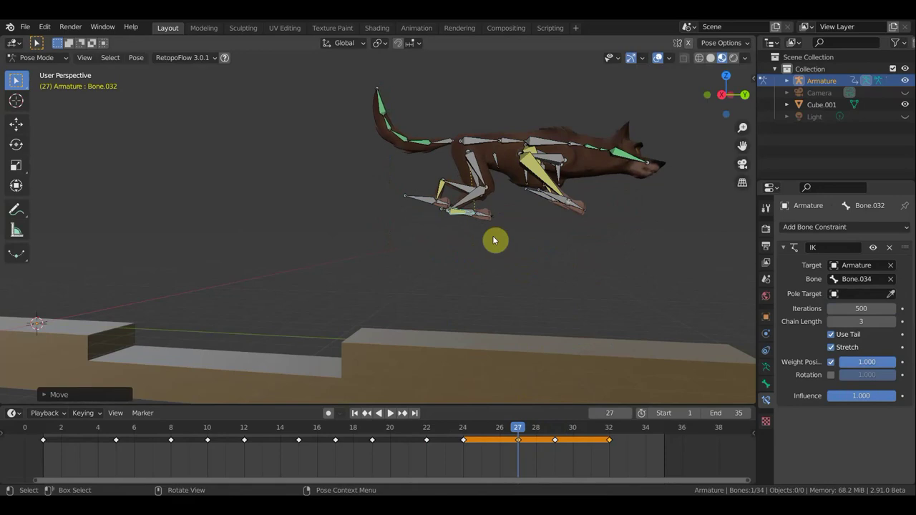
key("ctrl+z")
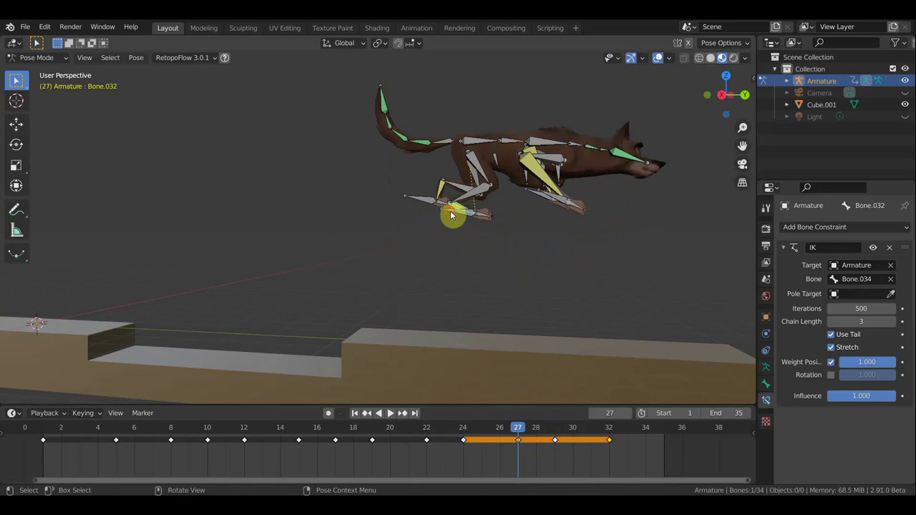
left_click(460, 222)
key("g")
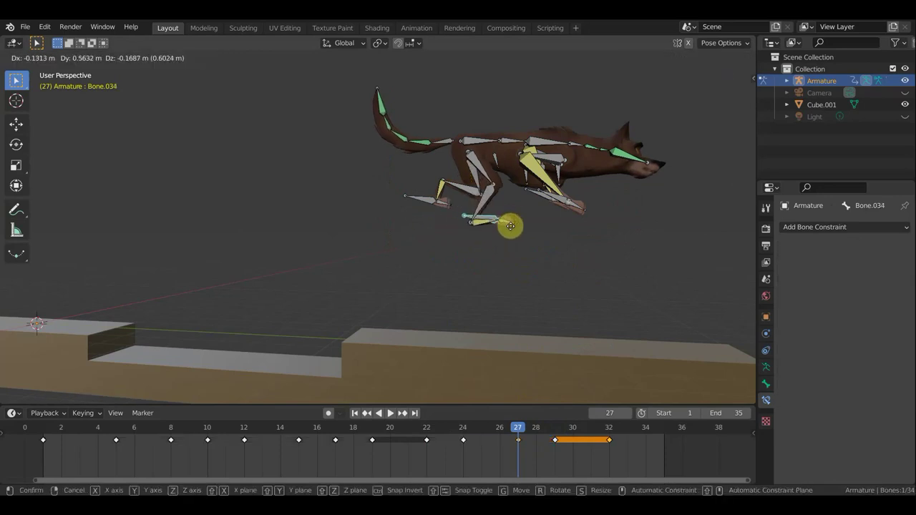
left_click(526, 228)
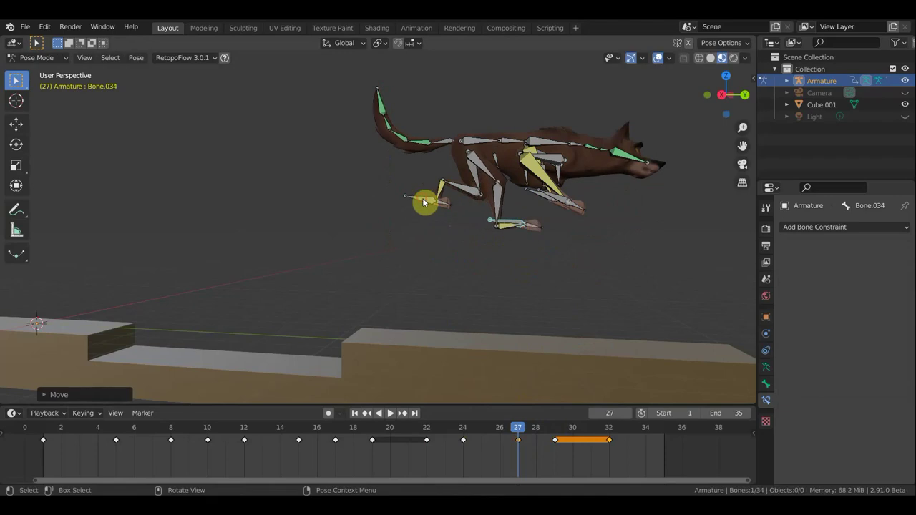
left_click(427, 201)
key("g")
left_click(495, 217)
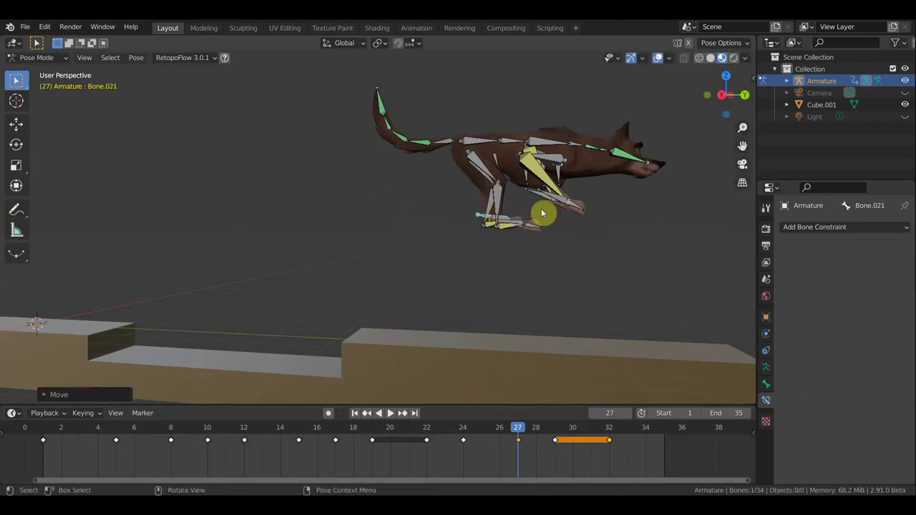
Stretch the front foot forward and adjust the rear foot's rotation and position.
left_click(554, 201)
key("g")
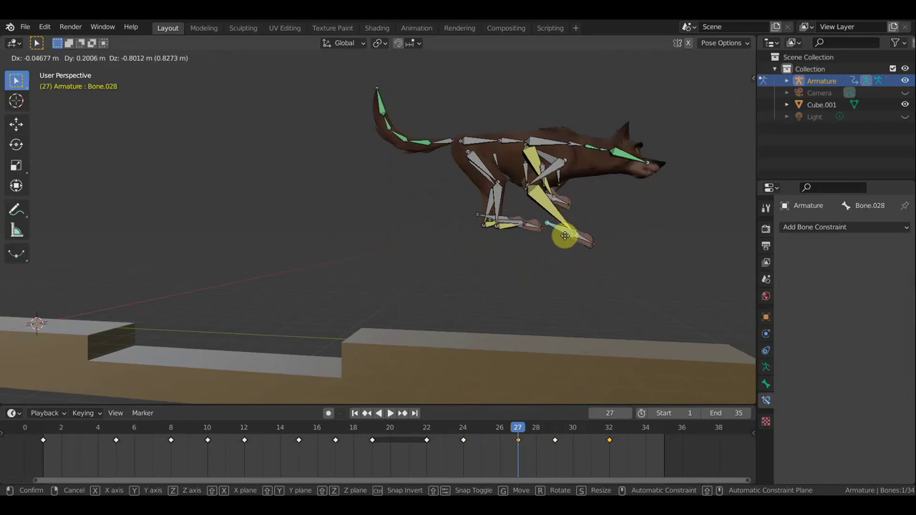
left_click(581, 254)
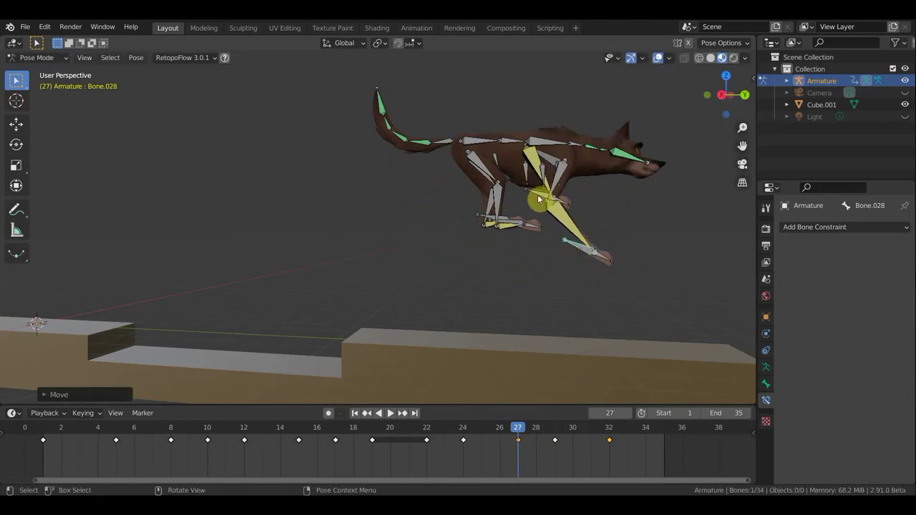
mouse_move(538, 198)
left_mouse_down()
mouse_move(550, 236)
mouse_move(480, 215)
mouse_move(469, 221)
left_mouse_up()
key("r")
left_click(503, 228)
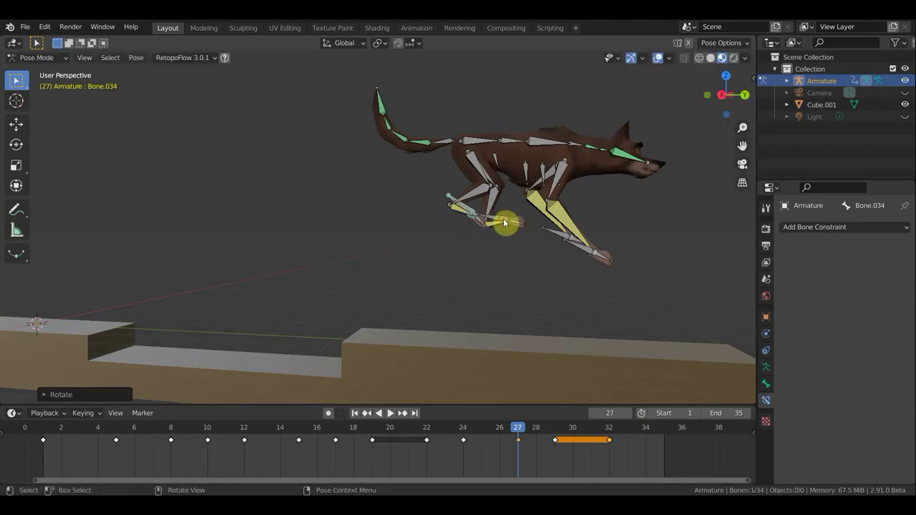
left_click(504, 223)
key("r")
left_click(520, 231)
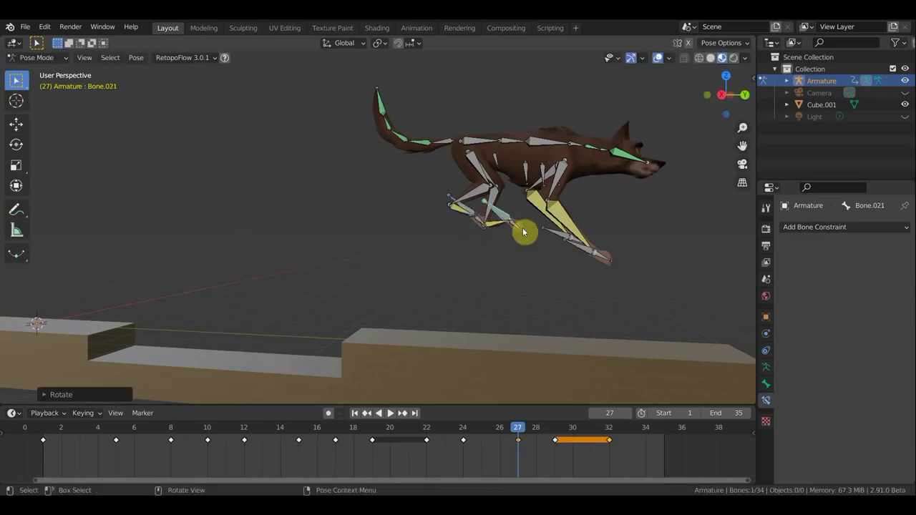
key("g")
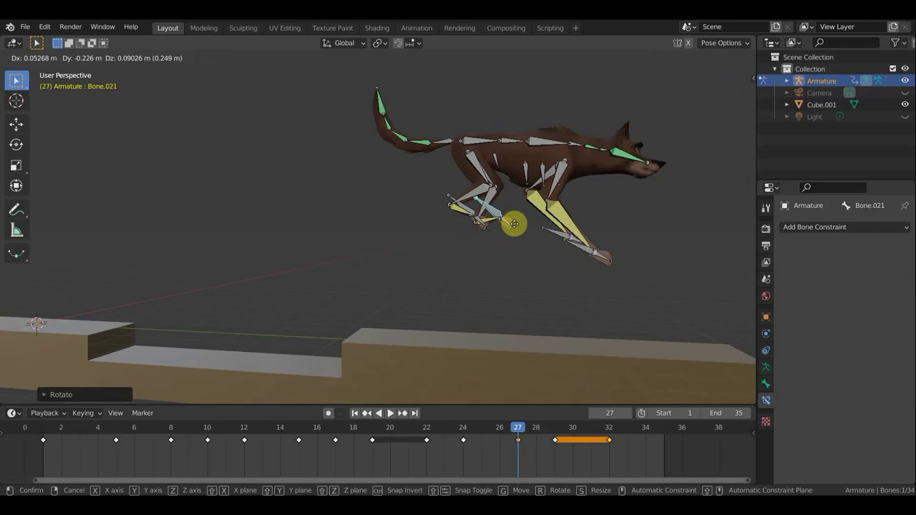
left_click(522, 226)
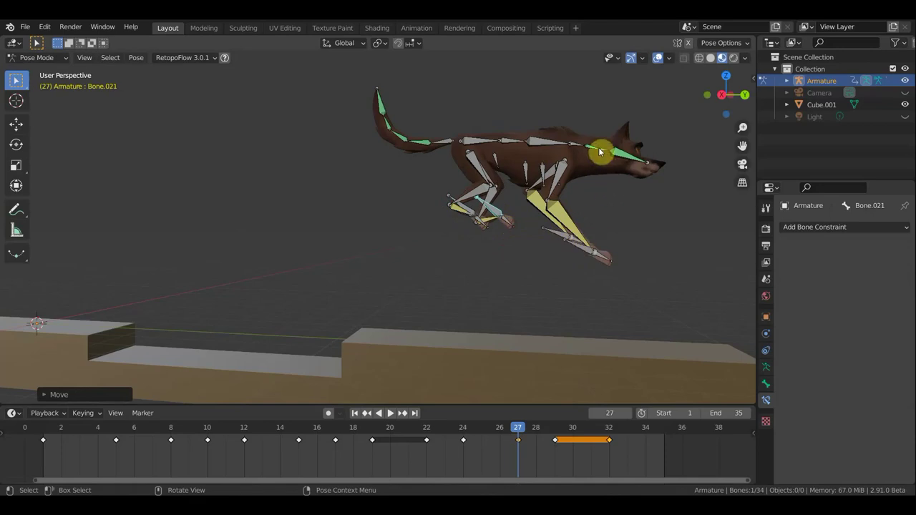
Lower the head with the neck bone and curl the tail upward.
left_click(627, 204)
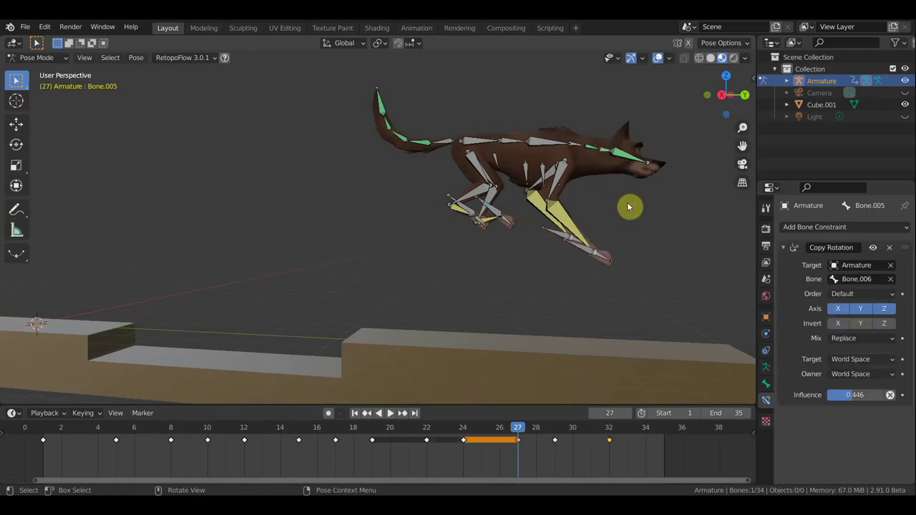
key("r")
left_click(600, 233)
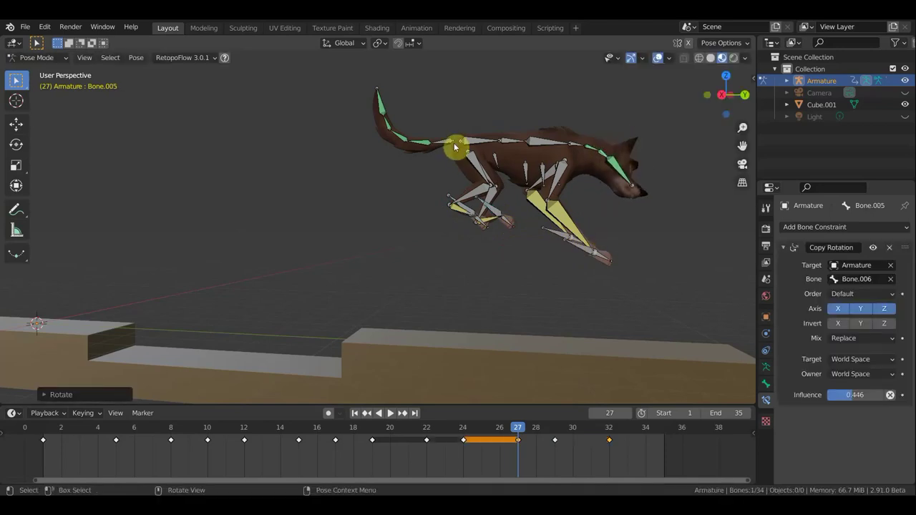
left_click(617, 229)
key("r")
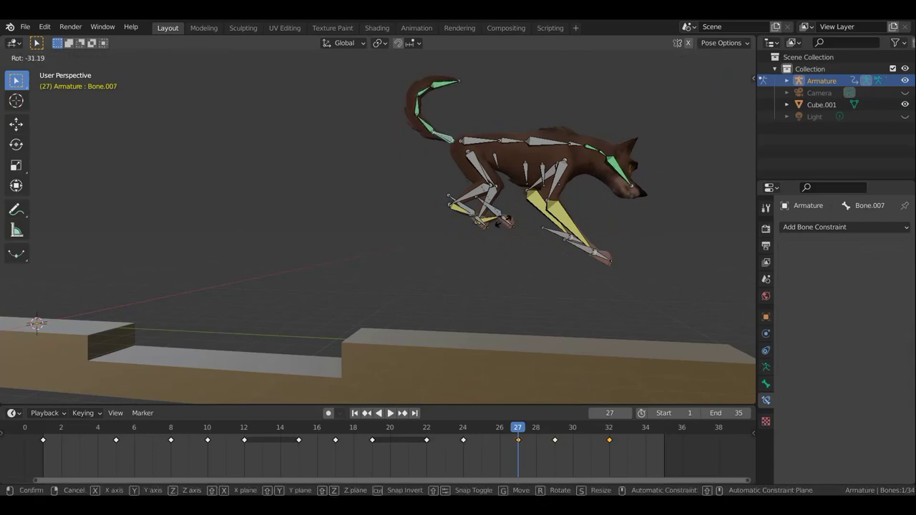
left_click(501, 223)
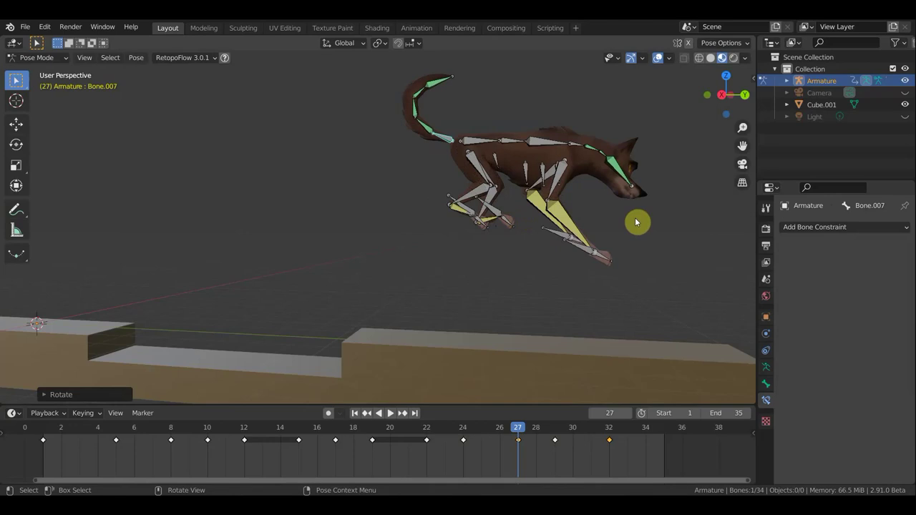
Key Location & Rotation for all bones and review the landing in Right Ortho view.
key("a")
key("i")
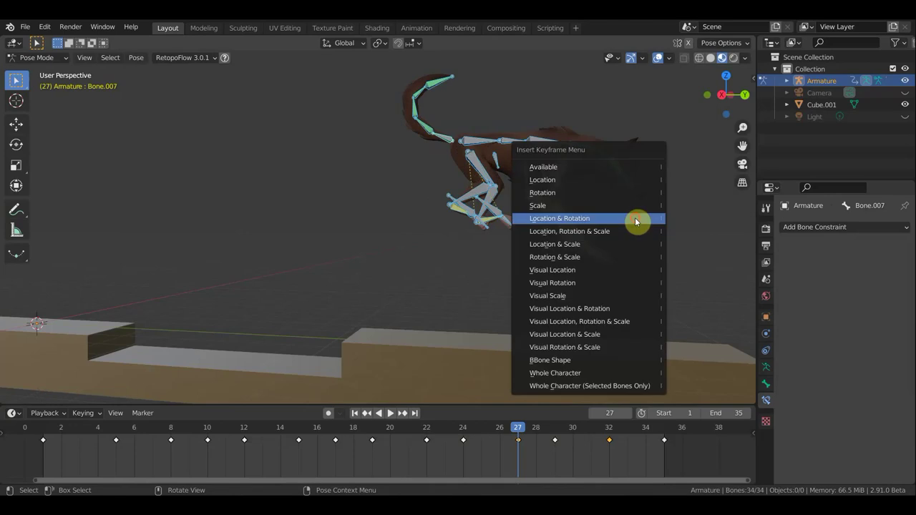
left_click(636, 222)
key("KP_3")
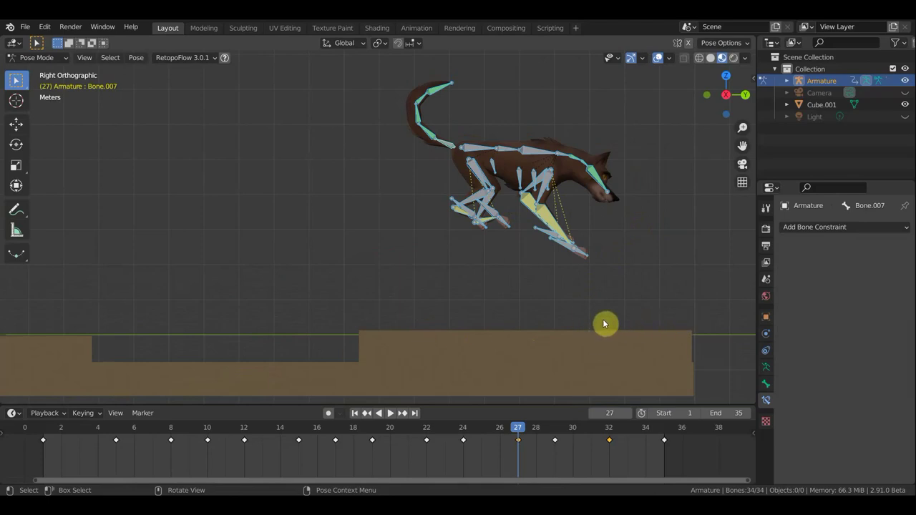
mouse_move(525, 427)
left_mouse_down()
mouse_move(609, 453)
mouse_move(665, 458)
mouse_move(551, 437)
left_mouse_up()
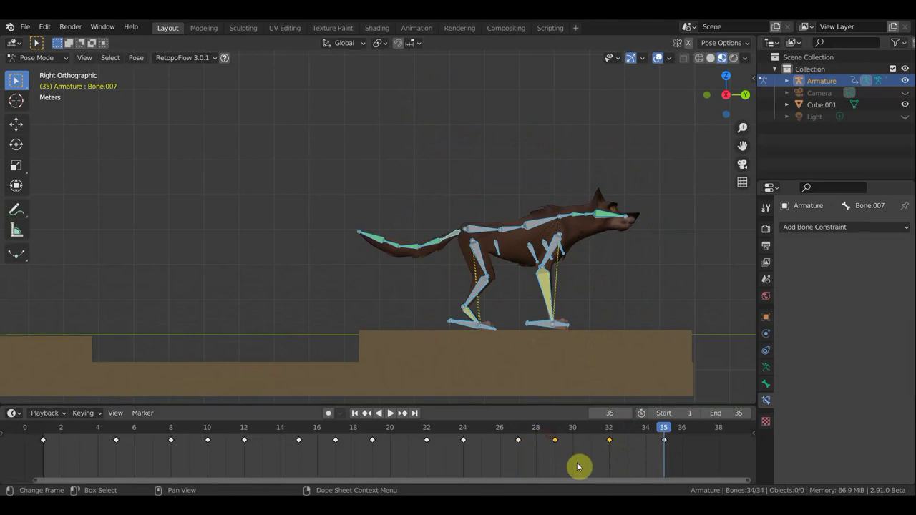
Undo an accidental key deletion and slide the frame 32 key to frame 34.
key("x")
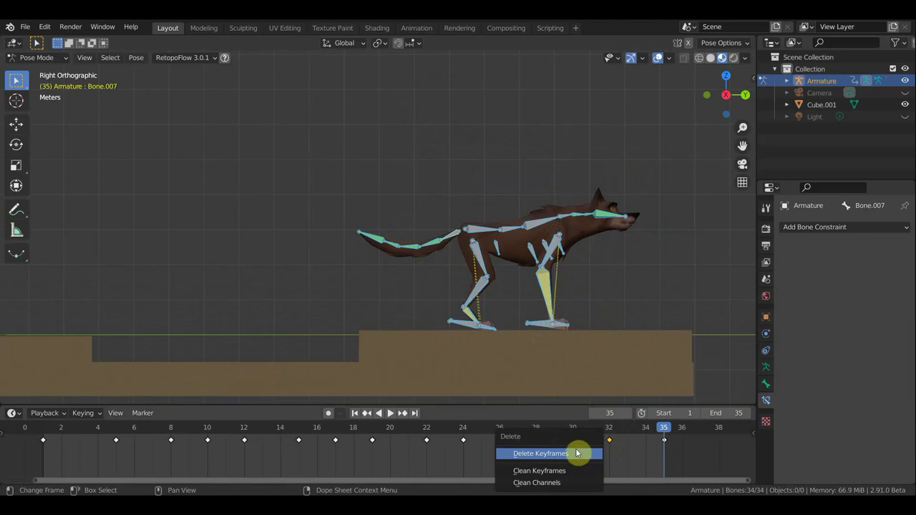
left_click(578, 456)
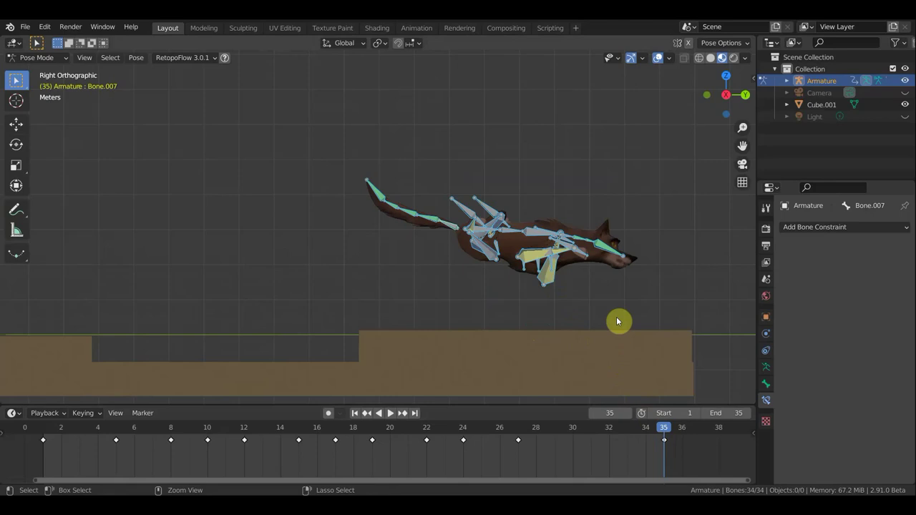
key("ctrl+z")
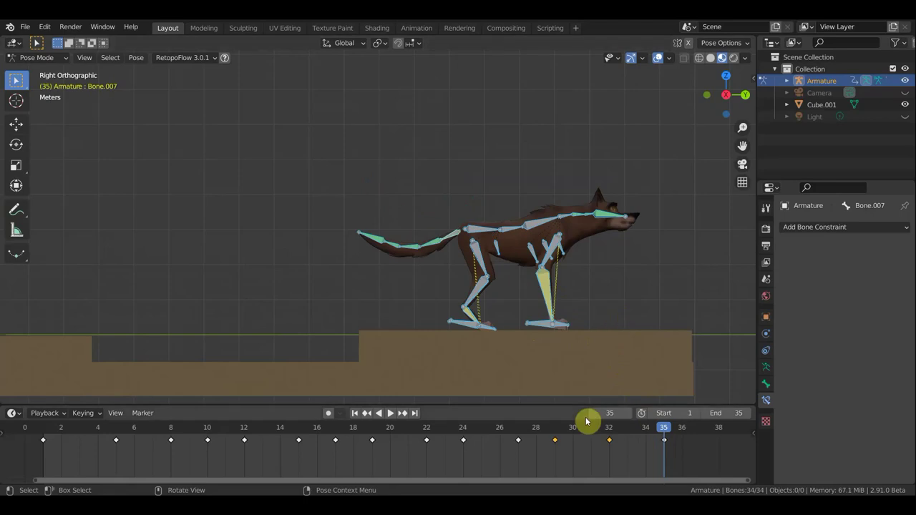
left_click(599, 438)
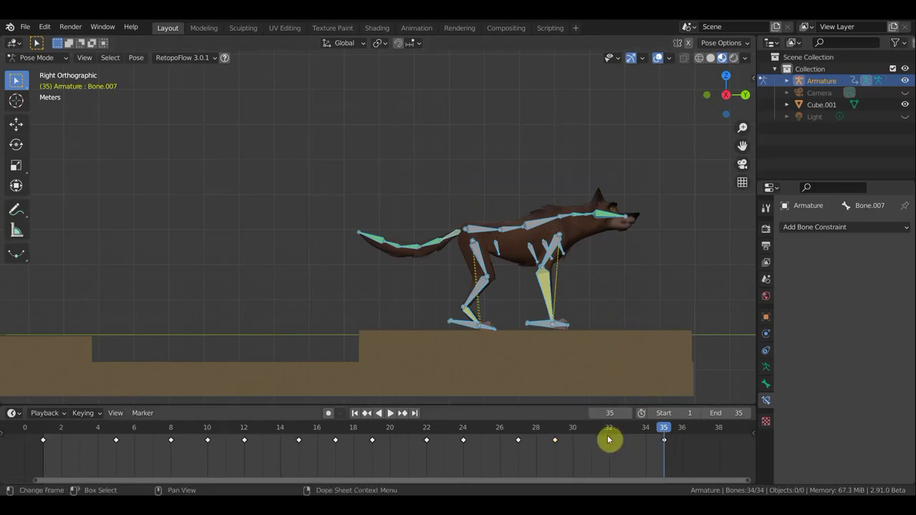
key("g")
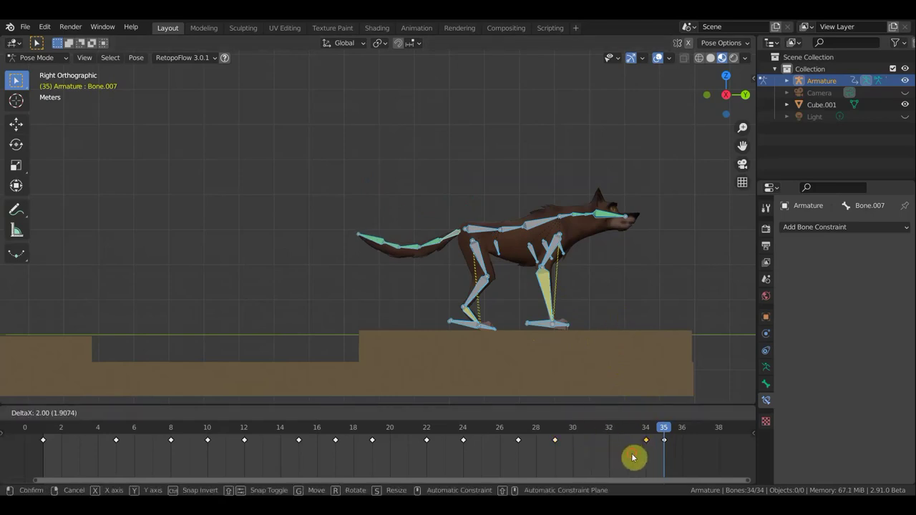
left_click(633, 458)
Move the frame 29 key to frame 30 and scrub through the landing.
left_click_drag(580, 450, 551, 438)
key("g")
left_click(578, 446)
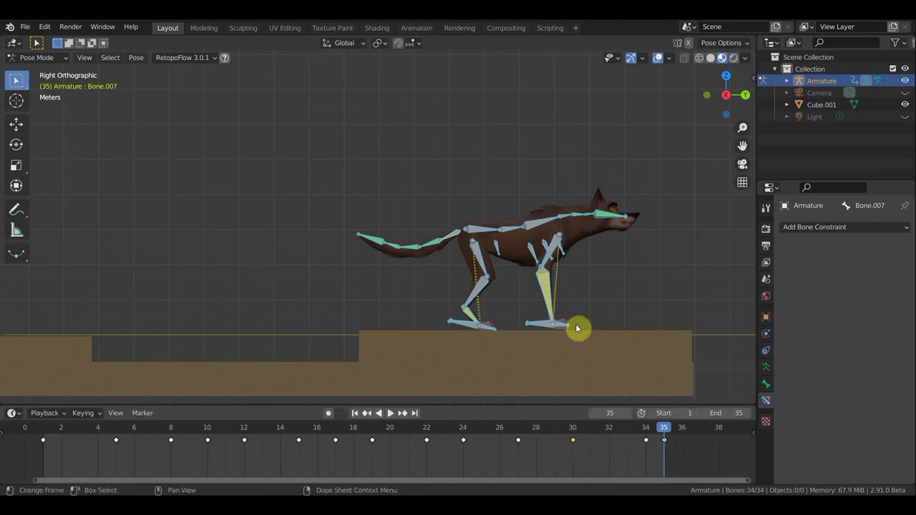
mouse_move(652, 433)
left_mouse_down()
mouse_move(398, 427)
mouse_move(546, 413)
mouse_move(580, 431)
mouse_move(661, 445)
mouse_move(447, 438)
mouse_move(575, 441)
left_mouse_up()
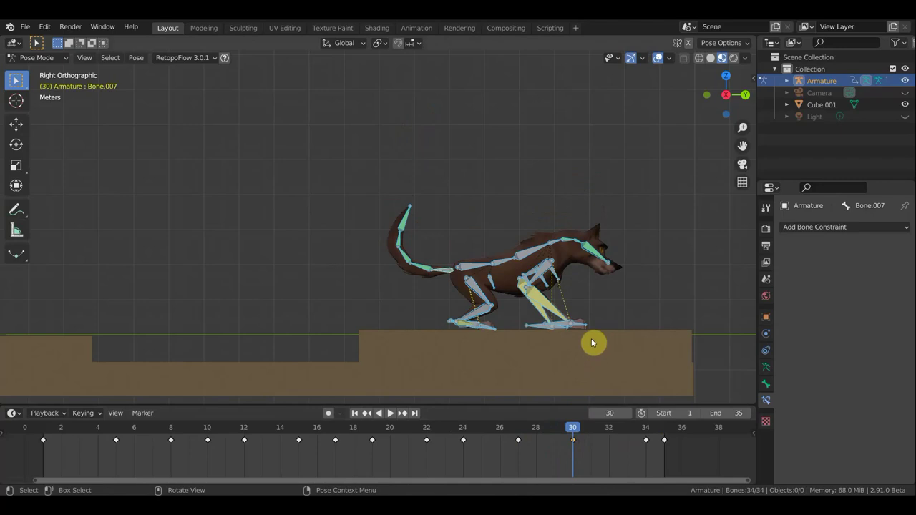
Shift the rig forward and tilt and lower the root body bone.
key("g")
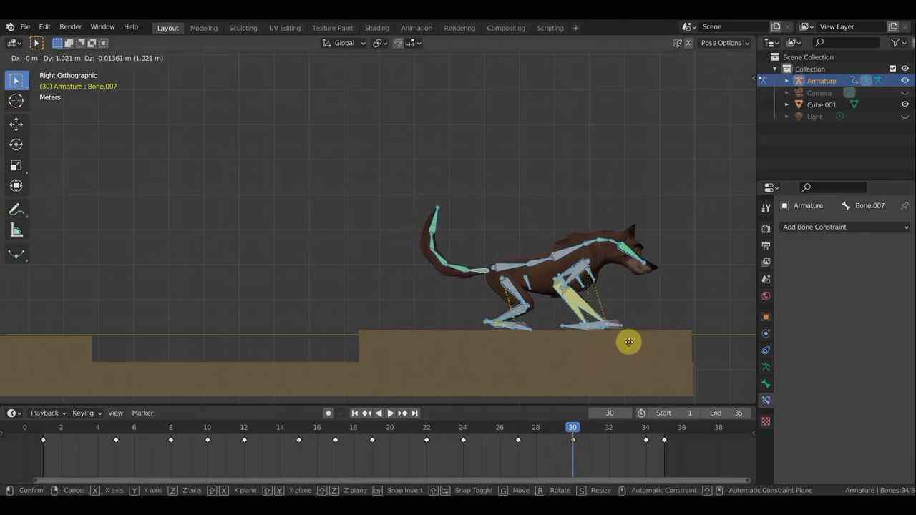
left_click(629, 342)
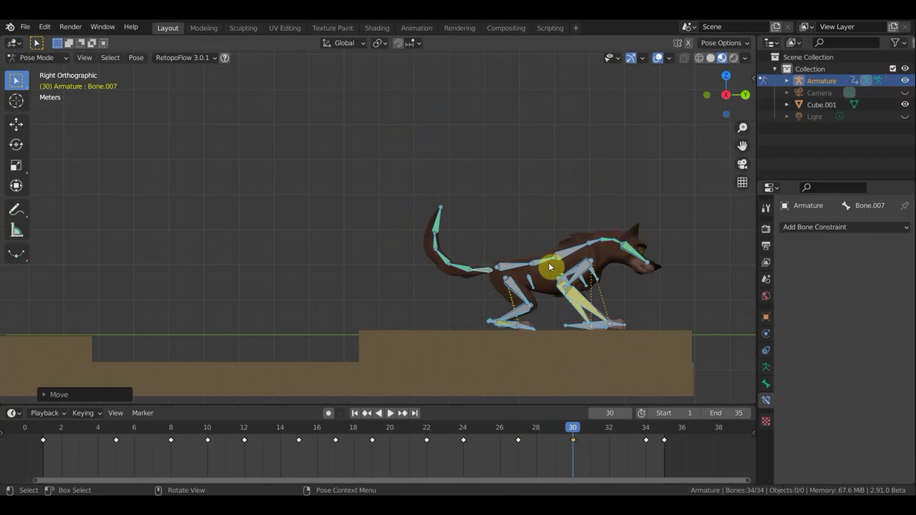
left_click(519, 267)
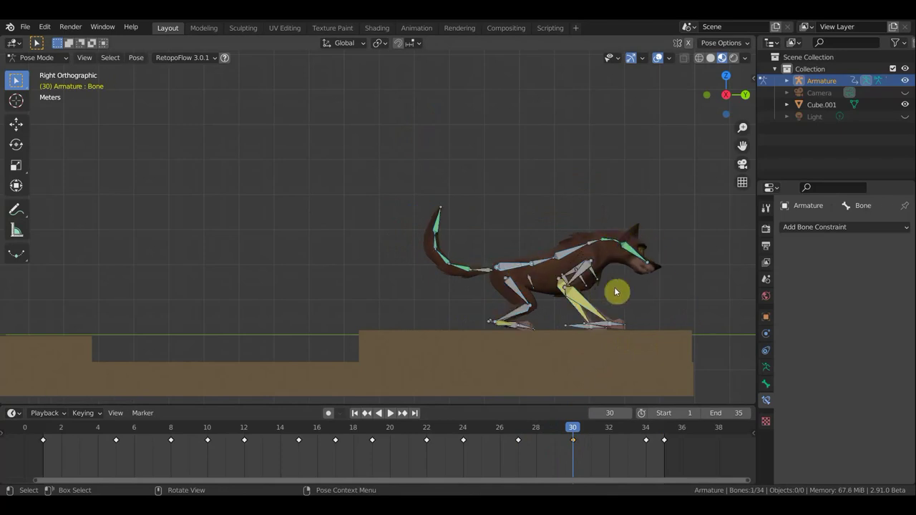
key("r")
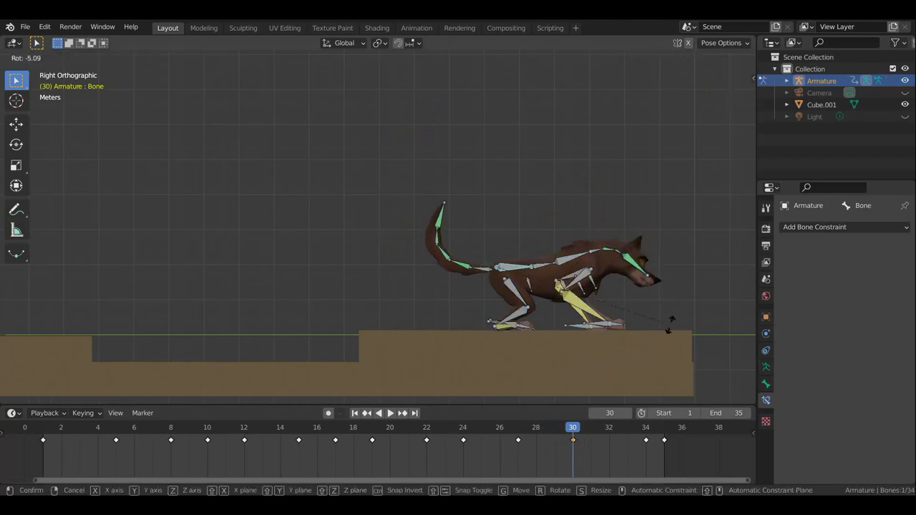
left_click(668, 364)
key("g")
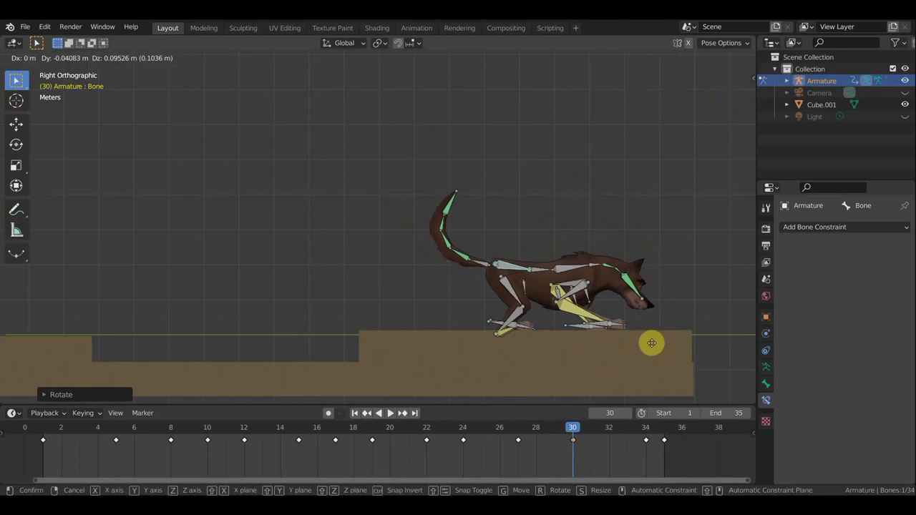
left_click(660, 326)
key("ctrl+z")
key("g")
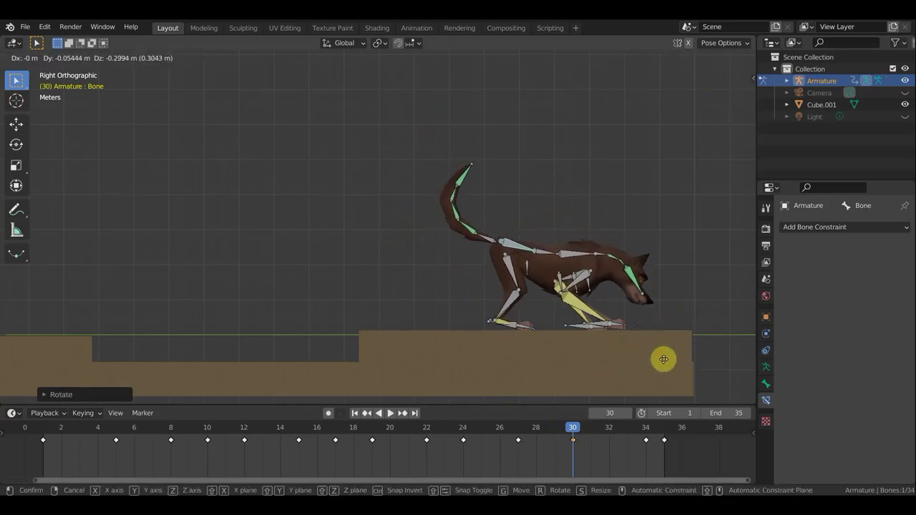
left_click(660, 362)
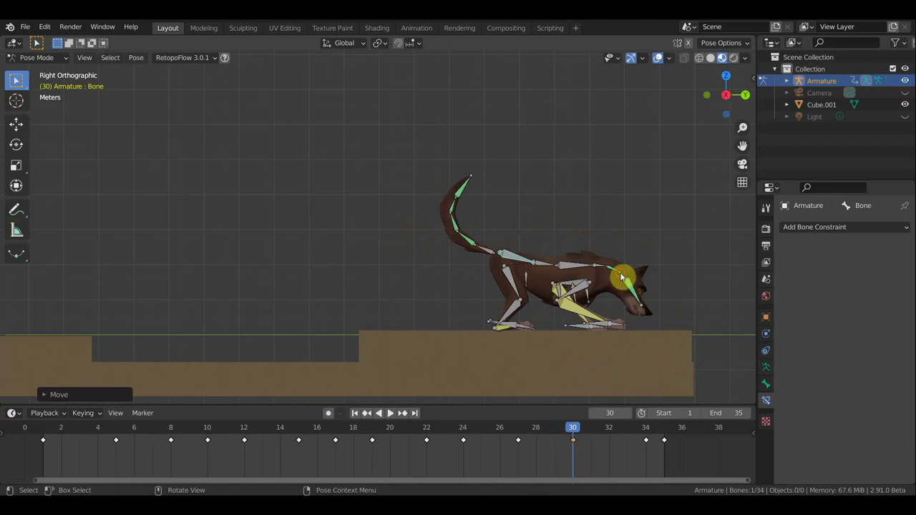
Raise the head with Bone.005 and key Location & Rotation for all bones.
left_click(633, 286)
key("r")
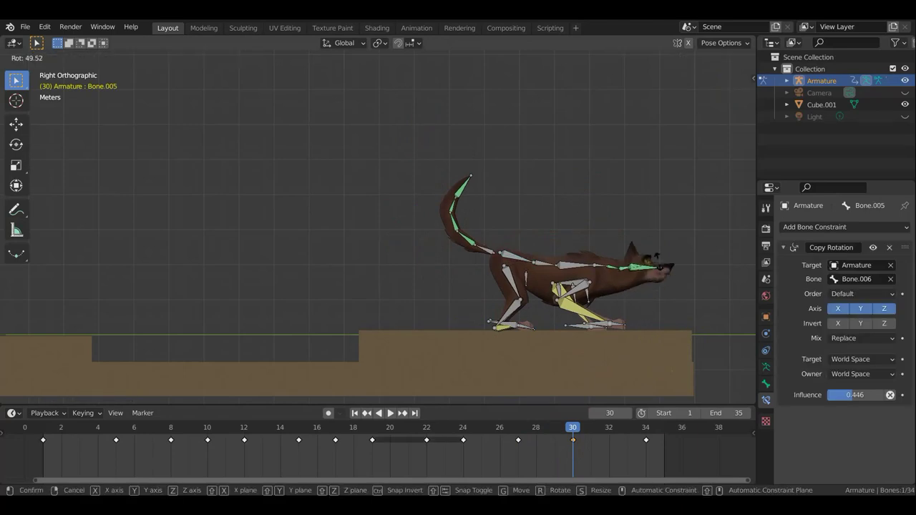
left_click(656, 256)
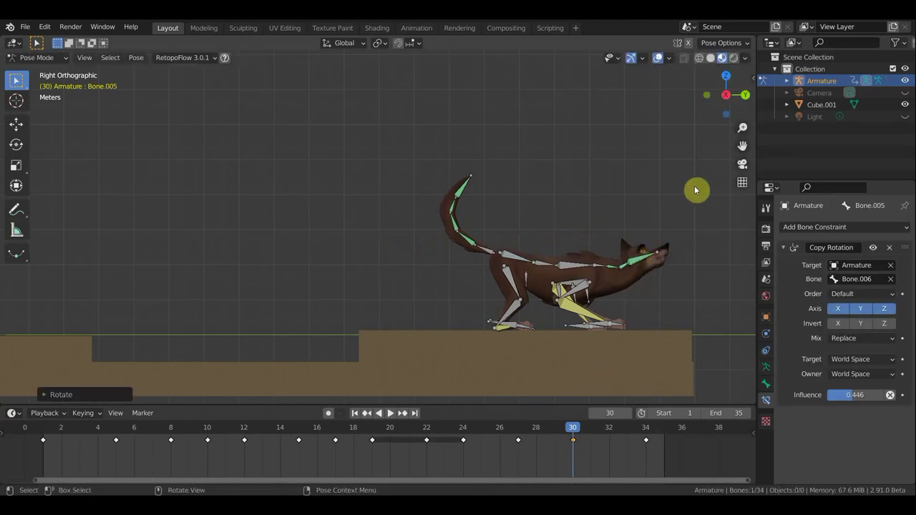
key("a")
key("i")
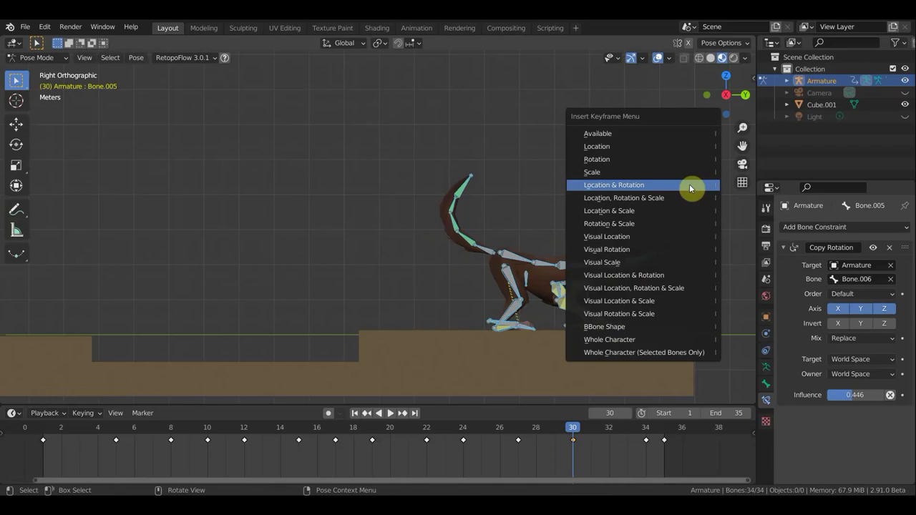
left_click(689, 185)
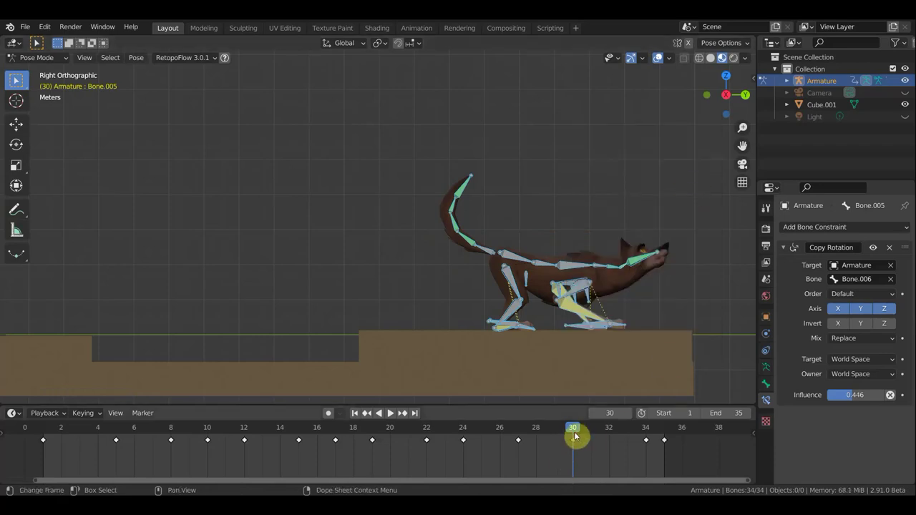
At frame 34, move the wolf rig forward along the block and key Location & Rotation.
key("space")
key("space")
left_click_drag(597, 437, 646, 441)
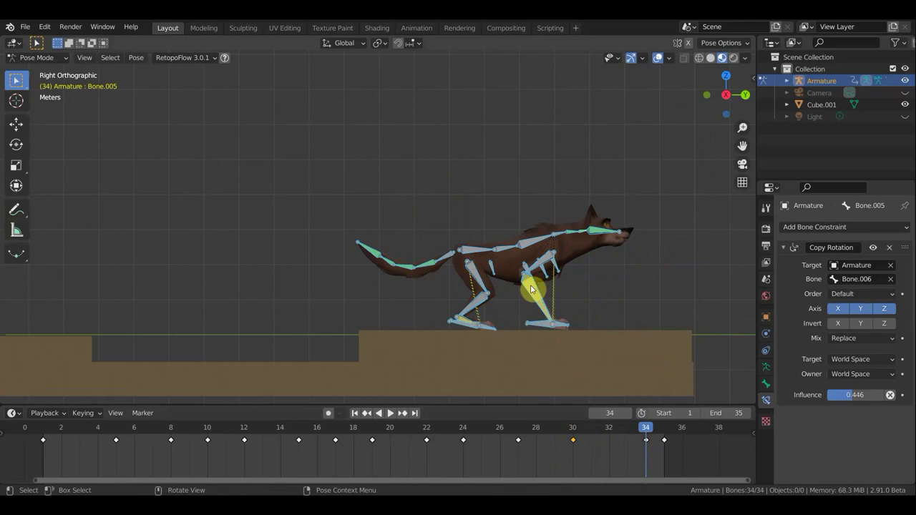
left_click(16, 125)
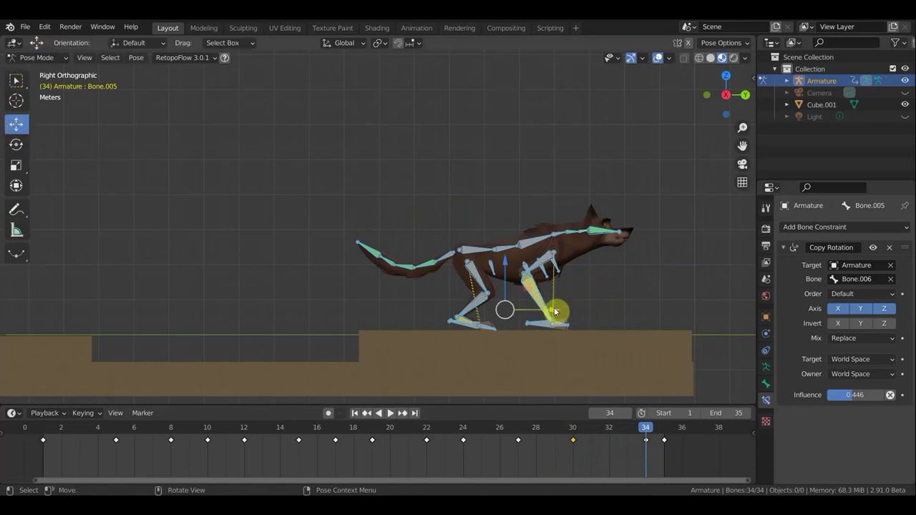
left_click_drag(554, 308, 615, 322)
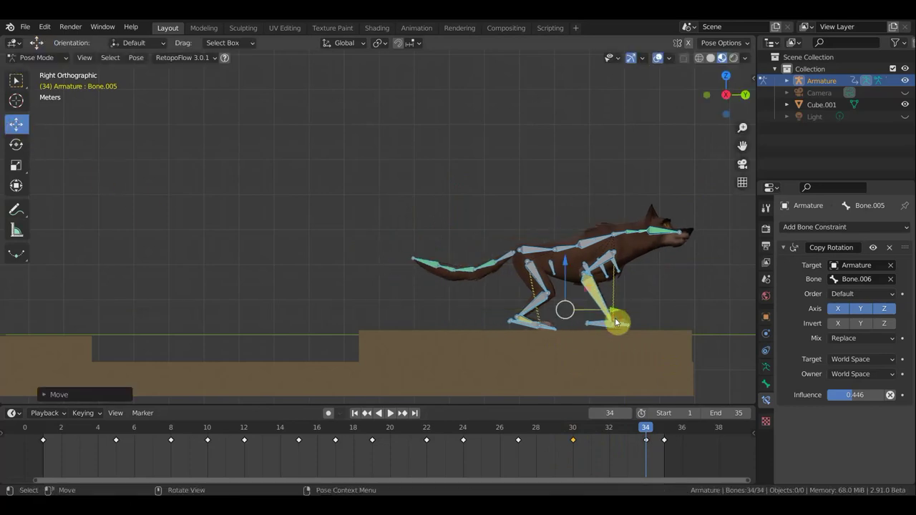
left_click_drag(613, 312, 613, 310)
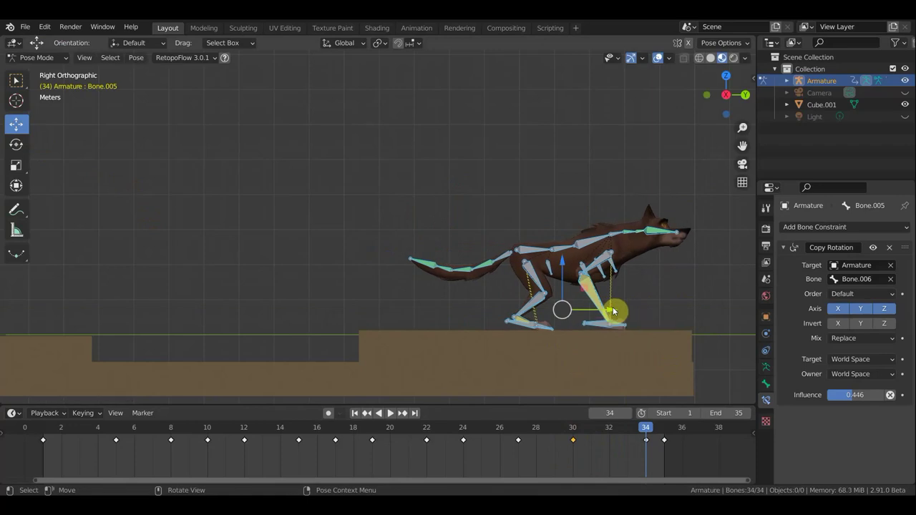
key("i")
left_click(613, 310)
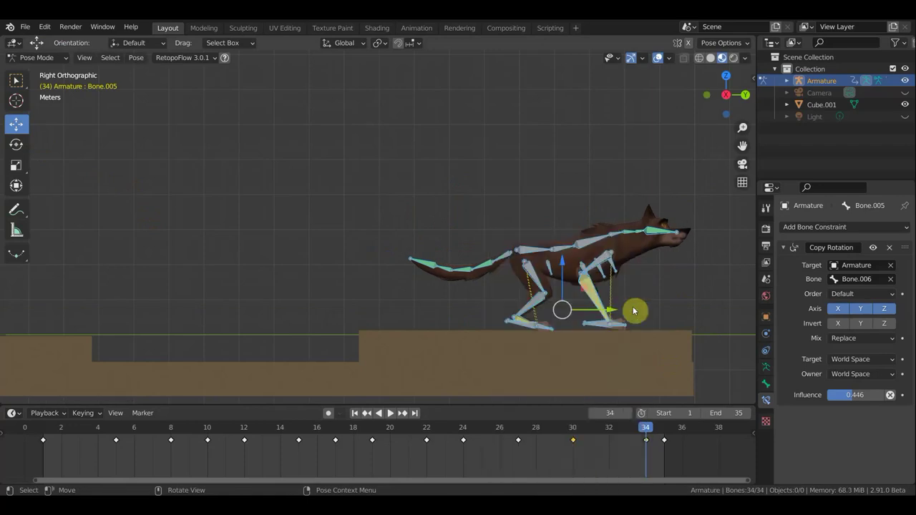
At frame 35, shift the root bone forward, key all bones, and play in reverse.
left_click_drag(649, 429, 662, 432)
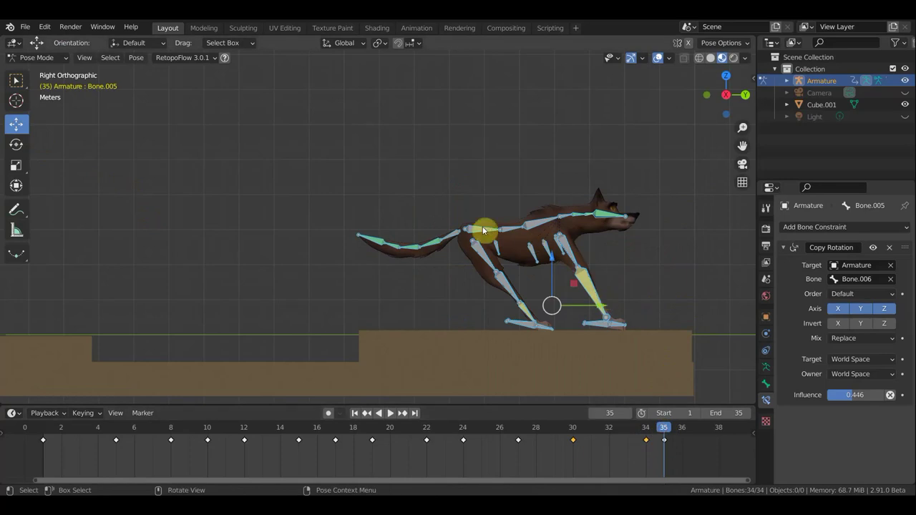
left_click(502, 247)
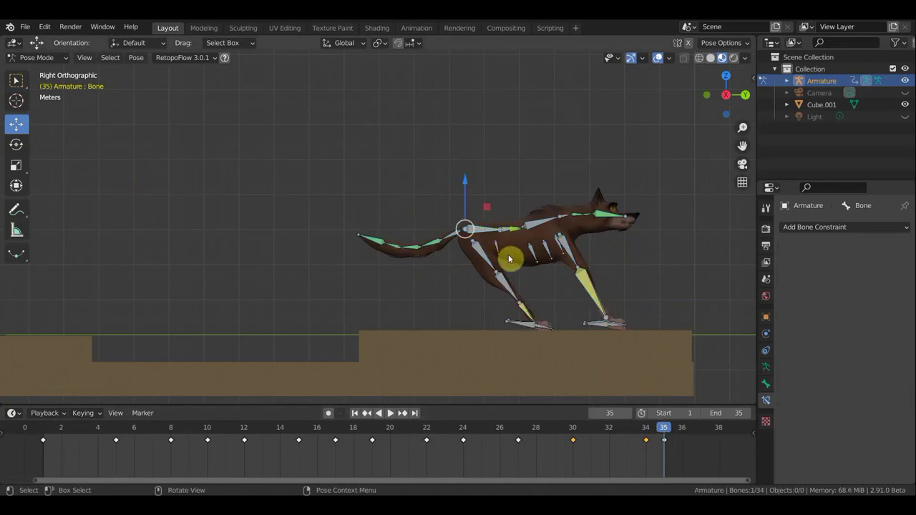
key("g")
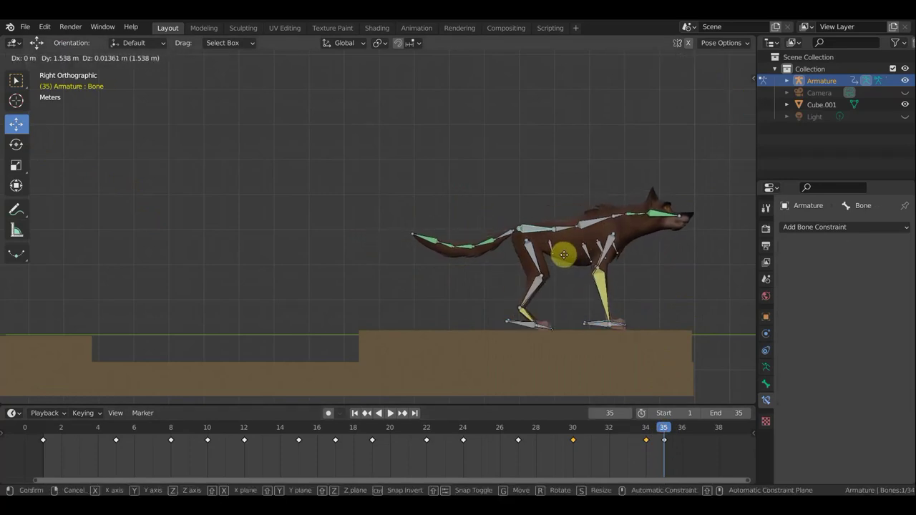
left_click(562, 256)
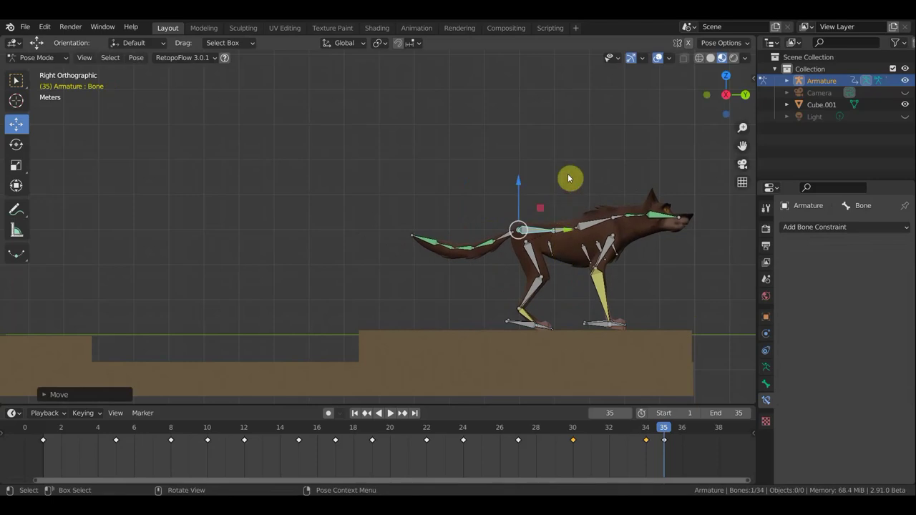
key("a")
key("i")
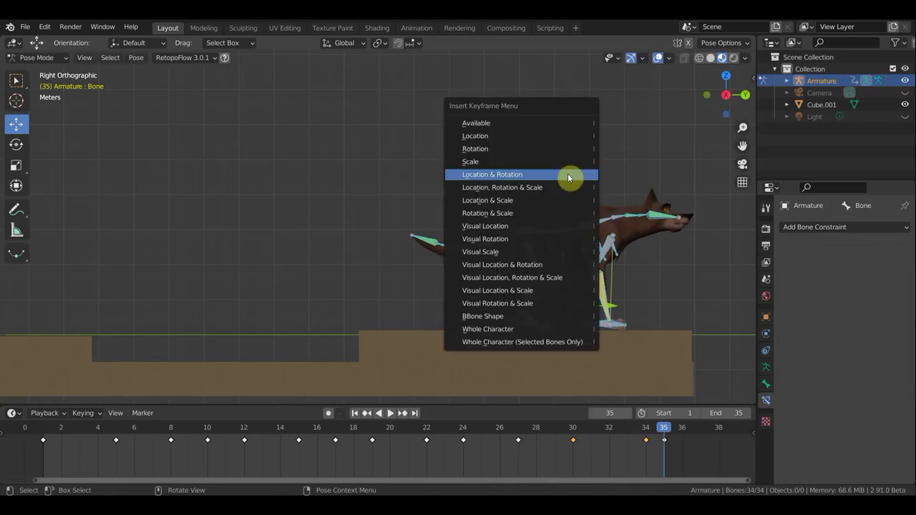
left_click(567, 173)
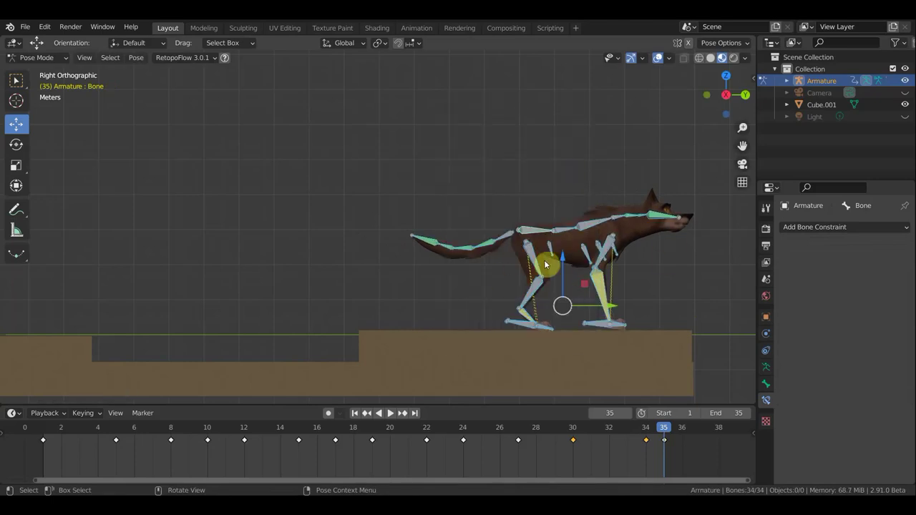
key("shift+ctrl+space")
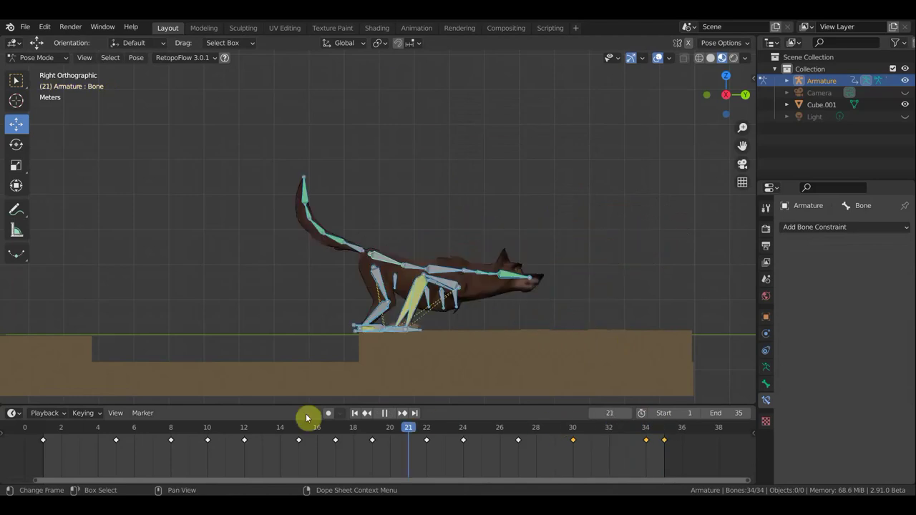
Frame the whole ground, hide overlays, restore Select Box, and play from frame 1.
key("space")
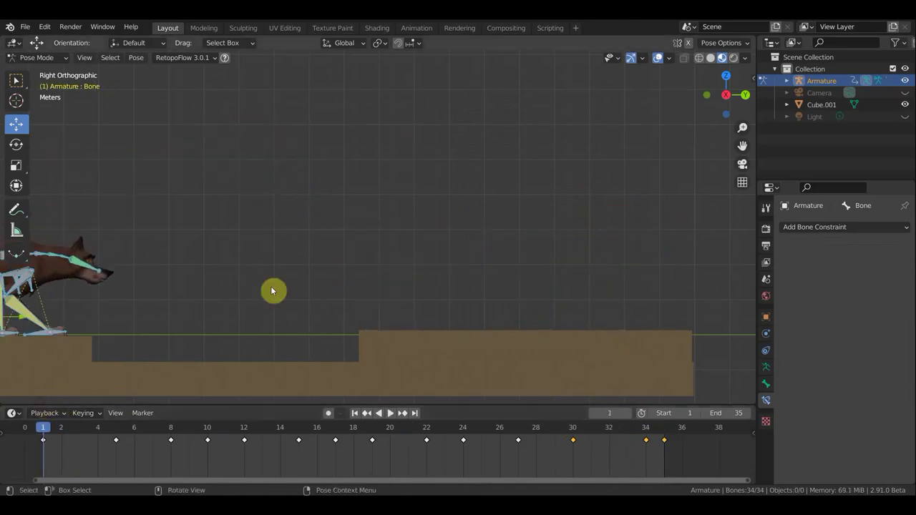
scroll(273, 282, "down", 2)
middle_click_drag(272, 282, 484, 251, "shift")
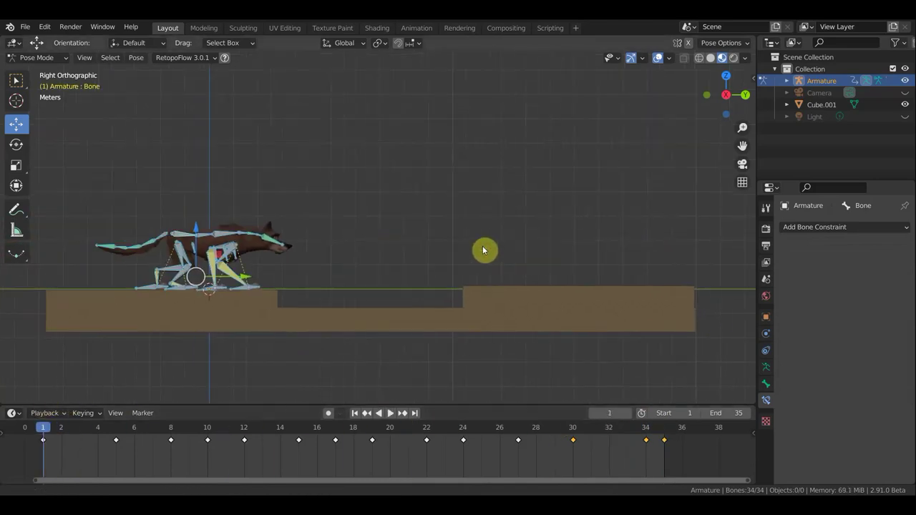
left_click(657, 58)
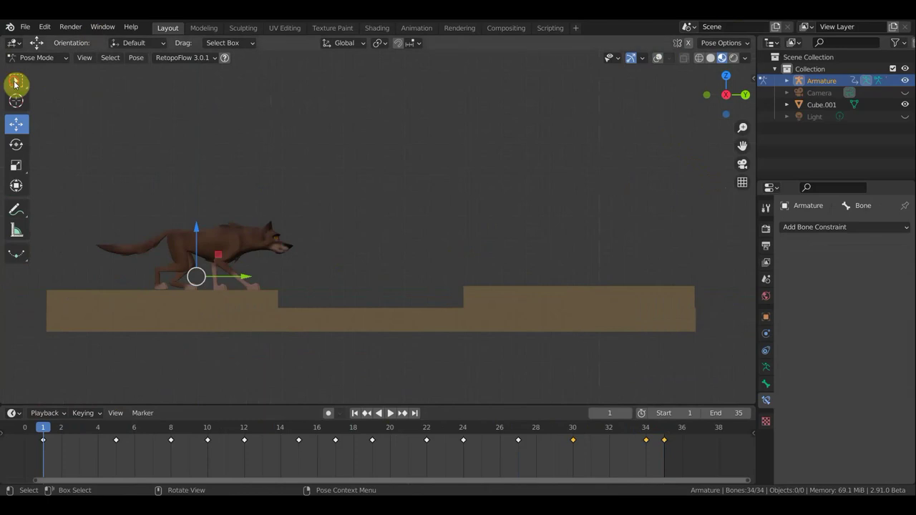
left_click(16, 80)
key("space")
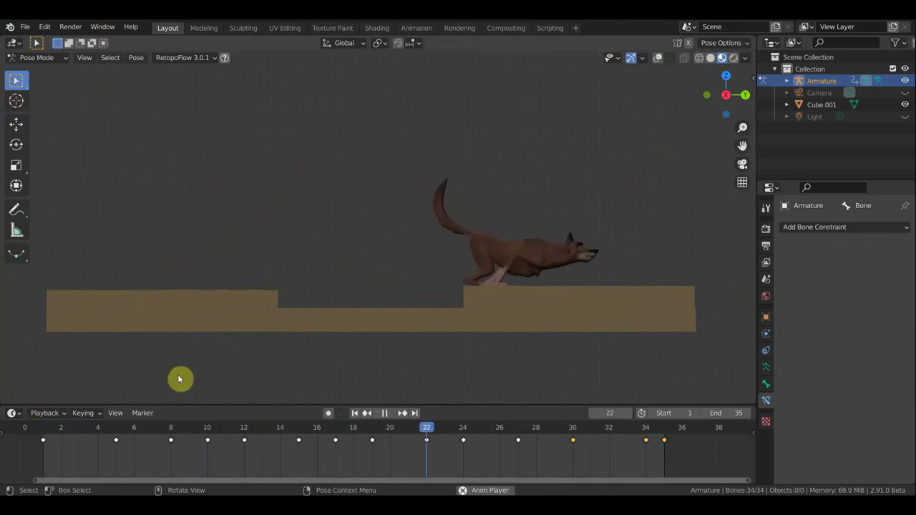
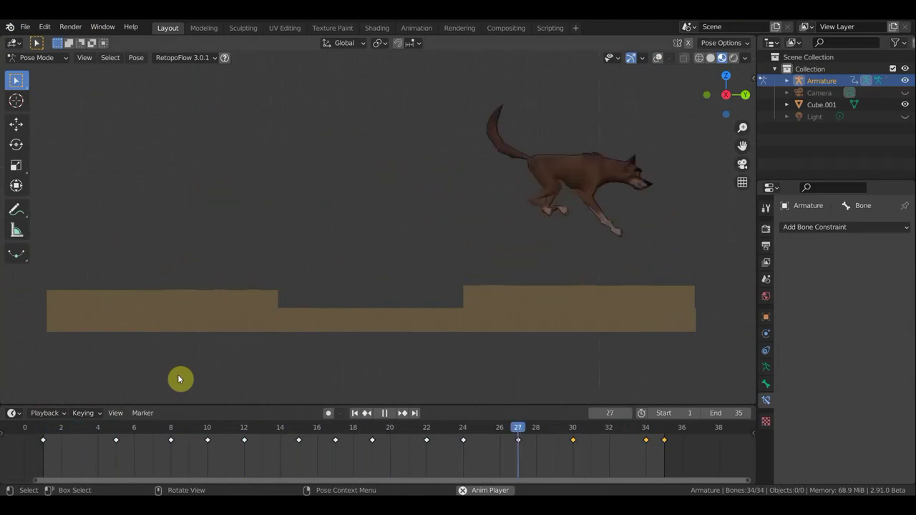
Stop playback, show overlays, and view the rig in a close Right Orthographic side view at frame 30.
key("space")
mouse_move(576, 432)
left_mouse_down()
mouse_move(621, 436)
mouse_move(556, 431)
mouse_move(622, 442)
left_mouse_up()
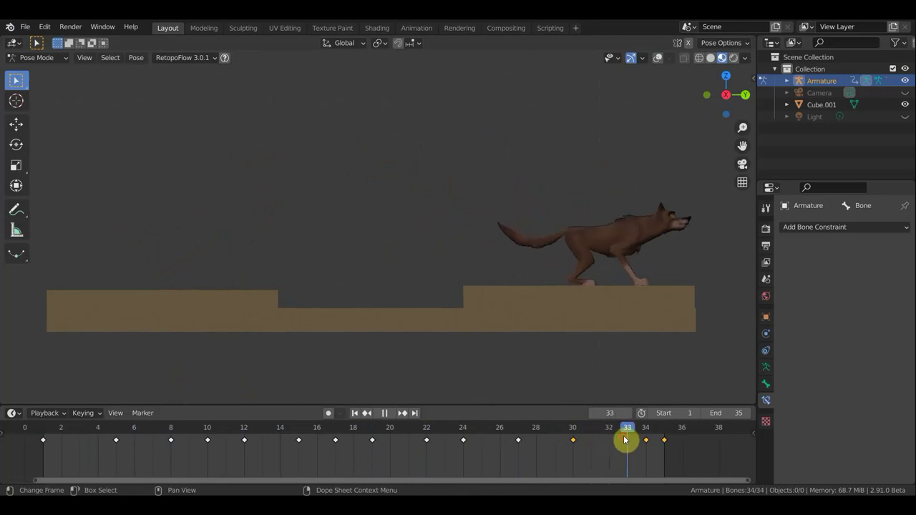
left_click(658, 57)
mouse_move(684, 172)
middle_mouse_down()
mouse_move(389, 171)
mouse_move(372, 160)
middle_mouse_up()
key("KP_3")
scroll(372, 160, "up", 3)
left_click(572, 429)
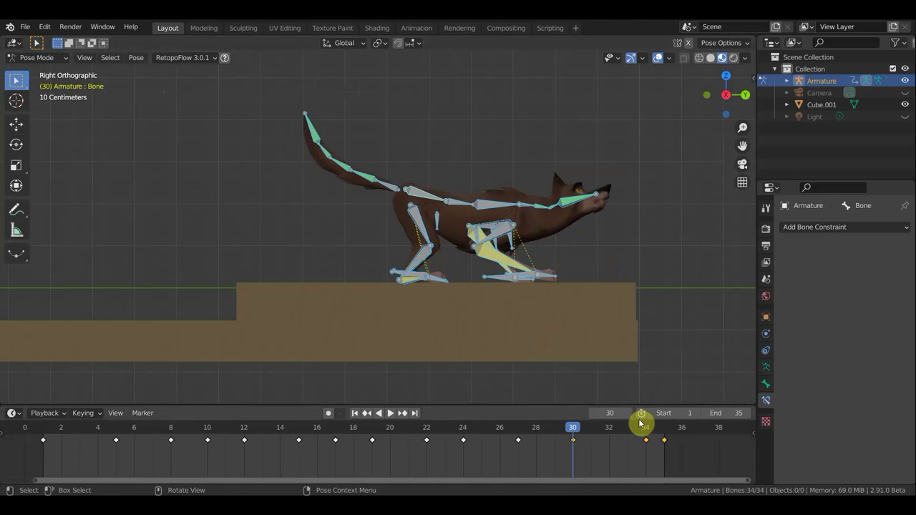
At frame 32, pull both hind foot bones further back in side view.
left_click(609, 432)
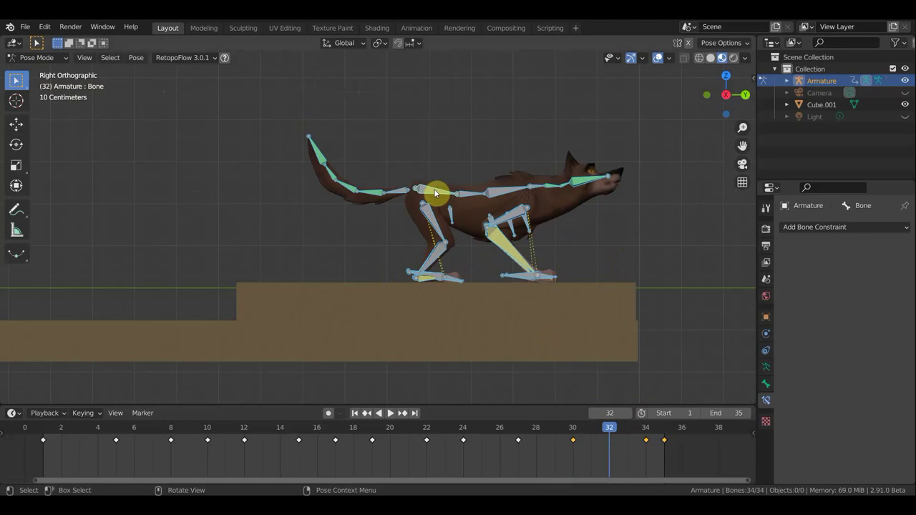
middle_click_drag(431, 280, 451, 293)
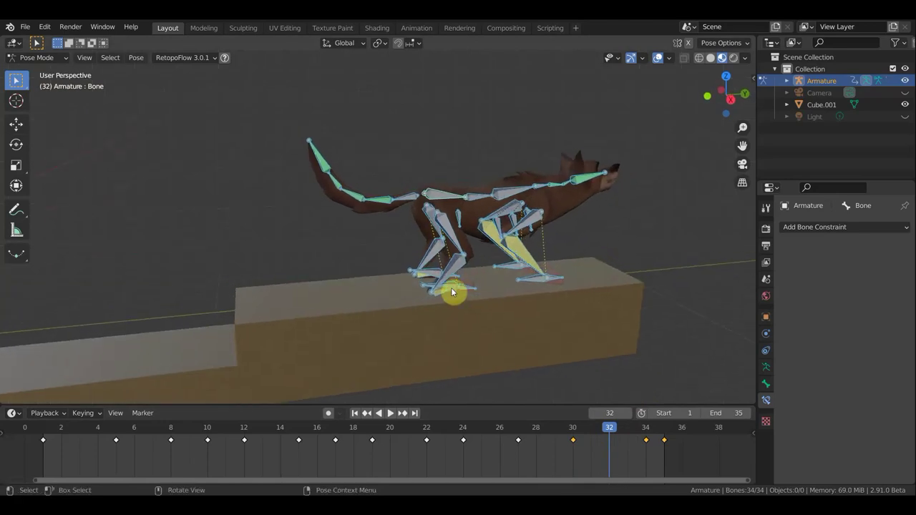
left_click(430, 280)
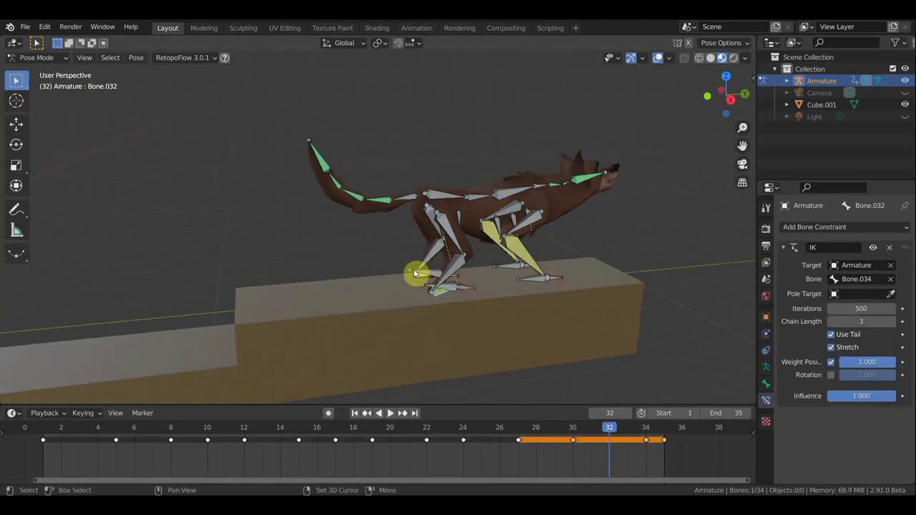
left_click(472, 289, "shift")
middle_click_drag(482, 291, 462, 274)
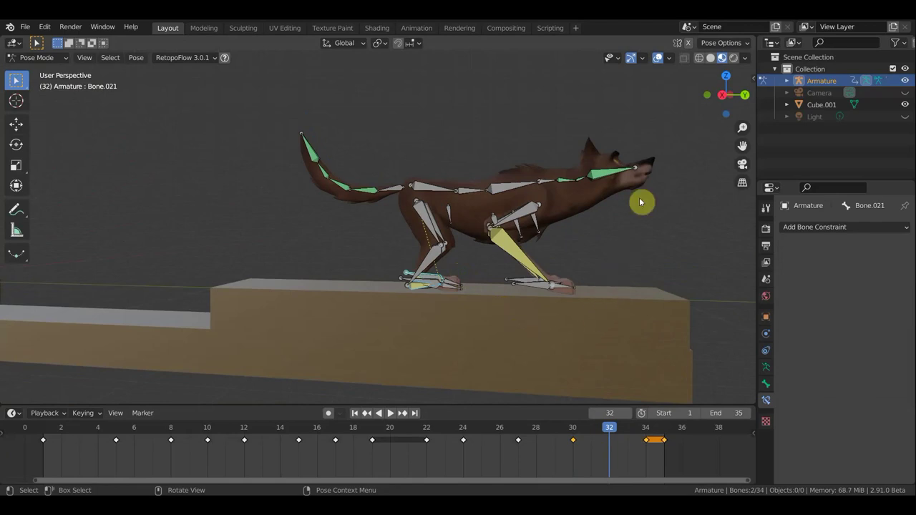
key("KP_3")
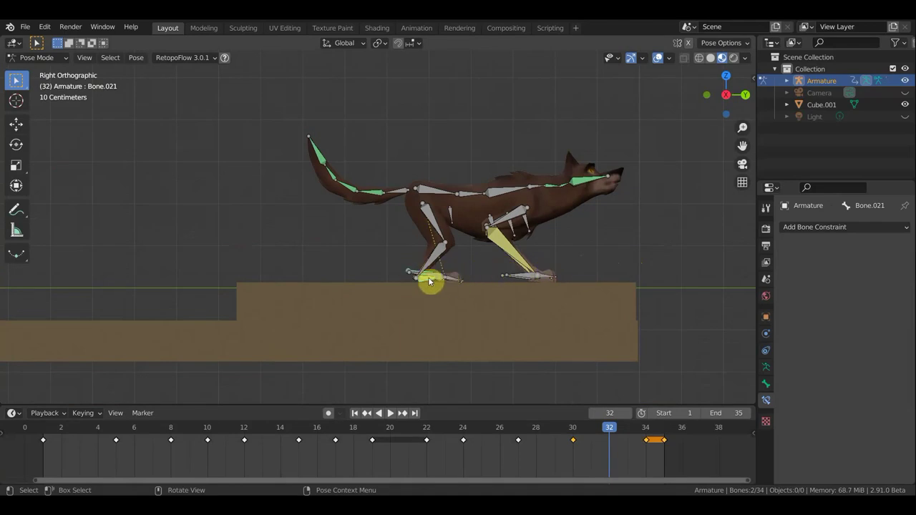
left_click_drag(455, 281, 422, 278)
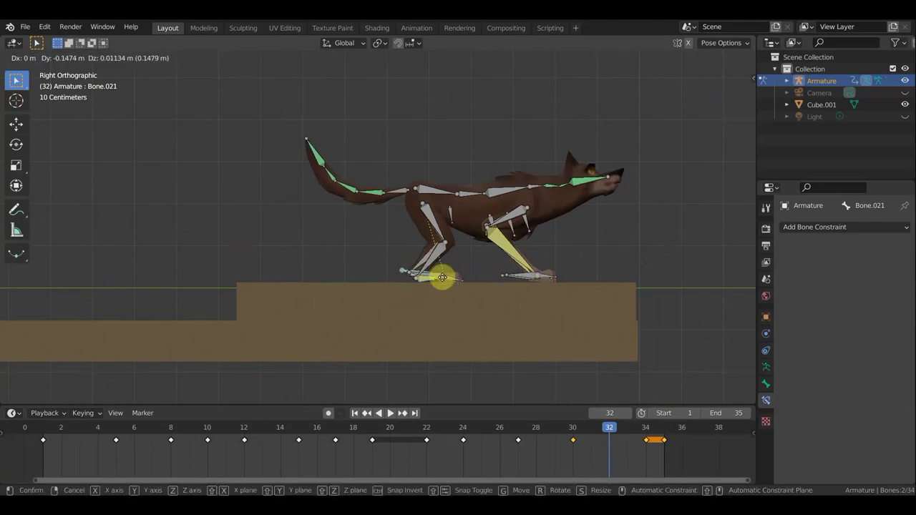
left_click_drag(422, 279, 409, 277)
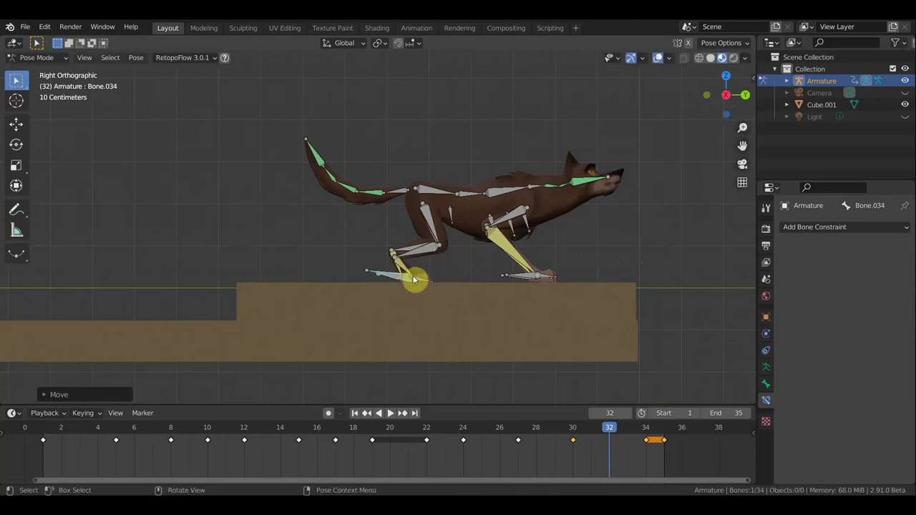
Key Location & Rotation on all bones at frame 32 and play it back.
key("a")
key("i")
left_click(618, 248)
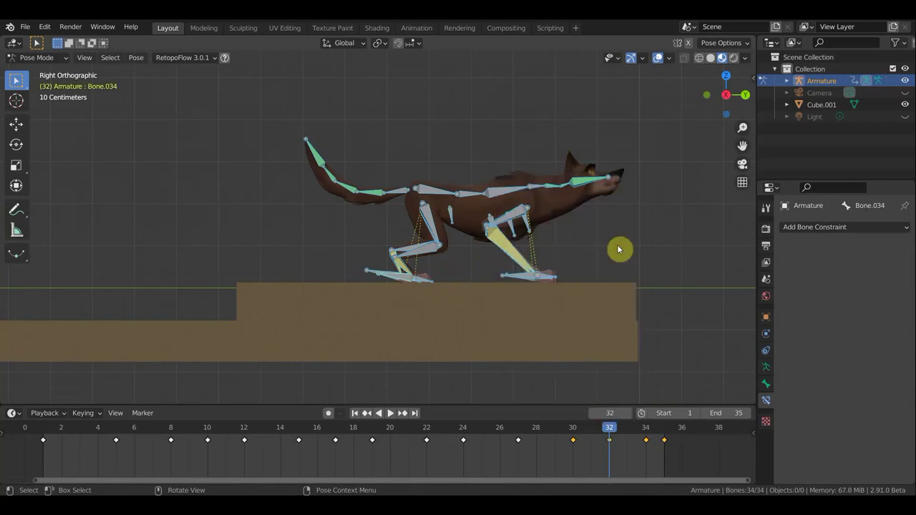
key("space")
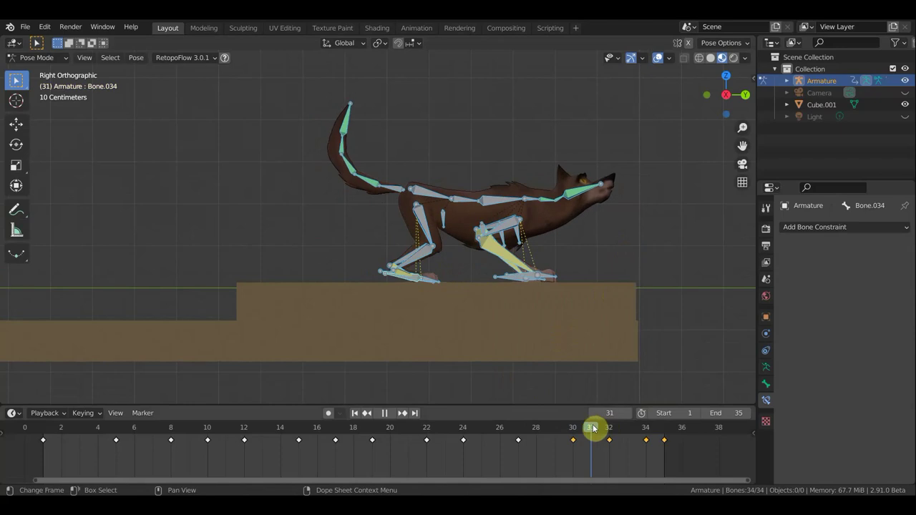
Nudge a hind foot slightly forward and lower the wolf's root Bone.
mouse_move(606, 433)
left_mouse_down()
mouse_move(573, 434)
mouse_move(609, 437)
left_mouse_up()
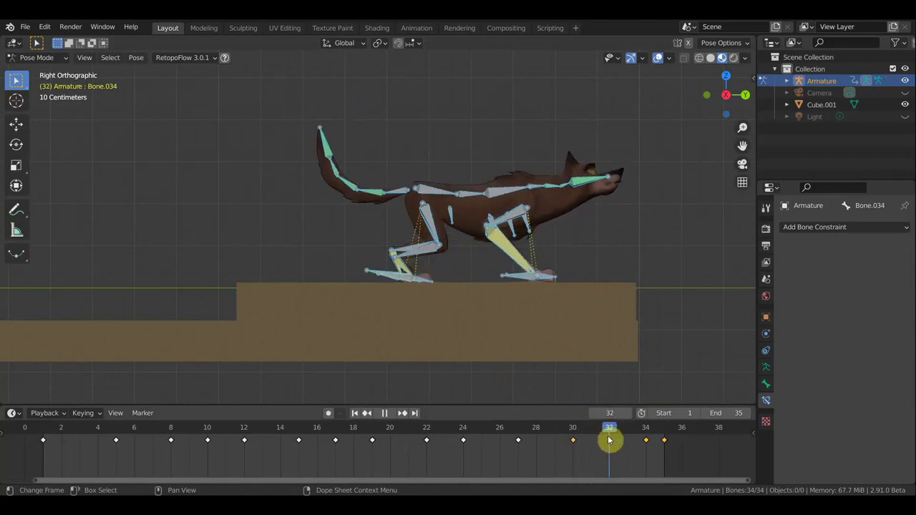
left_click(391, 277)
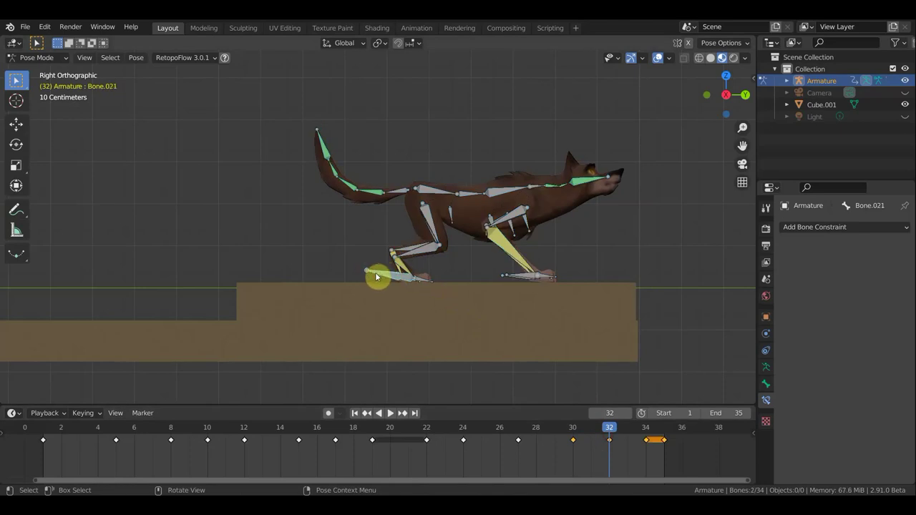
left_click_drag(376, 276, 399, 278)
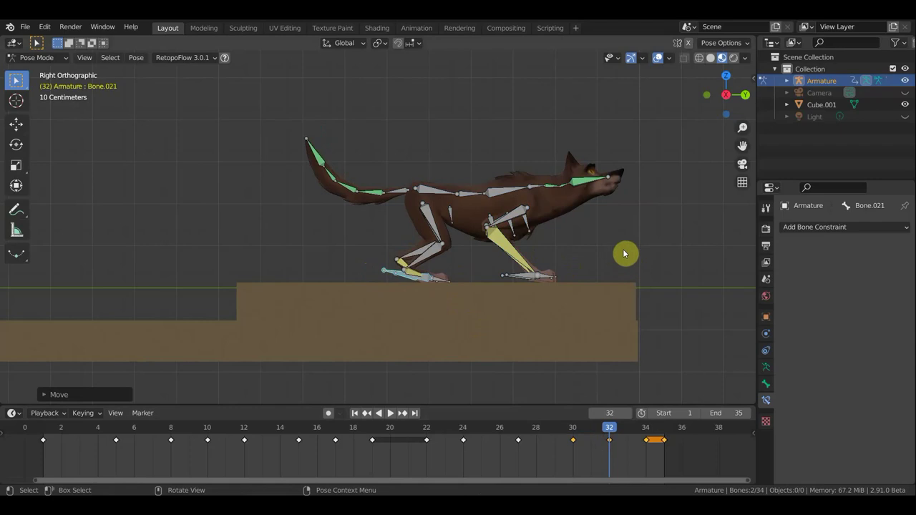
left_click(463, 195)
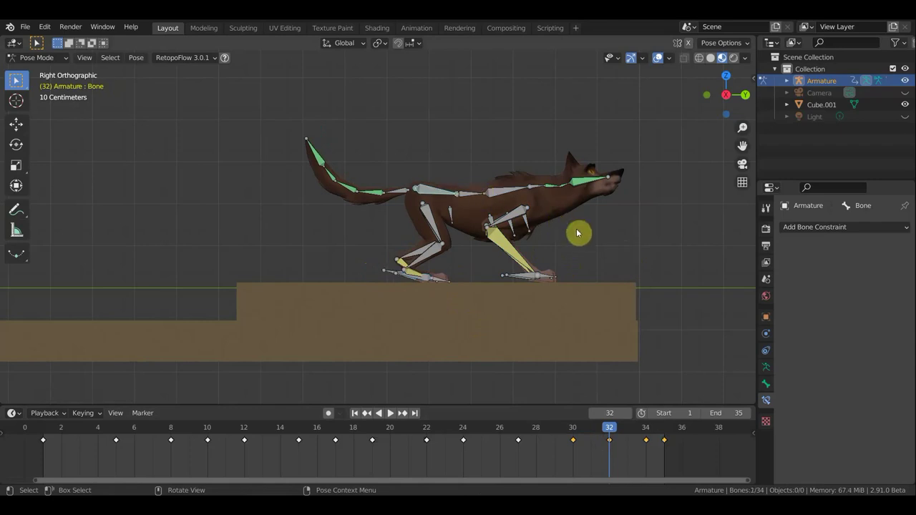
key("g")
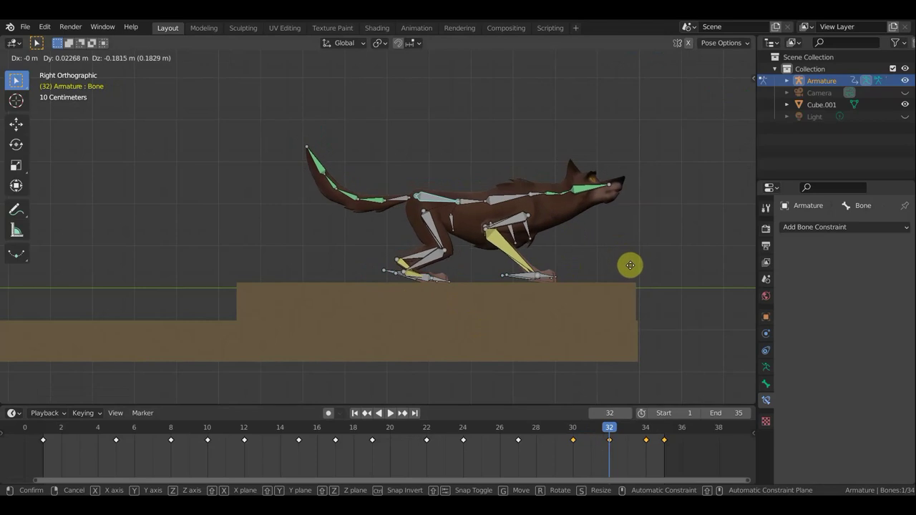
left_click(632, 266)
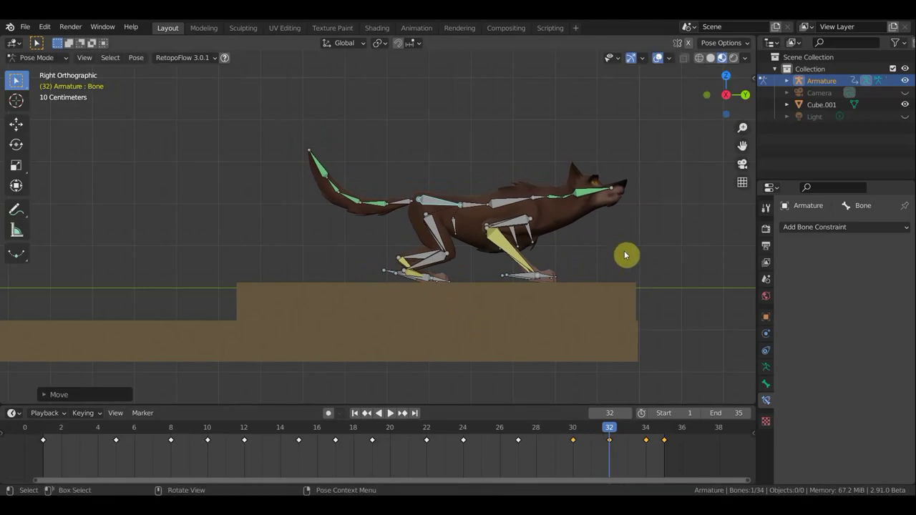
Re-key Location & Rotation on every bone and replay to review the lowered pose.
key("a")
key("i")
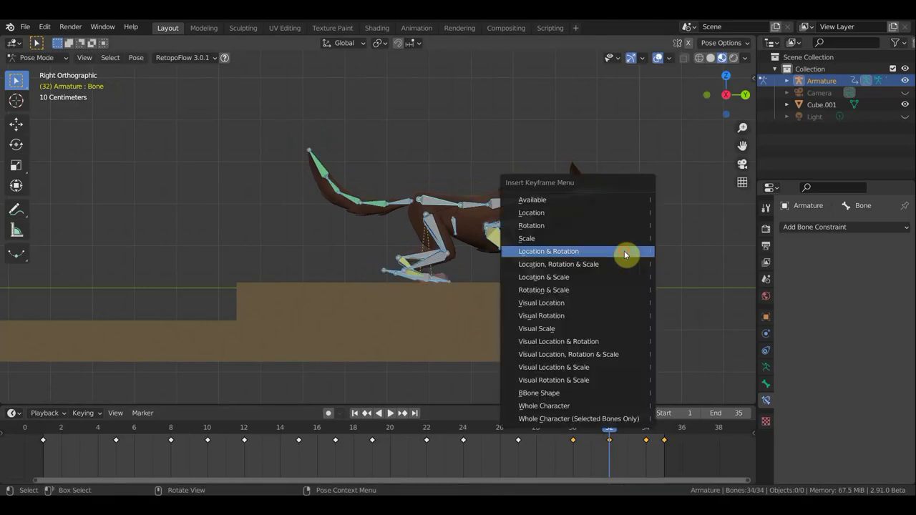
left_click(625, 251)
key("space")
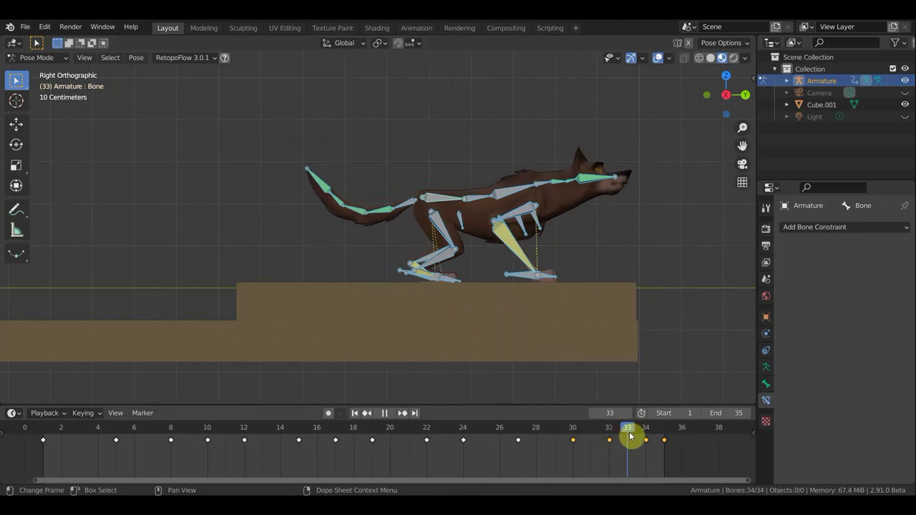
At frame 34, select both hind foot bones and move them 0.3742 m back.
left_click_drag(628, 435, 644, 445)
key("space")
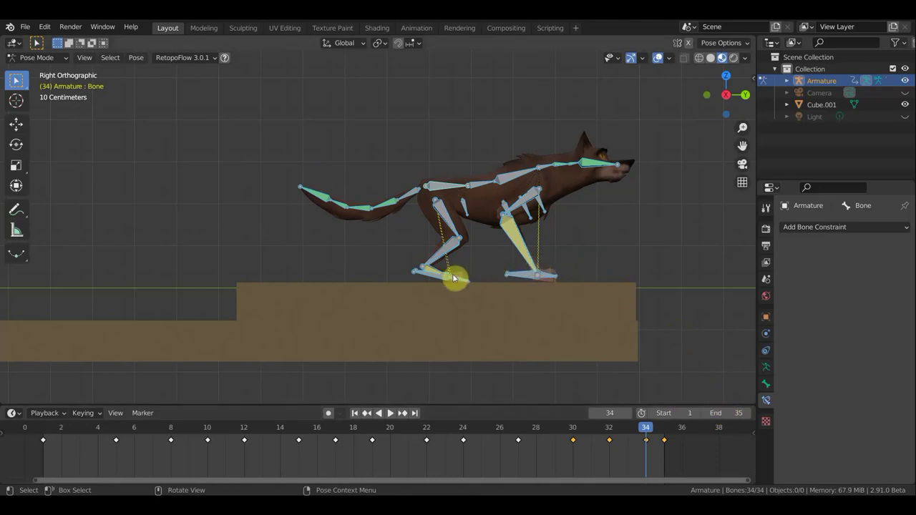
left_click(420, 277)
mouse_move(428, 276)
middle_mouse_down()
mouse_move(501, 327)
mouse_move(430, 270)
middle_mouse_up()
key("z")
left_click(430, 274)
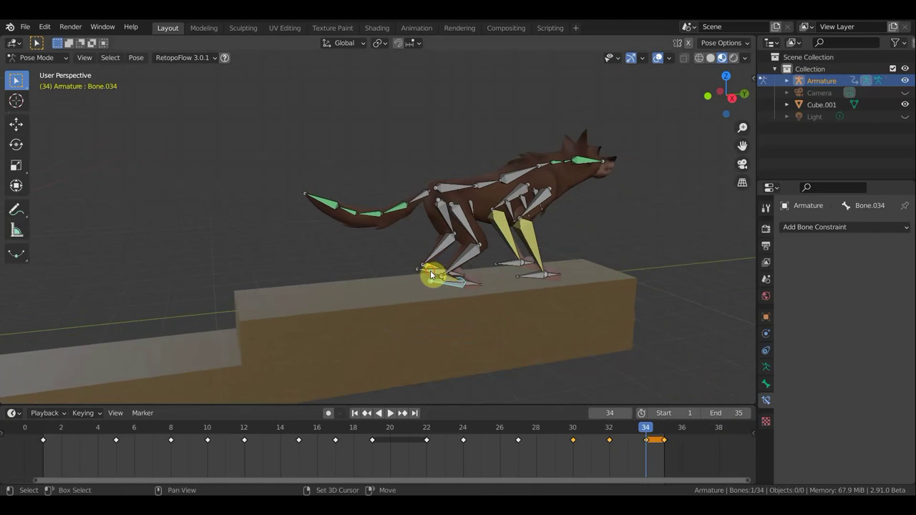
left_click(430, 273, "shift")
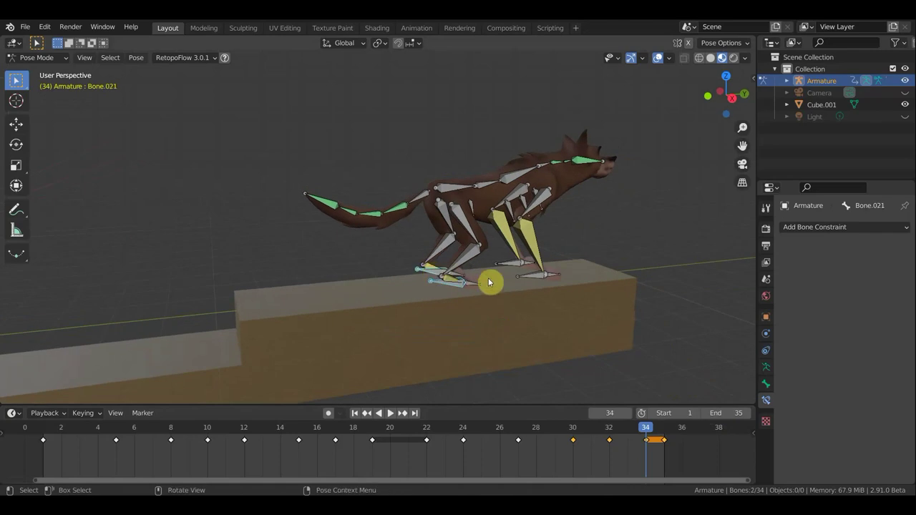
key("KP_3")
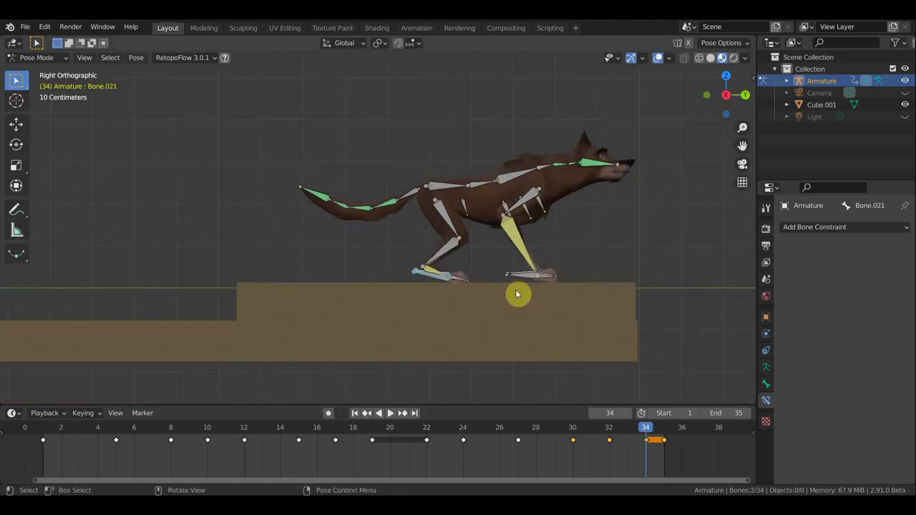
key("g")
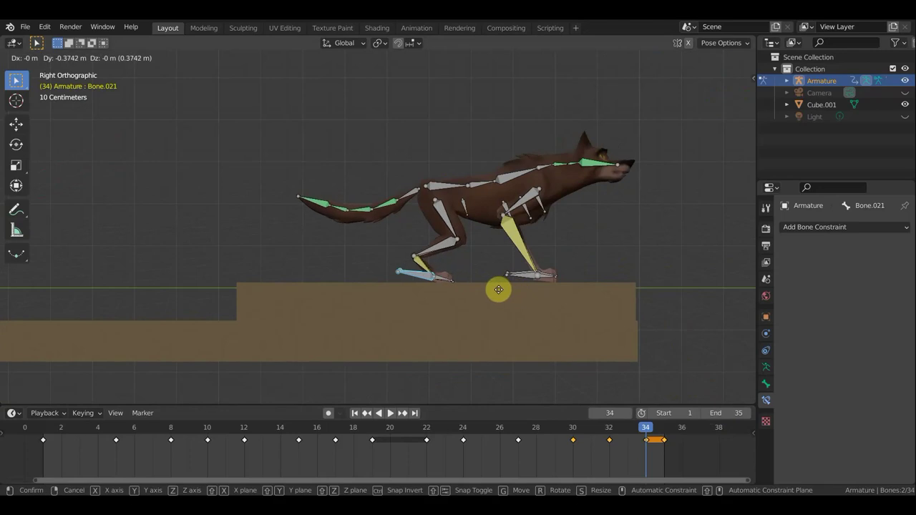
left_click(499, 290)
Key Location & Rotation on all bones at frame 34, then go to frame 35.
key("a")
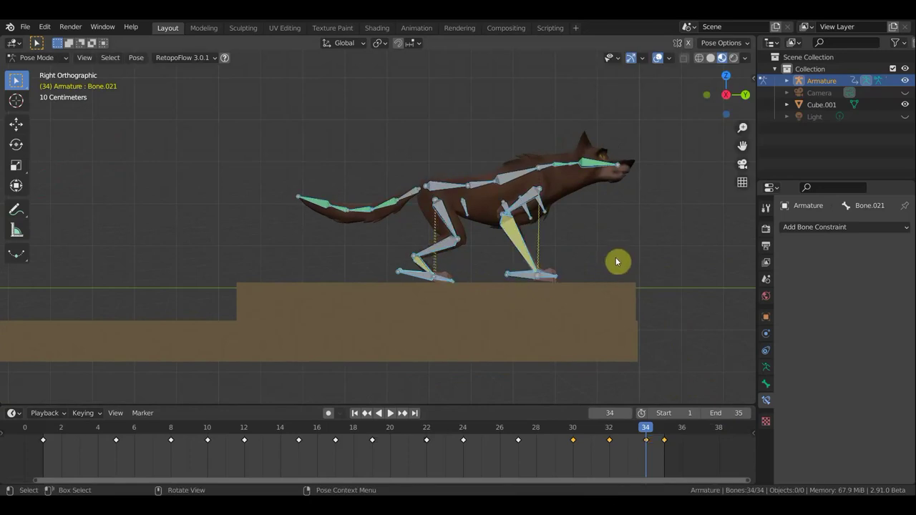
key("i")
left_click(619, 258)
left_click(665, 431)
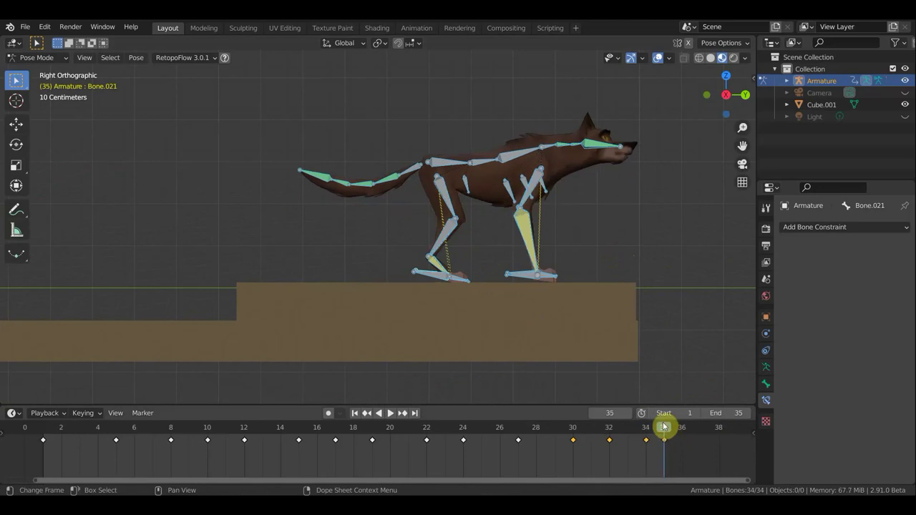
Select all bones, slide the whole rig back with the Move gizmo, and key Location & Rotation.
key("space")
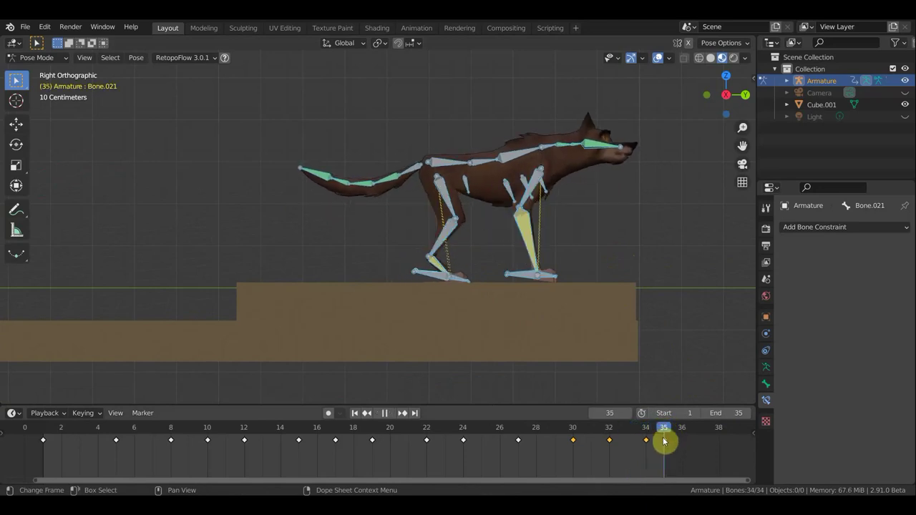
key("space")
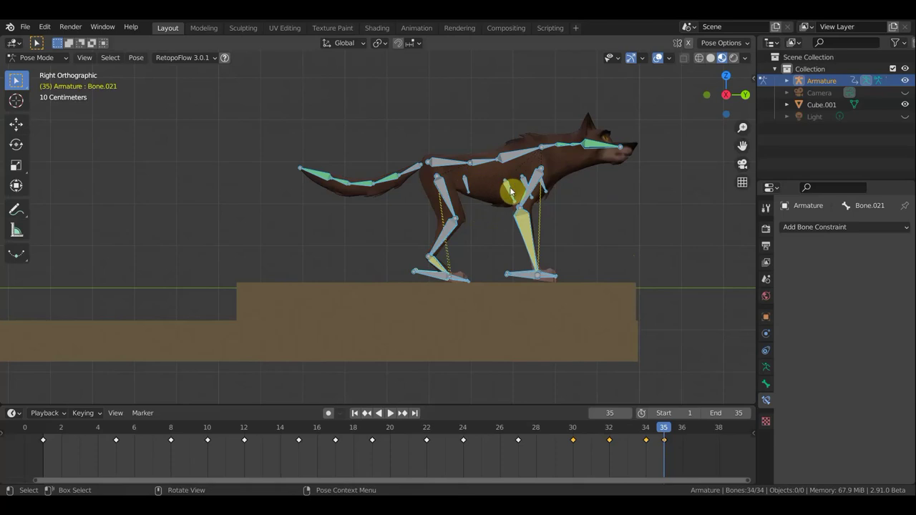
left_click(536, 173)
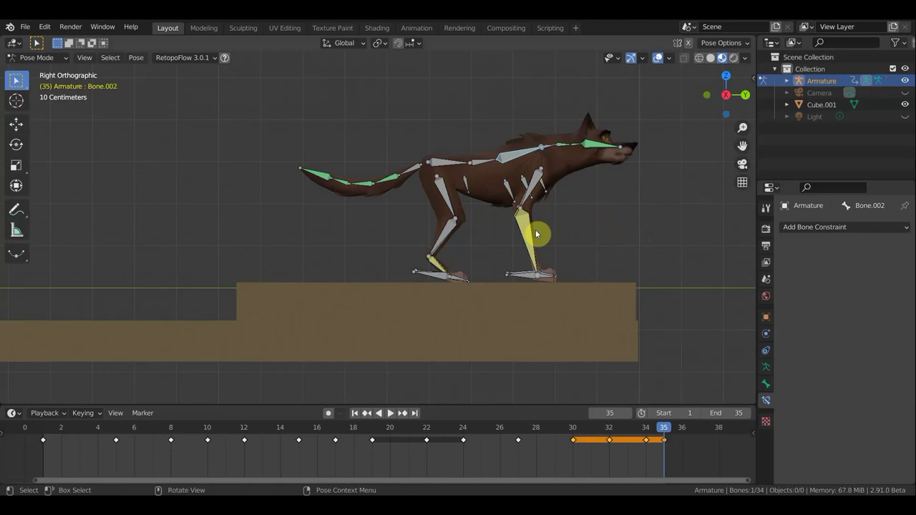
key("a")
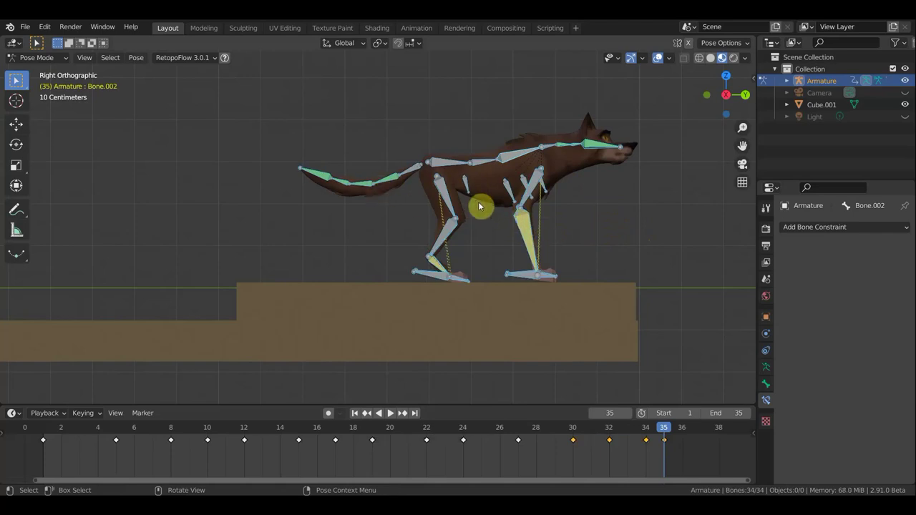
left_click(16, 124)
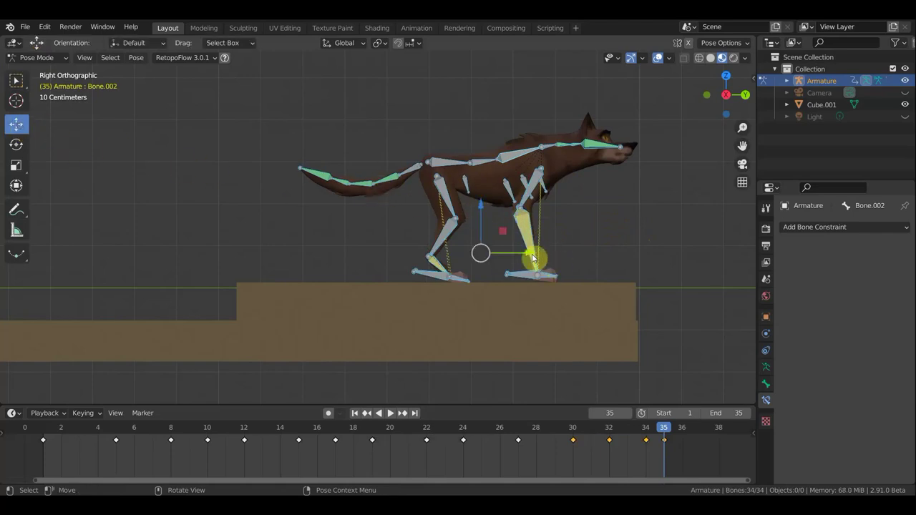
left_click_drag(535, 256, 512, 255)
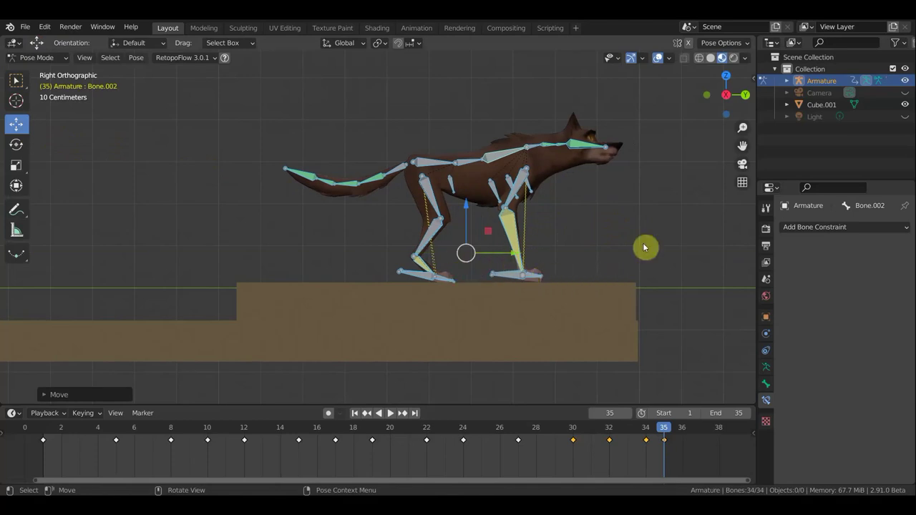
key("i")
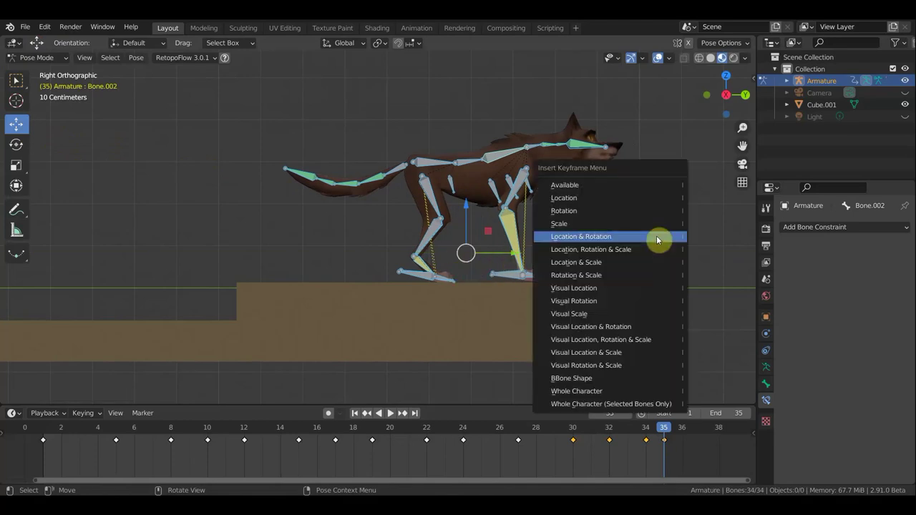
left_click(656, 235)
key("space")
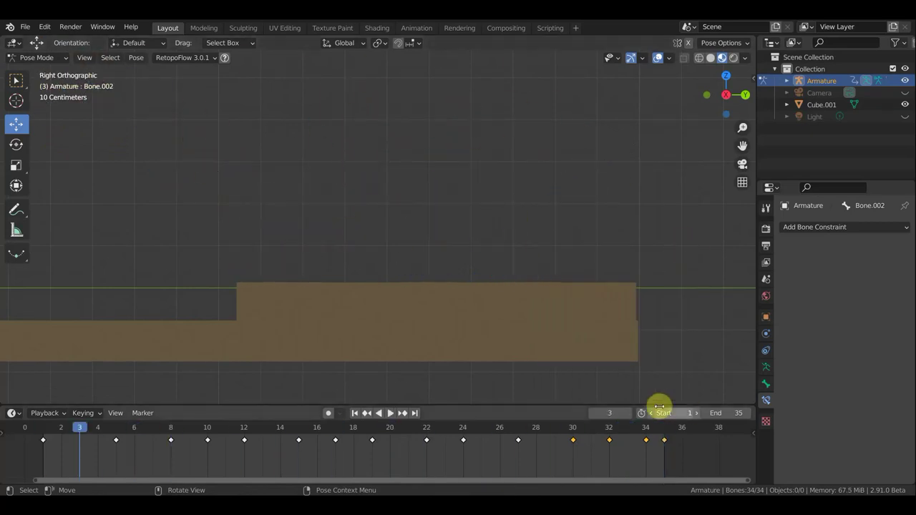
Replay the animation, zoom the timeline out, and scrub to frame 34.
key("space")
key("space")
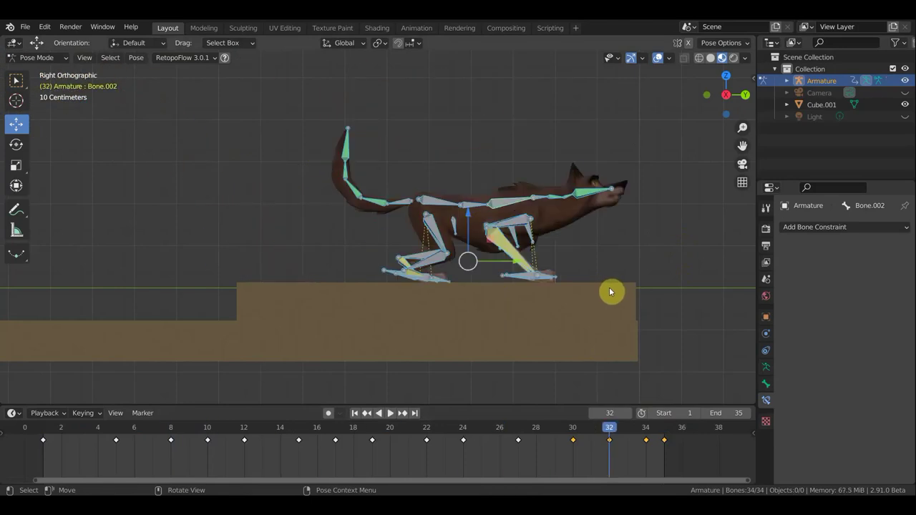
scroll(619, 435, "down", 2)
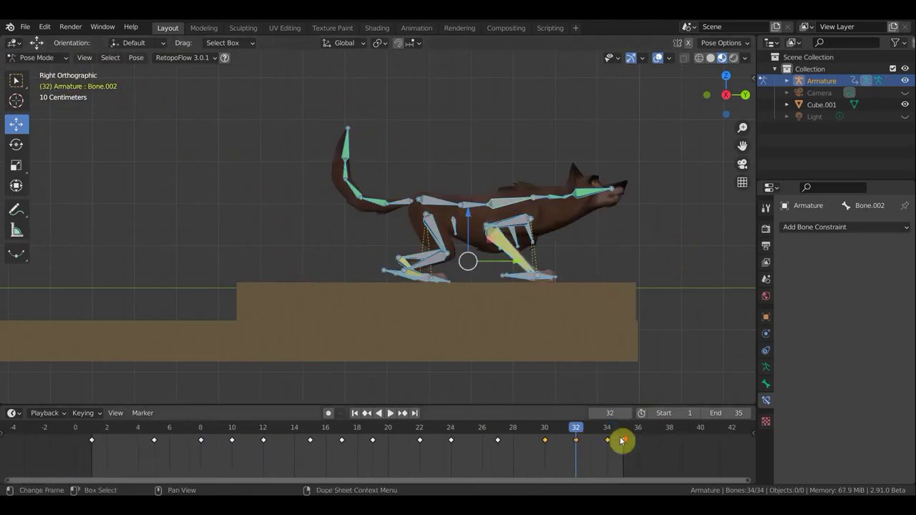
scroll(601, 439, "down", 1)
left_click_drag(570, 434, 600, 442)
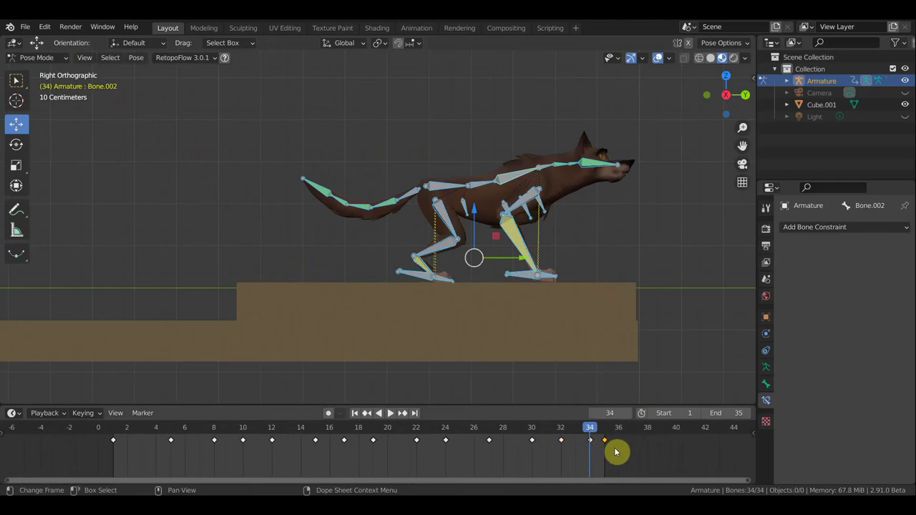
scroll(620, 451, "down", 1)
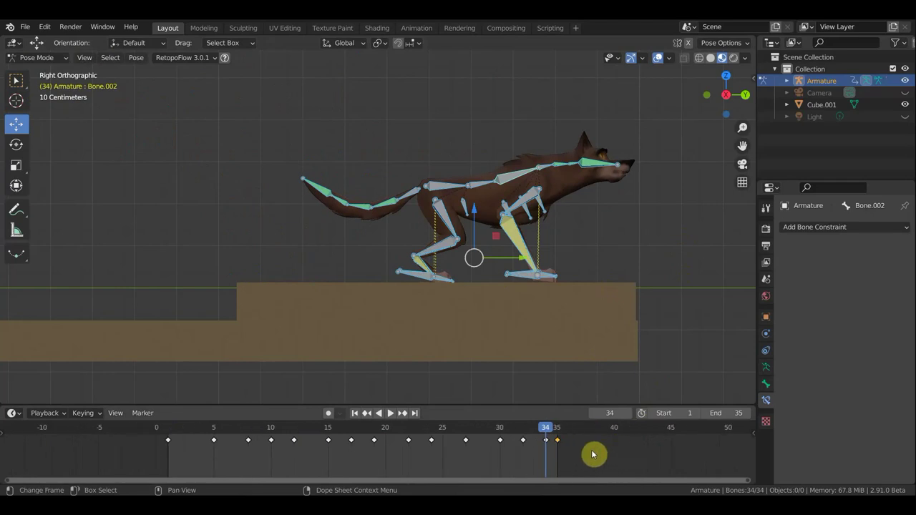
Move the final keyframe to frame 40, set the end frame to 40, and play it.
key("g")
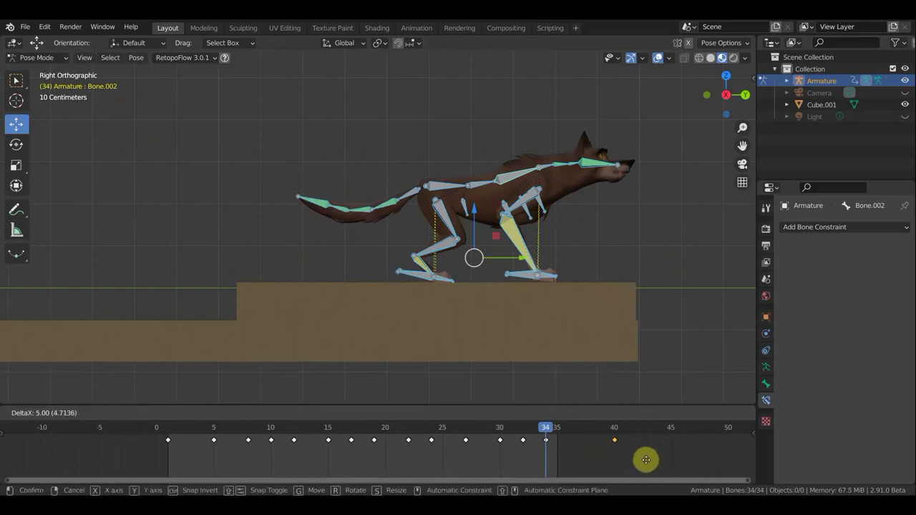
left_click(645, 459)
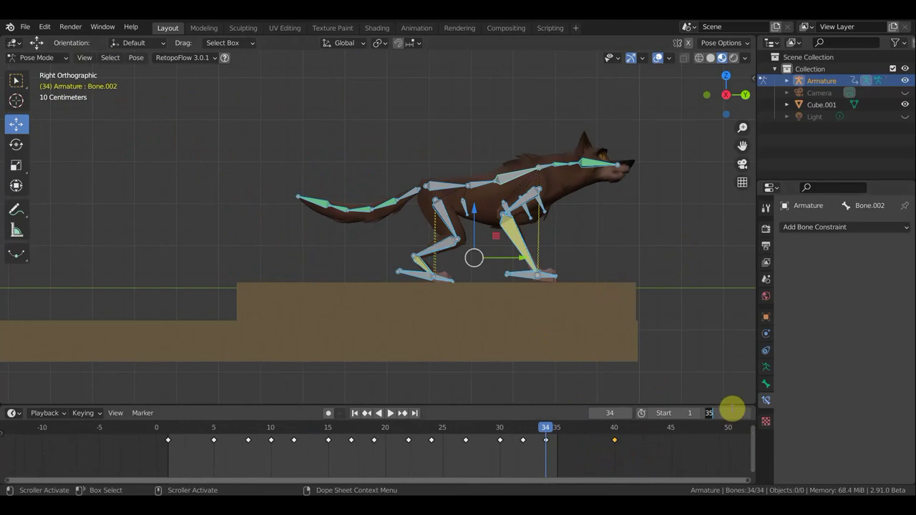
type("40")
key("Return")
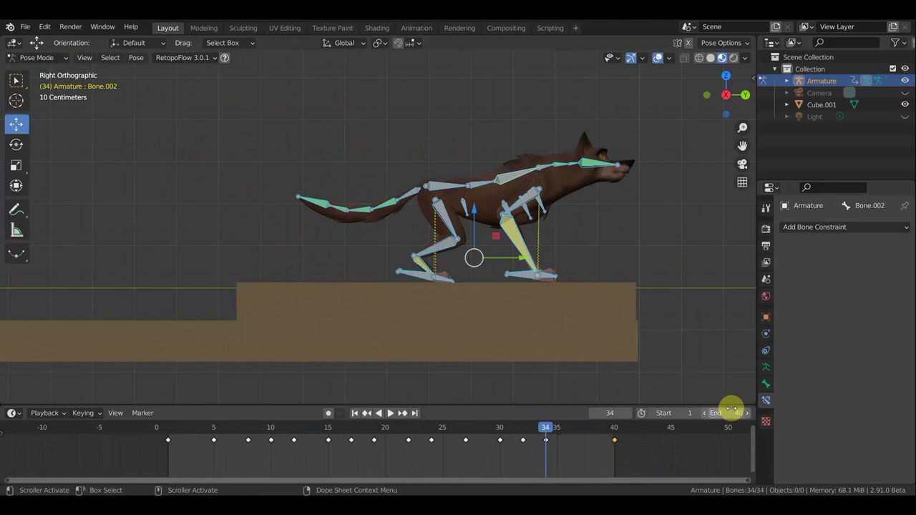
key("space")
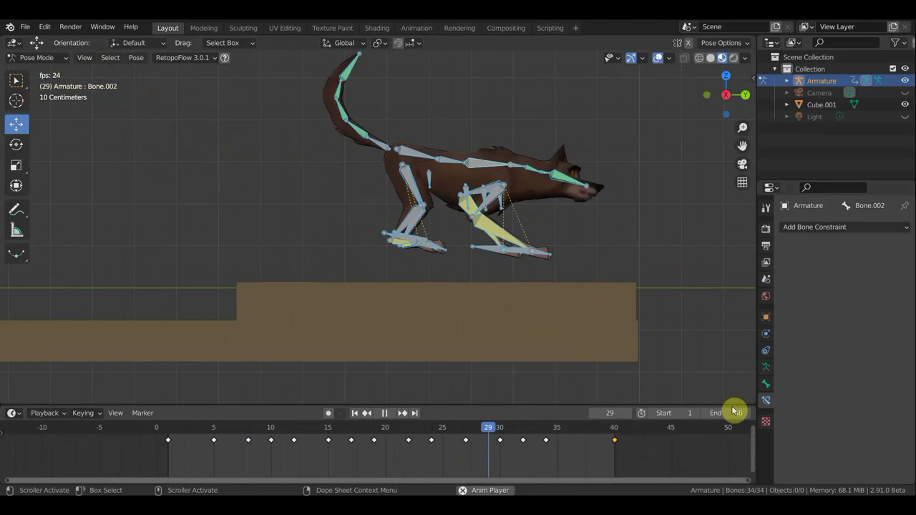
key("space")
Scrub through the last frames, settle on frame 40, and select a front foot bone.
left_click_drag(616, 429, 547, 432)
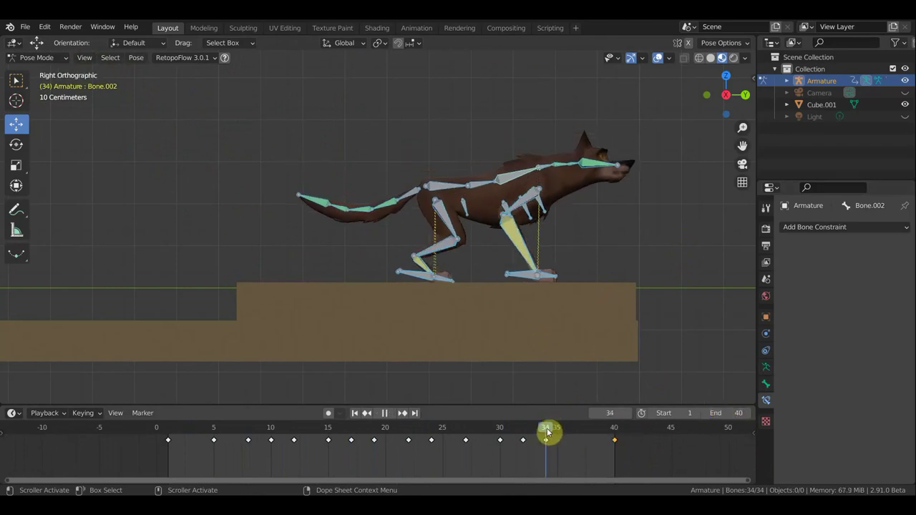
left_click(614, 433)
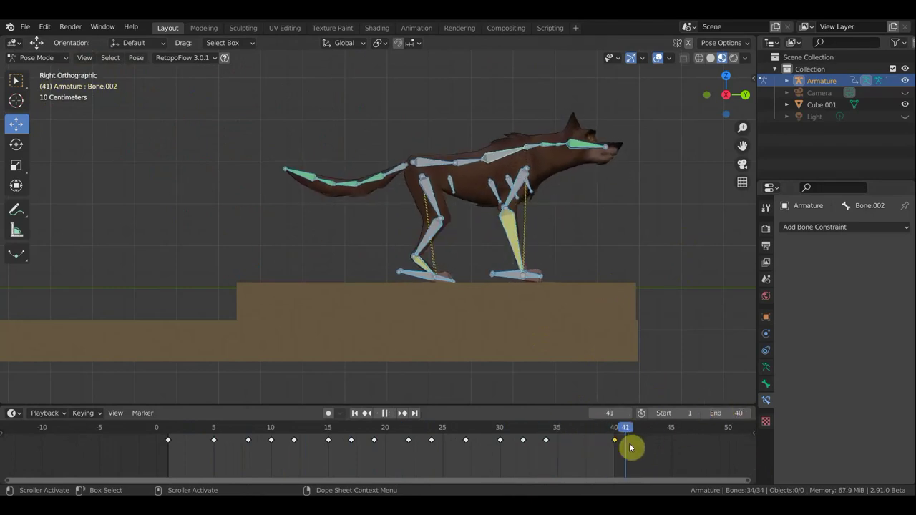
key("space")
left_click_drag(629, 447, 542, 439)
left_click(615, 439)
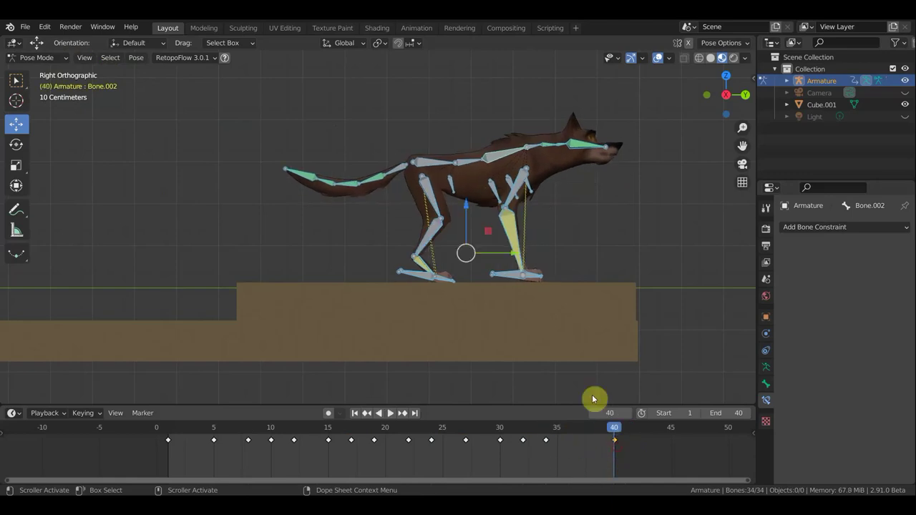
left_click(504, 277)
mouse_move(548, 302)
middle_mouse_down()
mouse_move(540, 311)
mouse_move(500, 269)
middle_mouse_up()
Push both front feet slightly forward in the side view at frame 40.
left_click(507, 266, "shift")
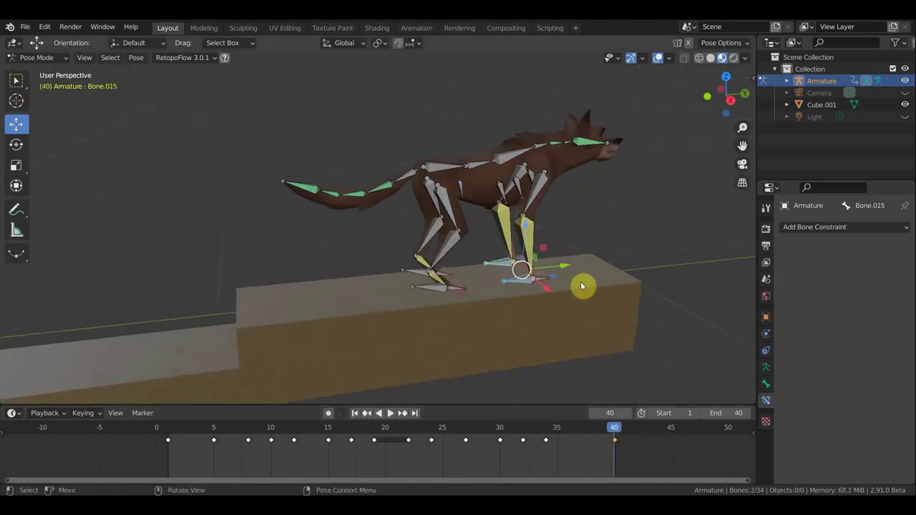
middle_click_drag(586, 286, 554, 259)
key("KP_3")
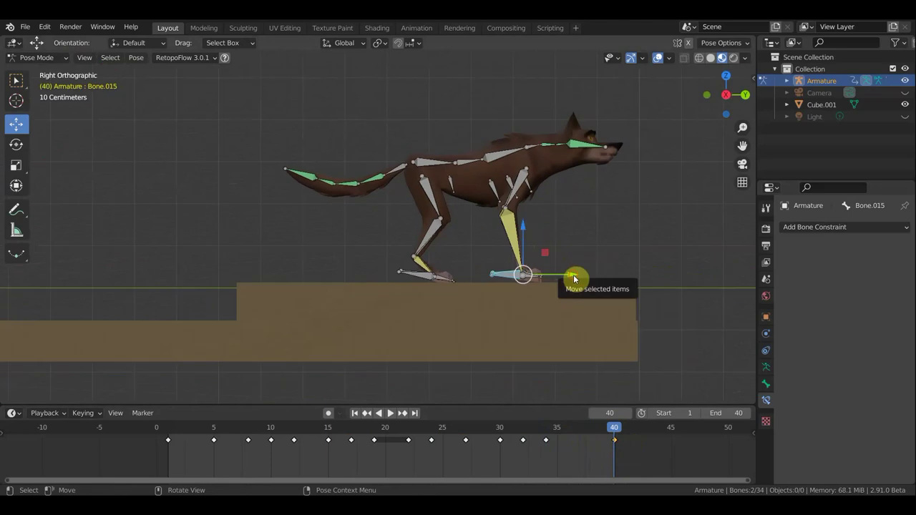
left_click_drag(575, 279, 589, 277)
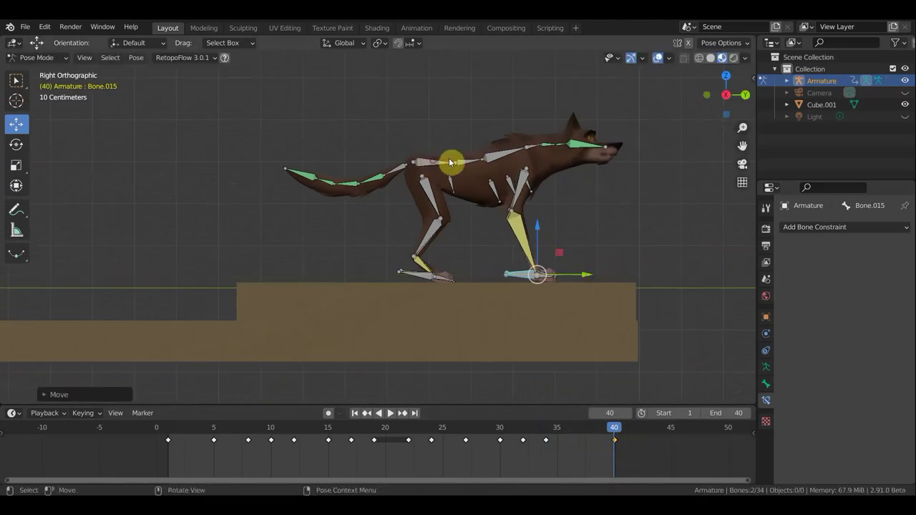
Rotate the neck and head bones to lower the wolf's head.
left_click(484, 158)
left_click(499, 158)
key("r")
left_click(629, 278)
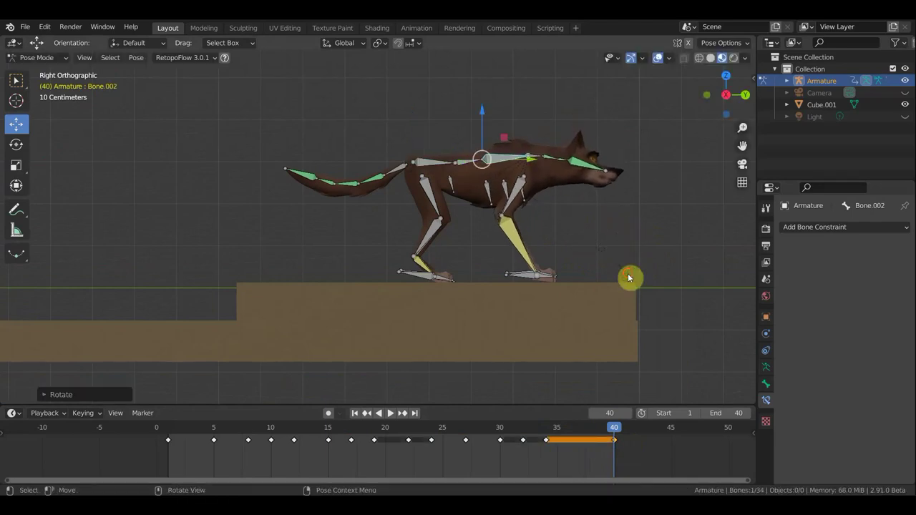
left_click(572, 171)
key("r")
left_click(635, 208)
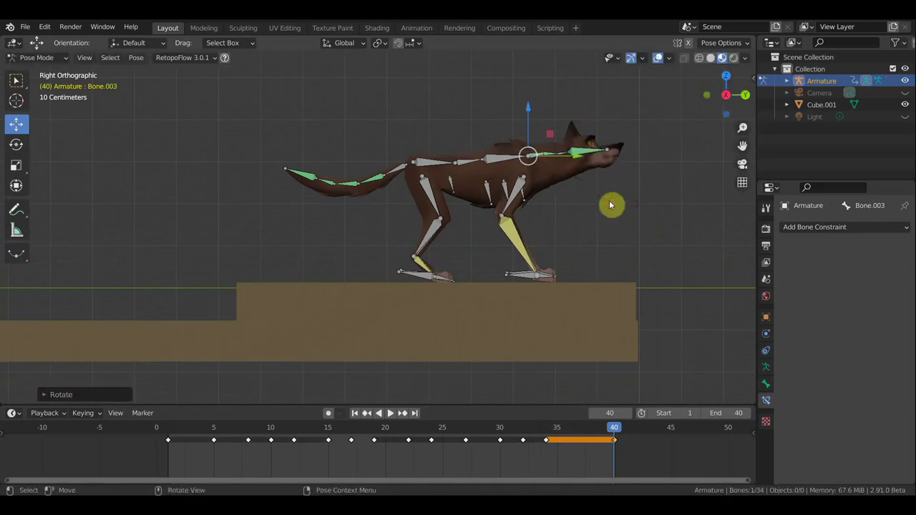
Raise the root body bone and swing the base tail bone downward.
left_click(447, 167)
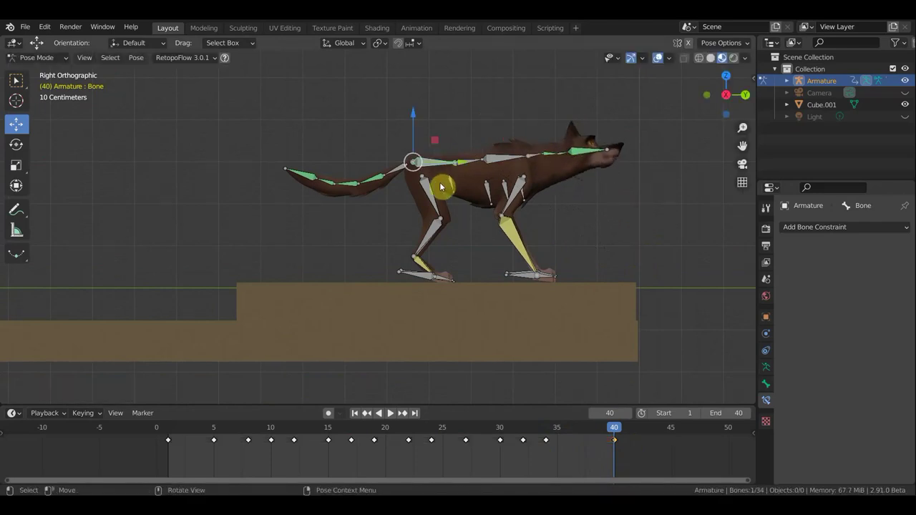
key("g")
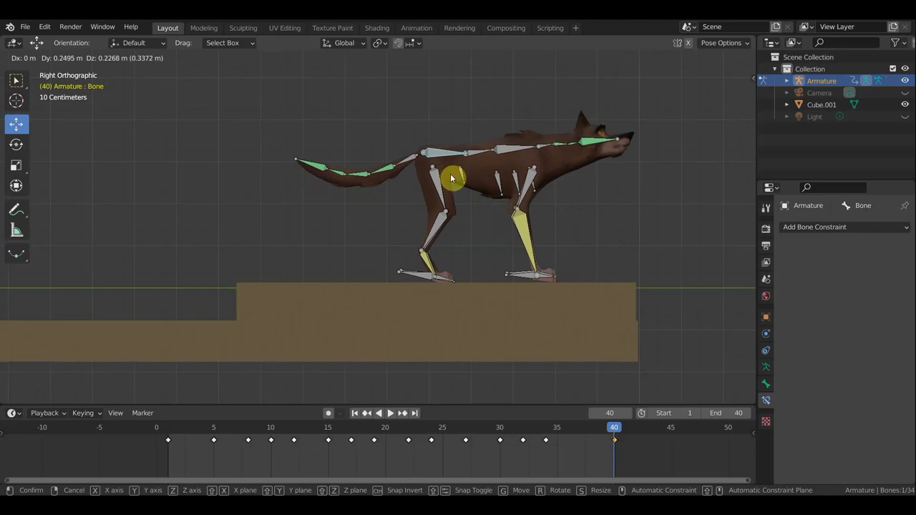
left_click(411, 168)
left_click(499, 181)
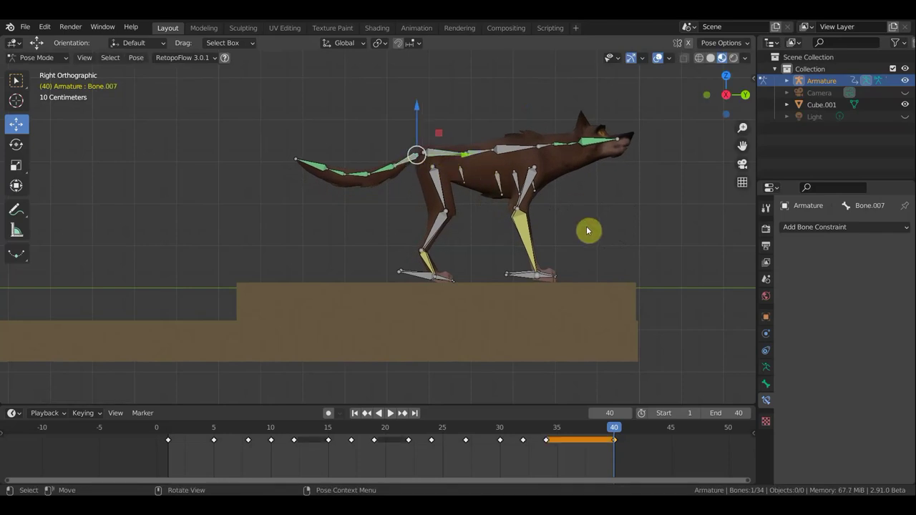
key("r")
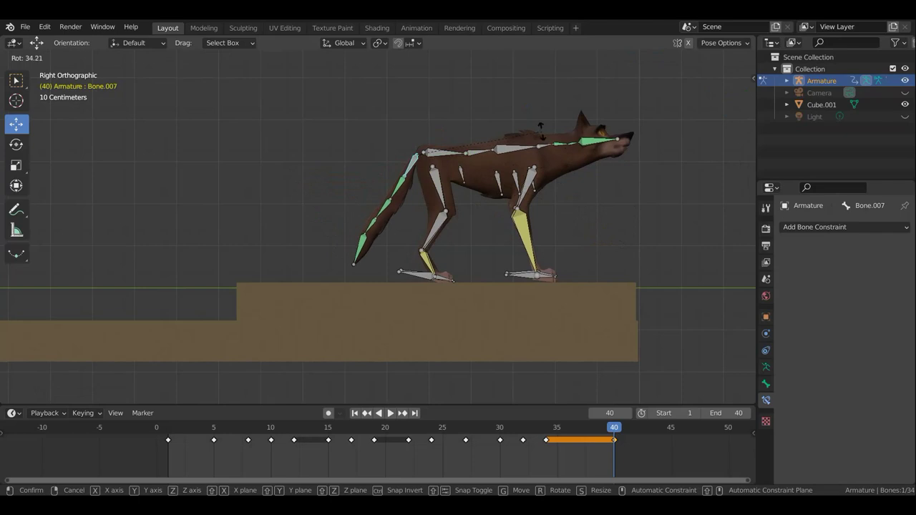
left_click(638, 214)
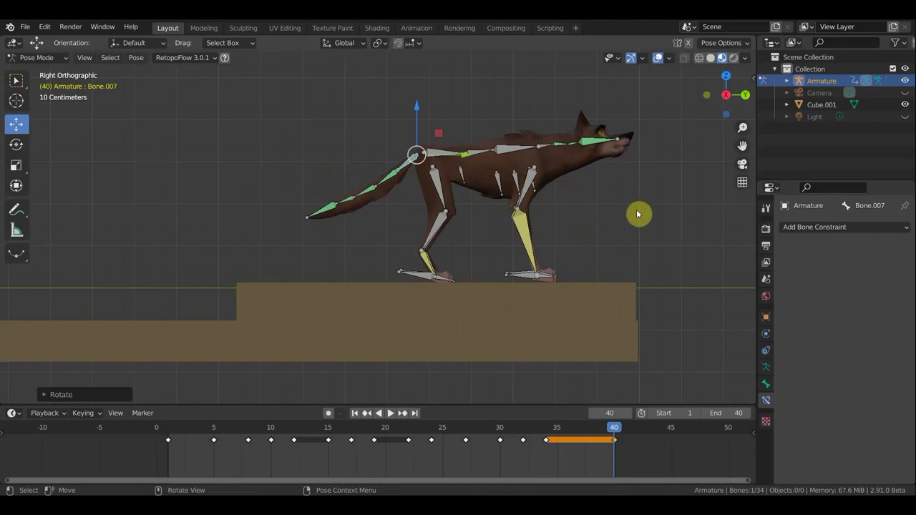
Key Location & Rotation on all bones at frame 40.
key("a")
key("i")
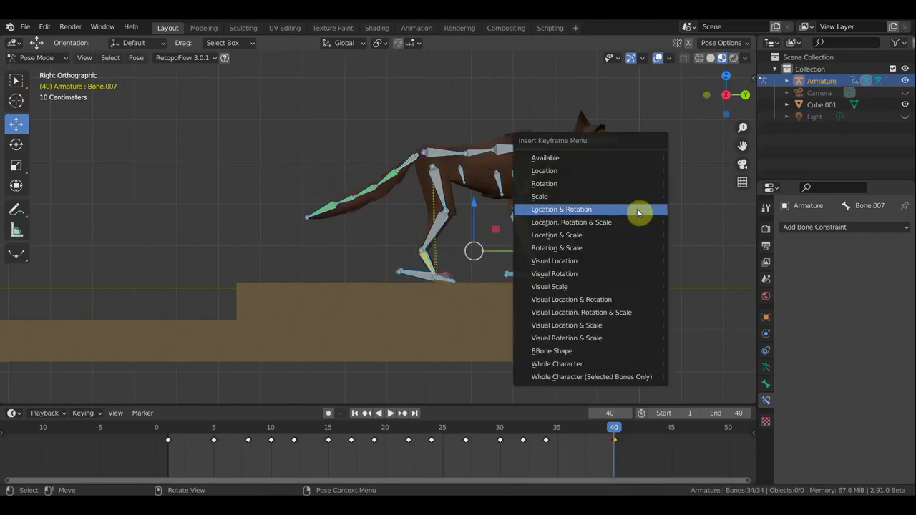
left_click(638, 210)
left_click(17, 80)
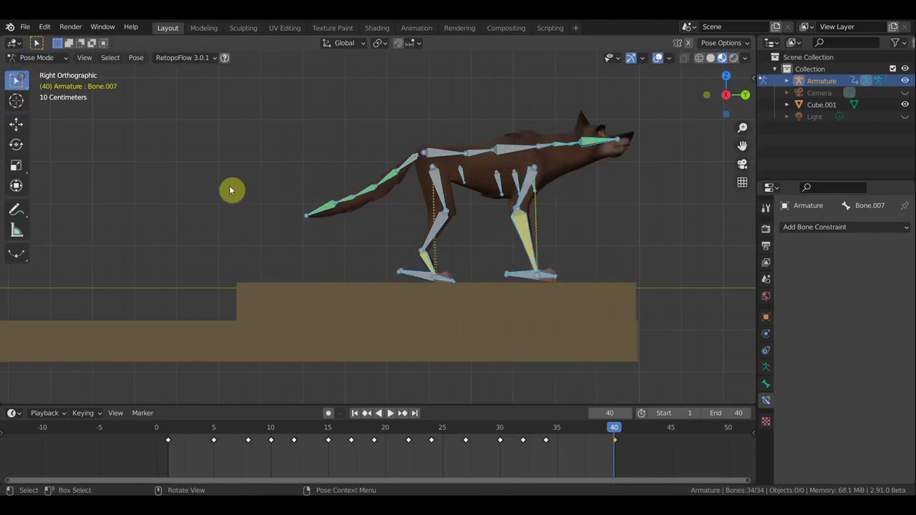
Play the run with overlays hidden, frame the whole stepped block, and scrub frames 5 to 10.
key("space")
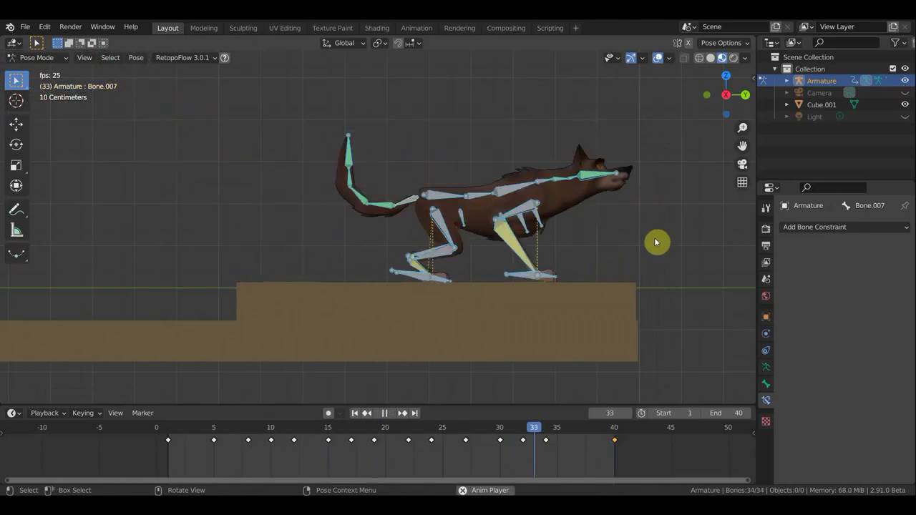
left_click(657, 57)
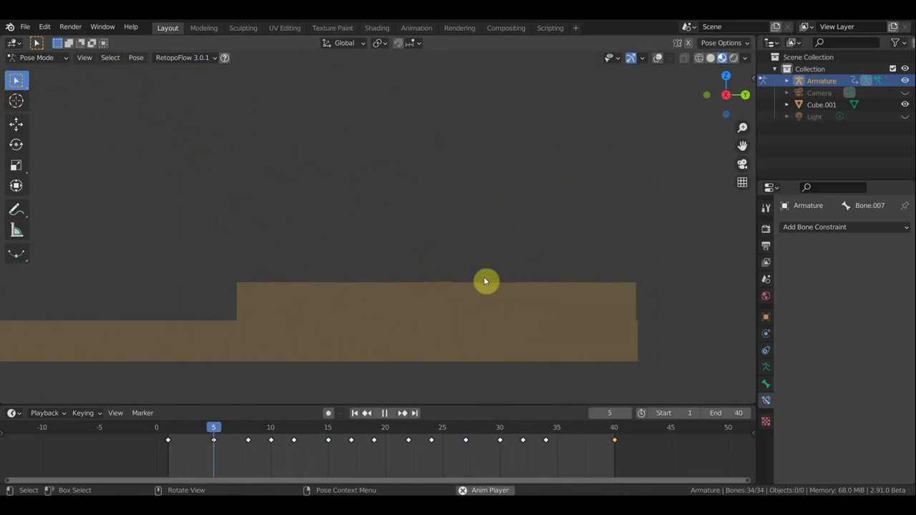
scroll(527, 276, "down", 5)
middle_click_drag(529, 274, 686, 317, "shift")
scroll(646, 307, "up", 1)
scroll(645, 308, "up", 1)
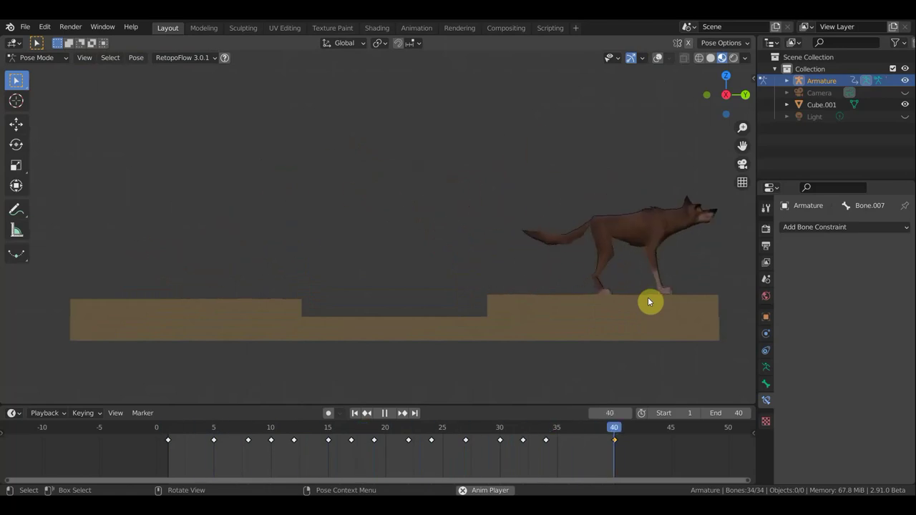
left_click(386, 413)
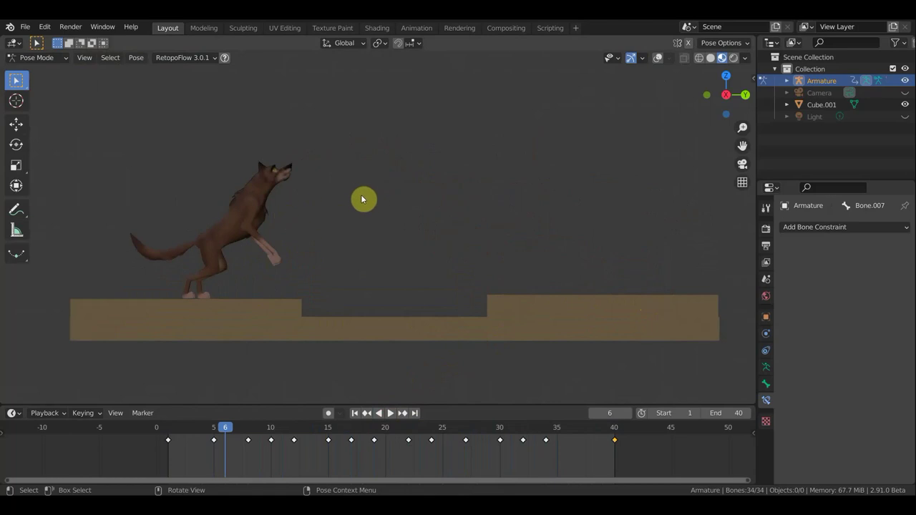
left_click(217, 432)
key("space")
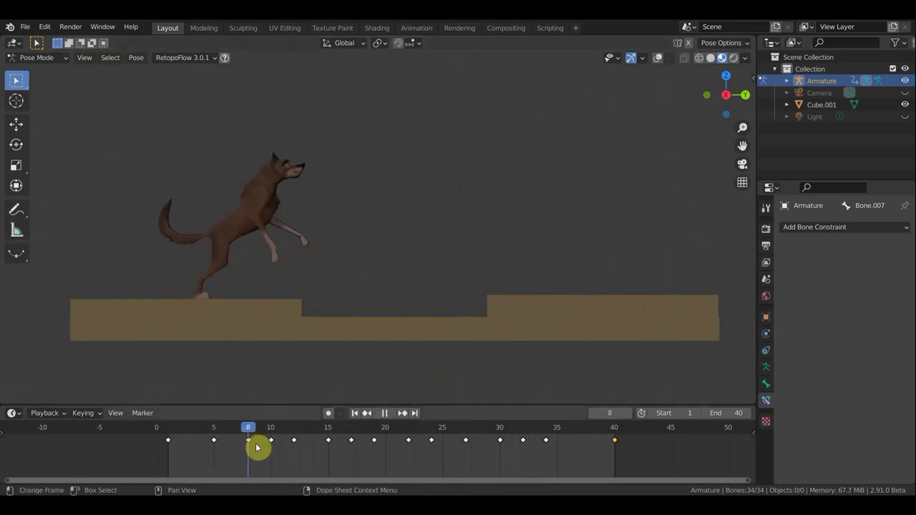
mouse_move(263, 451)
left_mouse_down()
mouse_move(260, 458)
mouse_move(272, 458)
mouse_move(240, 456)
mouse_move(336, 482)
mouse_move(548, 482)
mouse_move(171, 460)
left_mouse_up()
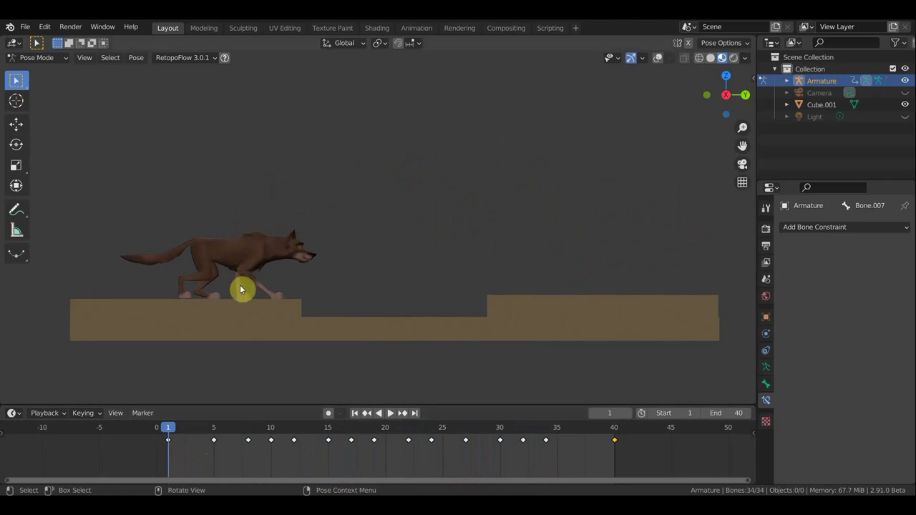
Switch to Object Mode in orthographic view, select Cube.001, and turn overlays back on.
mouse_move(259, 296)
middle_mouse_down()
mouse_move(286, 306)
mouse_move(278, 300)
mouse_move(302, 294)
middle_mouse_up()
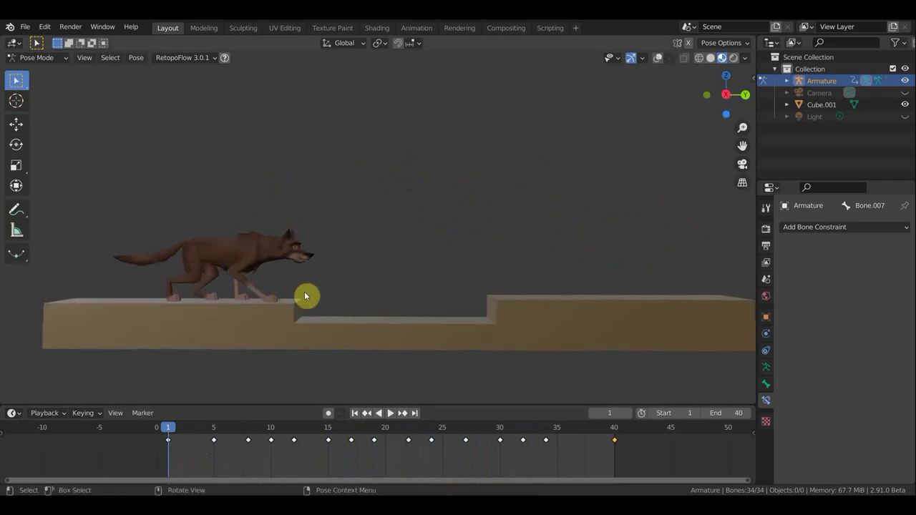
left_click(40, 57)
left_click(42, 70)
key("KP_5")
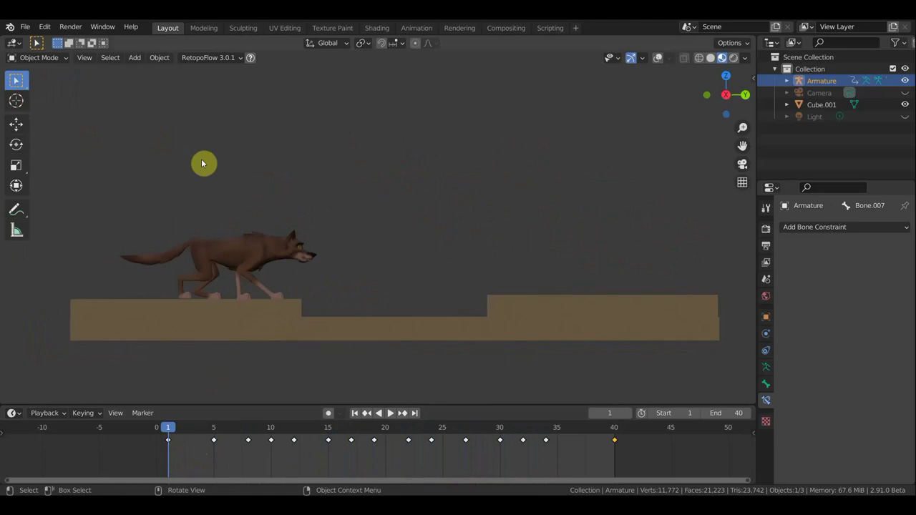
left_click(444, 332)
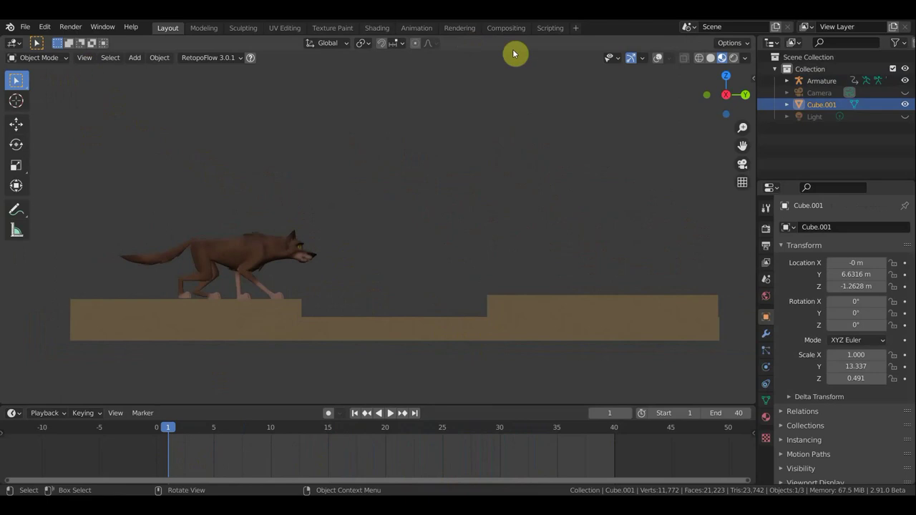
left_click(658, 57)
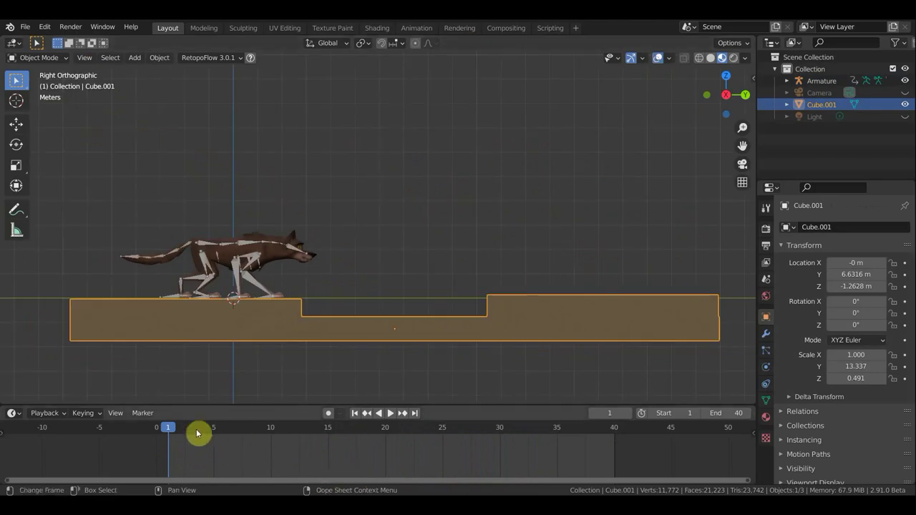
Play the leap, scrub back to frame 1, and select the Armature to show its keyframes.
key("space")
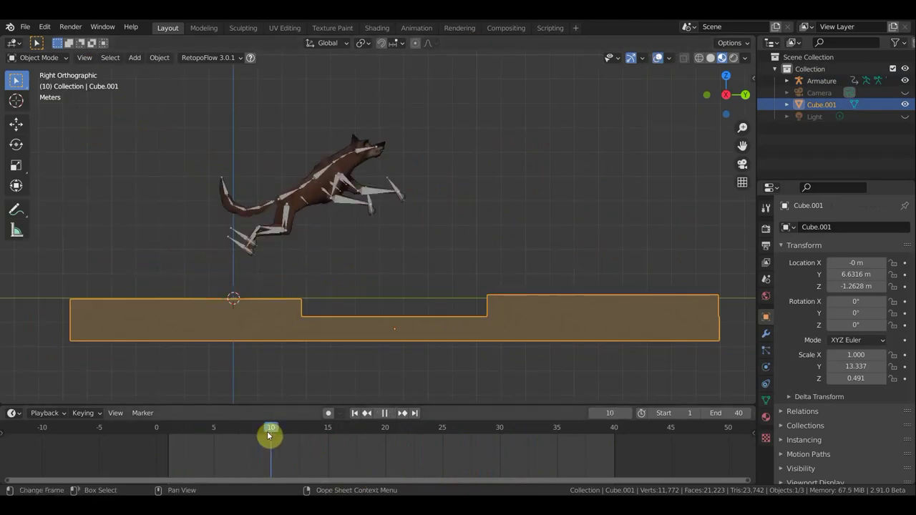
left_click_drag(233, 433, 161, 432)
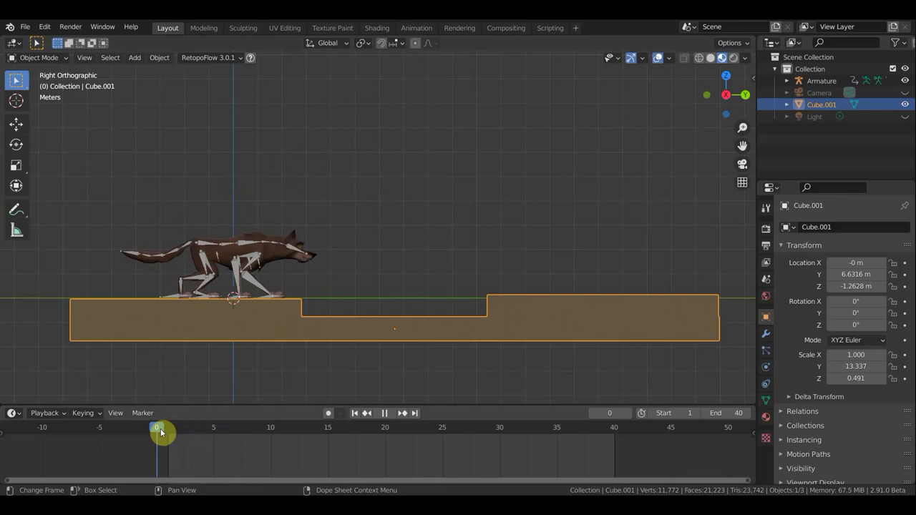
mouse_move(166, 432)
left_mouse_down()
mouse_move(436, 460)
mouse_move(319, 441)
mouse_move(204, 439)
mouse_move(279, 431)
mouse_move(419, 443)
mouse_move(205, 419)
mouse_move(420, 420)
mouse_move(262, 404)
mouse_move(194, 411)
mouse_move(442, 420)
mouse_move(398, 415)
left_mouse_up()
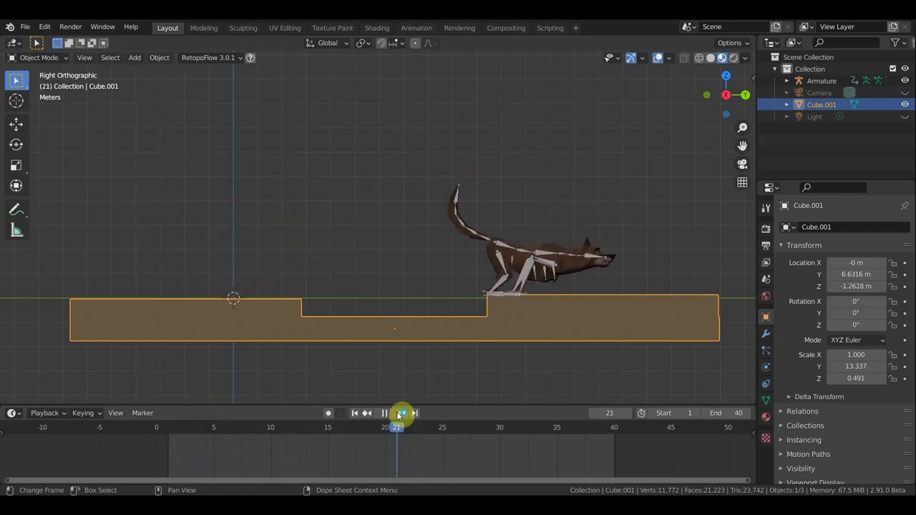
left_click_drag(406, 415, 182, 412)
key("space")
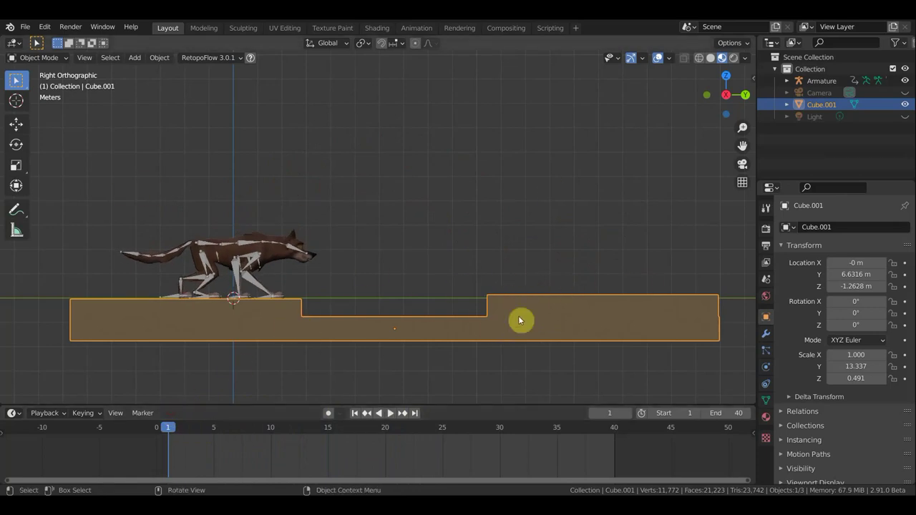
left_click(247, 246)
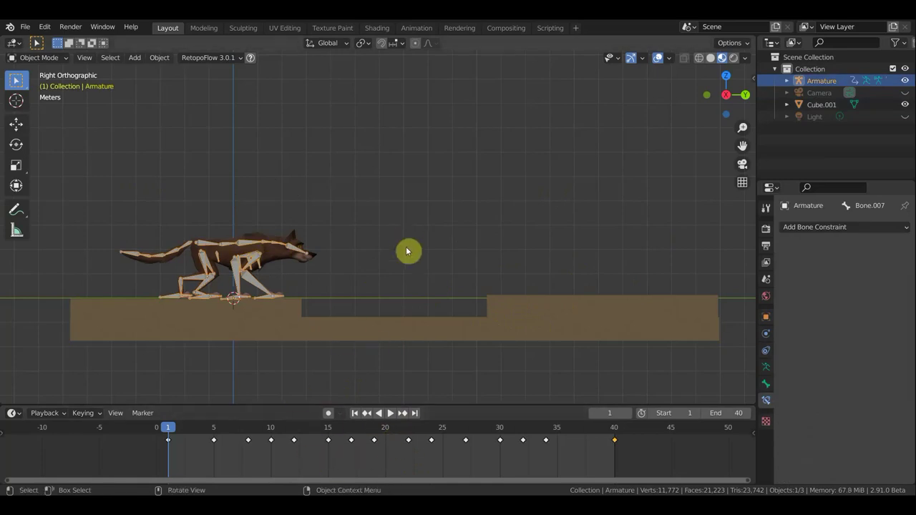
Inspect the poses at frames 3, 1, 5, 10, 15 and 10, ending mid-leap at frame 12.
left_click_drag(215, 448, 207, 431)
left_click(192, 433)
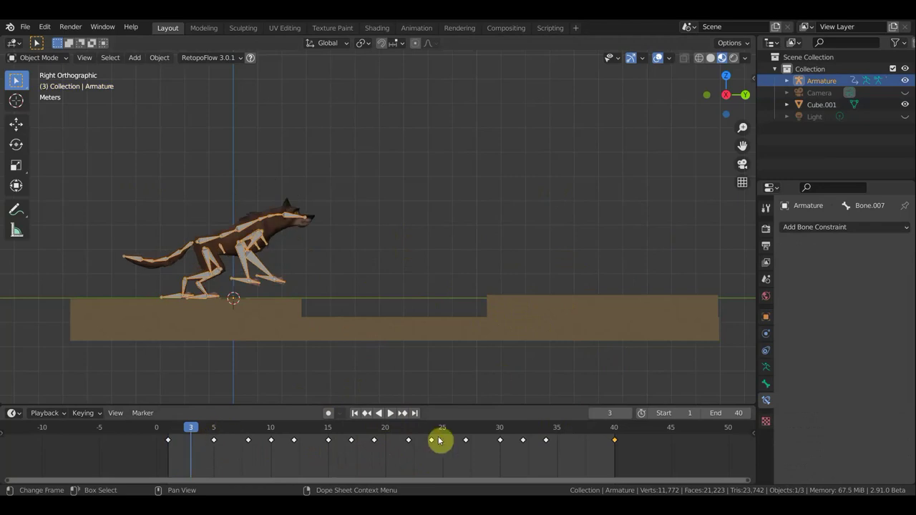
left_click(167, 429)
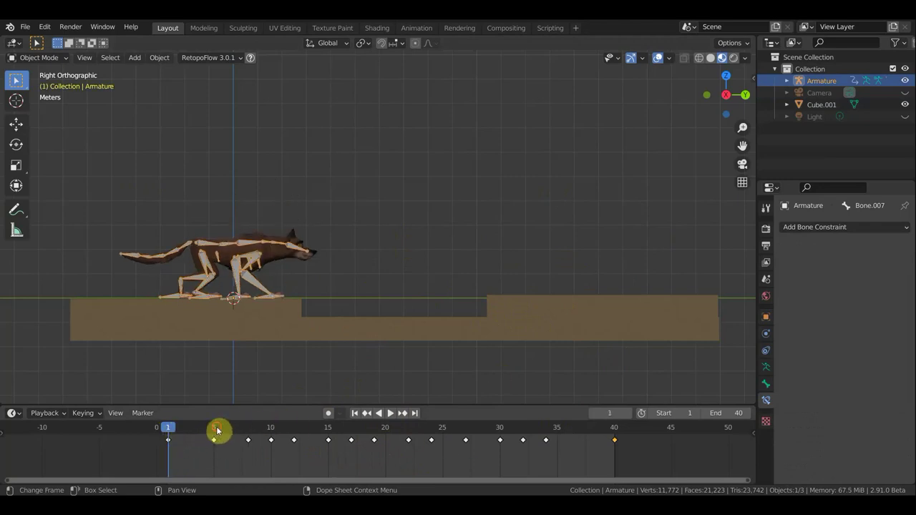
left_click(215, 430)
left_click(271, 431)
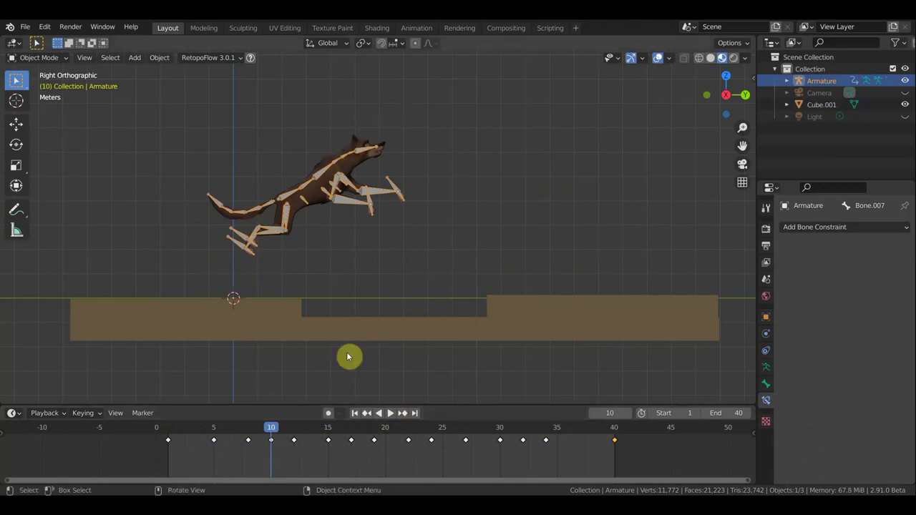
left_click(330, 436)
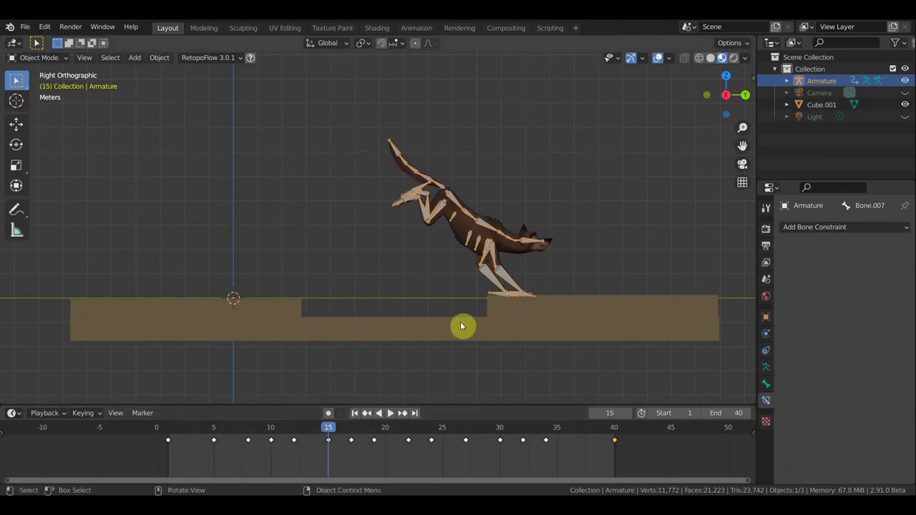
left_click(272, 432)
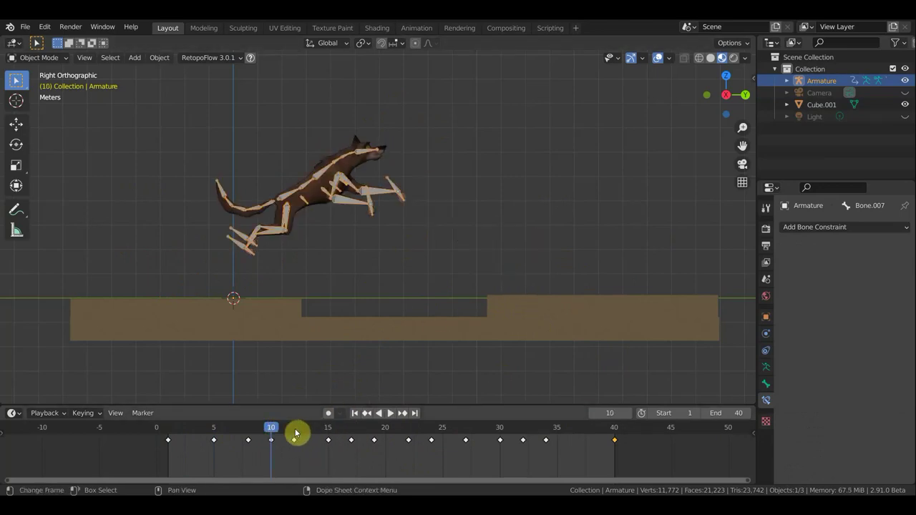
left_click(298, 432)
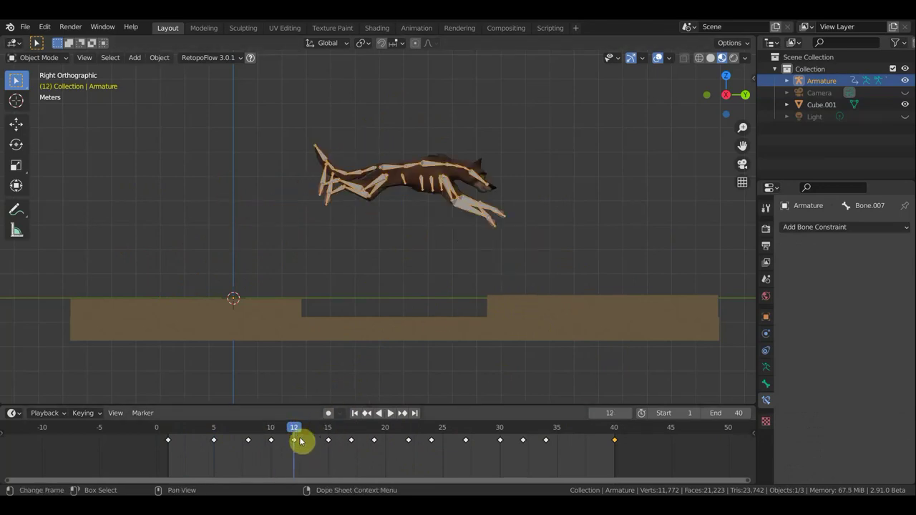
Shift the frame-12 keyframe to frame 13 and play back to check timing.
left_click(293, 439)
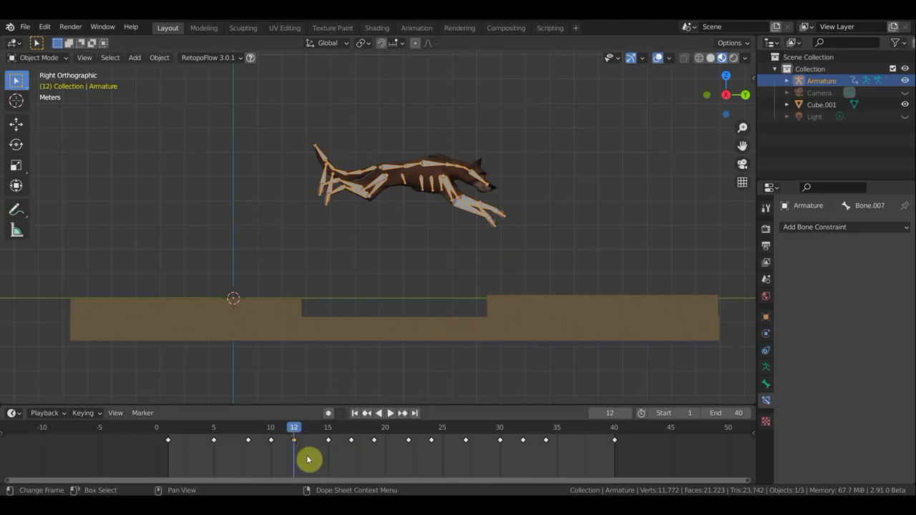
key("g")
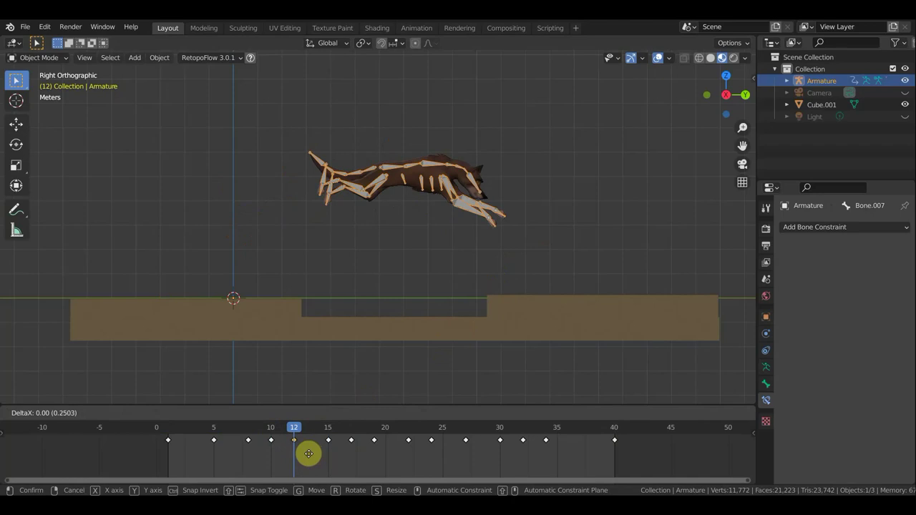
left_click(312, 453)
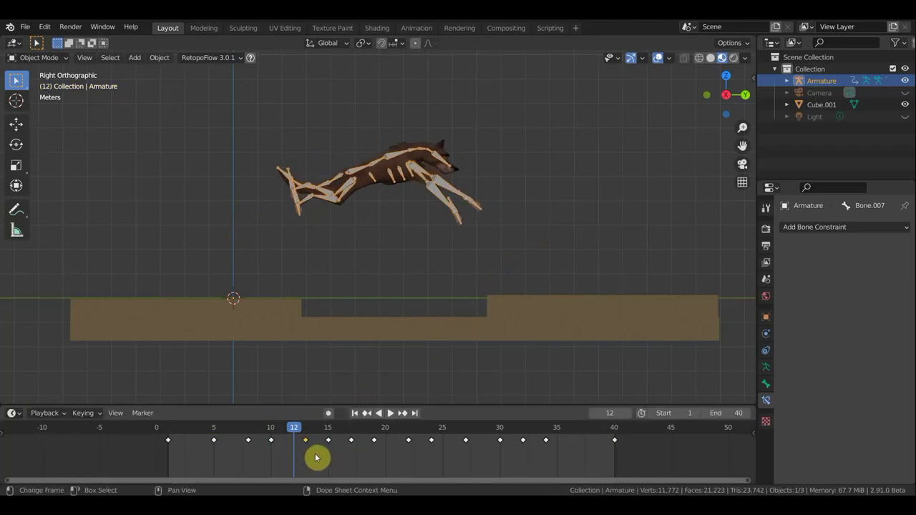
key("space")
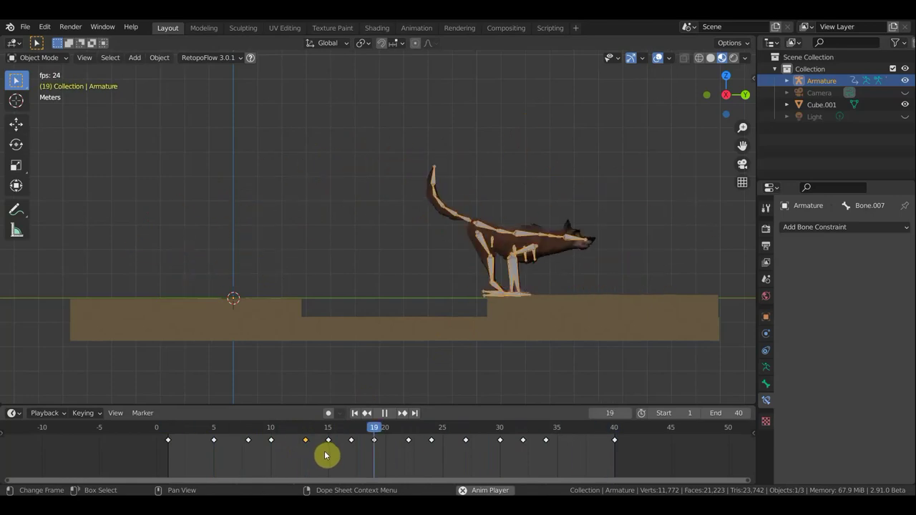
key("space")
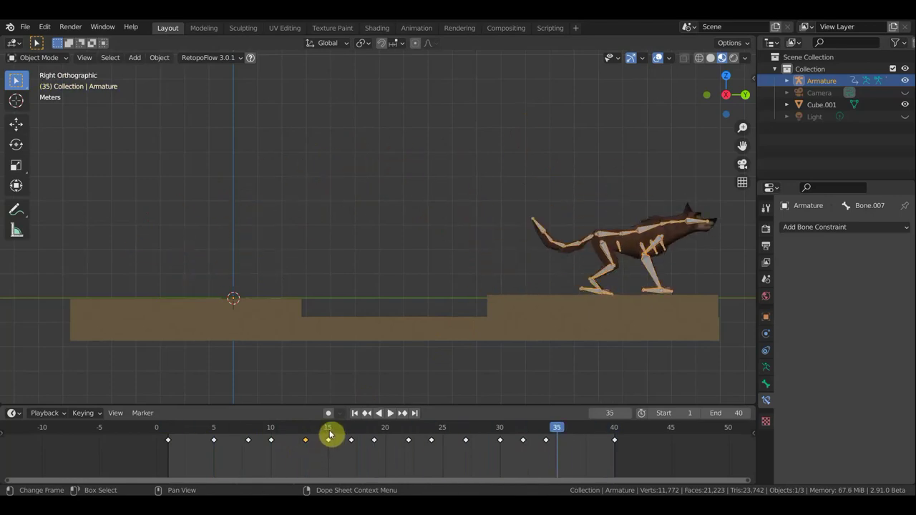
Compare the wolf's poses at frames 15, 10 and 8.
left_click(330, 434)
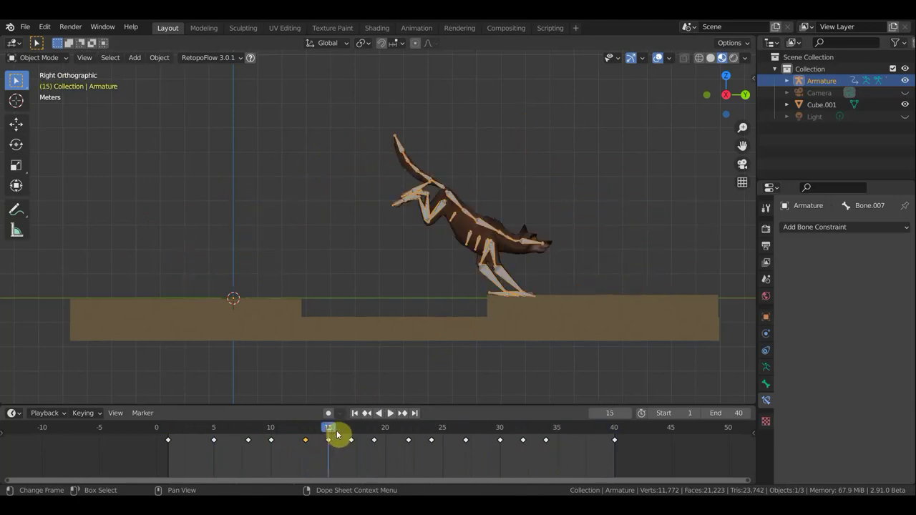
left_click(272, 434)
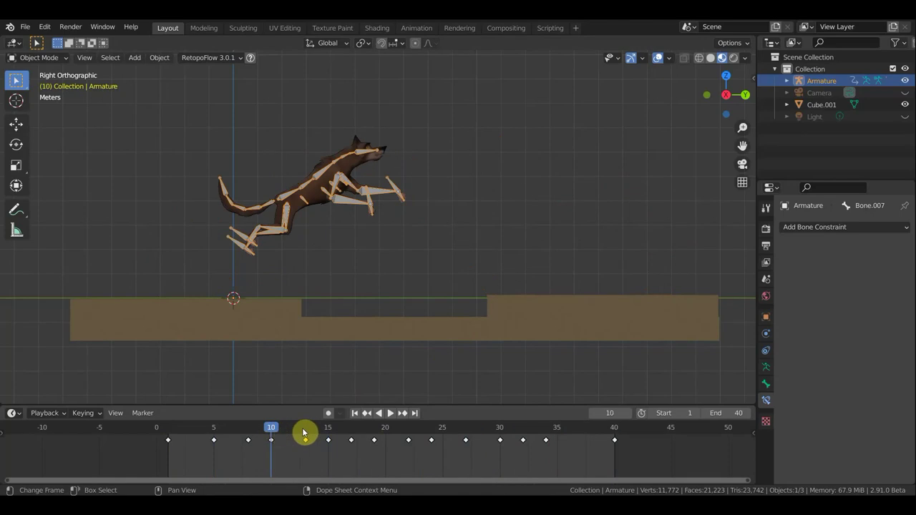
left_click_drag(267, 438, 246, 433)
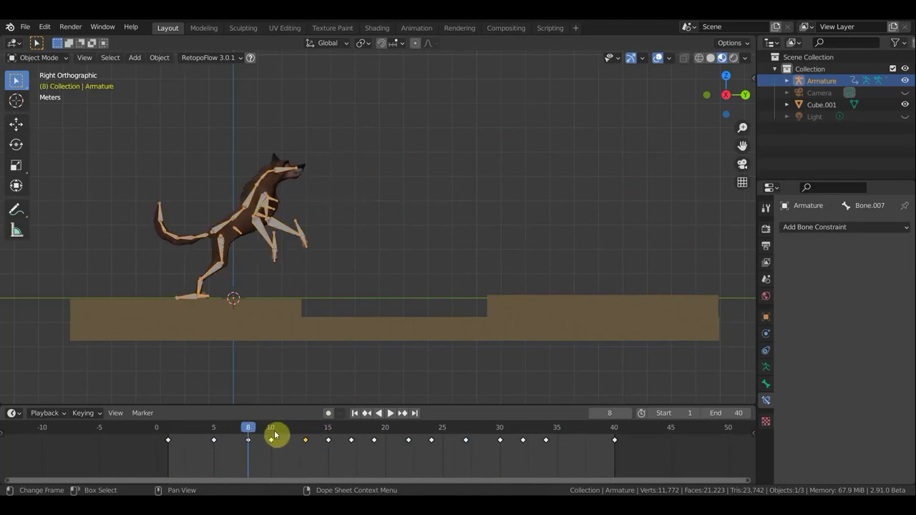
left_click(270, 432)
Delete the frame-10 keyframe and move the frame-13 leap key back to frame 10.
left_click(270, 439)
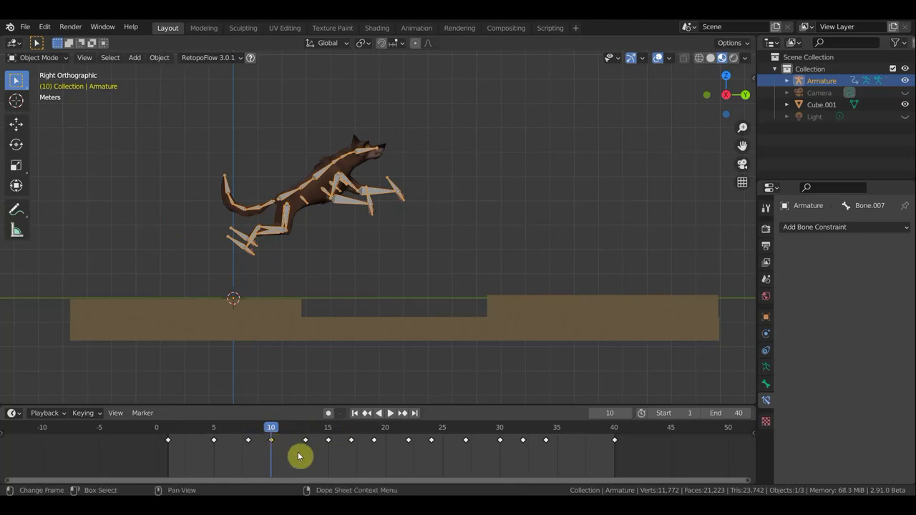
key("x")
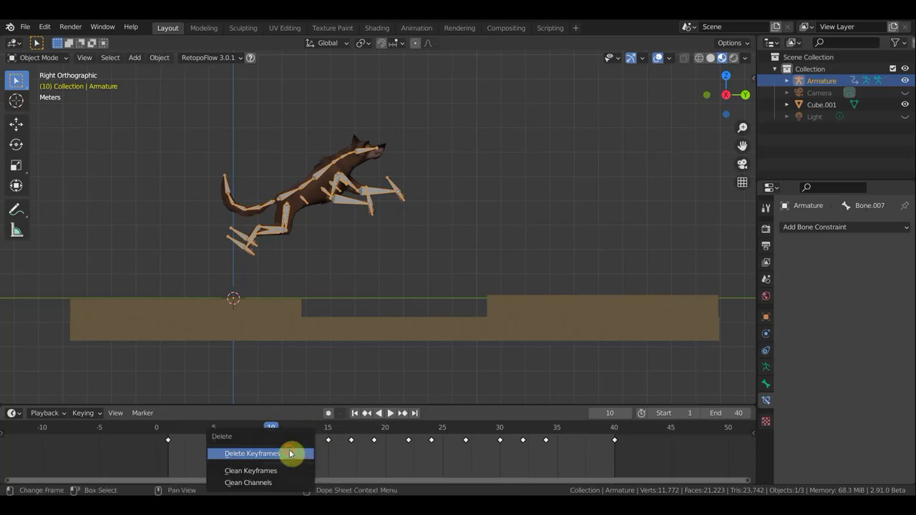
left_click(290, 454)
left_click(304, 439)
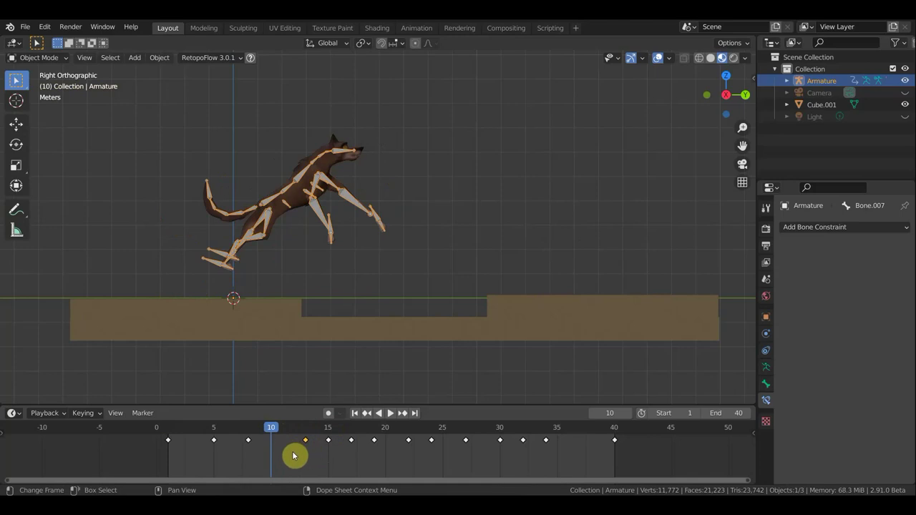
key("g")
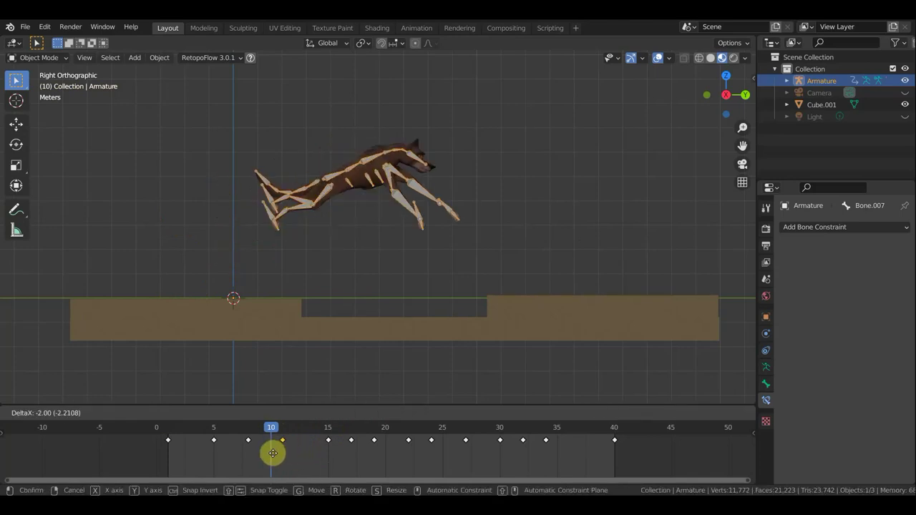
left_click(267, 453)
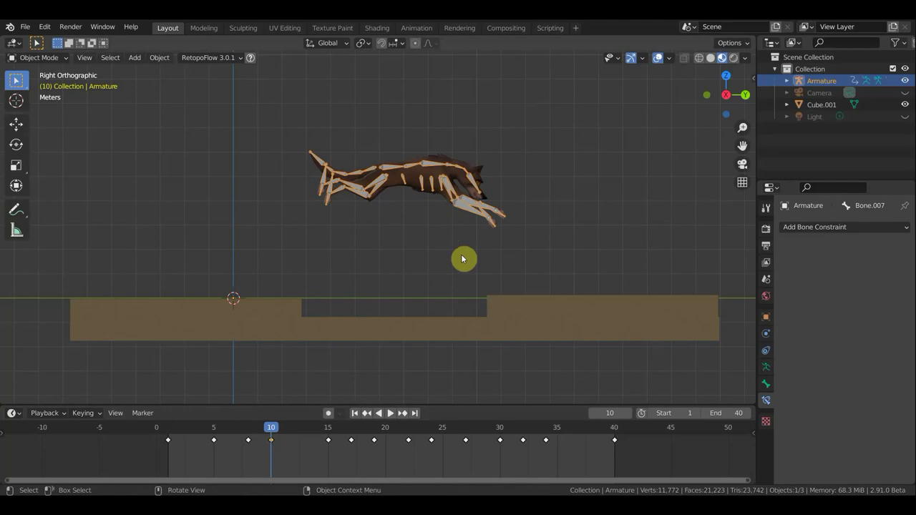
In Pose Mode, move the whole wolf pose up and back at frame 10.
left_click(54, 60)
left_click(56, 94)
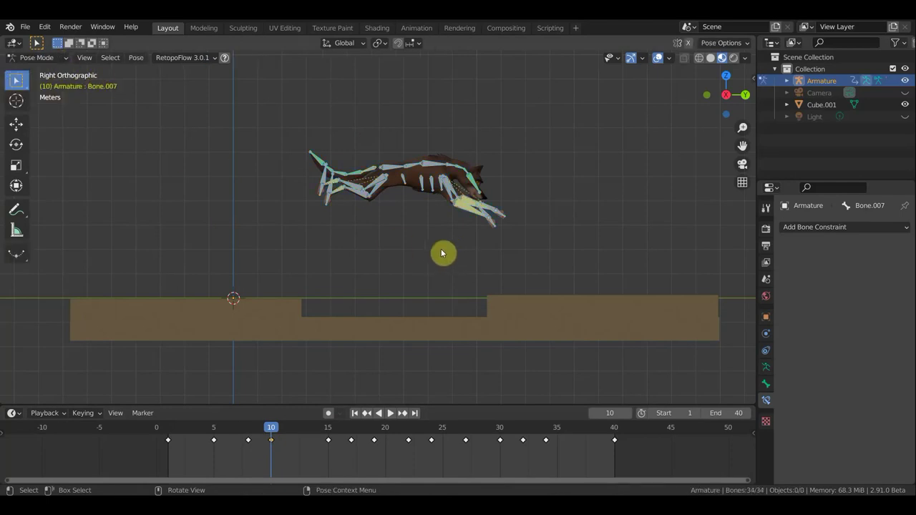
key("g")
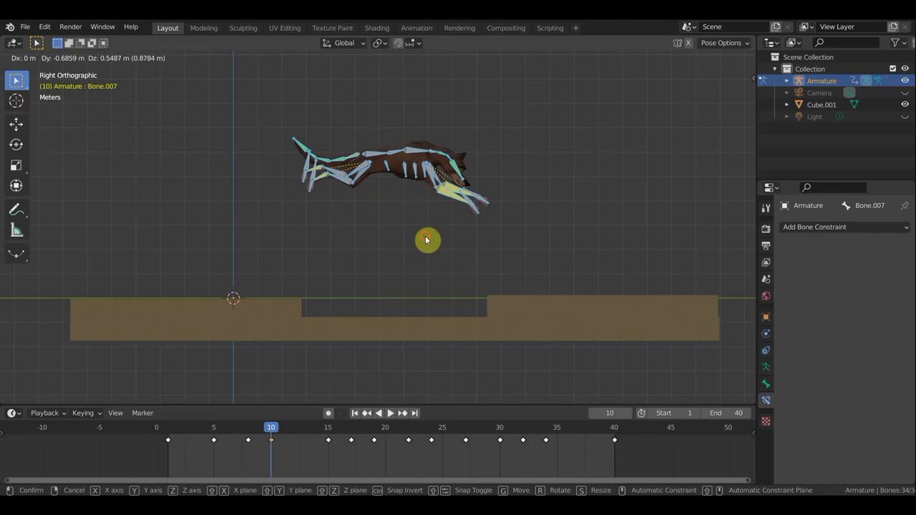
left_click(425, 236)
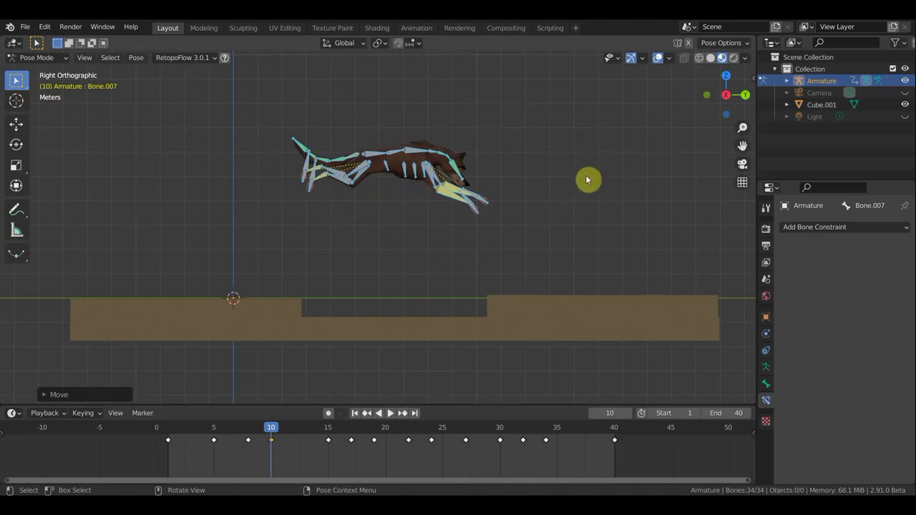
Key the pose with Location & Rotation and hide the viewport overlays.
key("i")
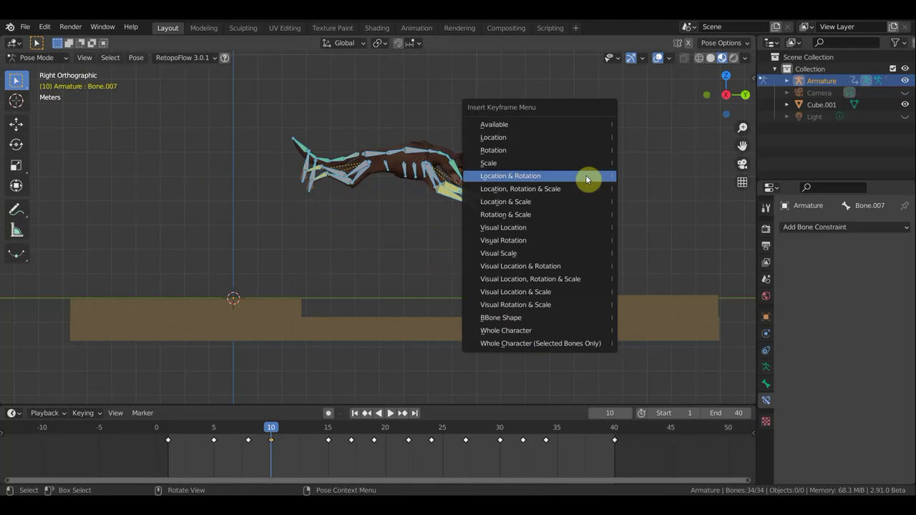
left_click(585, 179)
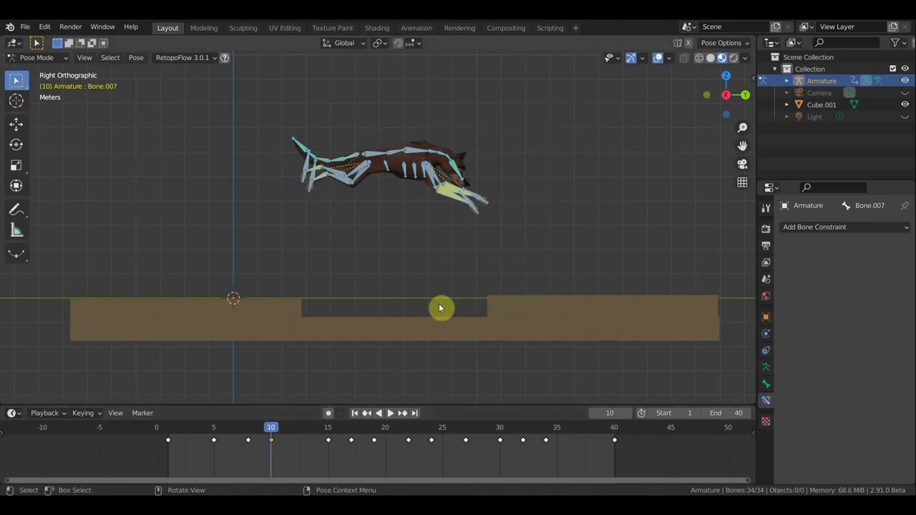
left_click(658, 57)
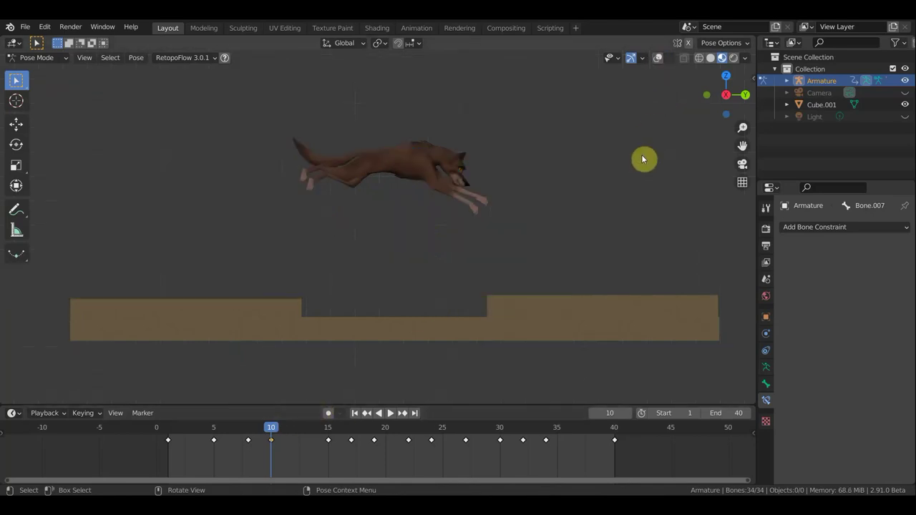
Play the run, check frames 12, 8 and 5, then settle on frame 8 with overlays shown.
key("space")
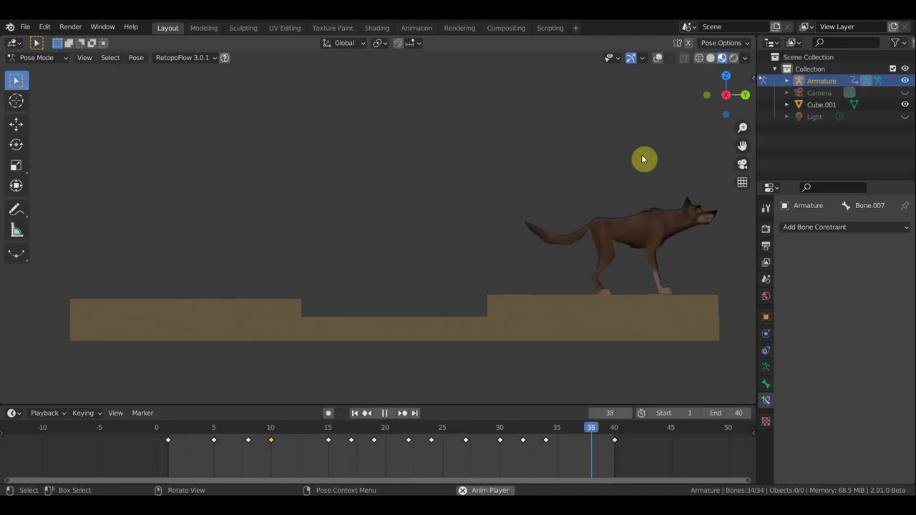
key("Escape")
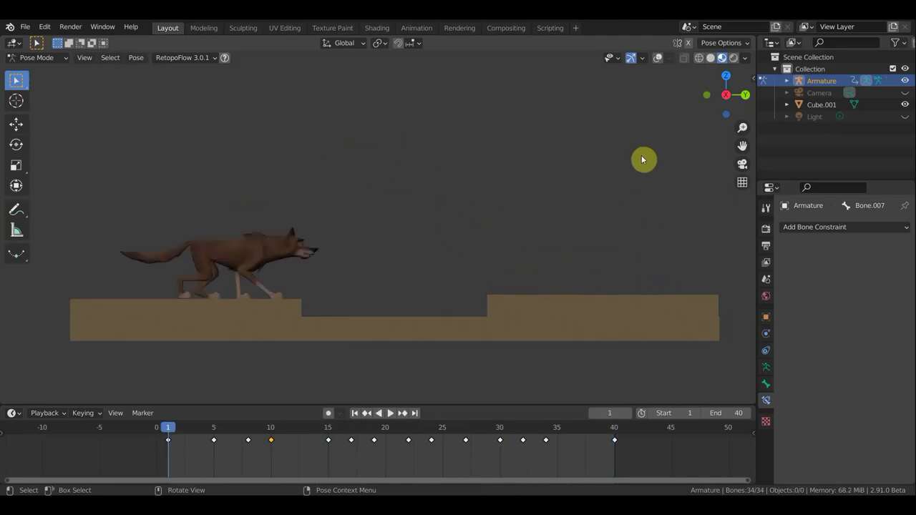
left_click(294, 436)
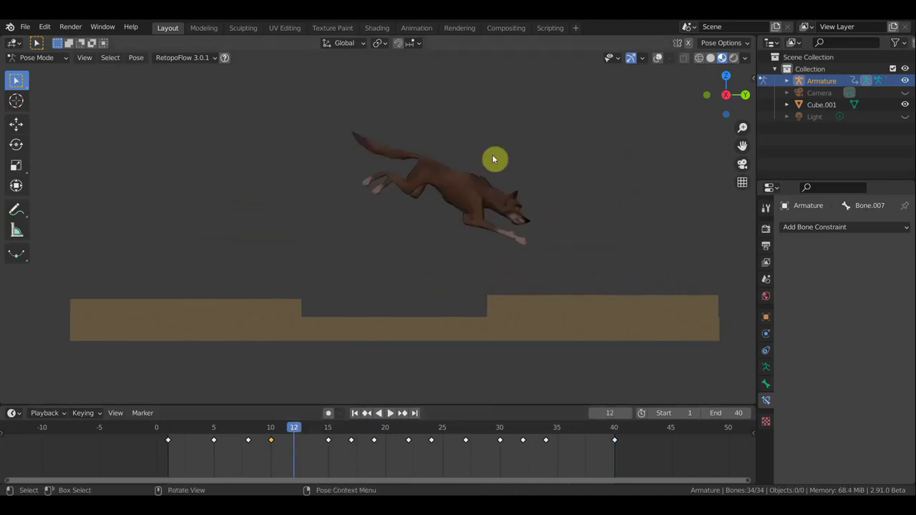
left_click(248, 434)
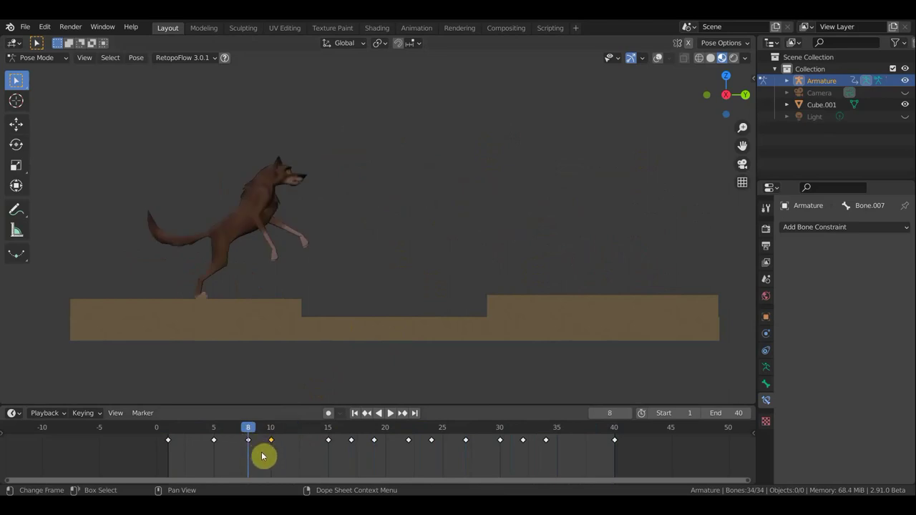
left_click(248, 439)
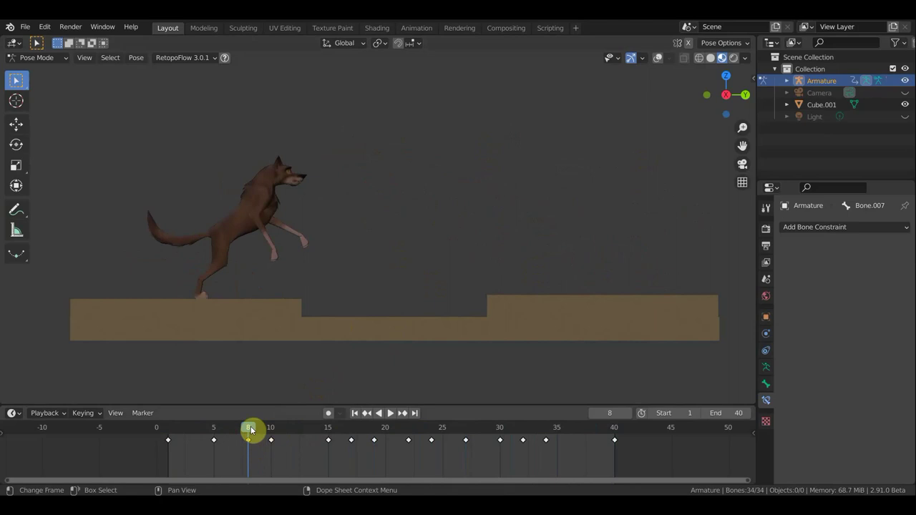
left_click(215, 433)
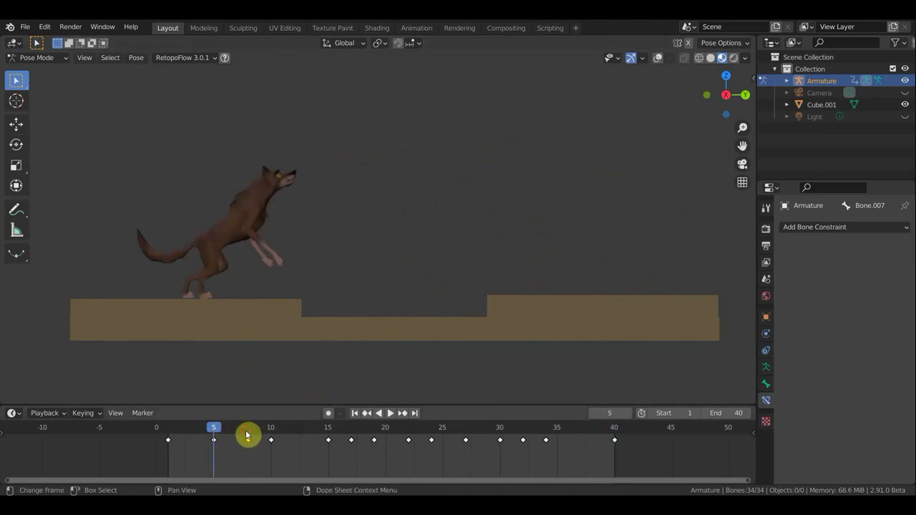
left_click(247, 434)
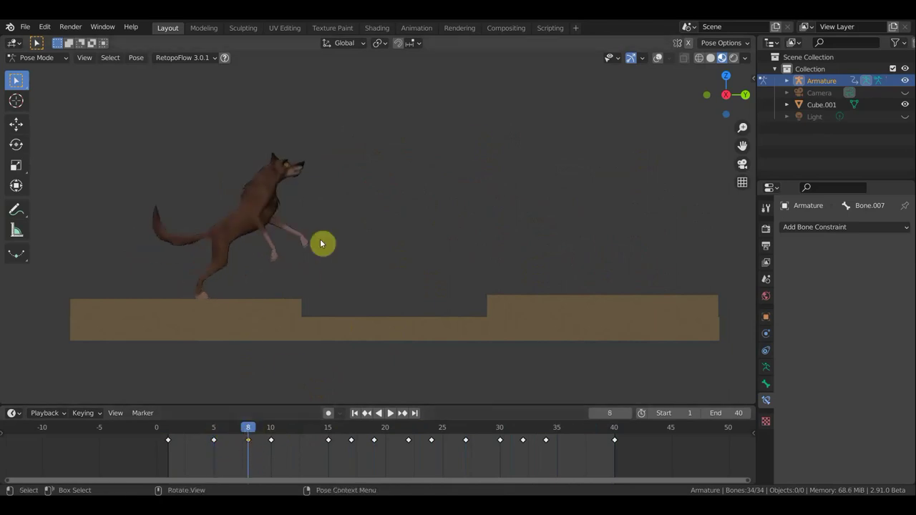
left_click(657, 58)
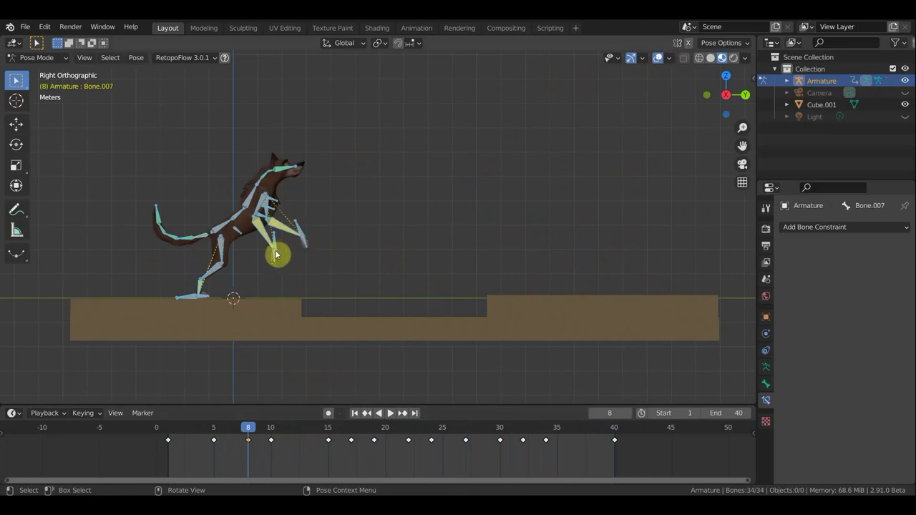
Raise the whole take-off pose and lift the front paw higher.
key("g")
left_click(314, 215)
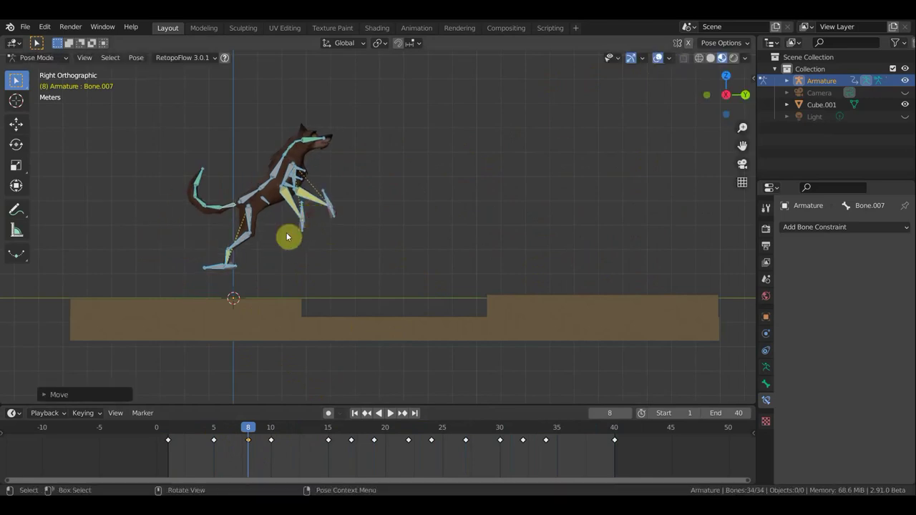
left_click(214, 270)
left_click(325, 200)
left_click(323, 218)
key("g")
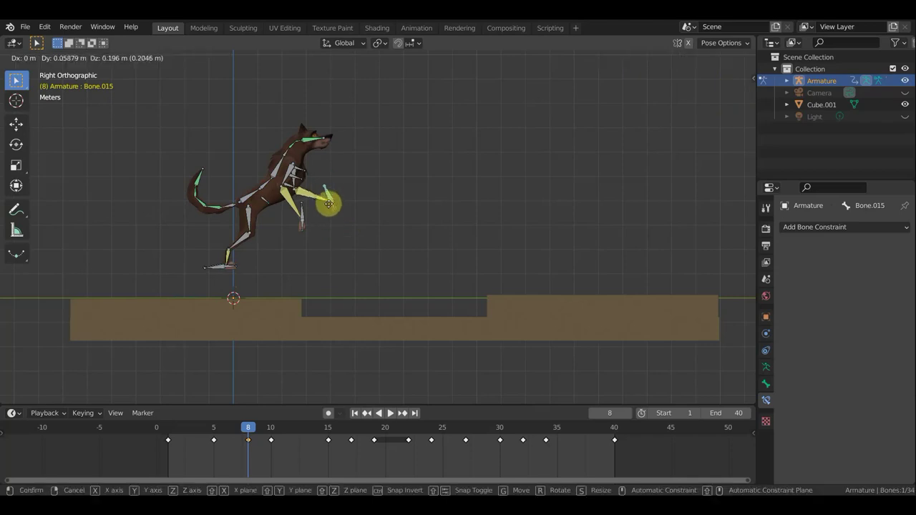
left_click(324, 168)
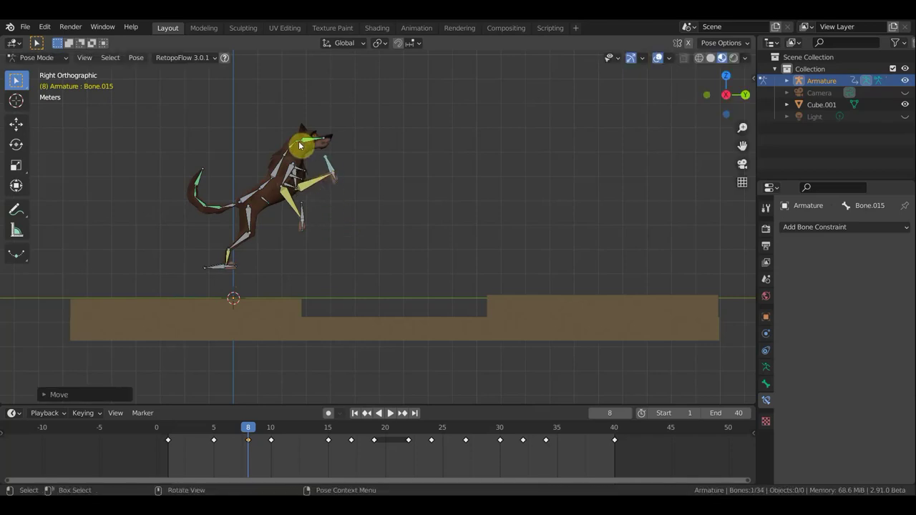
Rotate the head, re-angle the back foot and toe, and reposition the foot.
left_click(309, 147)
key("r")
left_click(349, 129)
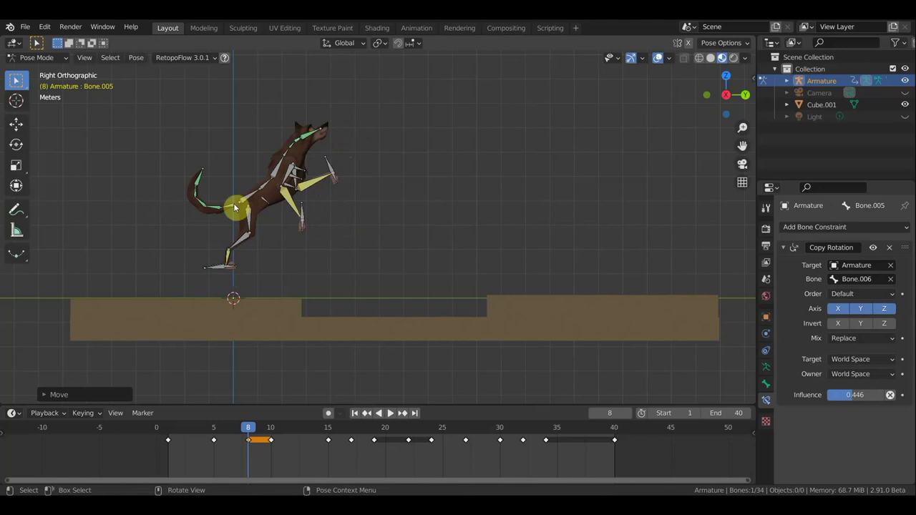
left_click(212, 269)
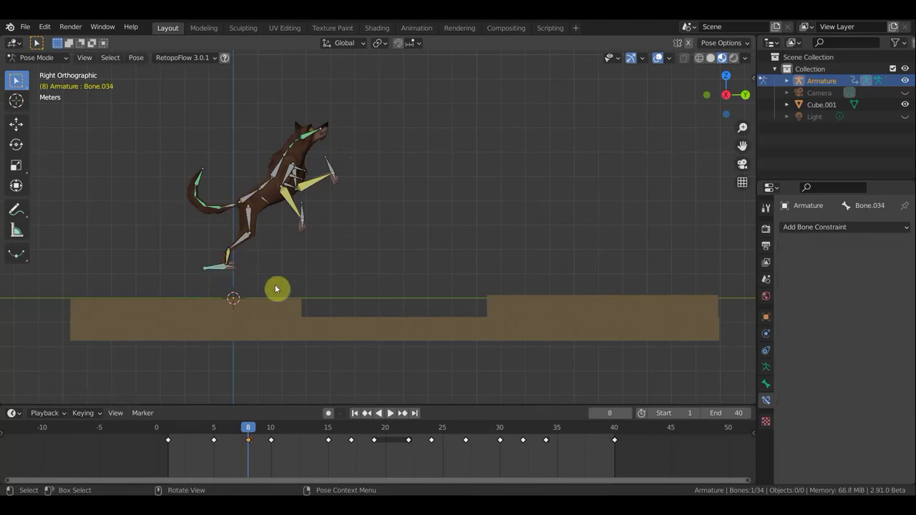
key("r")
left_click(219, 274)
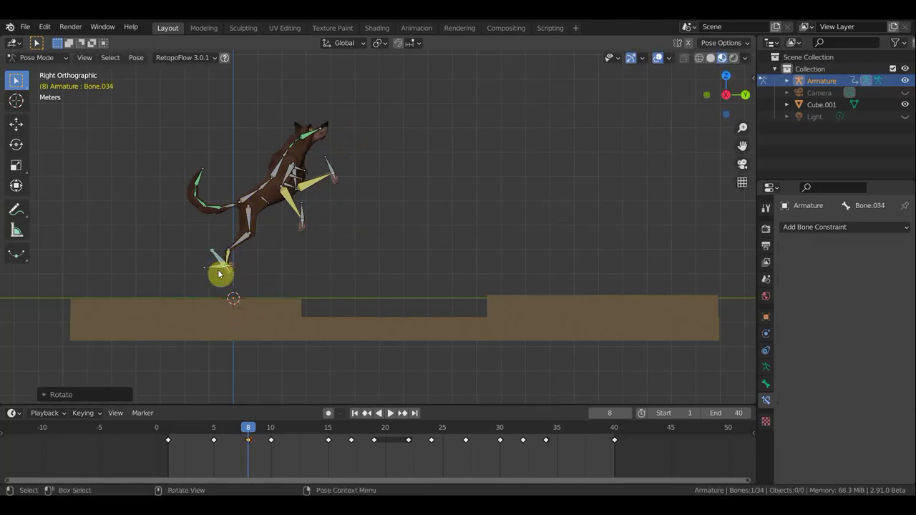
left_click(219, 271)
key("r")
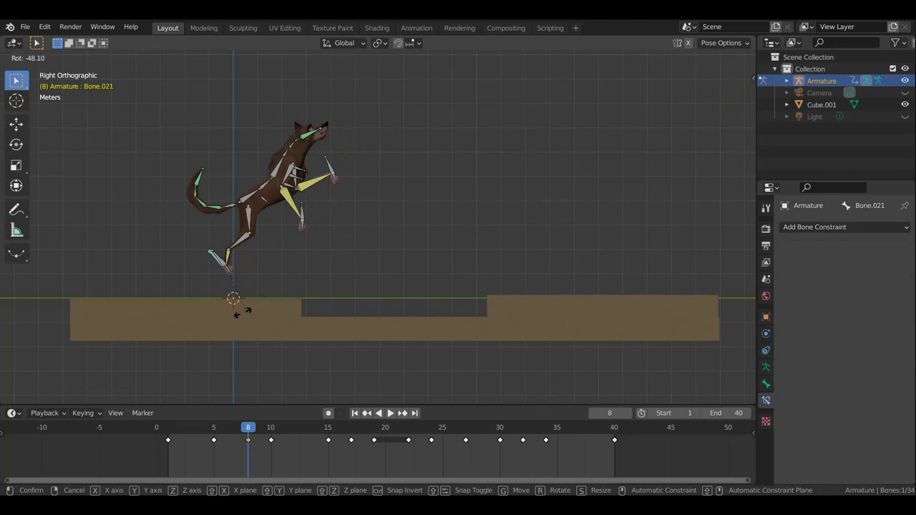
left_click(238, 317)
key("g")
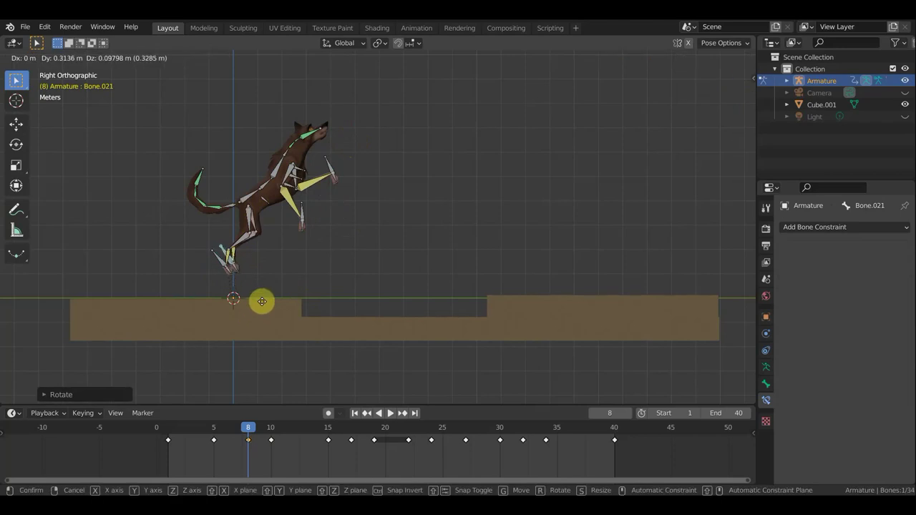
left_click(271, 266)
Raise the front paw Bone.028 toward the head and rotate the front leg bones, including Bone.015.
left_click(303, 205)
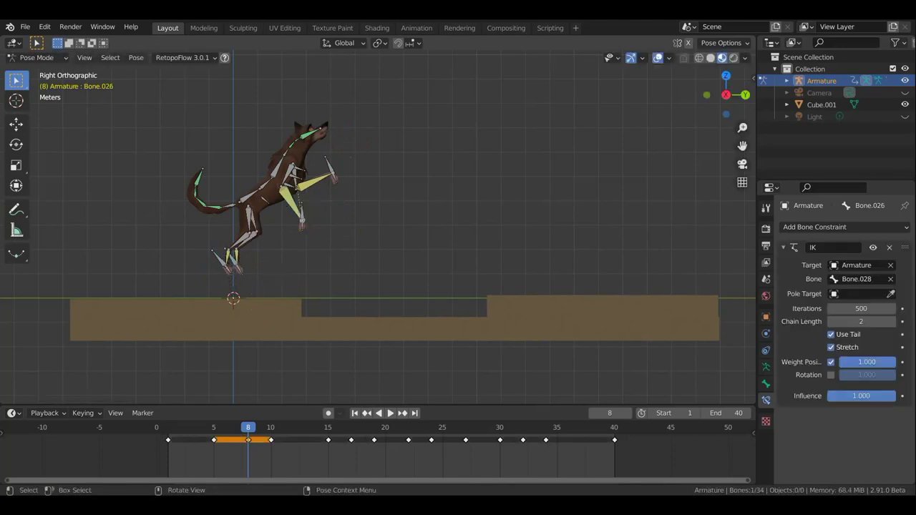
key("r")
left_click(308, 210)
left_click(302, 216)
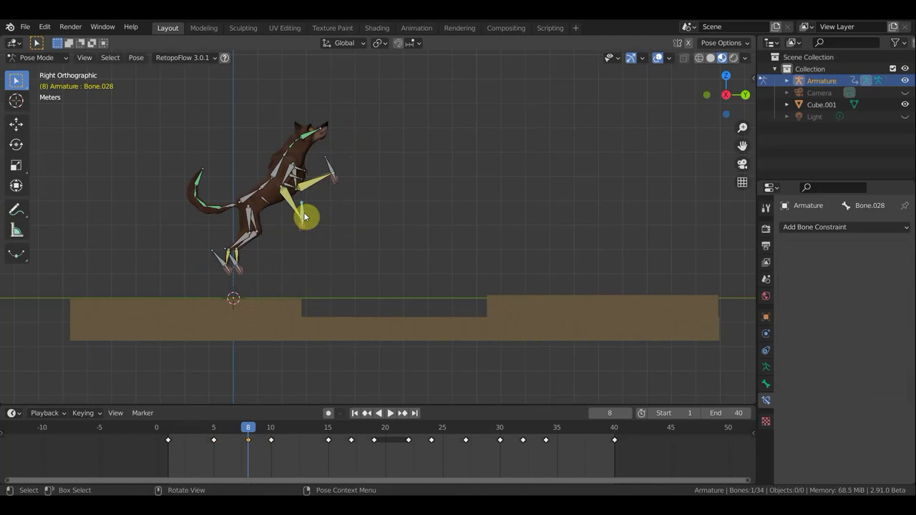
key("g")
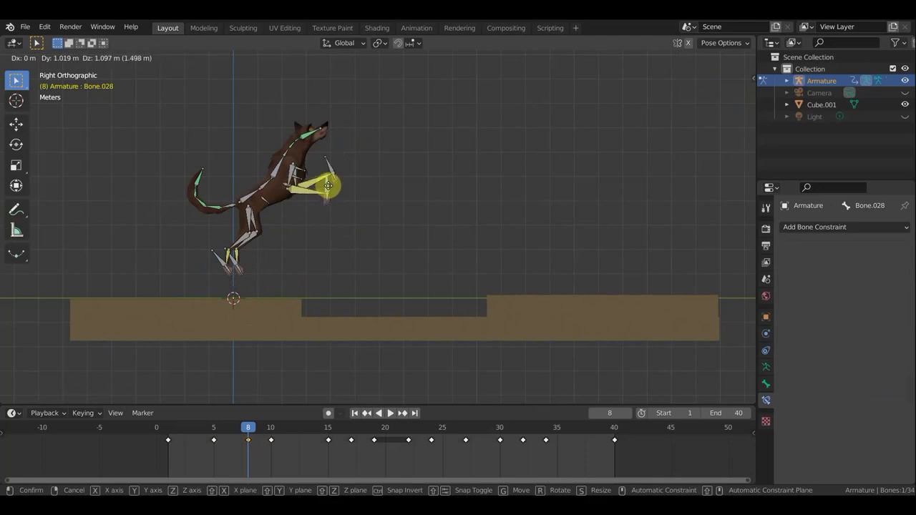
left_click(341, 133)
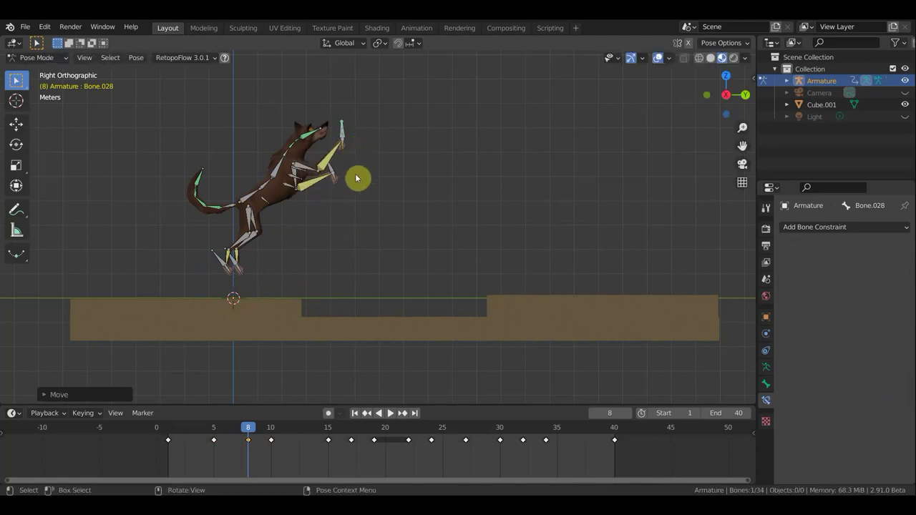
key("r")
left_click(362, 105)
left_click(327, 164)
key("r")
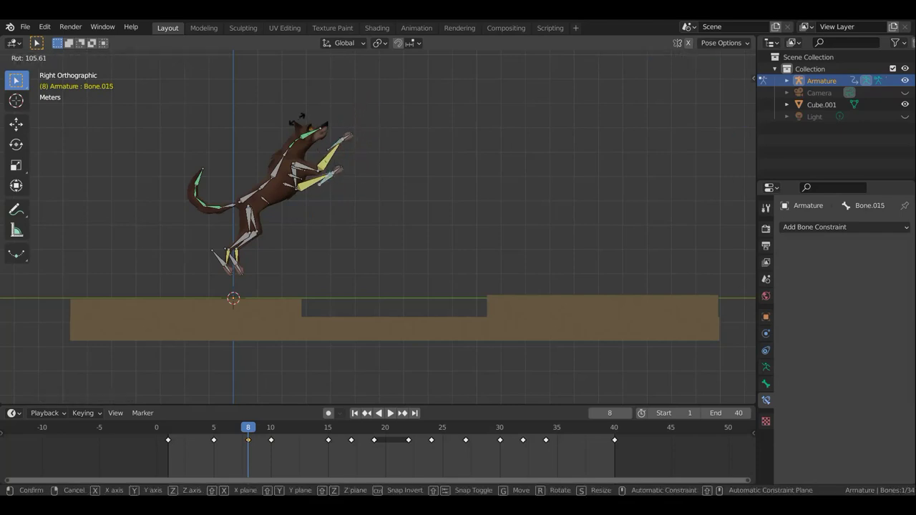
left_click(279, 122)
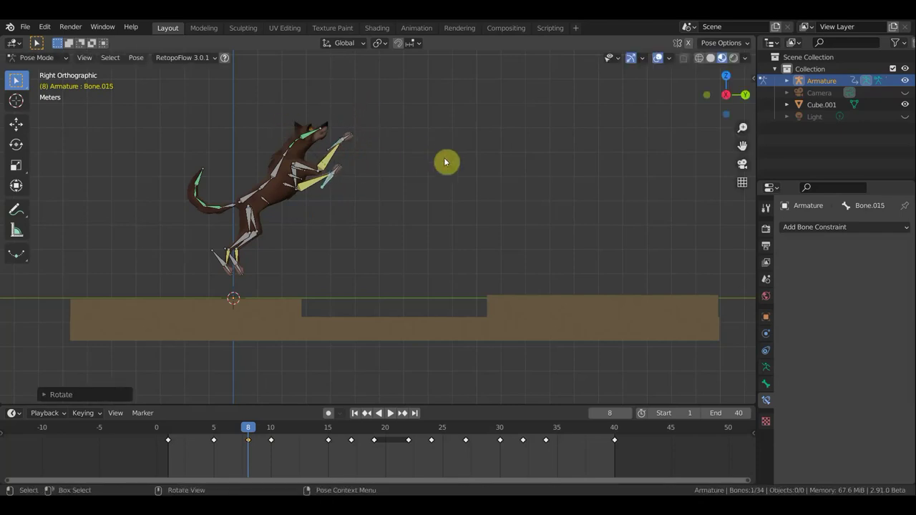
Key Location & Rotation for all wolf bones at frame 8 and start playback.
key("a")
key("i")
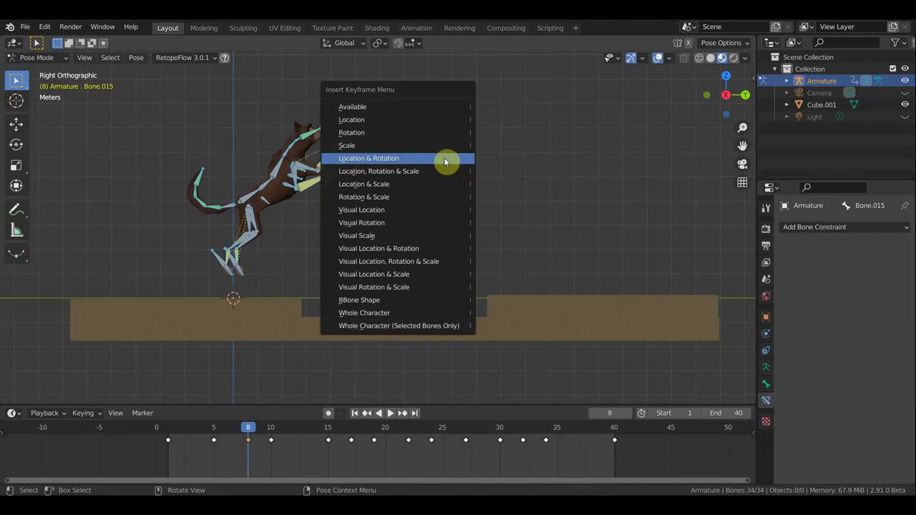
left_click(444, 158)
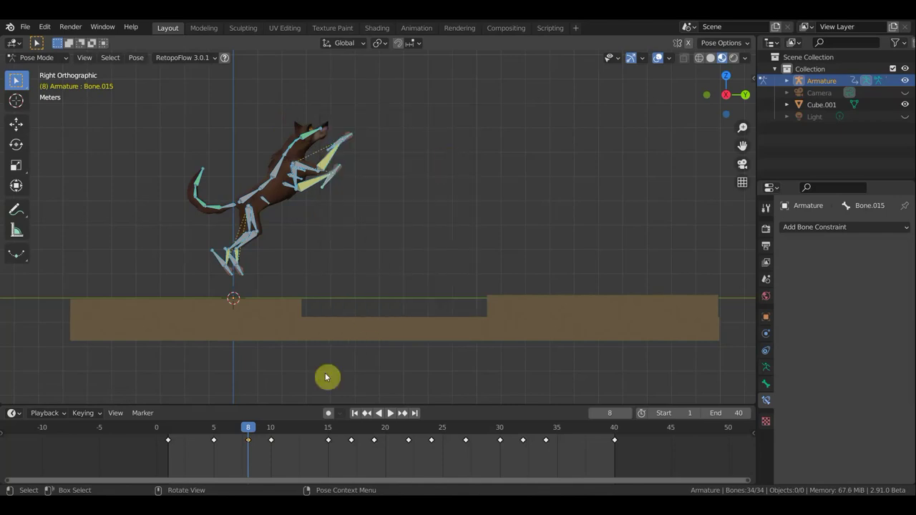
key("space")
mouse_move(248, 432)
left_mouse_down()
mouse_move(228, 435)
mouse_move(272, 442)
mouse_move(191, 443)
left_mouse_up()
Play the run and leap, pause at frame 21, then scrub to frame 24.
key("Escape")
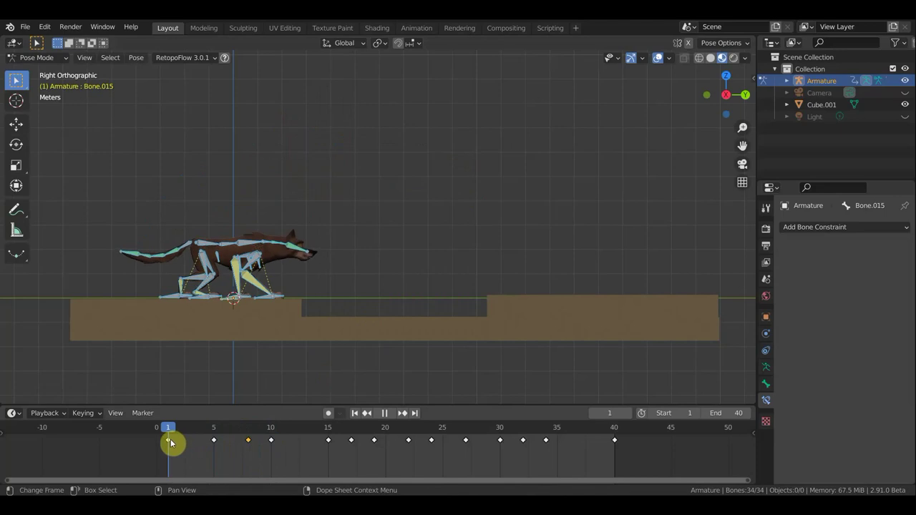
left_click(391, 413)
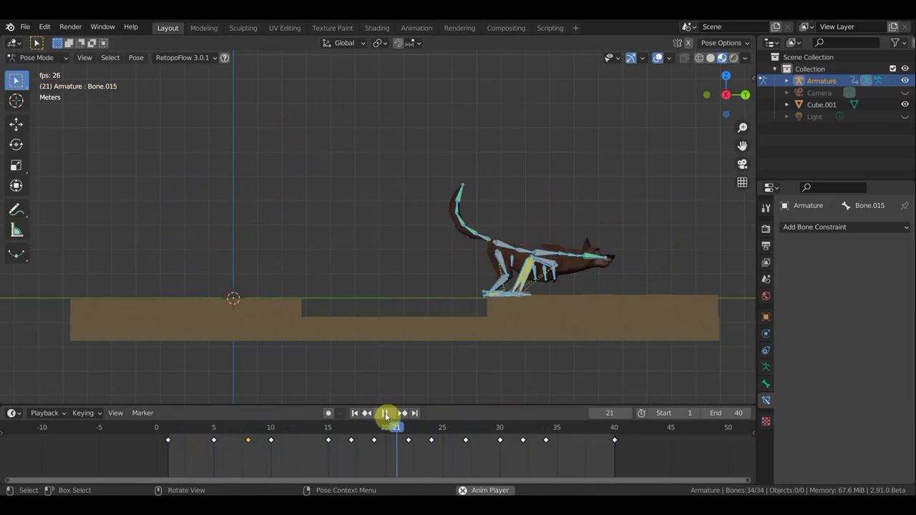
left_click(386, 414)
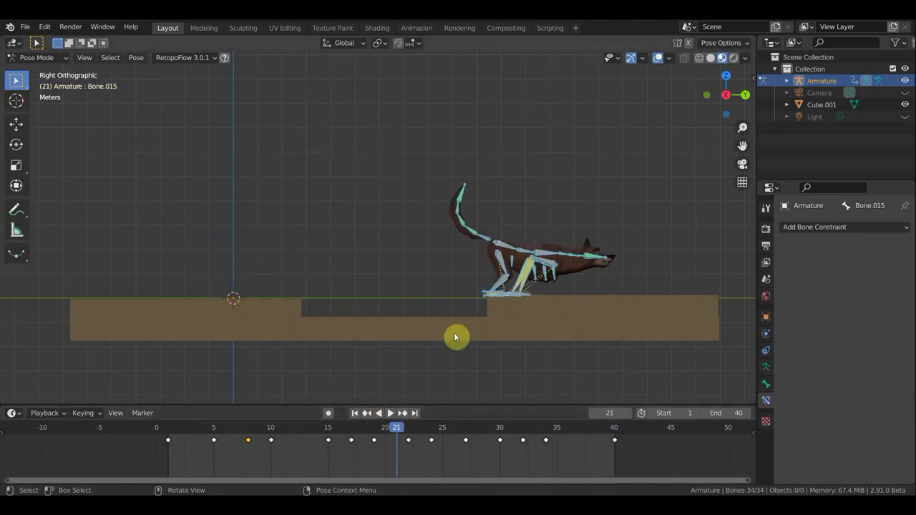
left_click(389, 412)
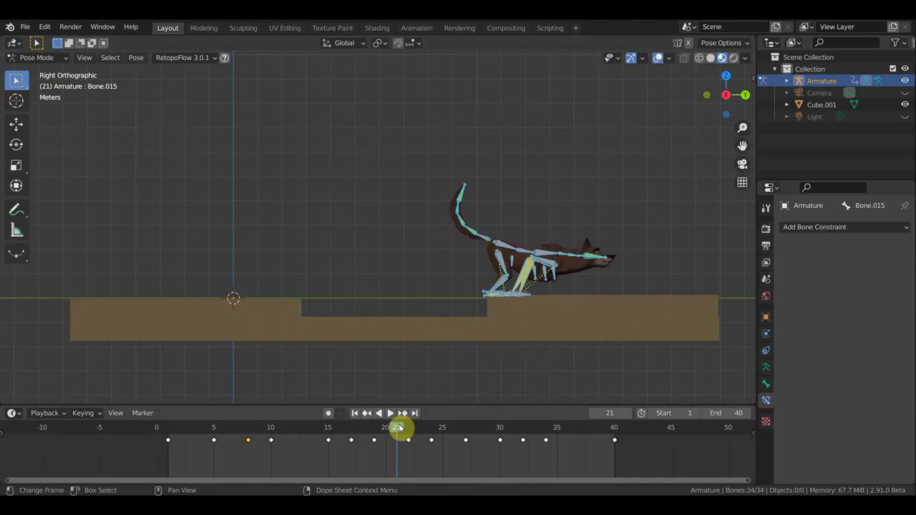
mouse_move(410, 430)
left_mouse_down()
mouse_move(489, 446)
mouse_move(408, 445)
mouse_move(437, 448)
left_mouse_up()
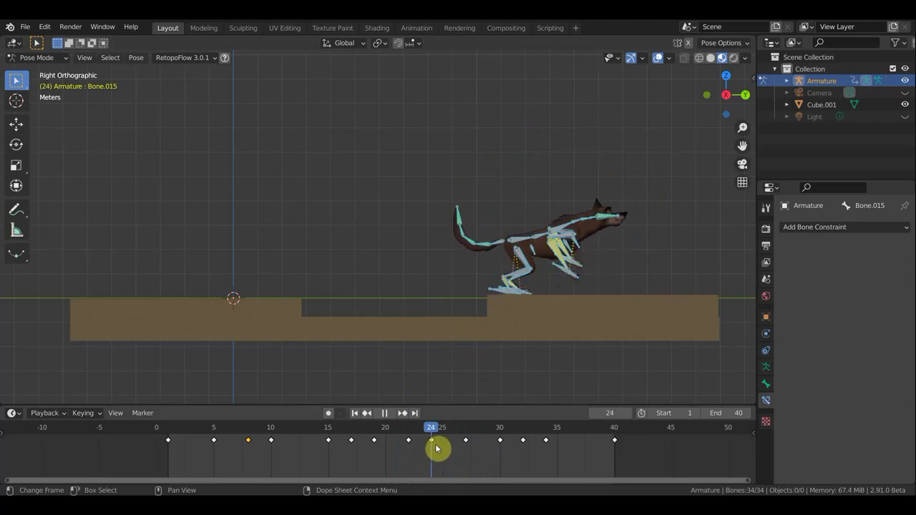
left_click_drag(436, 449, 435, 448)
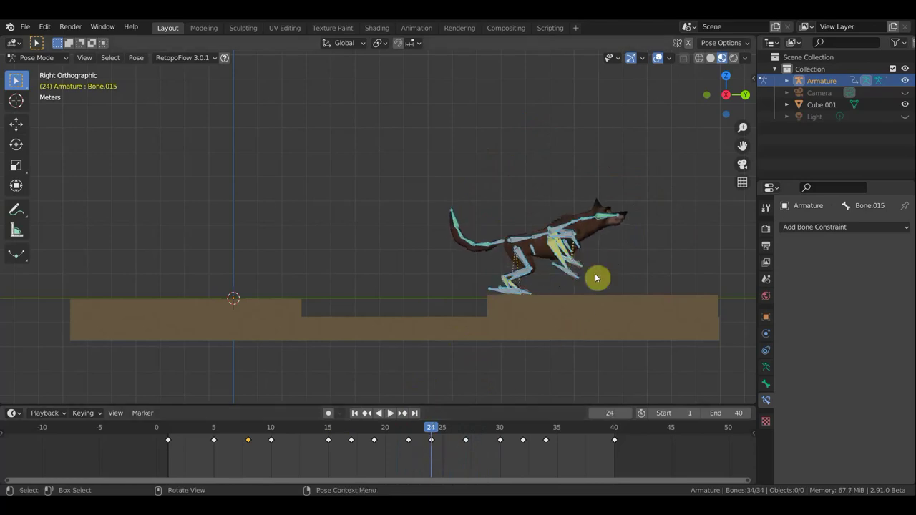
Zoom in, raise the front leg bones and tilt the wolf's body upward.
scroll(562, 229, "up", 2)
scroll(564, 229, "up", 2)
left_click(658, 58)
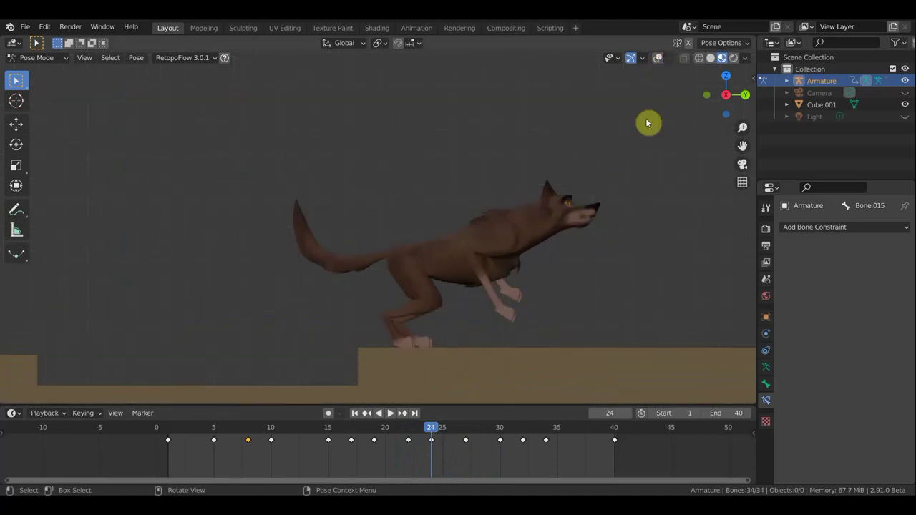
left_click(659, 59)
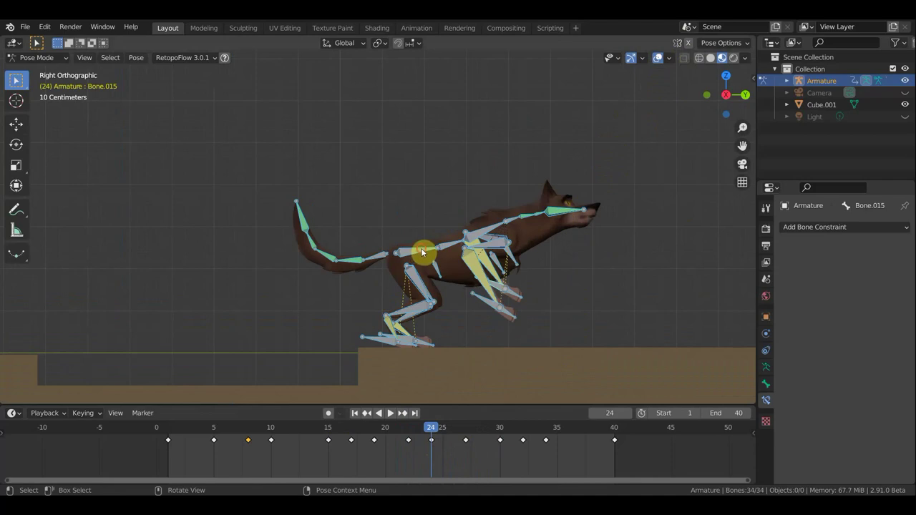
left_click(478, 269)
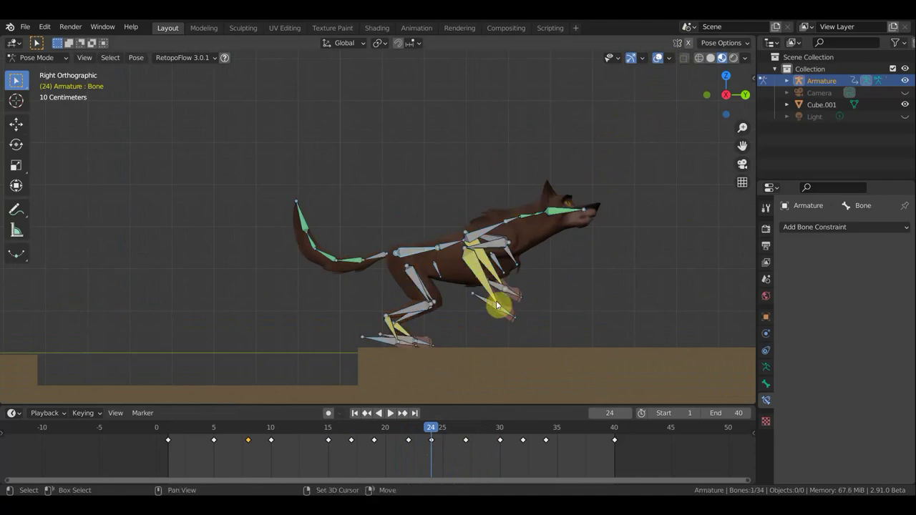
key("g")
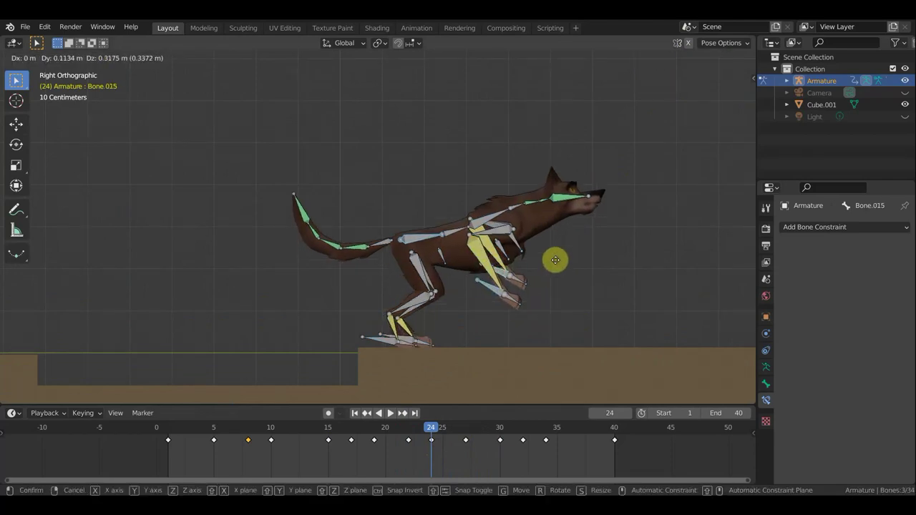
left_click(550, 274)
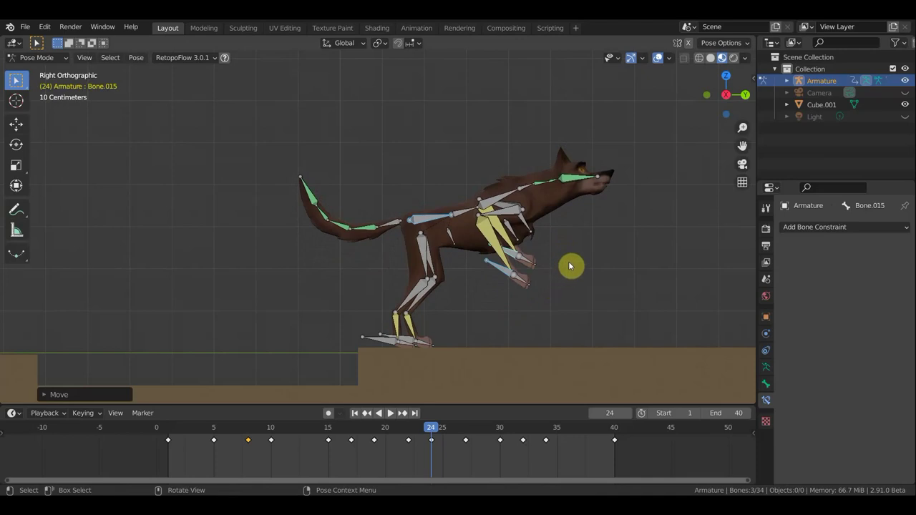
key("r")
left_click(576, 228)
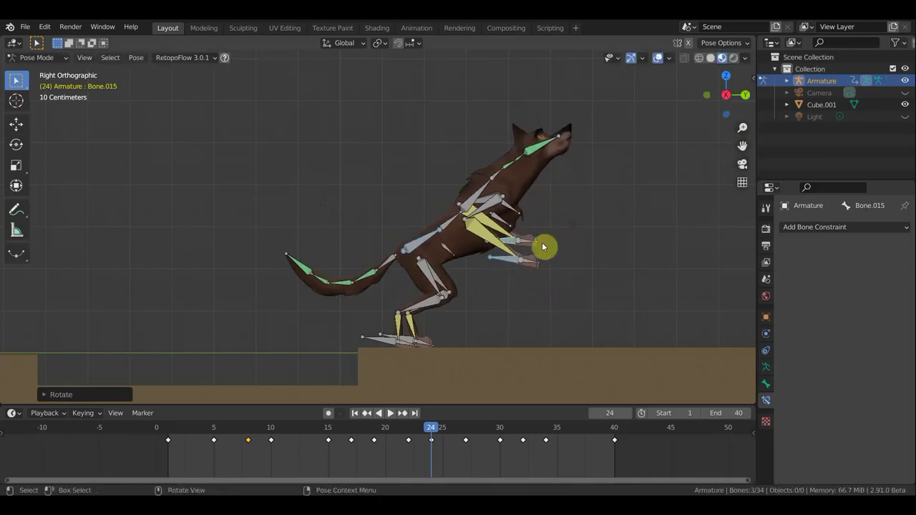
Move the front paw Bone.028 forward and reposition the front leg Bone.015.
left_click(512, 265)
key("g")
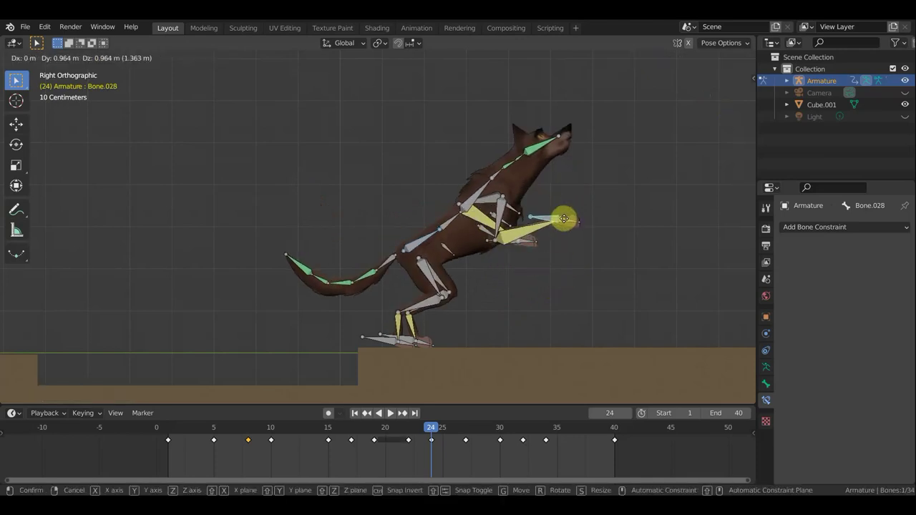
left_click(567, 215)
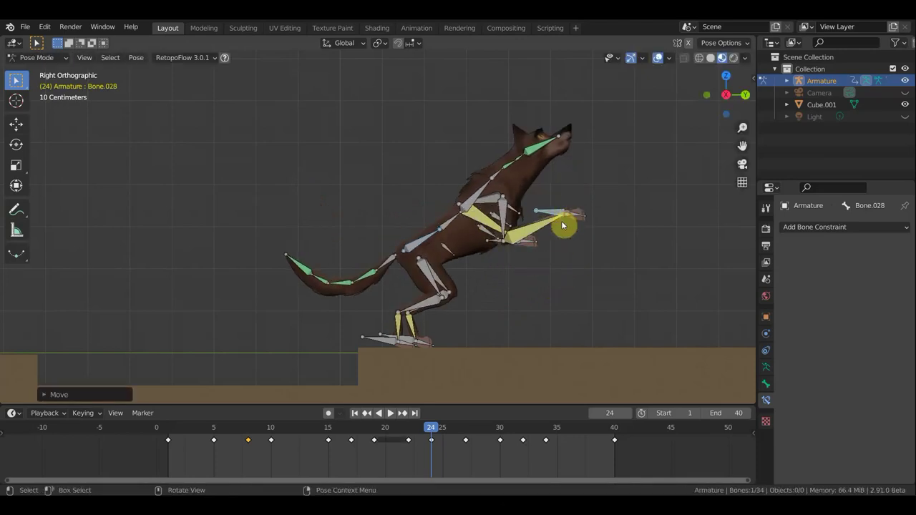
left_click(516, 242, "shift")
key("shift+i")
middle_click_drag(536, 247, 469, 226)
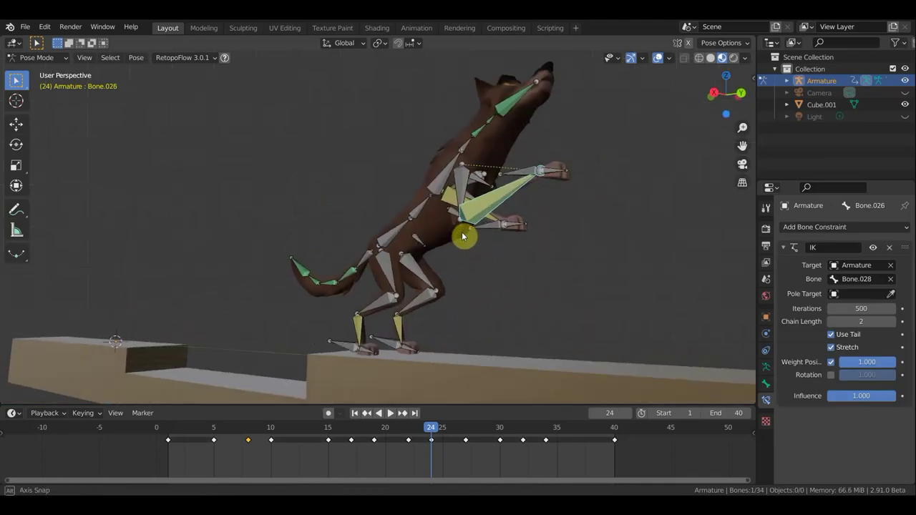
left_click(500, 215)
middle_click_drag(522, 251, 556, 265)
key("g")
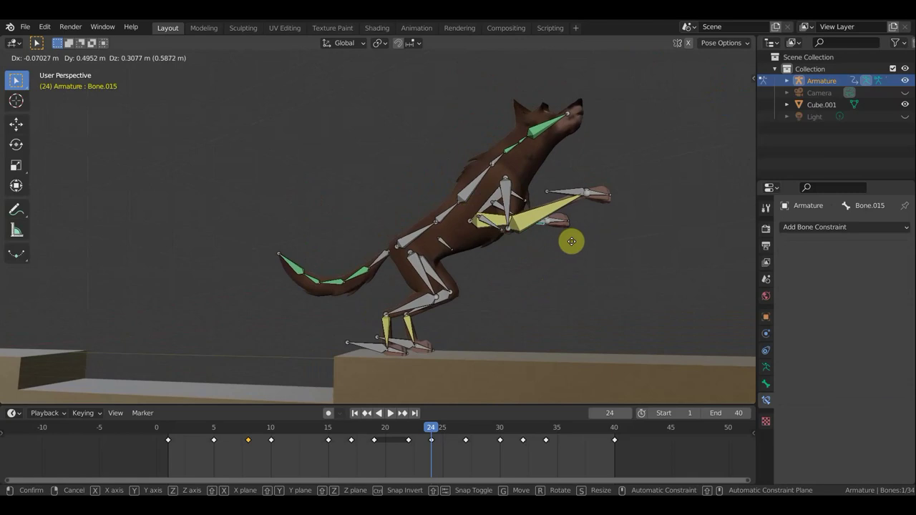
left_click(592, 187)
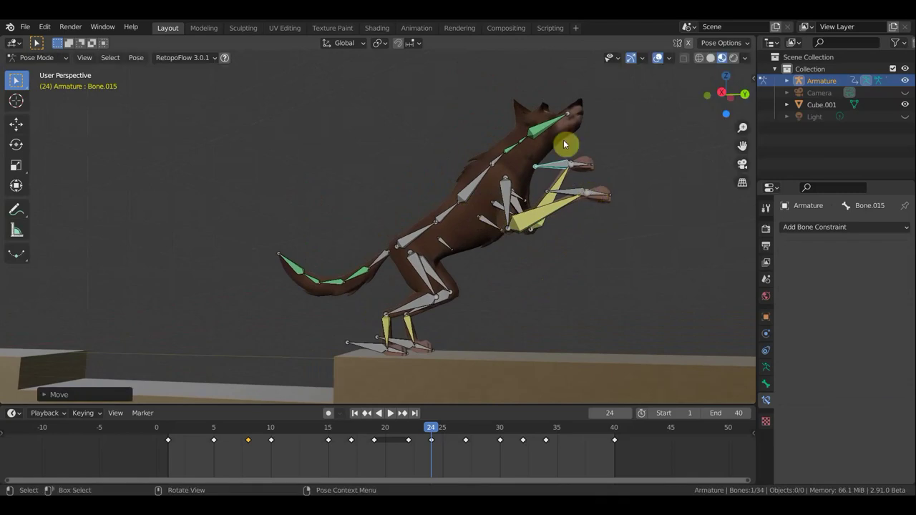
Curl the tail Bone.007 upward, then key Location & Rotation for all bones and play back.
left_click(384, 259)
key("r")
left_click(477, 324)
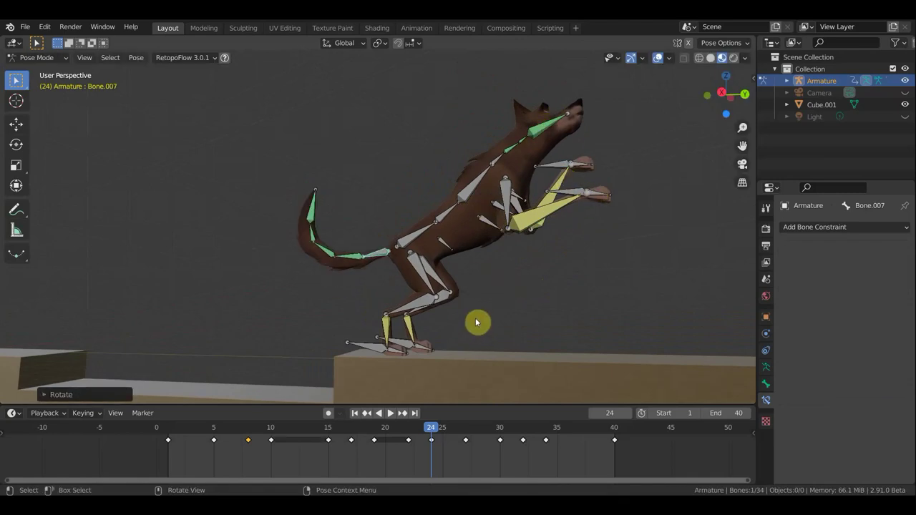
key("KP_3")
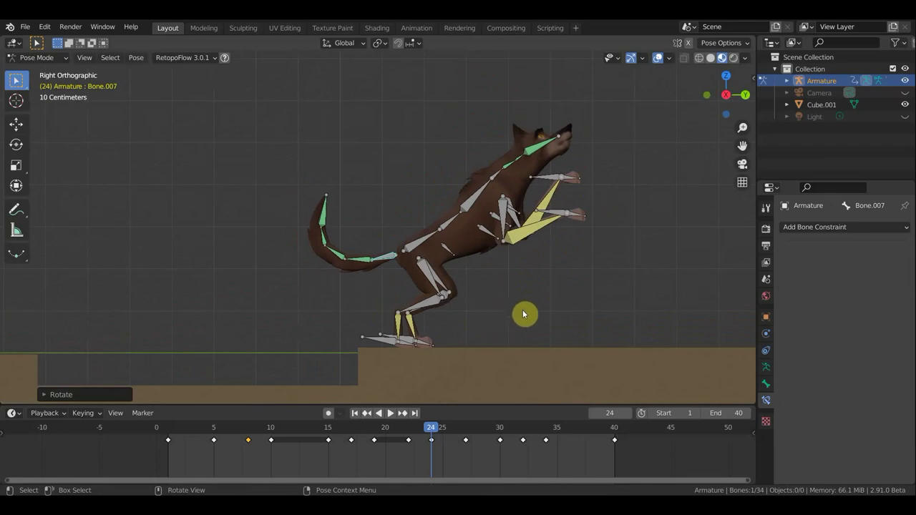
key("a")
key("i")
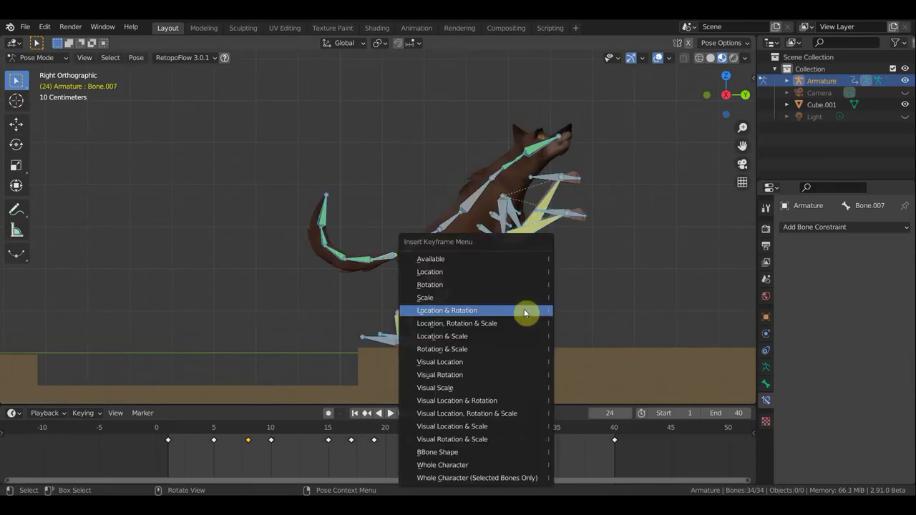
left_click(524, 309)
key("space")
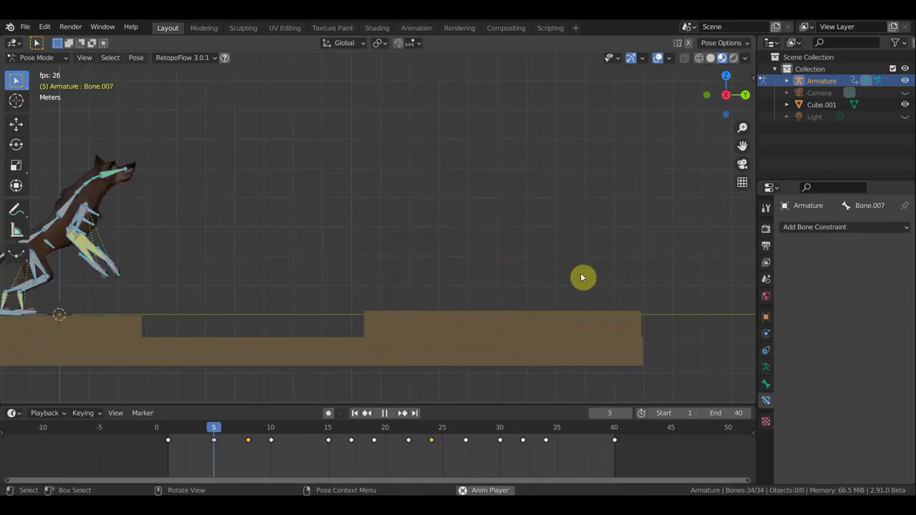
key("space")
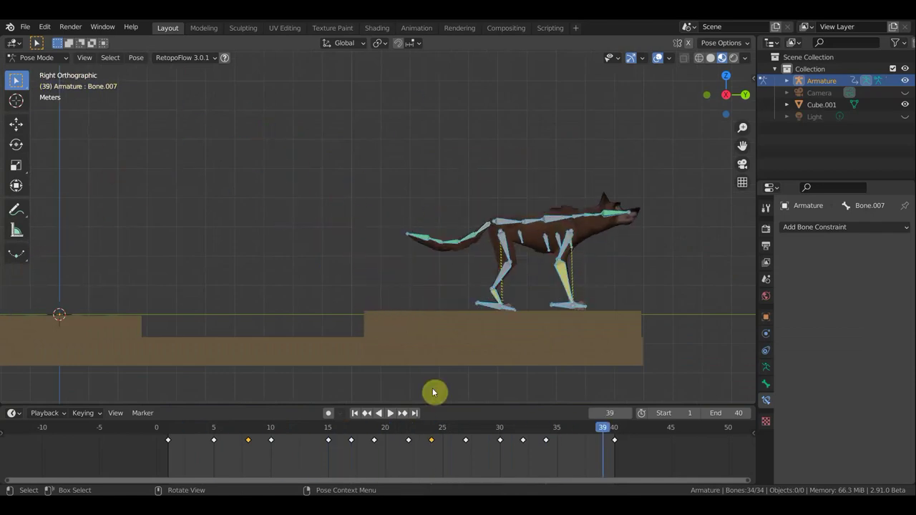
left_click_drag(605, 427, 408, 415)
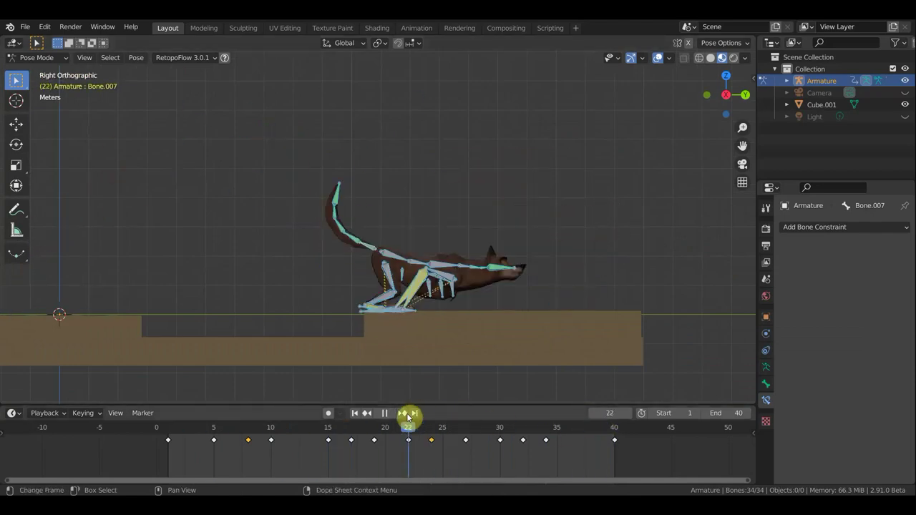
left_click_drag(408, 415, 458, 423)
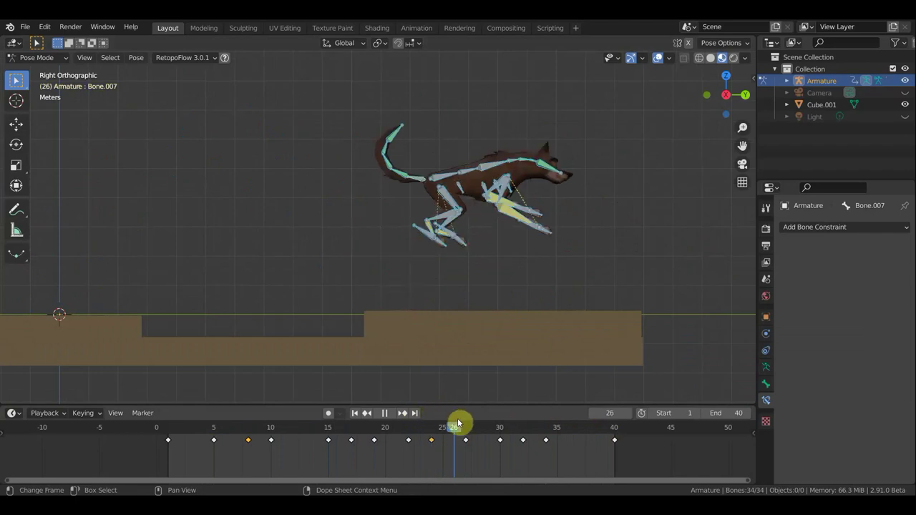
mouse_move(462, 429)
left_mouse_down()
mouse_move(453, 429)
mouse_move(493, 447)
mouse_move(432, 440)
left_mouse_up()
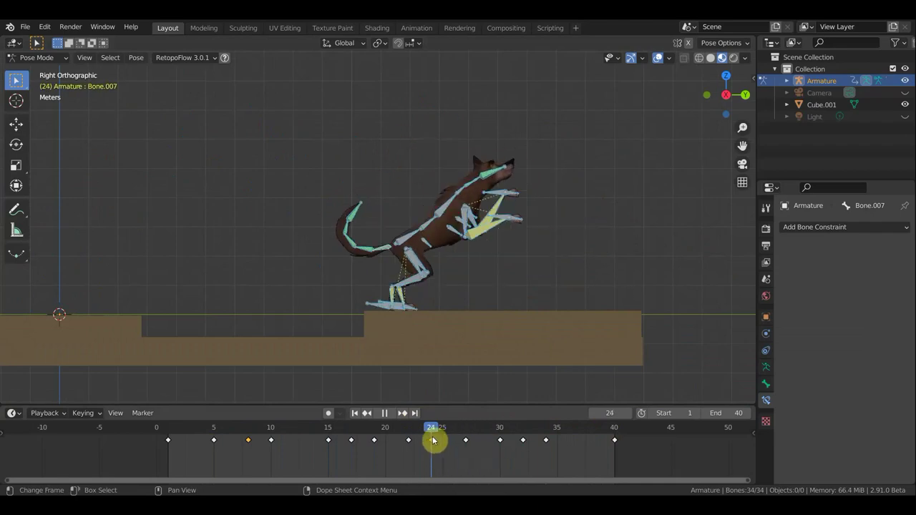
Select the frame-25 leap key, view frames 19 and 22, and undo a trial key shift.
left_click(433, 439)
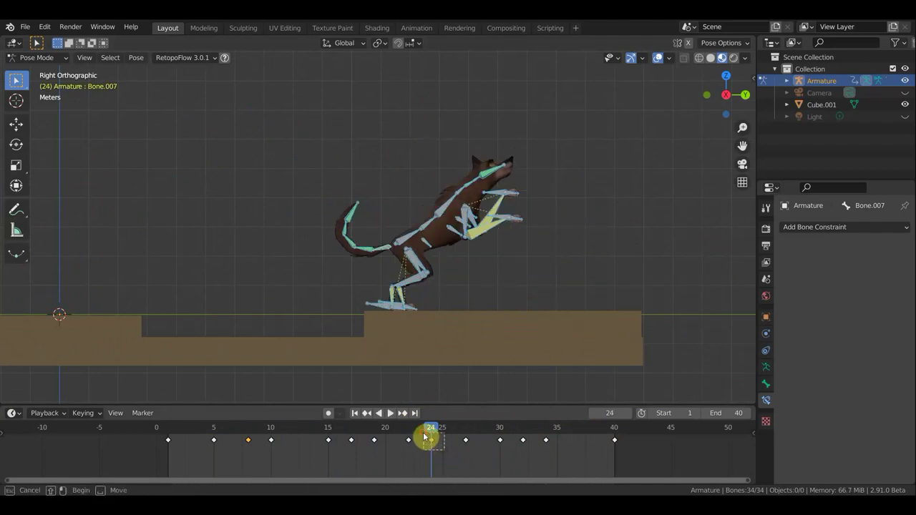
left_click(449, 445)
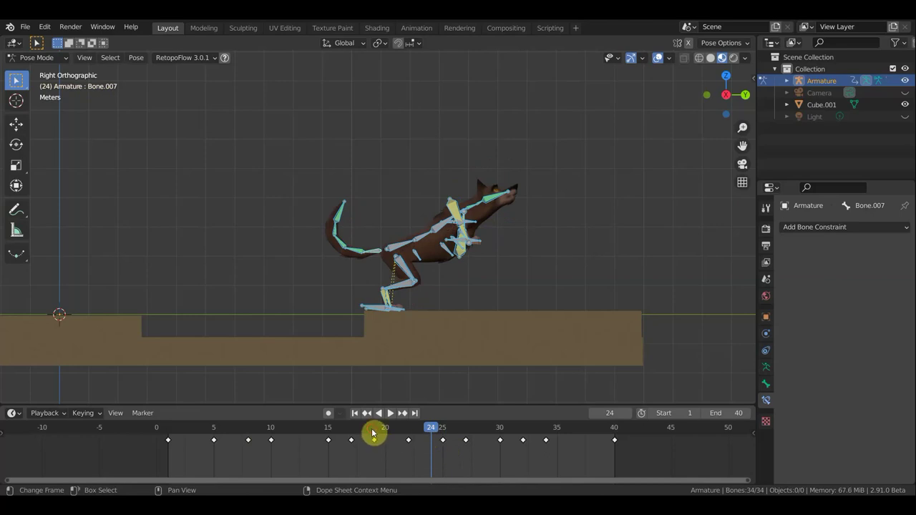
left_click(372, 432)
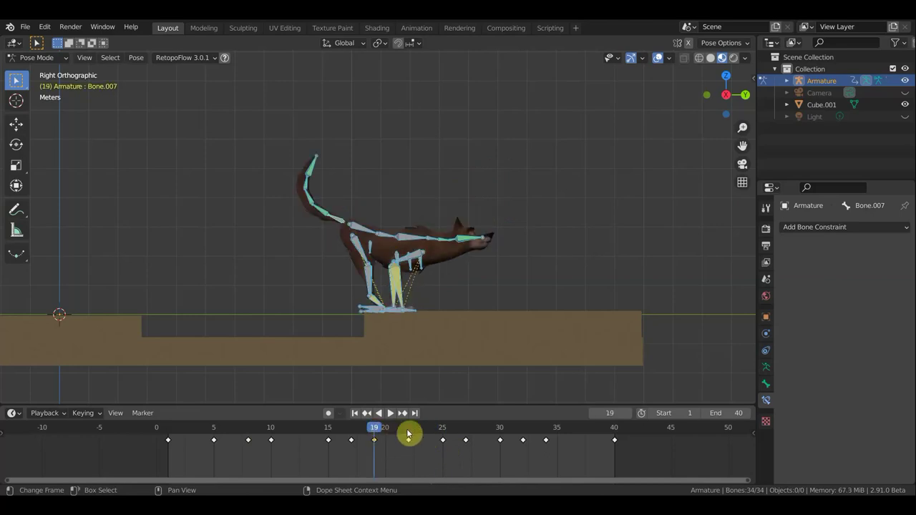
left_click(408, 433)
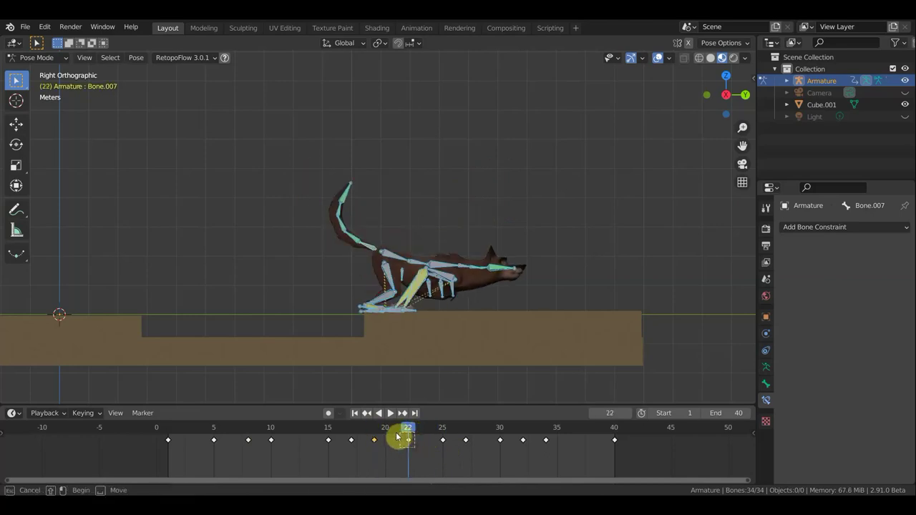
left_click_drag(415, 446, 394, 447)
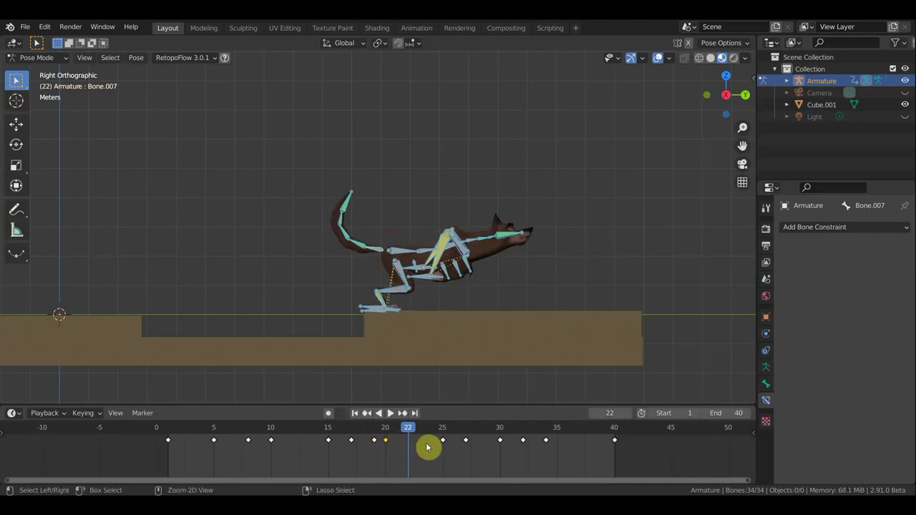
key("ctrl+z")
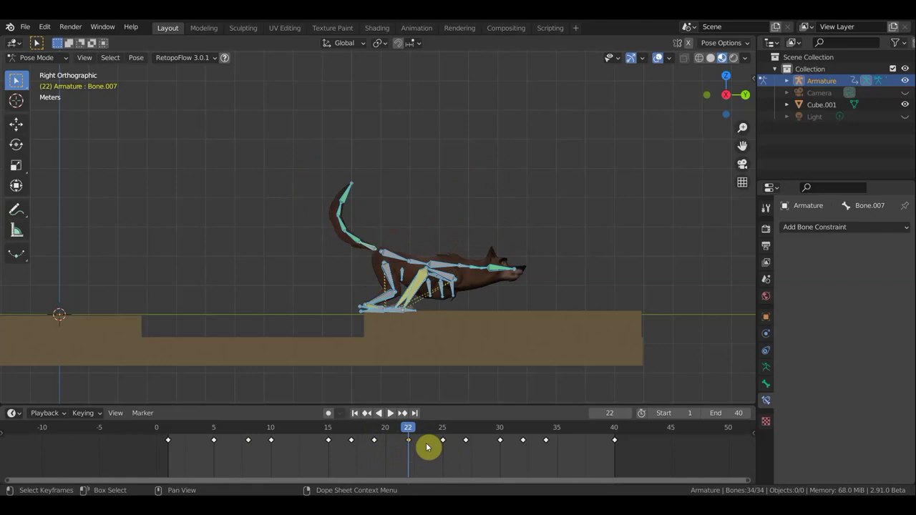
Play the animation, then step back through frames 20, 15, 10 and 5.
key("space")
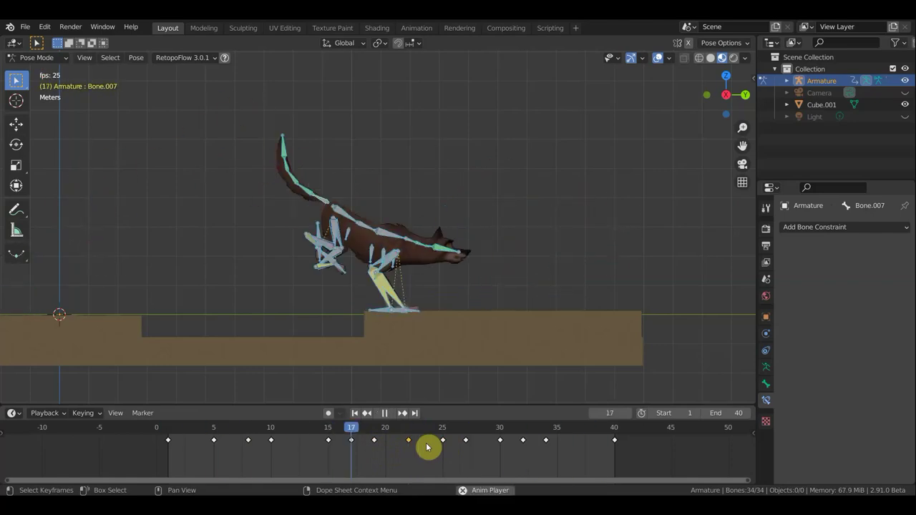
key("space")
left_click(386, 430)
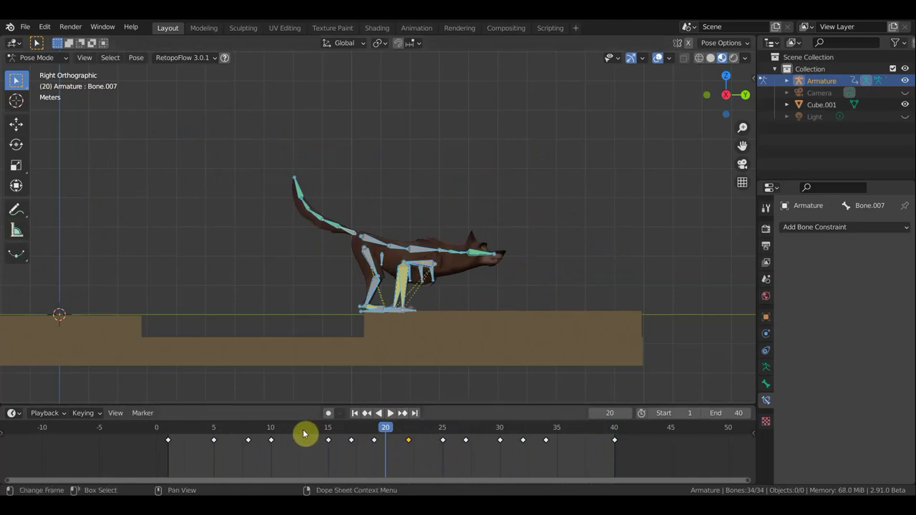
left_click(326, 432)
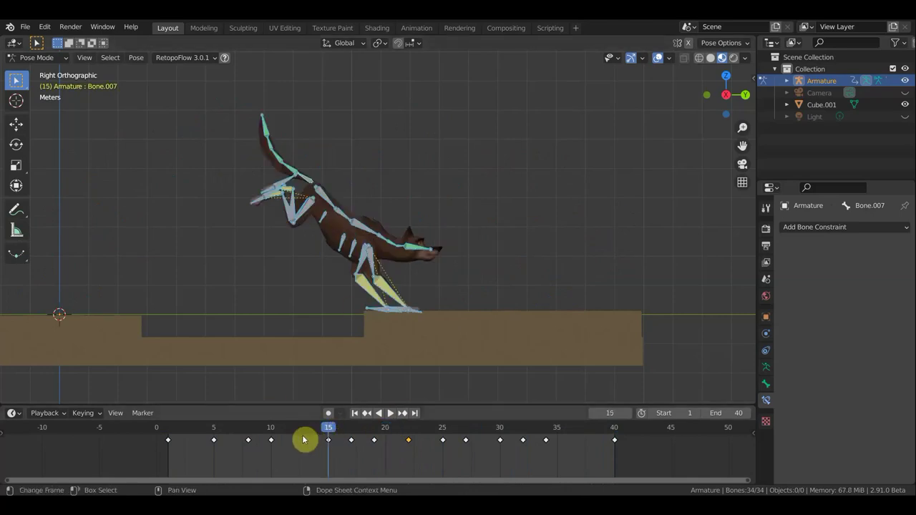
left_click(272, 438)
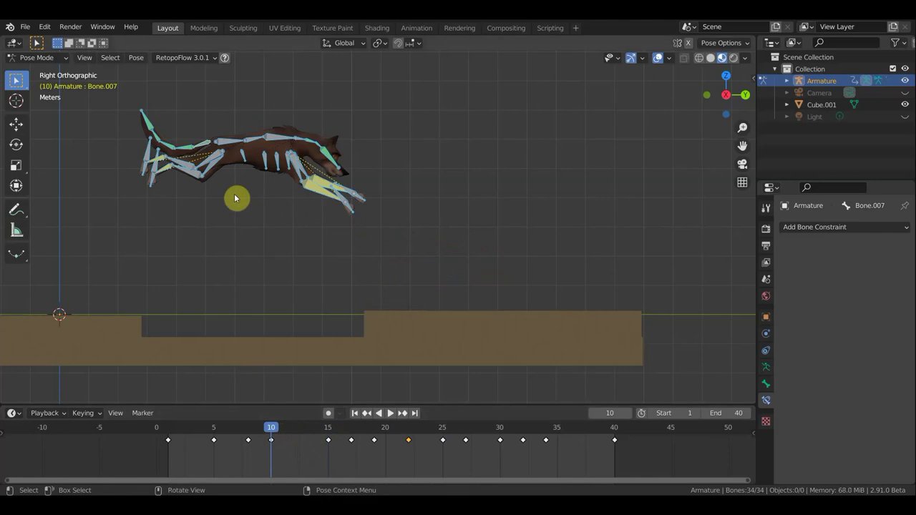
left_click(214, 433)
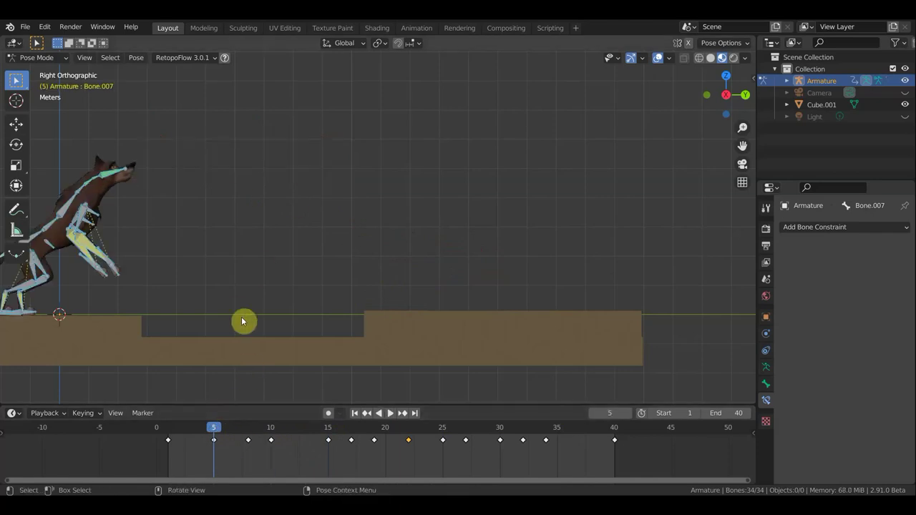
Frame the wolf and step, play from frame 1, and select the root bone.
mouse_move(247, 302)
middle_mouse_down("shift")
mouse_move(420, 297)
mouse_move(450, 321)
middle_mouse_up("shift")
key("space")
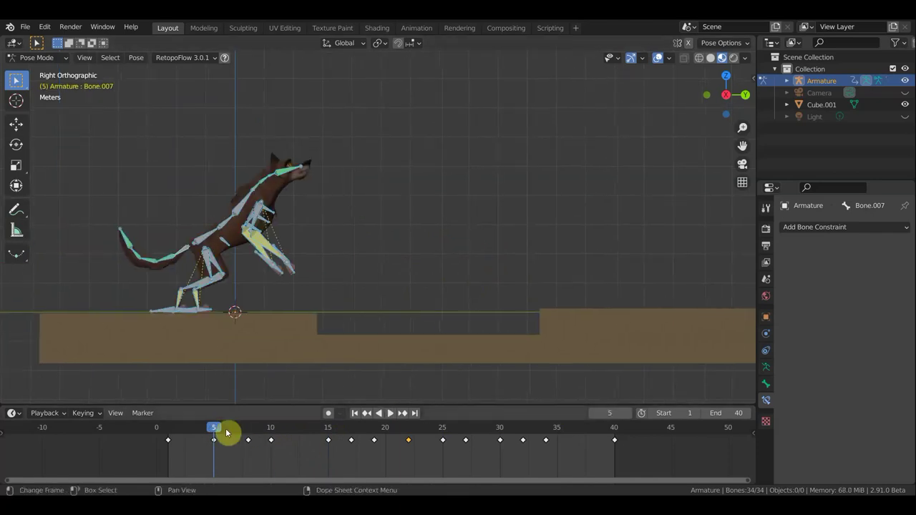
left_click(167, 431)
key("space")
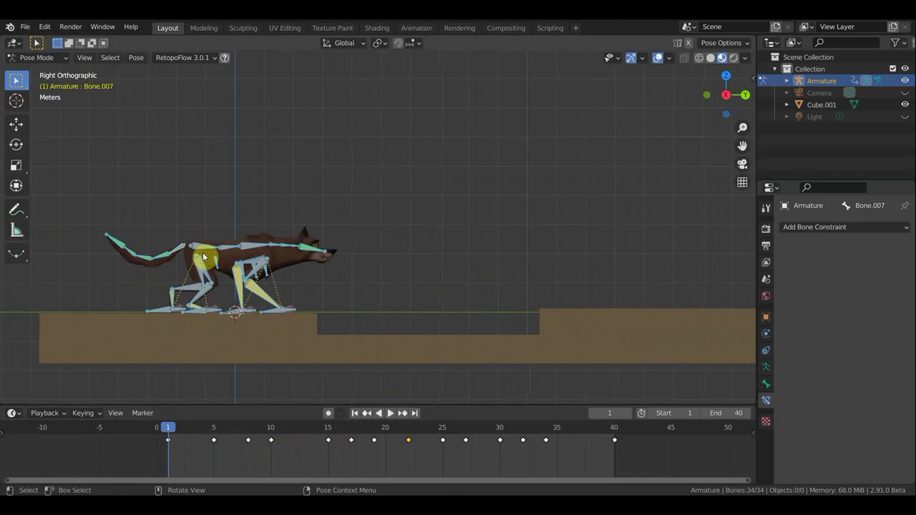
left_click(265, 258)
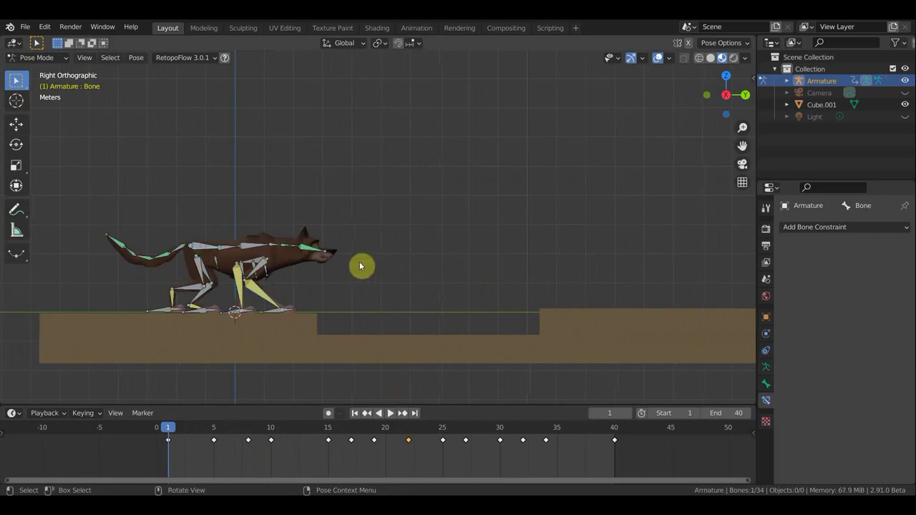
Lower and tilt the wolf rig down into a deeper crouch at frame 3.
key("g")
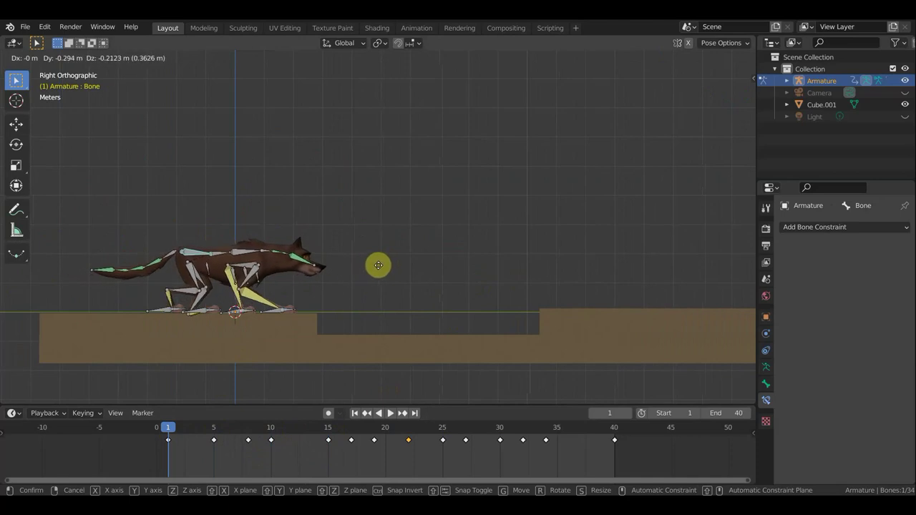
left_click(380, 264)
left_click(189, 427)
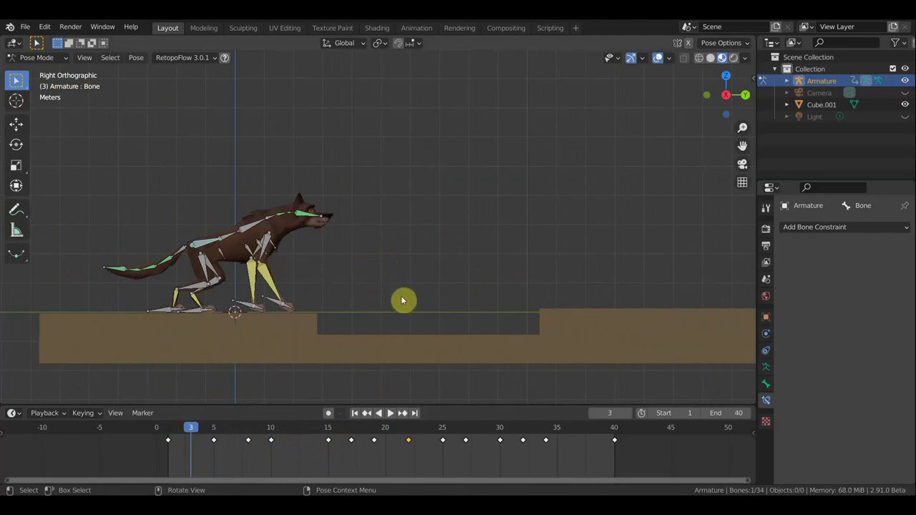
key("r")
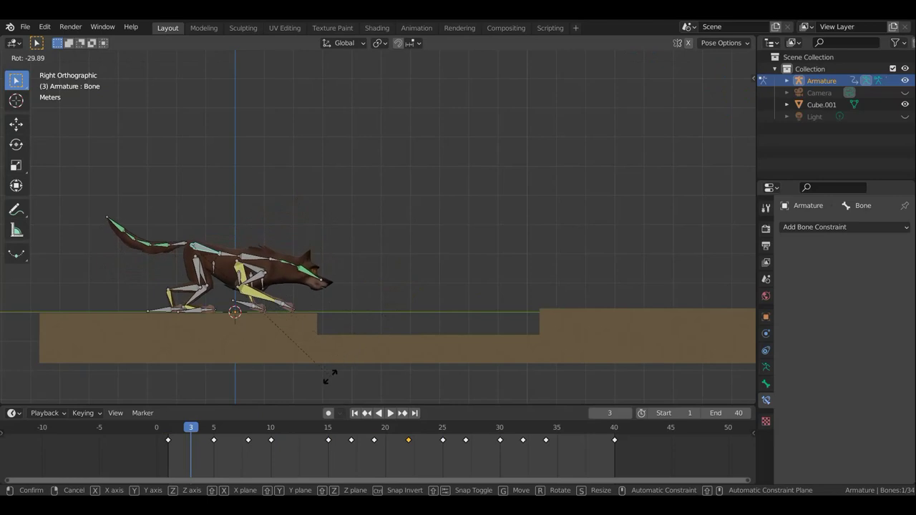
left_click(352, 372)
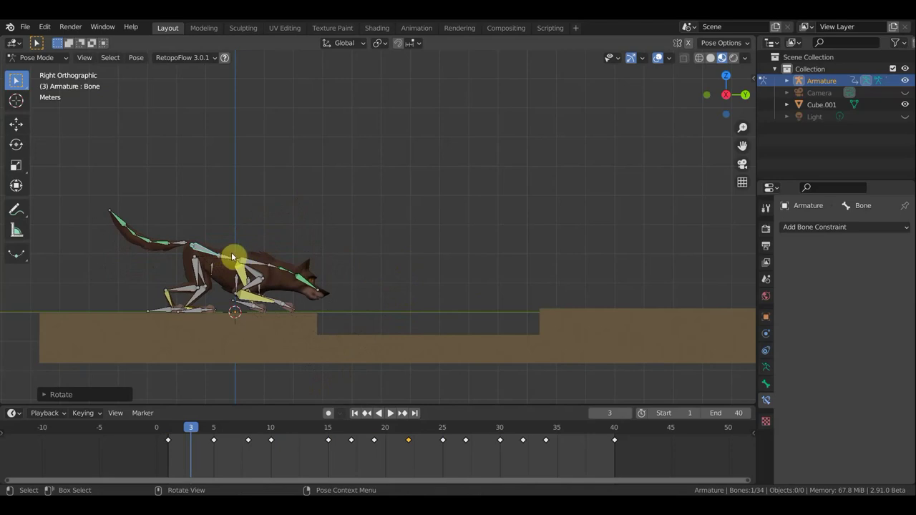
key("g")
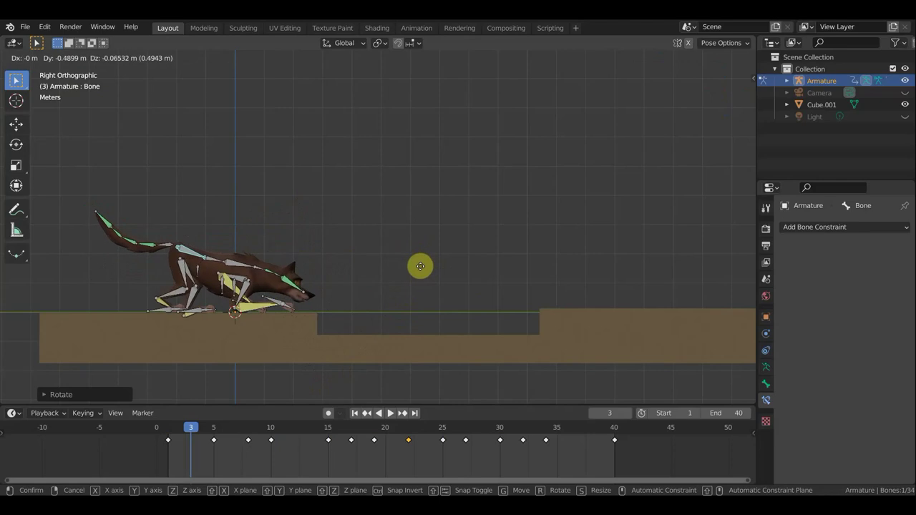
left_click(421, 270)
Key Location & Rotation for all bones at frame 3 and check frame 4.
key("a")
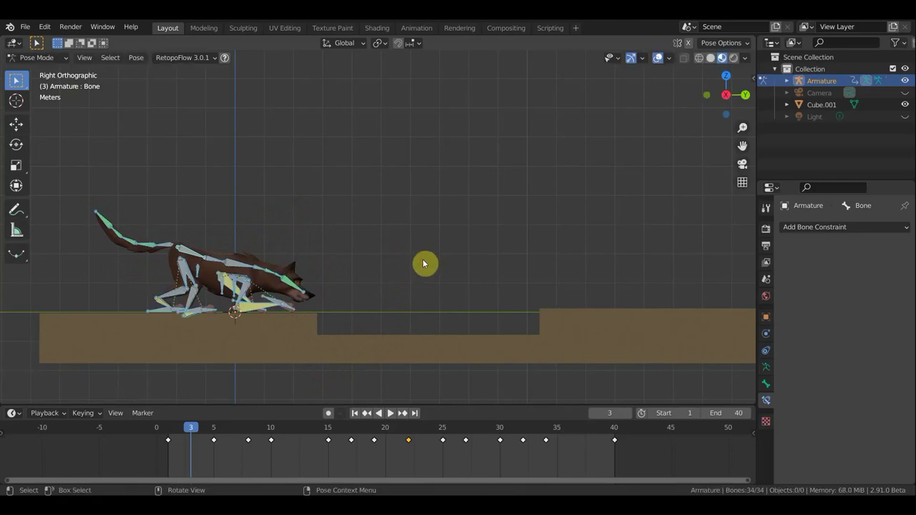
key("i")
left_click(422, 260)
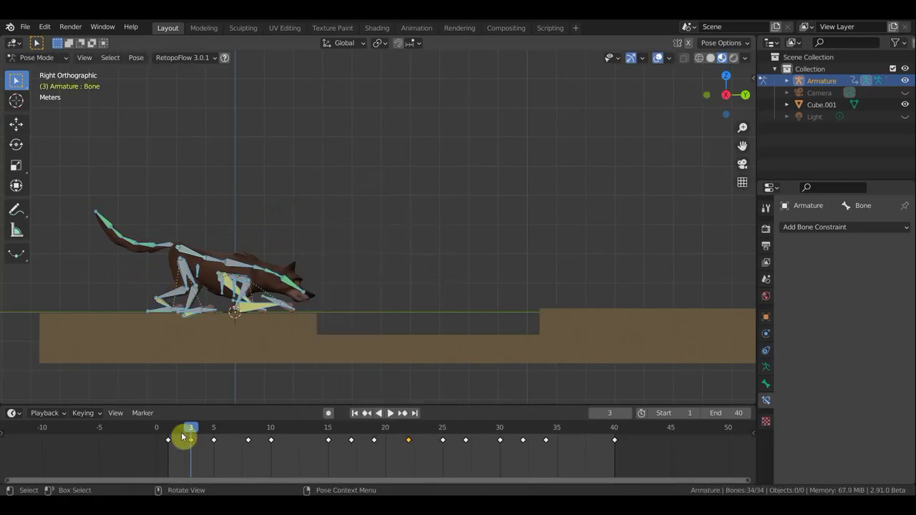
mouse_move(178, 429)
left_mouse_down()
mouse_move(155, 432)
mouse_move(226, 447)
mouse_move(218, 446)
left_mouse_up()
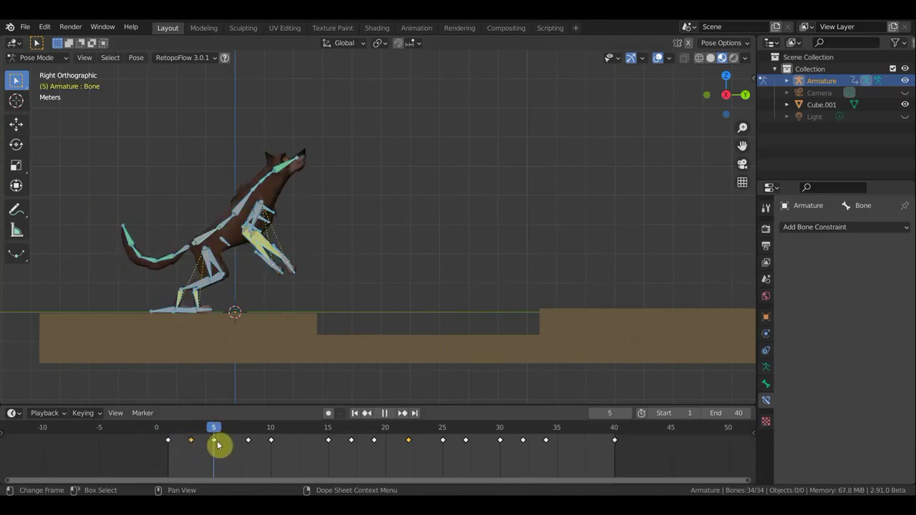
Scrub frames 5 to 9 to review the rearing and mid-air poses, then hide overlays.
mouse_move(216, 442)
left_mouse_down()
mouse_move(247, 451)
mouse_move(222, 453)
mouse_move(254, 456)
mouse_move(256, 427)
mouse_move(272, 430)
mouse_move(249, 440)
left_mouse_up()
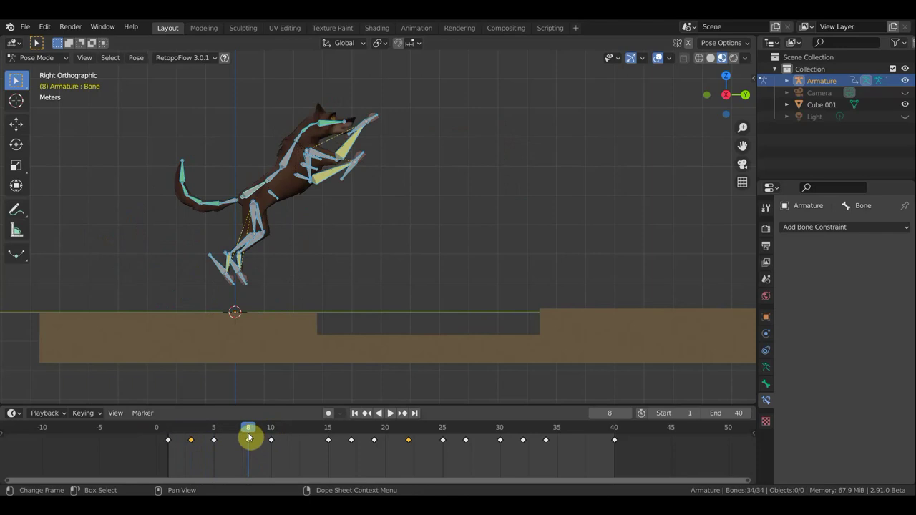
left_click_drag(249, 438, 259, 440)
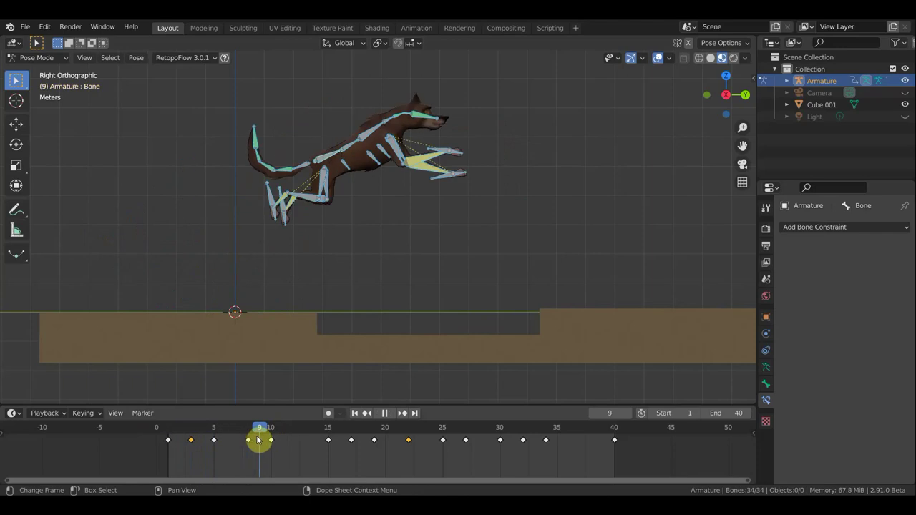
left_click_drag(249, 441, 231, 445)
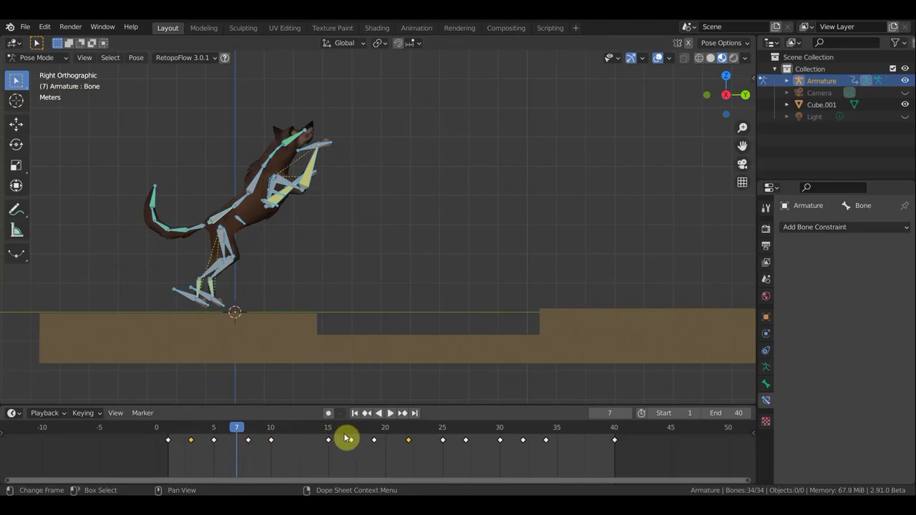
left_click(659, 60)
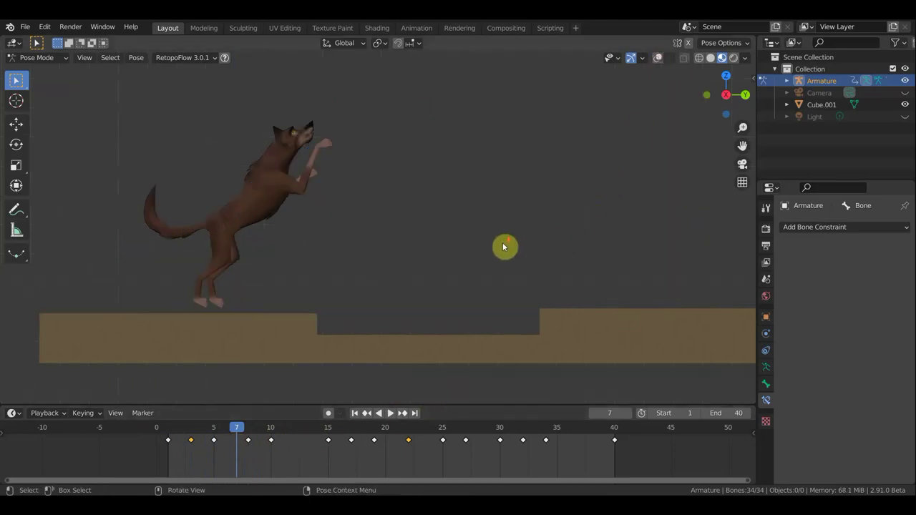
Play the run once, then return to frame 5 and view the wolf from the front.
scroll(502, 247, "down", 1)
key("space")
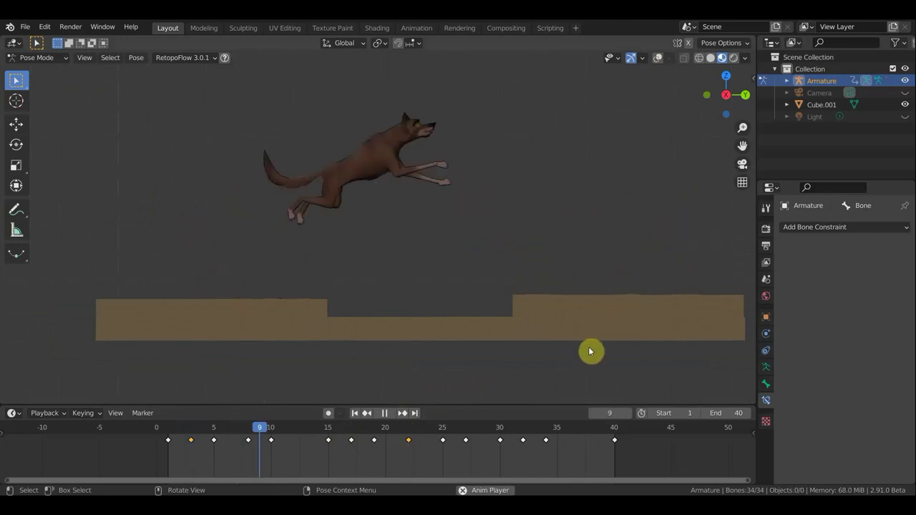
key("space")
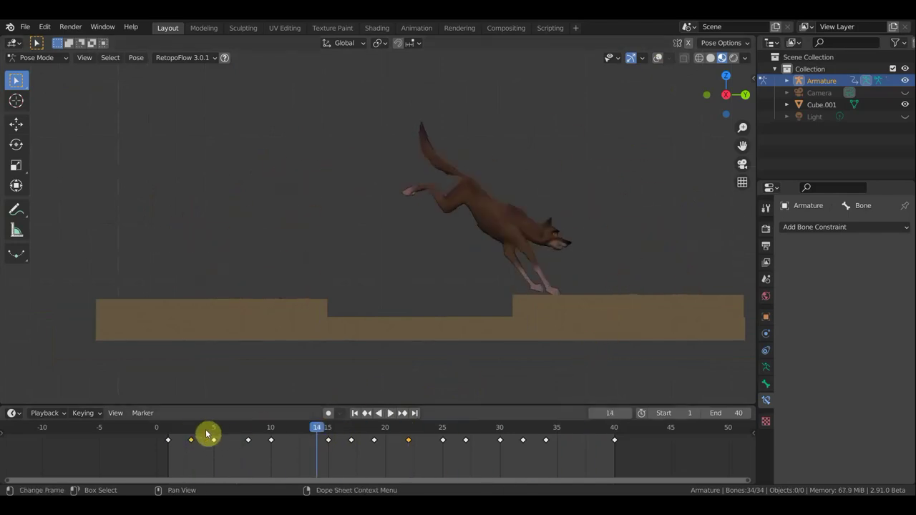
left_click(213, 430)
mouse_move(331, 286)
middle_mouse_down()
mouse_move(195, 315)
mouse_move(257, 279)
middle_mouse_up()
Play through to frame 37, then inspect frame 10 from above and around the wolf.
key("space")
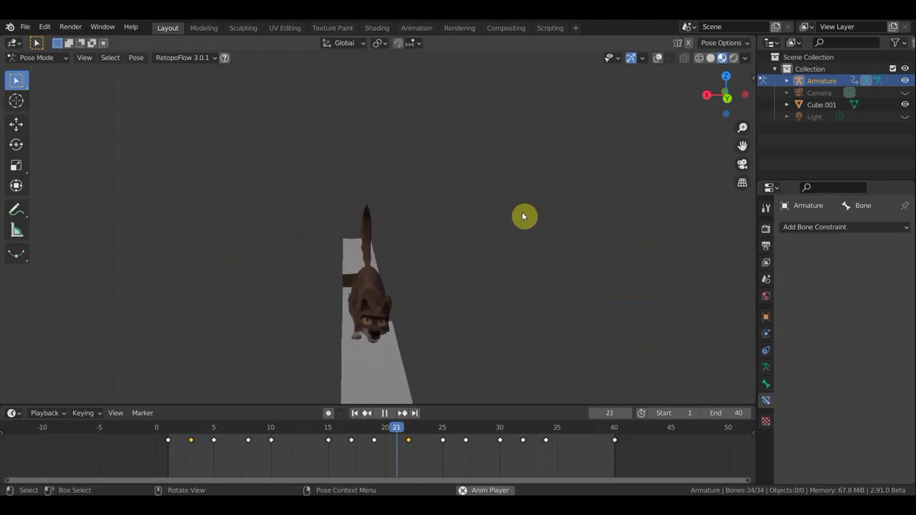
key("space")
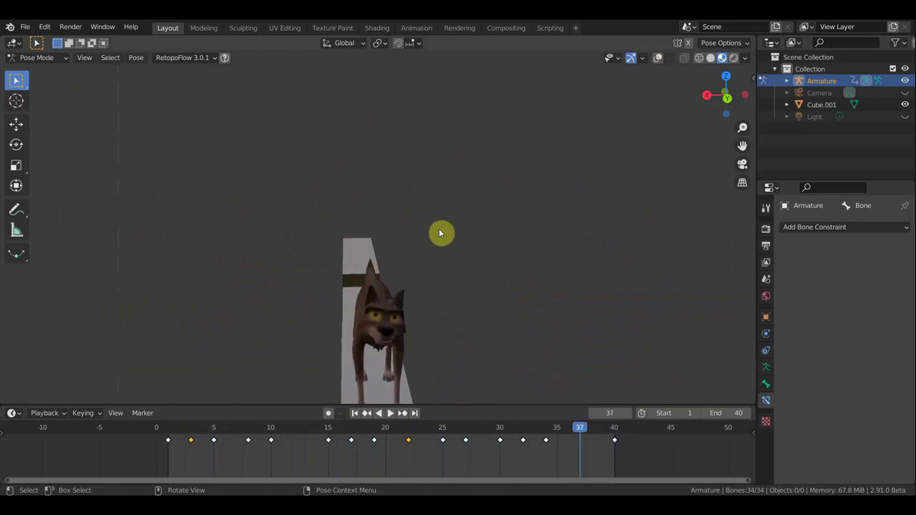
middle_click_drag(425, 252, 421, 231)
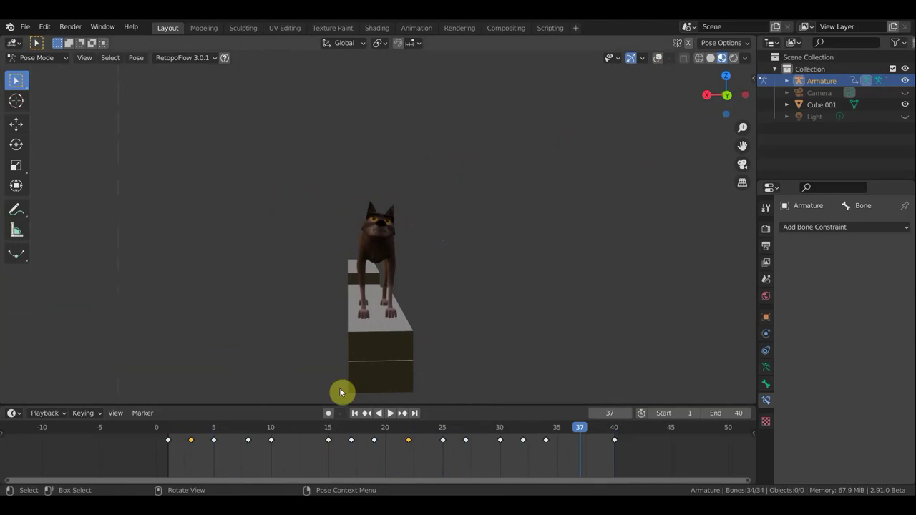
left_click(272, 430)
mouse_move(433, 280)
middle_mouse_down()
mouse_move(446, 296)
mouse_move(537, 292)
middle_mouse_up()
Replay from frame 8 looking down the block, then return to frame 5 in side view.
left_click(248, 429)
key("space")
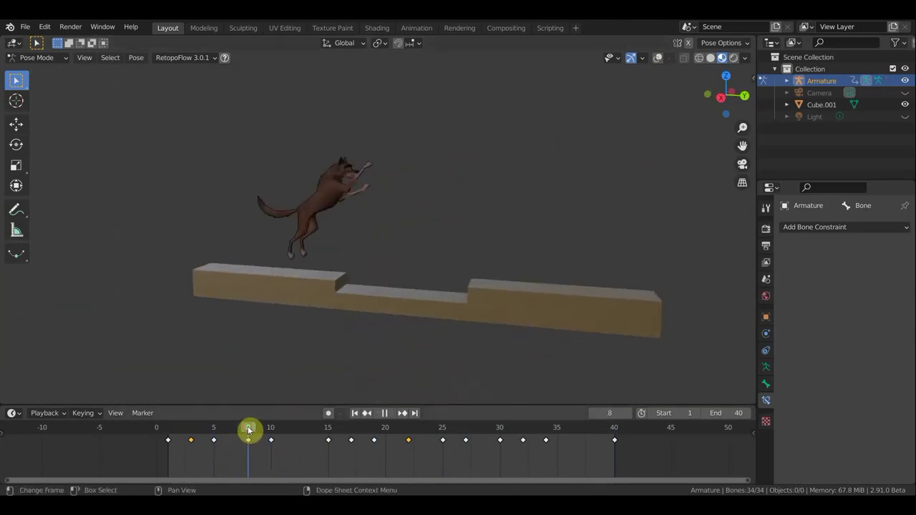
mouse_move(308, 350)
middle_mouse_down()
mouse_move(321, 325)
mouse_move(284, 330)
mouse_move(294, 329)
middle_mouse_up()
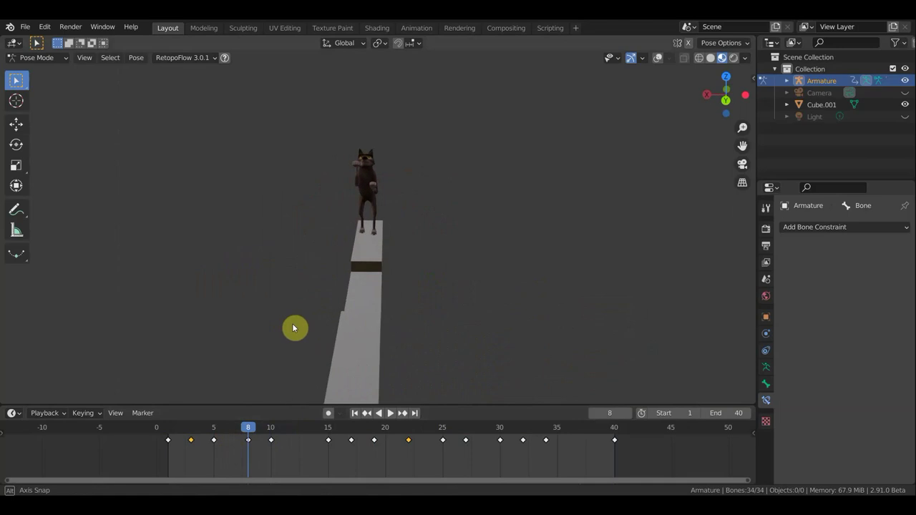
key("space")
left_click(215, 429)
middle_click_drag(390, 315, 454, 311)
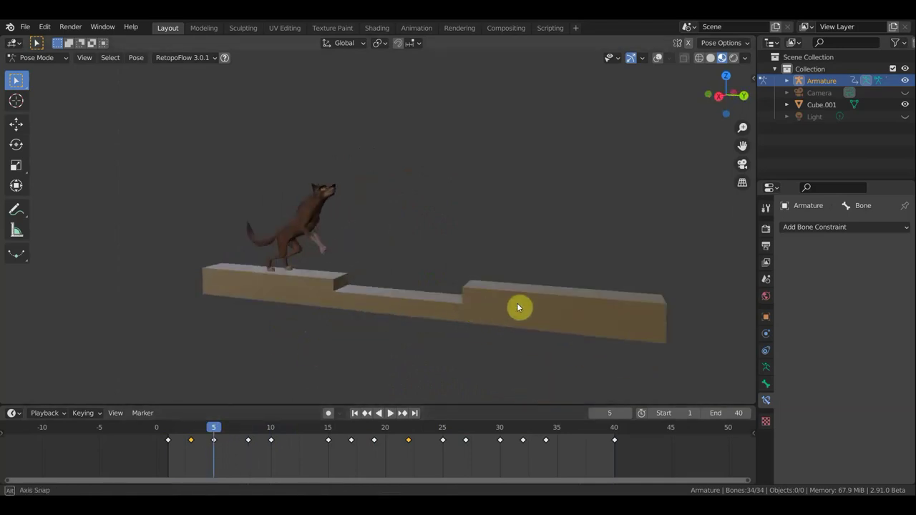
Zoom in on the wolf and scrub frames 1 to 13 to check the early poses and stride.
mouse_move(401, 293)
middle_mouse_down("ctrl")
mouse_move(306, 284)
mouse_move(73, 294)
middle_mouse_up("ctrl")
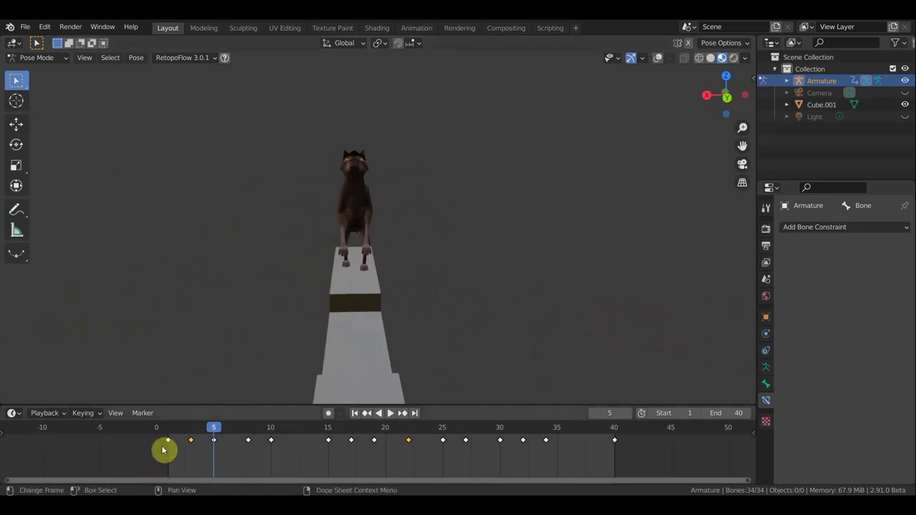
mouse_move(213, 430)
left_mouse_down()
mouse_move(172, 431)
mouse_move(286, 438)
left_mouse_up()
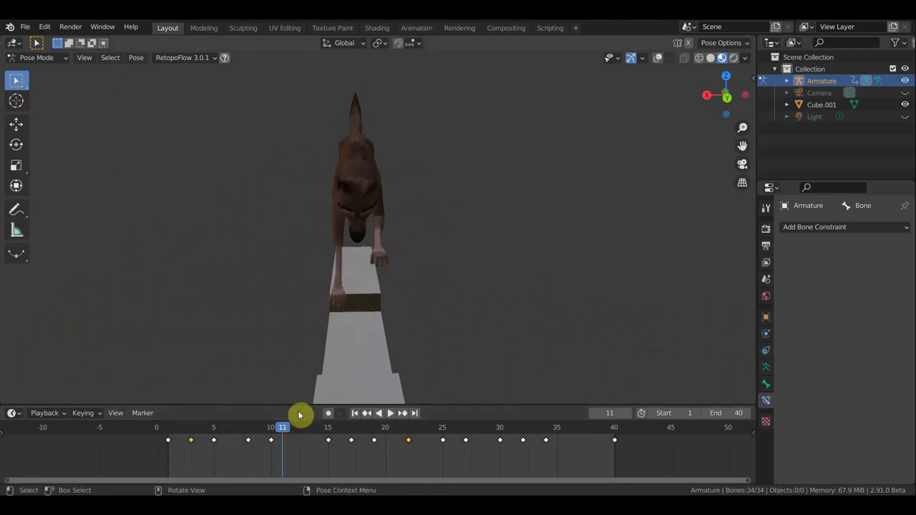
left_click_drag(286, 427, 328, 444)
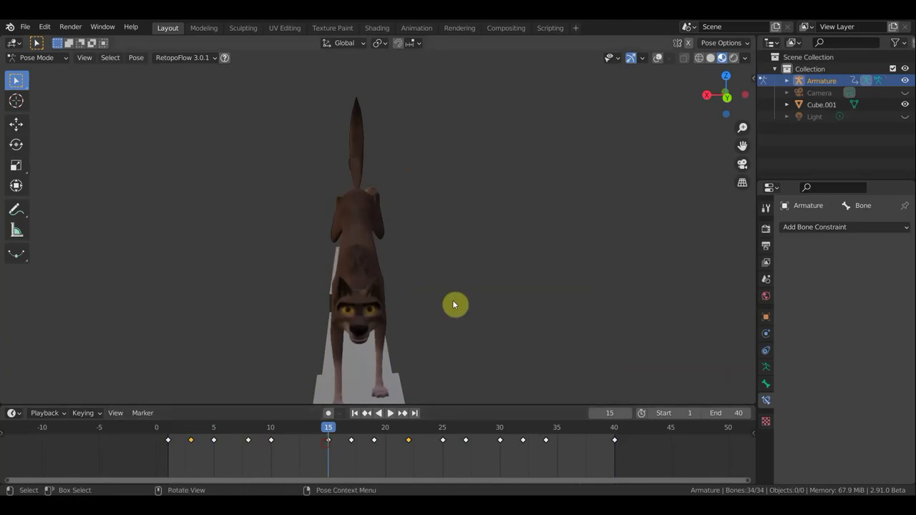
scroll(453, 305, "down", 1)
scroll(443, 308, "down", 1)
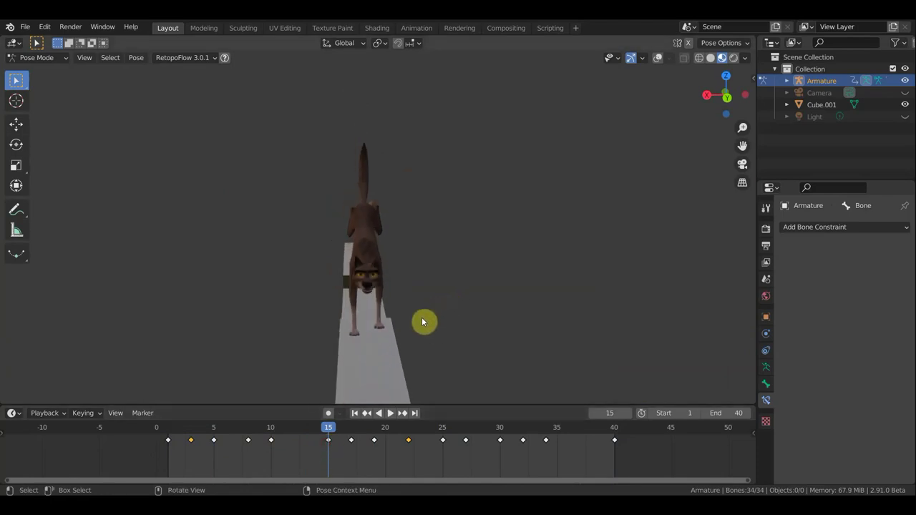
middle_click_drag(444, 312, 436, 302)
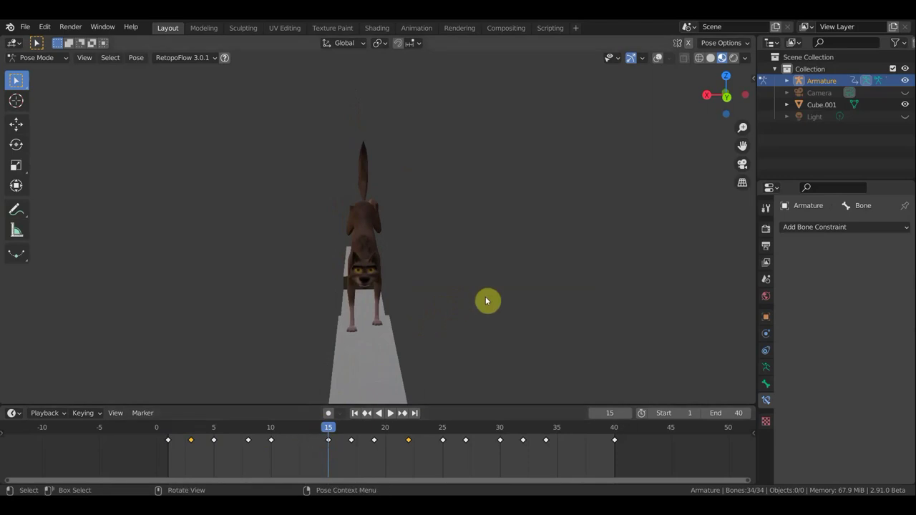
Play the animation, stop at frame 33, and view the wolf from an angled side and the front.
key("space")
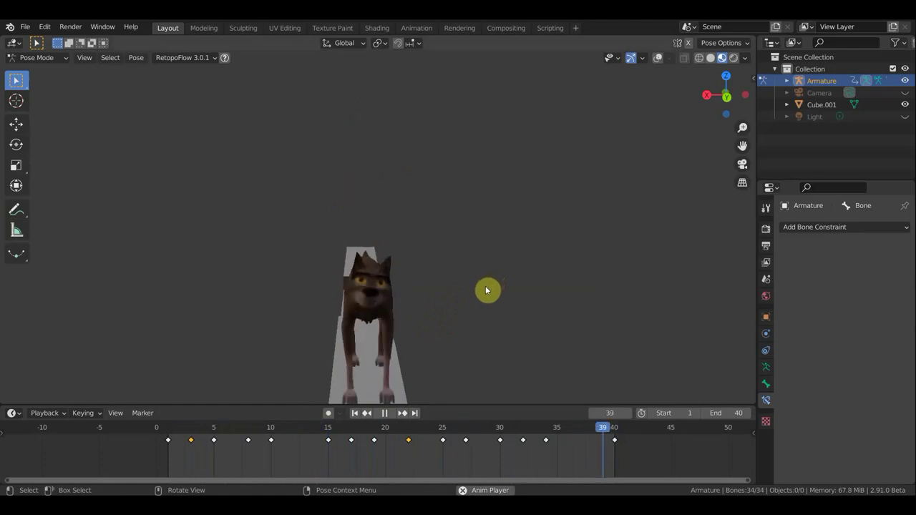
key("space")
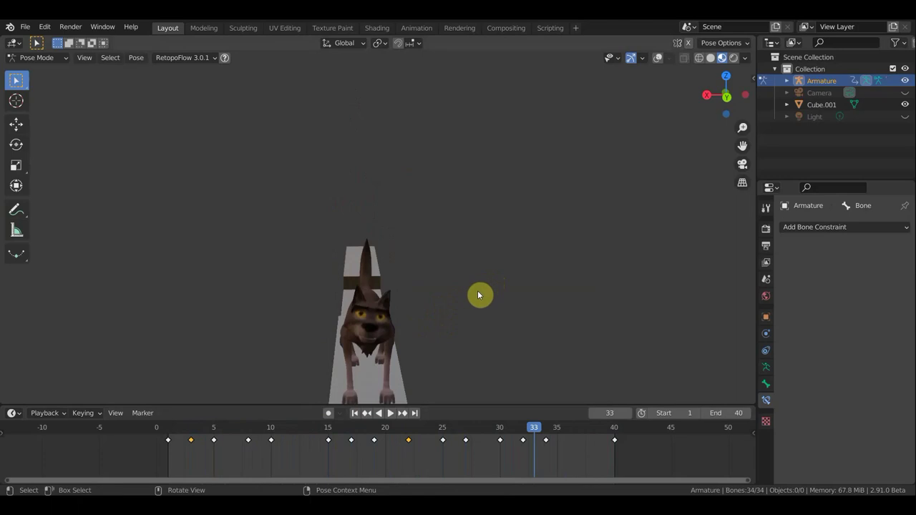
mouse_move(422, 367)
middle_mouse_down()
mouse_move(466, 356)
mouse_move(410, 350)
mouse_move(431, 350)
mouse_move(380, 303)
mouse_move(379, 327)
mouse_move(522, 284)
mouse_move(362, 316)
middle_mouse_up()
mouse_move(383, 350)
middle_mouse_down()
mouse_move(370, 339)
mouse_move(382, 264)
mouse_move(392, 307)
middle_mouse_up()
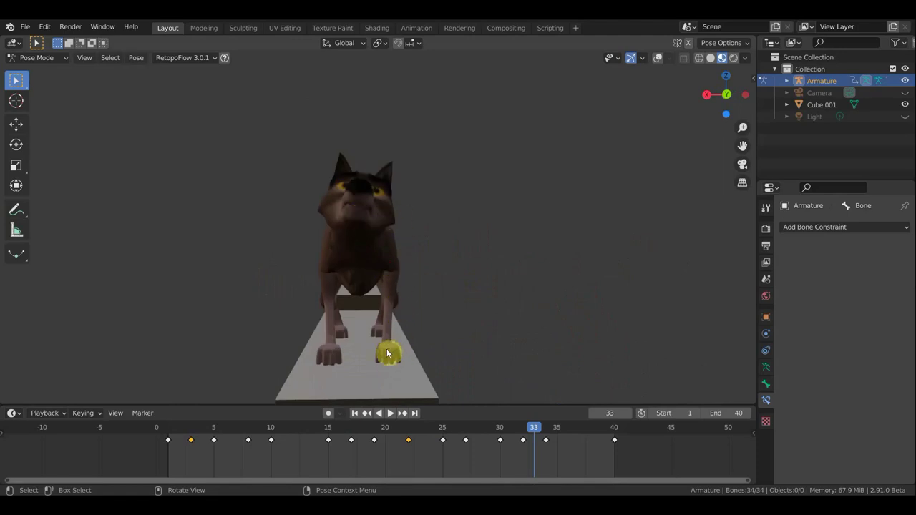
Zoom in and view the landing from behind and the side, shifting the wolf left in view.
mouse_move(431, 315)
middle_mouse_down()
mouse_move(296, 322)
mouse_move(201, 341)
mouse_move(125, 329)
middle_mouse_up()
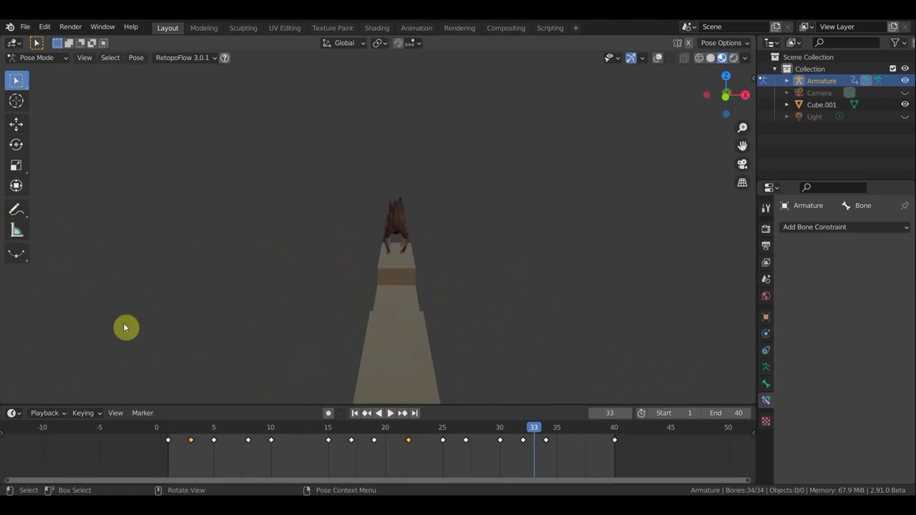
scroll(359, 231, "up", 2)
scroll(437, 221, "up", 1)
scroll(437, 220, "up", 3)
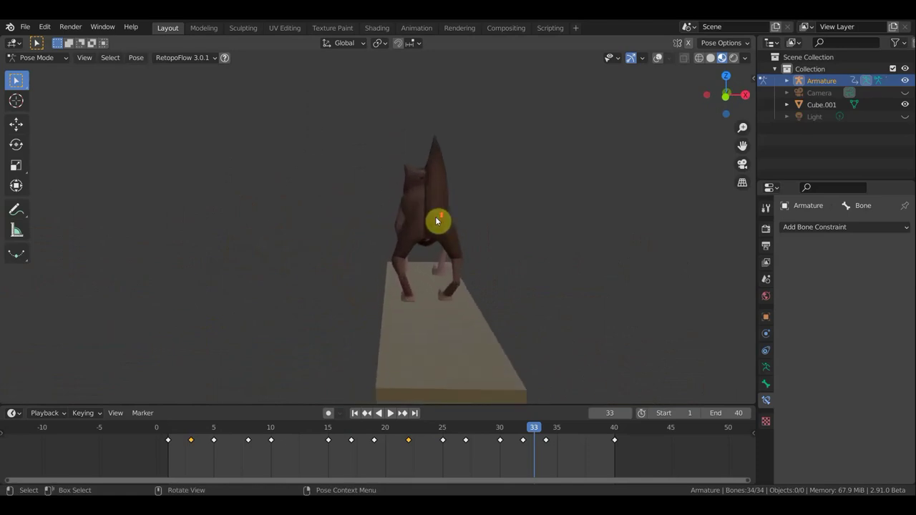
mouse_move(448, 243)
middle_mouse_down()
mouse_move(490, 255)
mouse_move(443, 248)
mouse_move(343, 266)
mouse_move(284, 258)
middle_mouse_up()
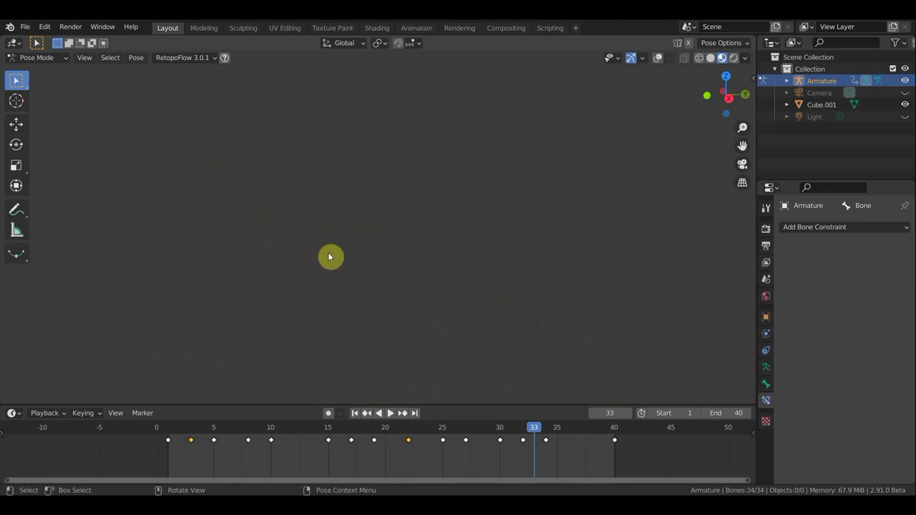
middle_click_drag(357, 266, 454, 281)
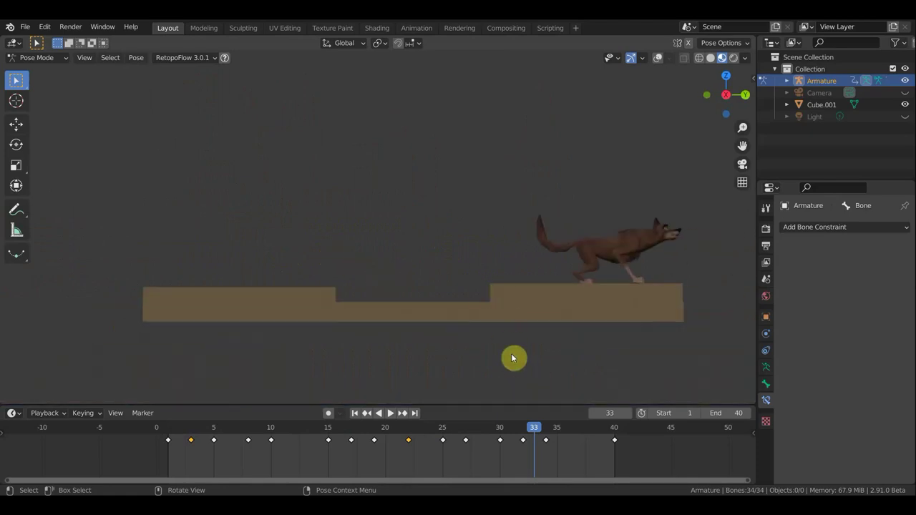
middle_click_drag(416, 349, 374, 347, "shift")
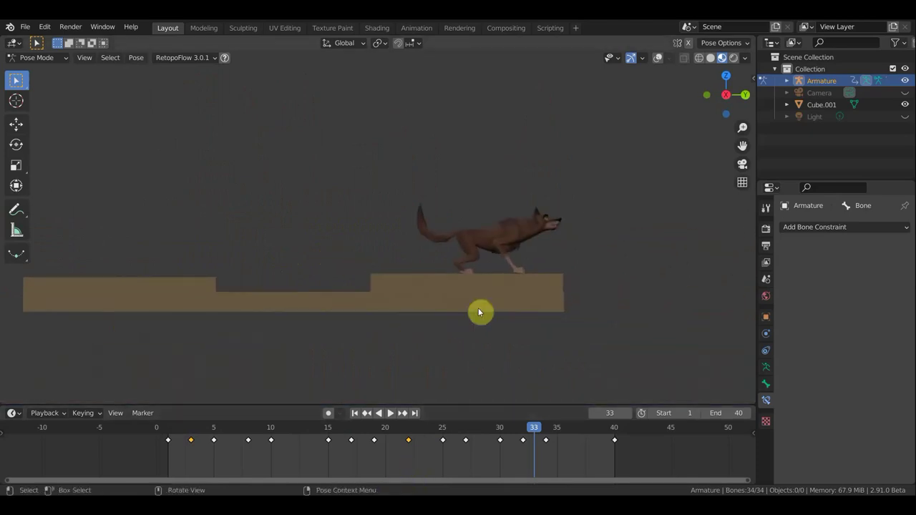